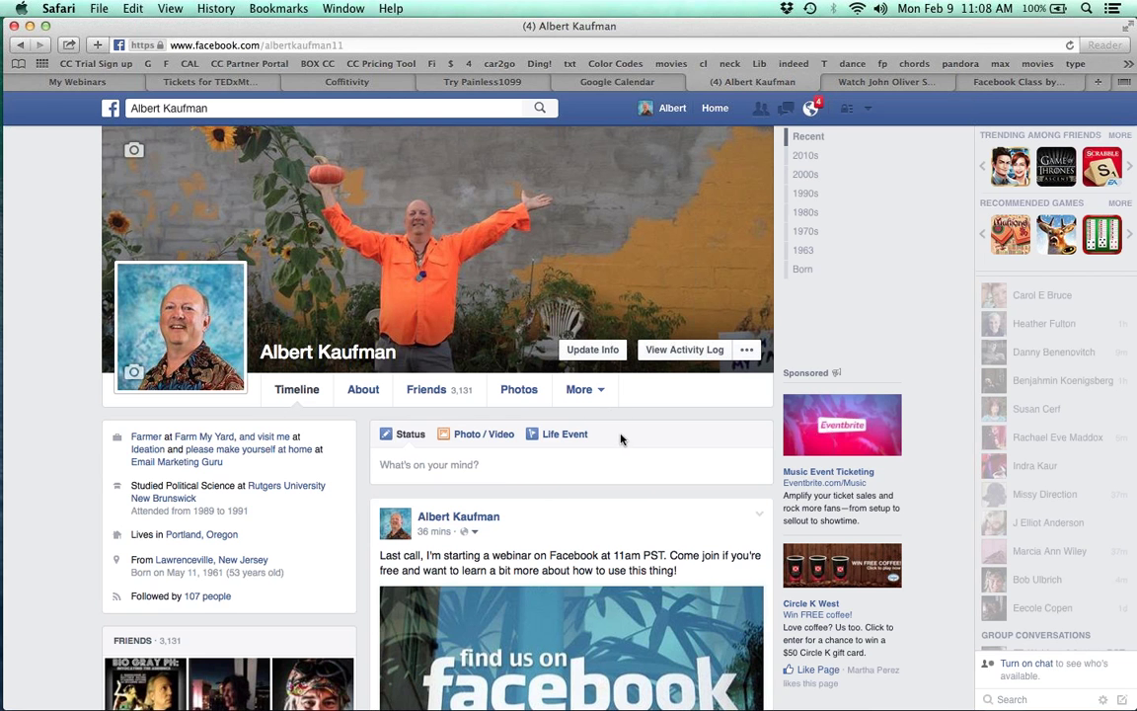
Open the account menu from the down arrow at the right of the blue top bar
scroll(571, 459, "down", 4)
scroll(571, 459, "up", 4)
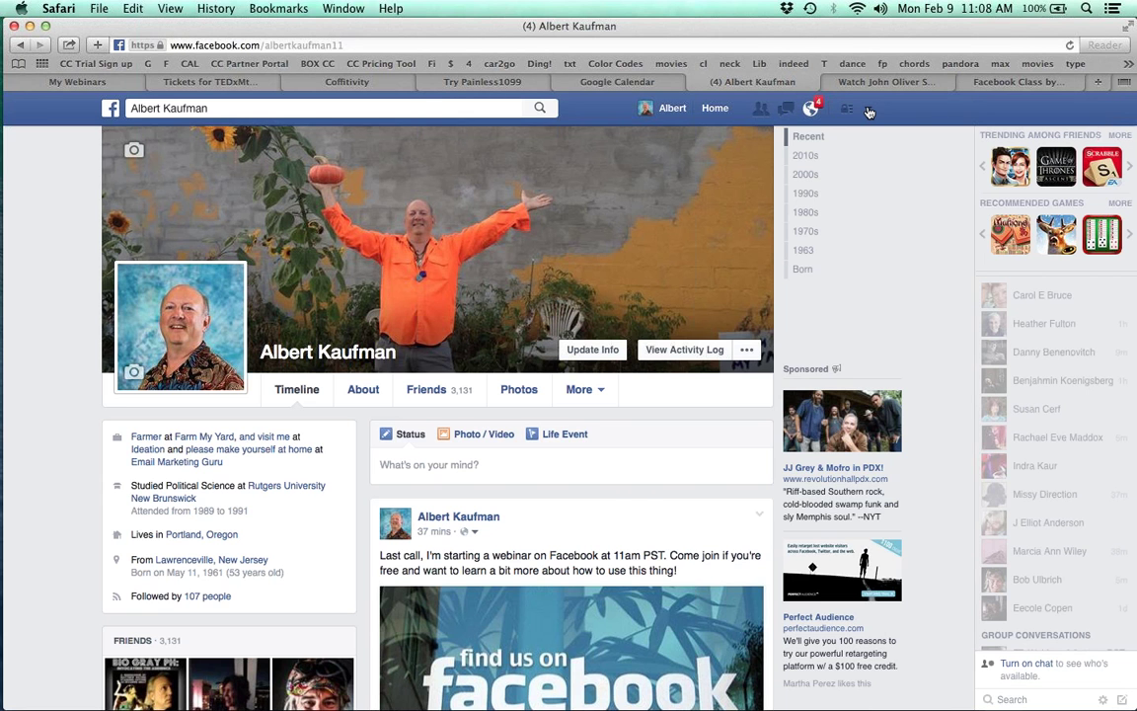
left_click(869, 111)
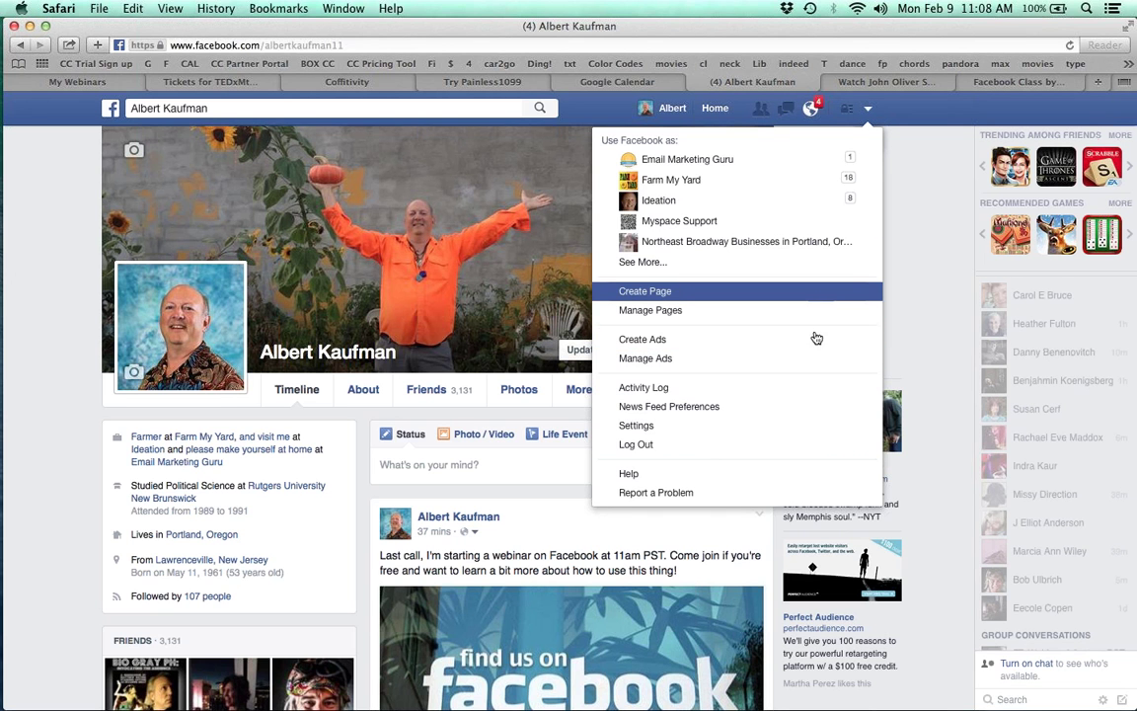
Go from Settings through Security to the Privacy Settings and Tools page
left_click(810, 429)
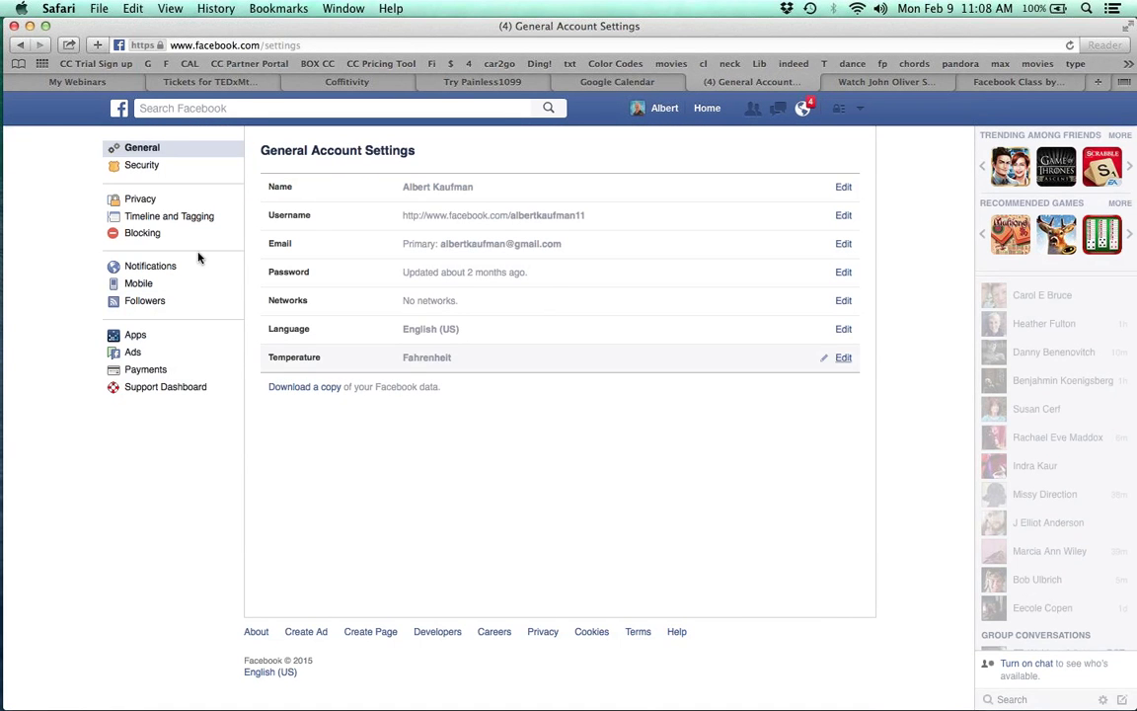
left_click(141, 166)
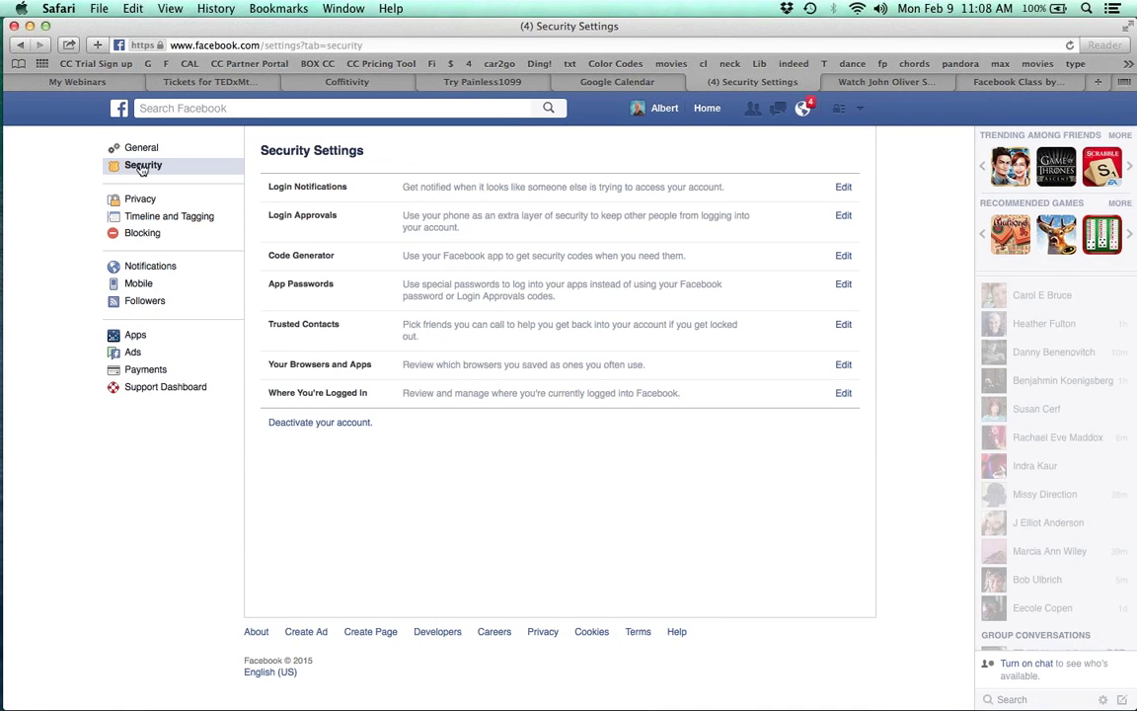
left_click(142, 199)
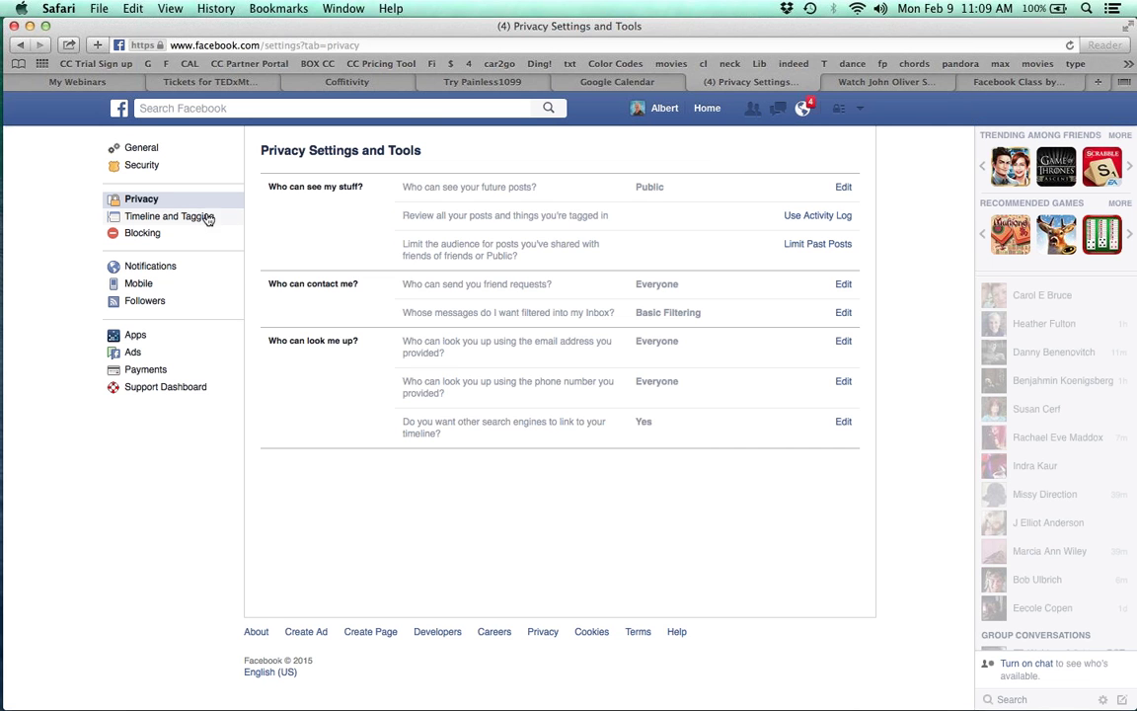
View the Notifications settings, then show and close the latest notifications list
left_click(161, 269)
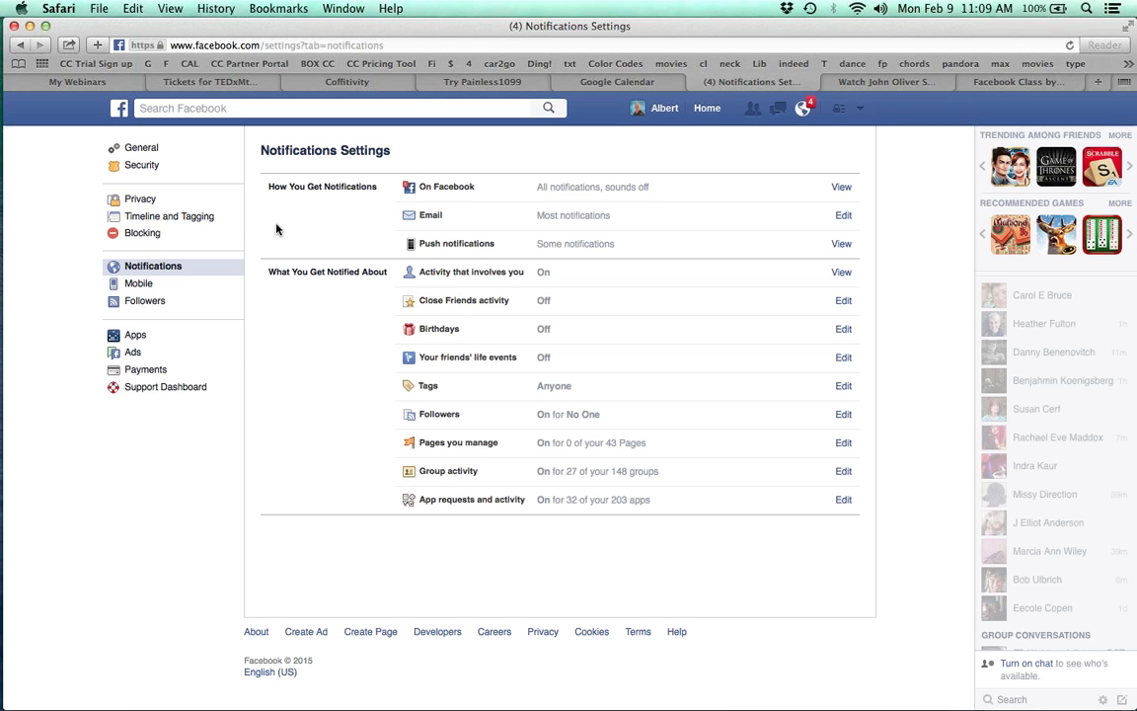
left_click(804, 112)
left_click(803, 113)
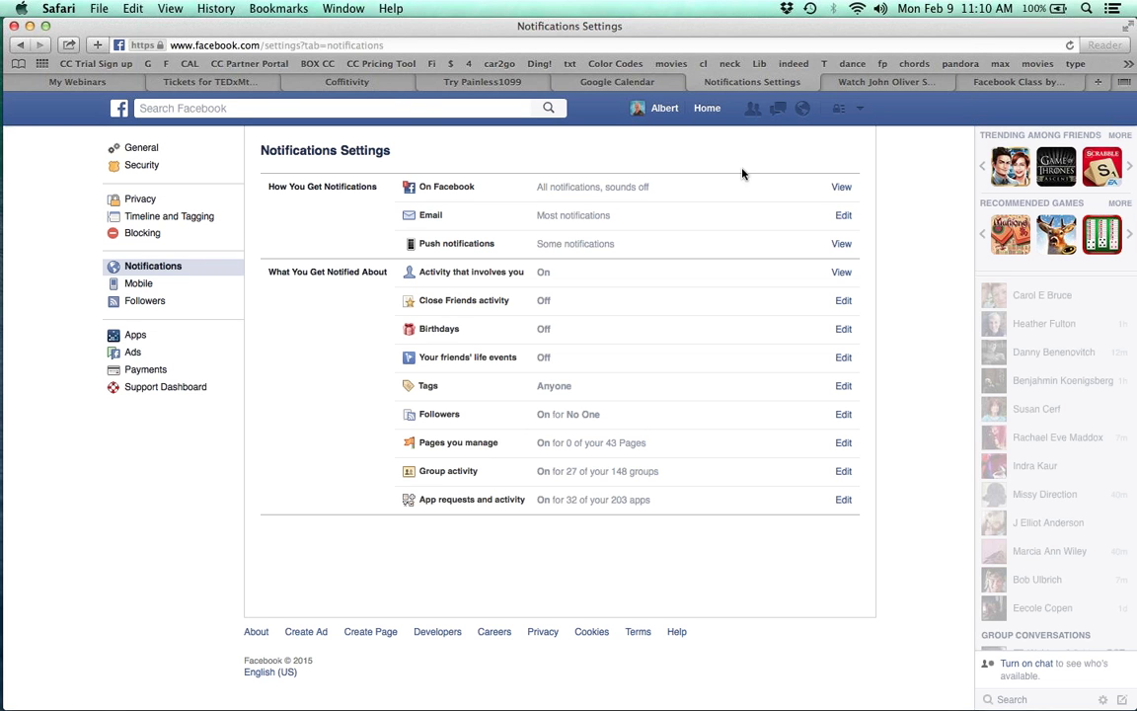
Pass back through Privacy and Security settings, then return to the profile timeline
left_click(140, 198)
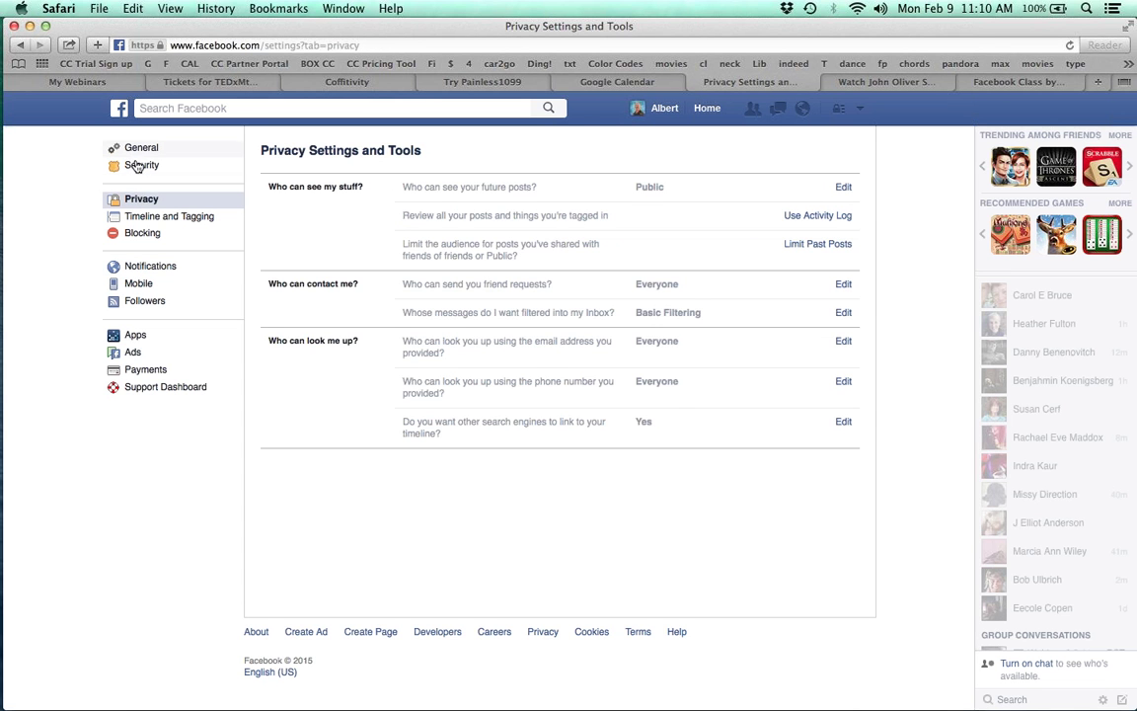
left_click(137, 167)
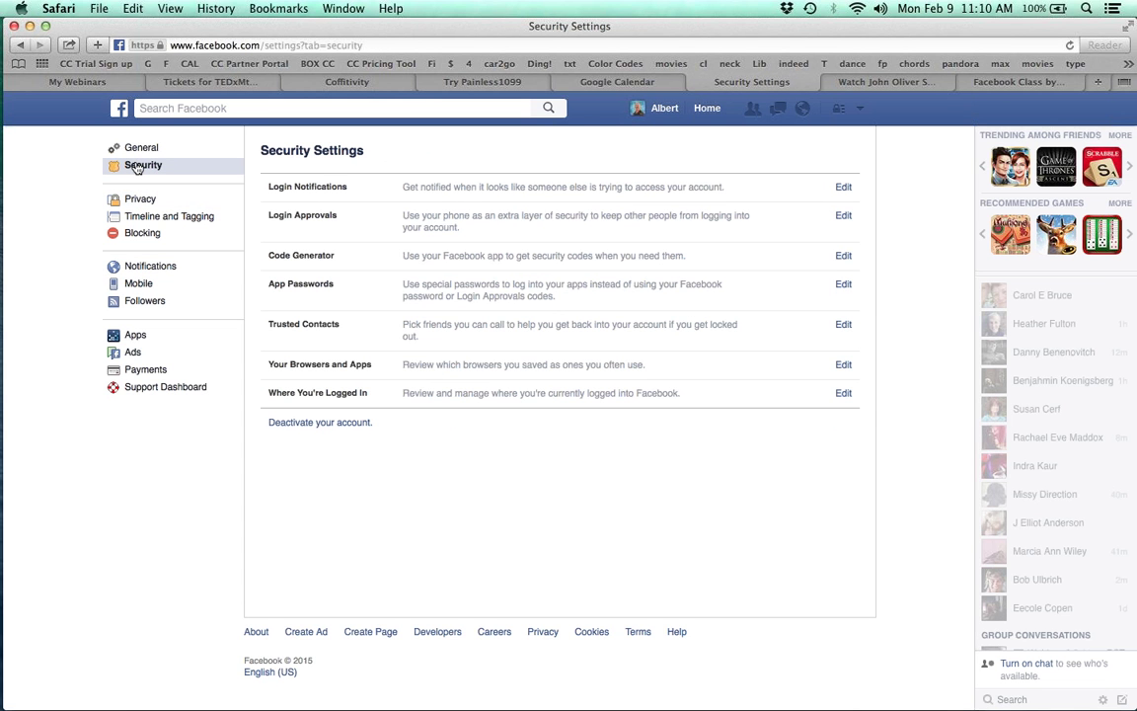
left_click(664, 110)
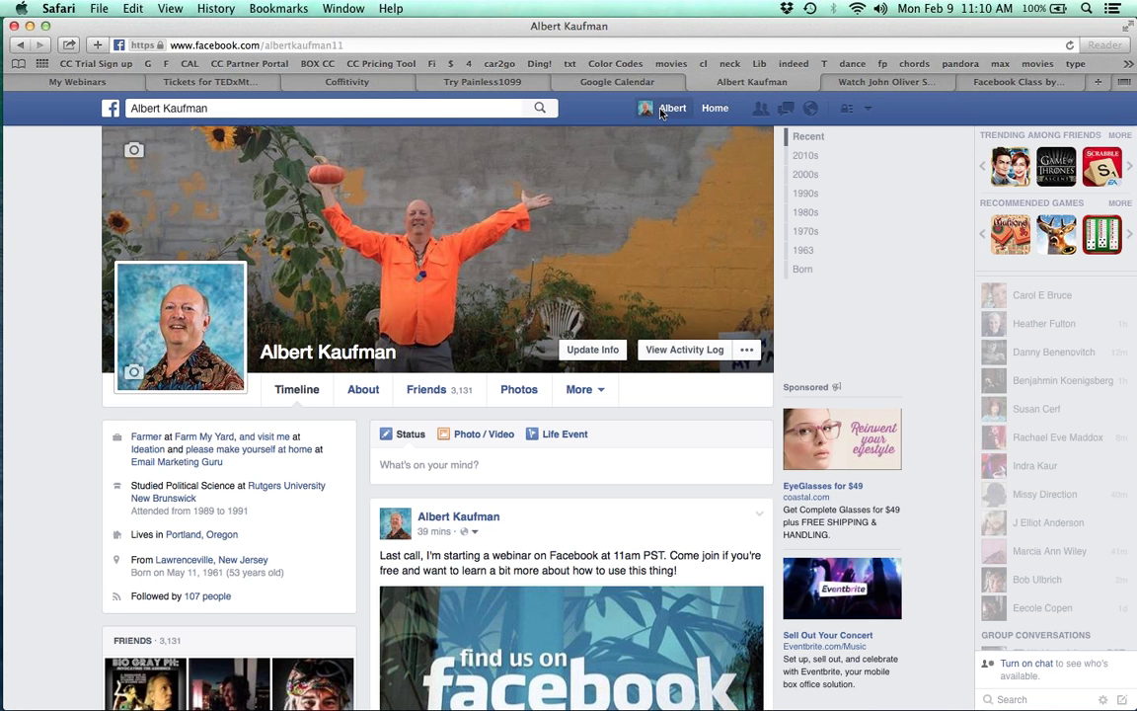
Go to the home News Feed and check its Top Stories / Most Recent sorting, keeping Most Recent
left_click(111, 107)
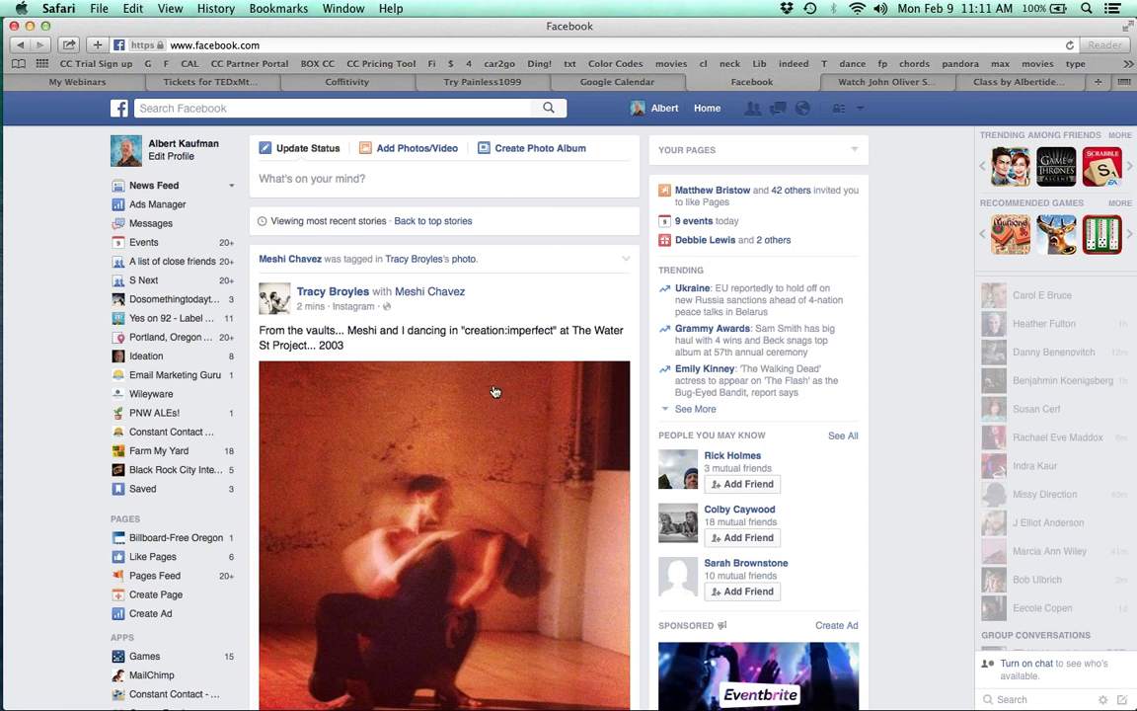
scroll(543, 249, "down", 5)
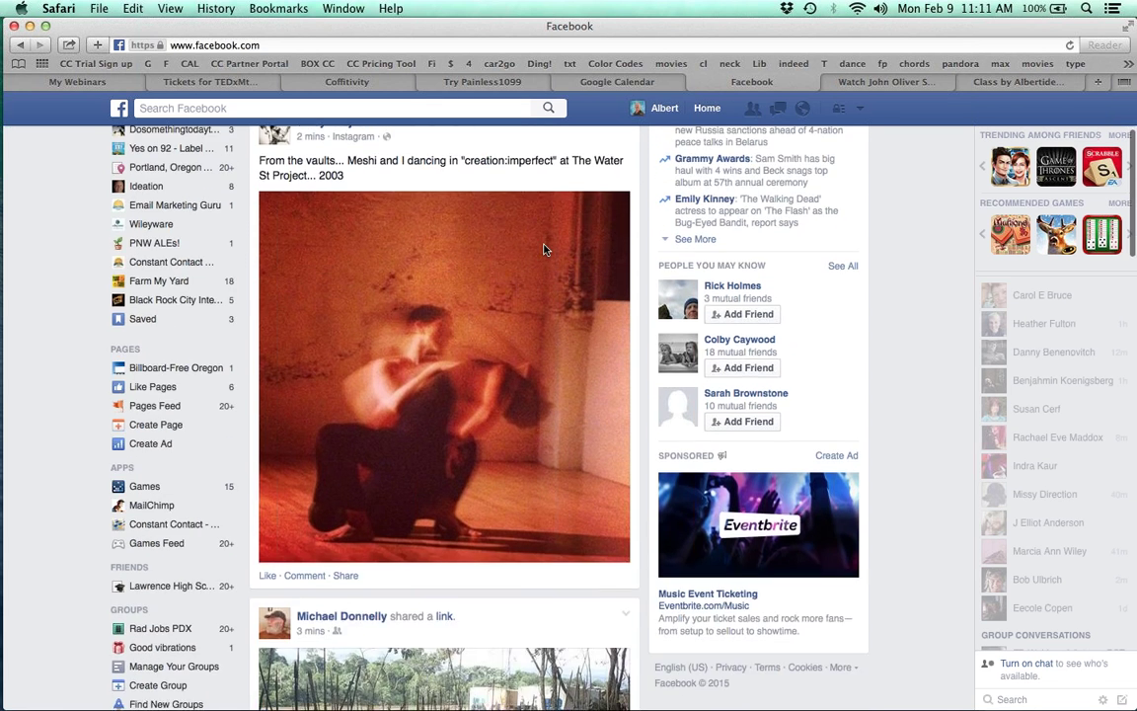
scroll(543, 250, "up", 5)
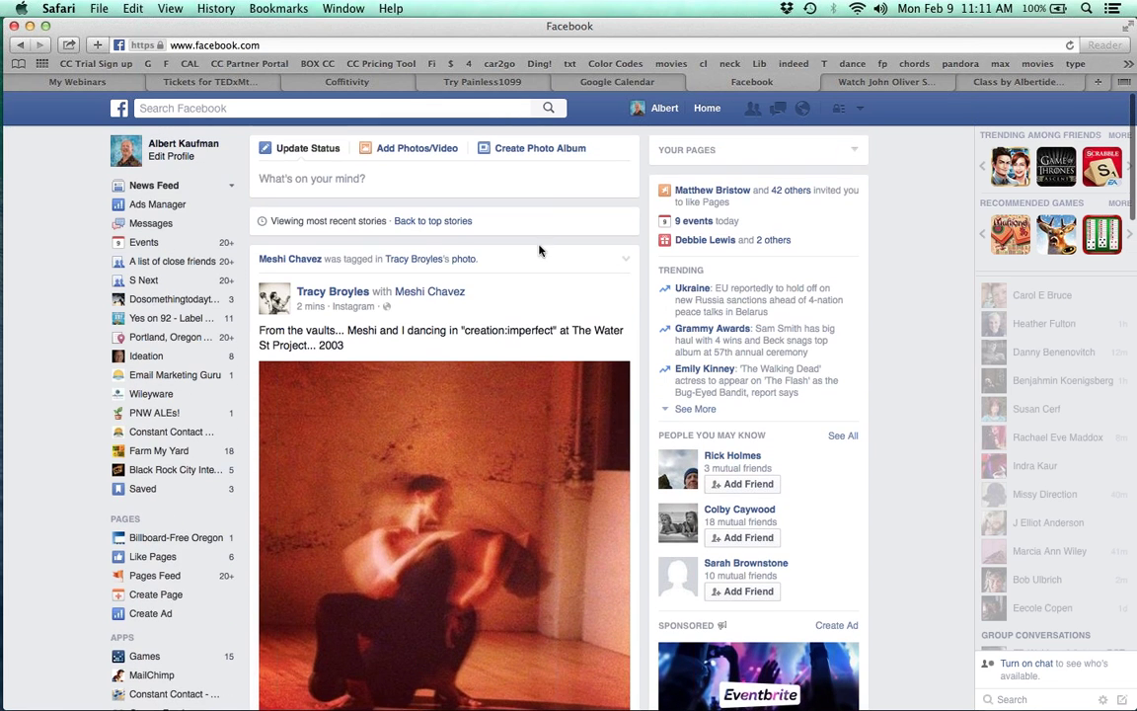
left_click(232, 187)
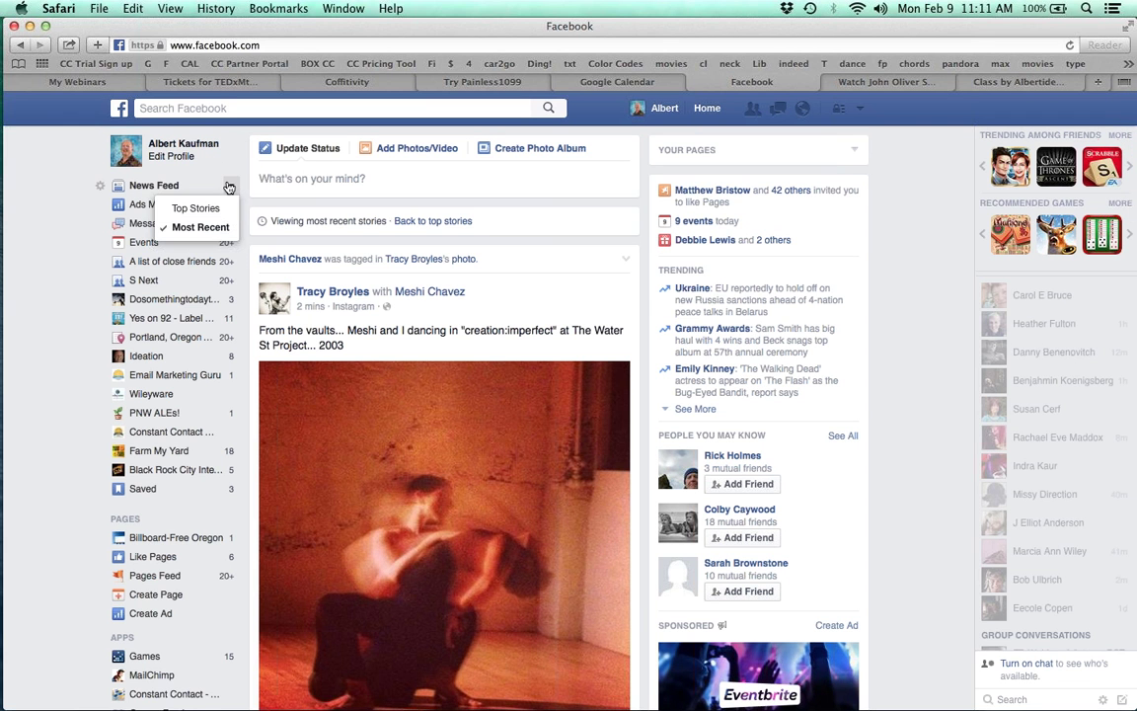
left_click(228, 187)
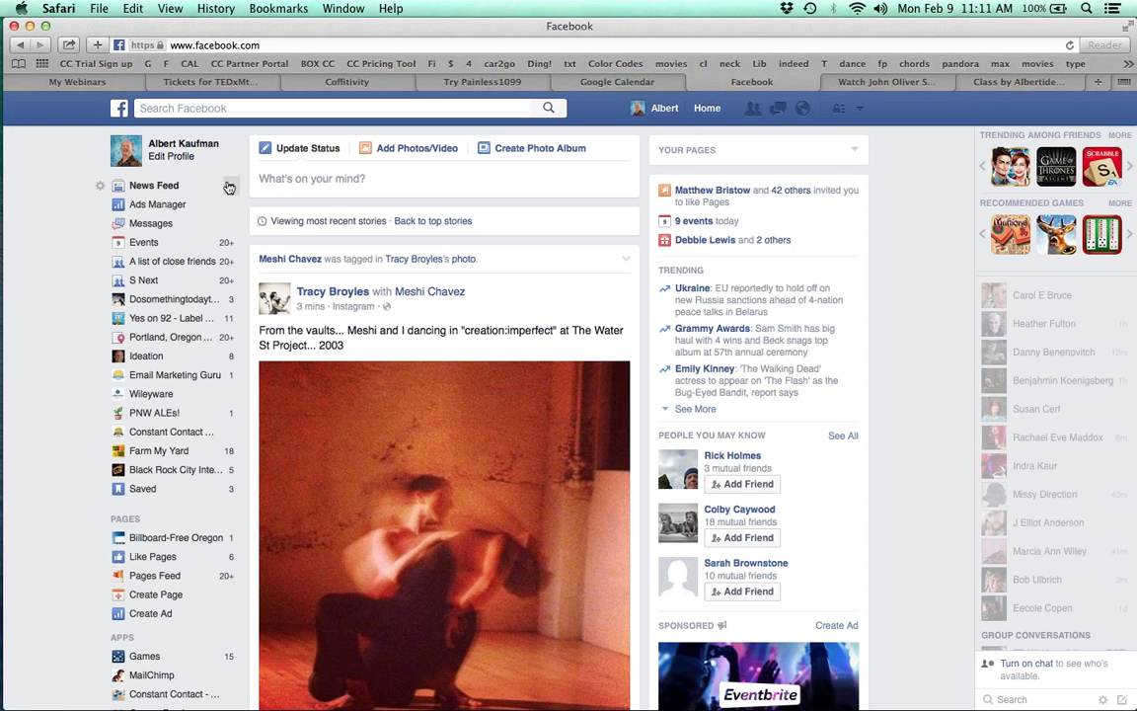
left_click(229, 188)
left_click(229, 187)
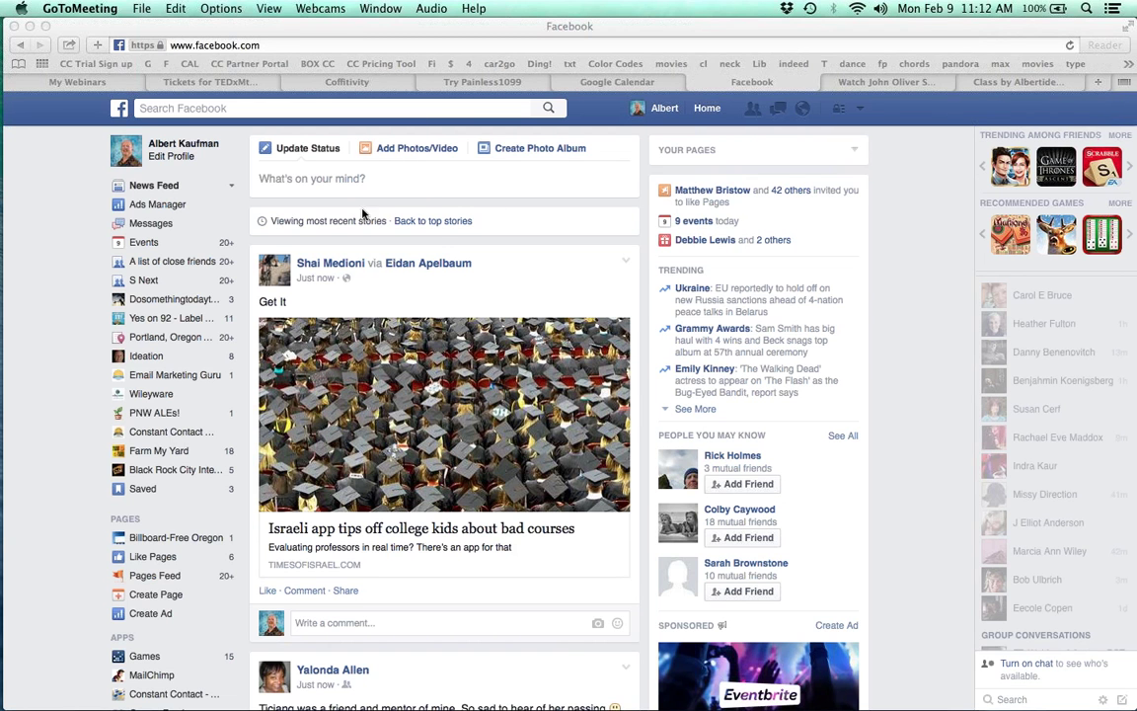
Expand the 'What's on your mind?' status box, then scroll the feed down and back up
left_click(342, 174)
left_click(320, 178)
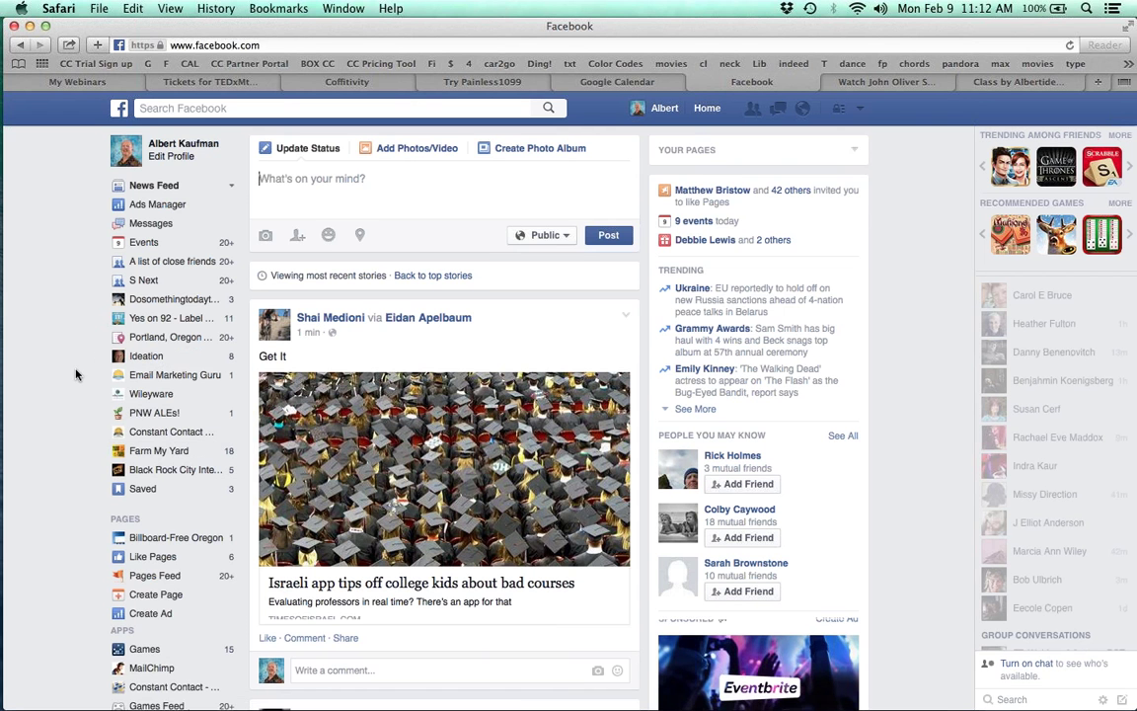
scroll(74, 346, "down", 3)
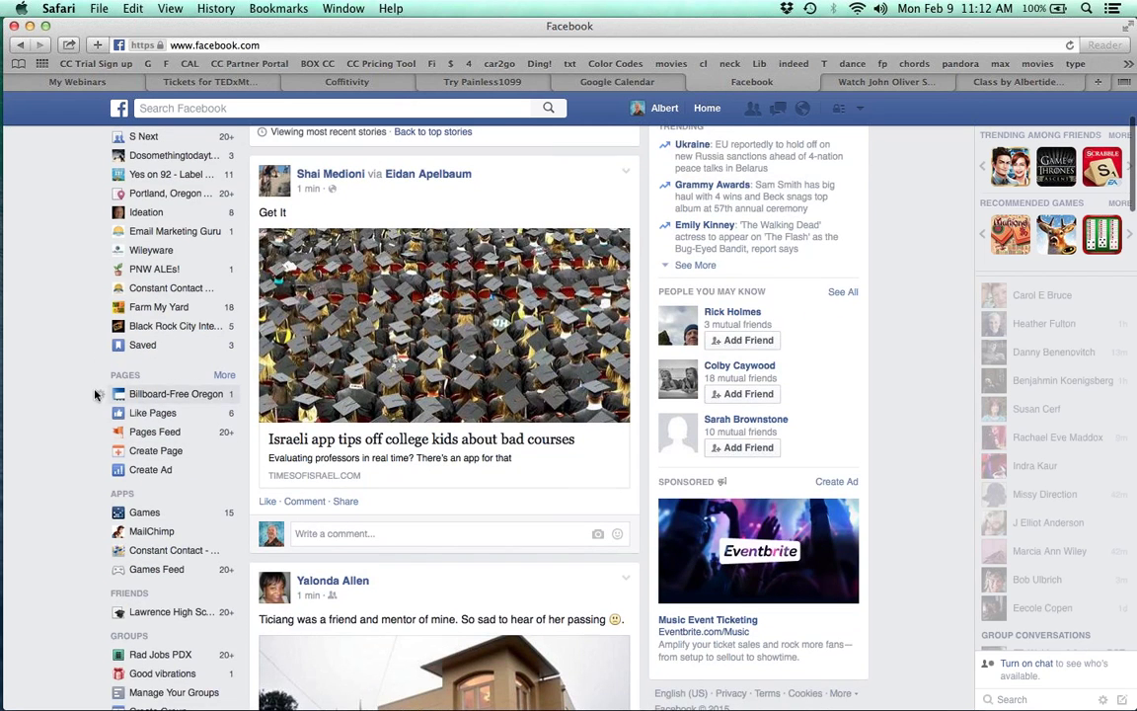
scroll(85, 349, "down", 4)
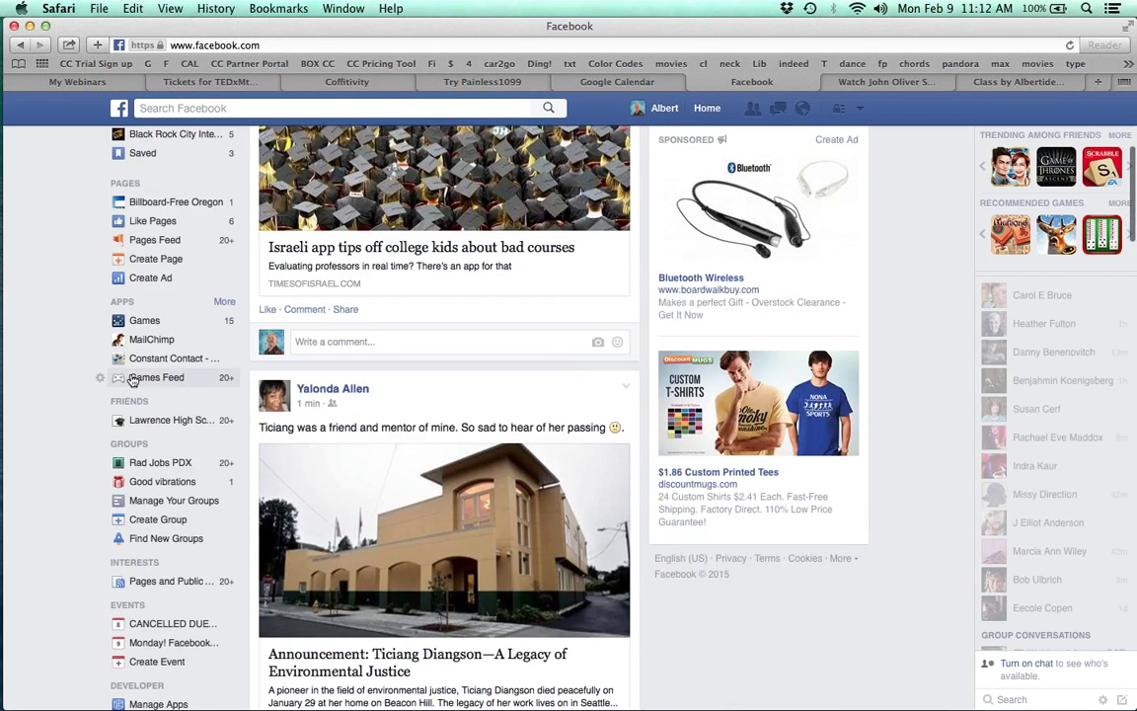
scroll(48, 340, "down", 2)
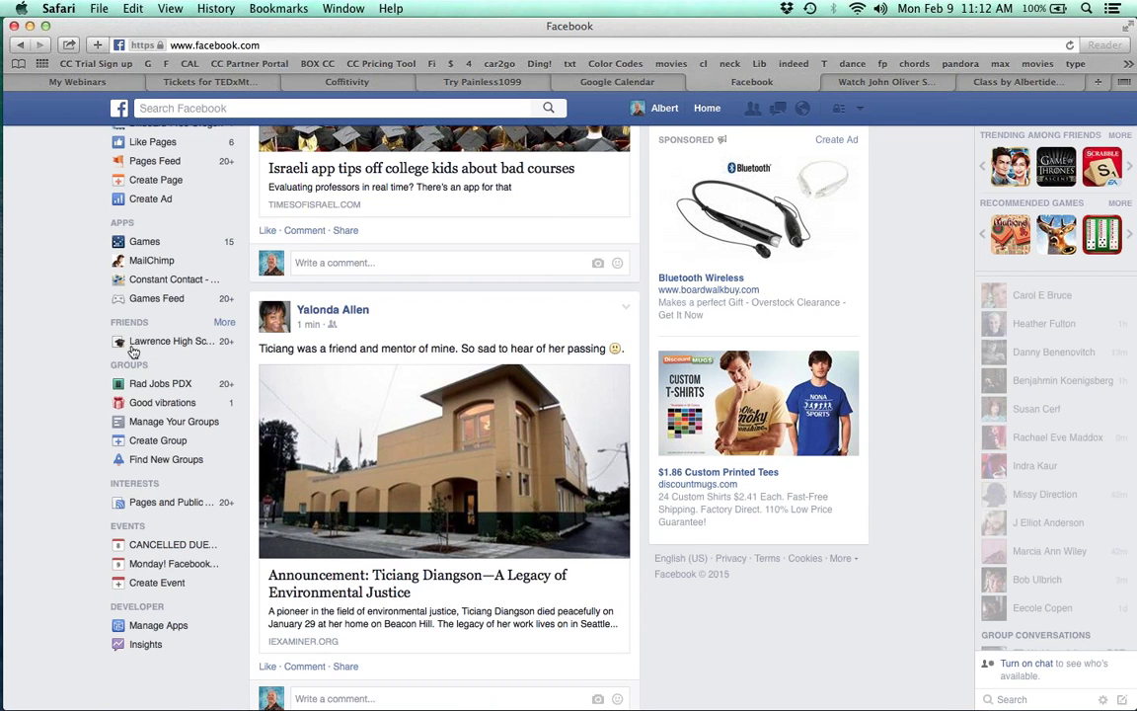
scroll(58, 336, "down", 3)
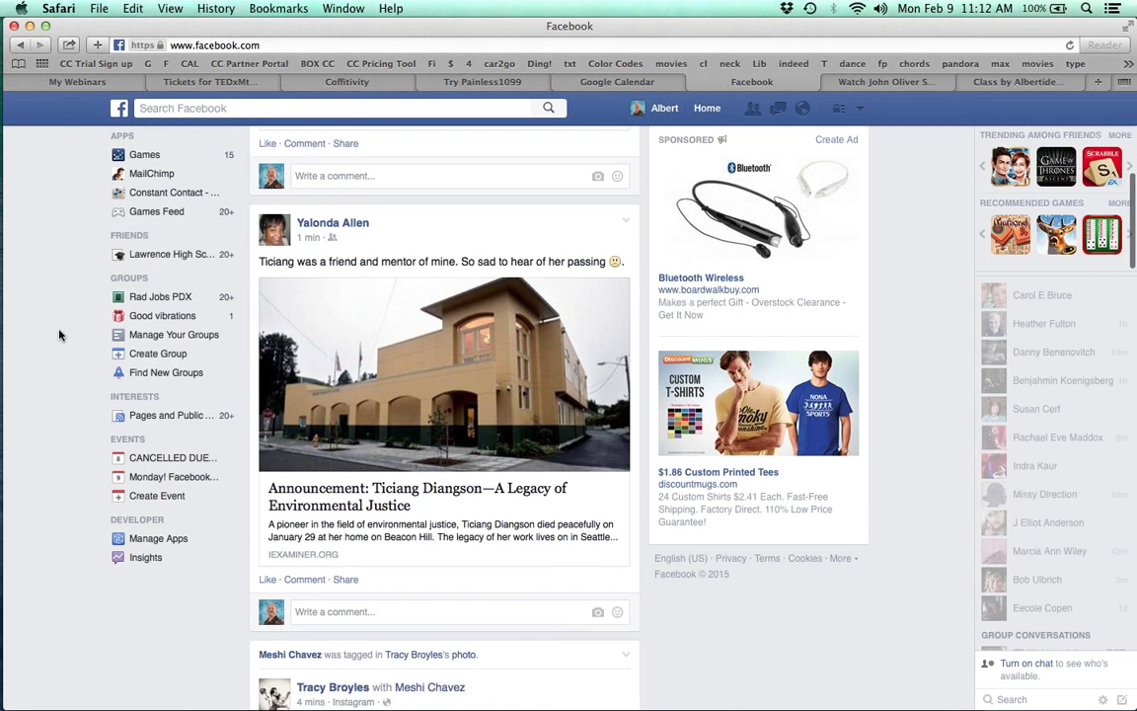
scroll(58, 335, "up", 10)
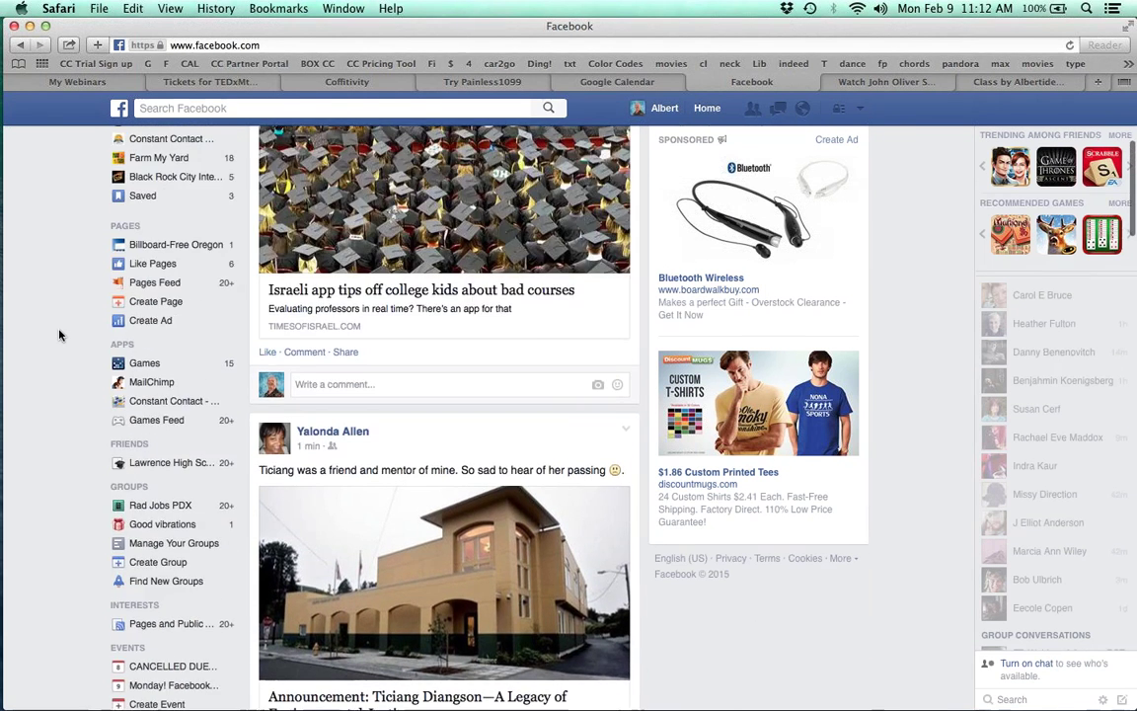
scroll(58, 336, "up", 1)
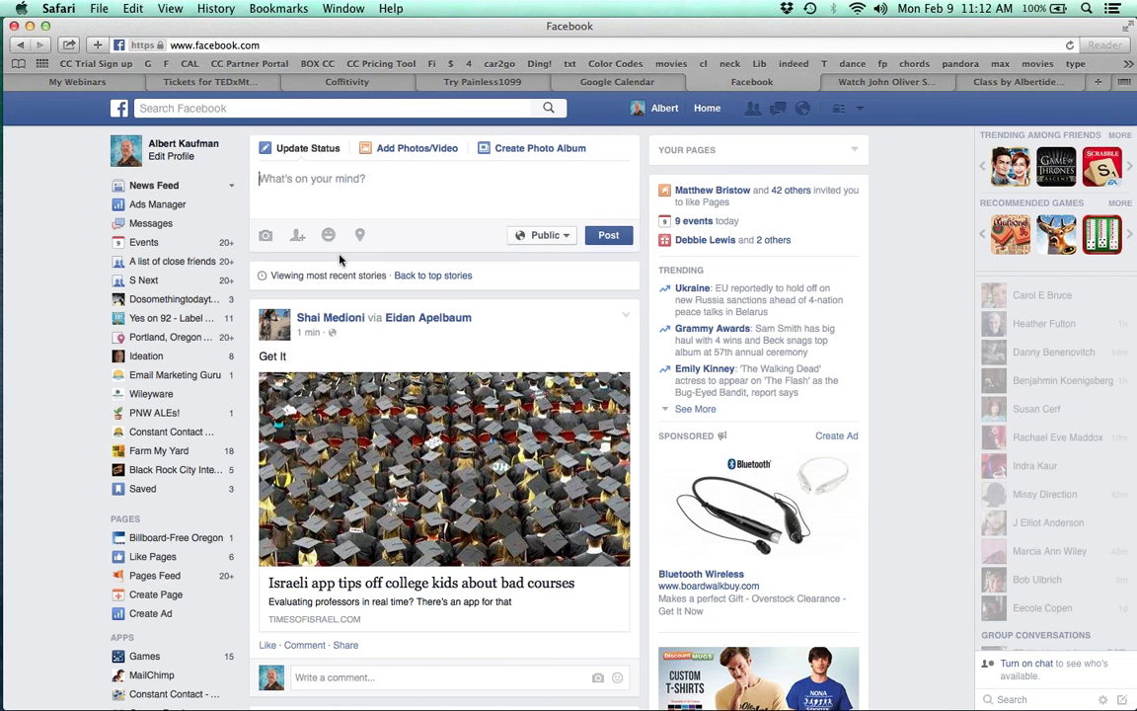
Rearrange the Favorites list, dragging S Next down below Ideation
left_click(100, 283)
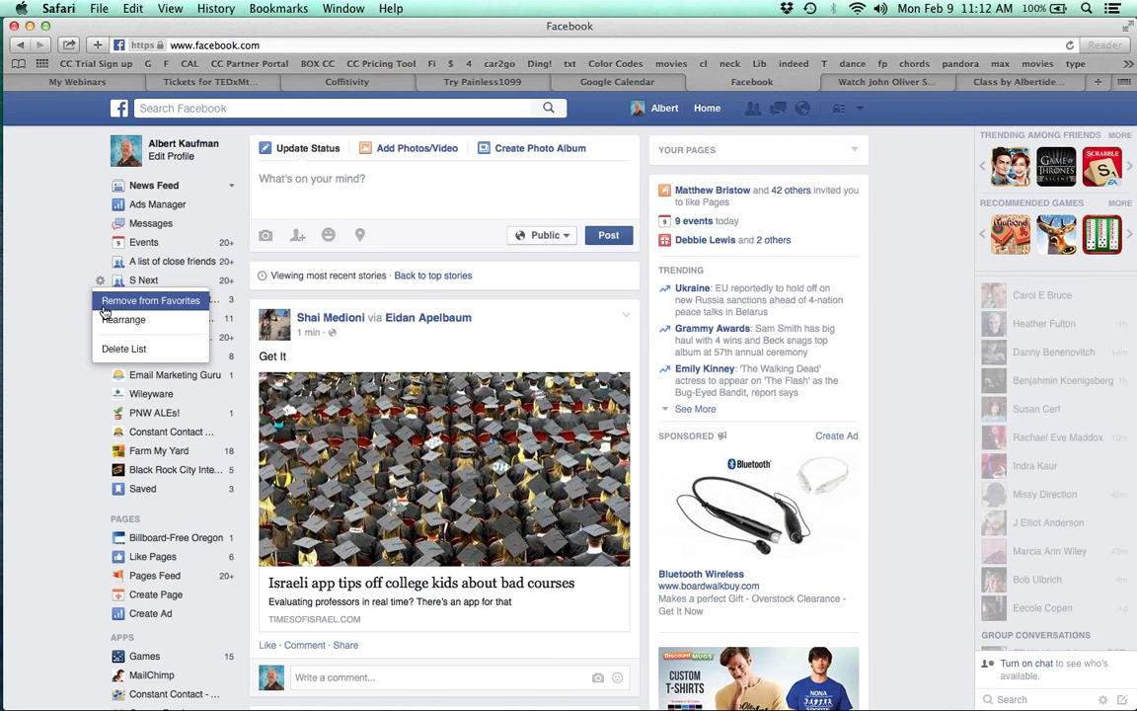
left_click(107, 319)
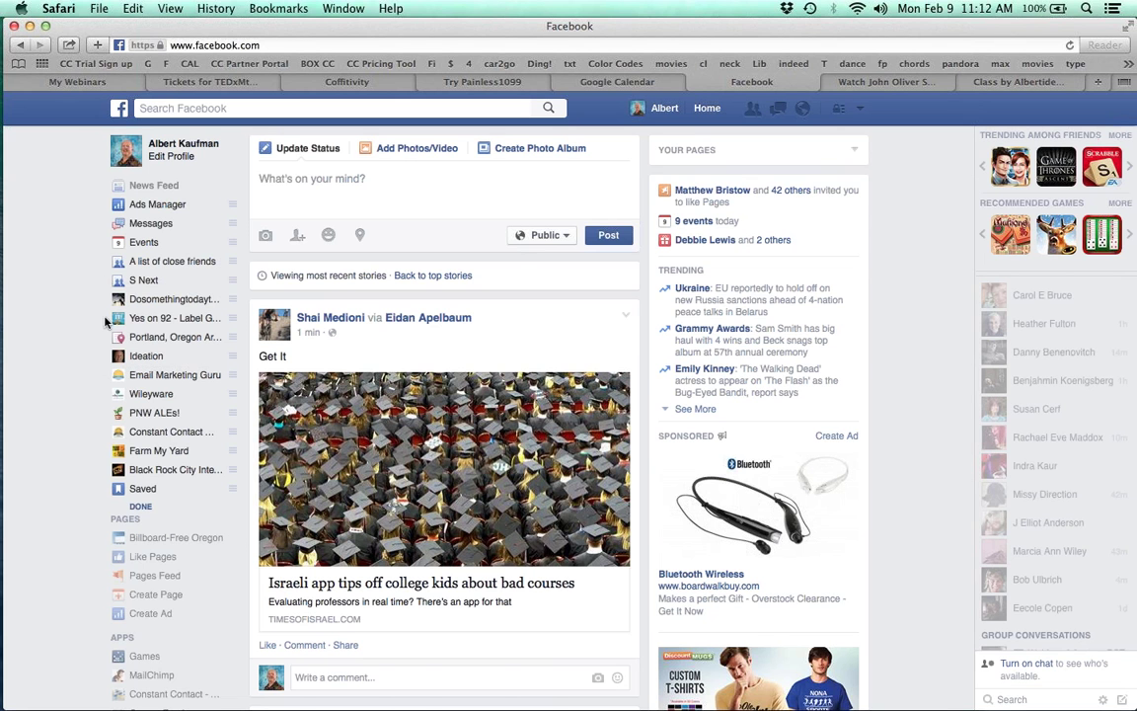
left_click_drag(148, 281, 151, 340)
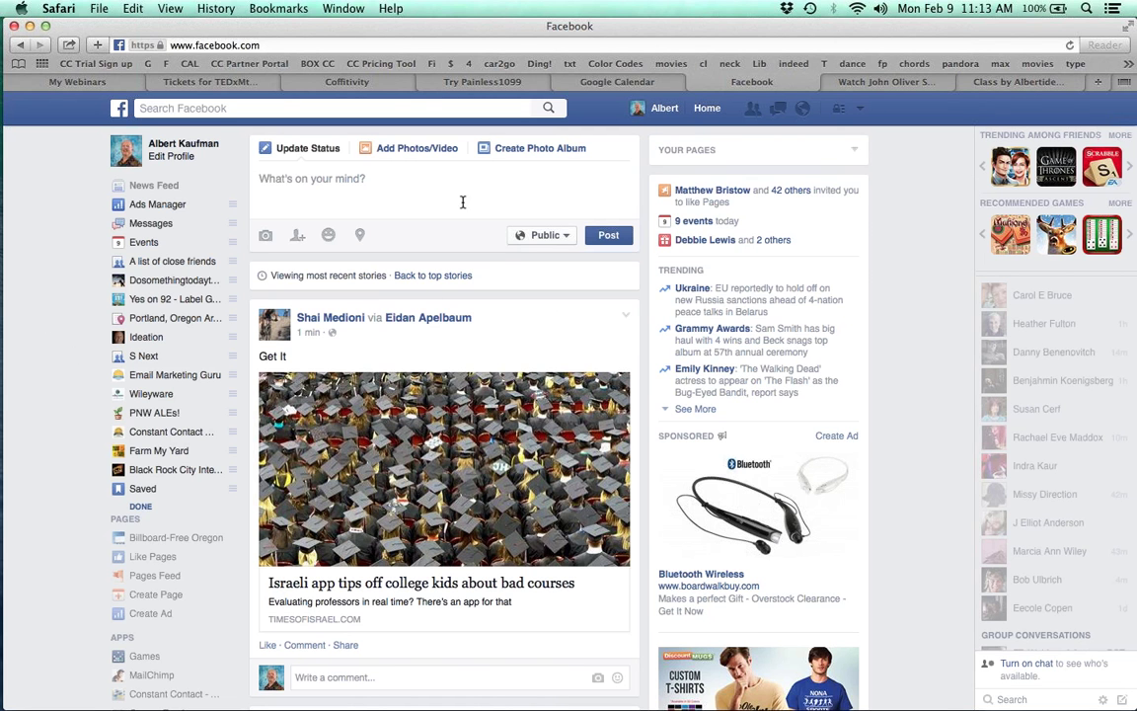
Hide the college-courses article post from the feed and dismiss the notice
left_click(626, 319)
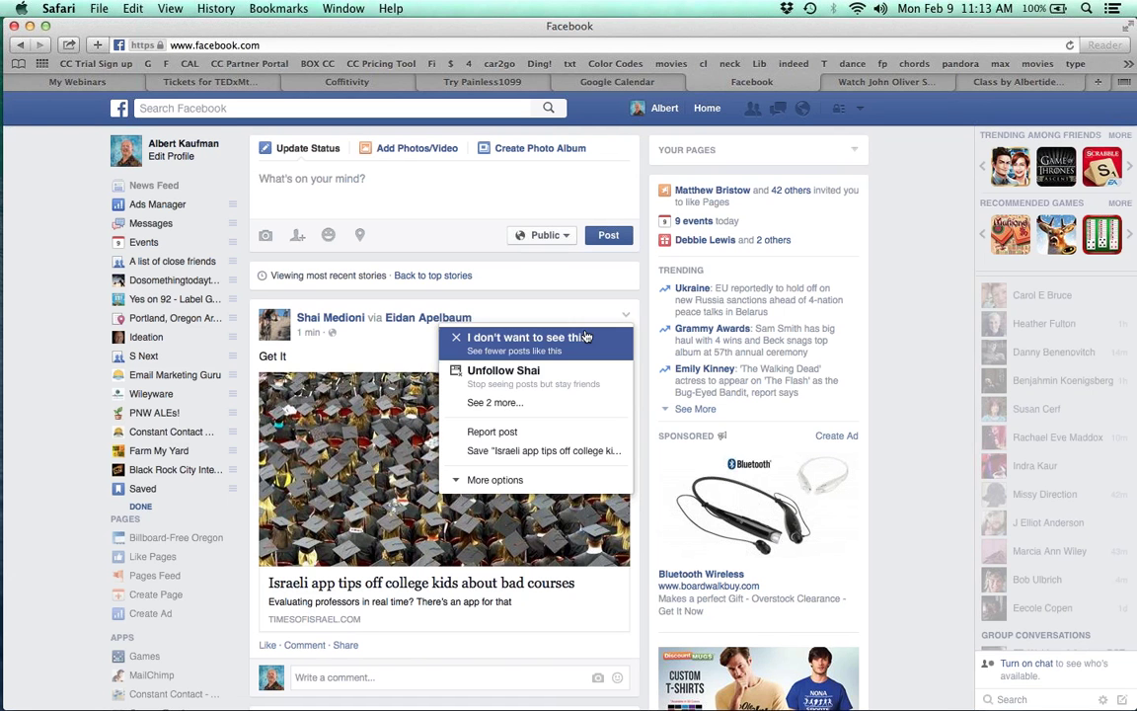
left_click(585, 338)
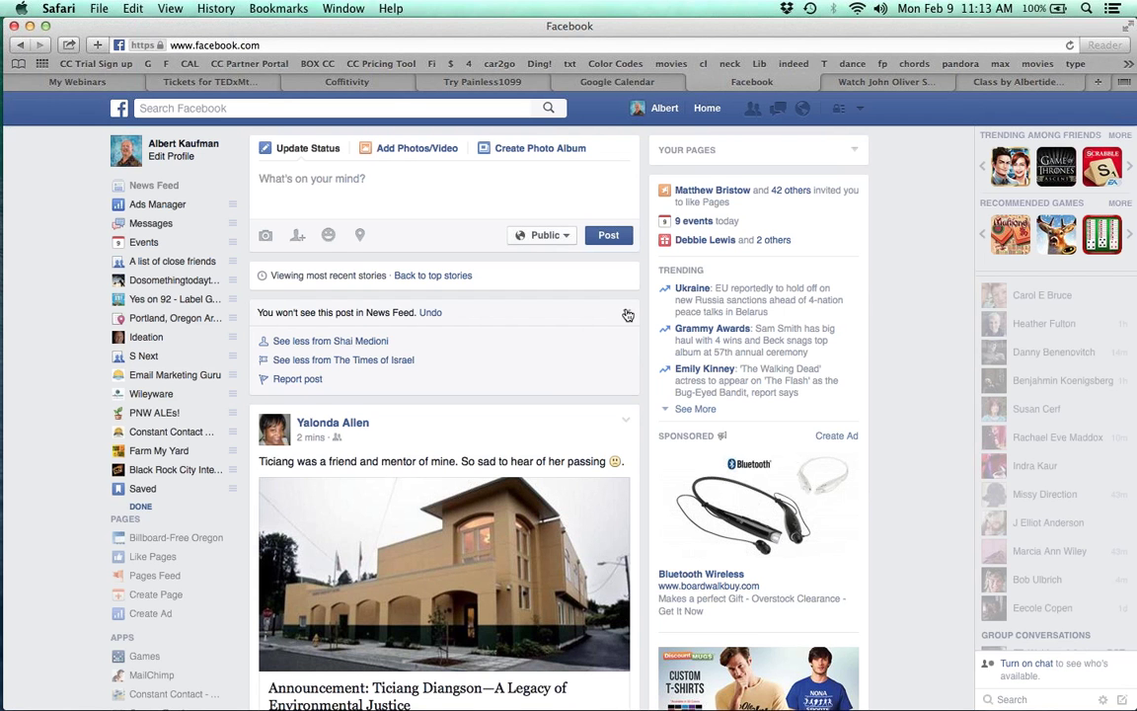
left_click(624, 313)
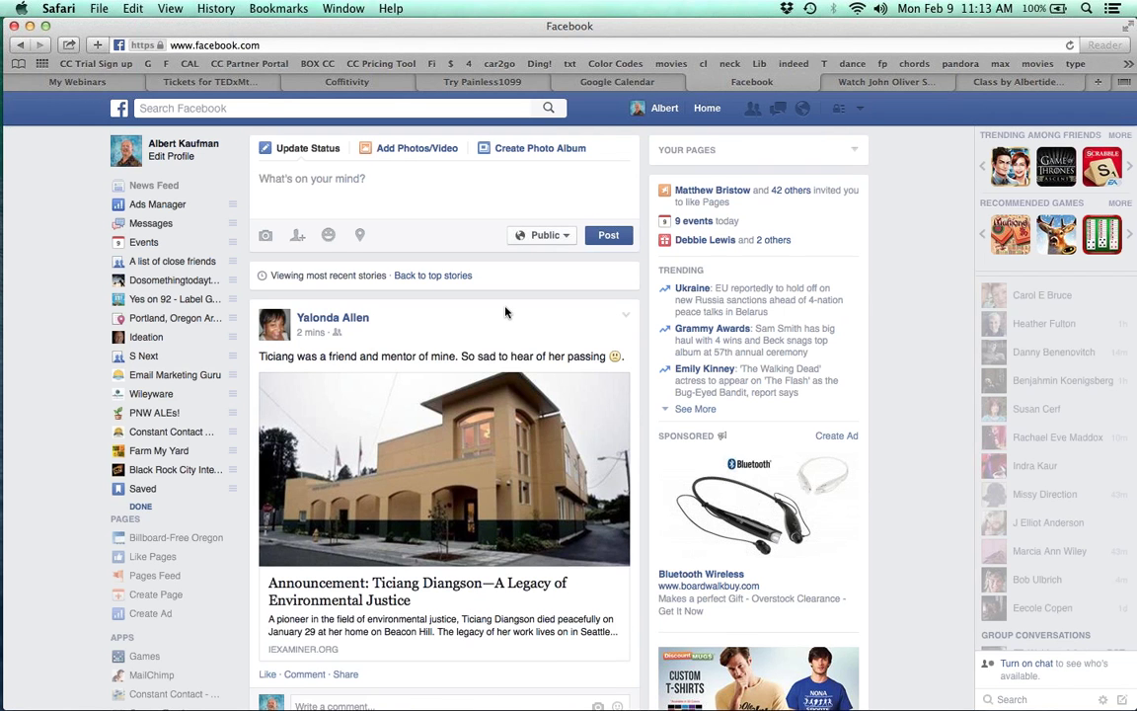
Save the environmental justice announcement's link to Saved Links
scroll(506, 310, "down", 1)
left_click(625, 298)
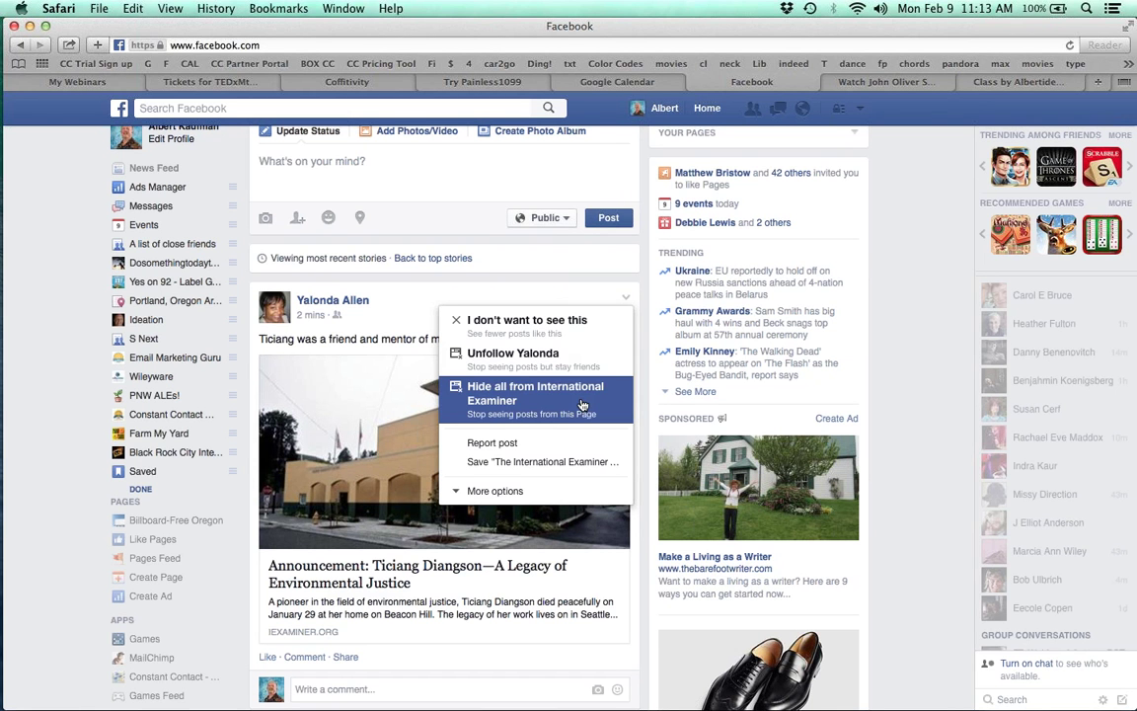
left_click(553, 464)
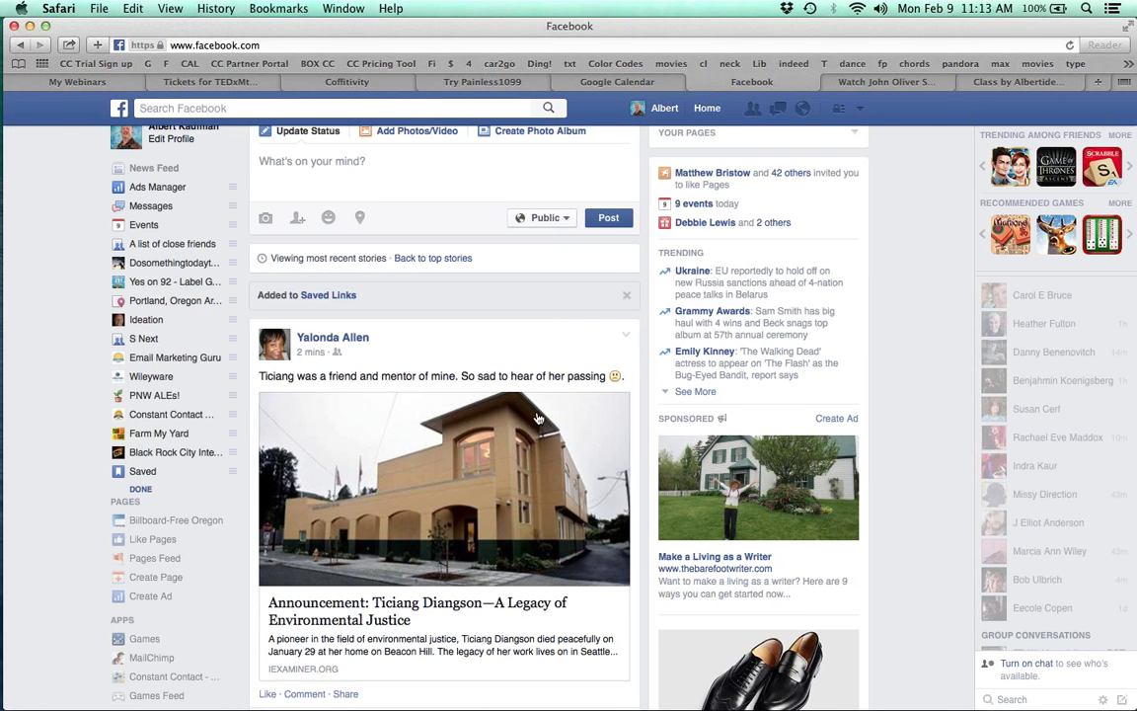
scroll(538, 419, "up", 1)
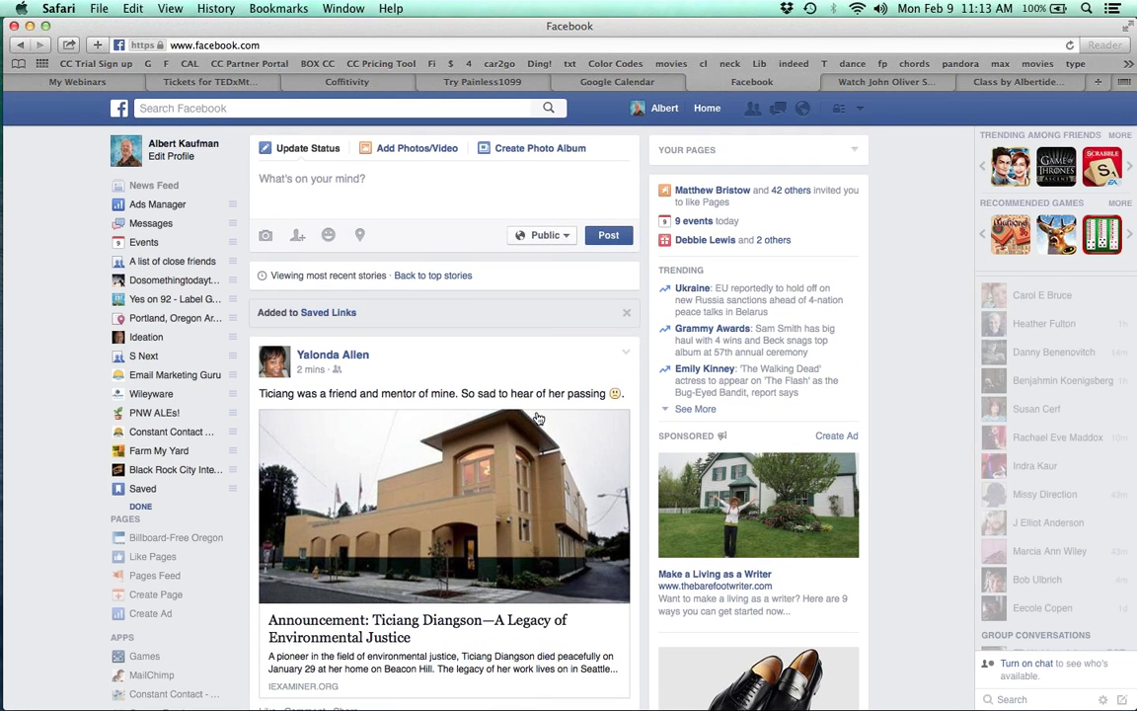
left_click(143, 489)
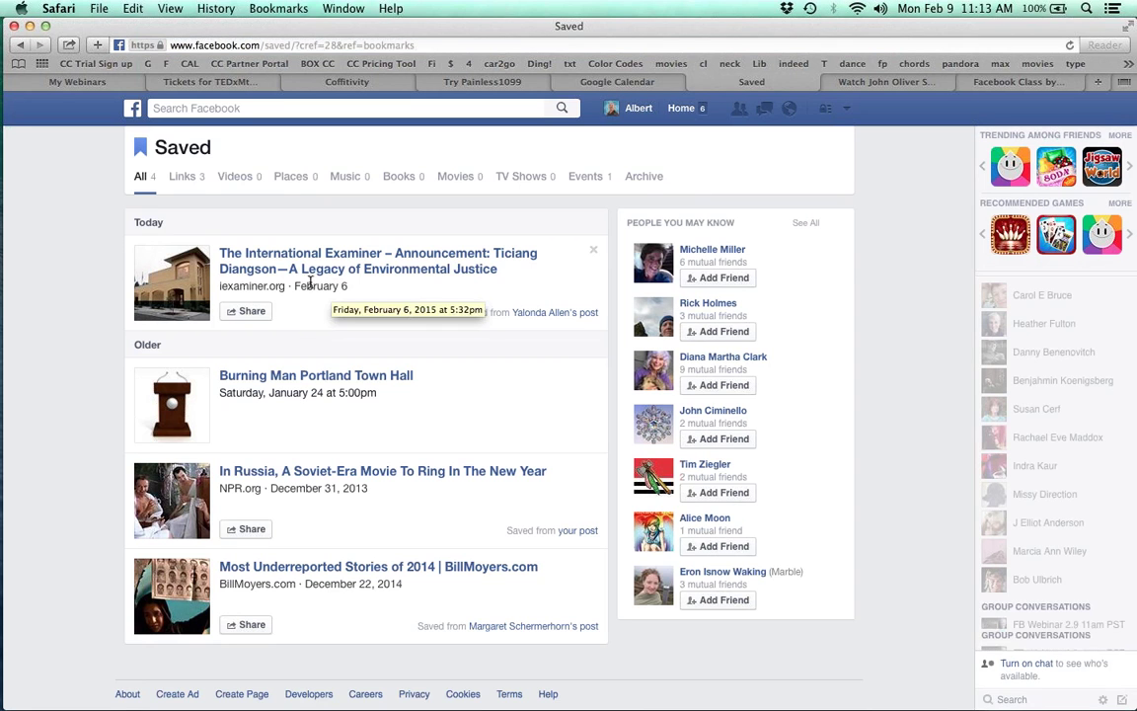
left_click(131, 107)
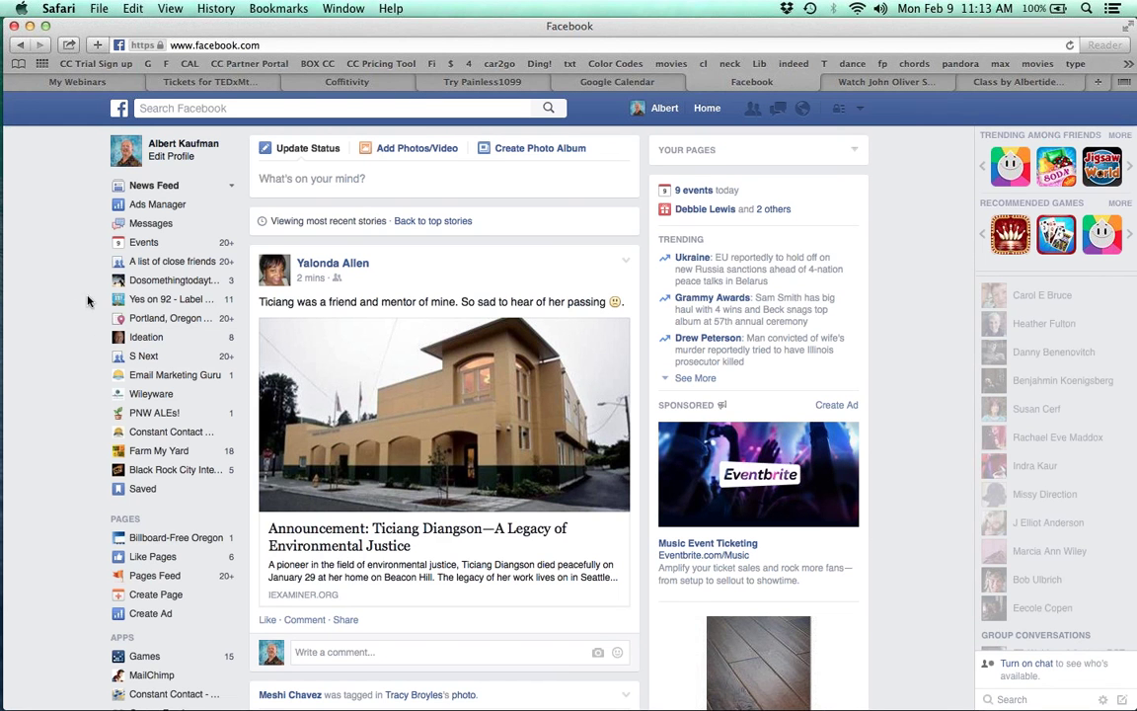
left_click(319, 178)
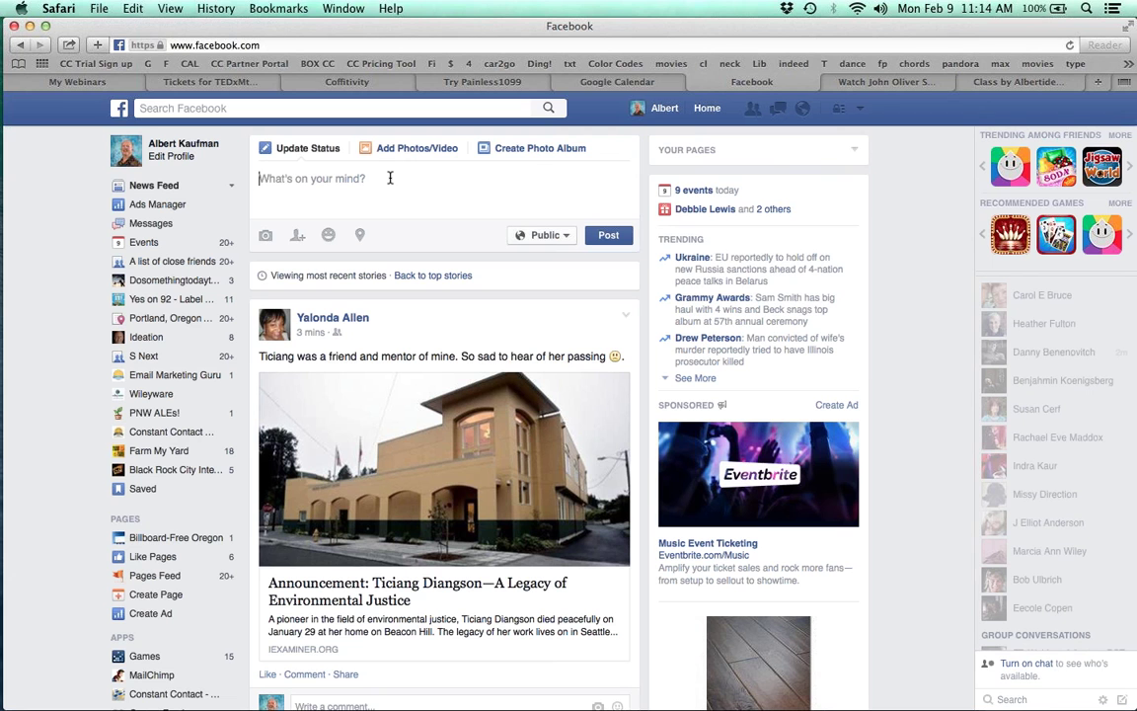
left_click(512, 192)
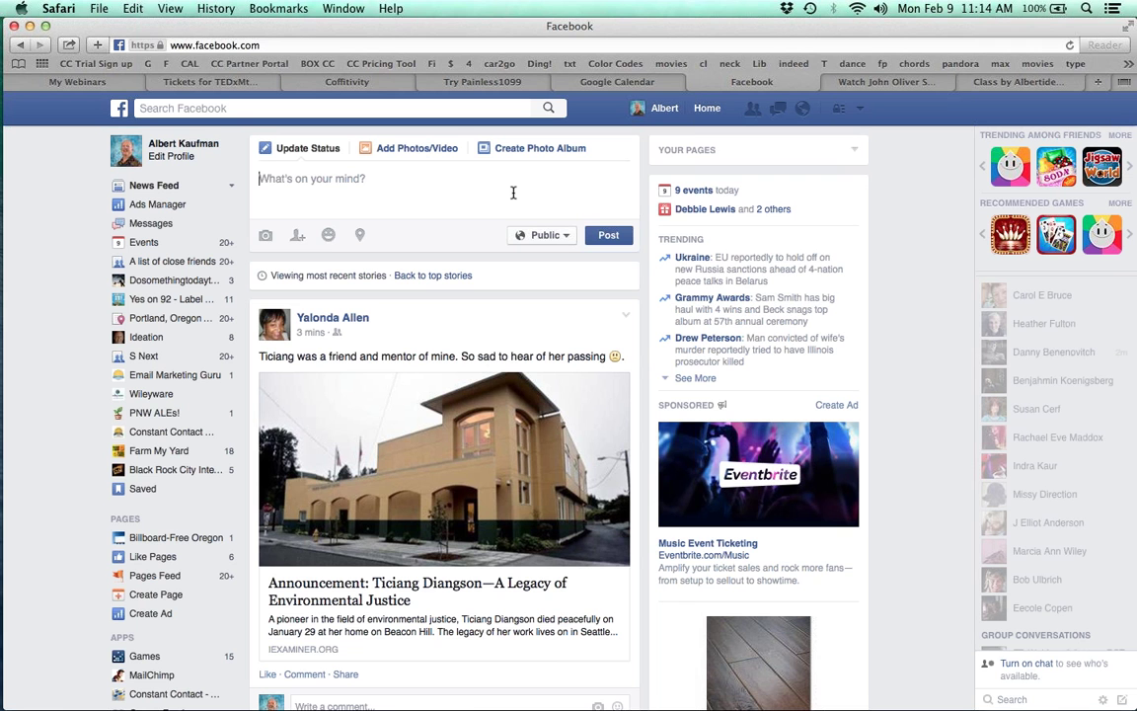
Scroll the News Feed down and back, then start a new photo album to open the file picker
scroll(514, 194, "down", 3)
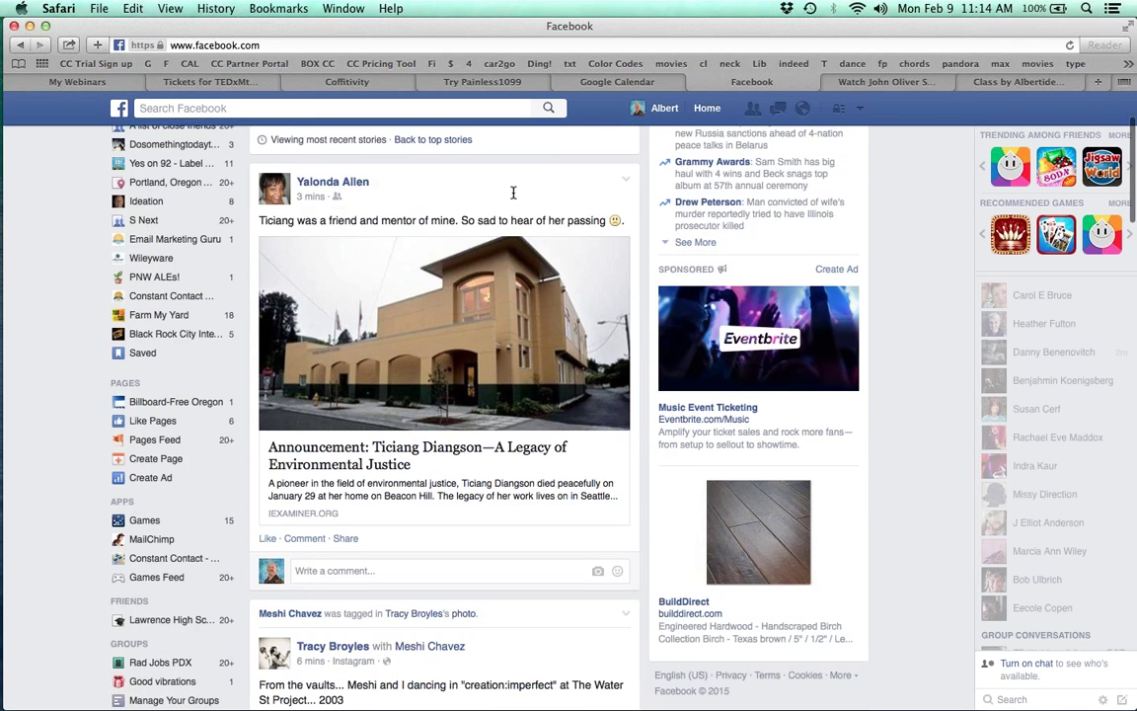
scroll(514, 198, "down", 4)
scroll(514, 199, "down", 5)
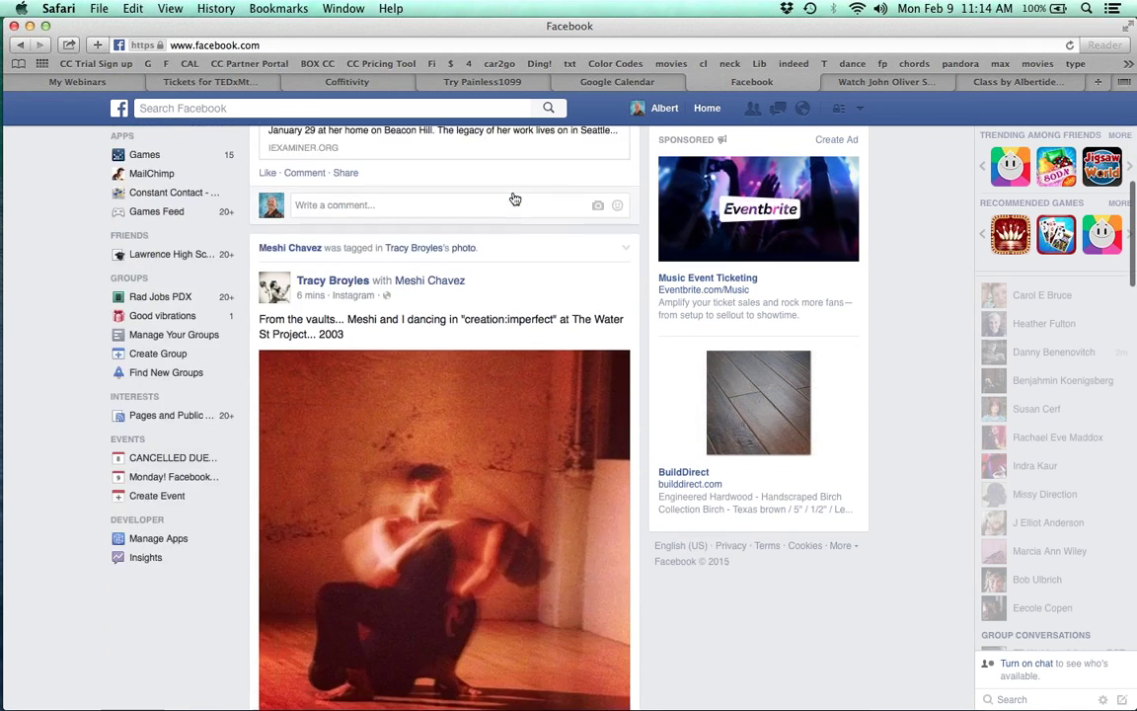
scroll(514, 198, "down", 3)
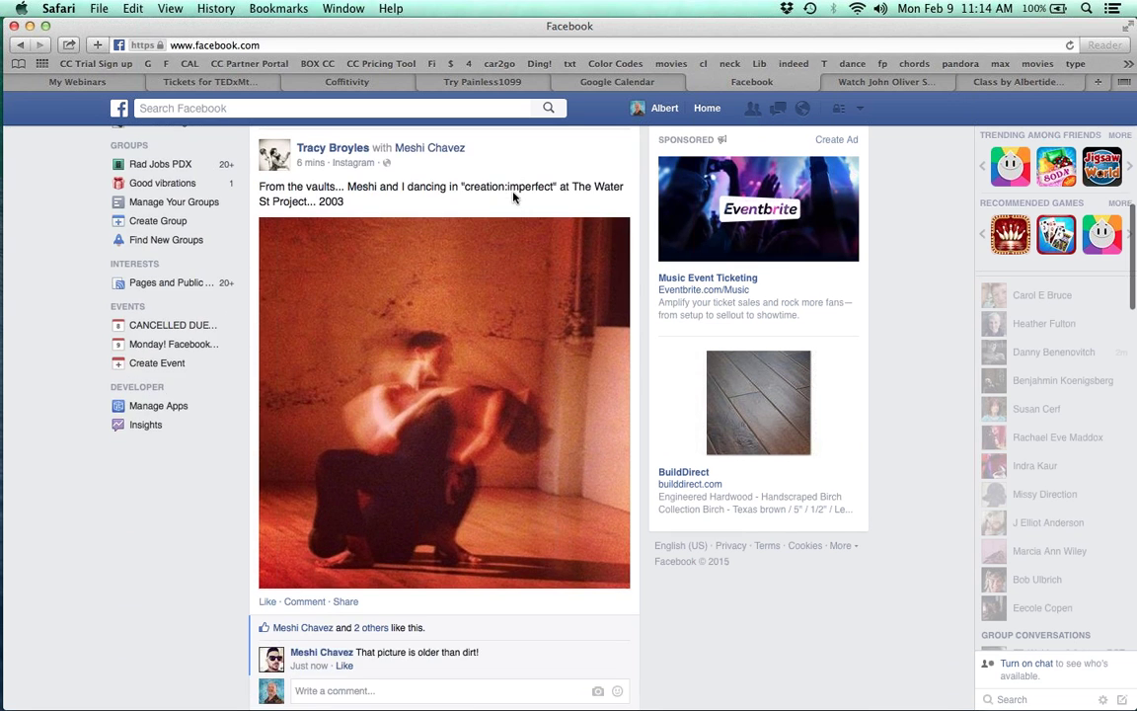
scroll(513, 197, "down", 9)
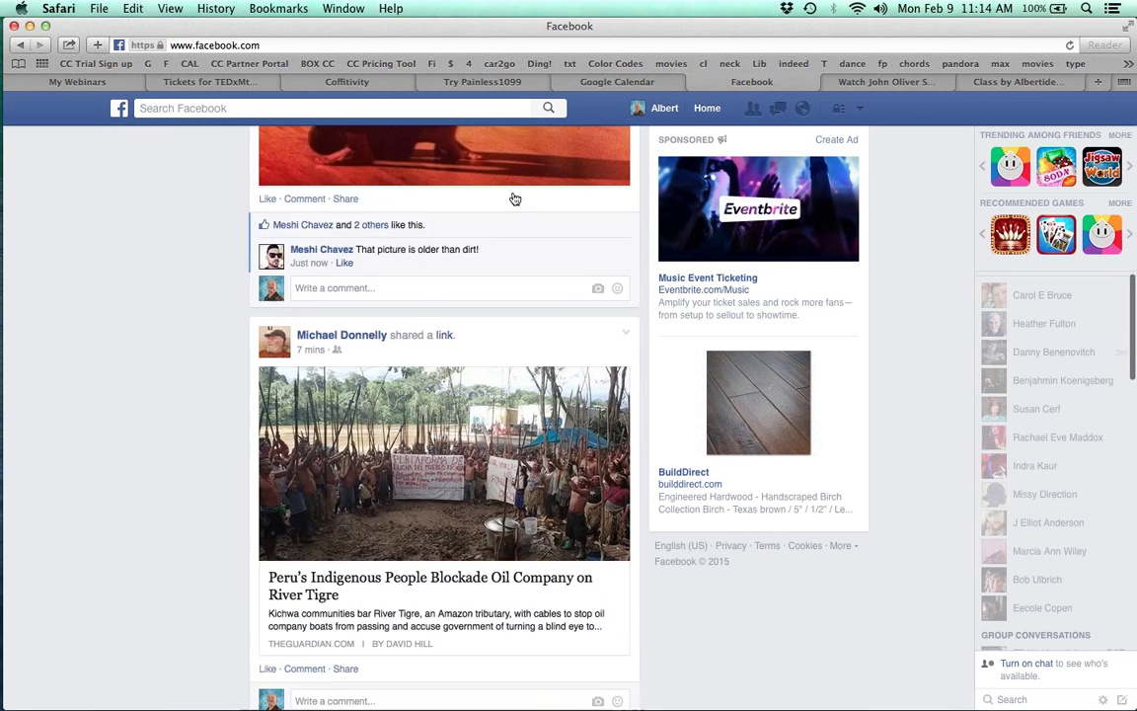
scroll(513, 198, "down", 5)
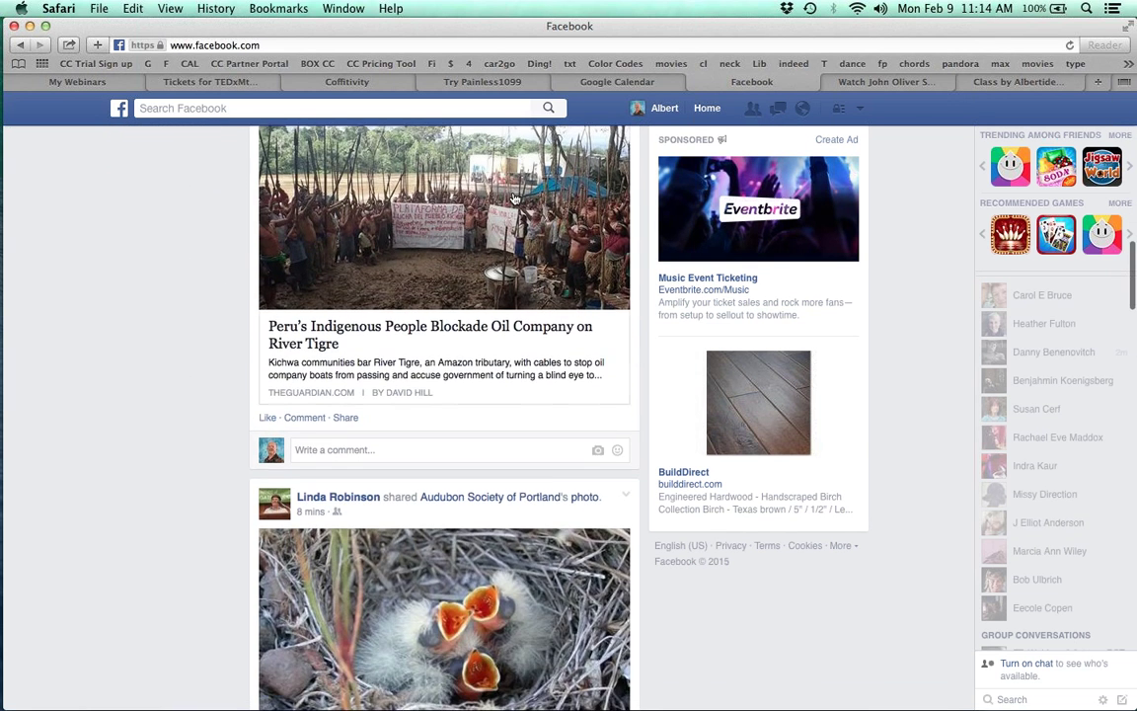
scroll(513, 199, "down", 8)
scroll(514, 200, "up", 20)
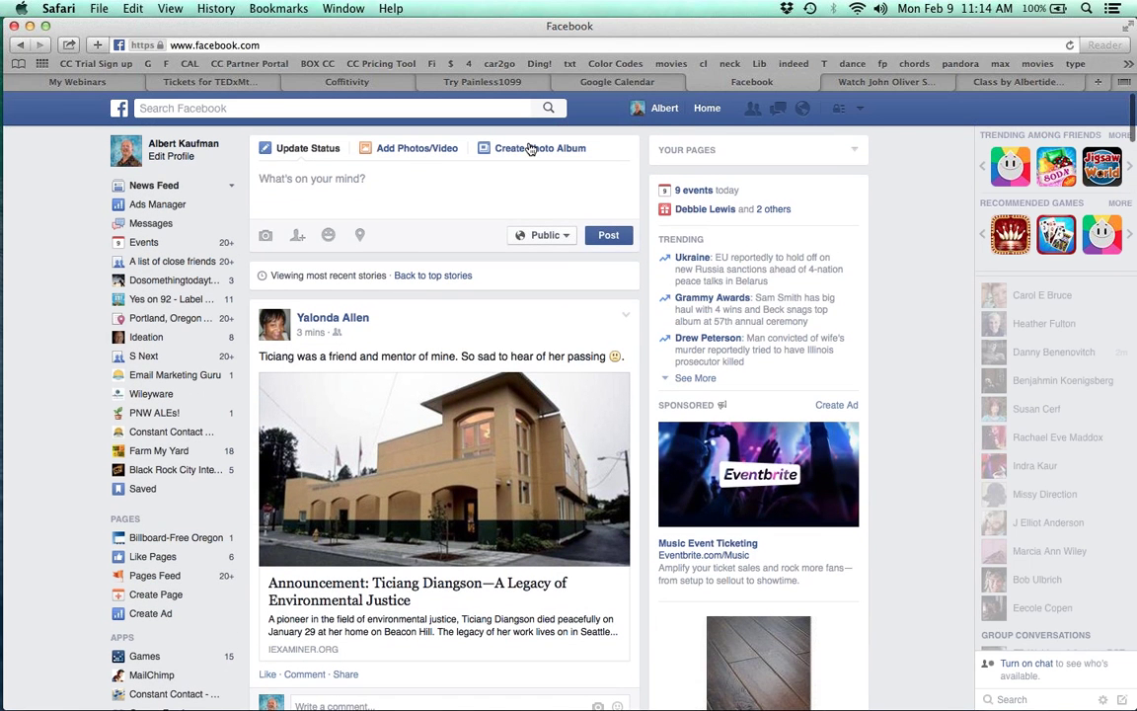
left_click(499, 148)
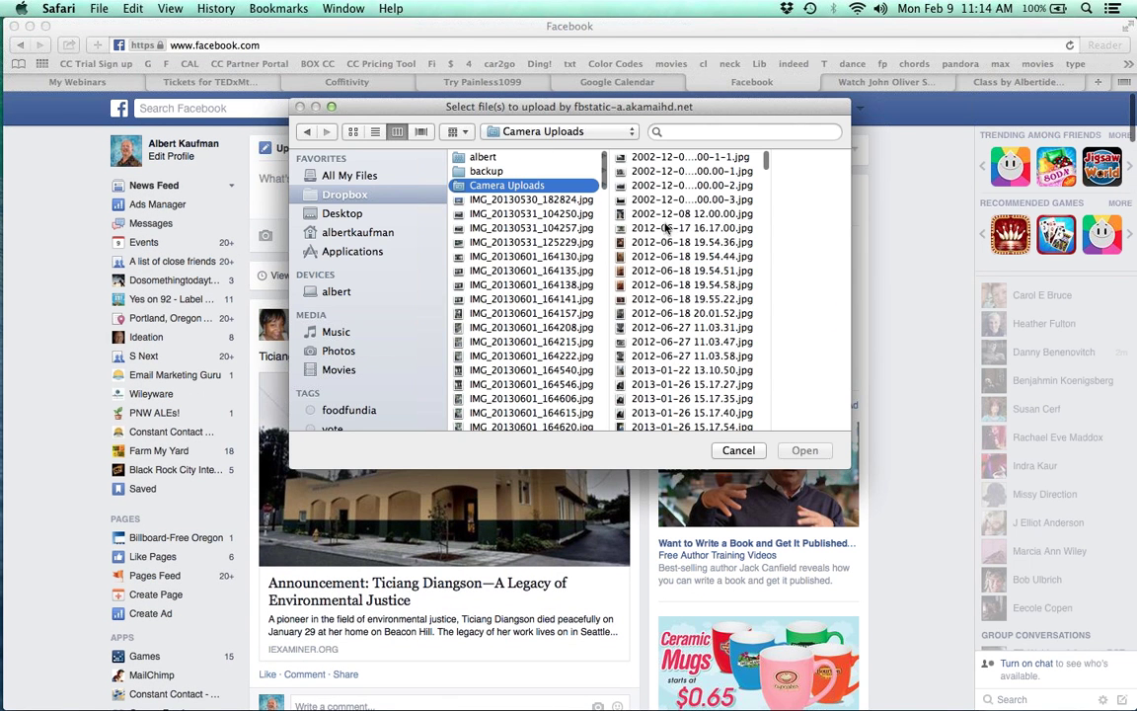
Select the top four files in Camera Uploads and load them into the album
left_click(664, 163)
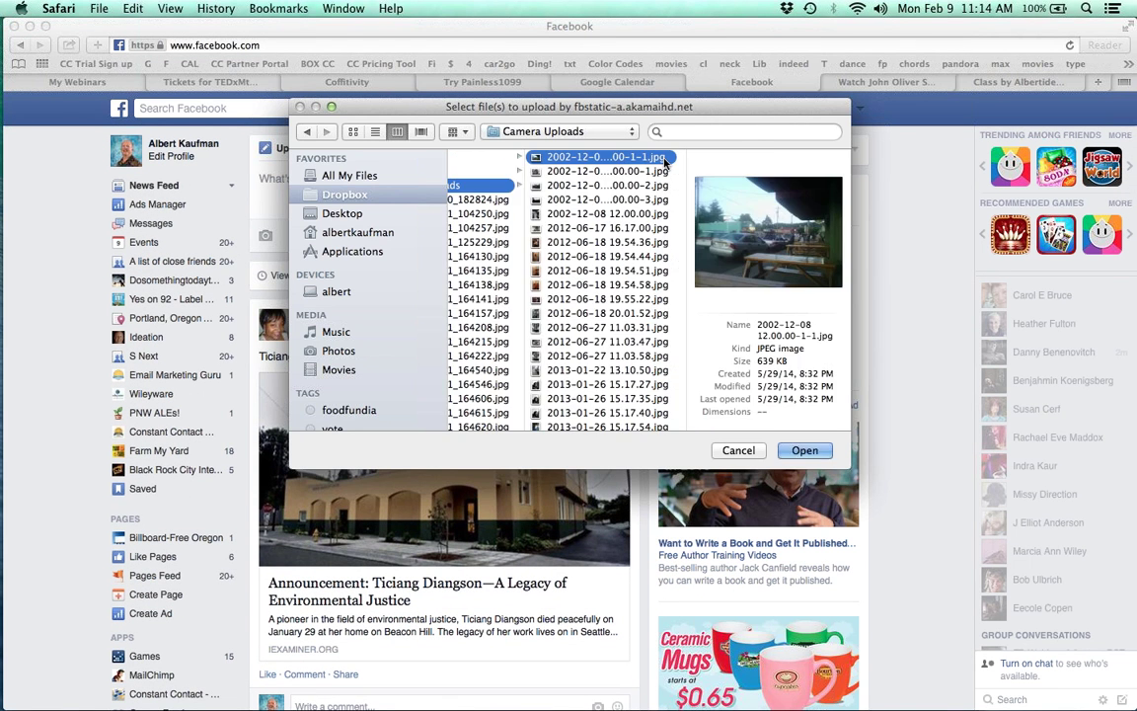
key("Down")
key("Down")
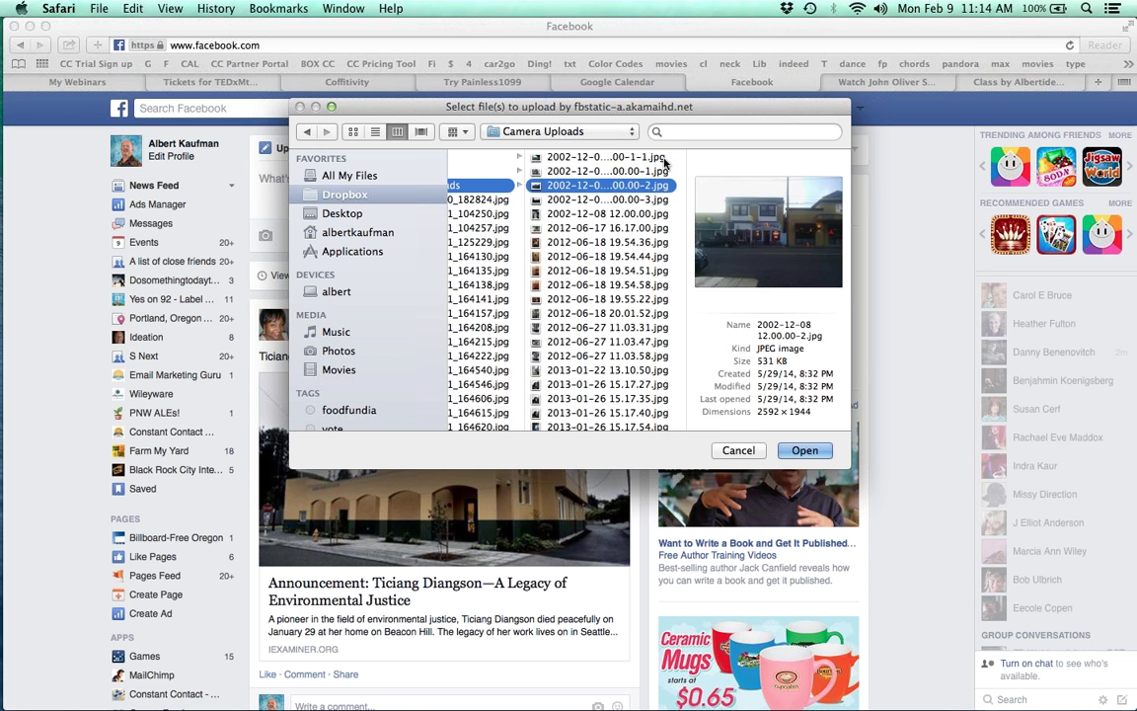
left_click(665, 160, "shift")
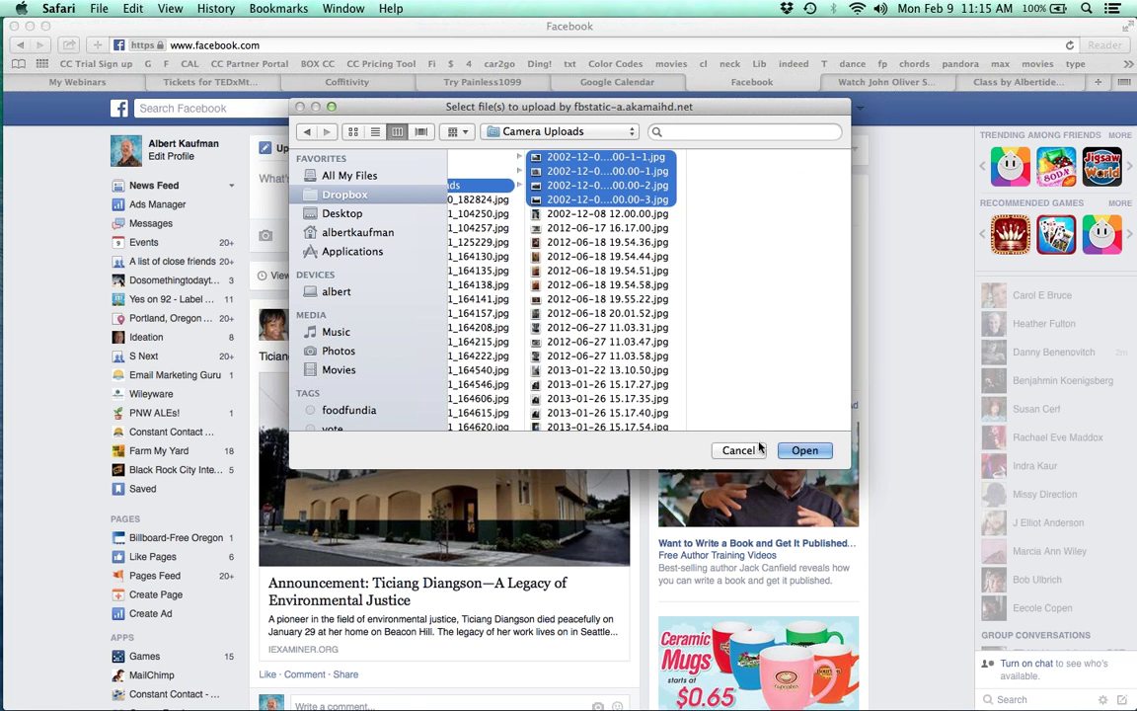
left_click(803, 451)
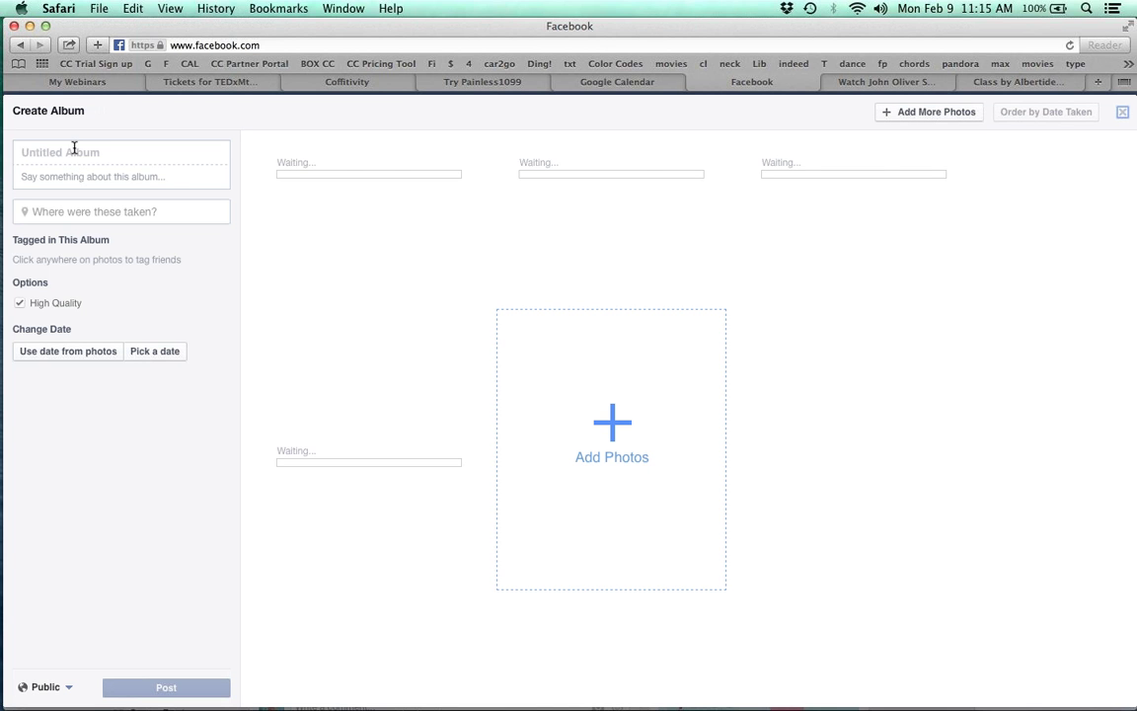
Title the album 'Day in the life', describe it as 'Random pics', and set location to Ideation
left_click(71, 152)
type("Day")
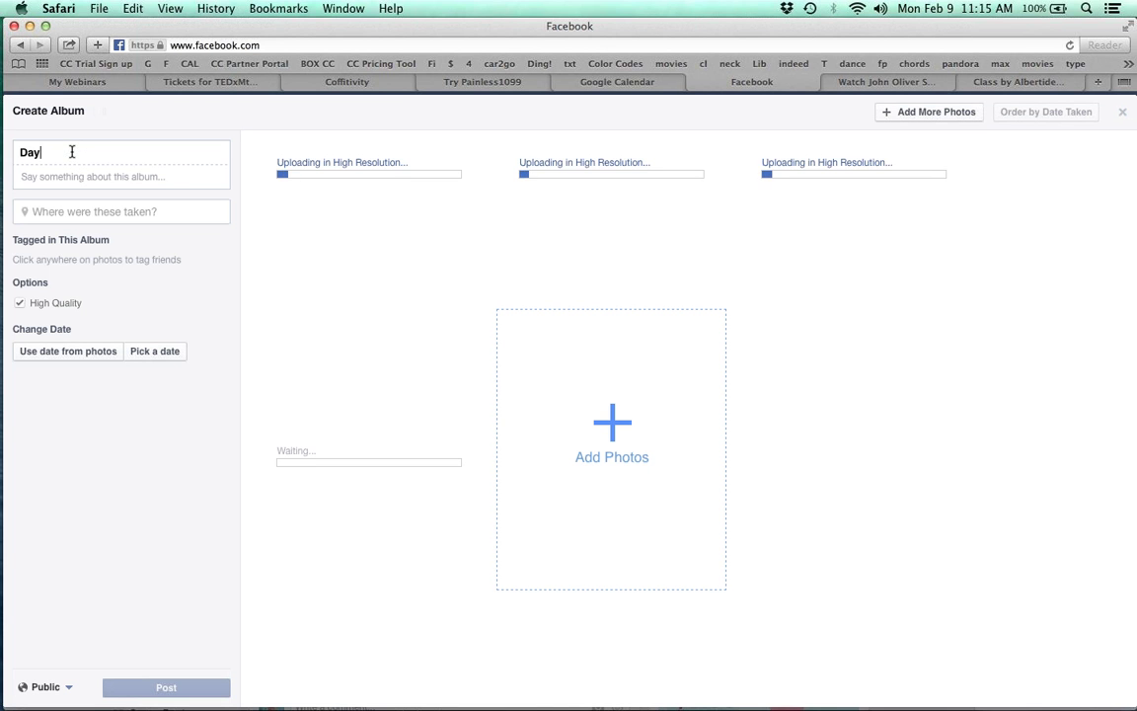
type(" in the life")
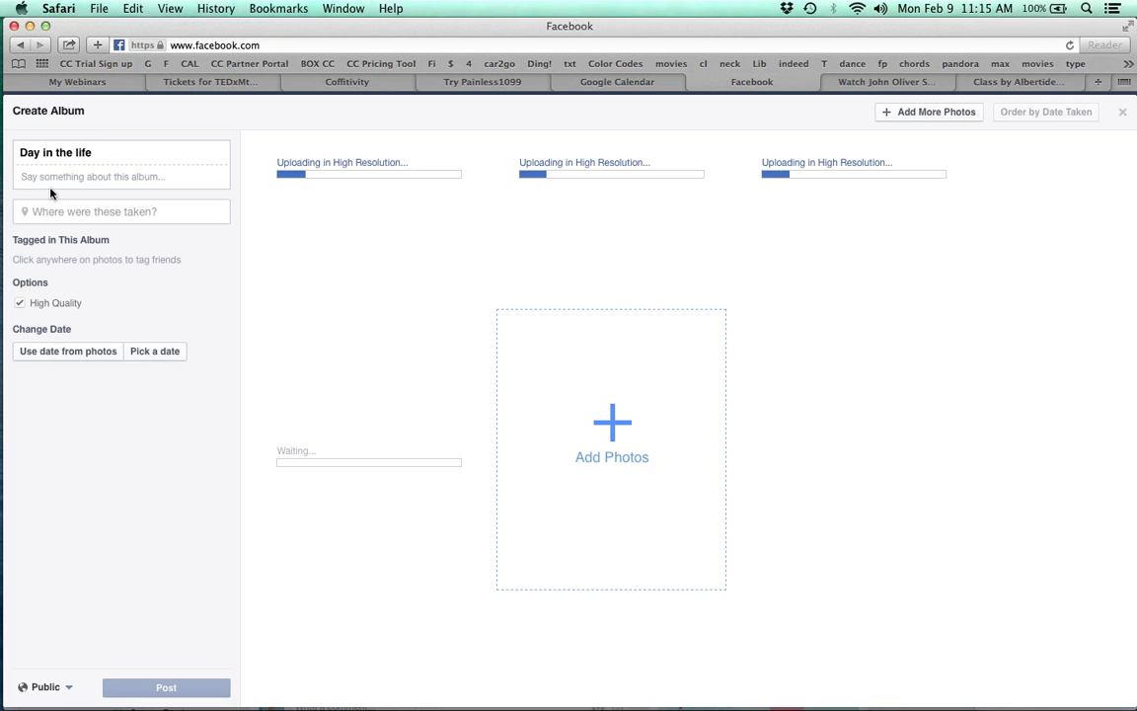
left_click(50, 176)
type("Ra")
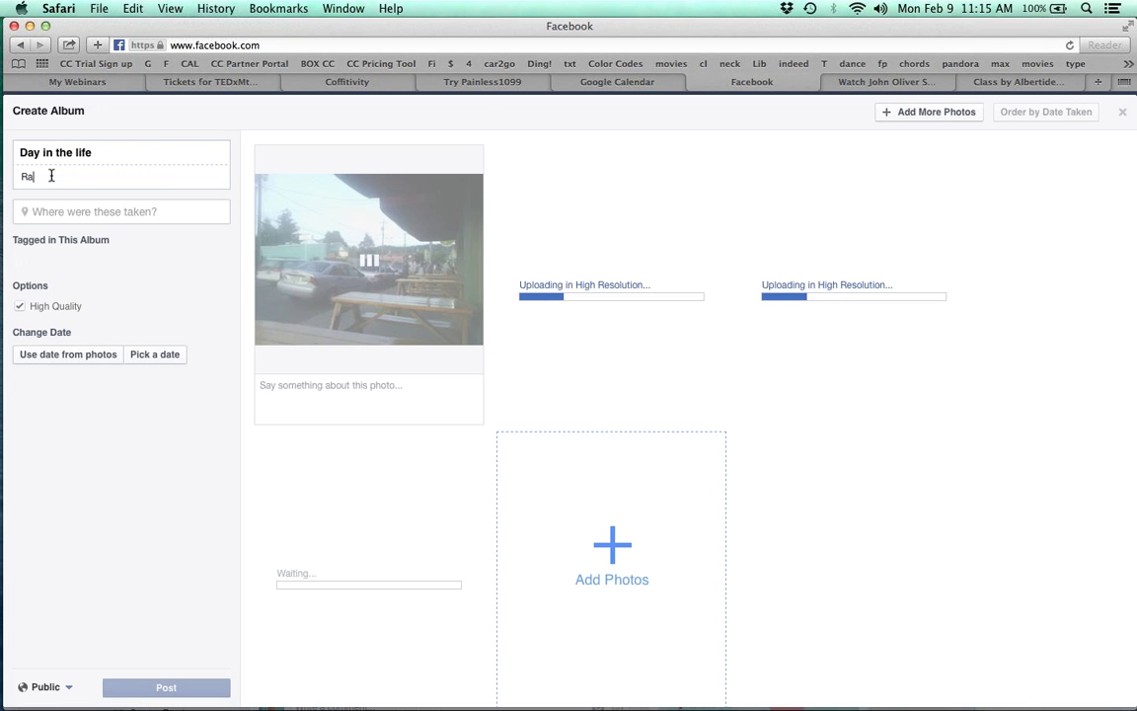
type("ndom pics")
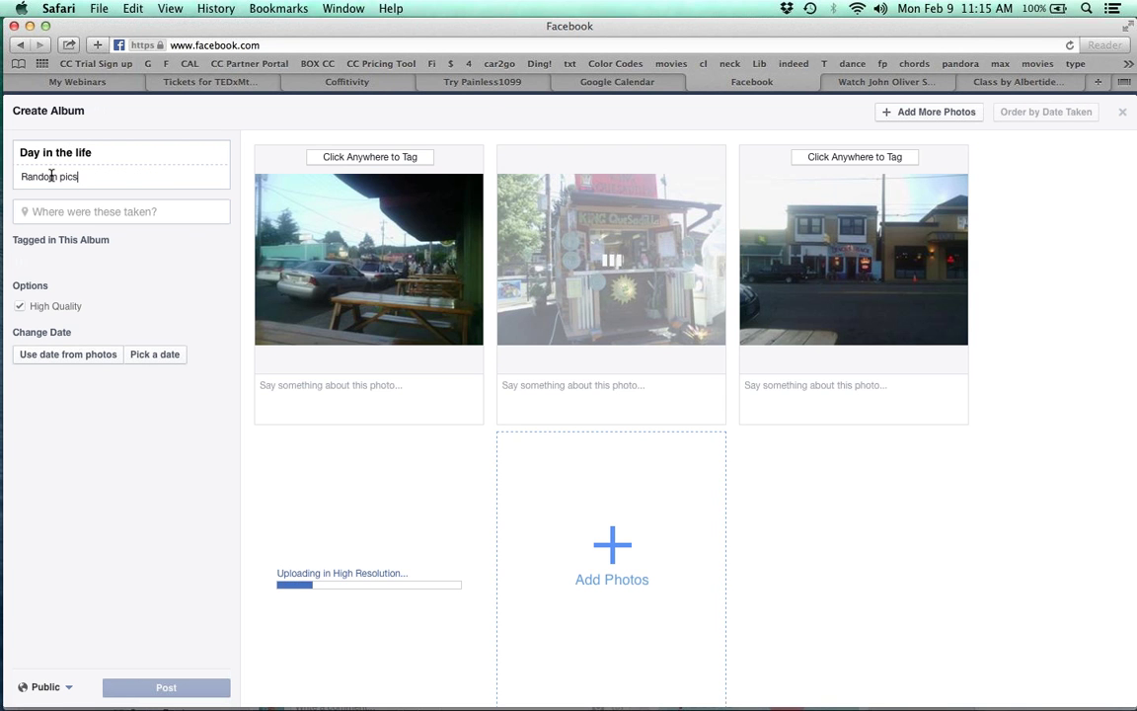
left_click(54, 210)
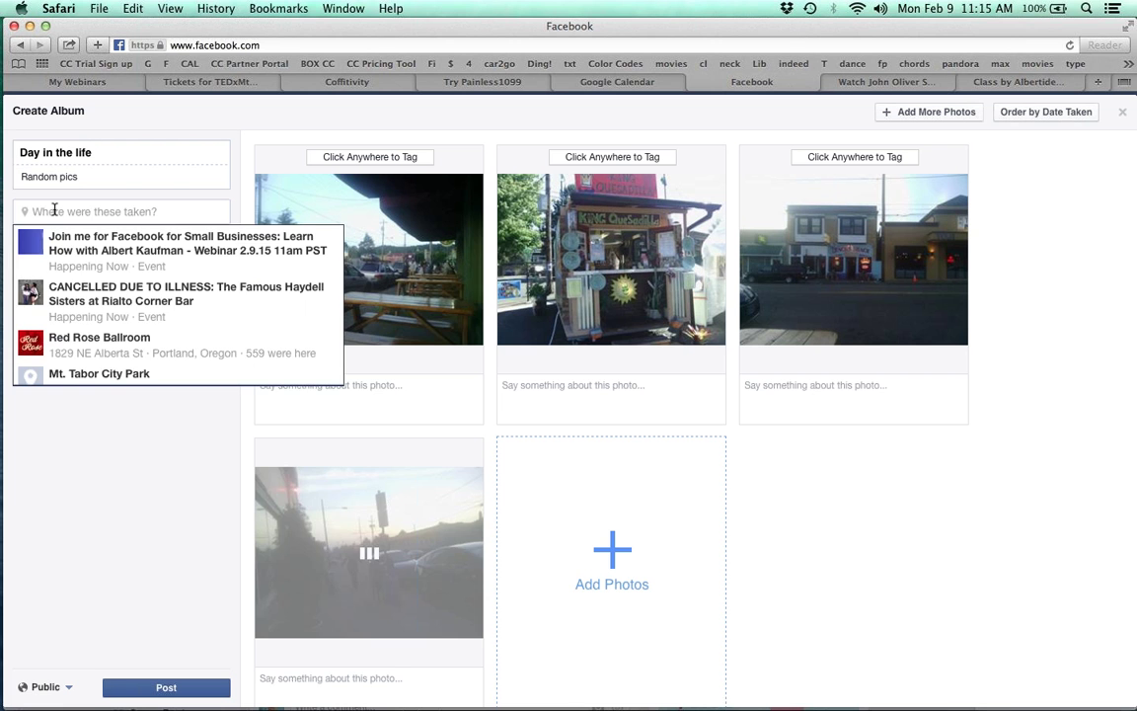
type("ideat")
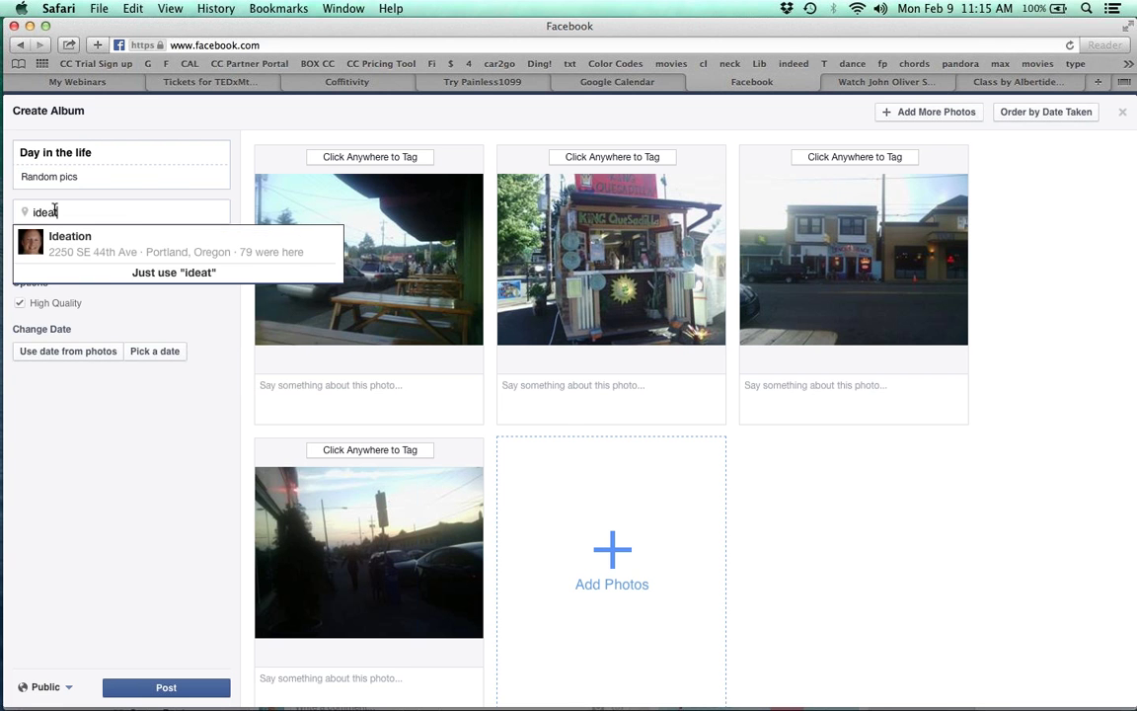
left_click(67, 239)
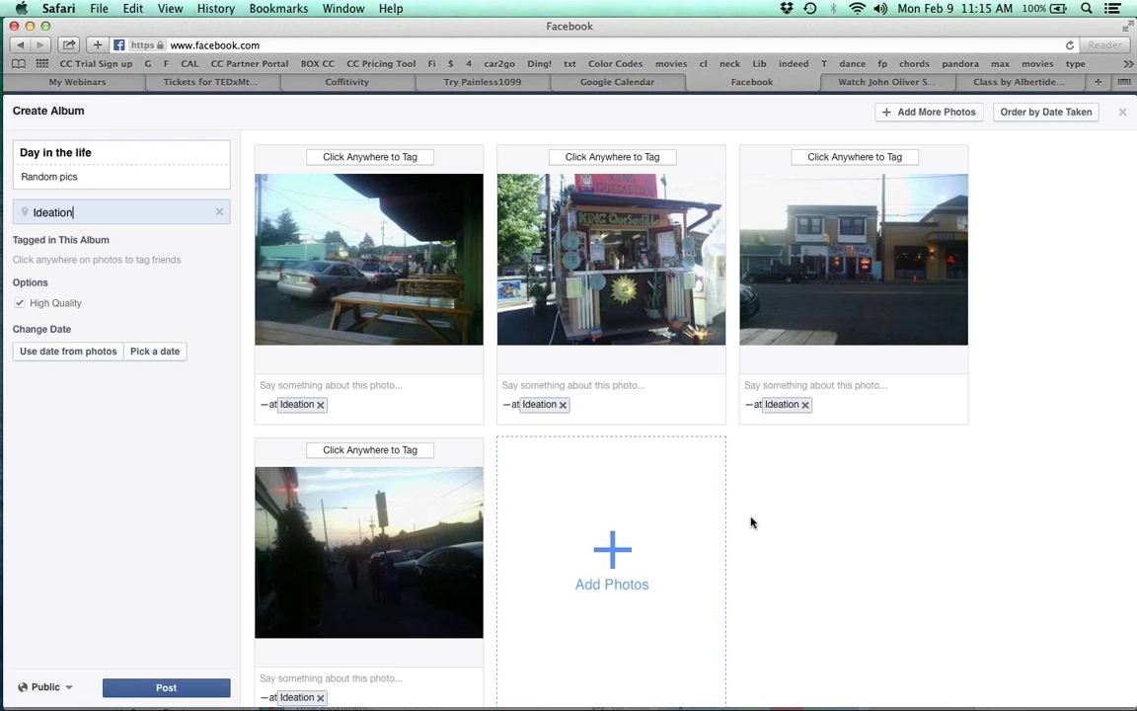
scroll(790, 533, "down", 1)
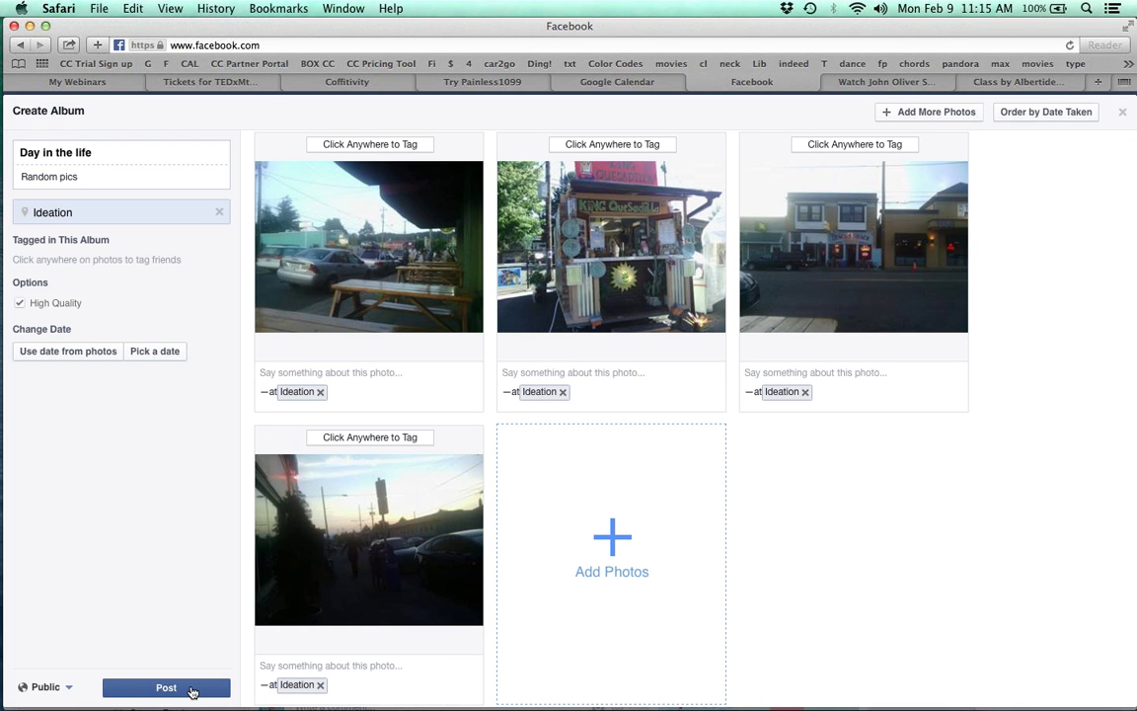
Publish the Day in the life album with its audience kept at Public
left_click(49, 687)
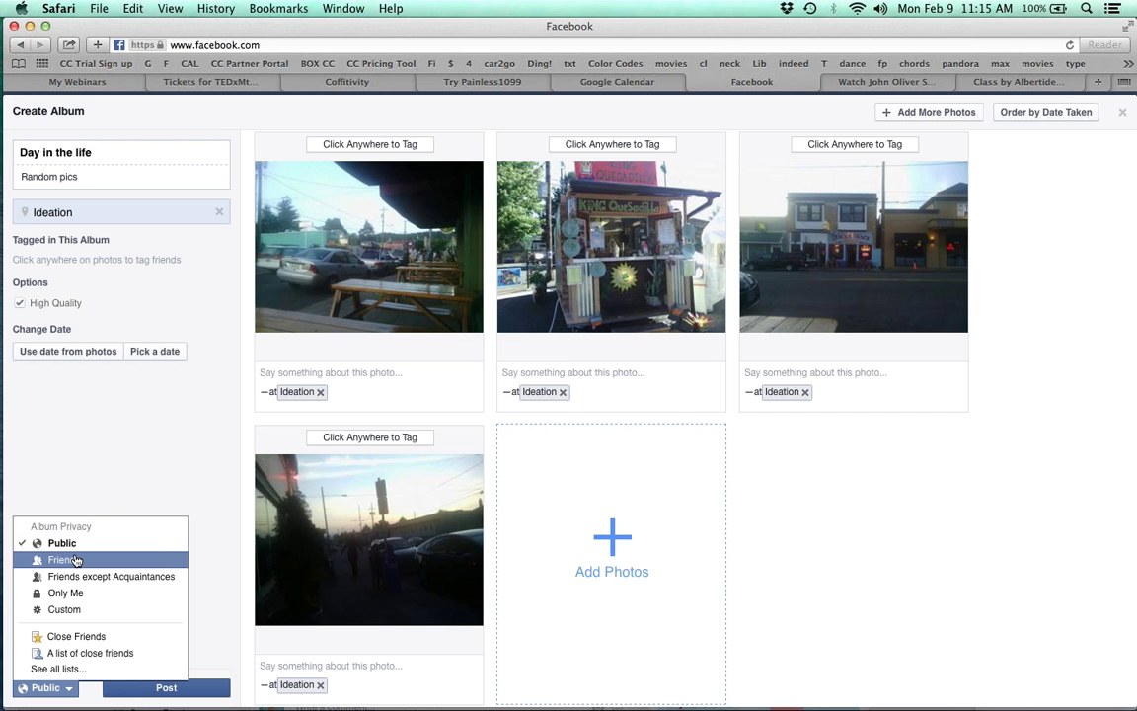
left_click(126, 469)
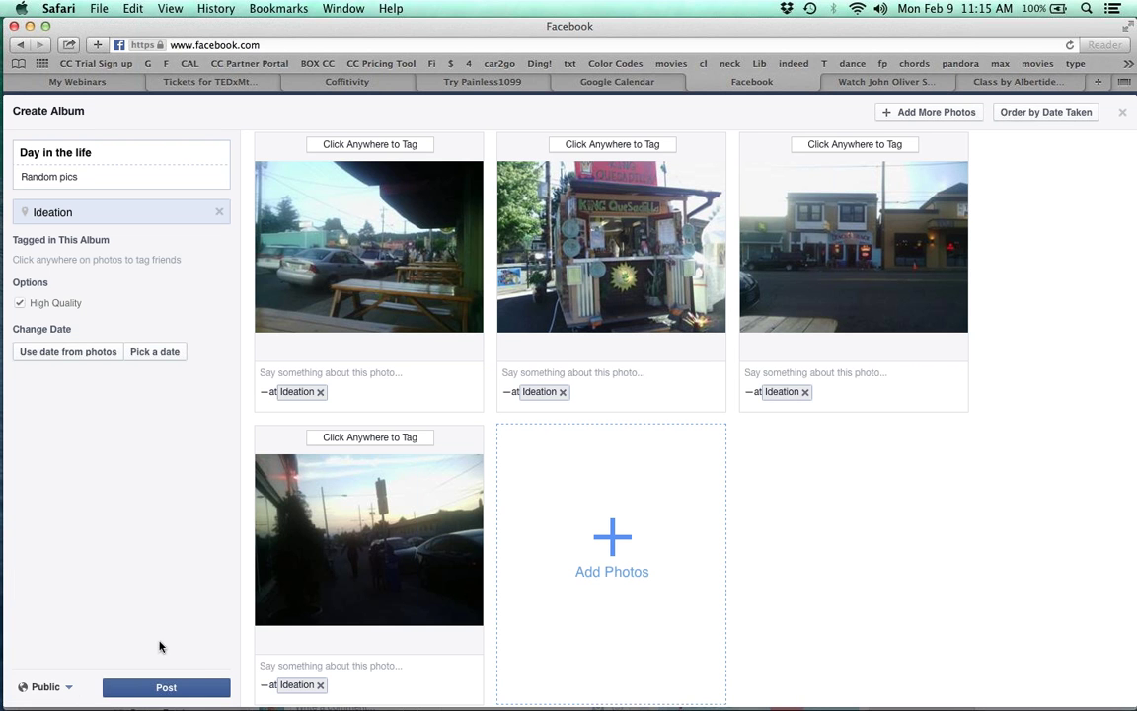
left_click(164, 687)
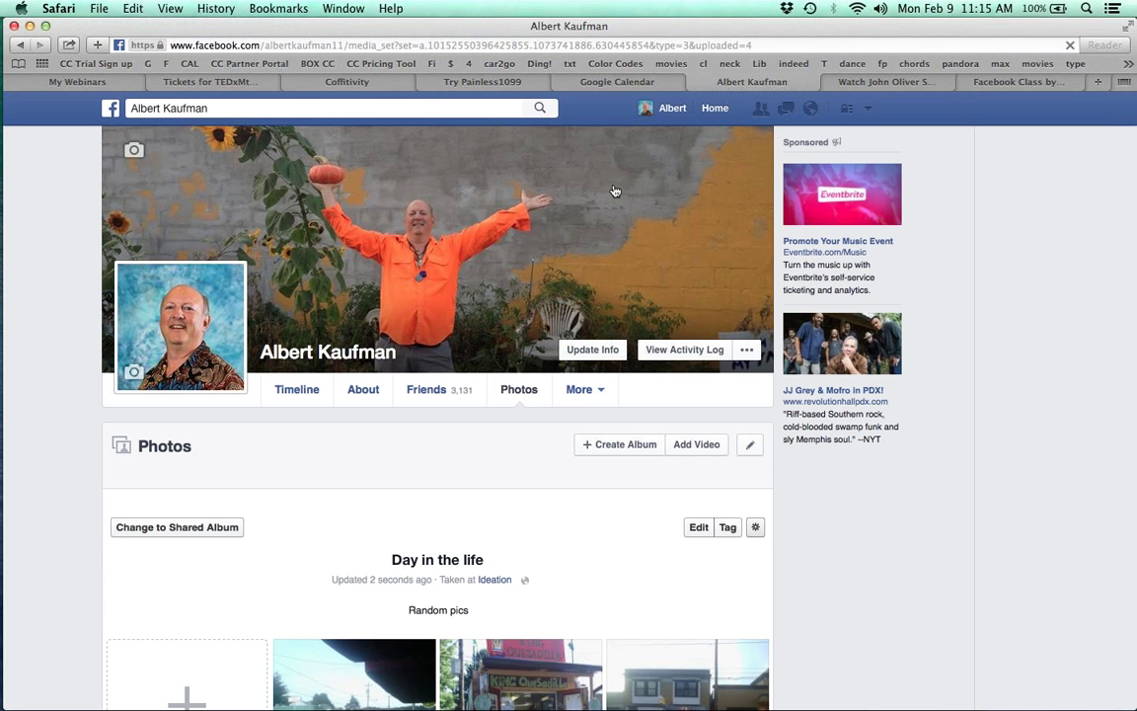
From the home News Feed, open the King Quesadilla photo in the Day in the life post
left_click(114, 109)
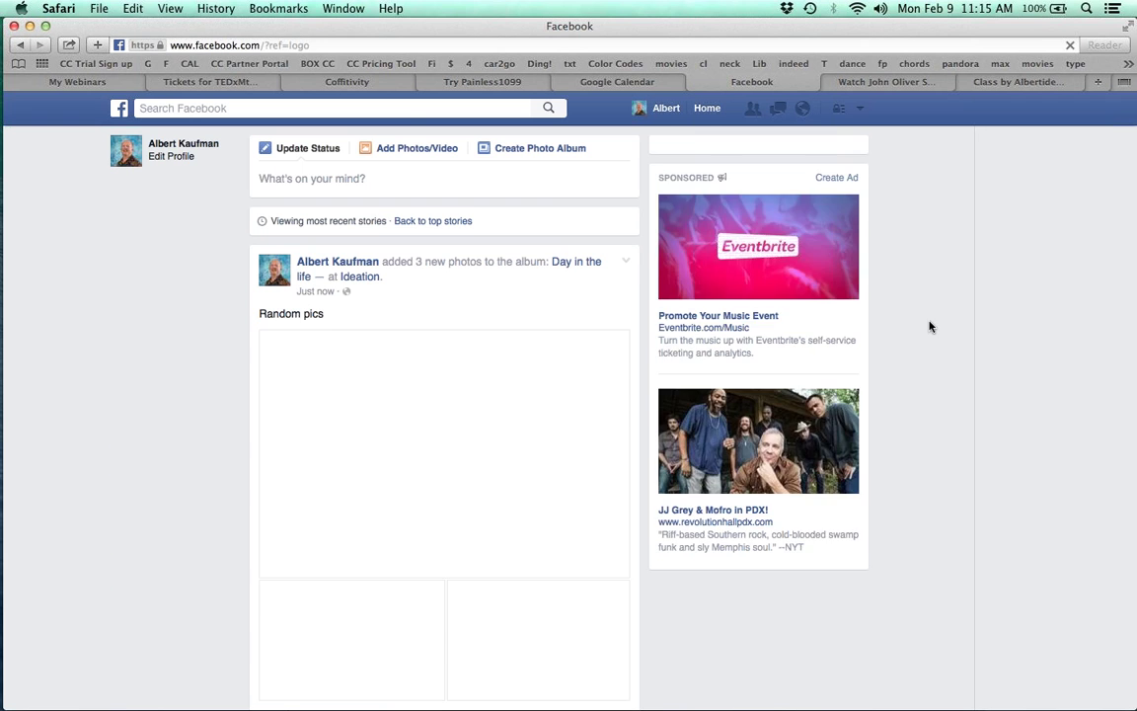
scroll(930, 311, "down", 1)
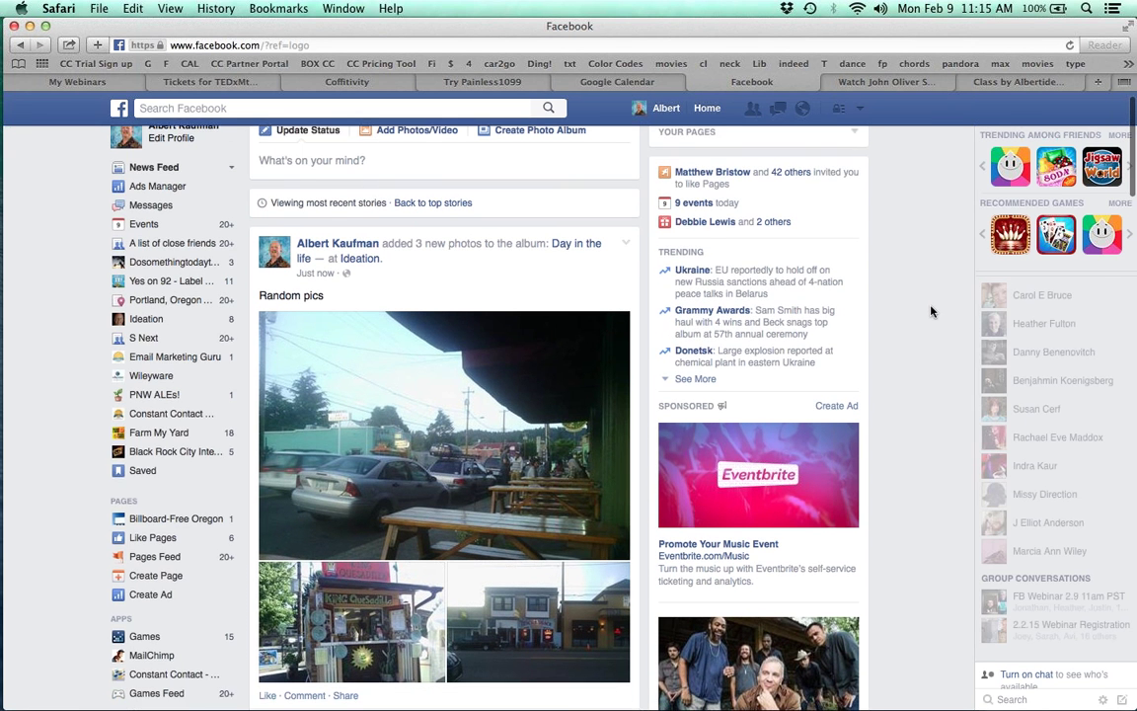
scroll(930, 311, "down", 3)
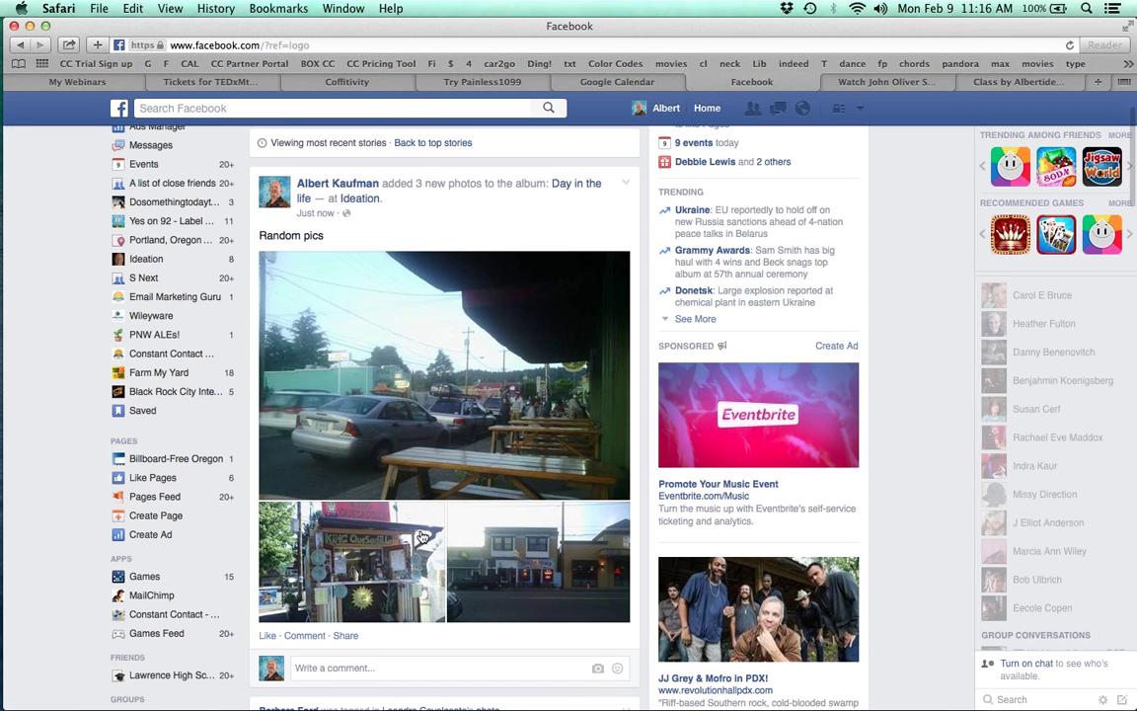
scroll(422, 536, "down", 5)
scroll(422, 536, "down", 5)
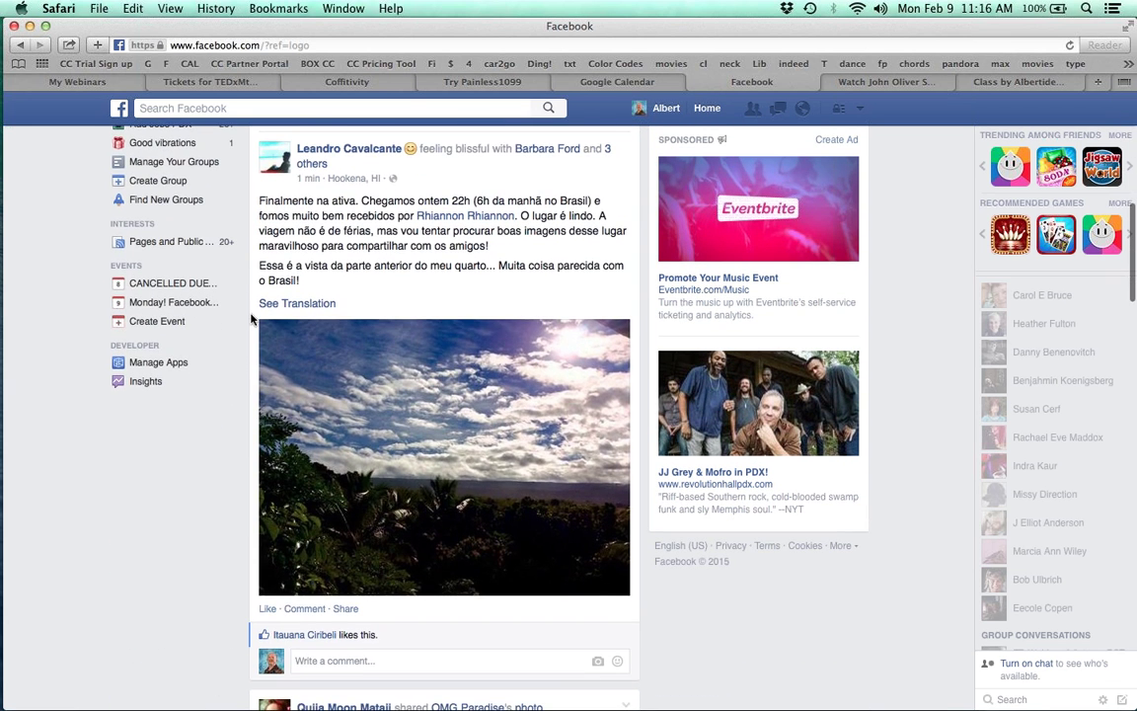
scroll(419, 580, "up", 7)
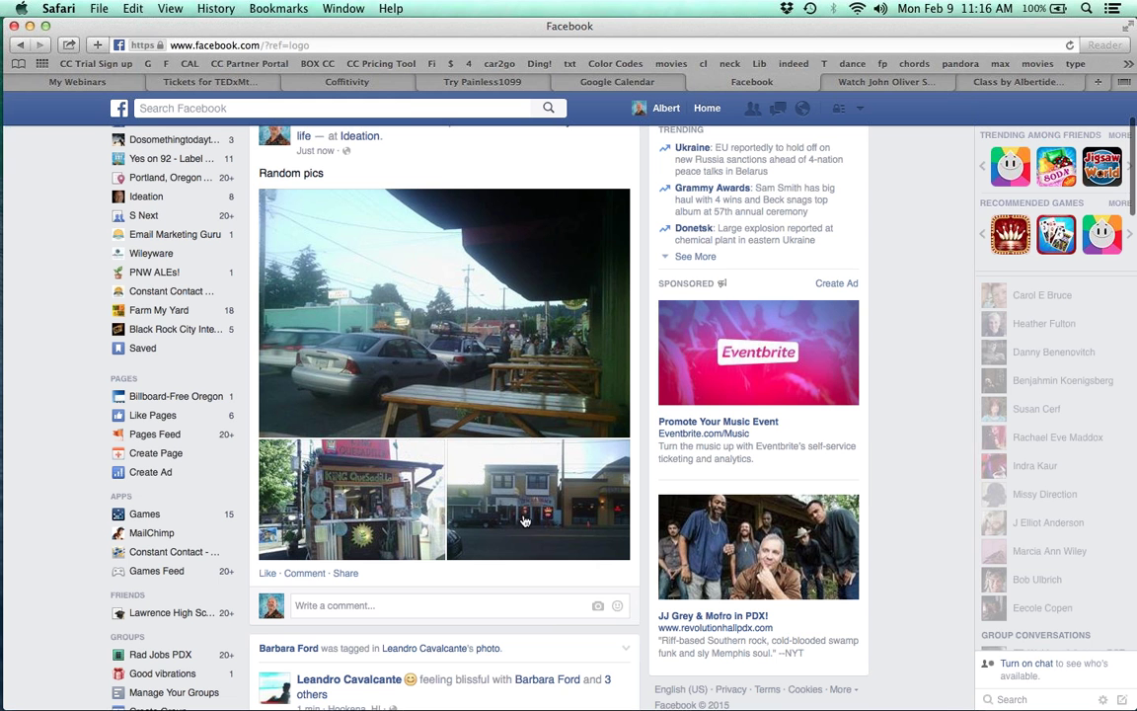
left_click(376, 501)
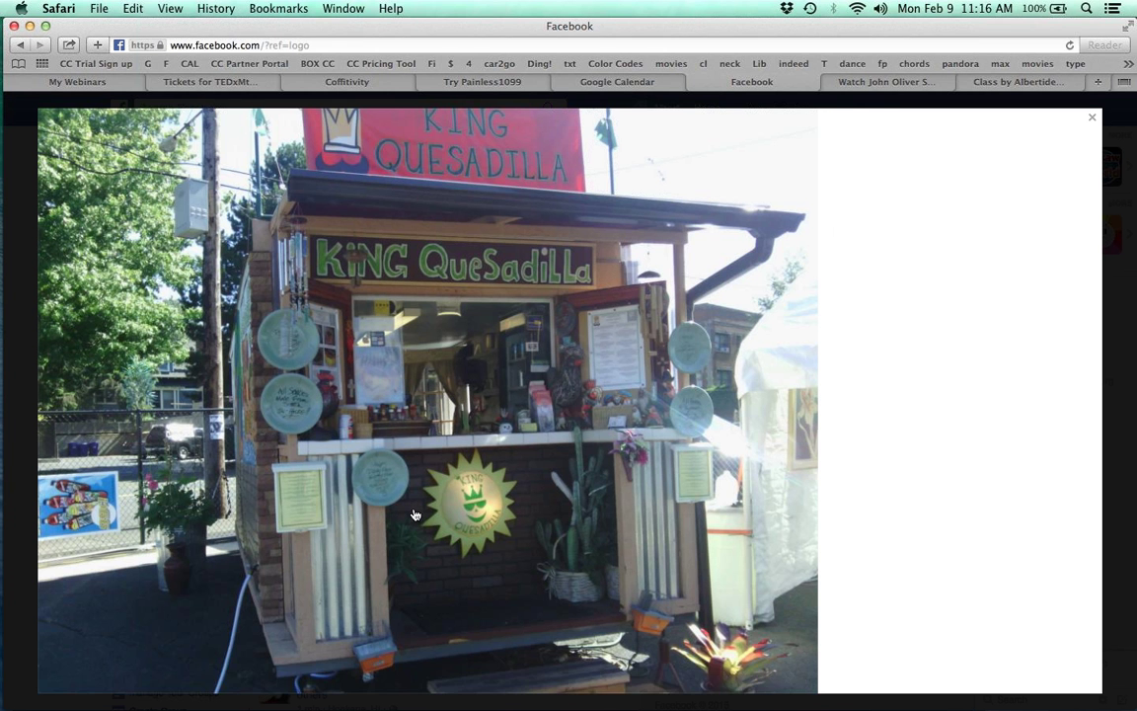
Cycle through the album photos, including Zach's Shack street and the street café, then close the viewer
left_click(538, 417)
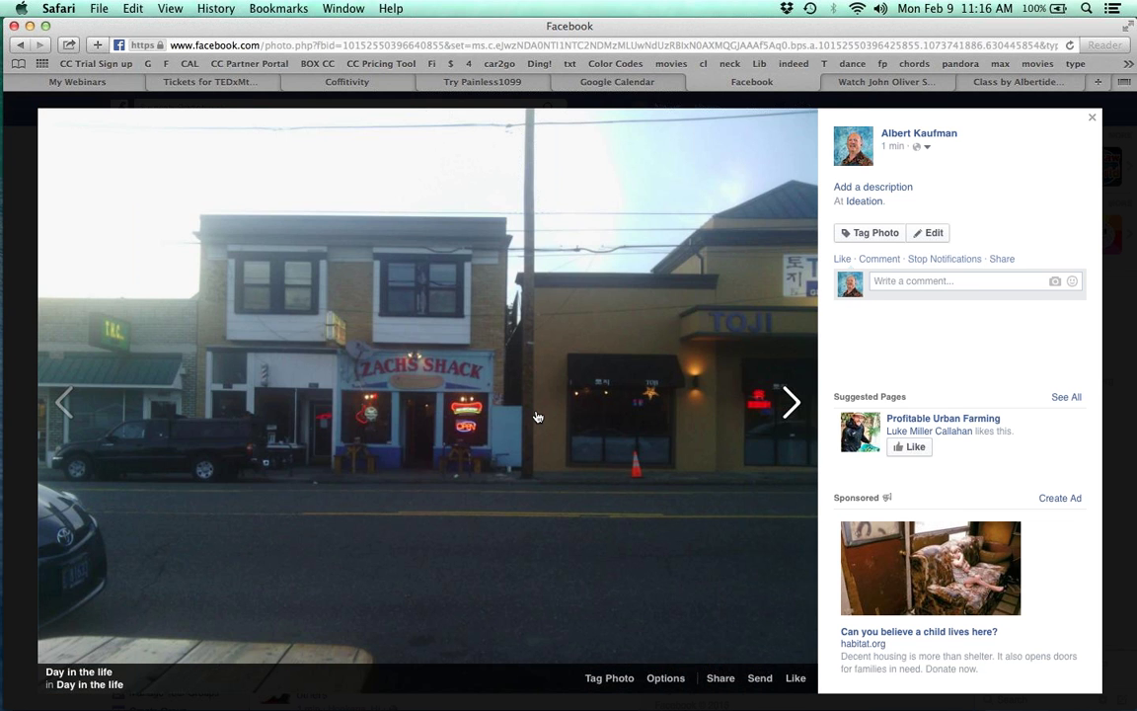
left_click(537, 417)
left_click(537, 416)
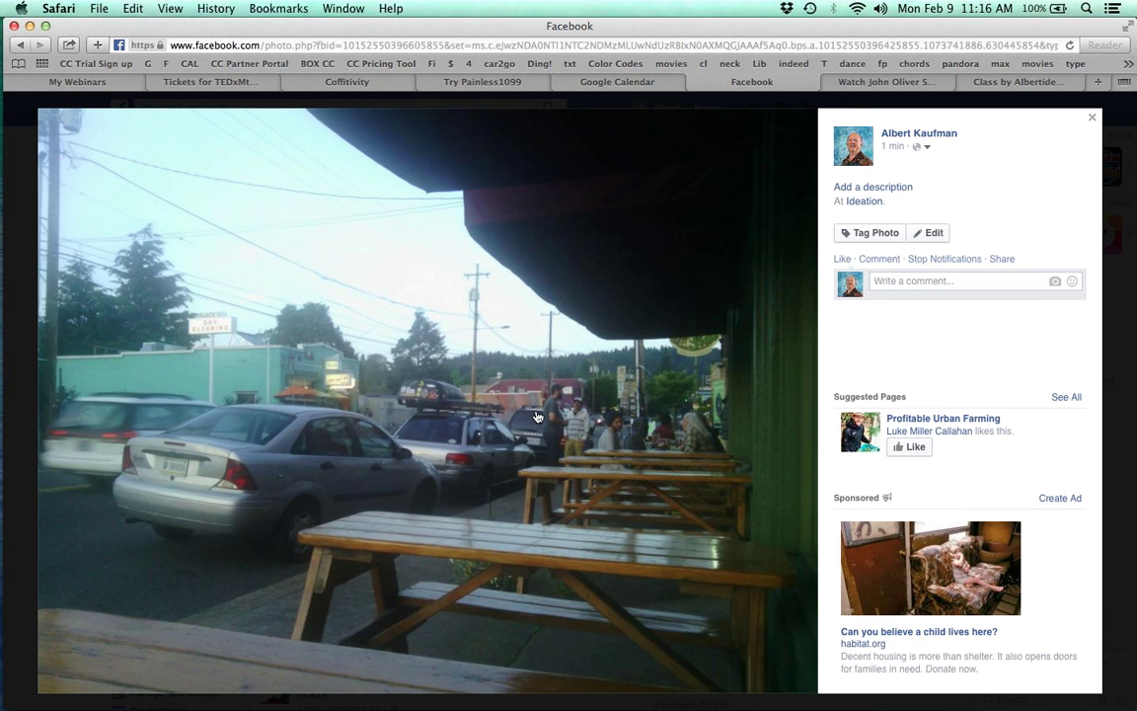
left_click(537, 417)
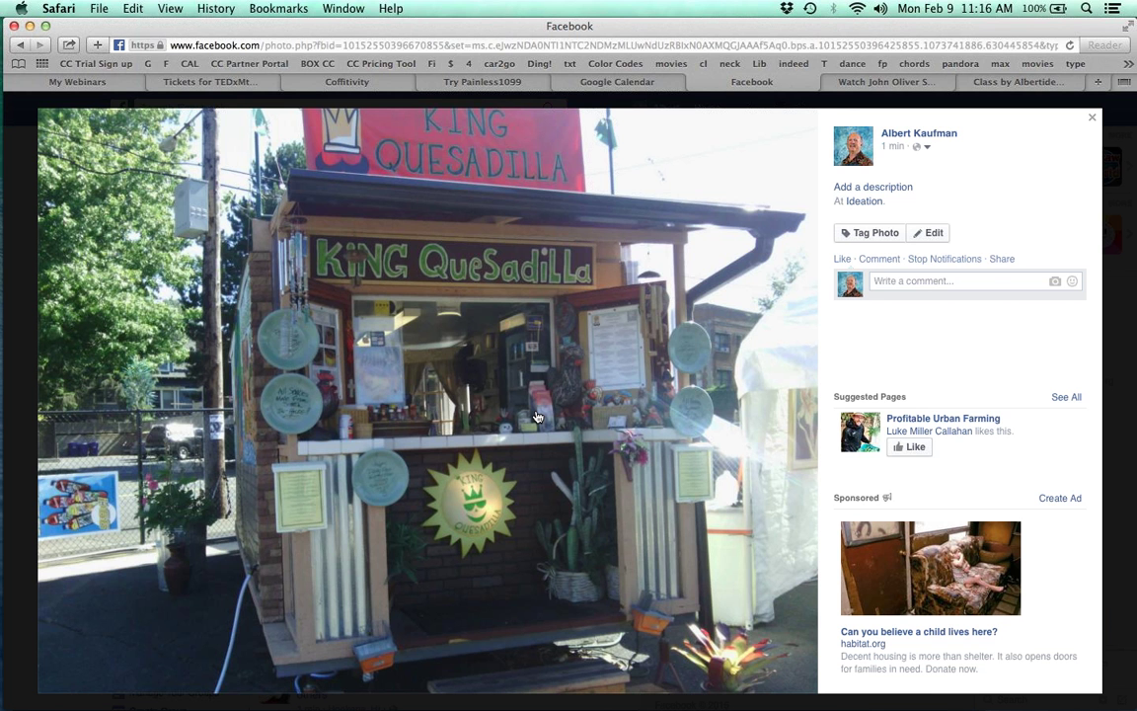
left_click(537, 417)
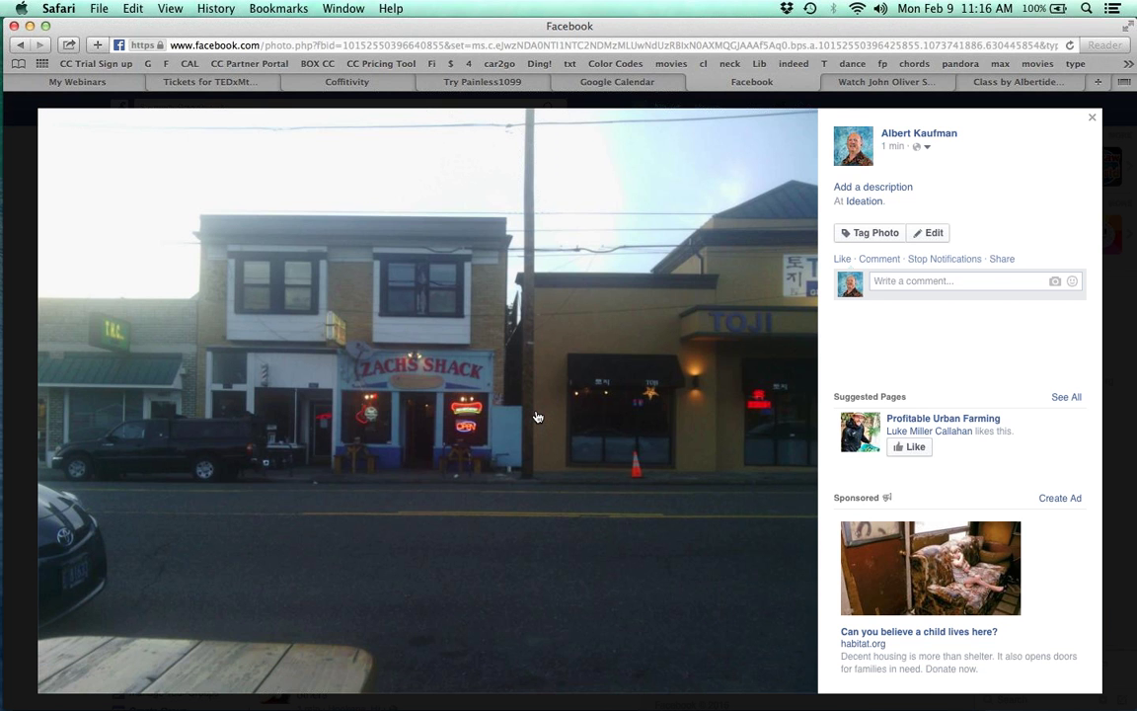
left_click(412, 332)
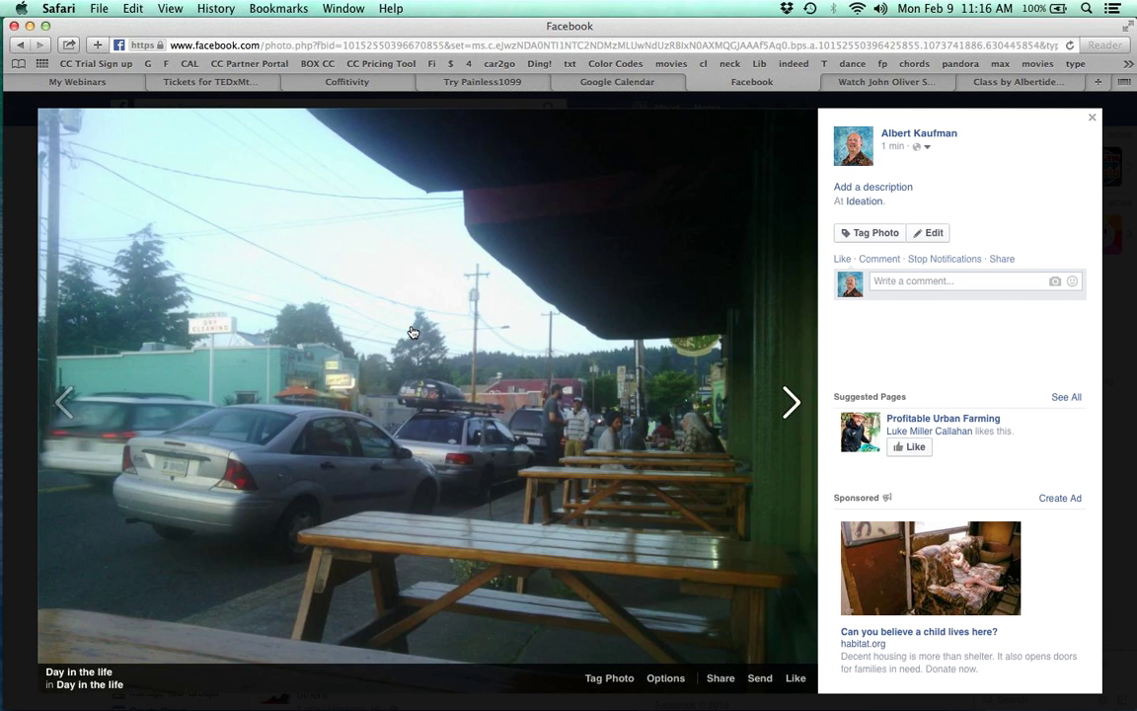
left_click(412, 332)
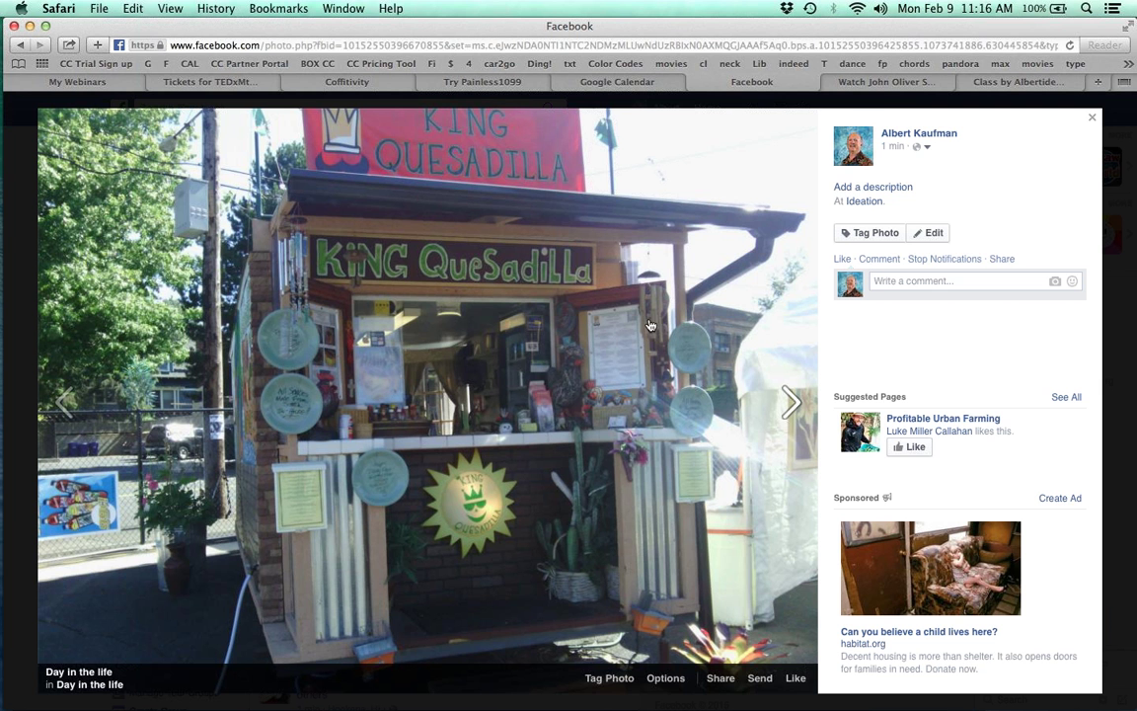
left_click(1092, 118)
scroll(497, 319, "up", 3)
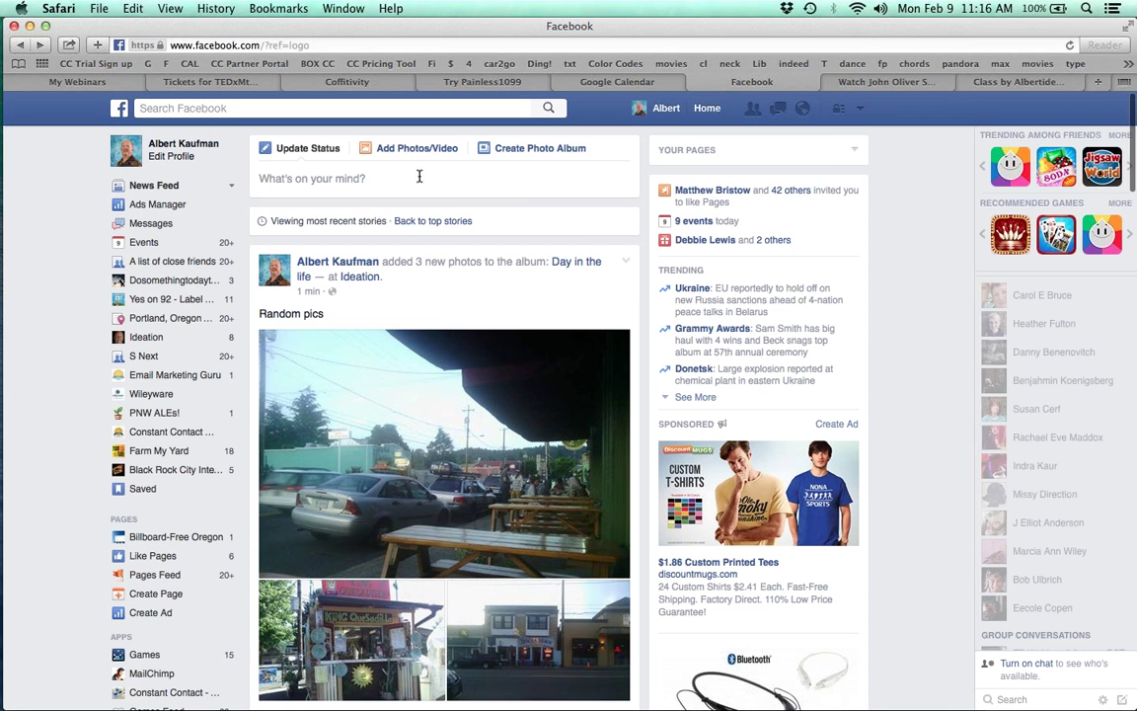
Expand the 'What's on your mind?' status box, then open your own profile timeline
left_click(419, 177)
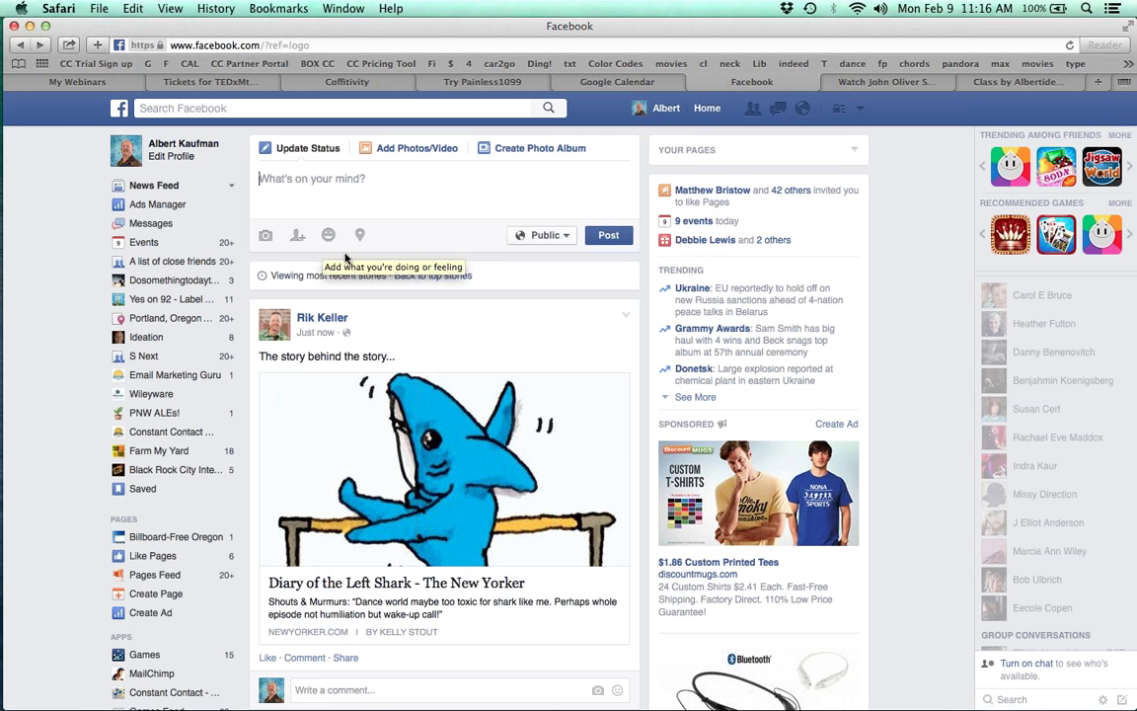
scroll(346, 258, "down", 2)
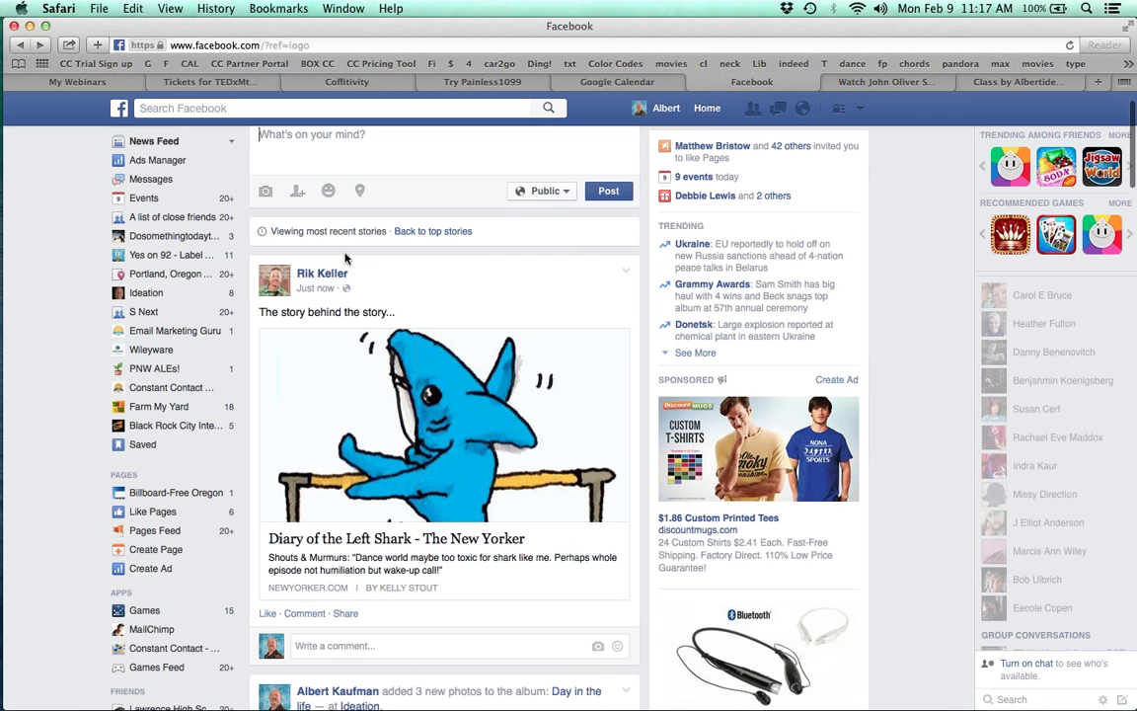
scroll(325, 246, "up", 2)
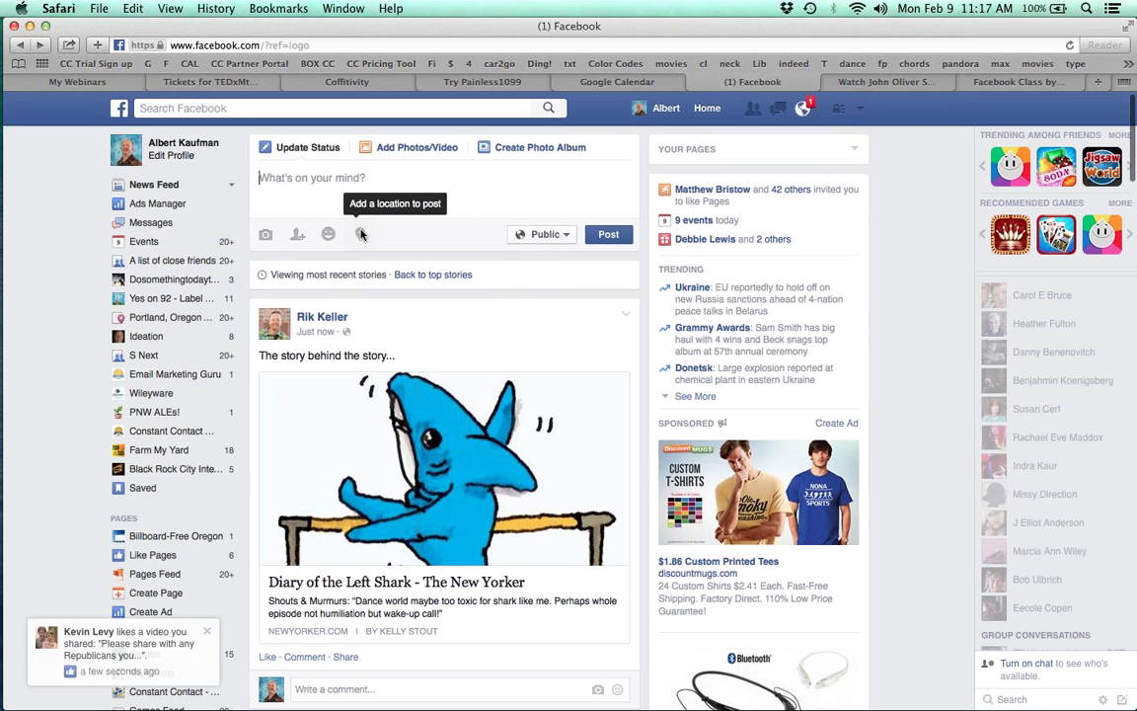
scroll(361, 234, "down", 5)
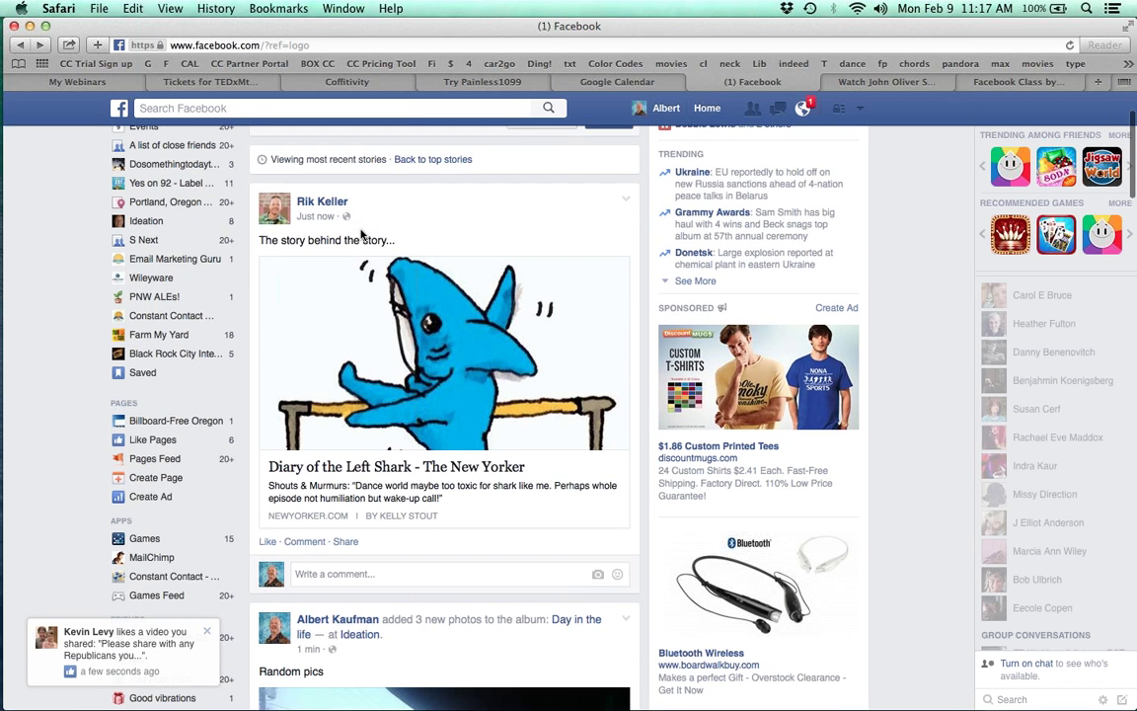
scroll(362, 234, "down", 15)
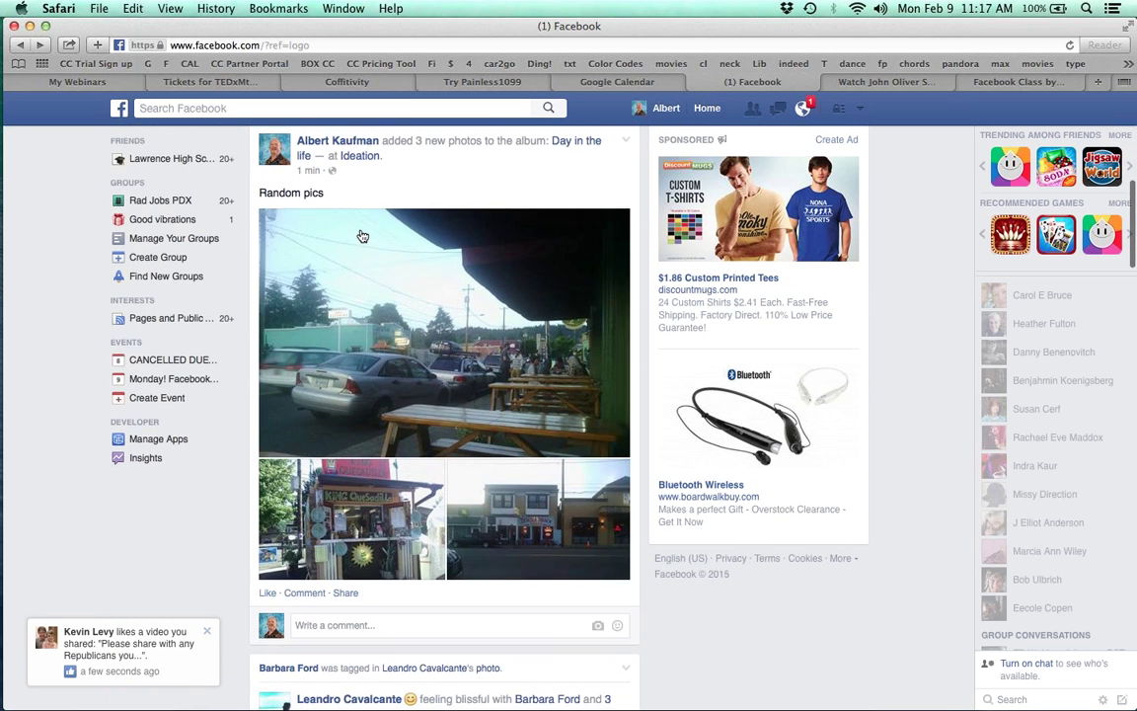
scroll(361, 236, "up", 1)
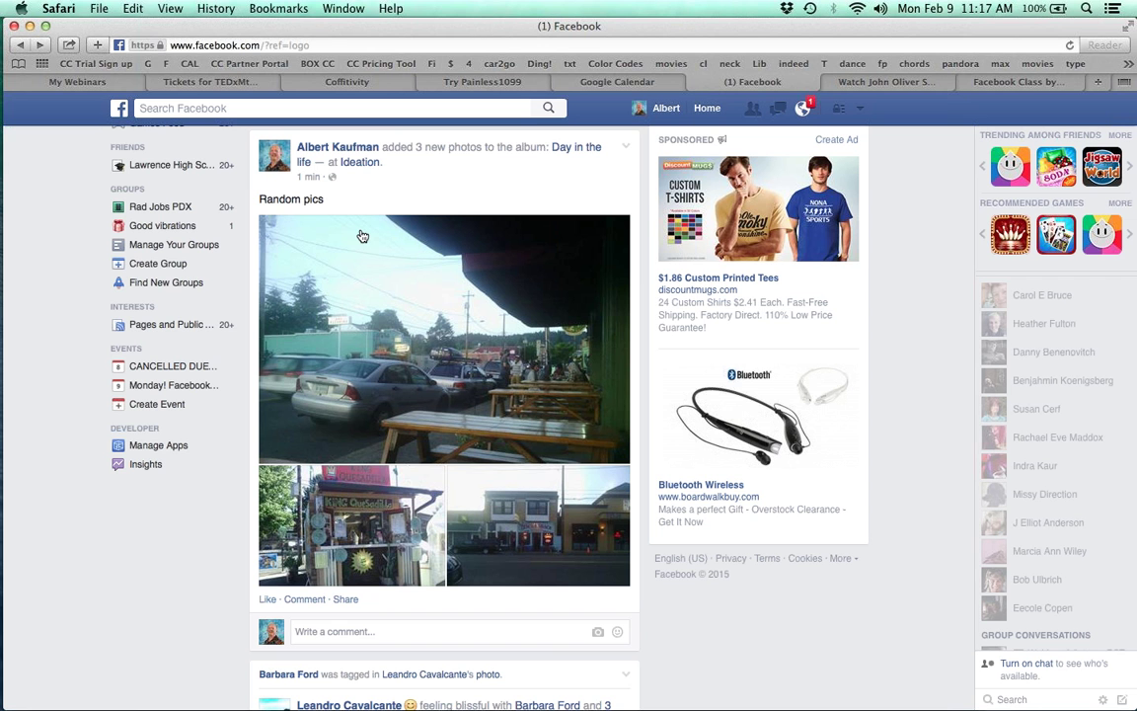
left_click(667, 108)
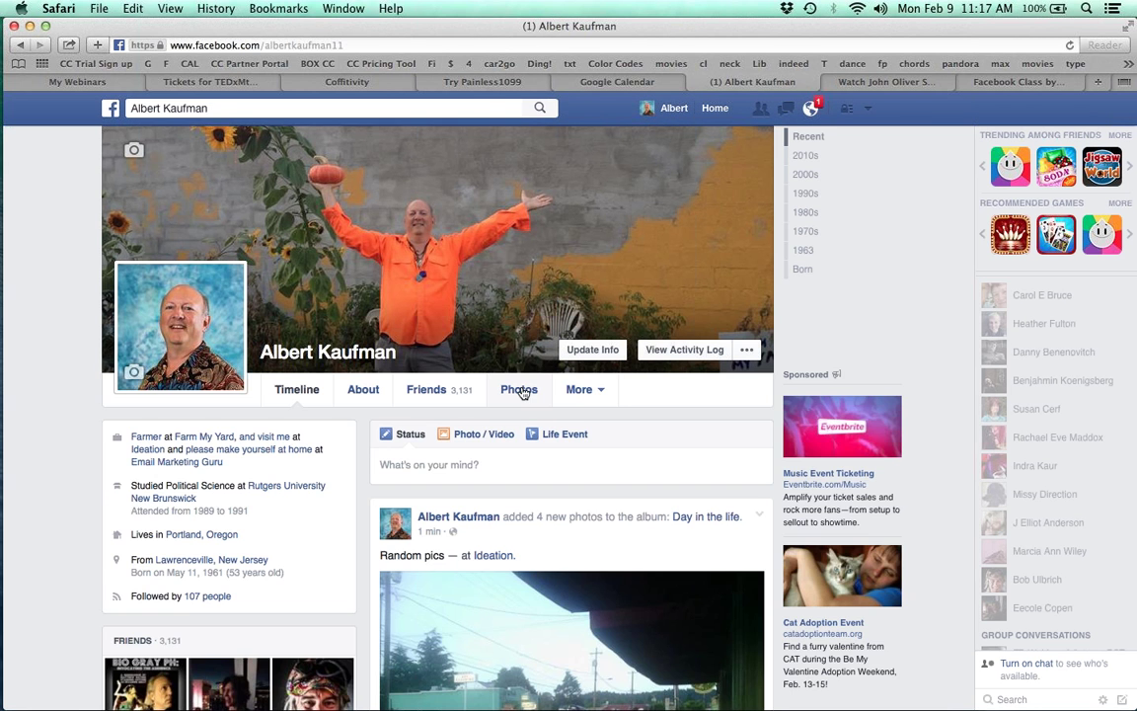
Open the Manzanita Beach House December 2014 album from the profile's Photos albums list
left_click(520, 390)
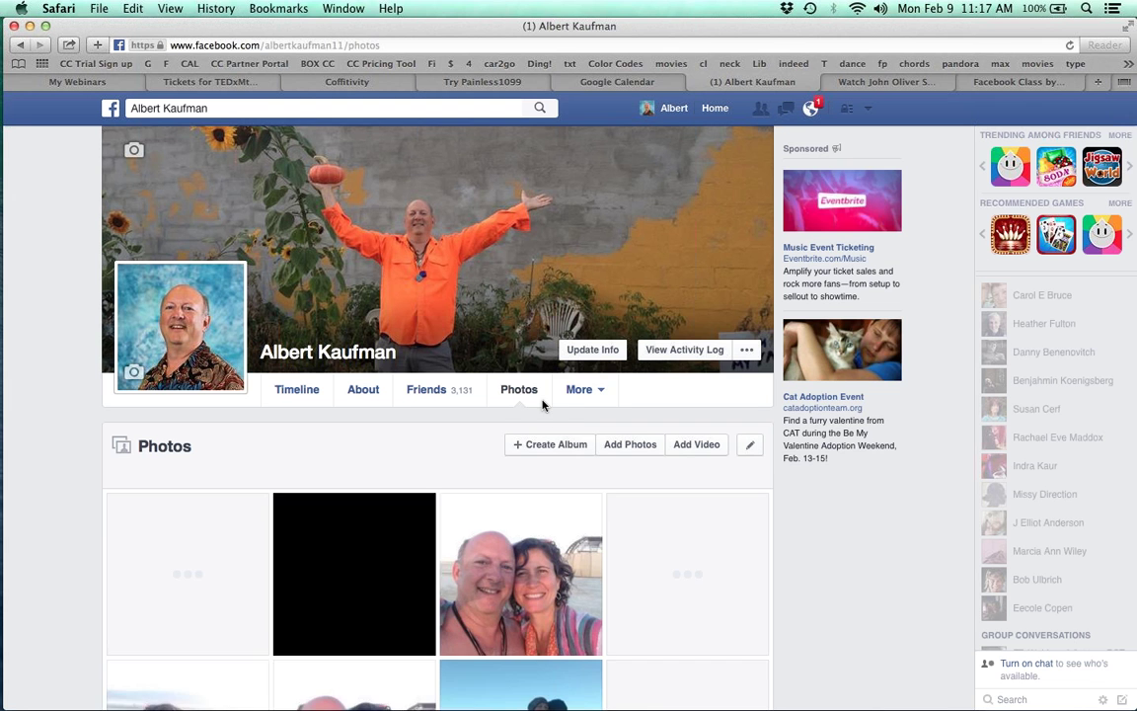
scroll(542, 405, "down", 2)
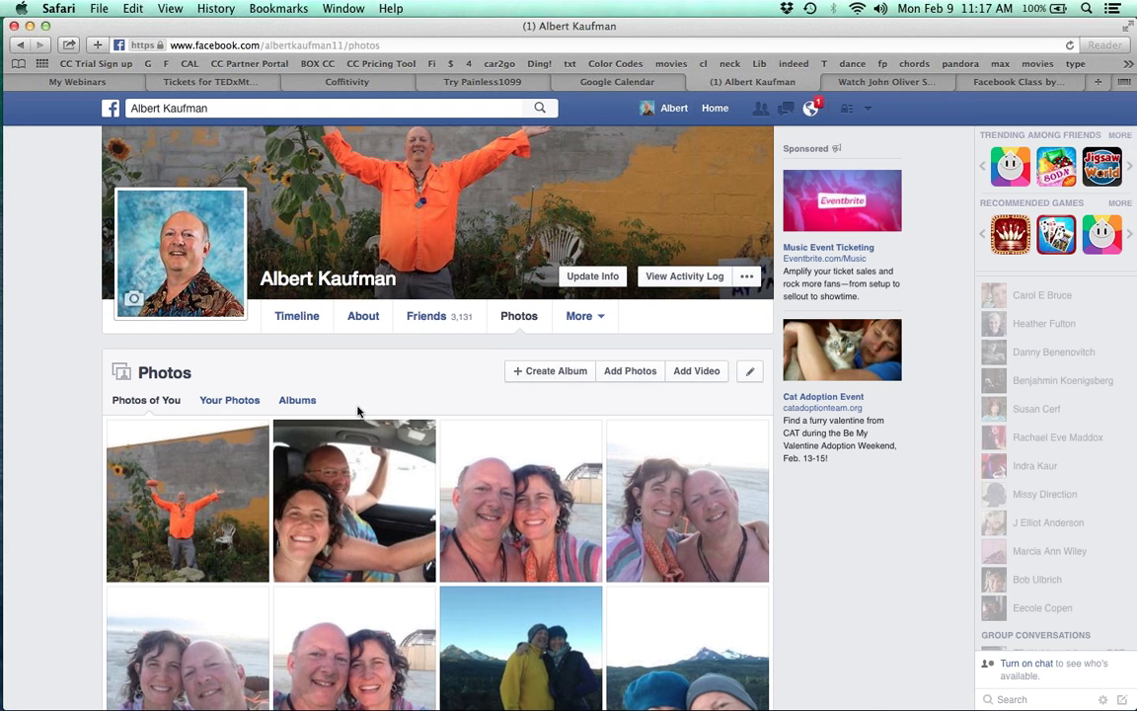
left_click(298, 400)
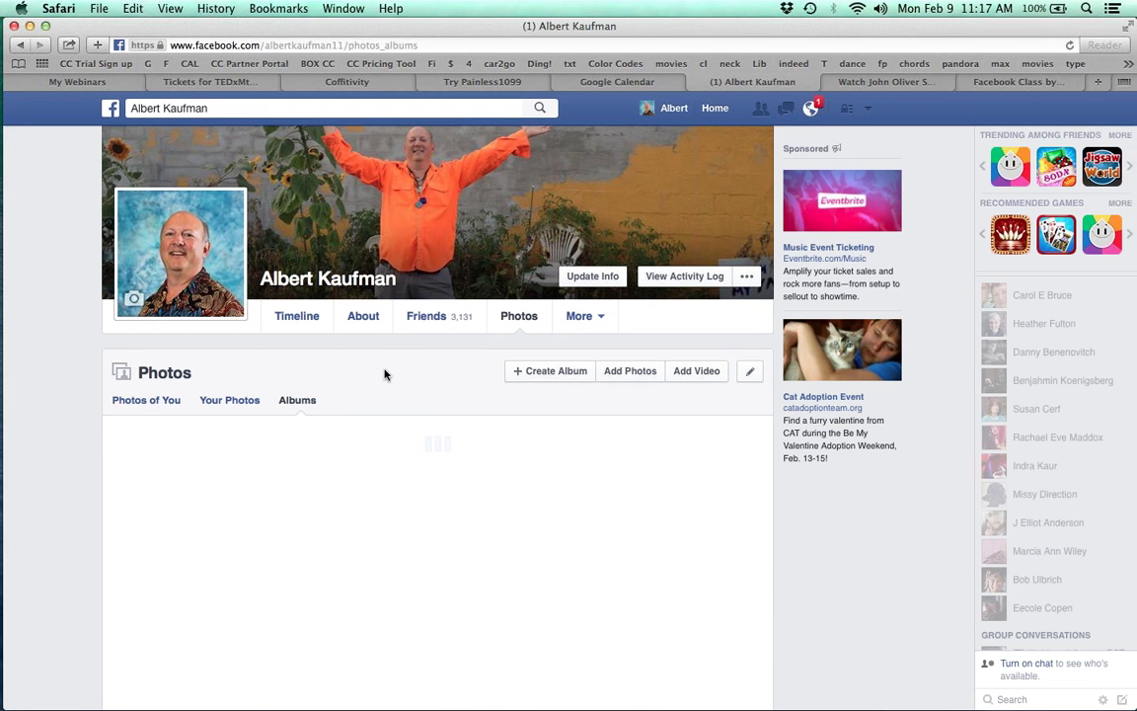
scroll(386, 375, "down", 5)
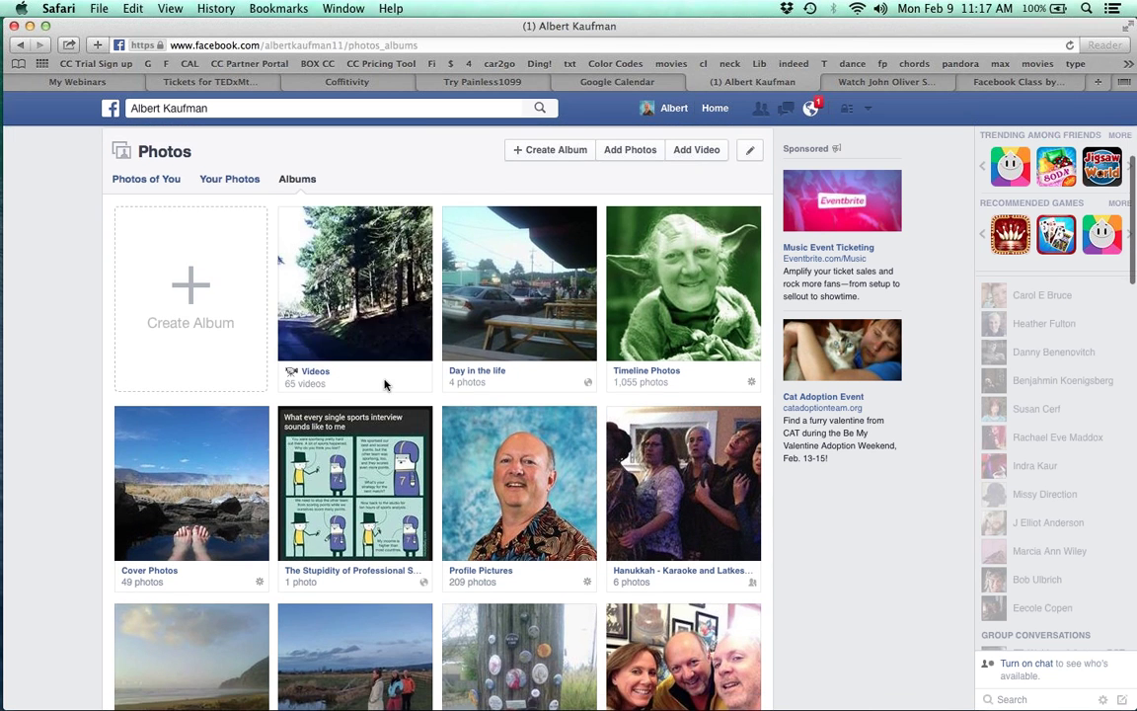
scroll(386, 375, "down", 5)
left_click(198, 484)
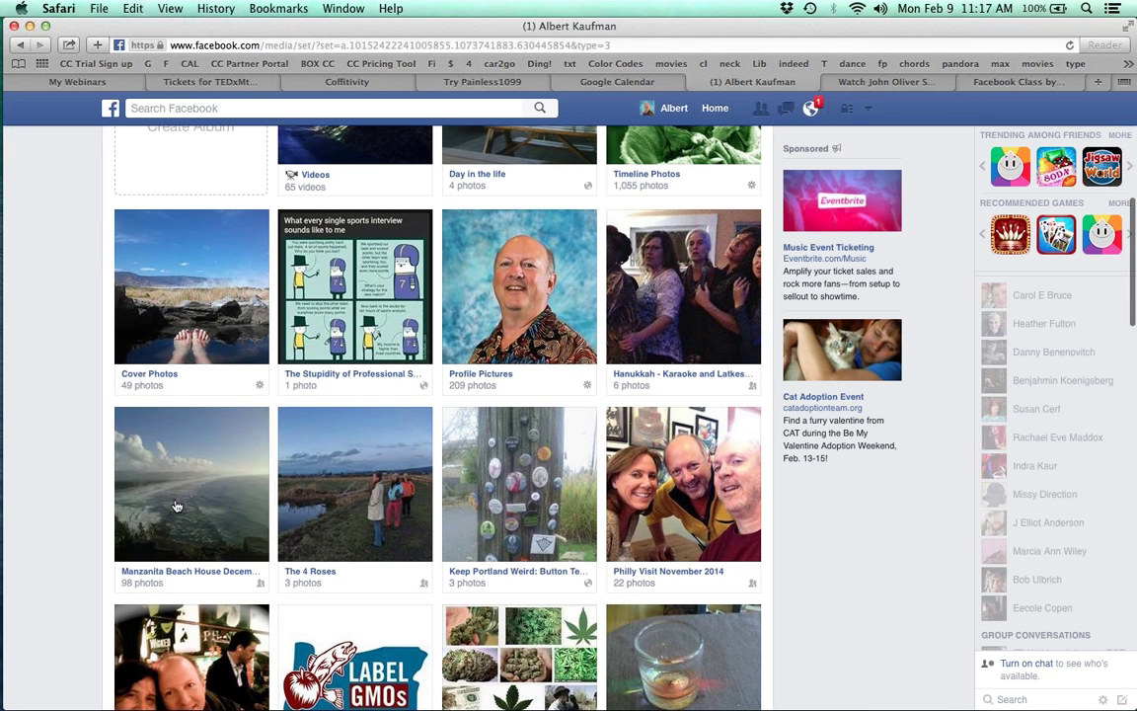
scroll(521, 524, "down", 8)
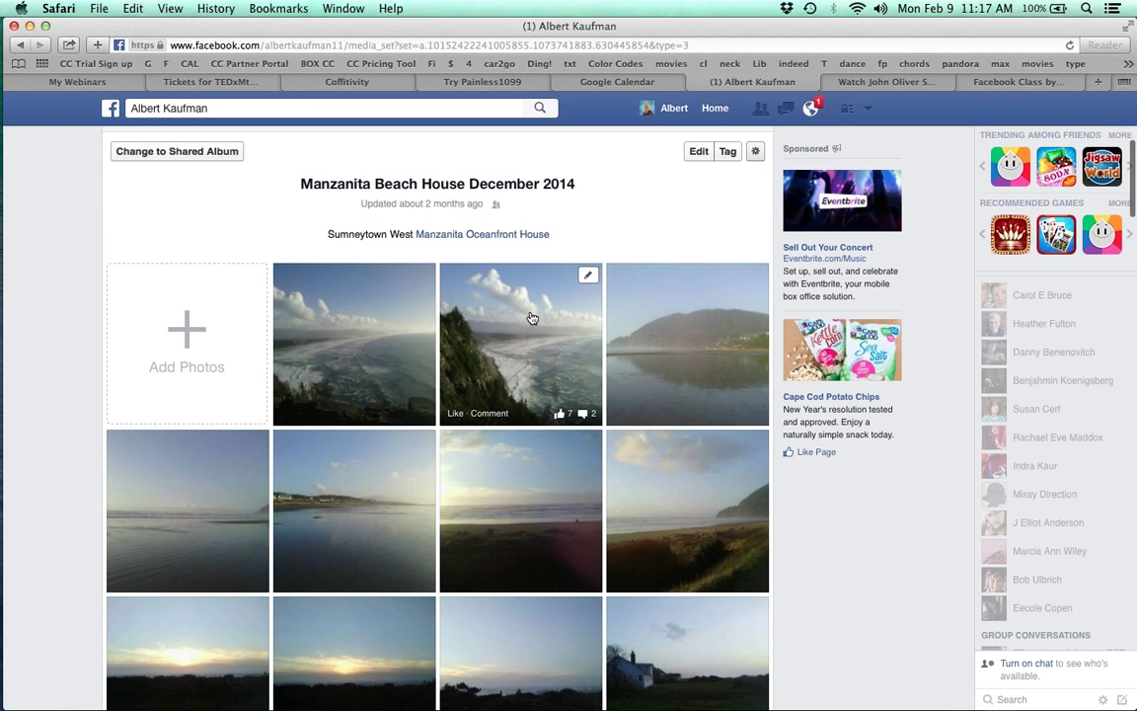
View the Manzanita photos full-size, from the cliff-and-surf shot through the sunsets, then close the viewer
left_click(533, 360)
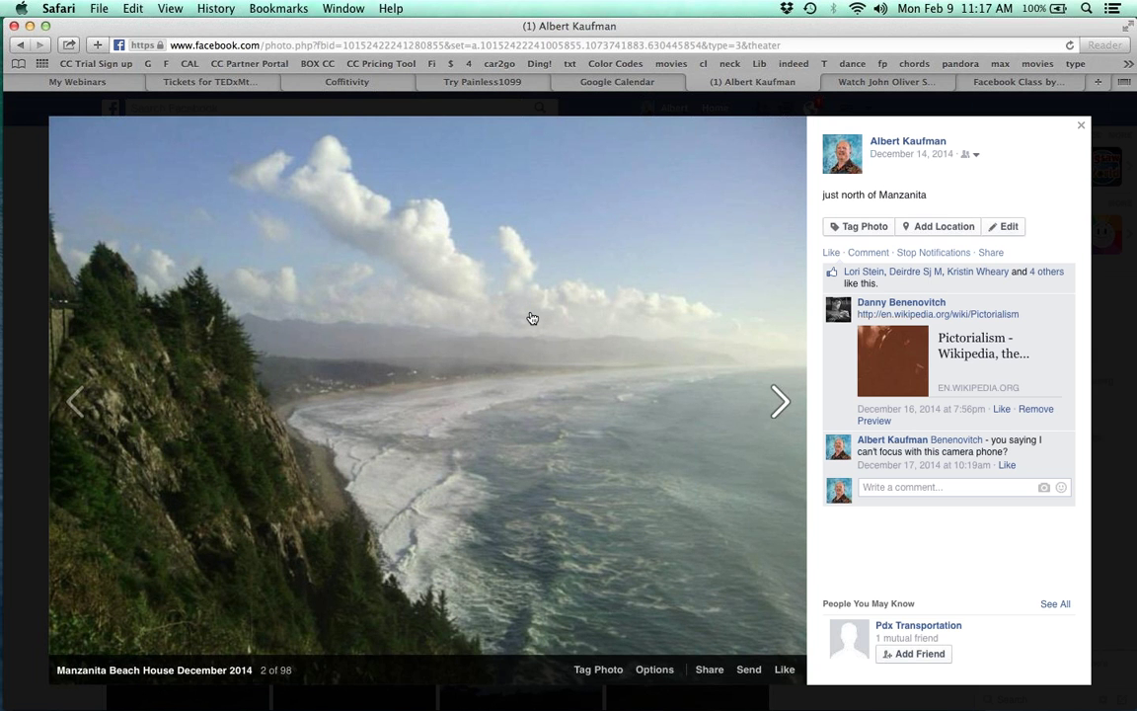
left_click(531, 317)
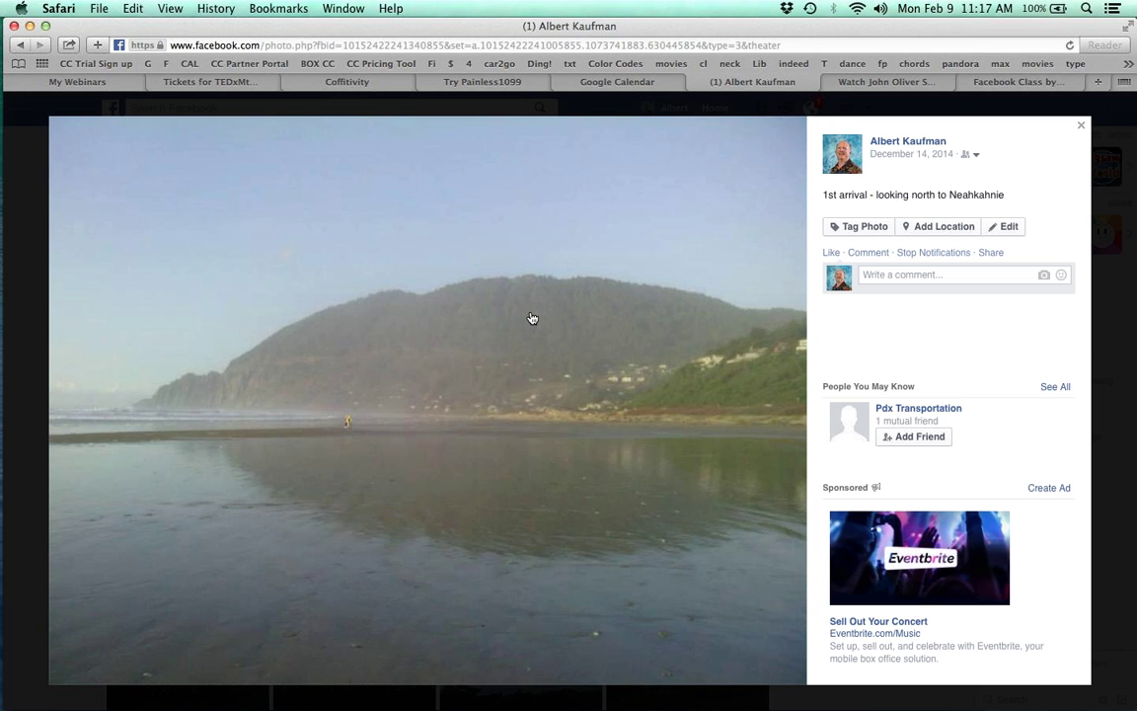
left_click(531, 318)
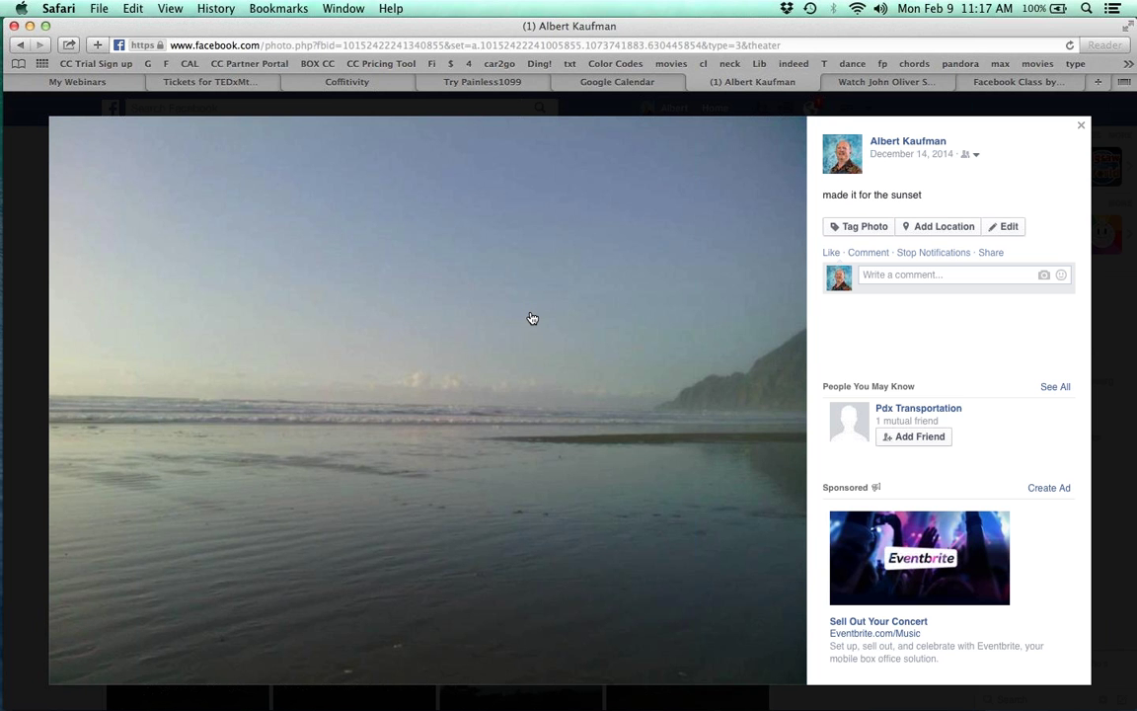
left_click(532, 318)
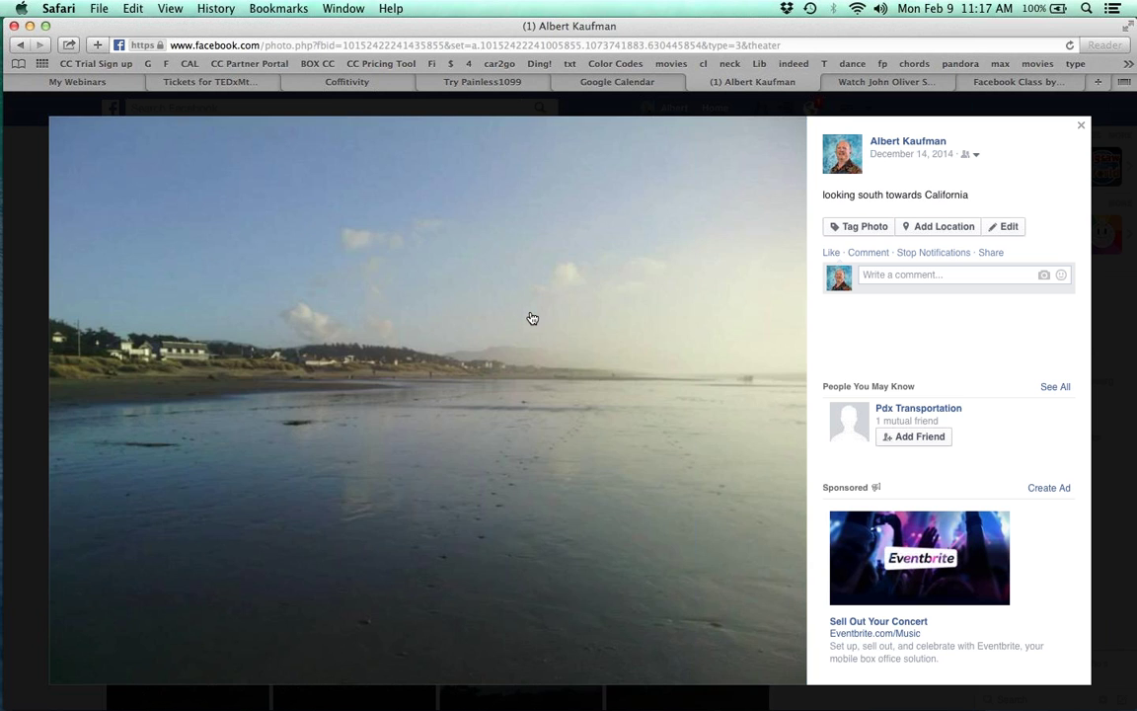
left_click(531, 318)
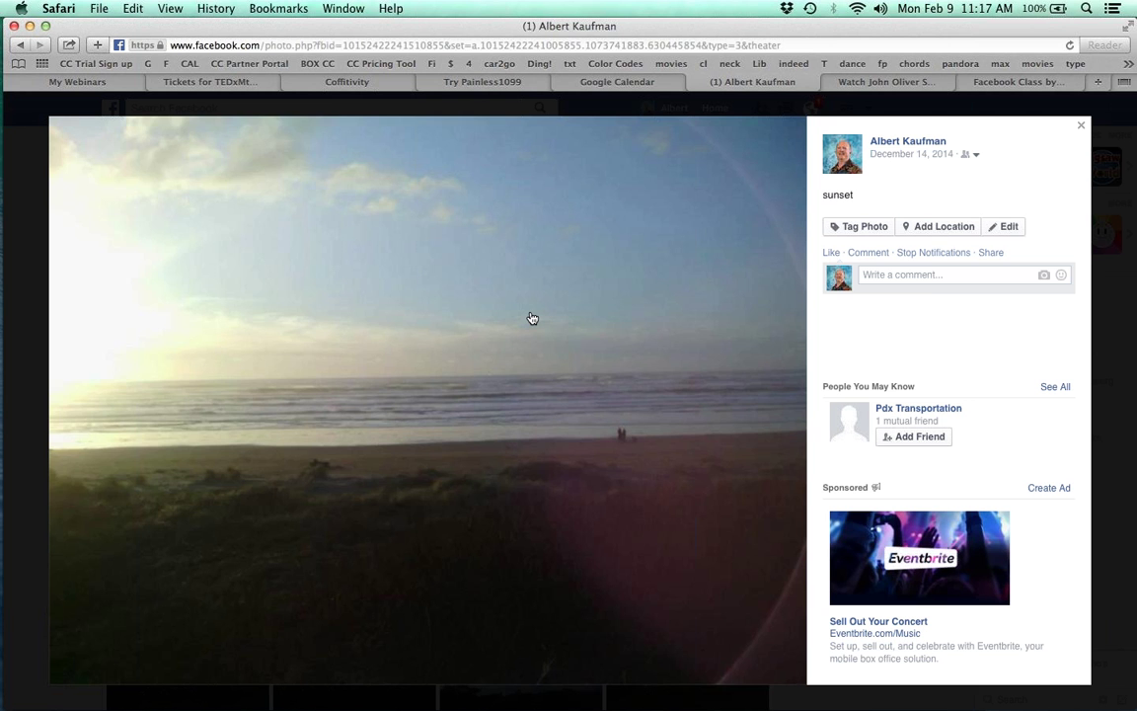
left_click(531, 318)
left_click(531, 317)
left_click(531, 318)
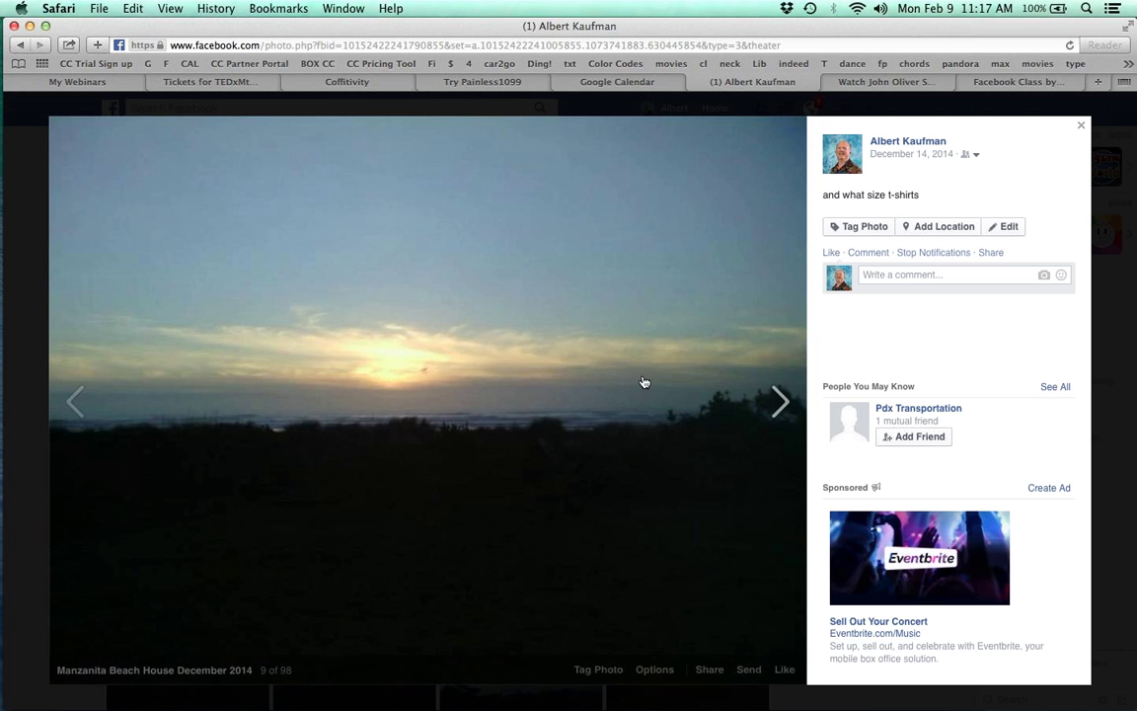
left_click(1084, 128)
Return to the home News Feed
scroll(668, 442, "down", 10)
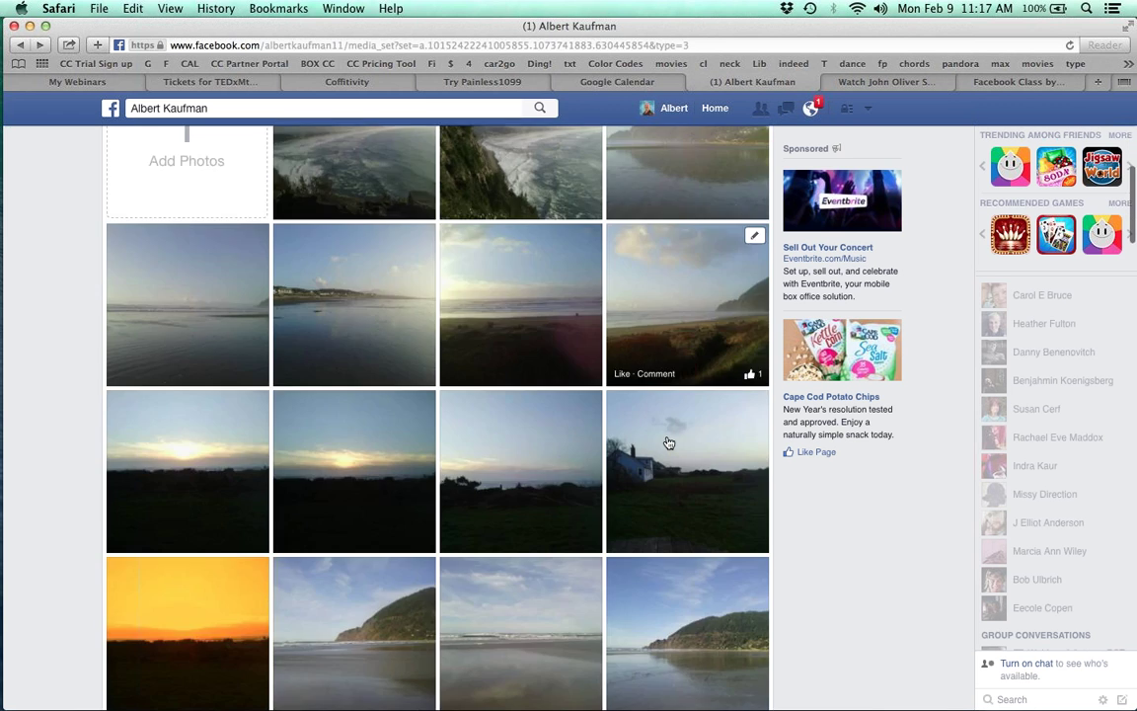
scroll(668, 442, "up", 15)
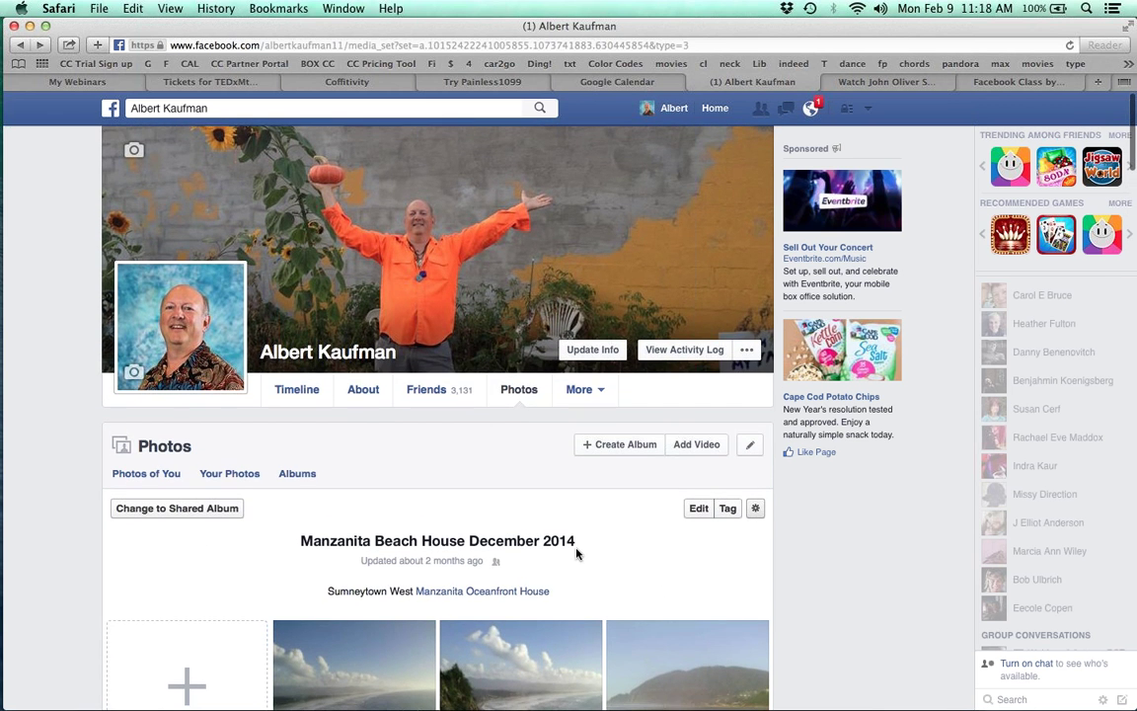
left_click(108, 109)
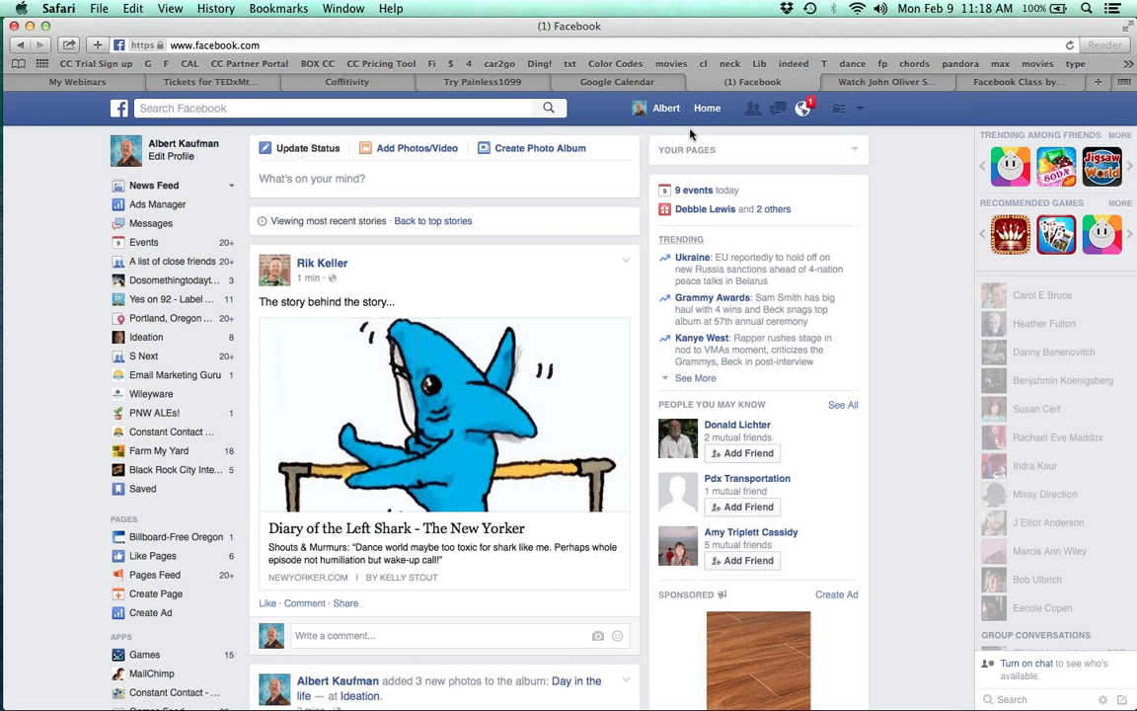
left_click(752, 111)
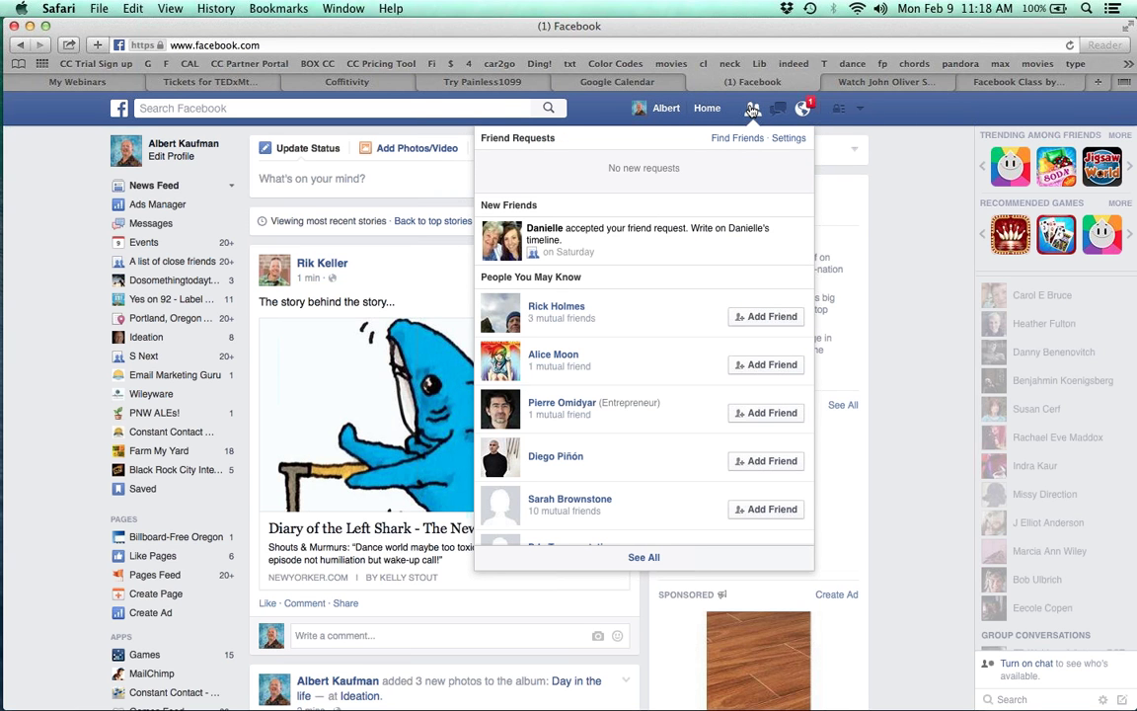
left_click(753, 110)
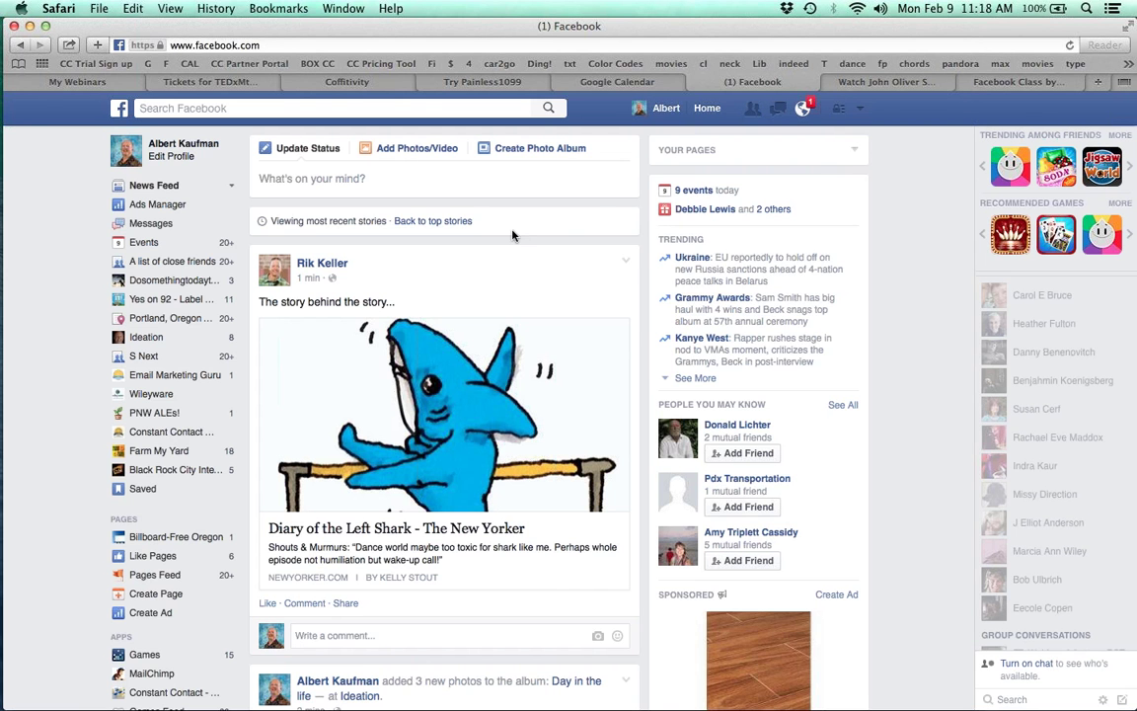
scroll(460, 205, "down", 5)
scroll(513, 234, "down", 5)
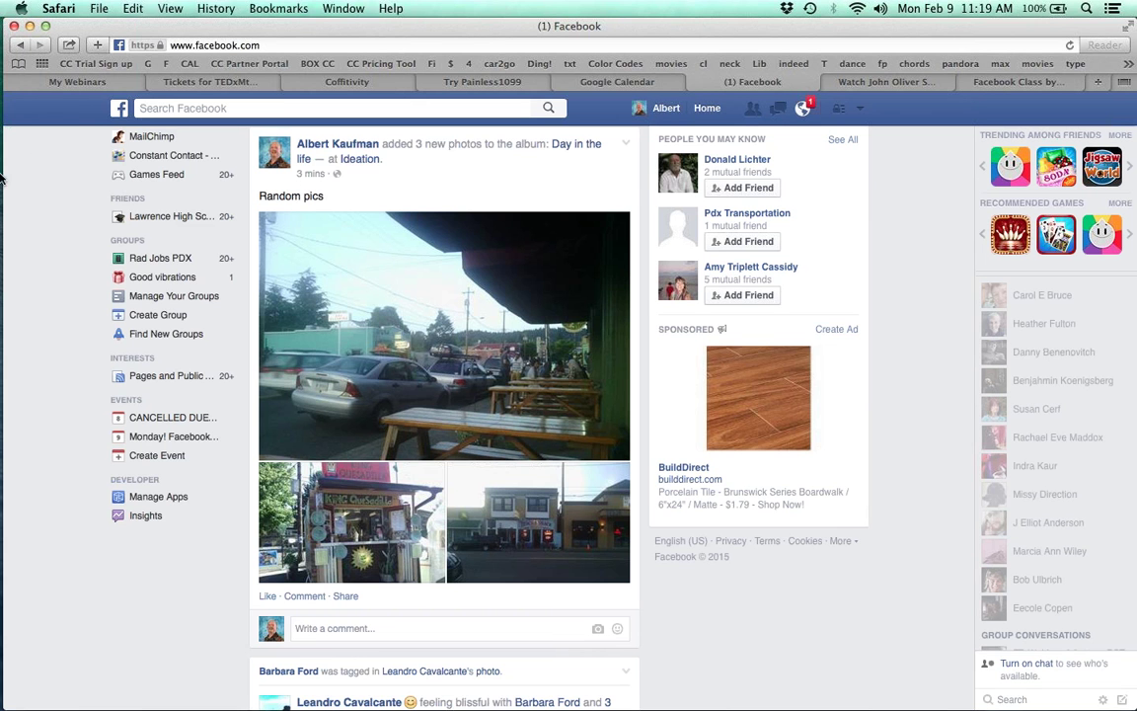
mouse_move(2, 163)
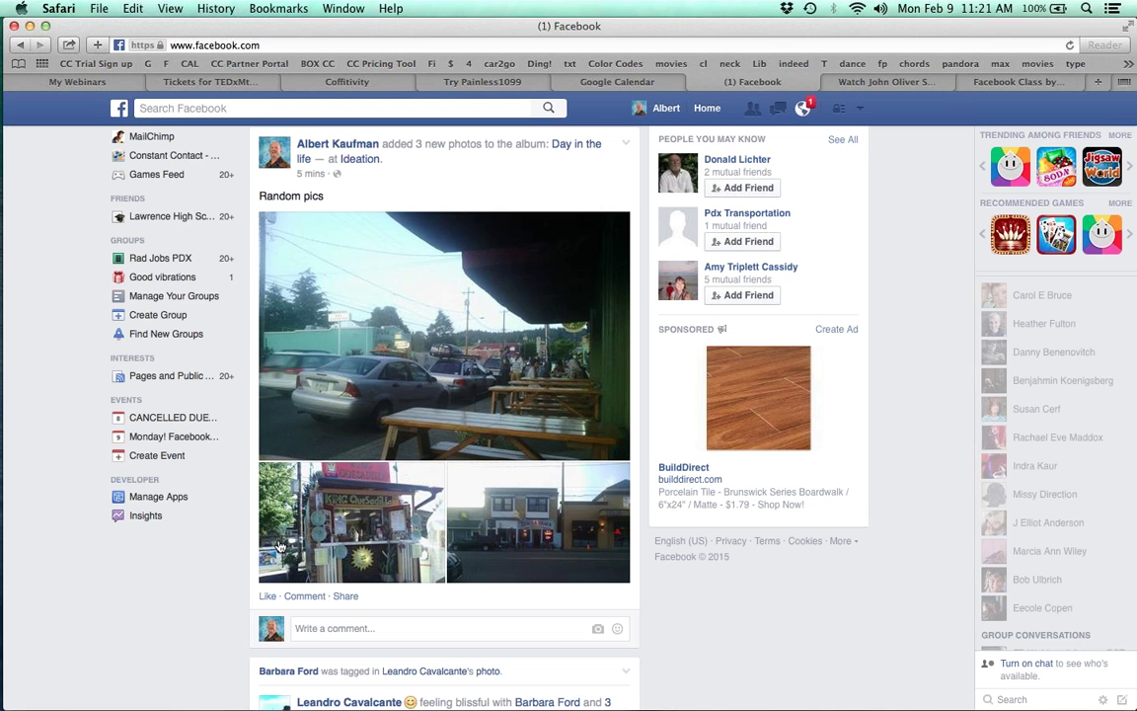
scroll(64, 408, "up", 1)
scroll(64, 409, "up", 6)
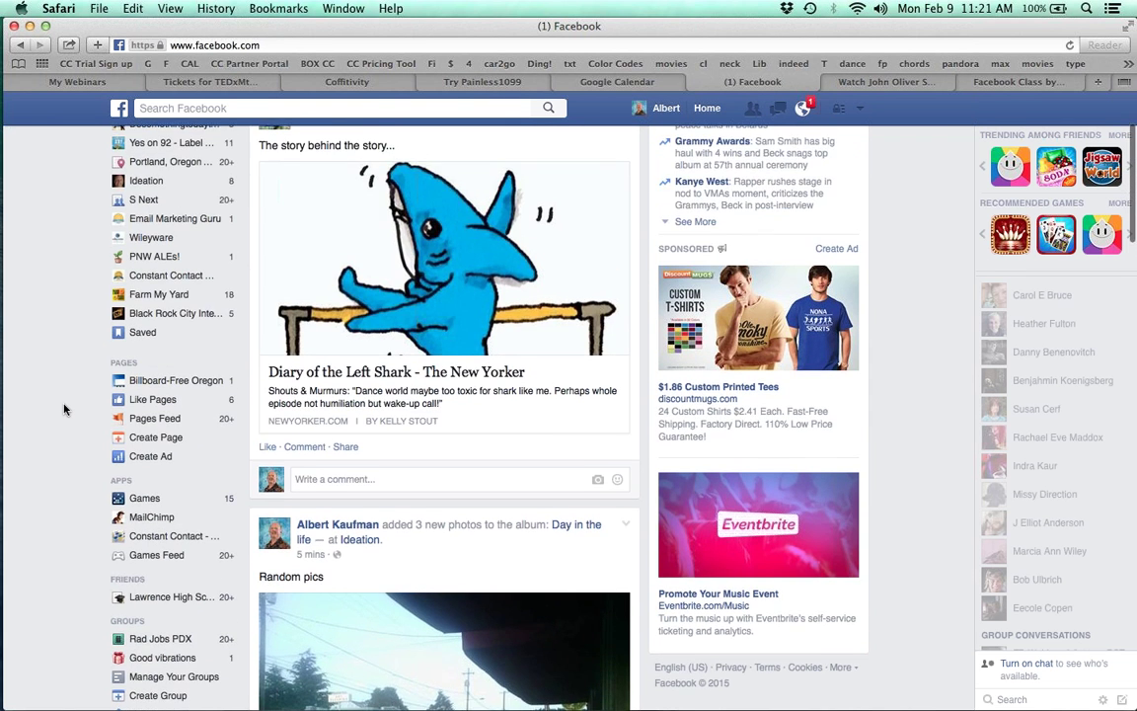
scroll(64, 408, "down", 2)
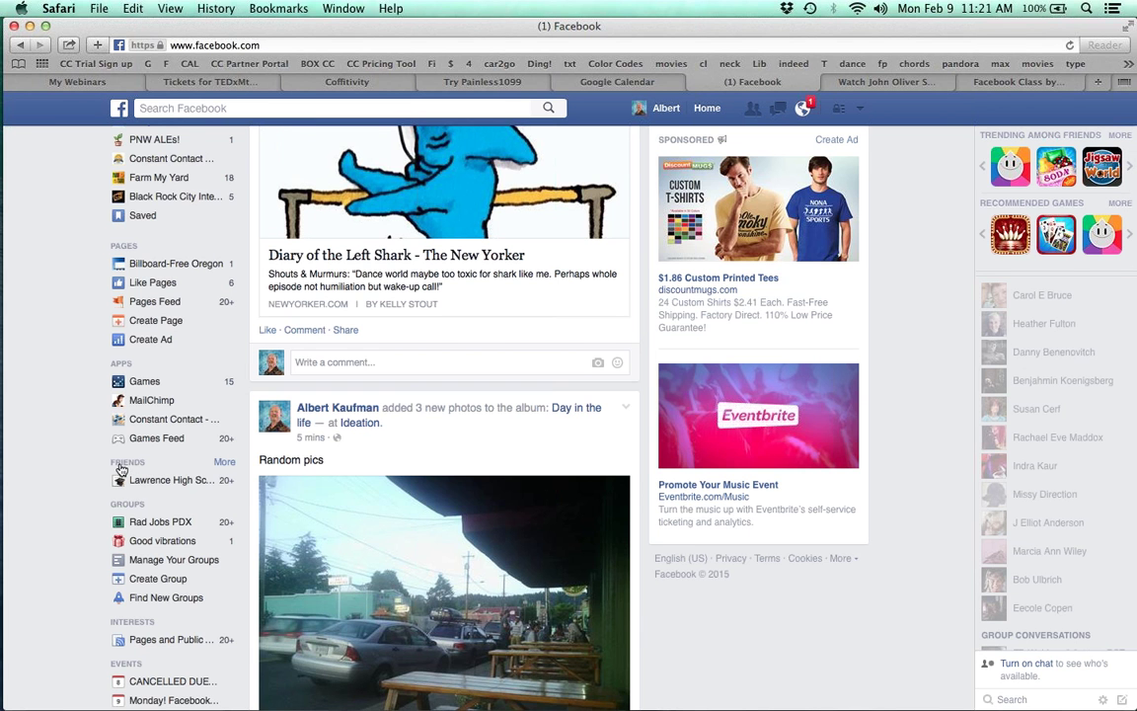
Open the 'family' custom list from the page of all friend lists
left_click(120, 466)
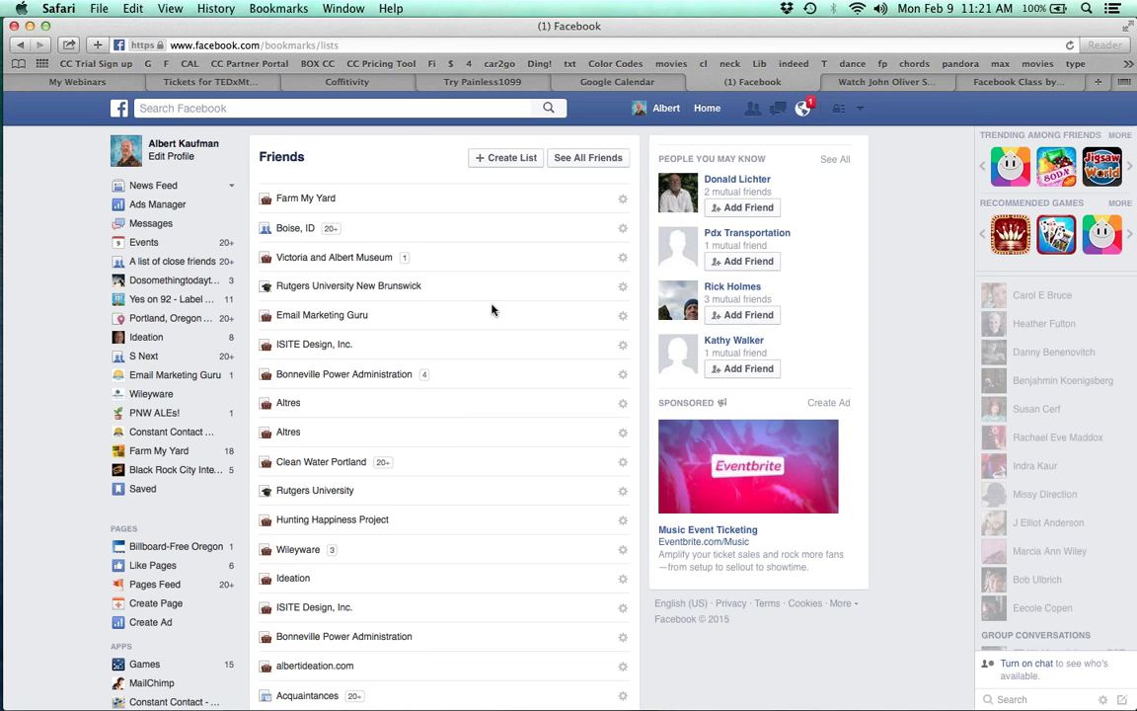
scroll(494, 308, "down", 5)
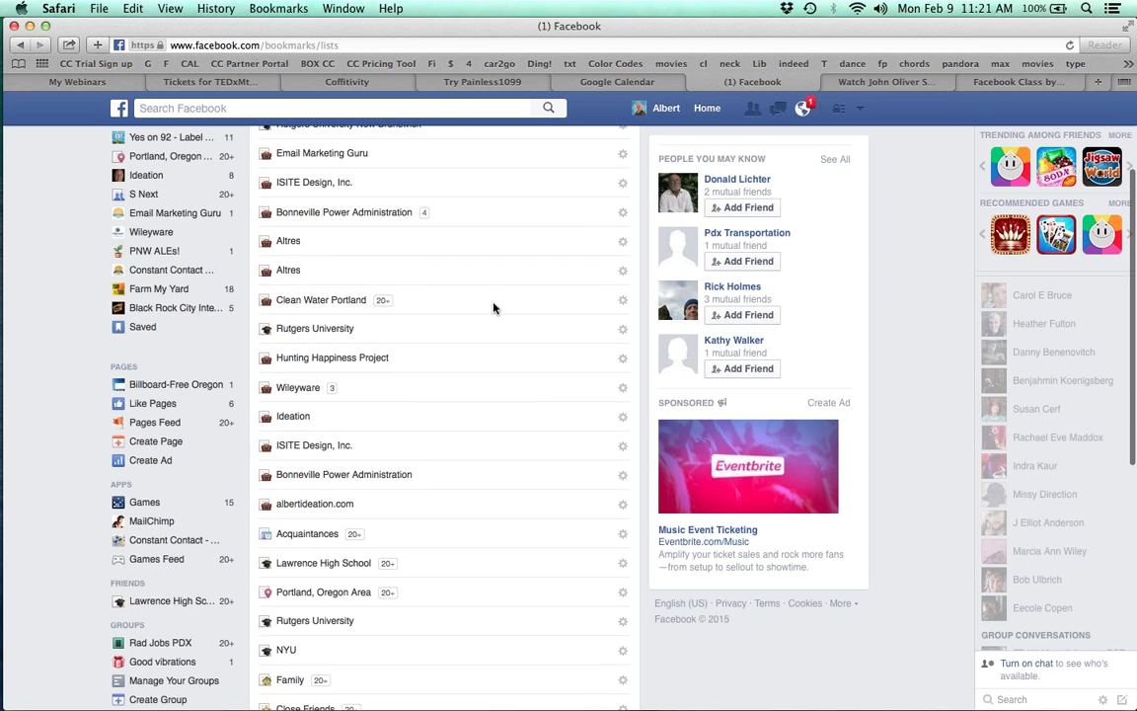
scroll(494, 308, "down", 2)
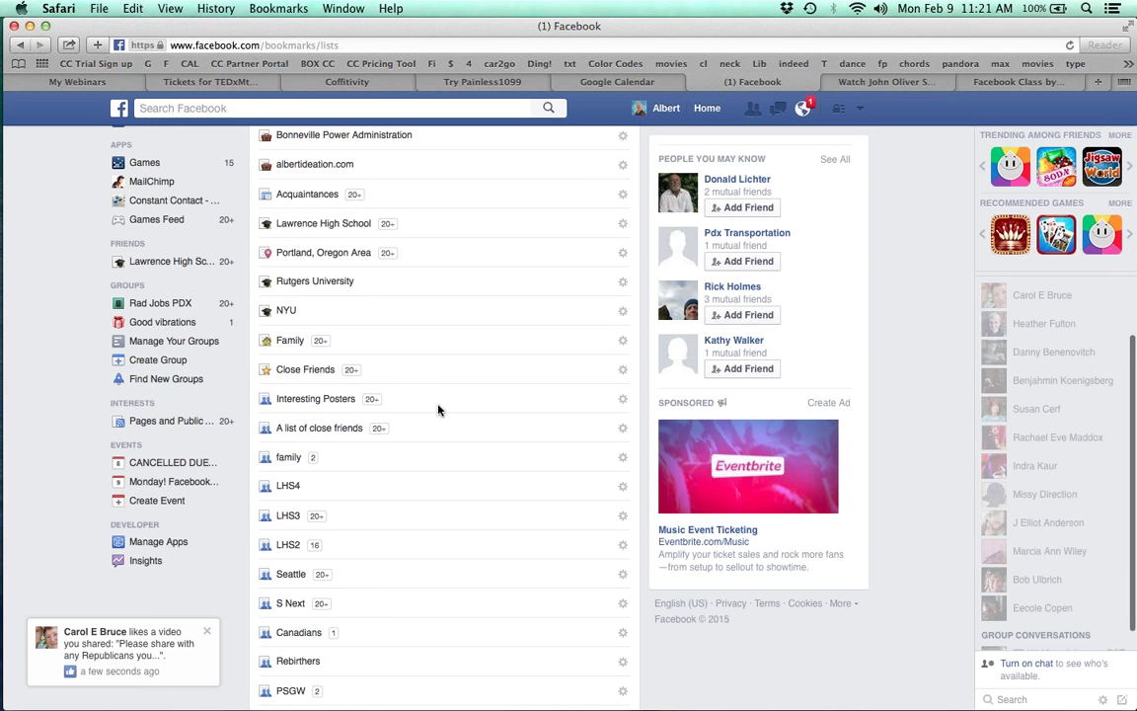
left_click(287, 456)
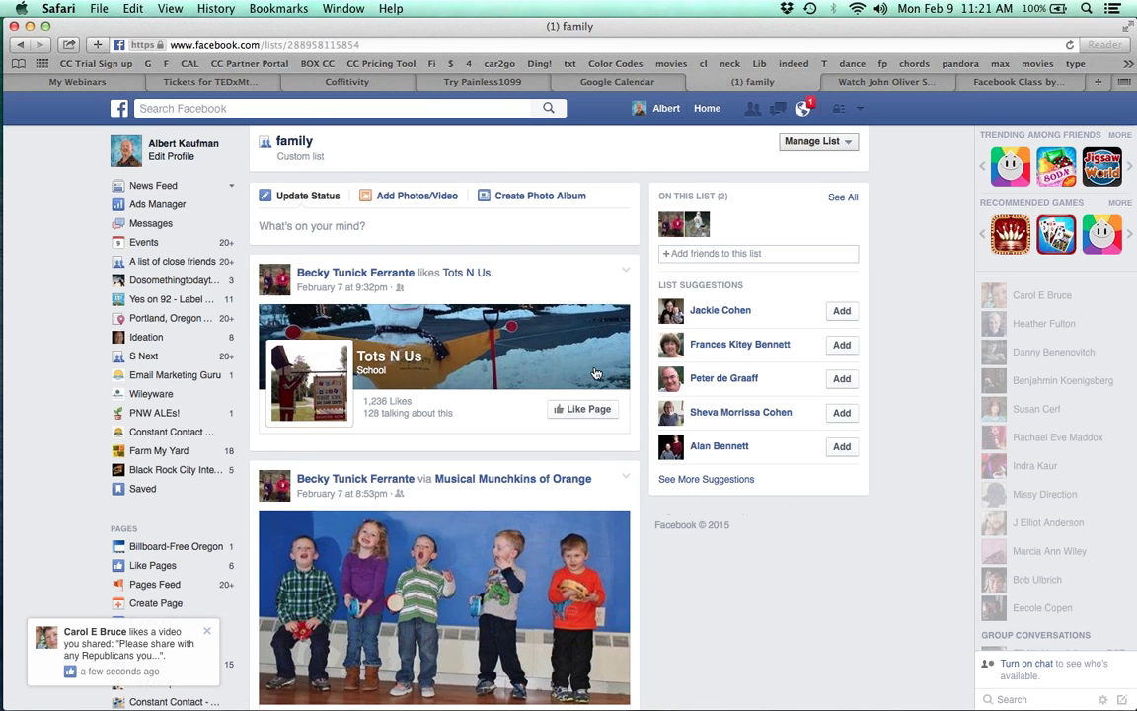
Add four suggested people to the family list
scroll(577, 333, "down", 2)
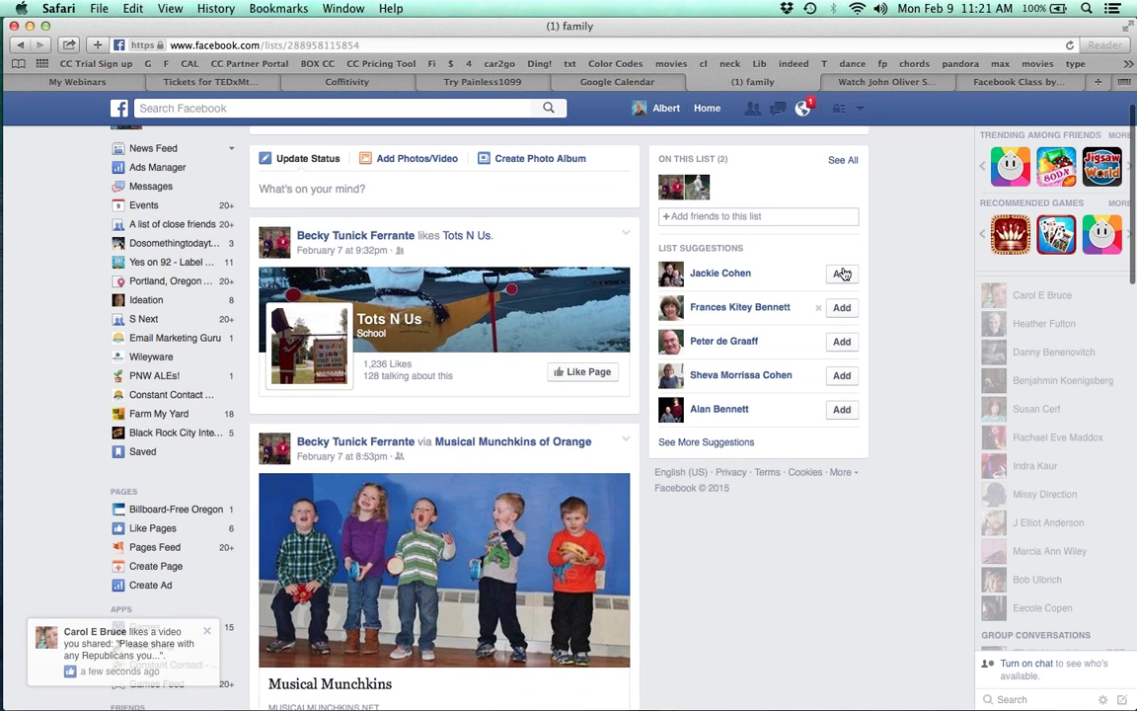
left_click(844, 274)
left_click(844, 274)
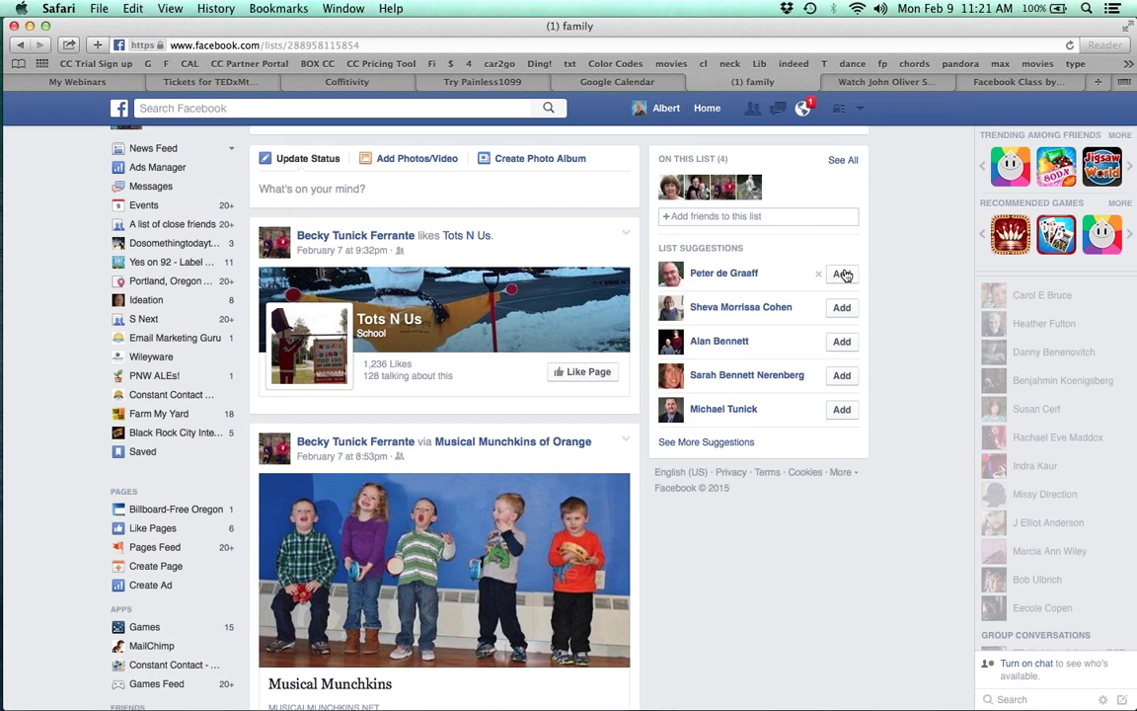
left_click(845, 274)
left_click(844, 275)
Open the 'A list of close friends' feed, then go to your profile timeline
left_click(173, 225)
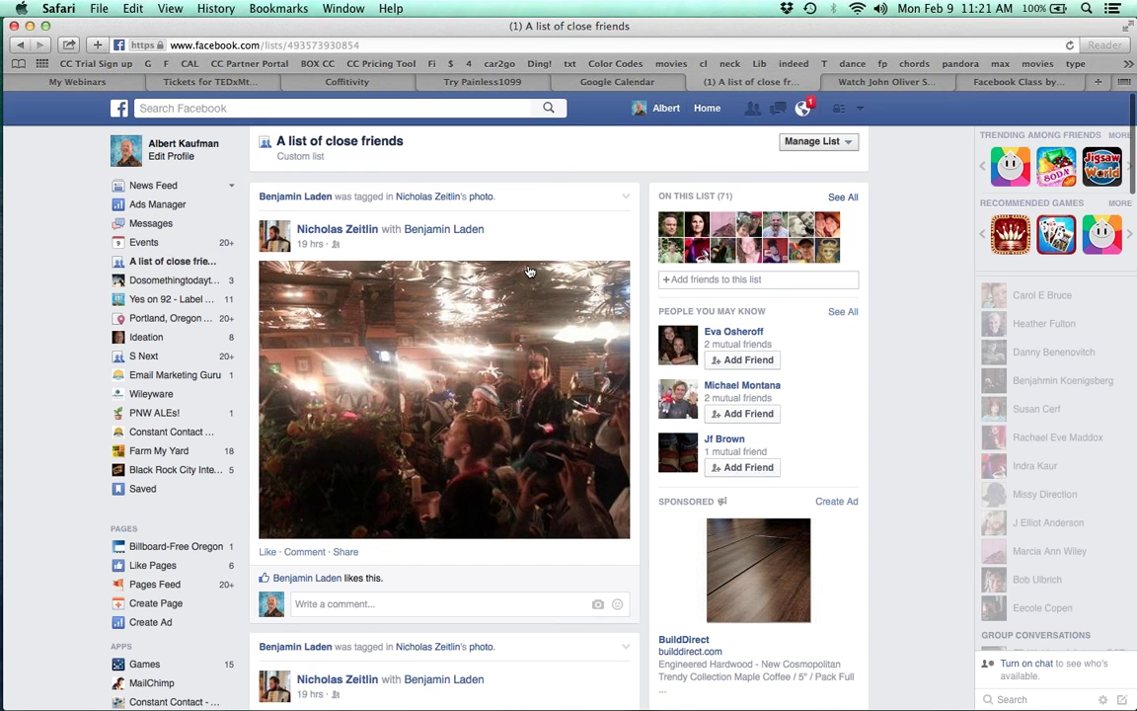
scroll(504, 297, "down", 1)
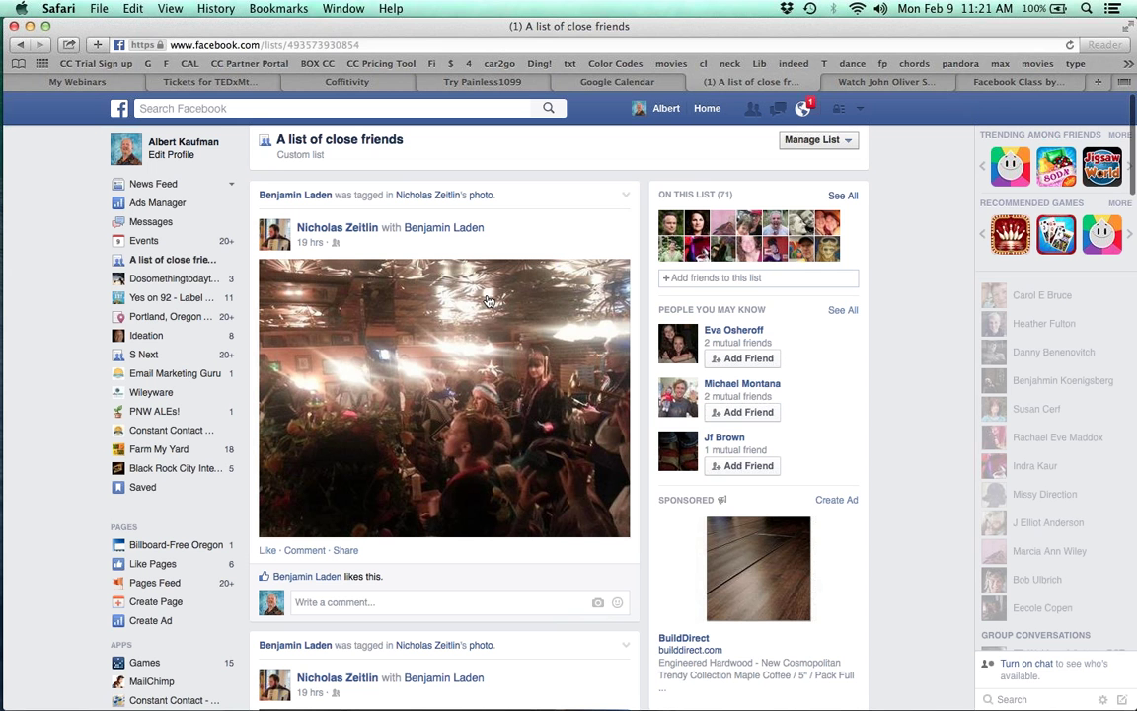
mouse_move(464, 229)
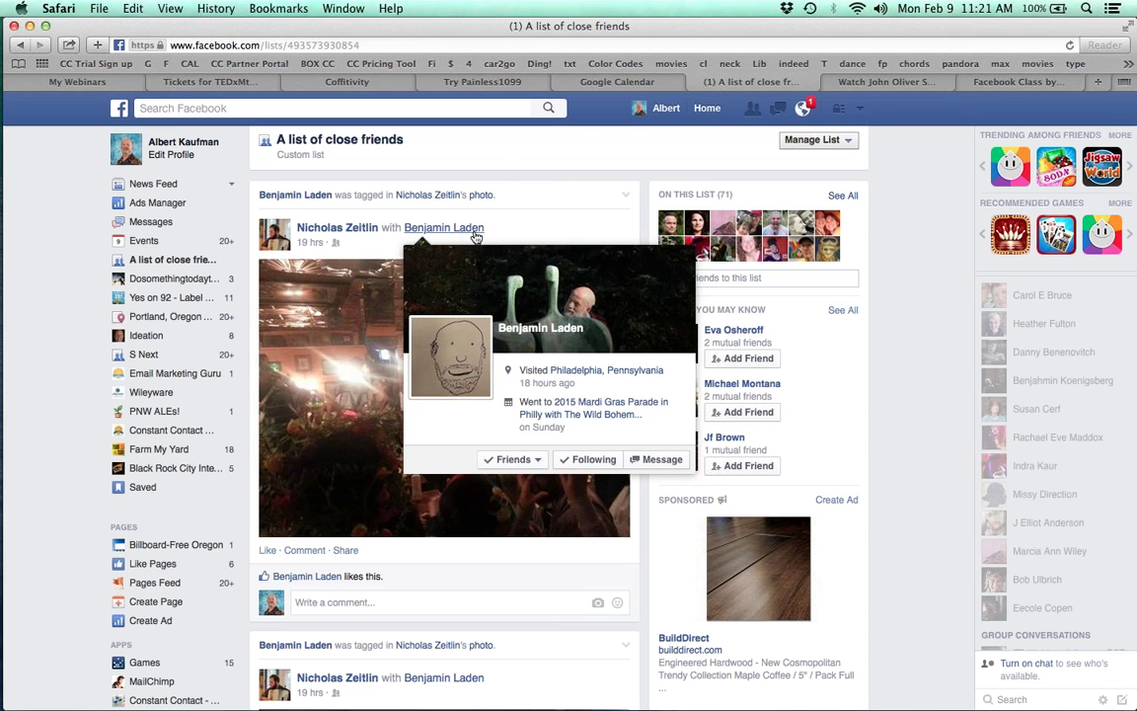
left_click(666, 107)
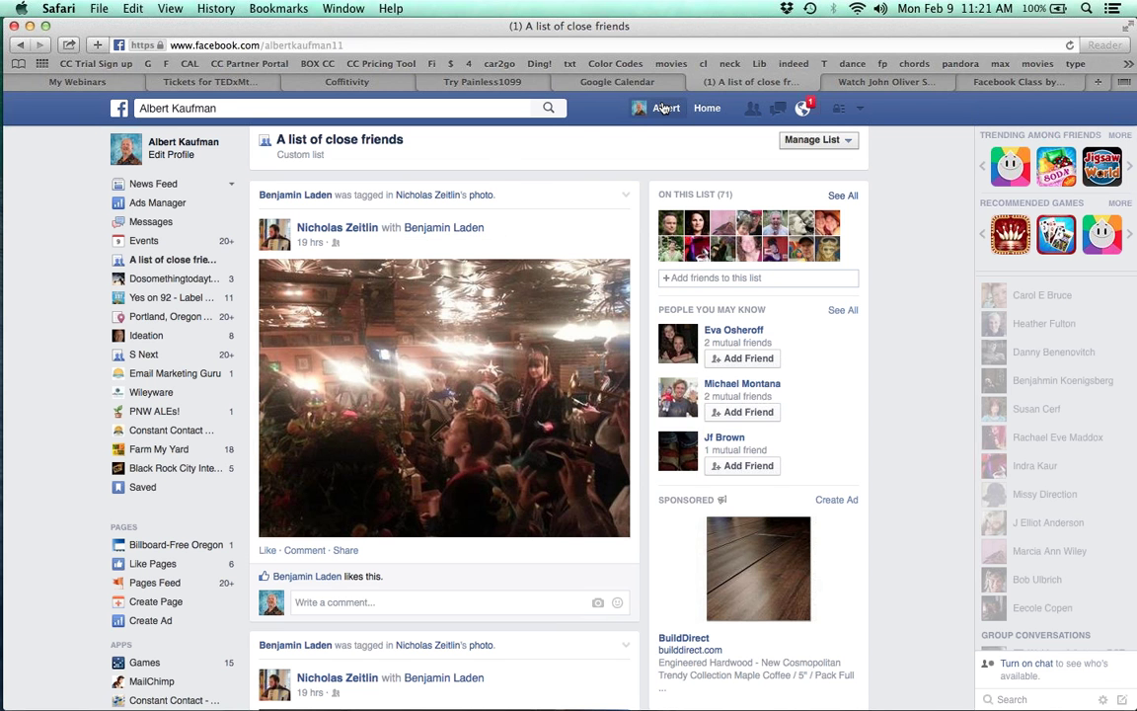
Draft a status reading 'test' with its audience set to A list of close friends
left_click(515, 465)
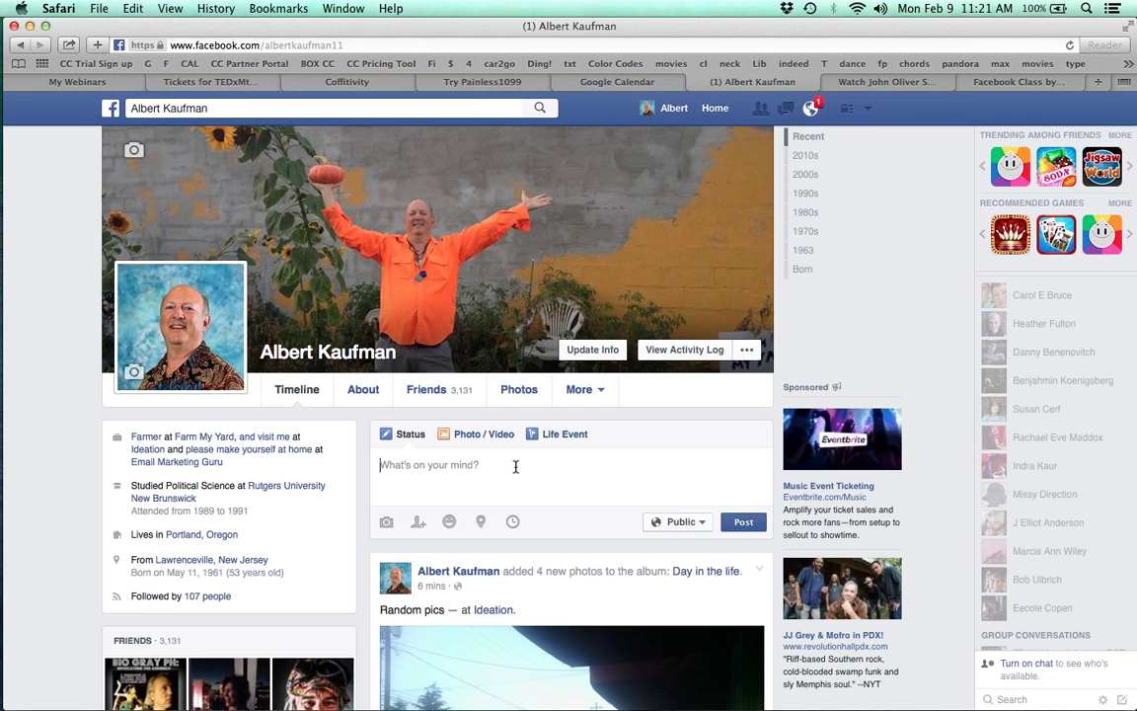
type("test")
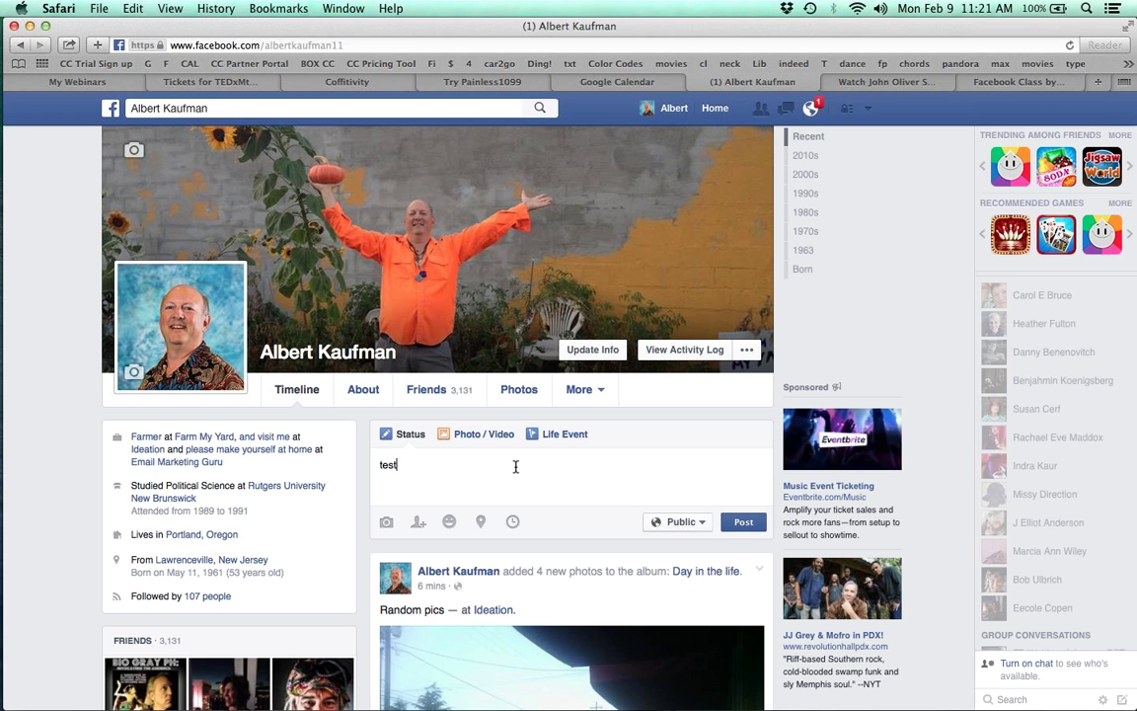
left_click(671, 523)
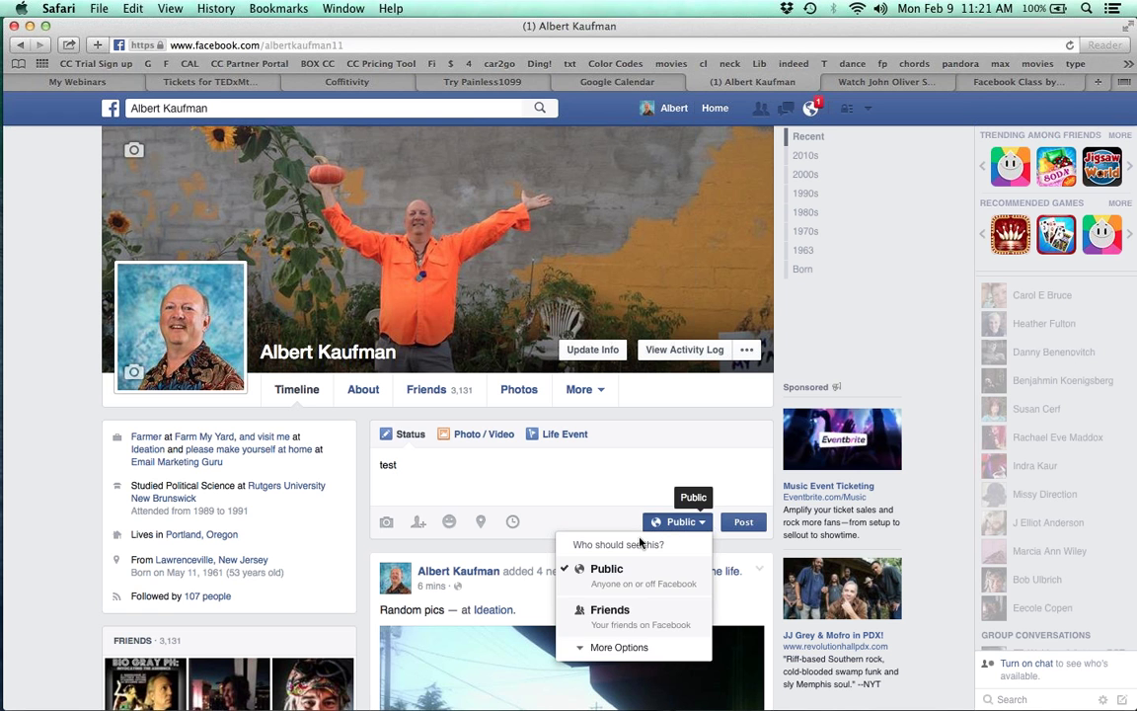
left_click(612, 646)
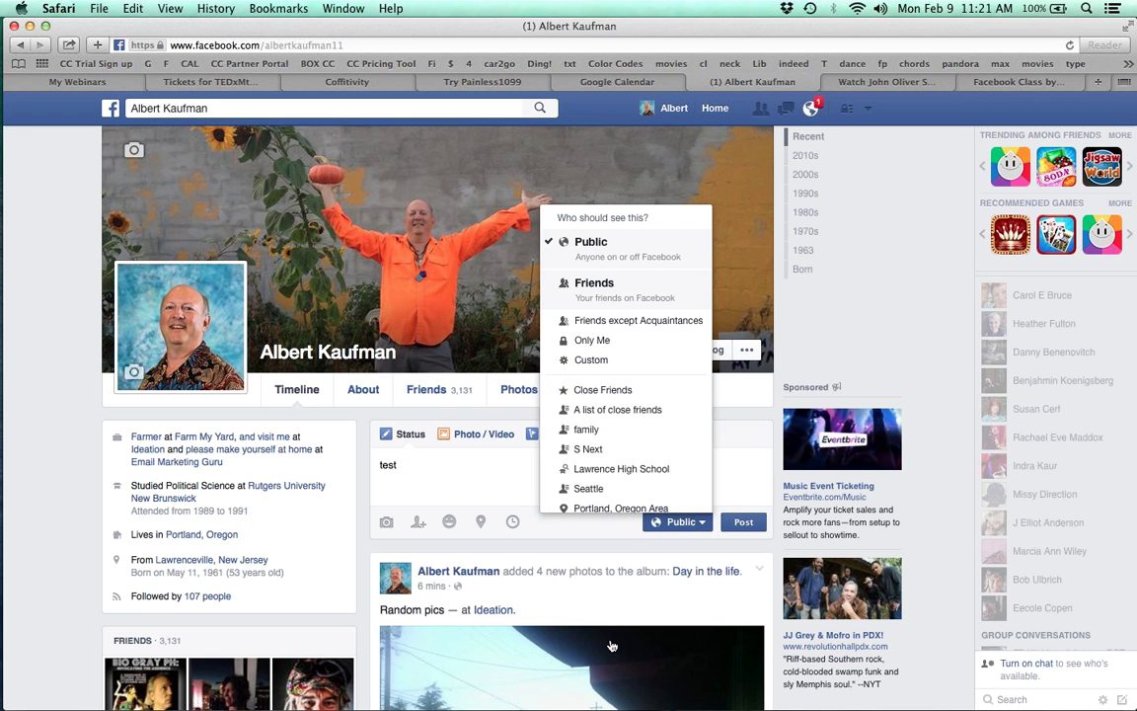
left_click(594, 411)
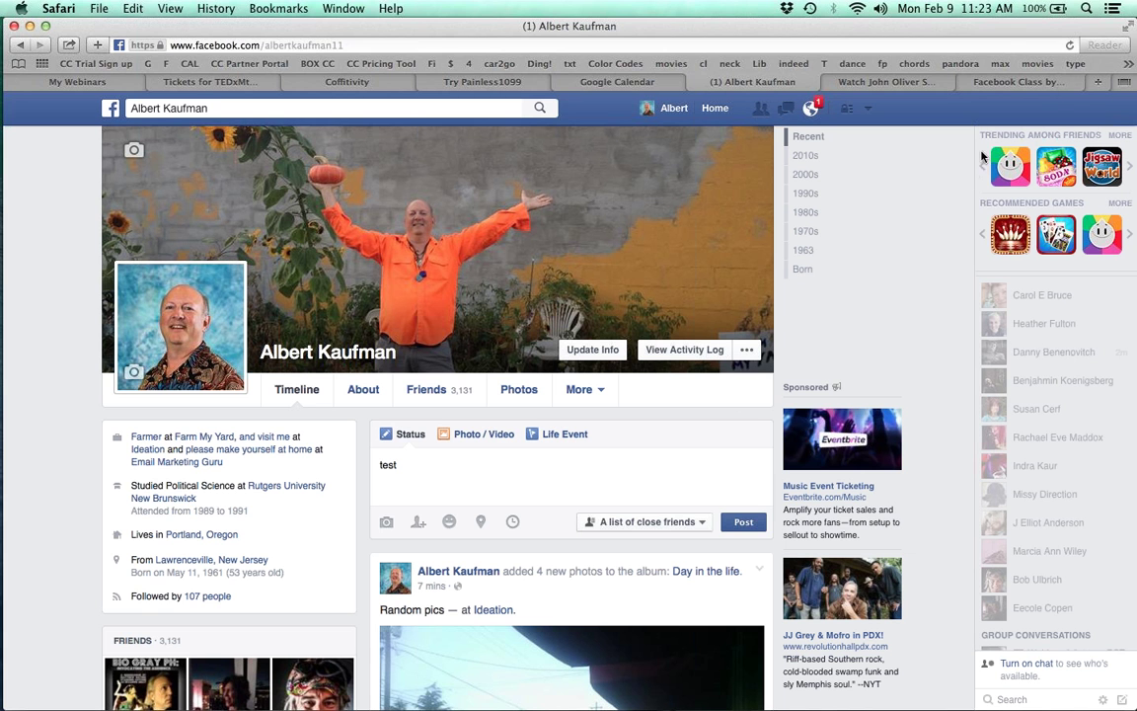
left_click(1126, 62)
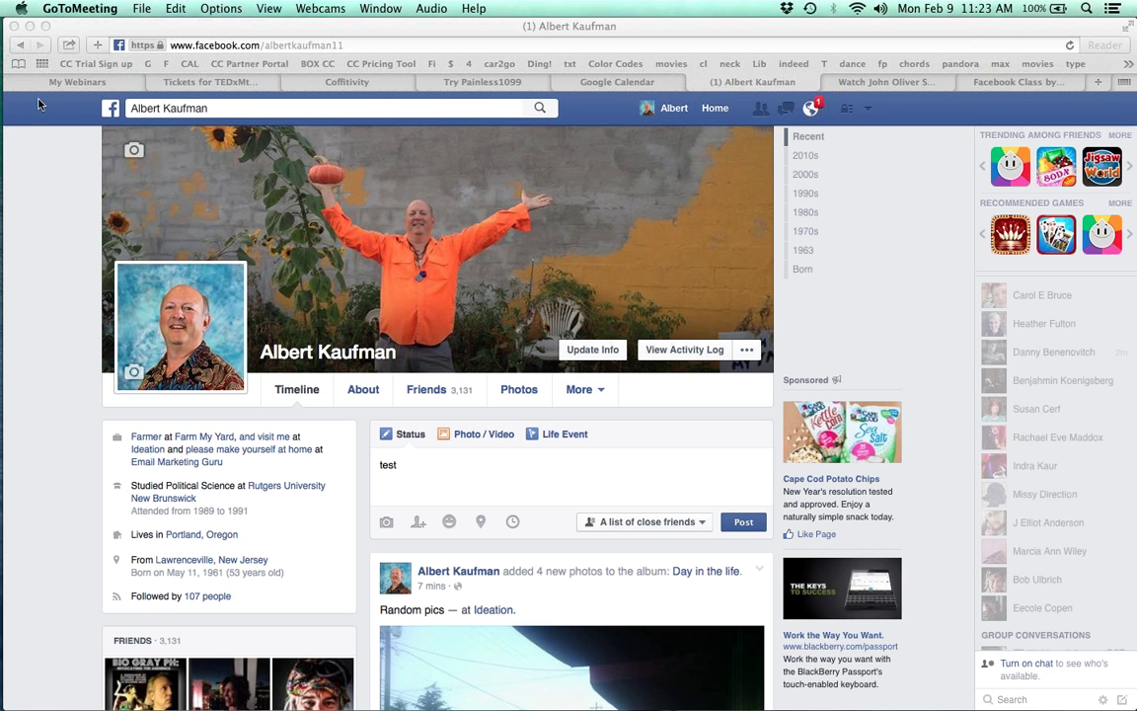
Leave the profile for the News Feed, abandoning the unfinished 'test' post
left_click(111, 114)
left_click(112, 115)
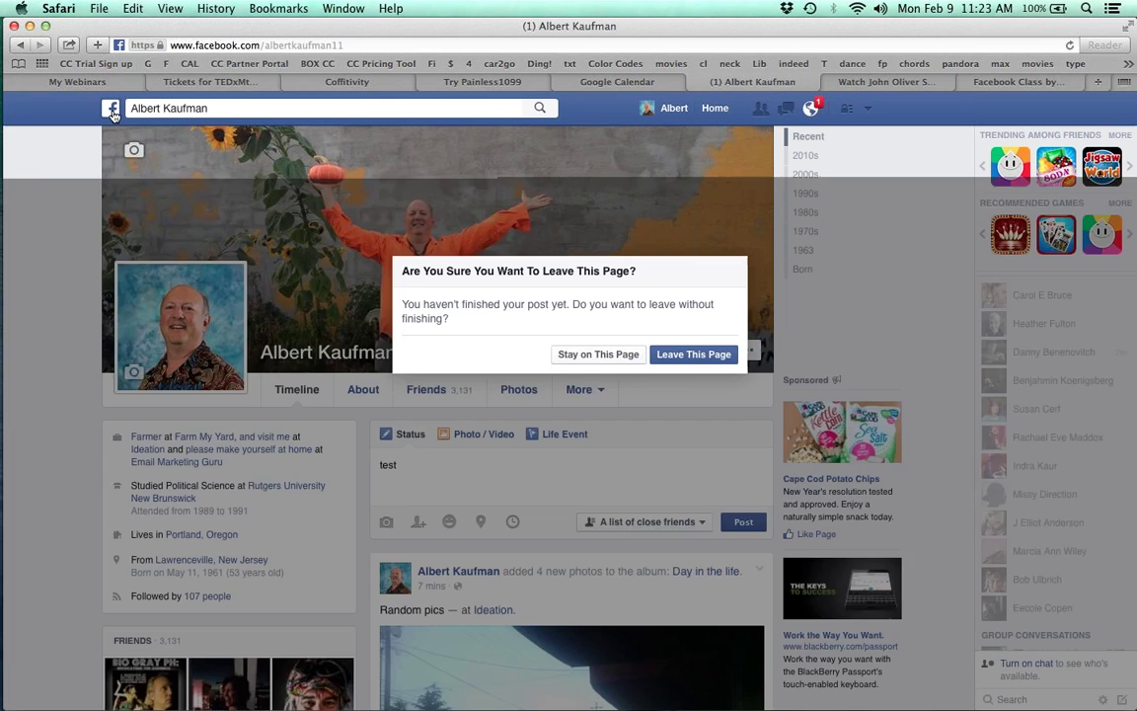
left_click(683, 357)
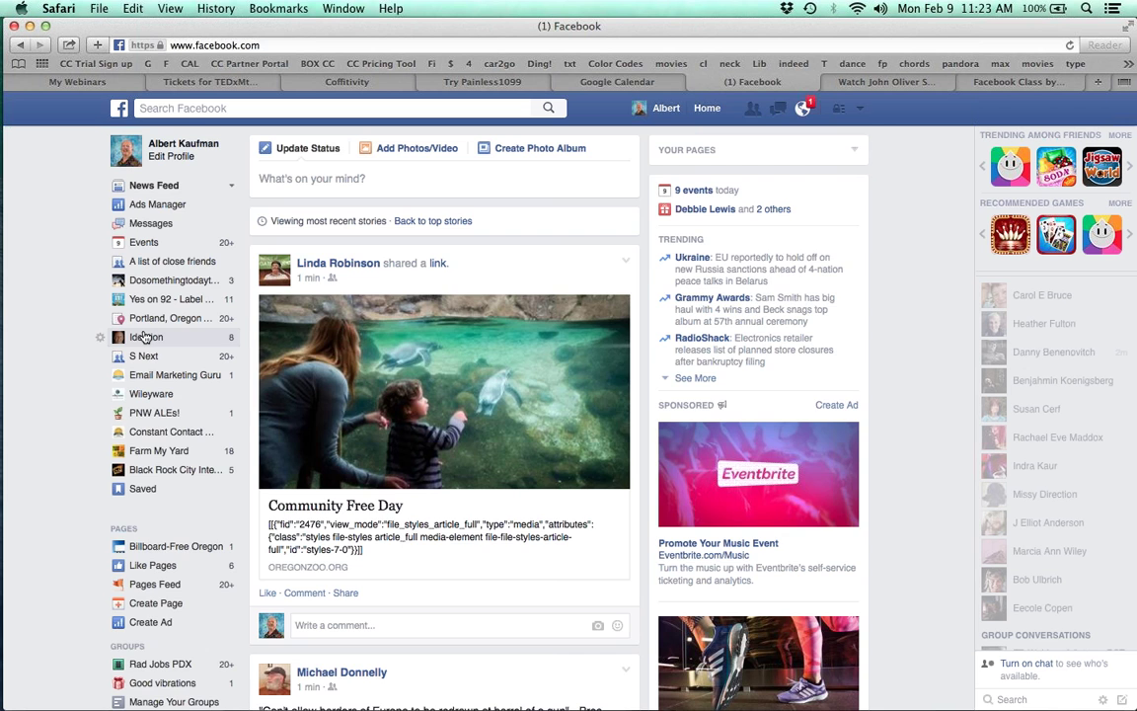
Like both comments on Ideation's questions post, then return to the News Feed
left_click(145, 335)
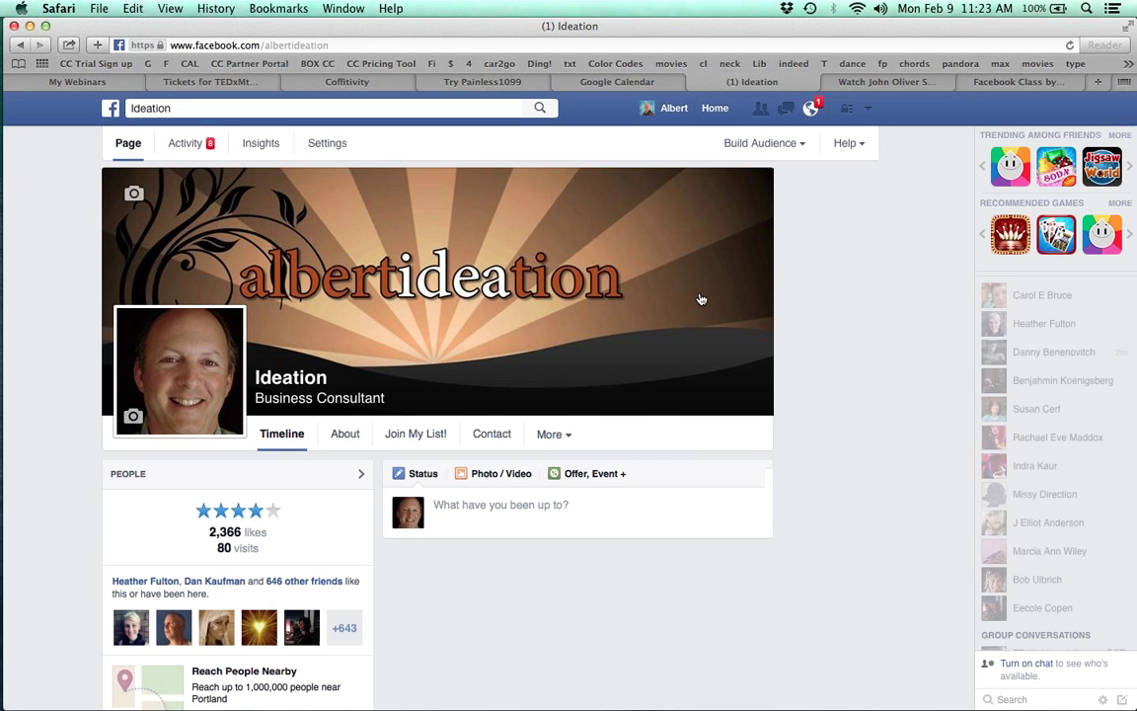
scroll(700, 298, "down", 2)
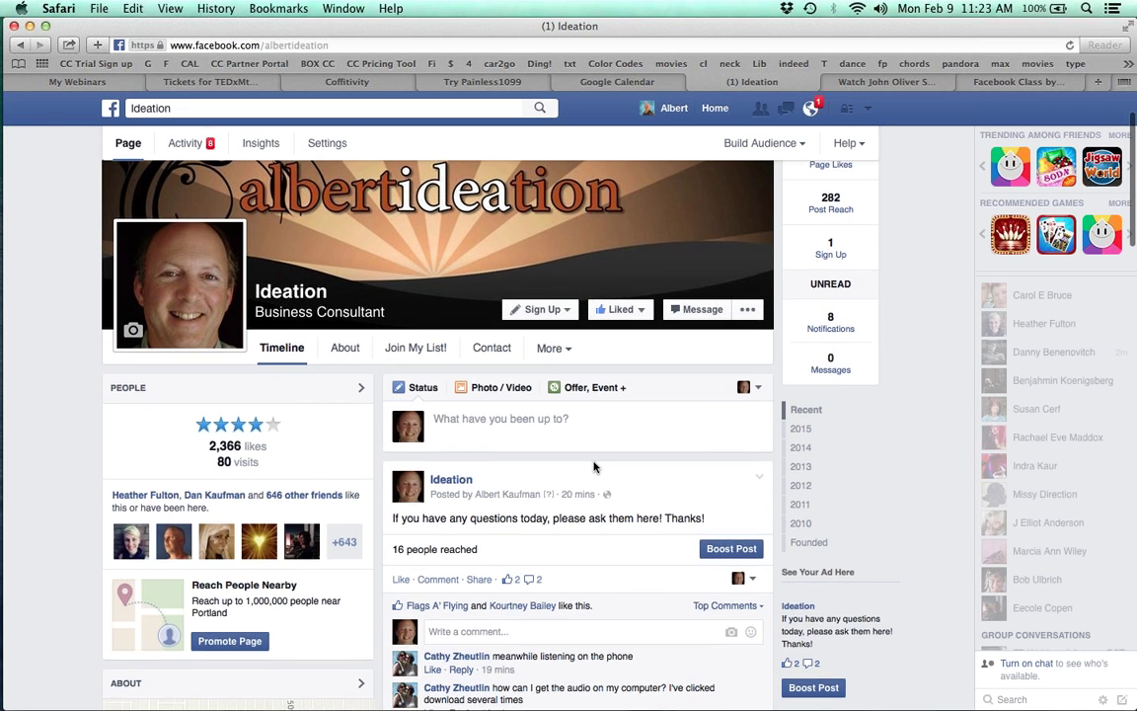
scroll(597, 464, "down", 3)
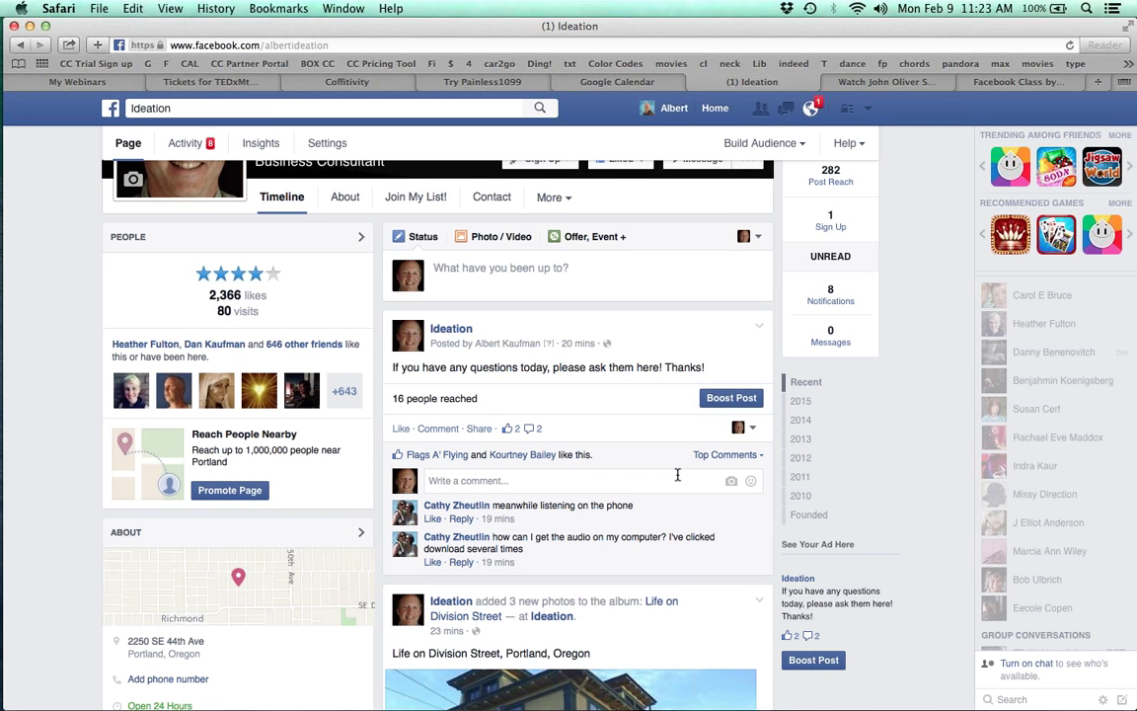
left_click(433, 518)
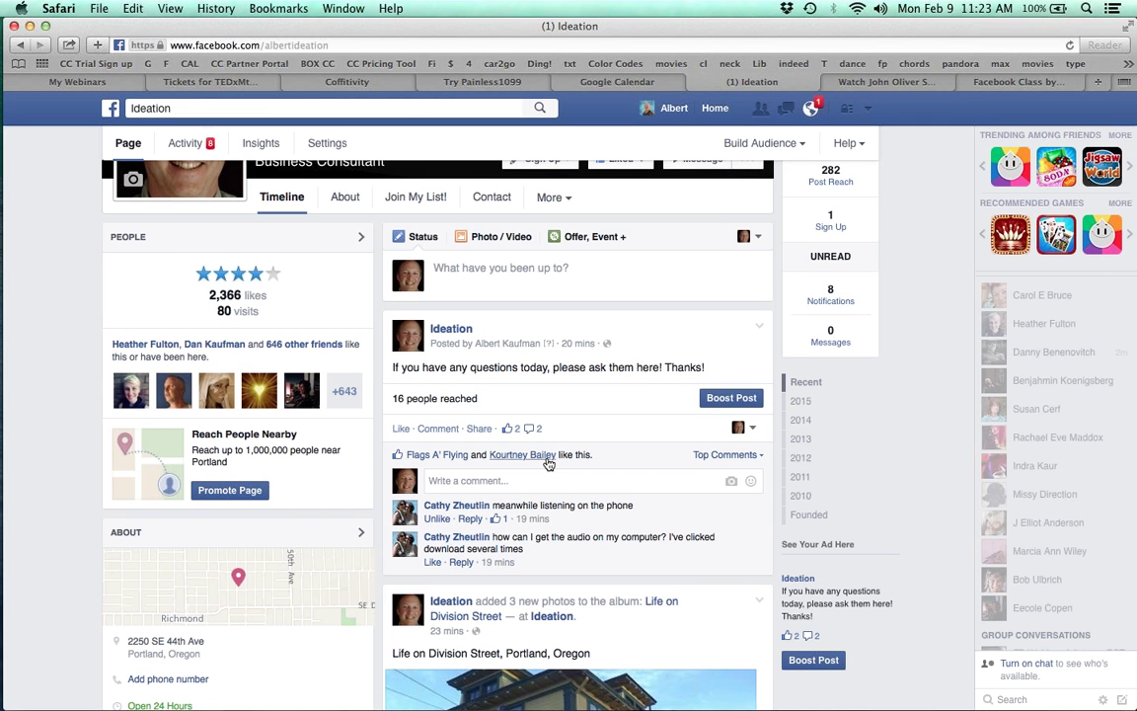
mouse_move(549, 464)
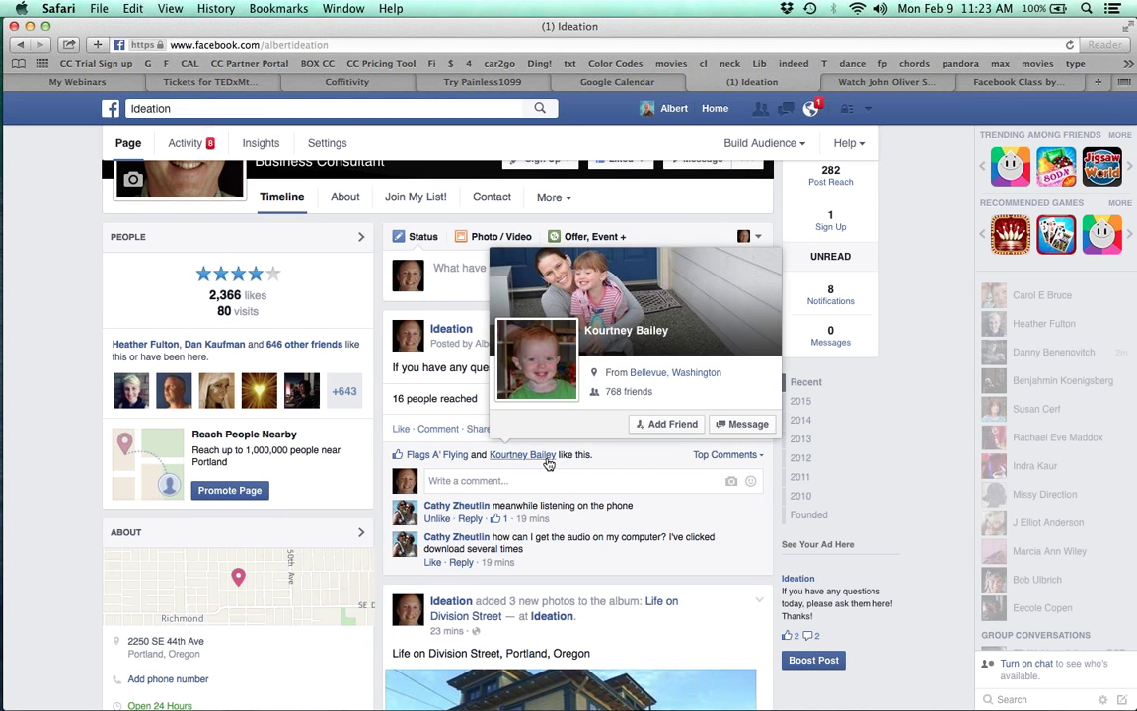
left_click(432, 562)
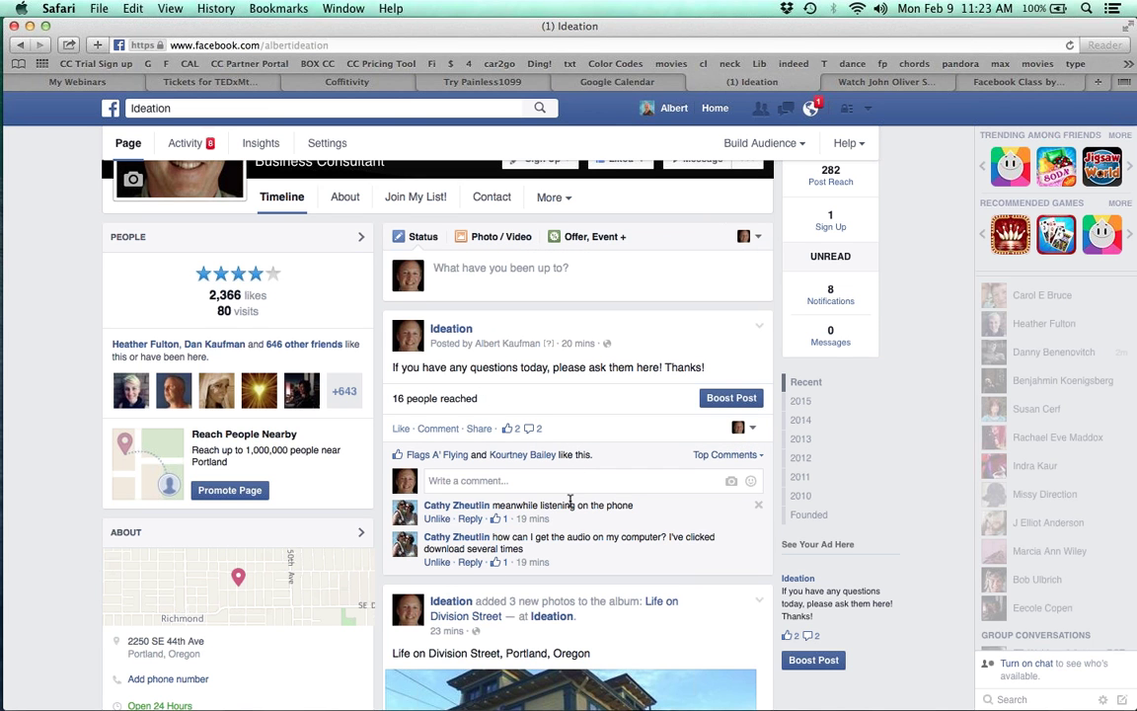
scroll(569, 504, "up", 5)
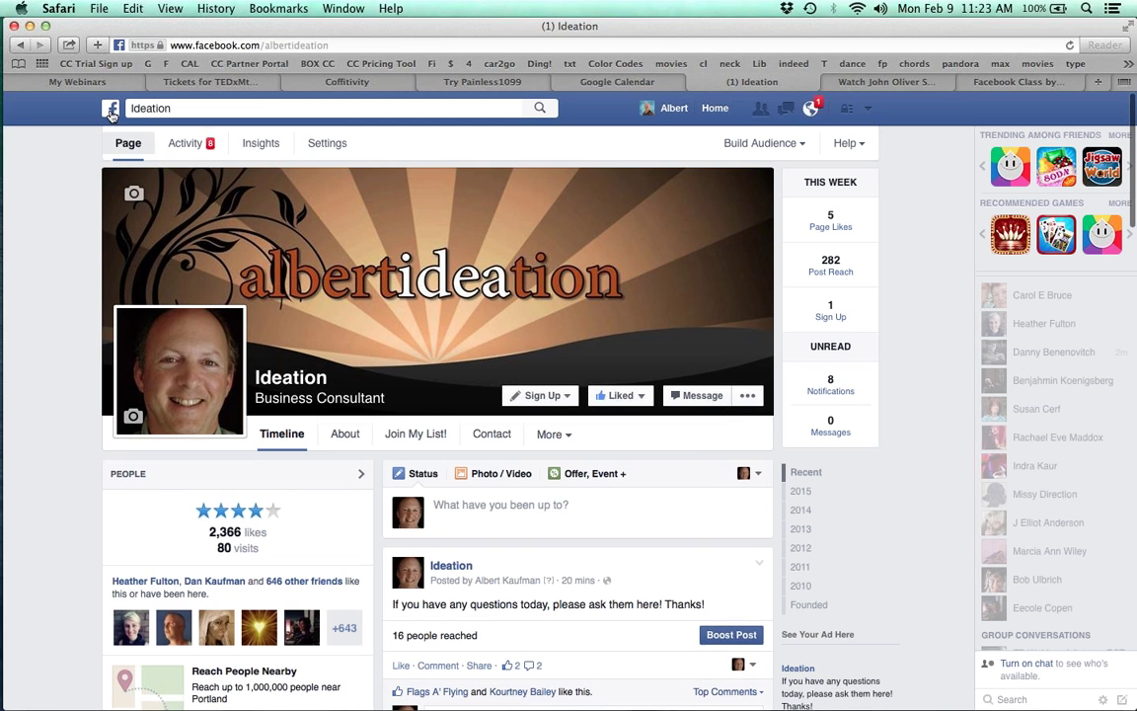
left_click(111, 108)
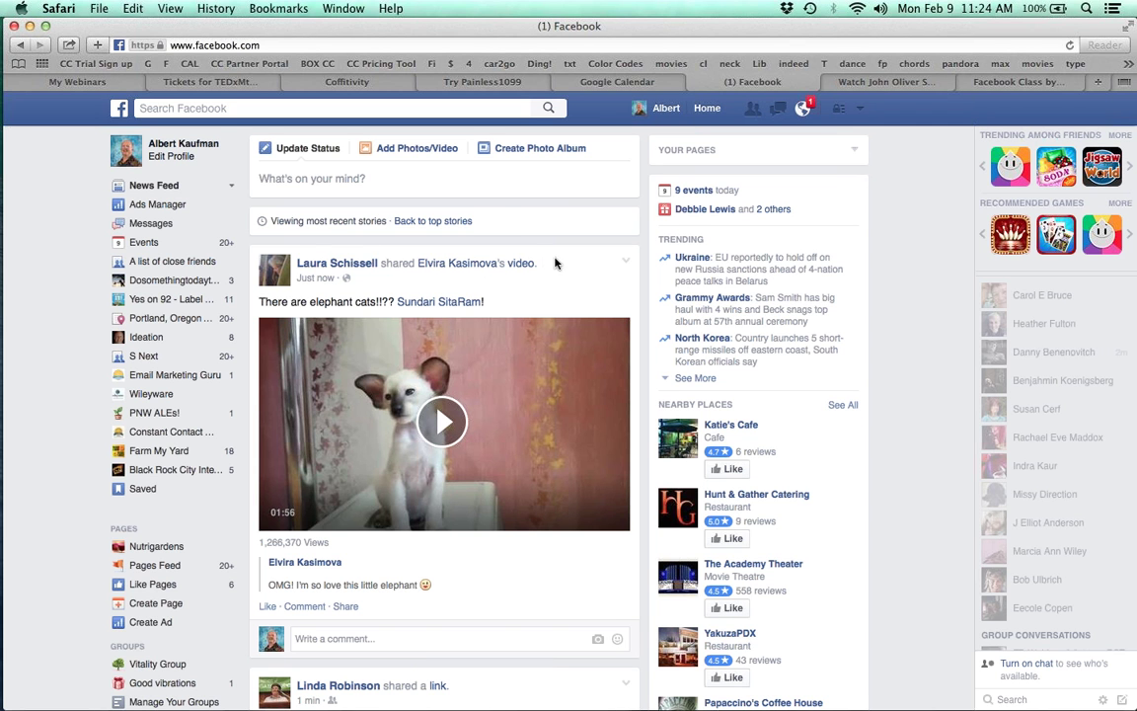
left_click(153, 262)
scroll(432, 365, "down", 3)
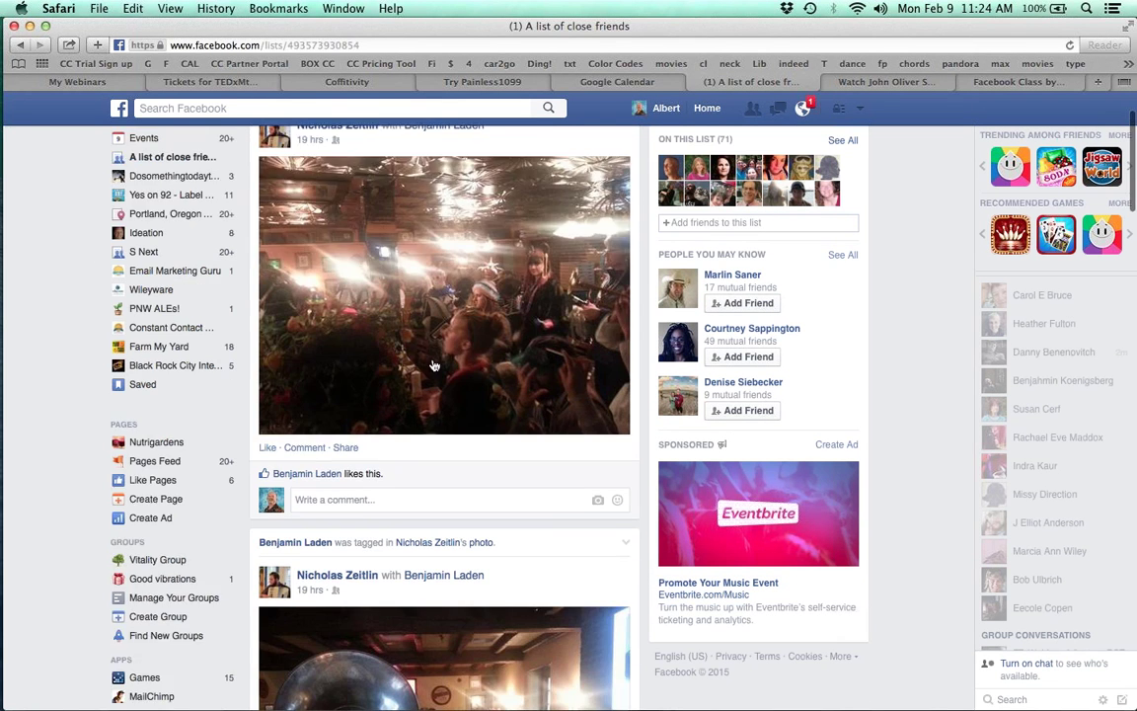
scroll(432, 365, "down", 2)
scroll(432, 365, "up", 1)
scroll(432, 365, "down", 4)
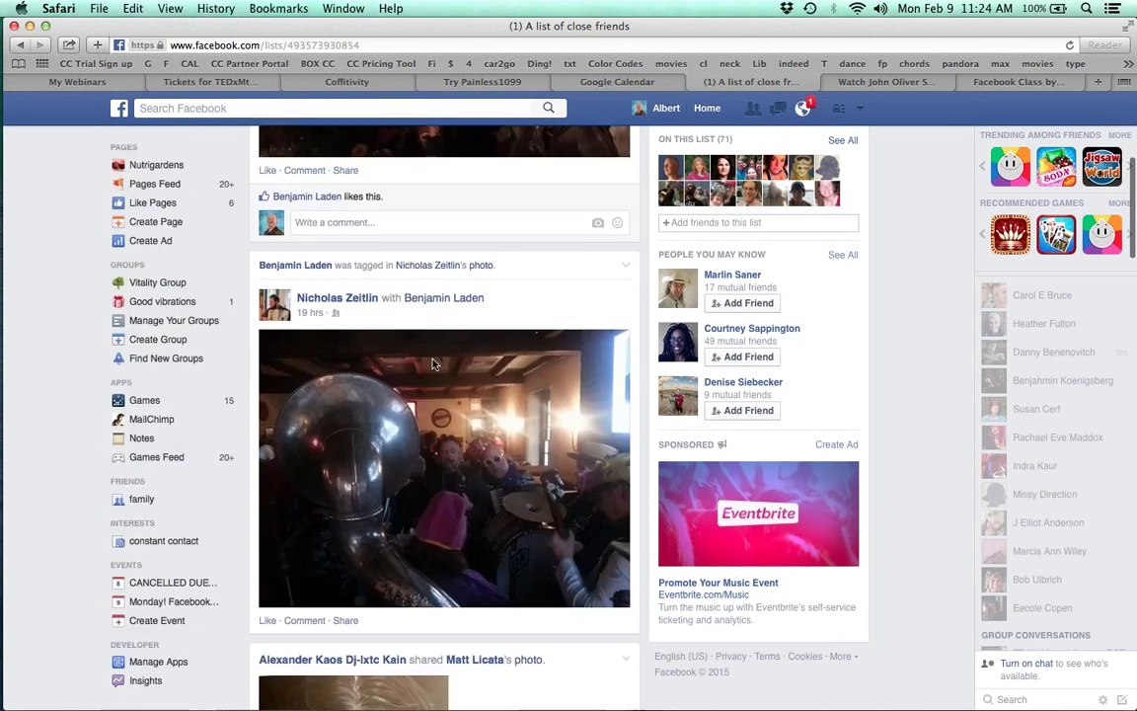
scroll(432, 364, "up", 4)
scroll(432, 364, "down", 2)
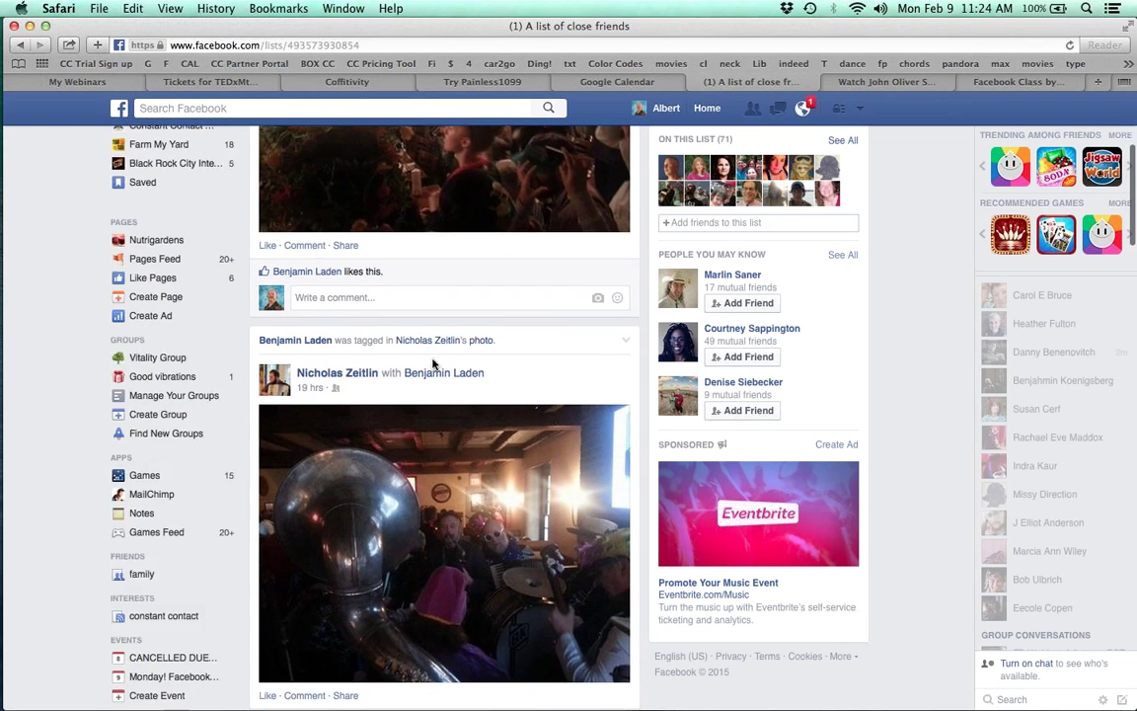
scroll(432, 365, "down", 2)
scroll(433, 366, "down", 3)
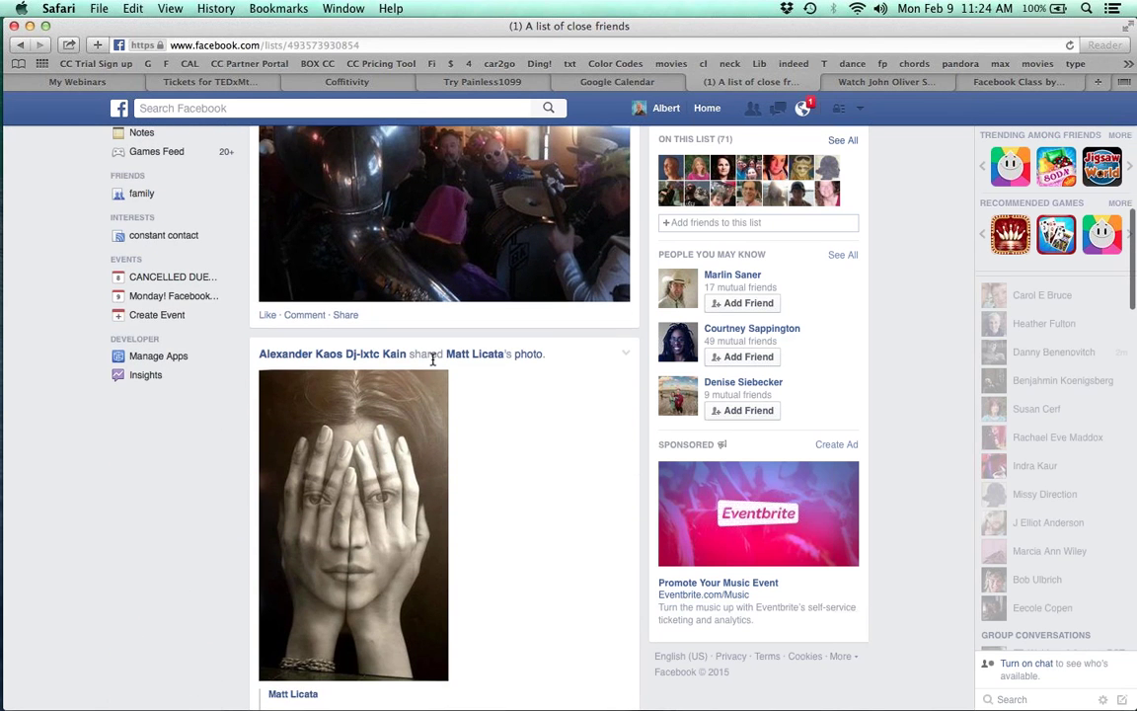
scroll(432, 360, "down", 1)
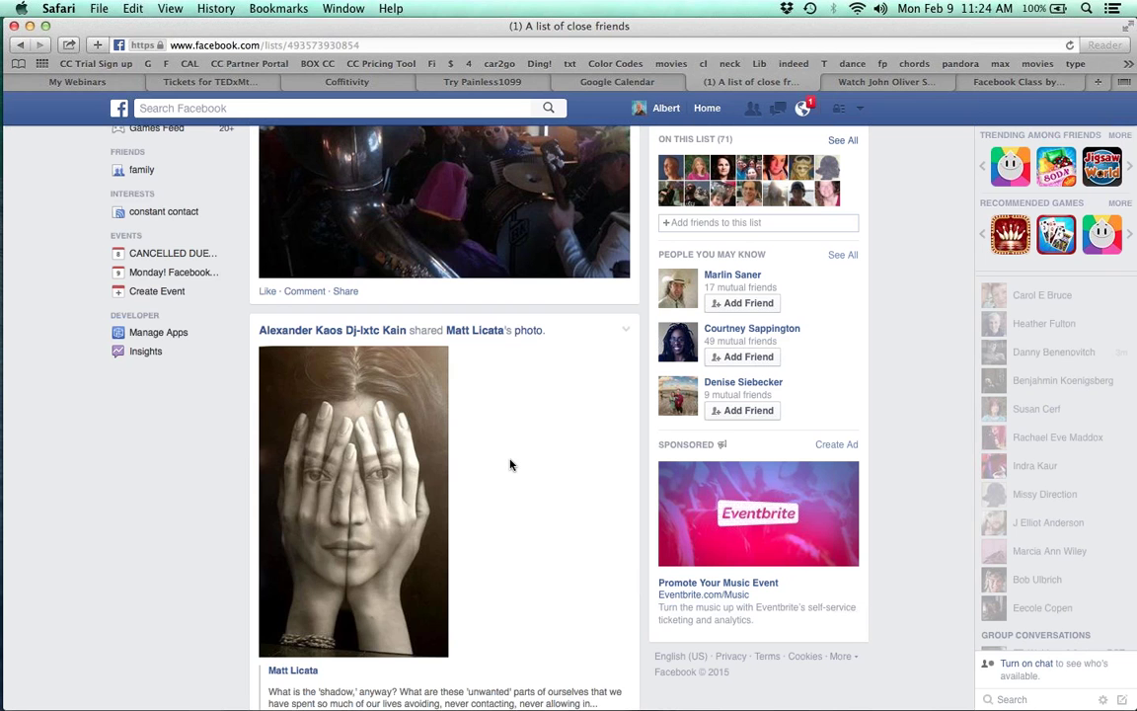
scroll(510, 465, "up", 5)
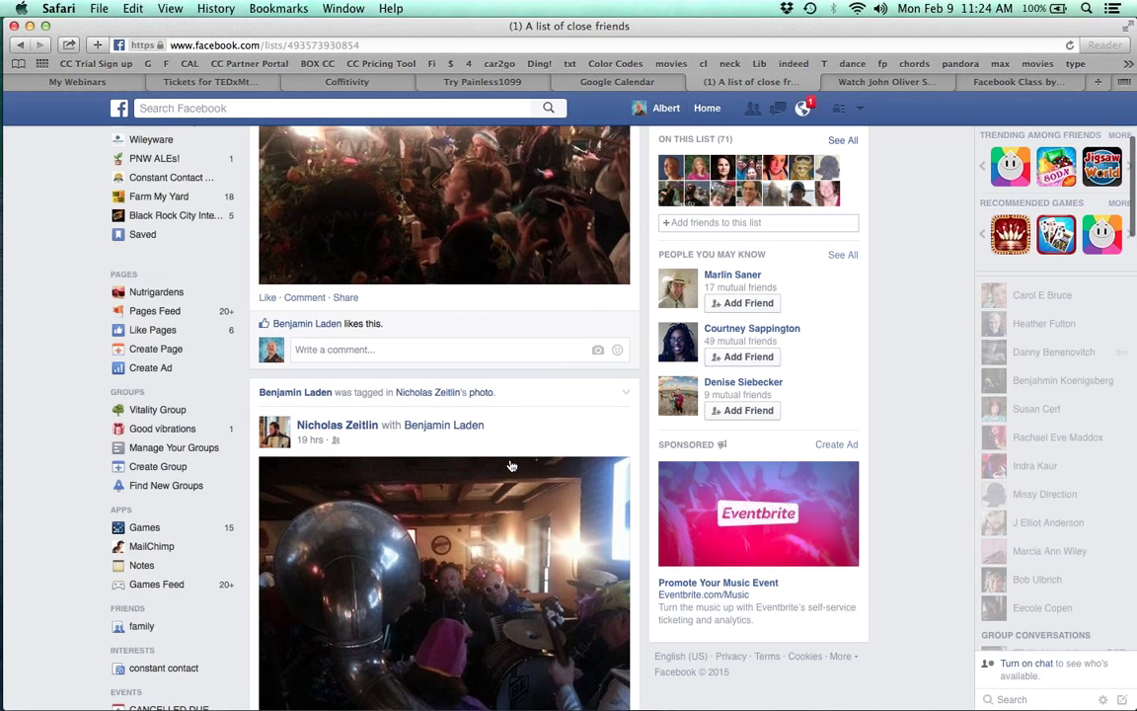
scroll(511, 465, "up", 3)
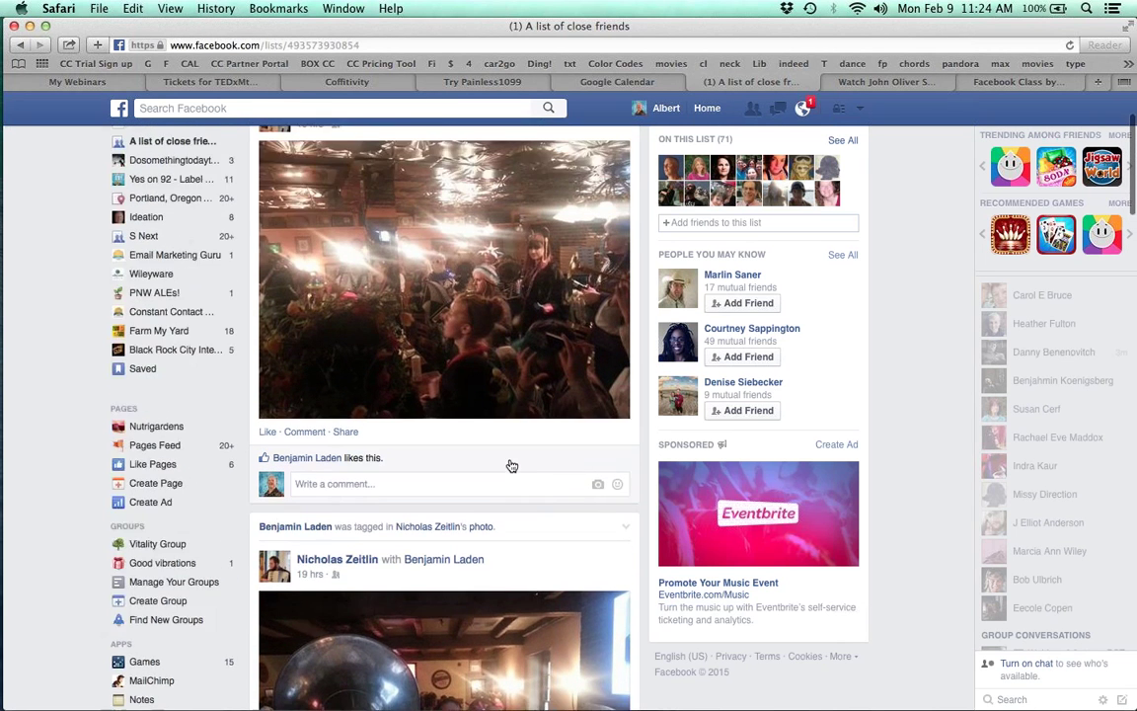
scroll(510, 465, "up", 1)
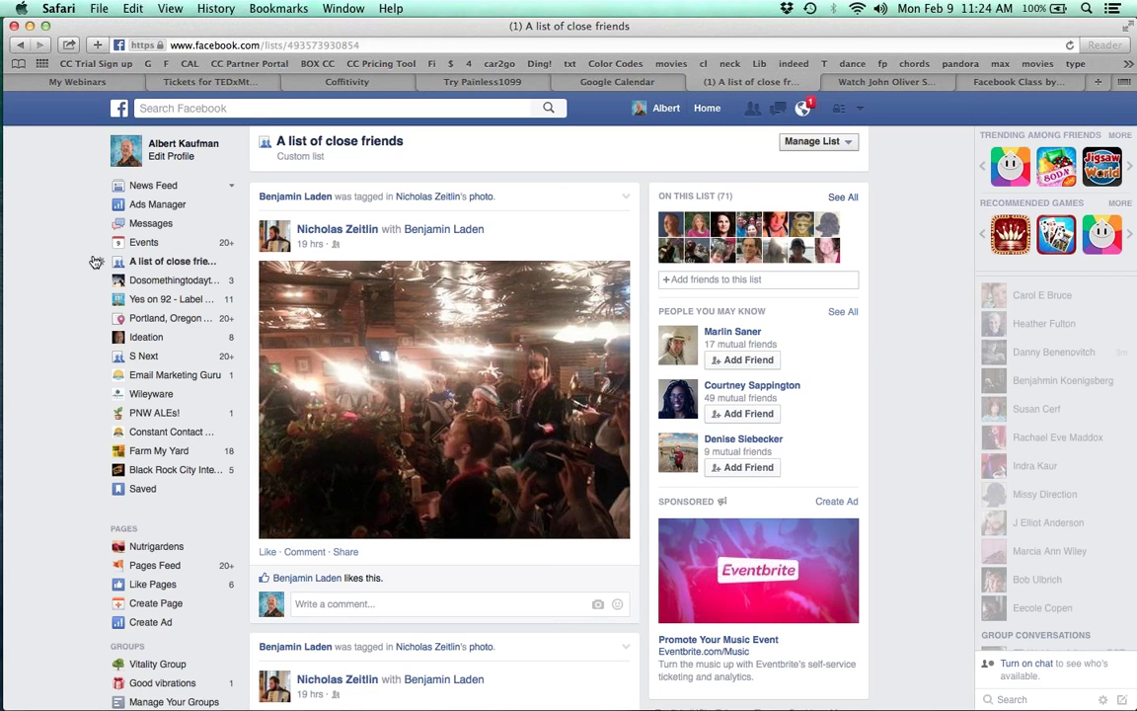
Add the suggested friend to the close friends list, bringing it to 72 members
left_click(690, 278)
type("dosomethingtodayto")
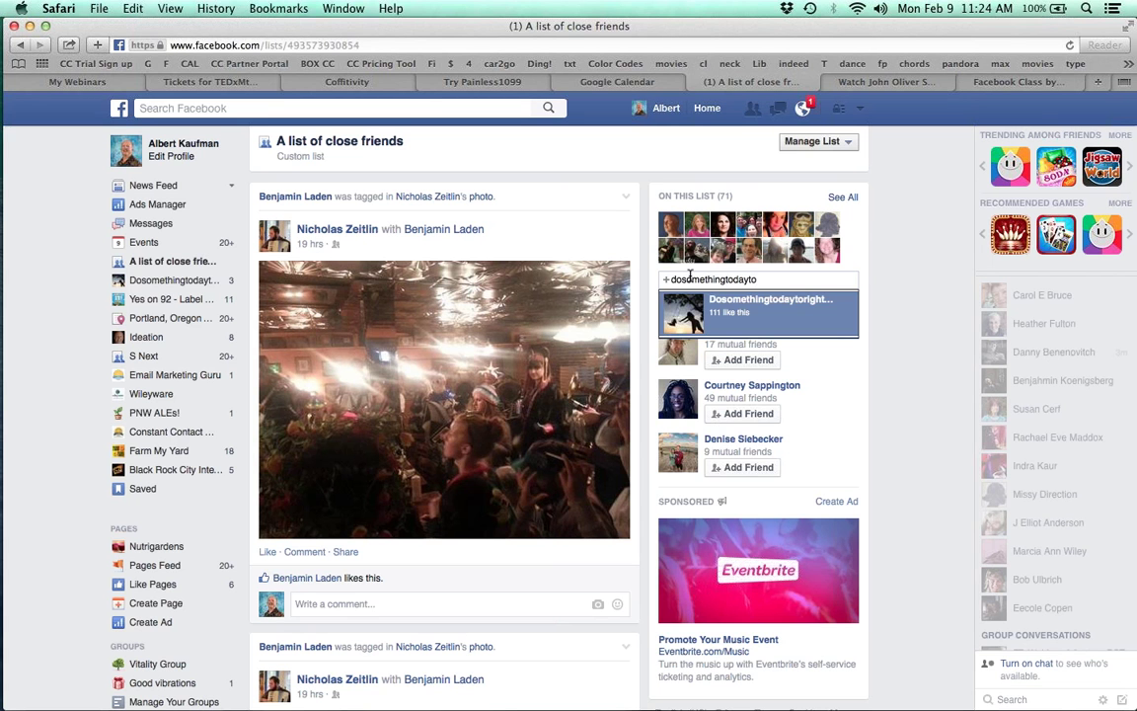
left_click(736, 312)
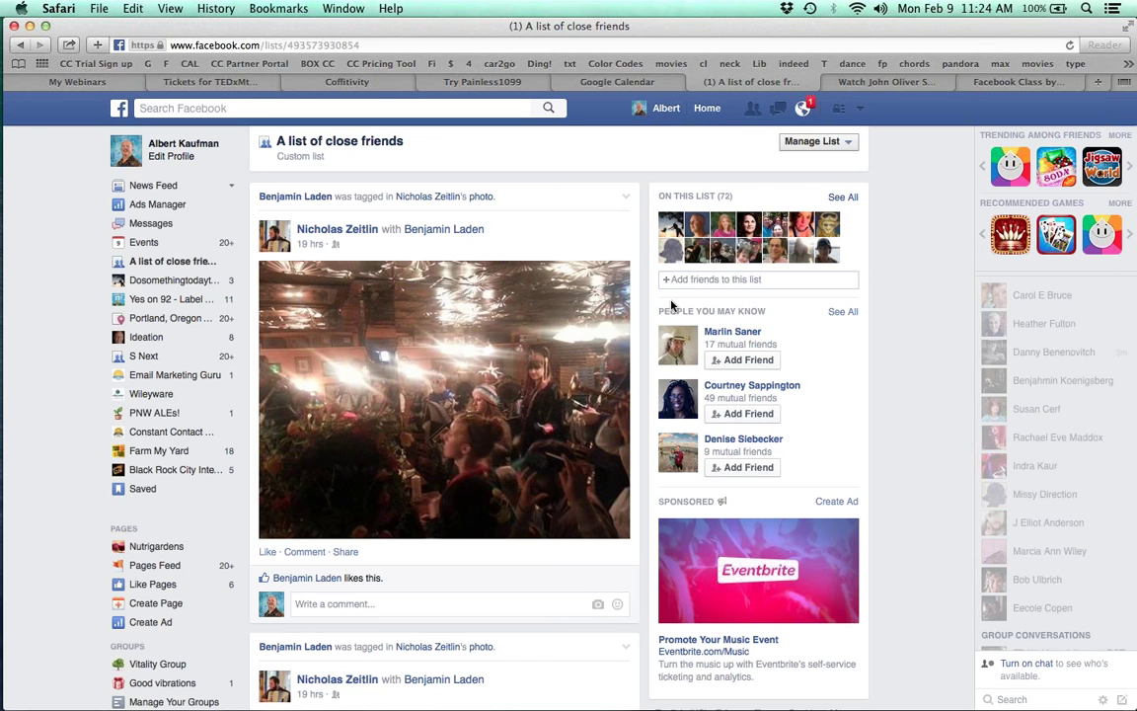
scroll(418, 230, "down", 2)
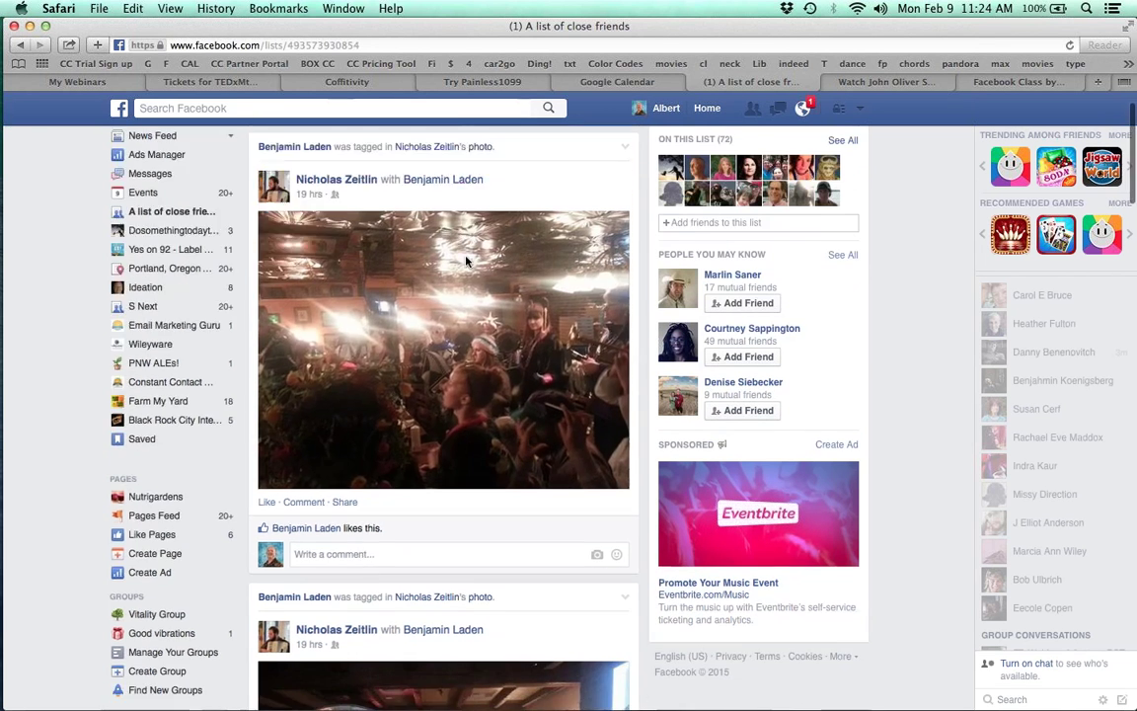
scroll(468, 263, "up", 2)
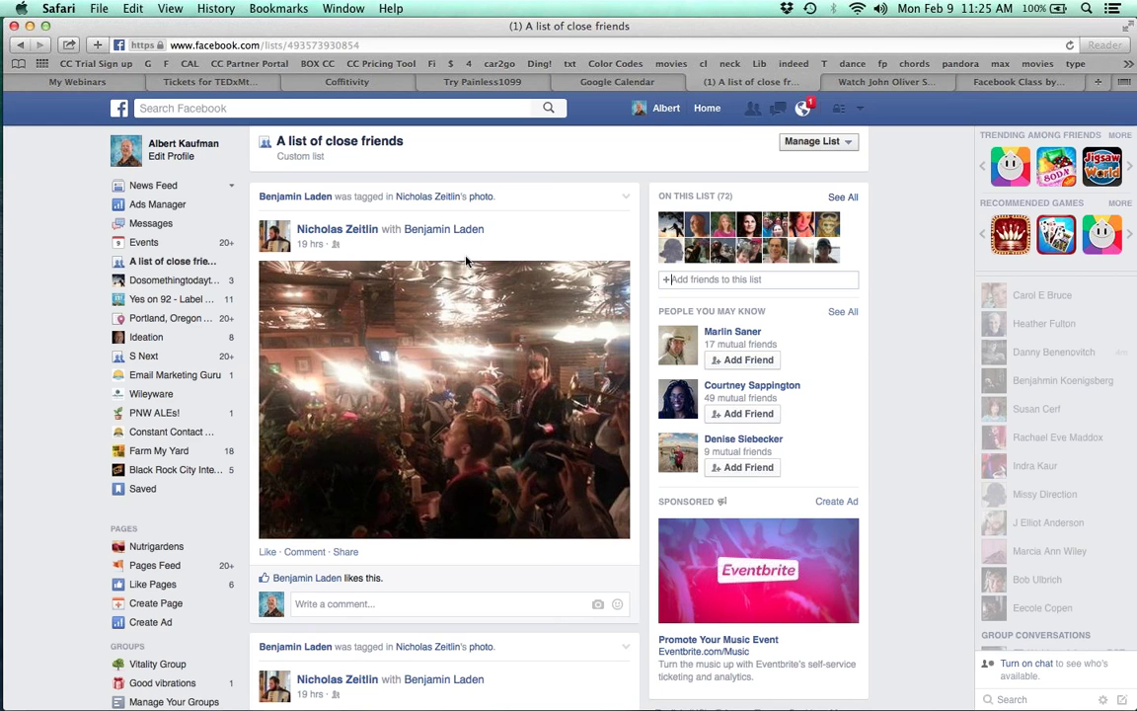
Open the webinar post, webinar event and other notifications each in a new tab
left_click(802, 110)
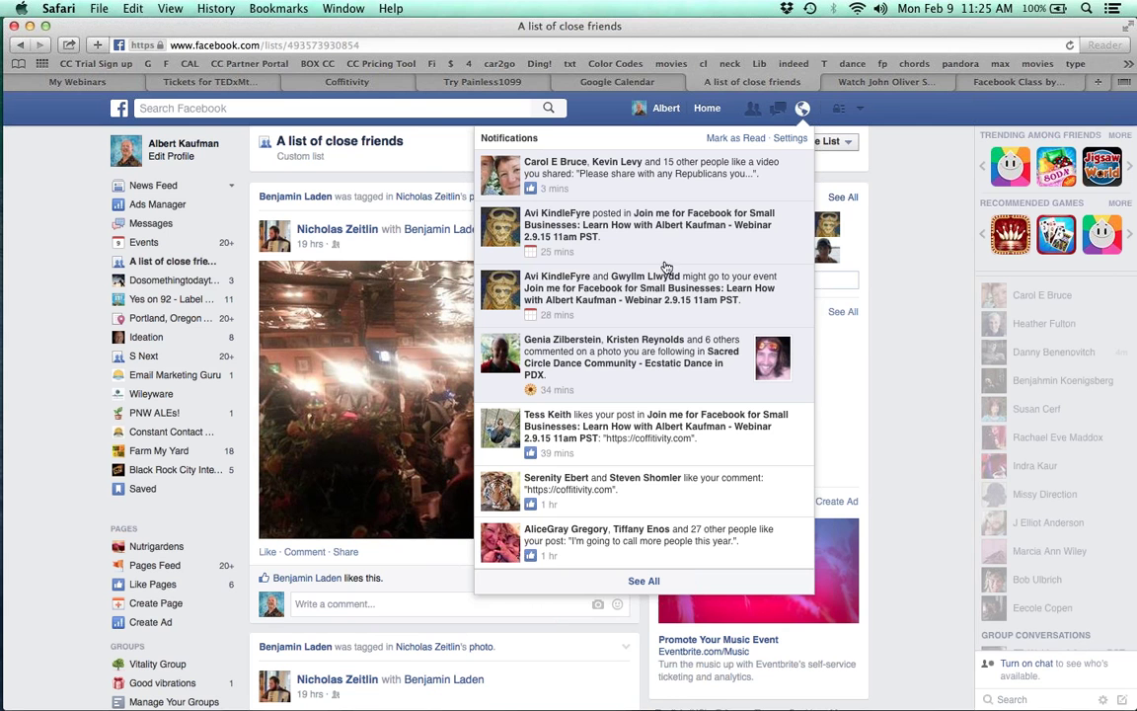
left_click(639, 294, "super")
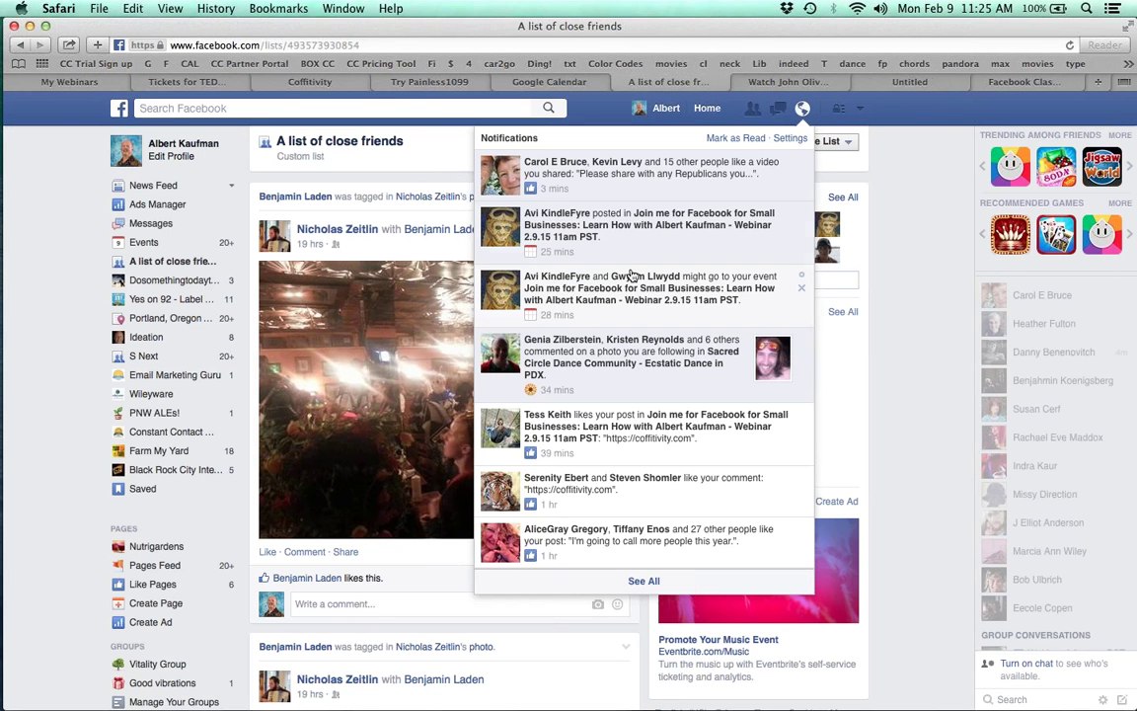
left_click(652, 217, "super")
left_click(626, 175, "super")
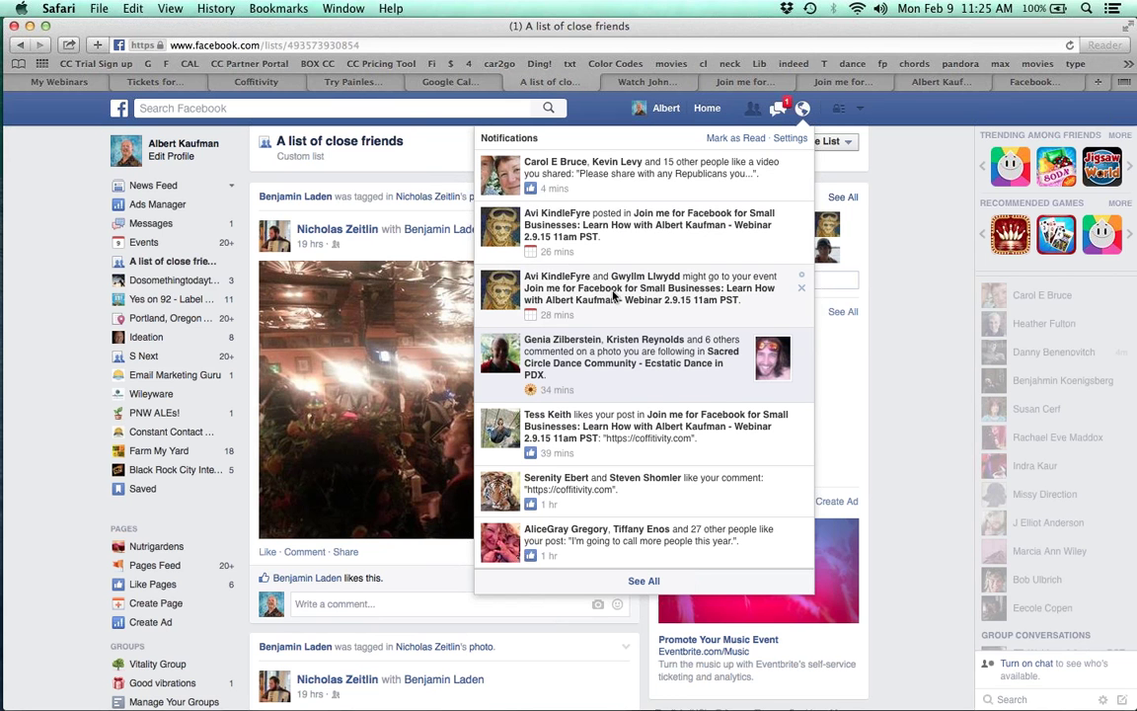
scroll(602, 365, "down", 5)
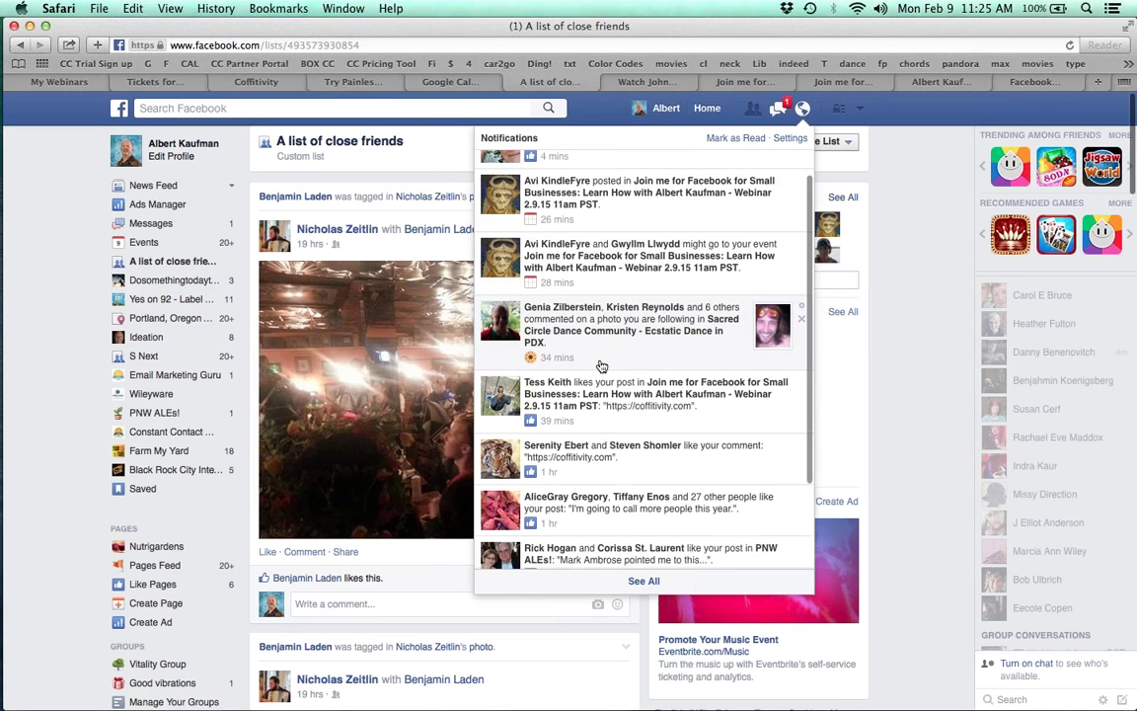
scroll(602, 365, "down", 5)
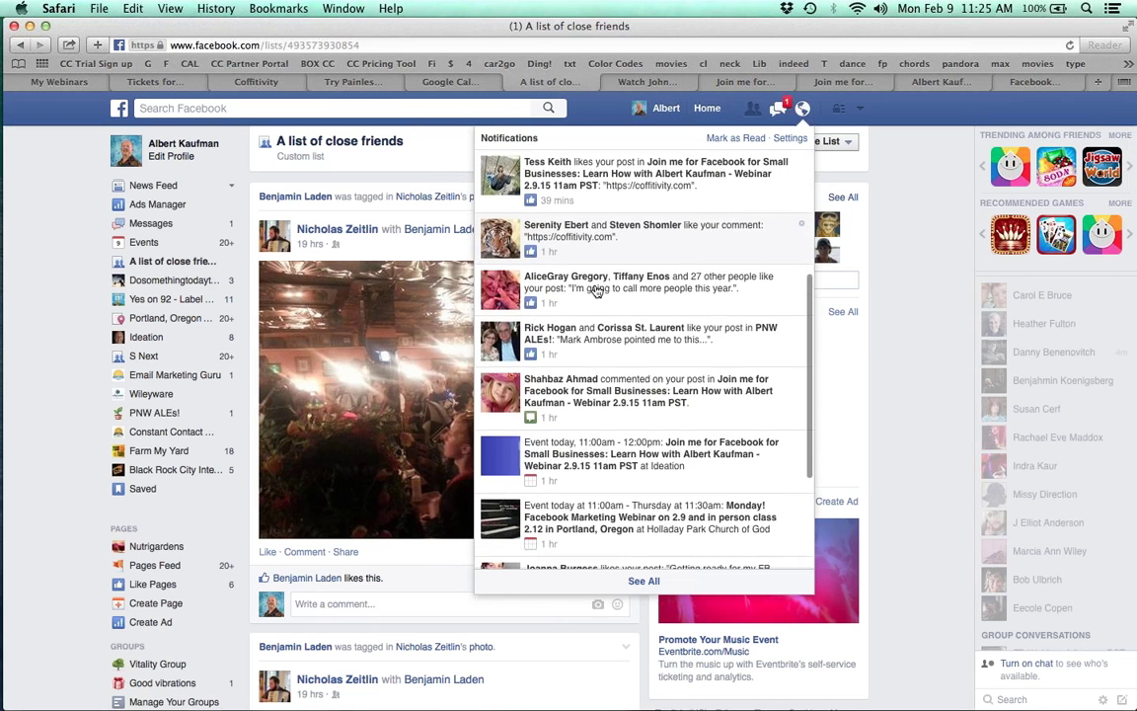
left_click(586, 193, "super")
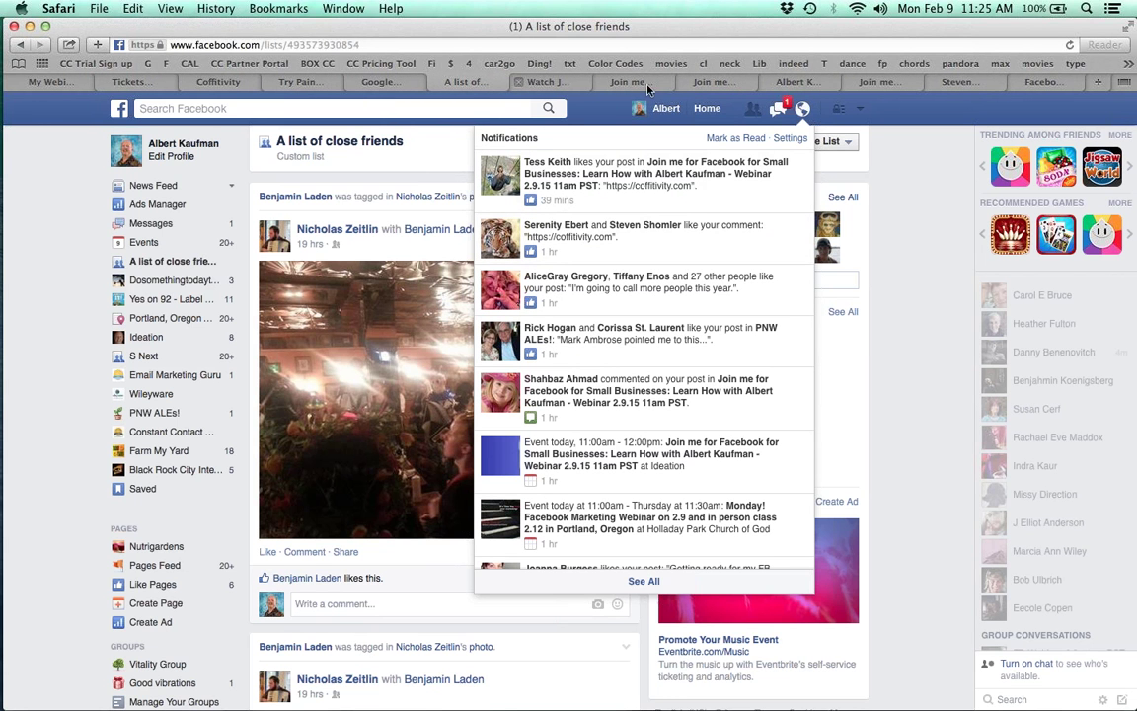
Close the John Oliver article tab and the duplicate webinar event tab
left_click(520, 83)
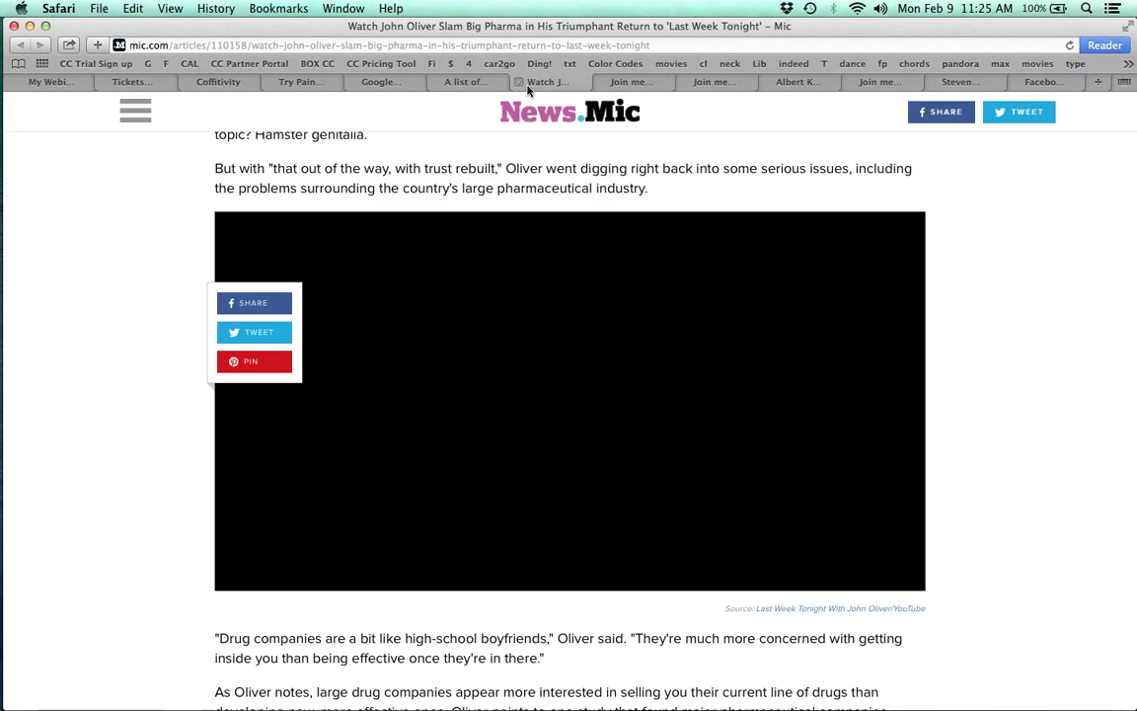
left_click(519, 83)
left_click(435, 80)
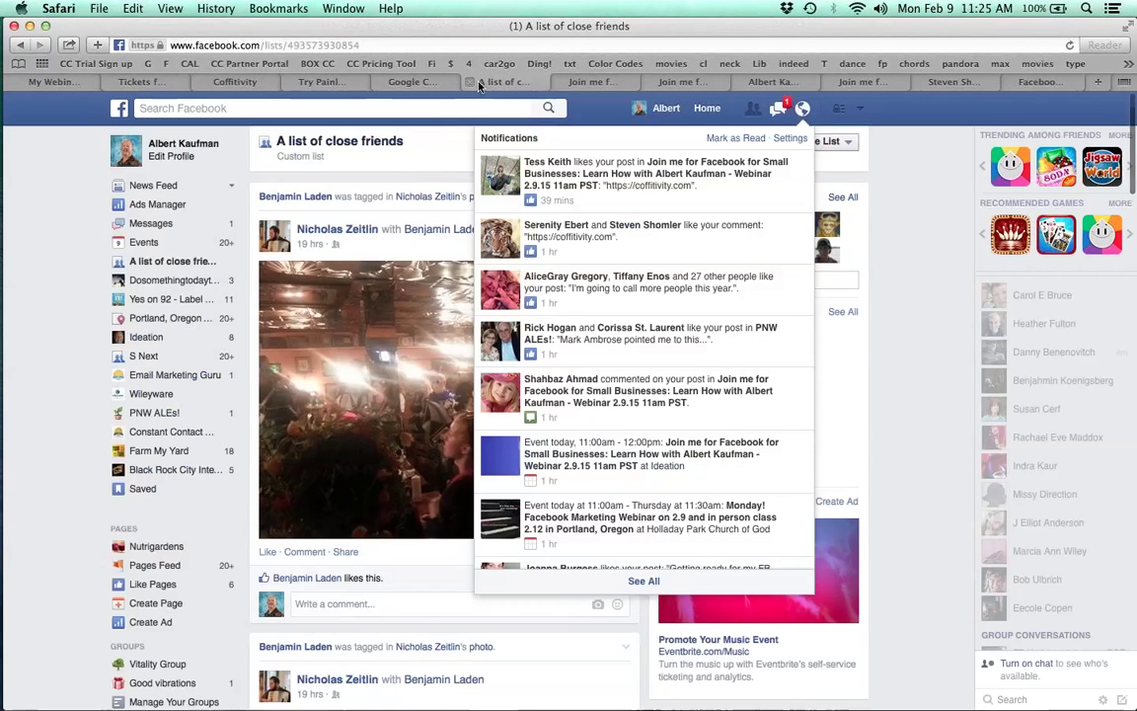
left_click(379, 122)
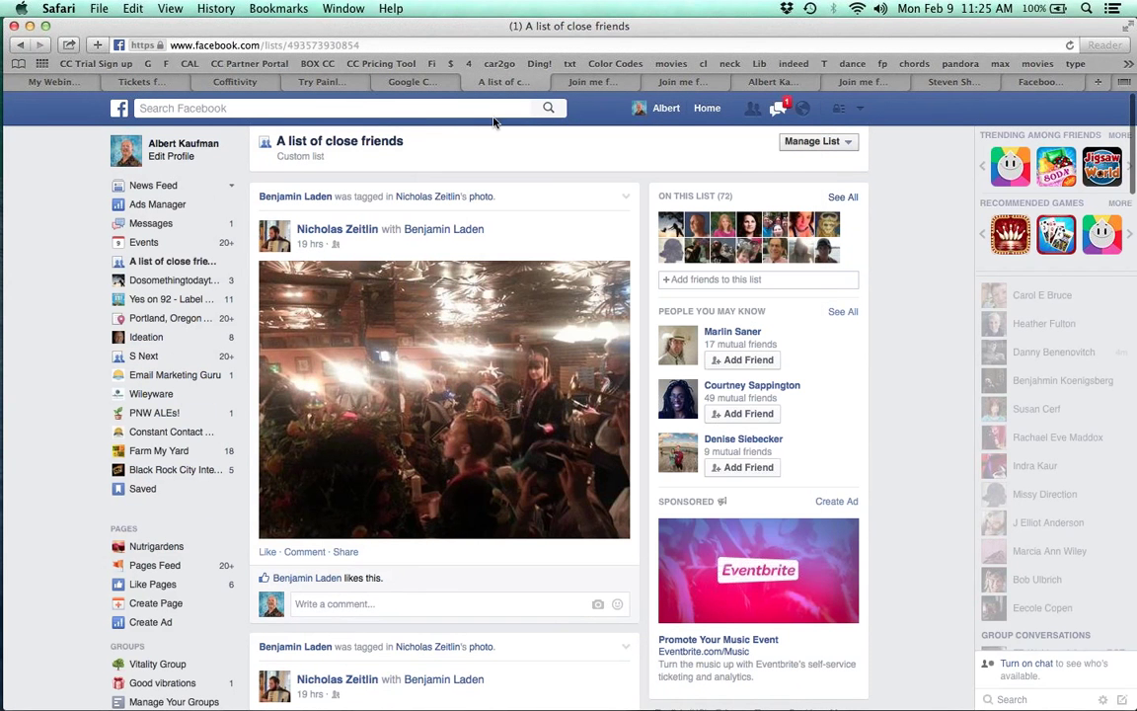
left_click(588, 87)
left_click(559, 85)
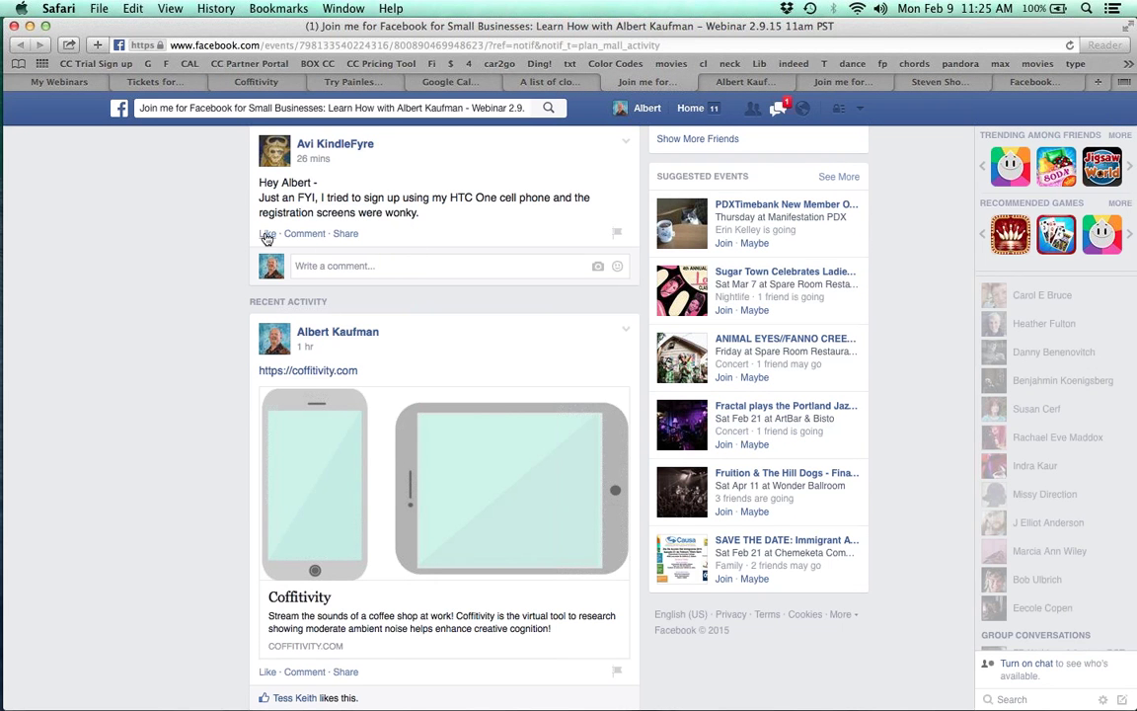
Reply 'thanks!' to the comment about the wonky registration screens
right_click(311, 264)
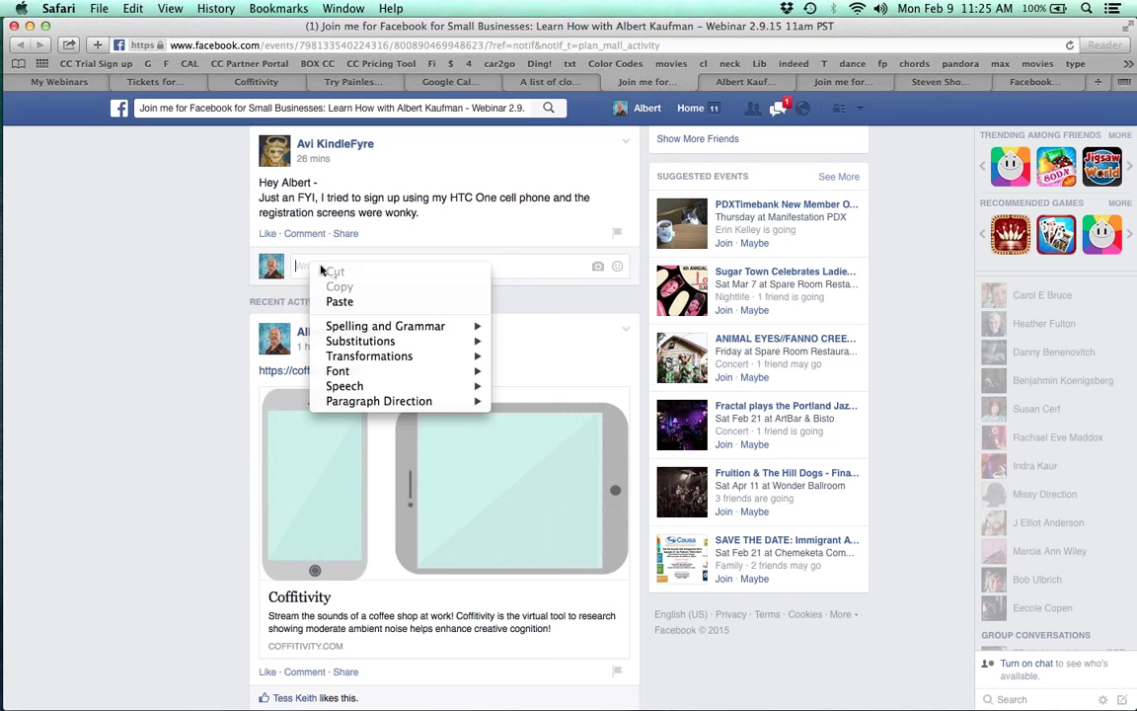
key("Escape")
type("thanks!")
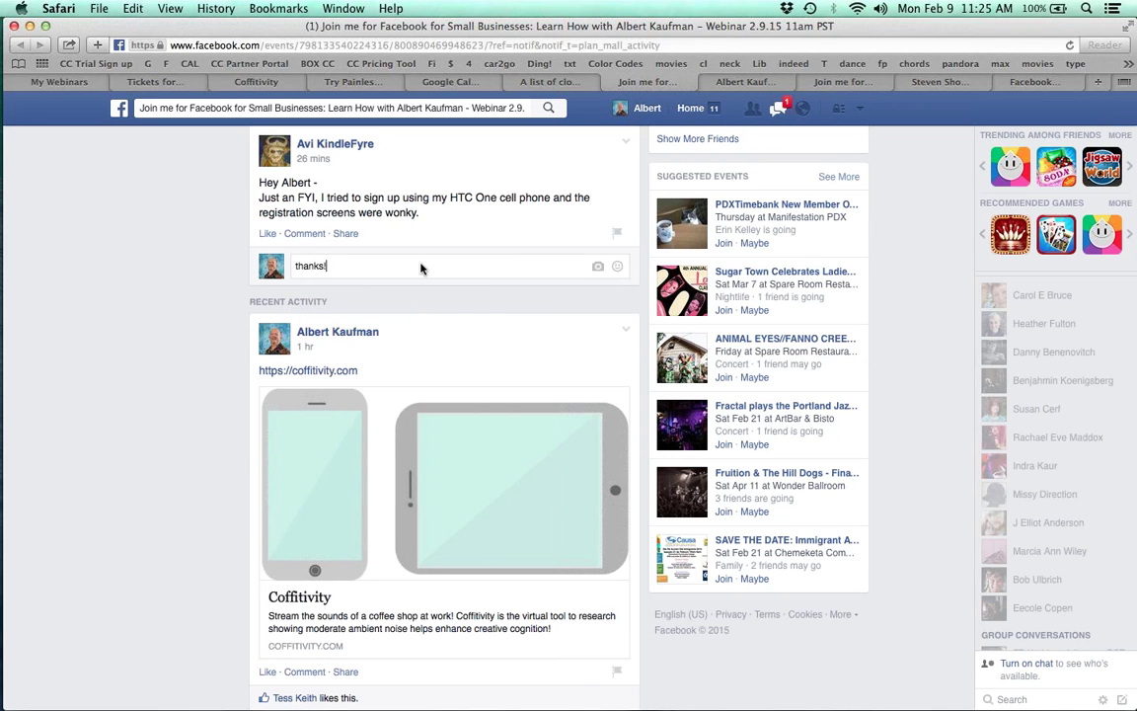
key("Return")
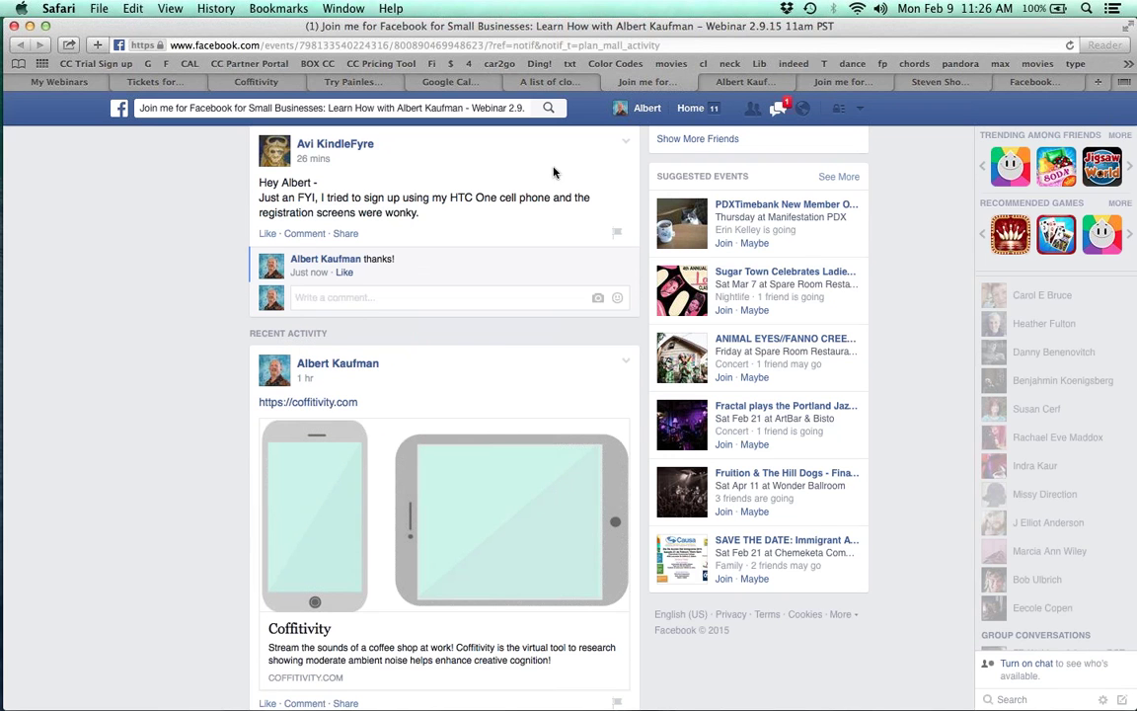
Close the leftover webinar, video and notification tabs and switch to the Facebook class outline
left_click(609, 83)
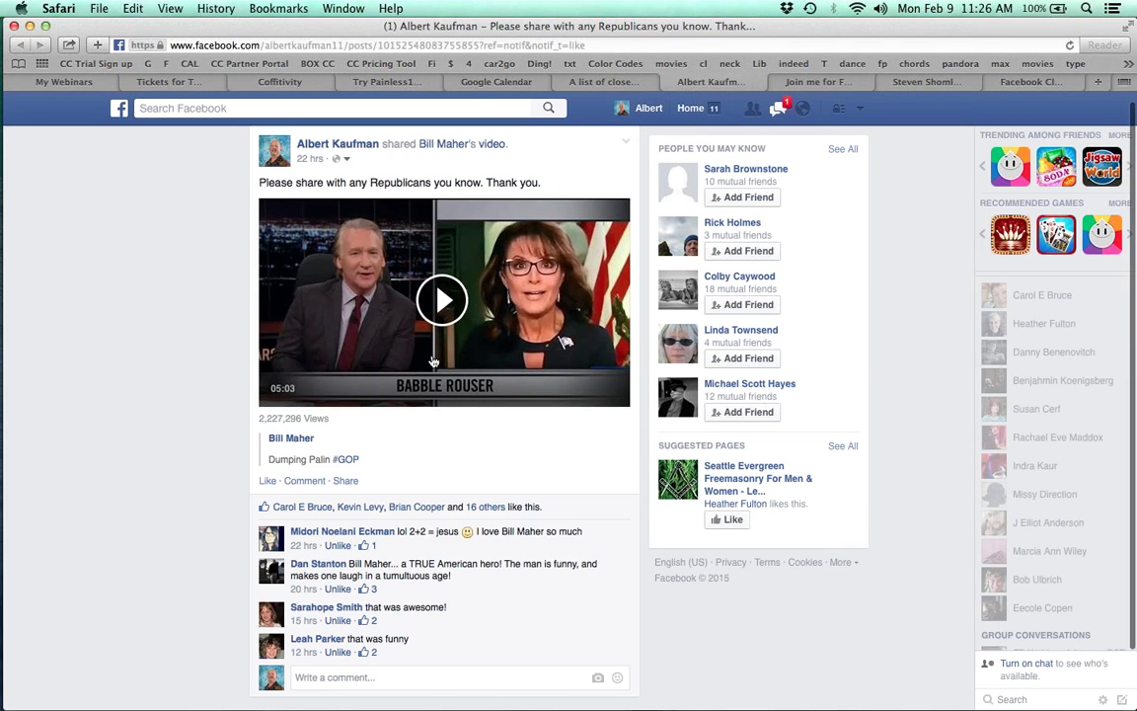
scroll(414, 566, "up", 1)
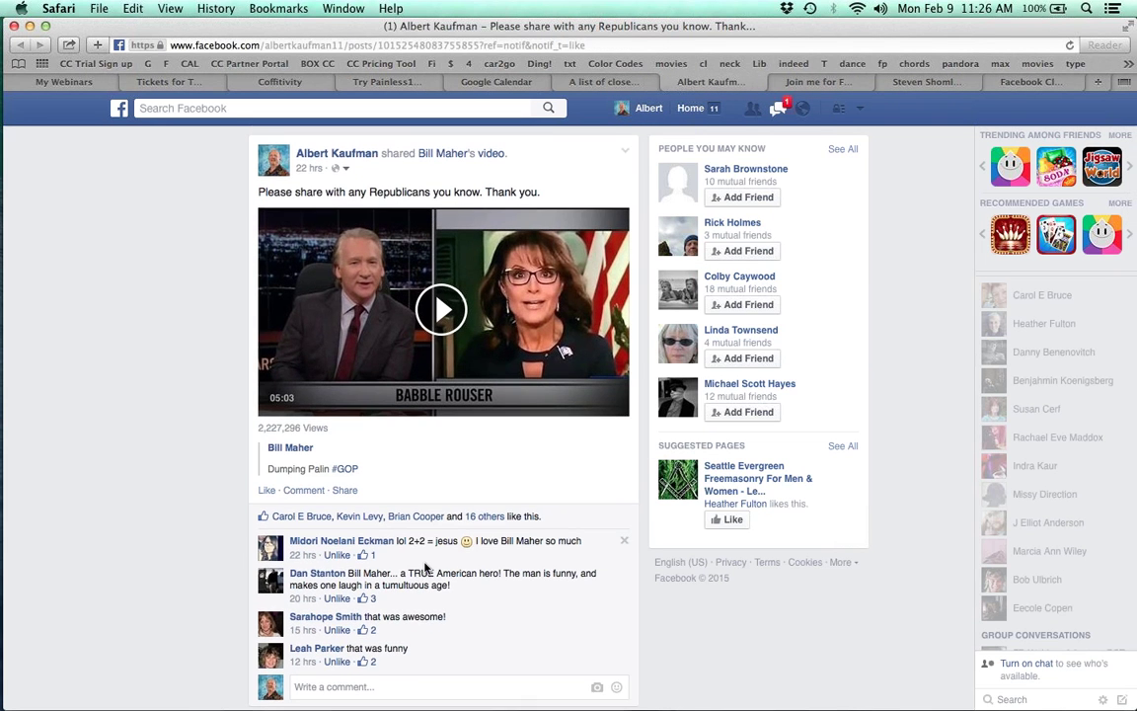
left_click(669, 84)
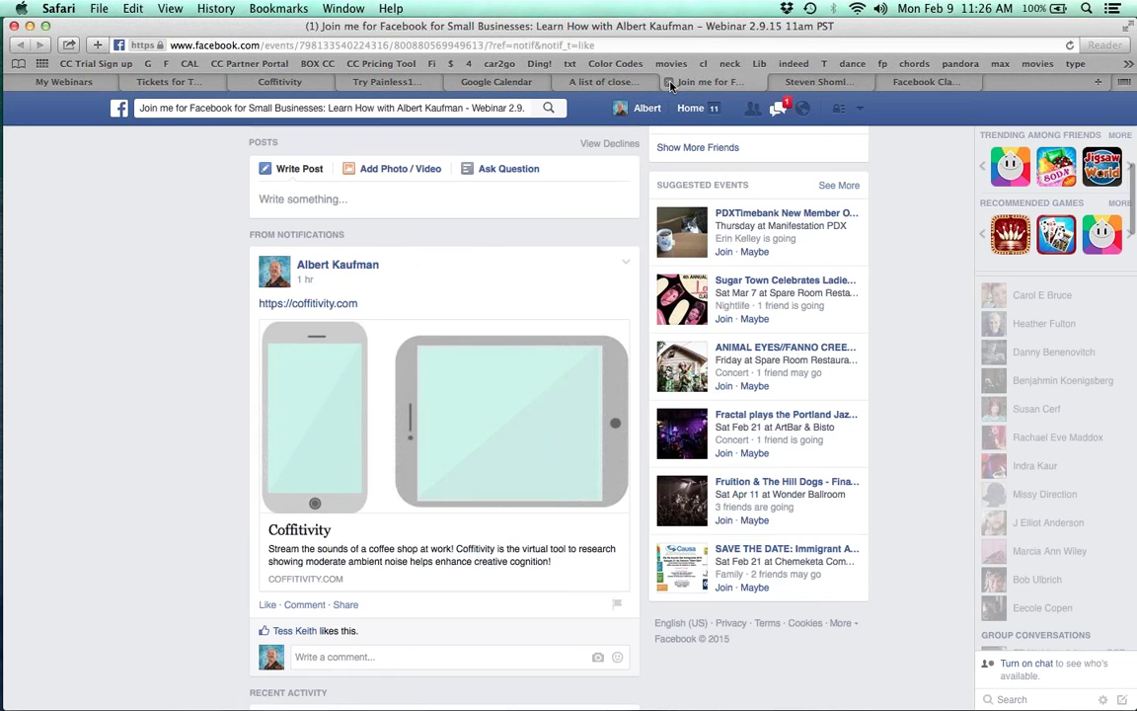
left_click(669, 84)
left_click(669, 84)
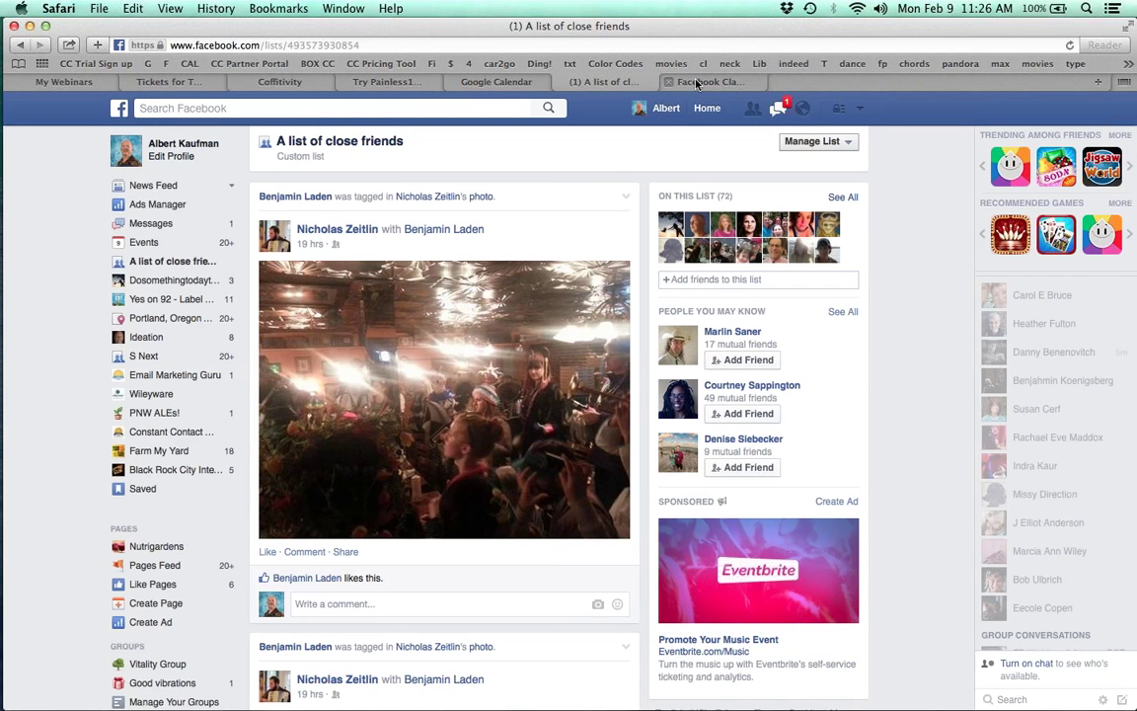
left_click(696, 84)
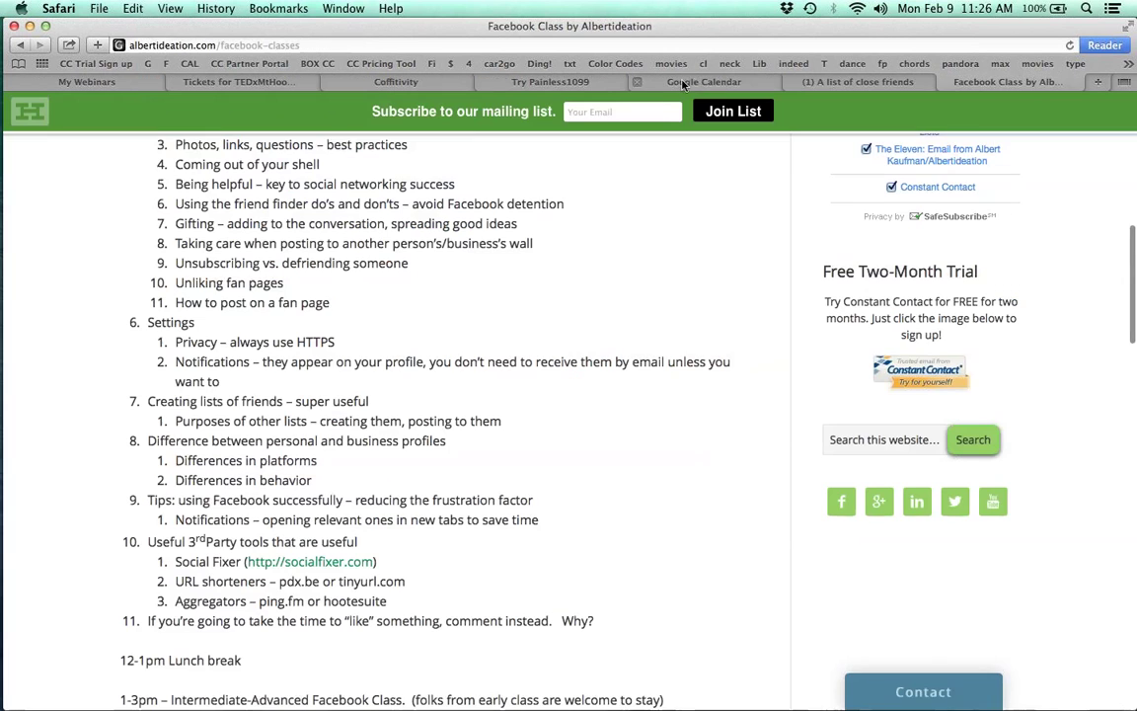
Close the 'Facebook Class by Albertideation' tab to return to the close friends list
left_click(946, 83)
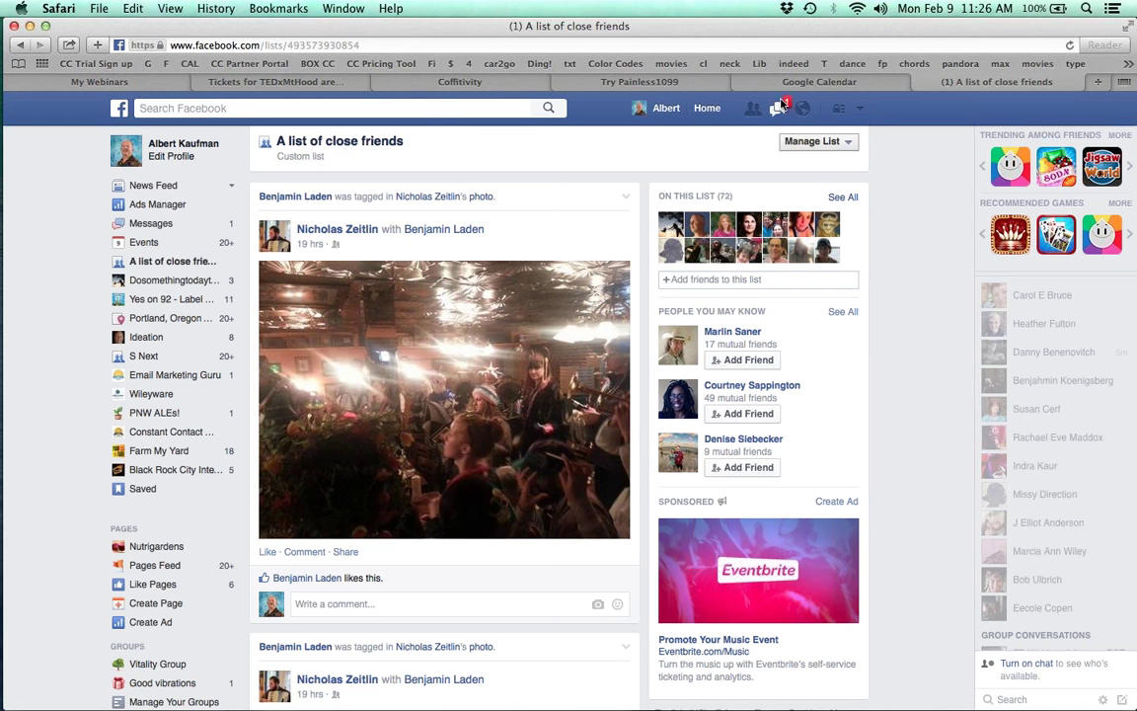
Check and dismiss the Messages inbox, then open the Ideation page from the sidebar
left_click(781, 105)
left_click(781, 105)
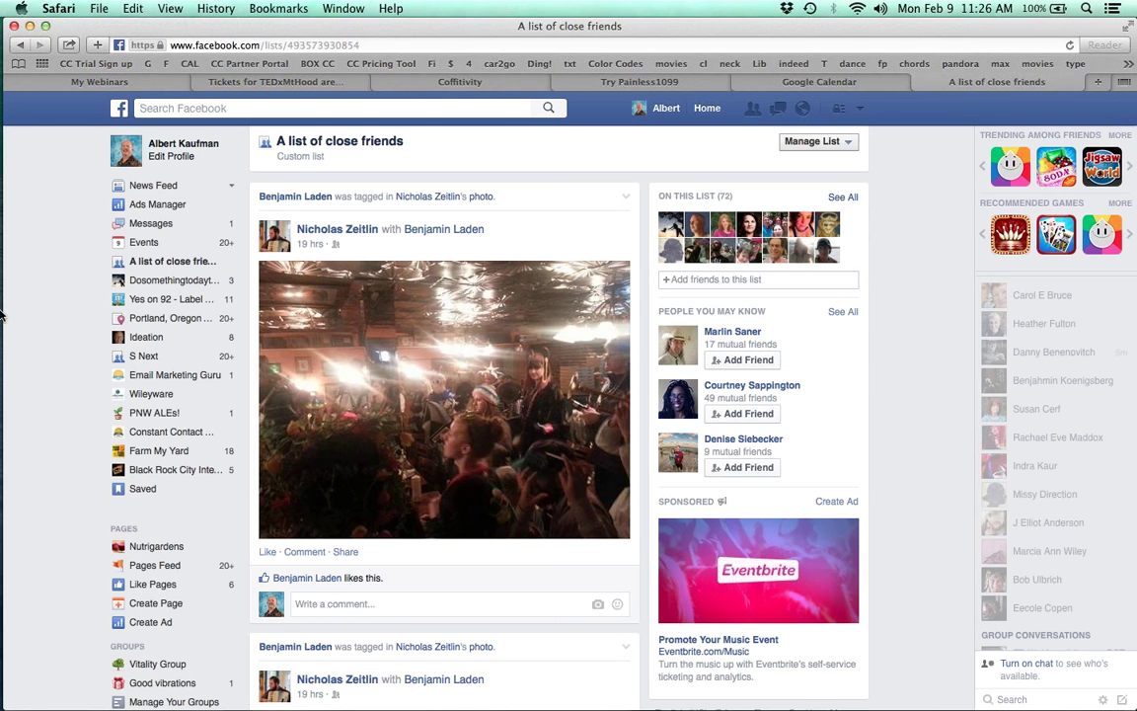
mouse_move(2, 314)
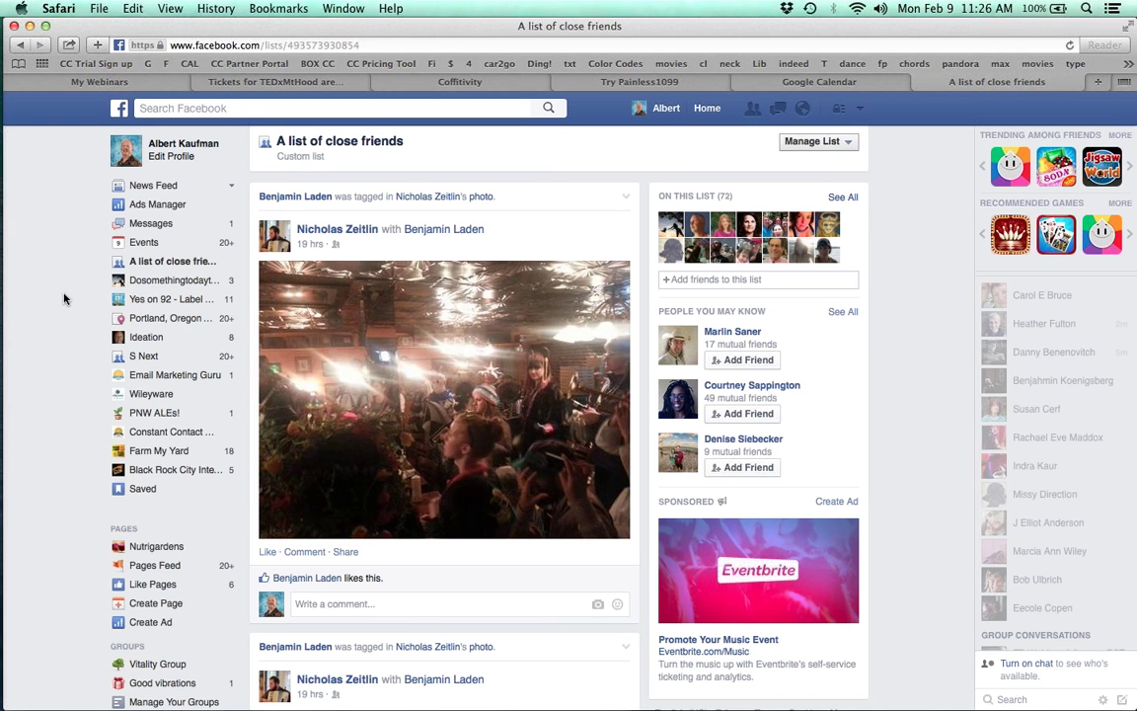
left_click(143, 338)
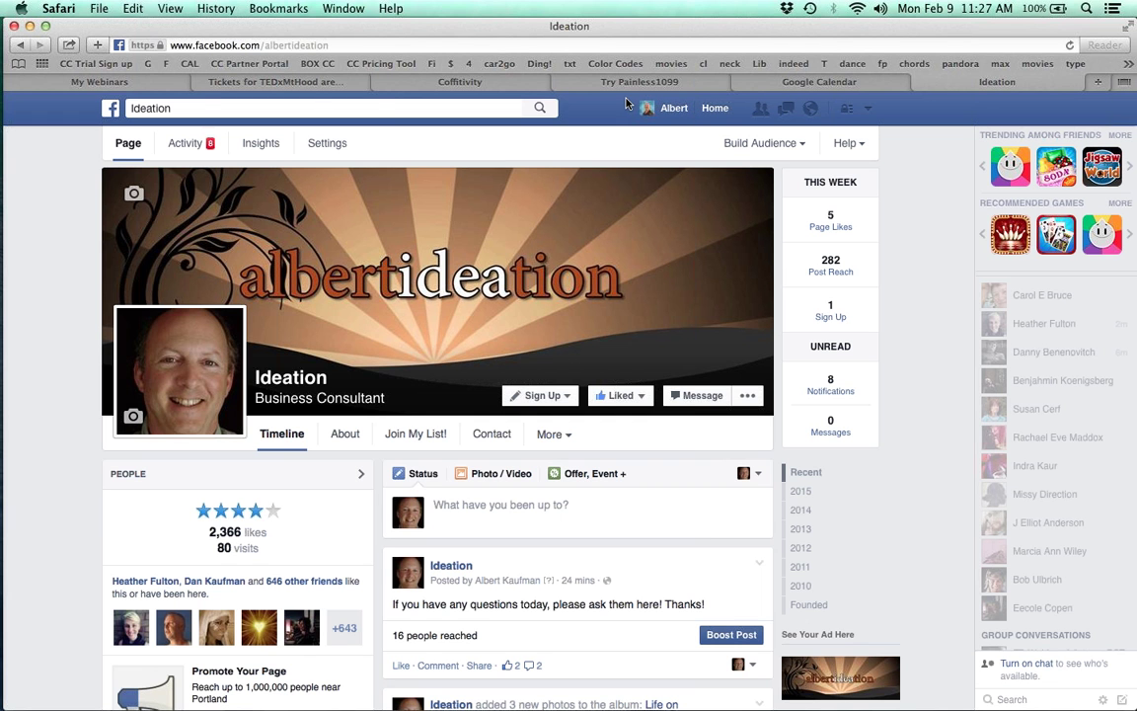
Switch to the Ideation page from the account menu and expand the questions post's comments
left_click(870, 108)
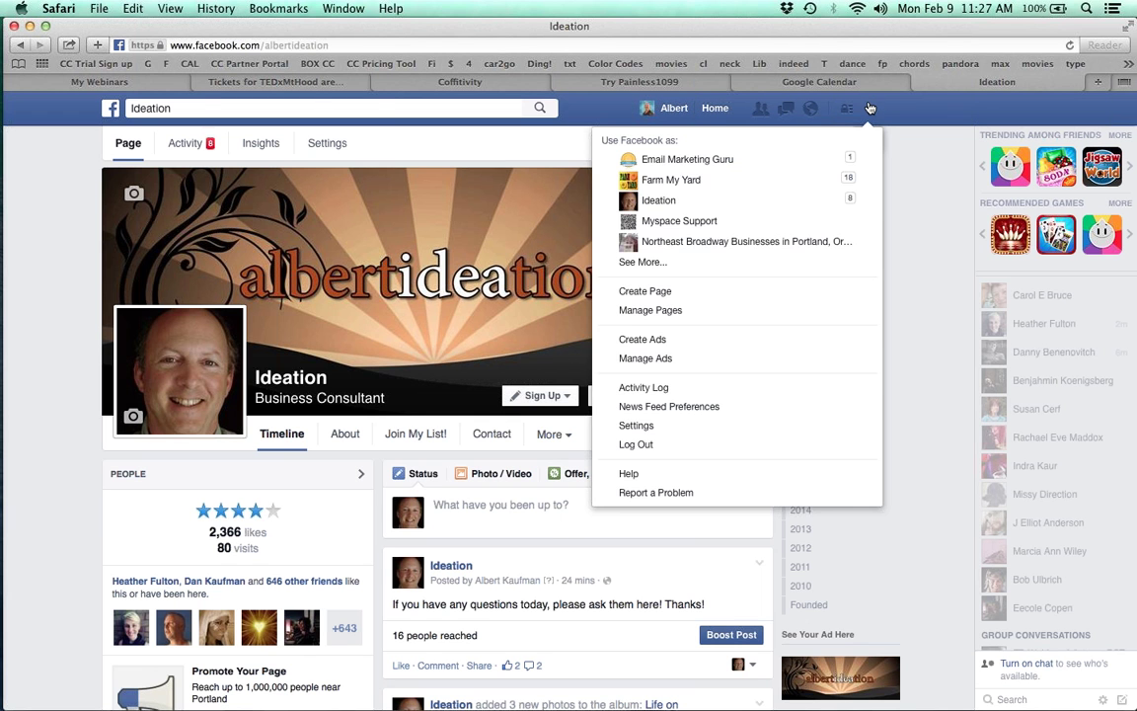
left_click(769, 201)
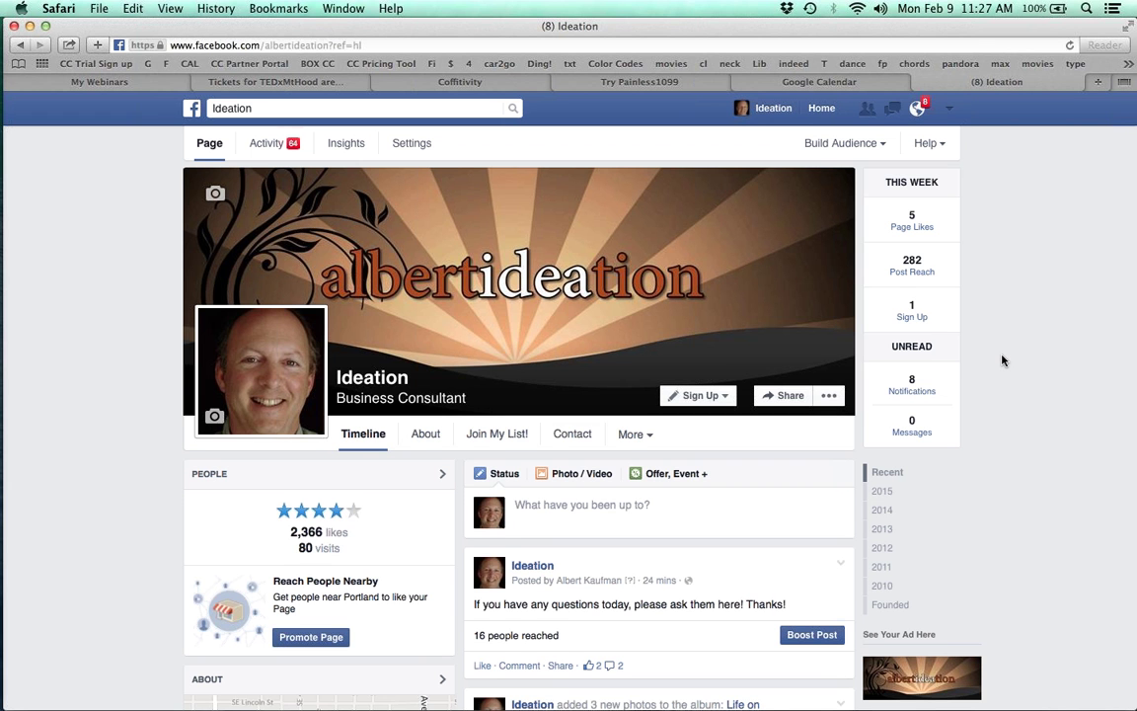
scroll(1002, 360, "down", 3)
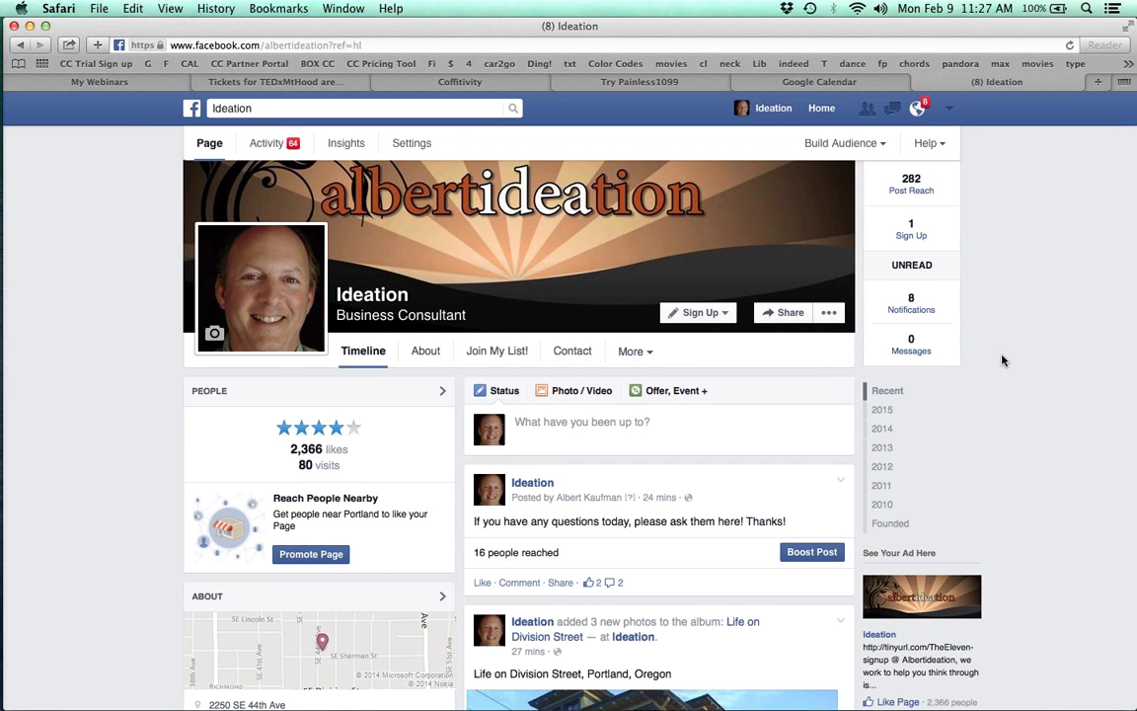
scroll(1003, 360, "up", 1)
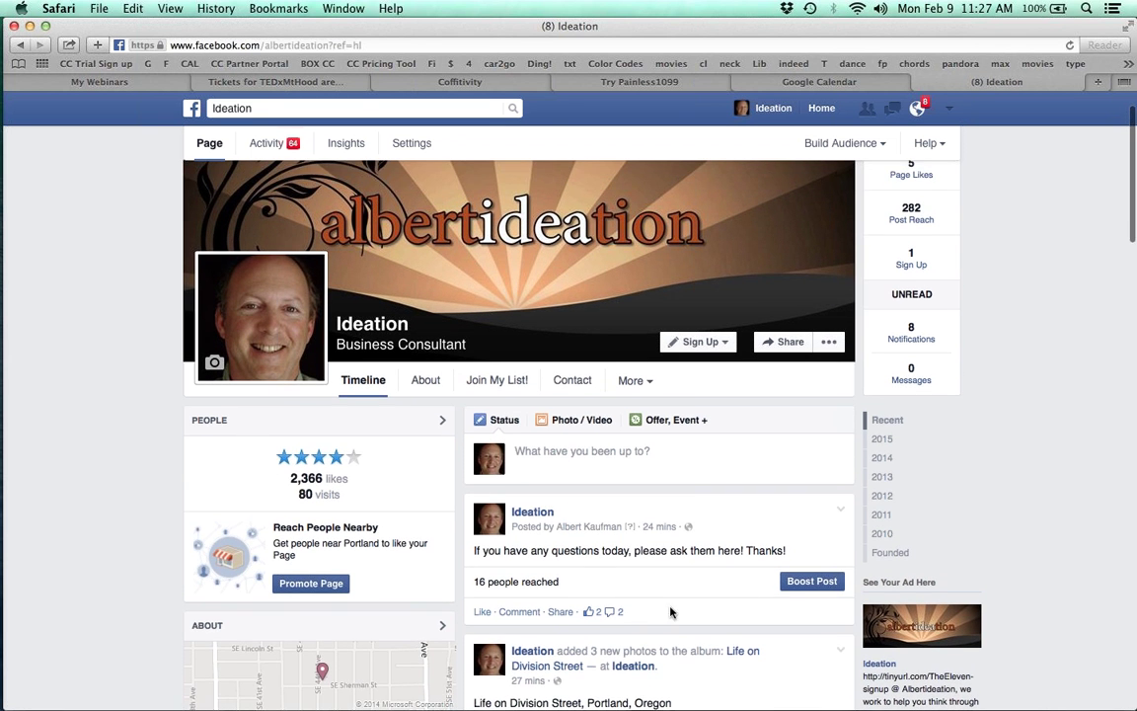
left_click(609, 617)
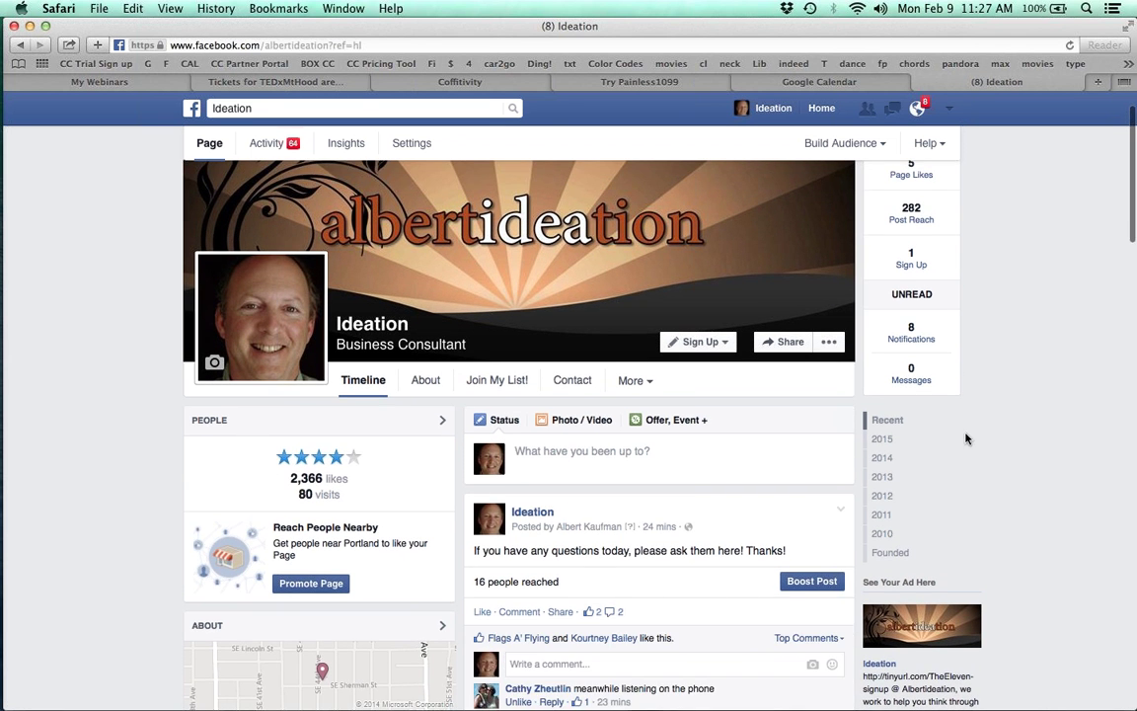
scroll(965, 436, "down", 4)
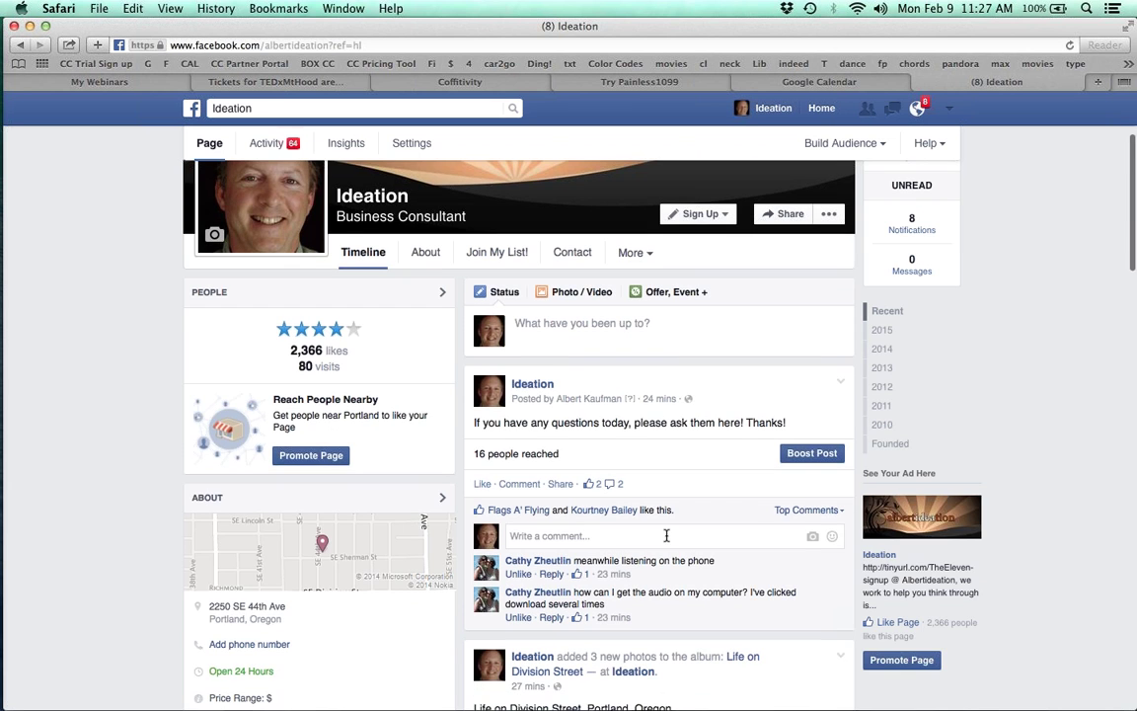
left_click(543, 562)
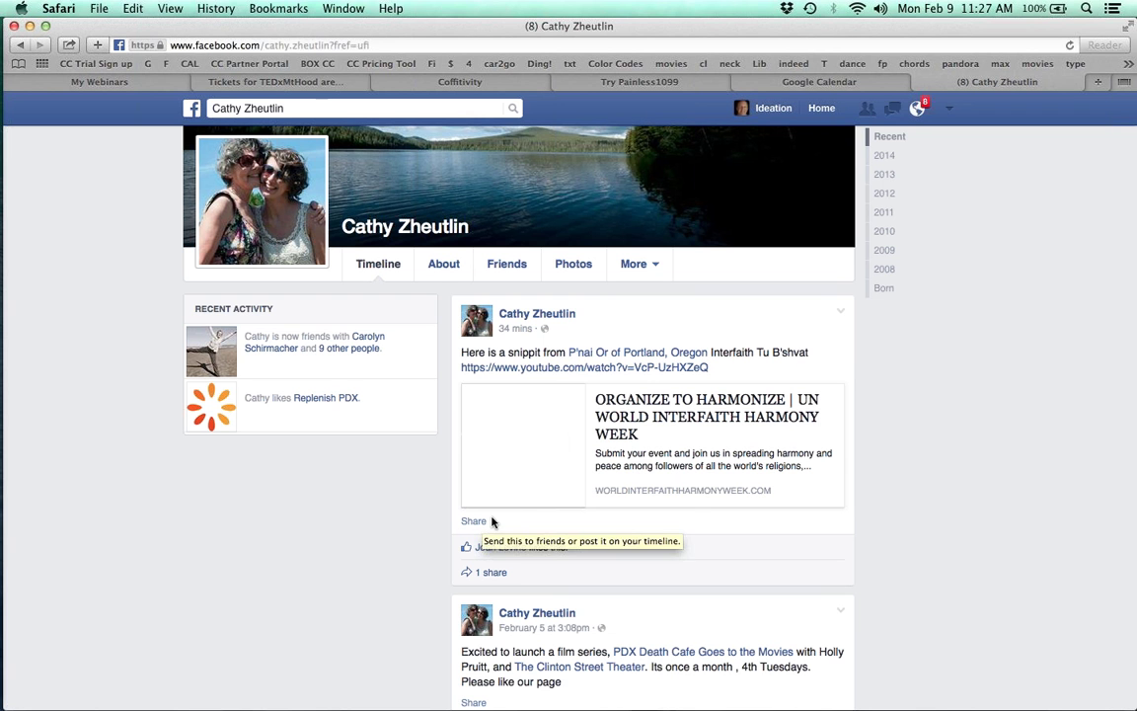
left_click(20, 44)
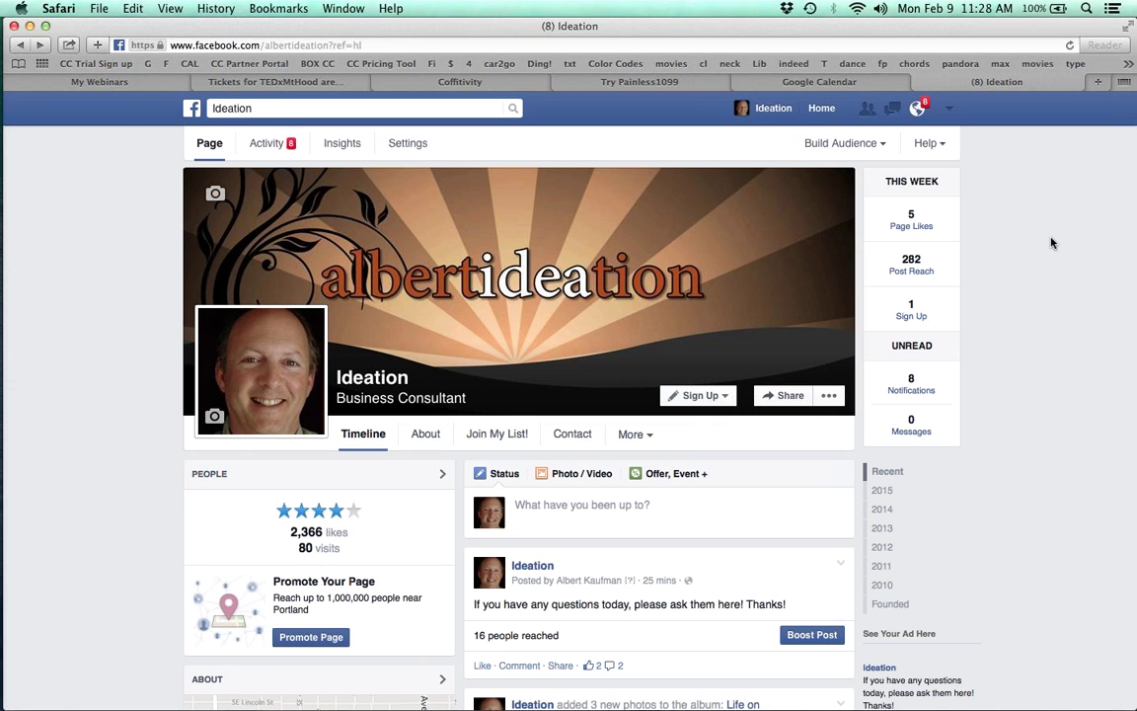
Reorder tabs to put Connect With Us after Join My List!, save, and return to Timeline
left_click(636, 436)
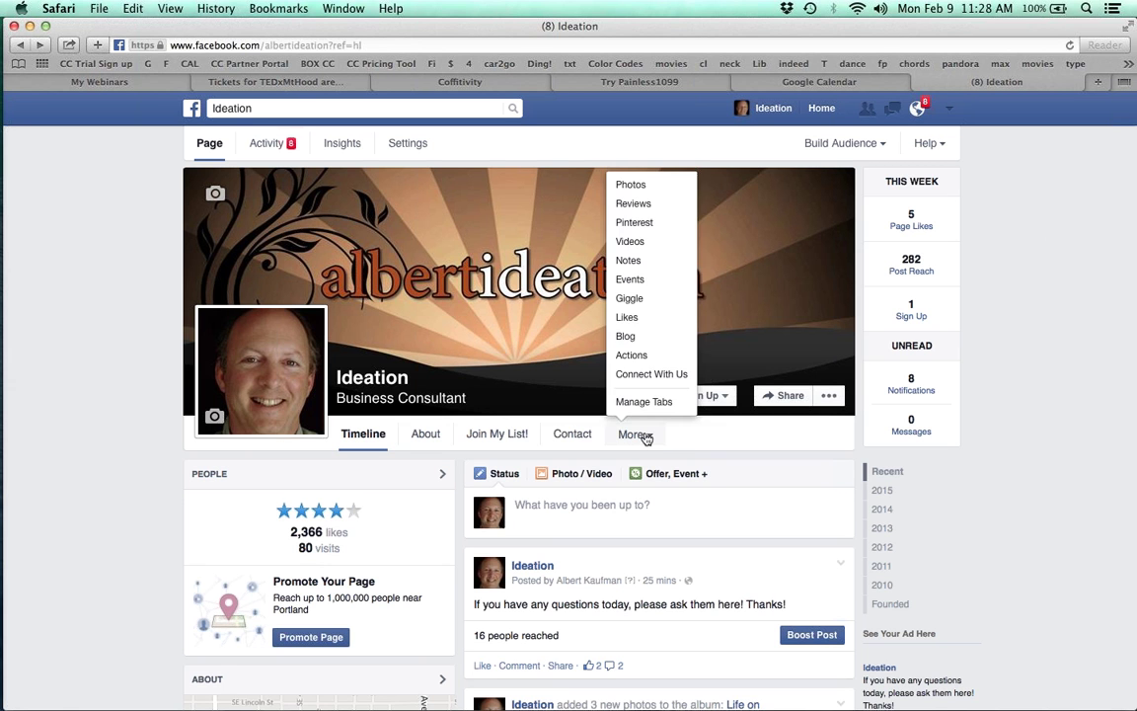
left_click(626, 317)
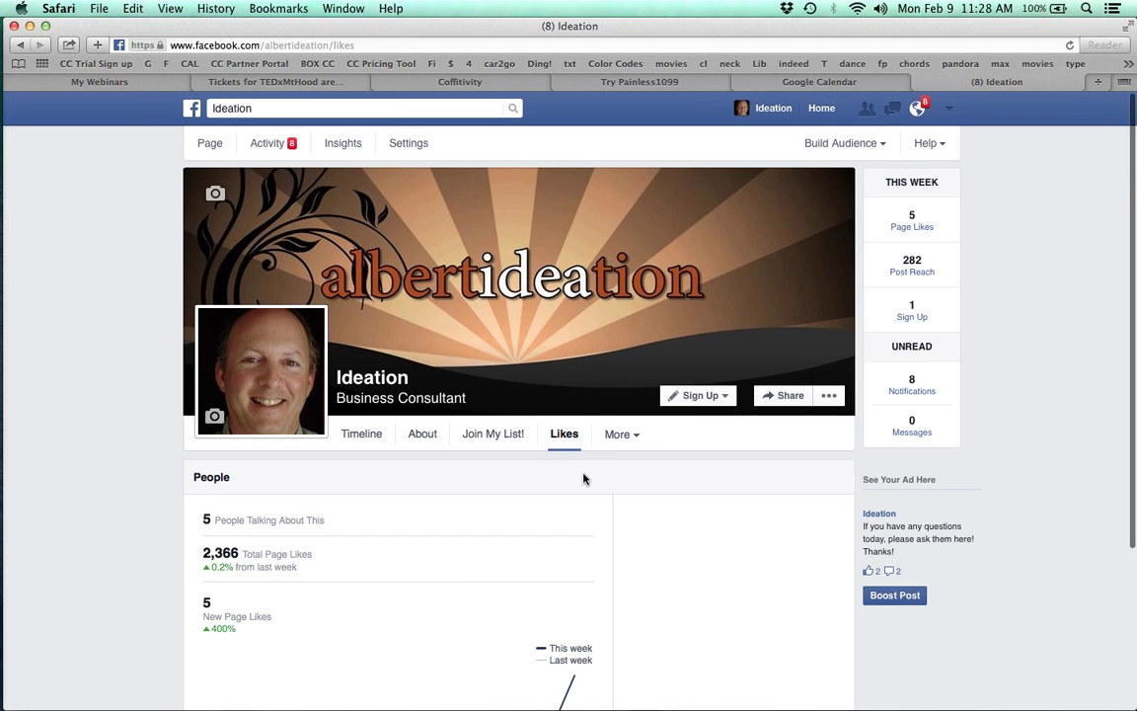
left_click(633, 437)
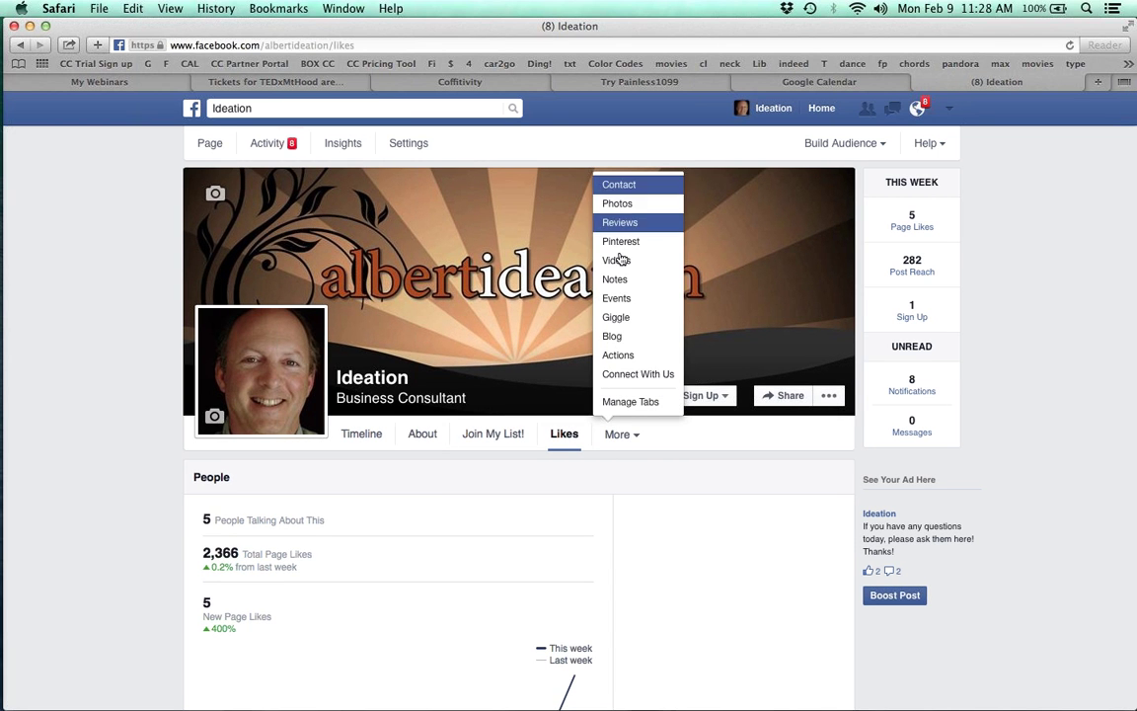
left_click(618, 402)
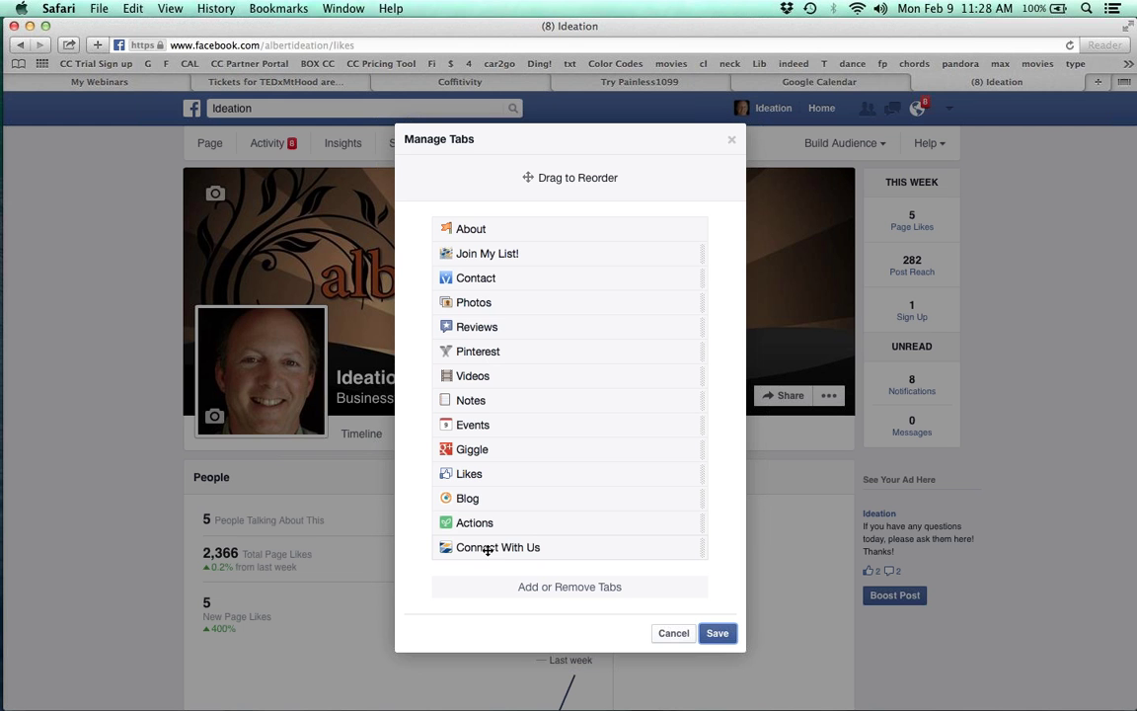
left_click_drag(485, 548, 483, 302)
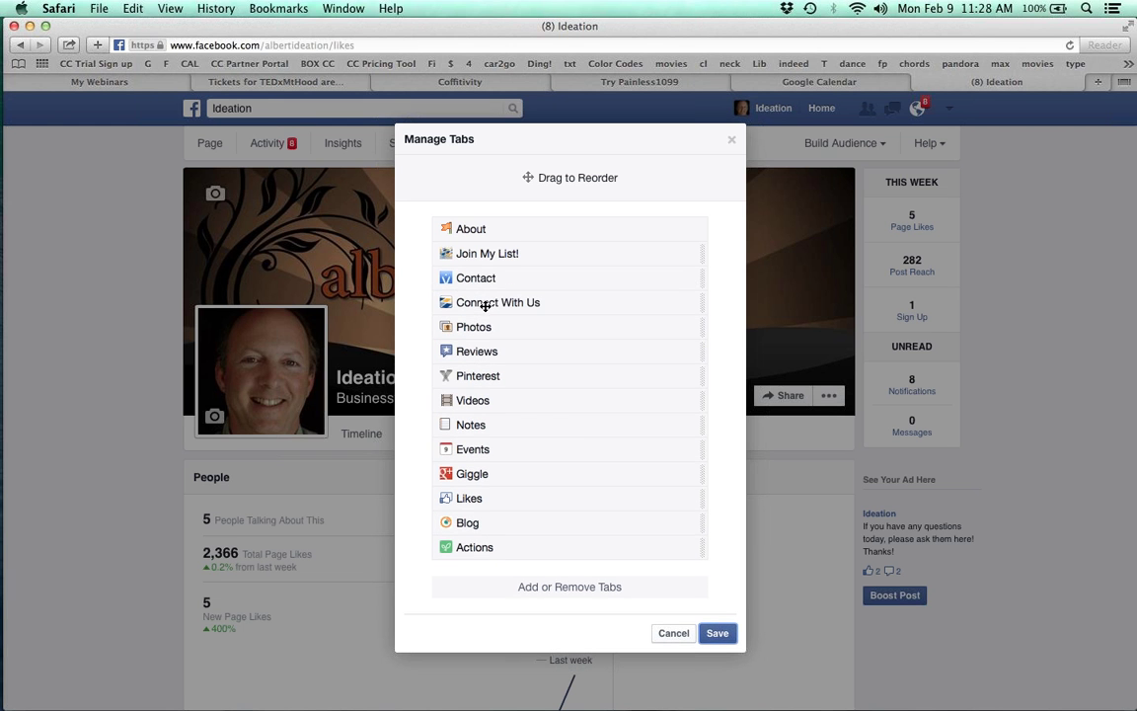
left_click(717, 635)
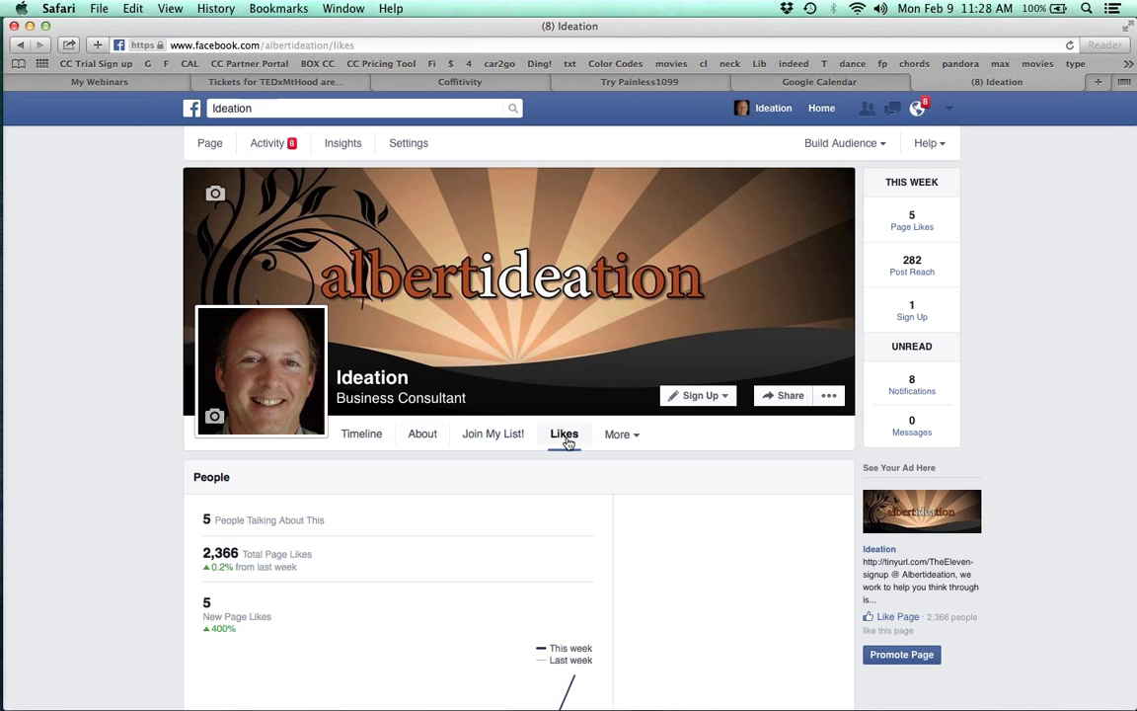
left_click(368, 435)
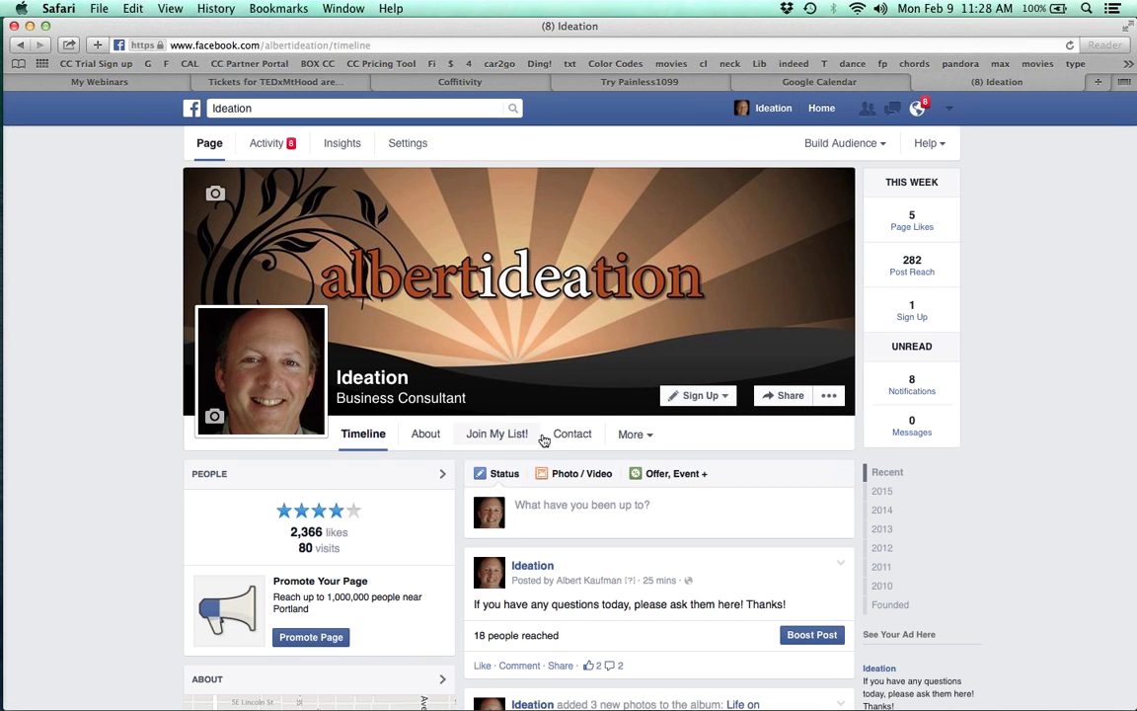
scroll(543, 446, "down", 1)
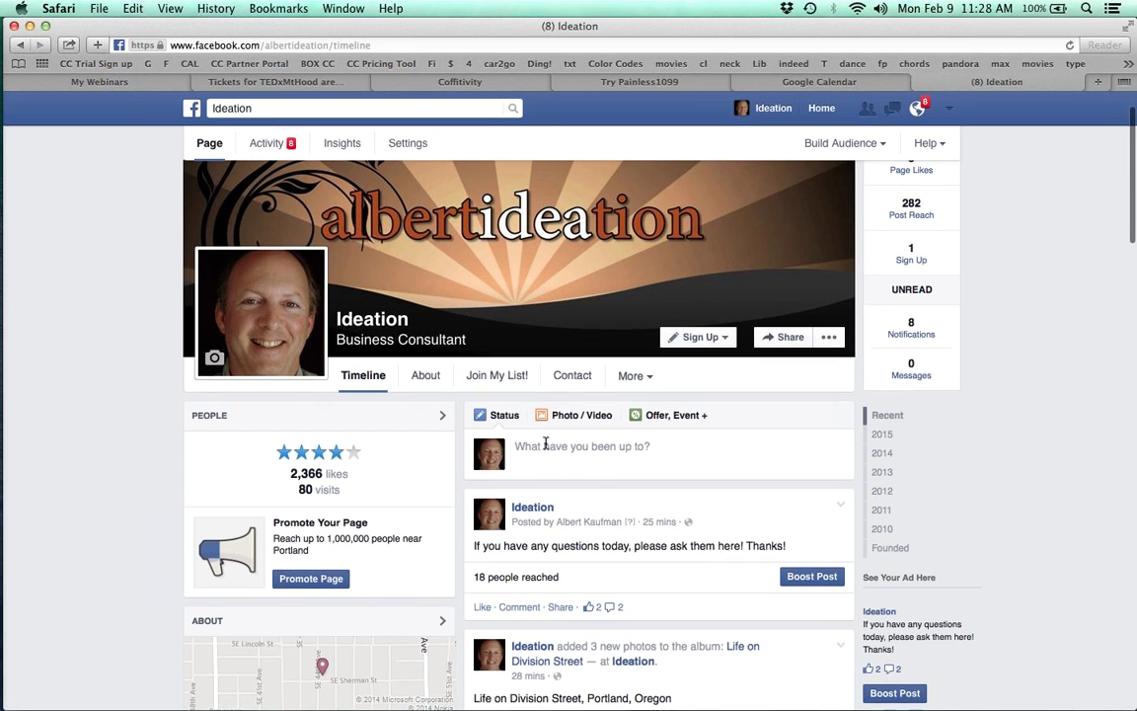
Open the Join My List! tab and scroll through its e-mail sign-up form
left_click(499, 378)
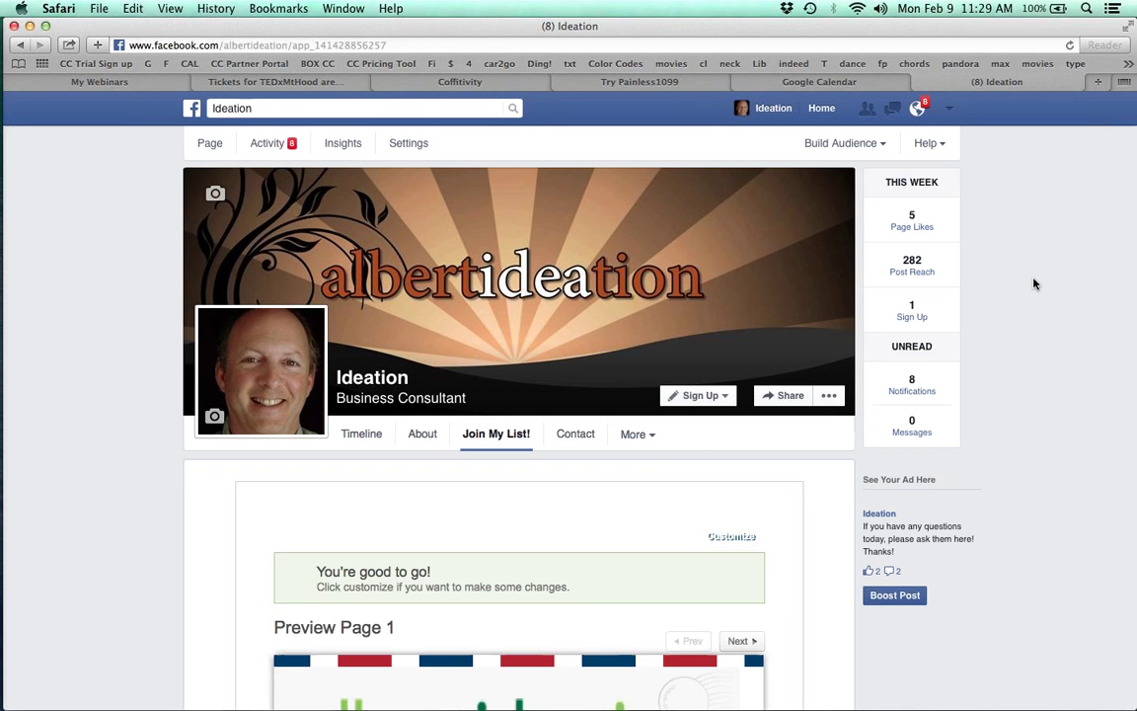
scroll(1034, 285, "down", 3)
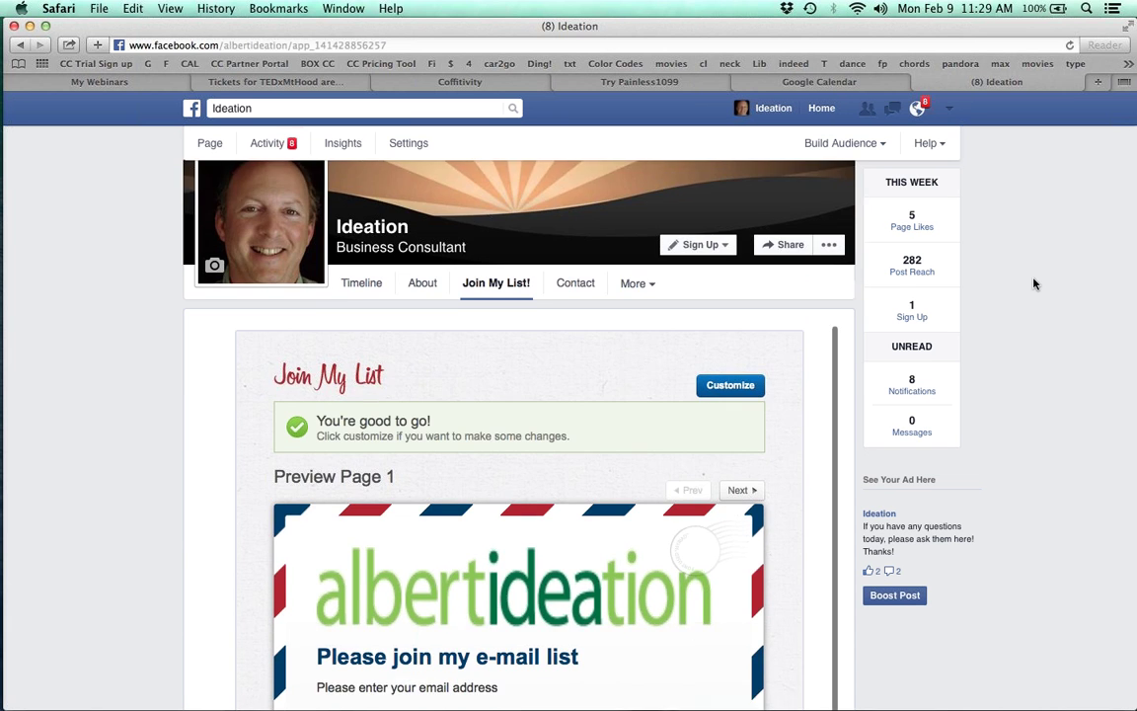
scroll(1034, 284, "down", 2)
scroll(1033, 284, "down", 5)
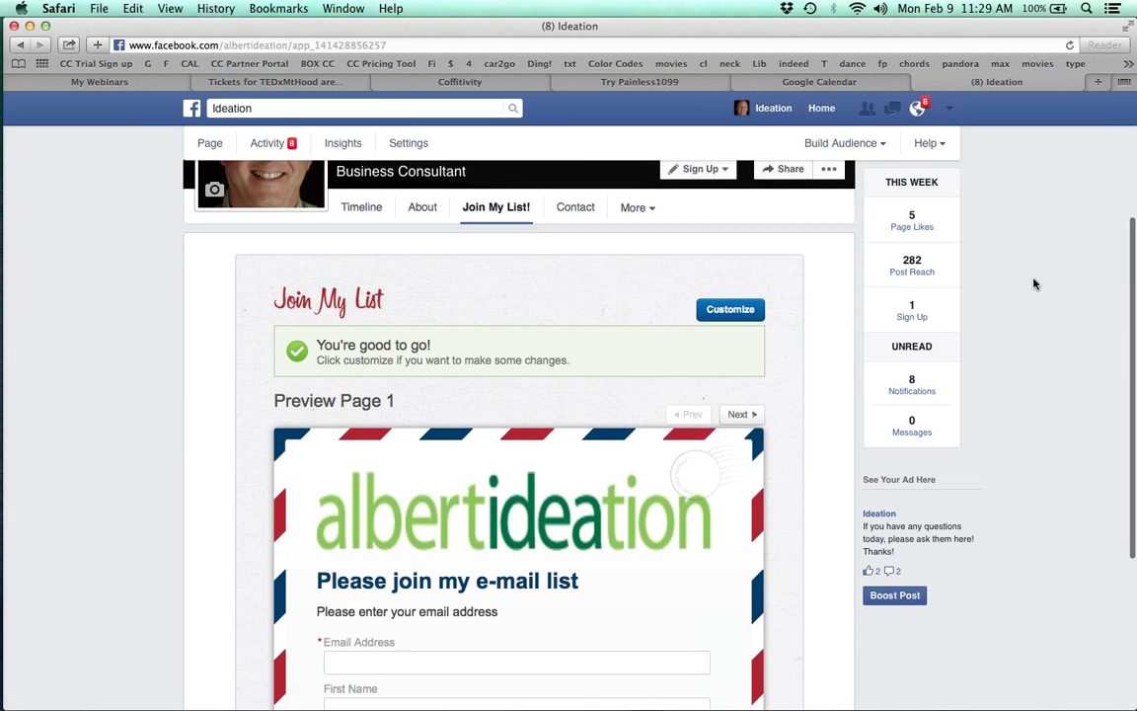
scroll(1034, 285, "down", 2)
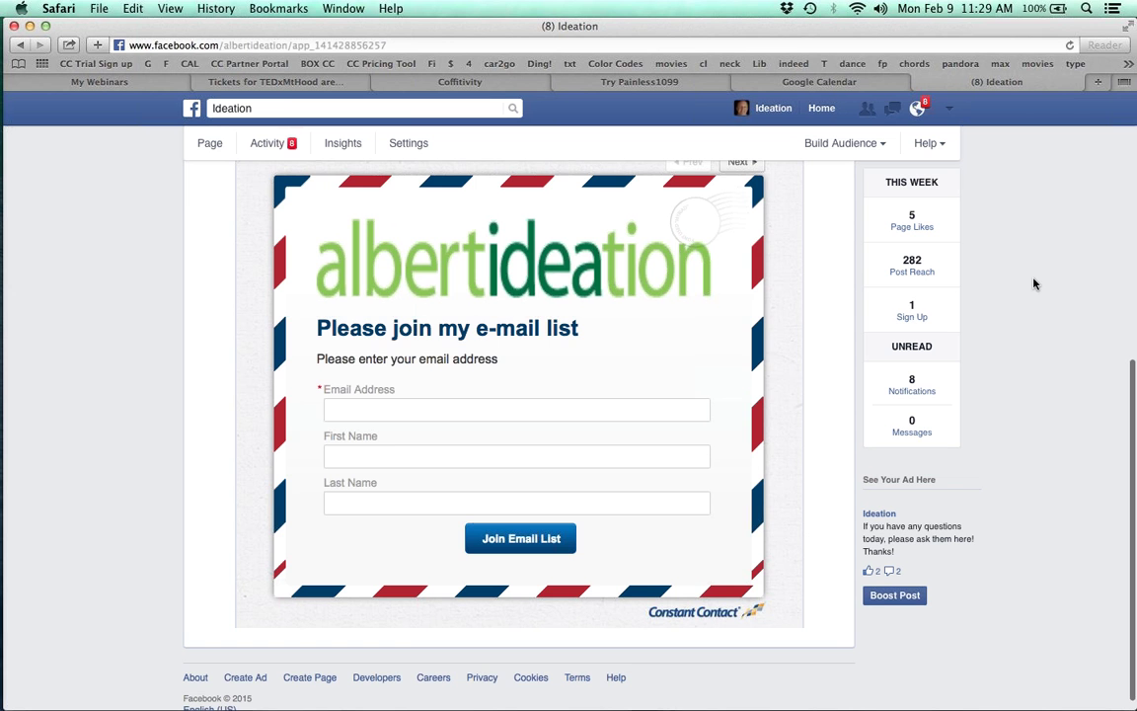
scroll(1034, 284, "up", 10)
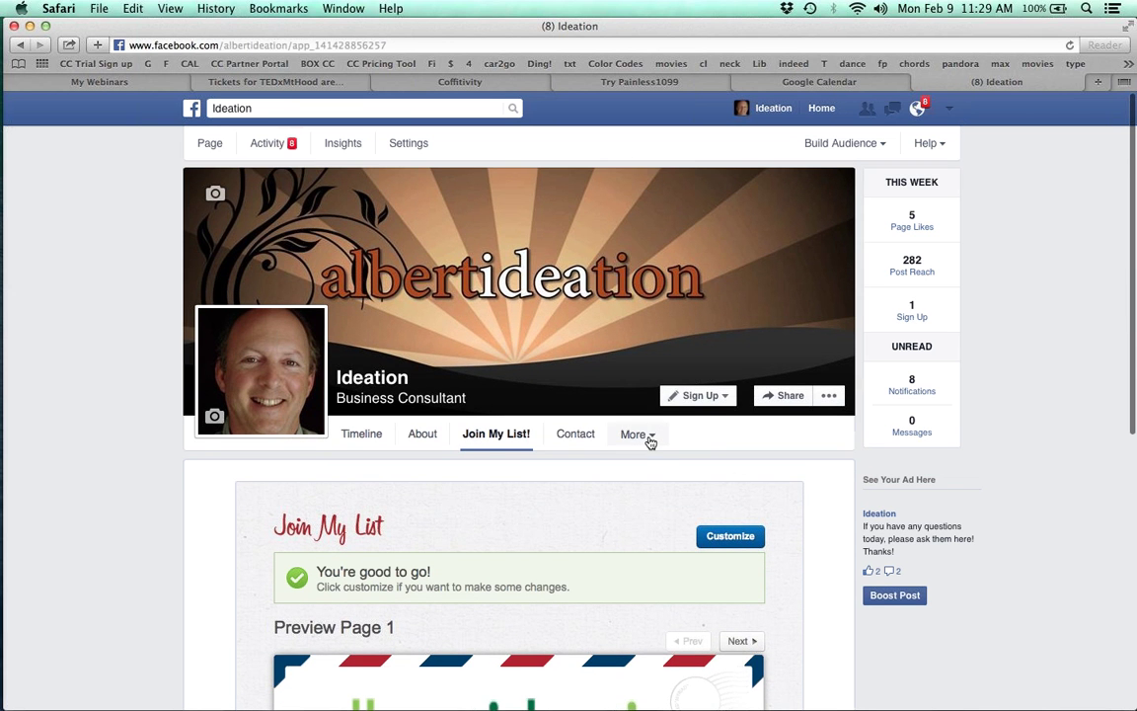
left_click(650, 442)
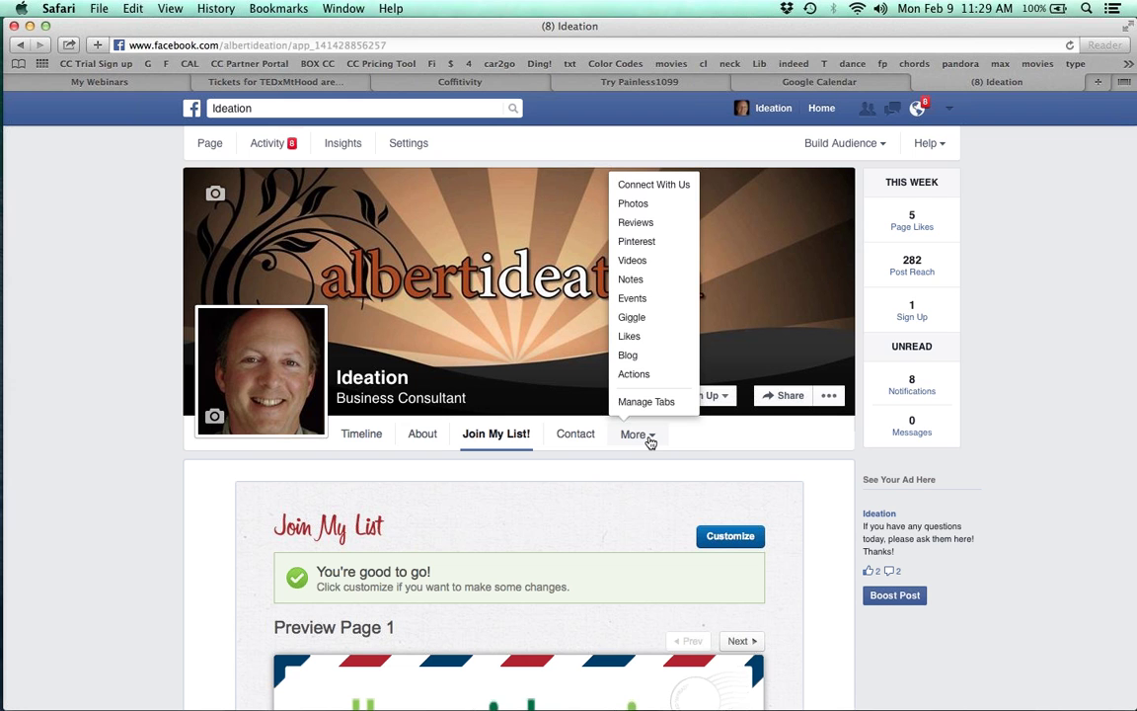
left_click(650, 442)
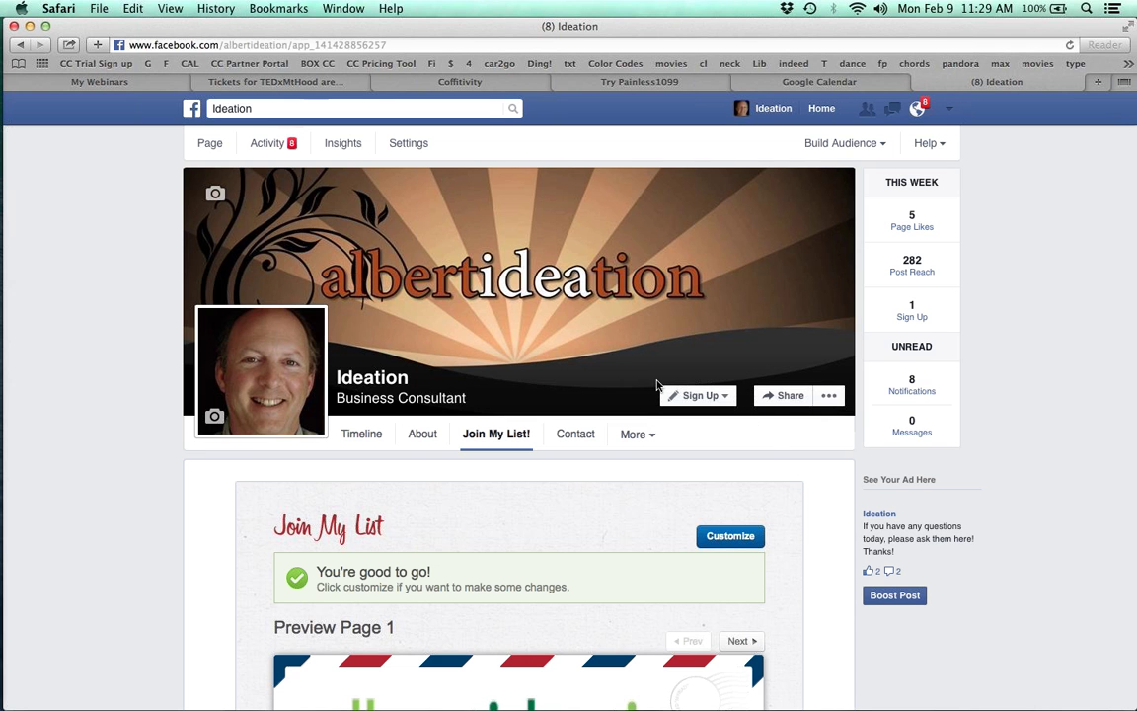
left_click(702, 398)
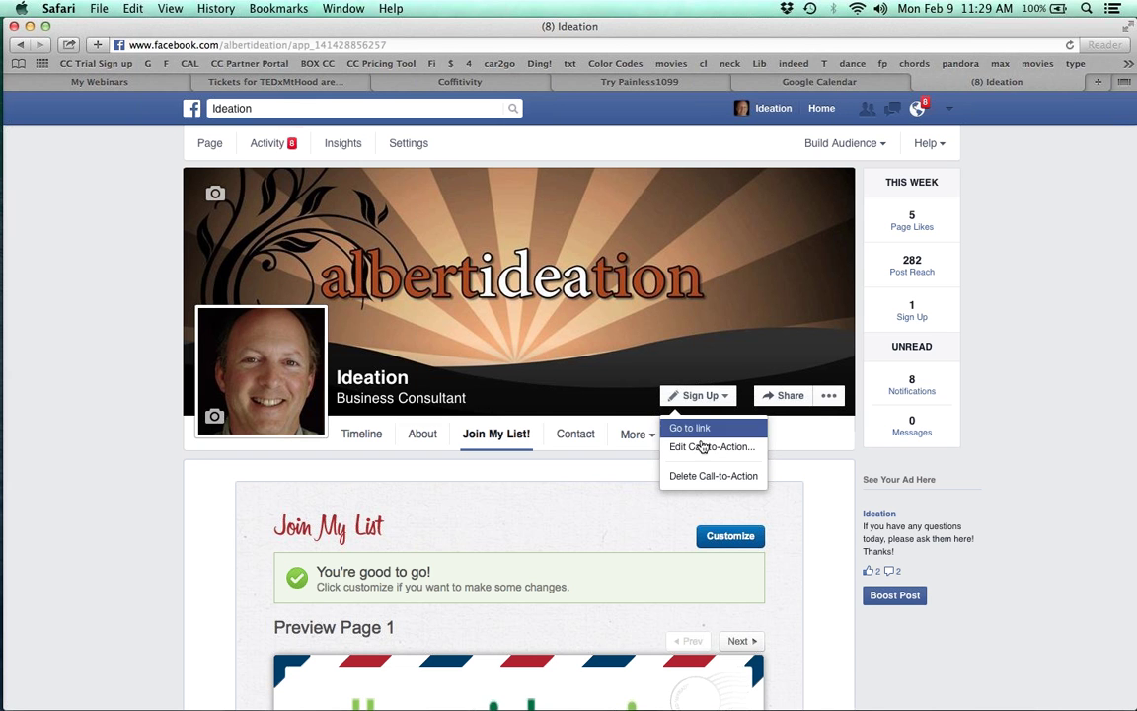
left_click(704, 447)
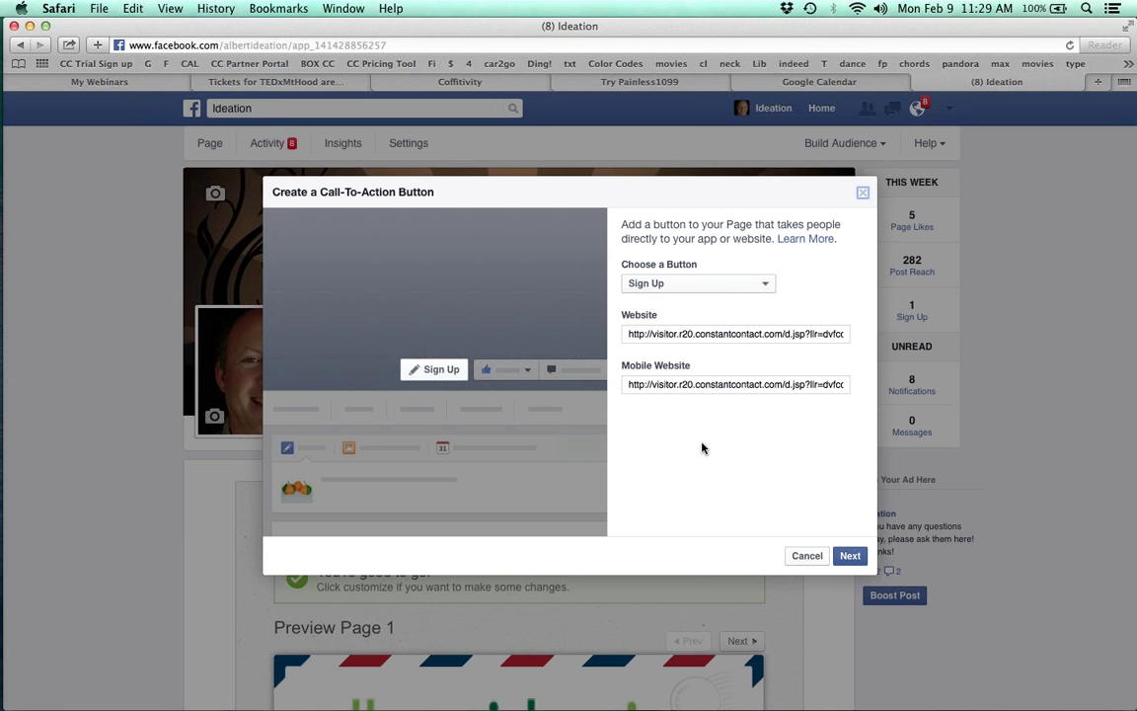
left_click(767, 284)
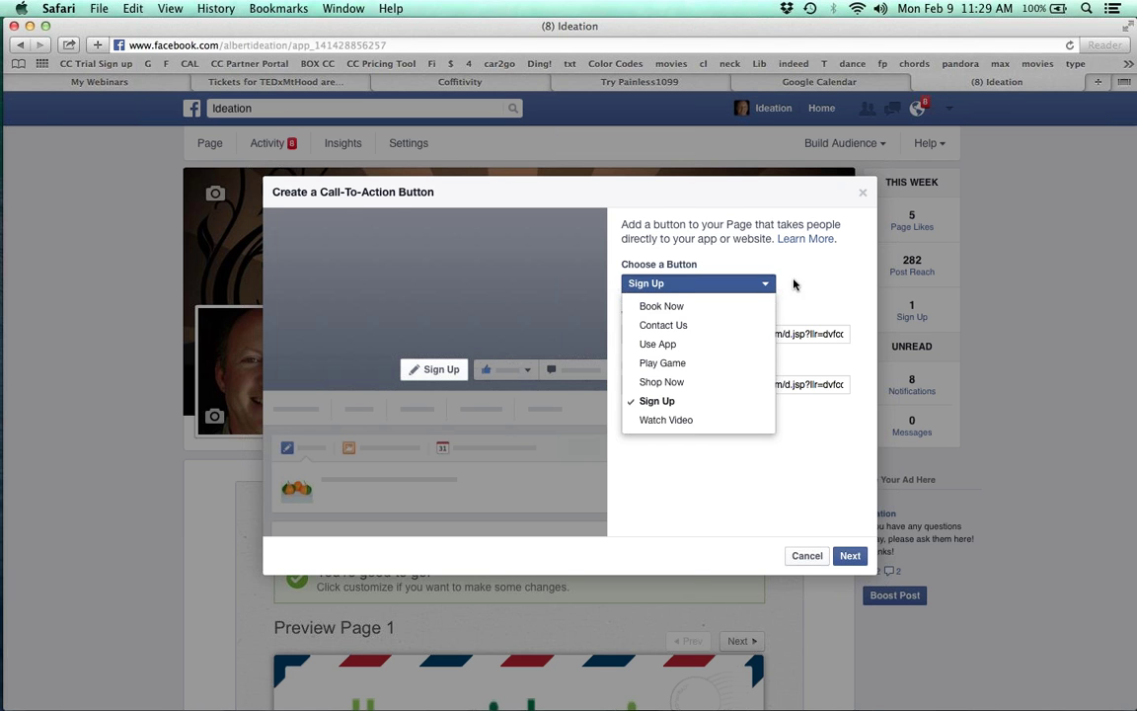
left_click(809, 282)
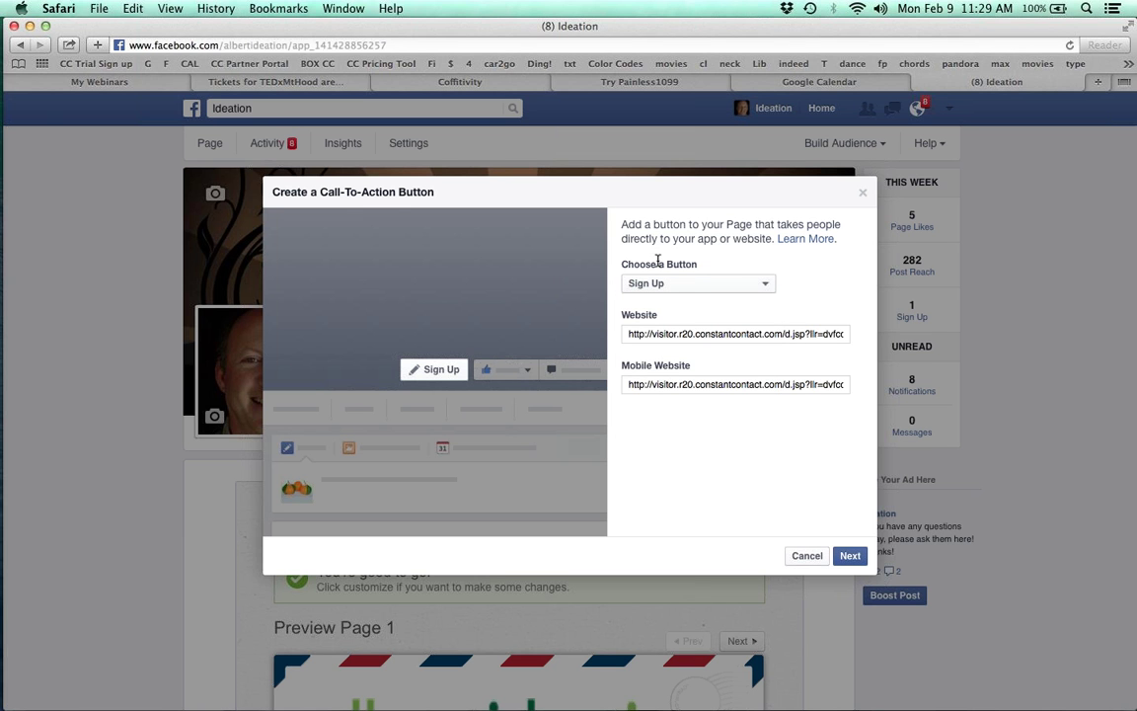
left_click(807, 557)
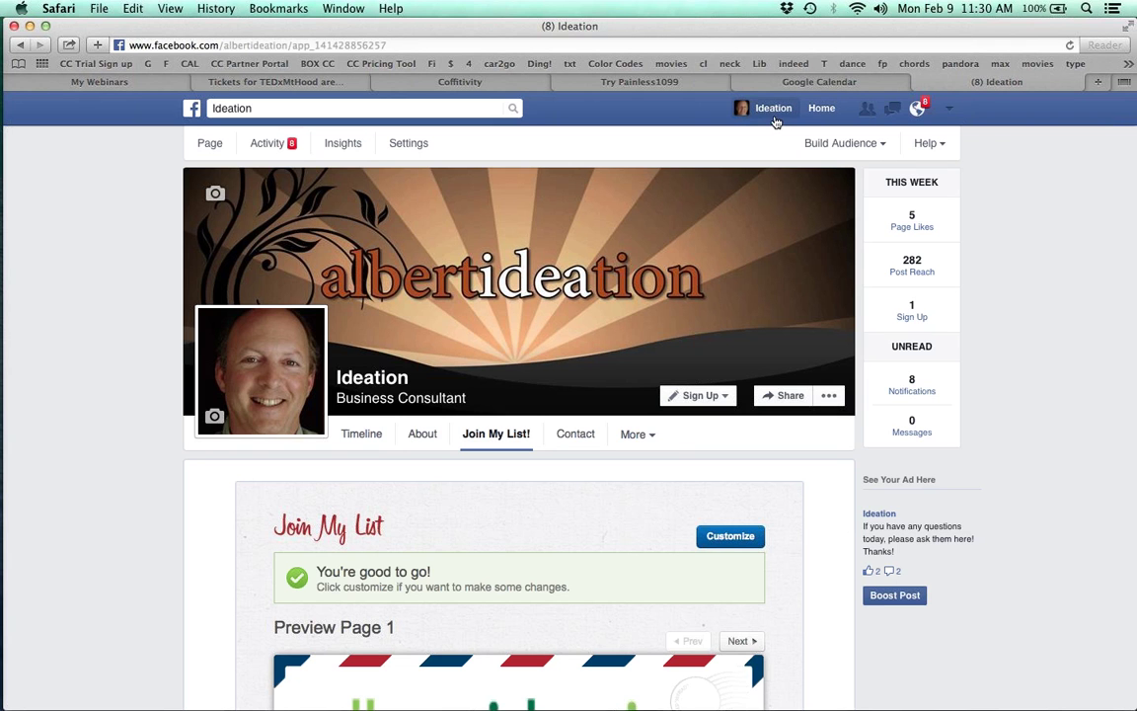
Switch to using Facebook as the personal account, then reopen Ideation from the news feed sidebar
left_click(816, 145)
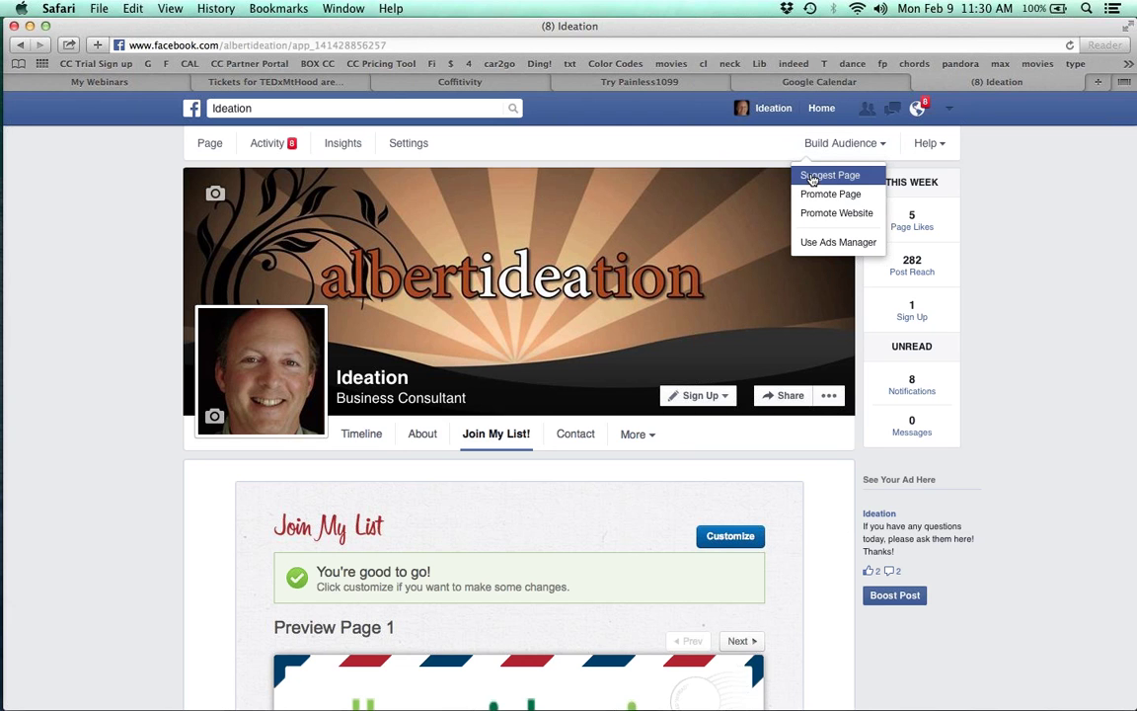
left_click(694, 136)
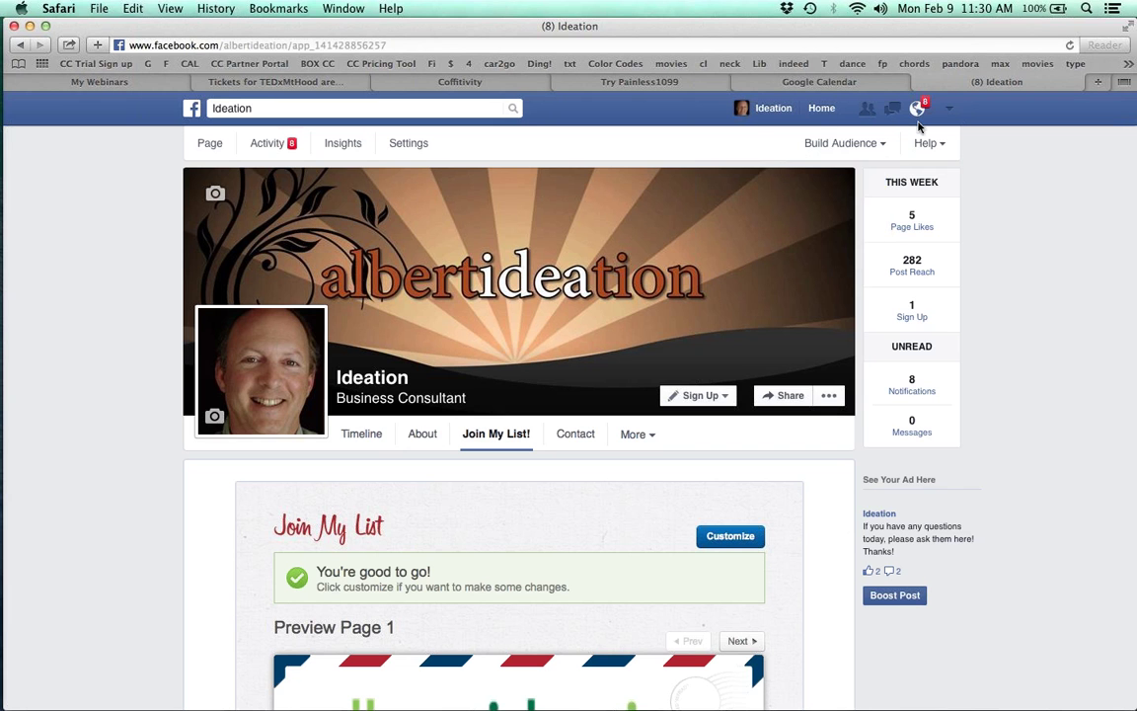
left_click(951, 110)
left_click(951, 111)
left_click(951, 111)
left_click(952, 155)
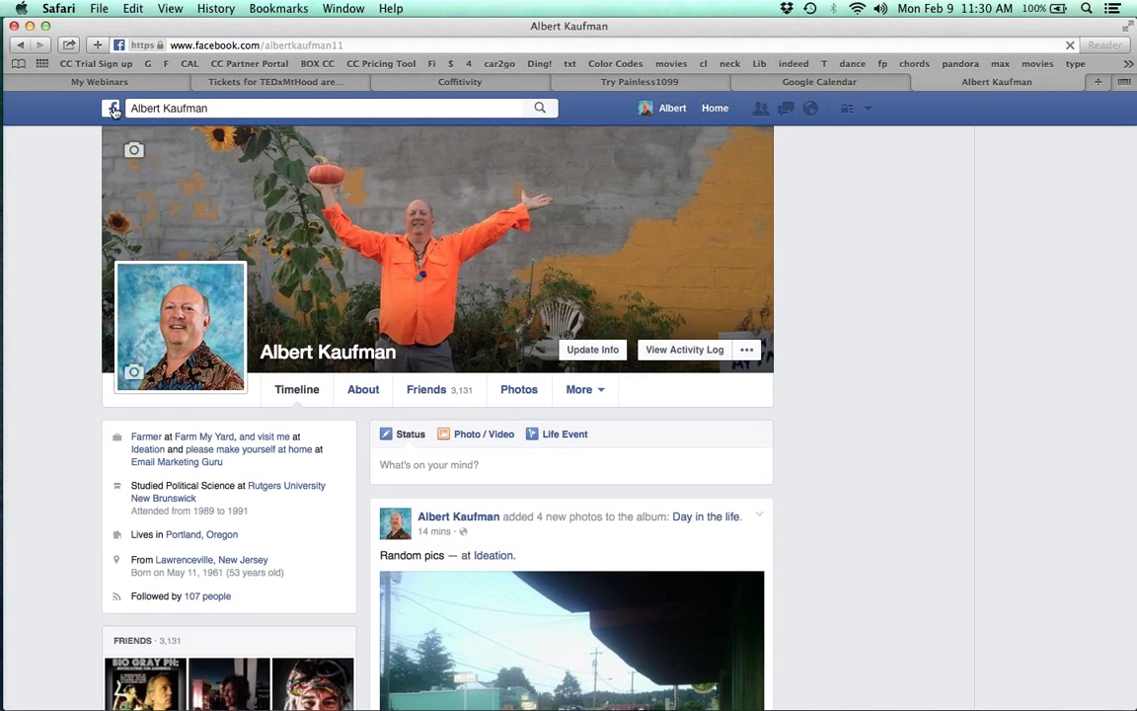
left_click(112, 109)
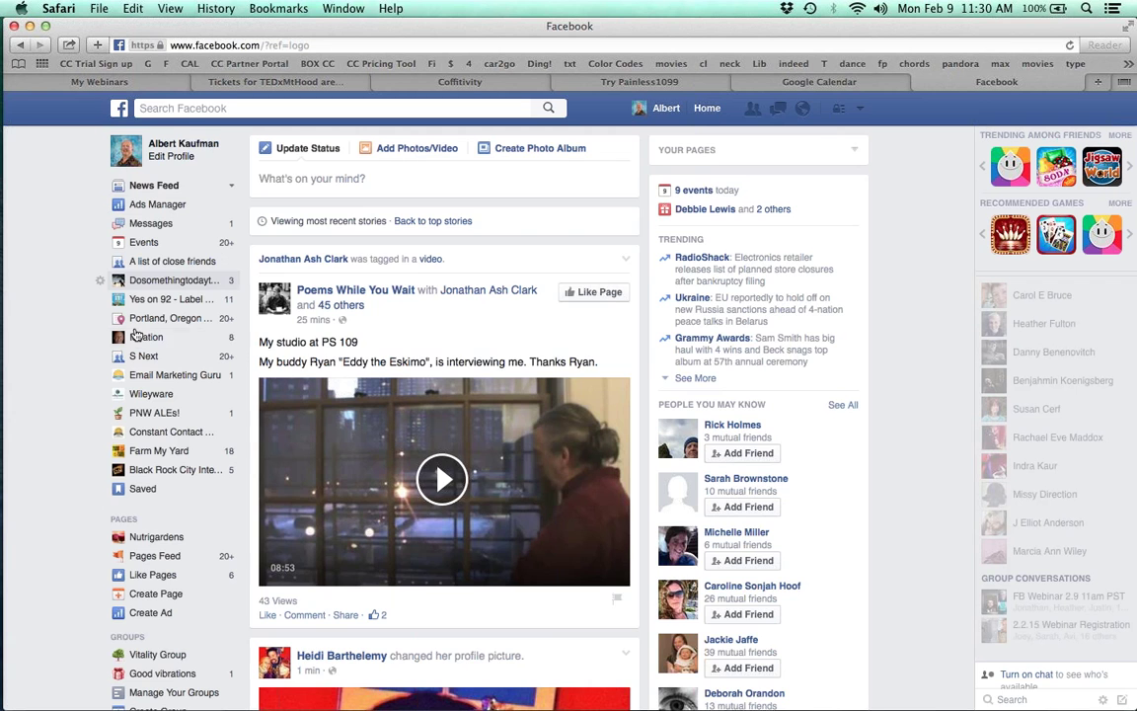
left_click(138, 337)
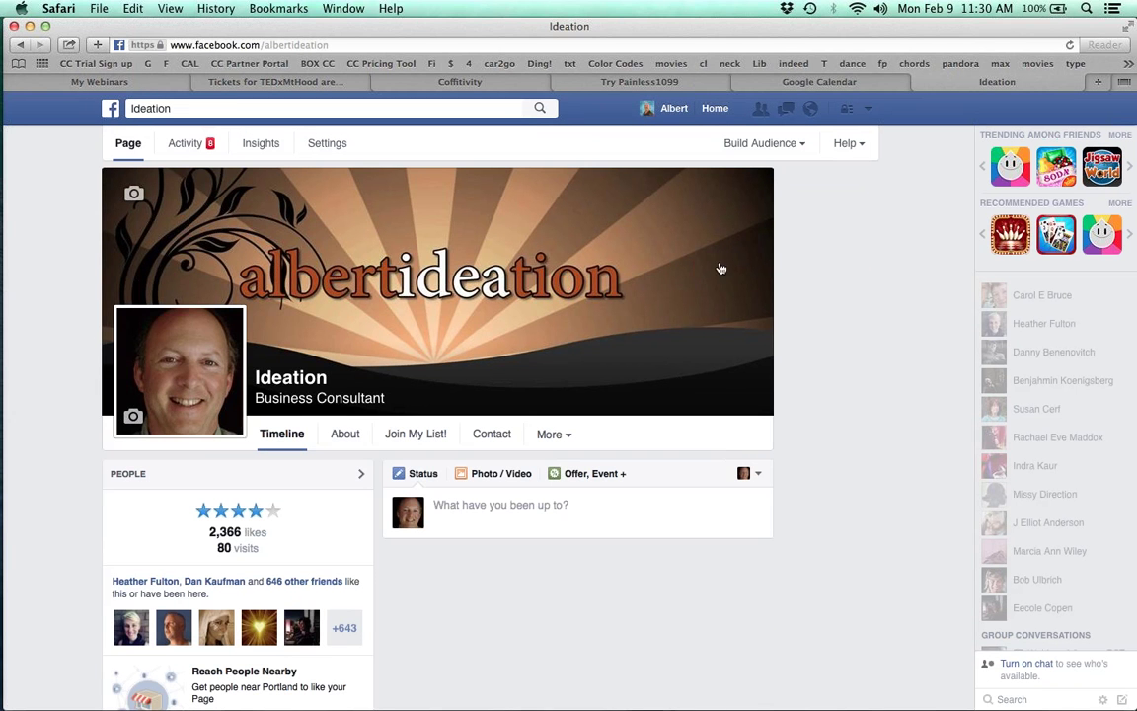
left_click(770, 146)
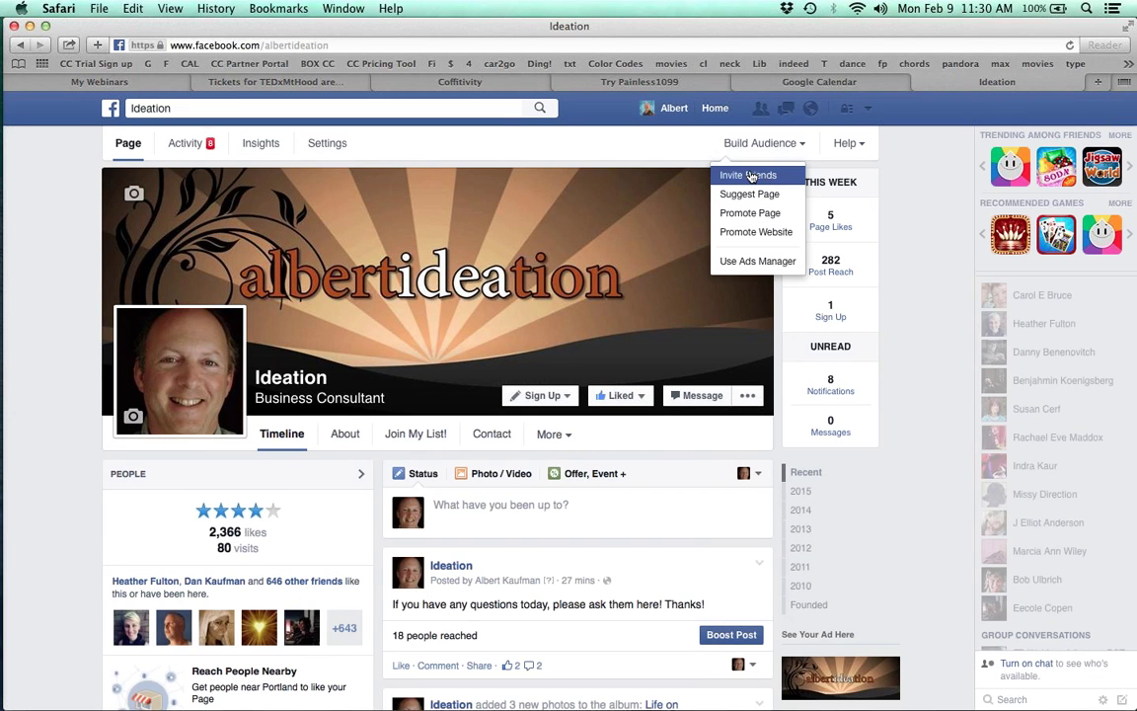
left_click(749, 175)
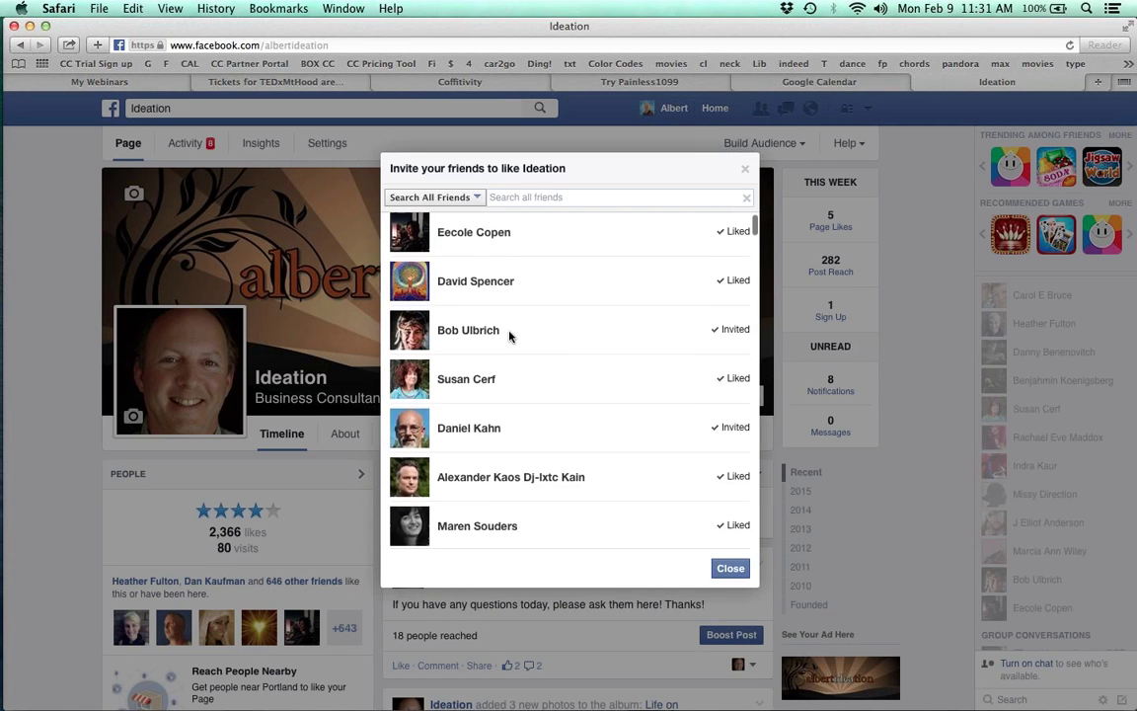
scroll(510, 337, "down", 10)
scroll(509, 337, "down", 5)
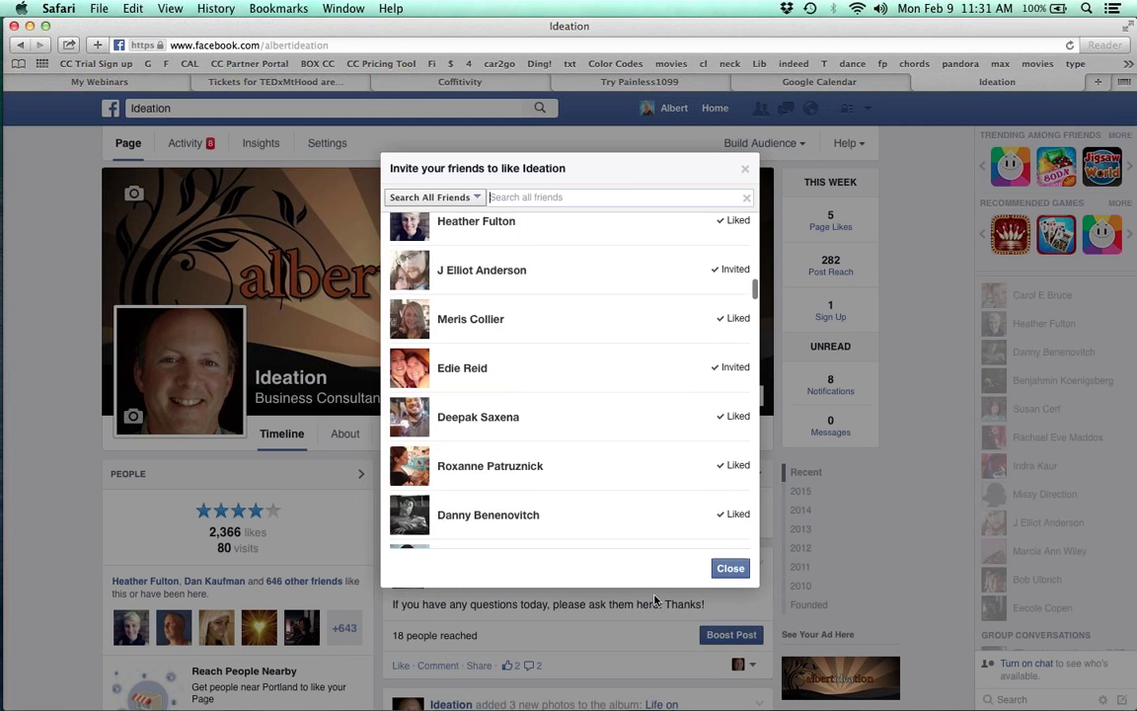
left_click(731, 568)
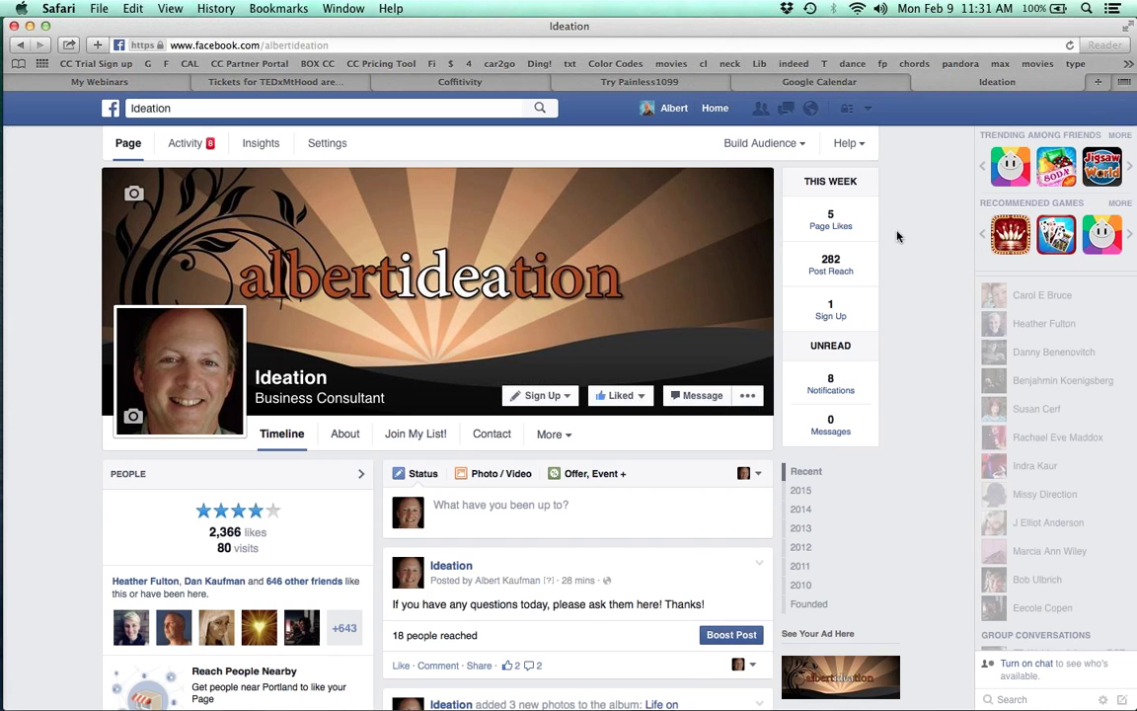
Choose Ideation under 'Use Facebook as' and check the Build Audience options
left_click(868, 108)
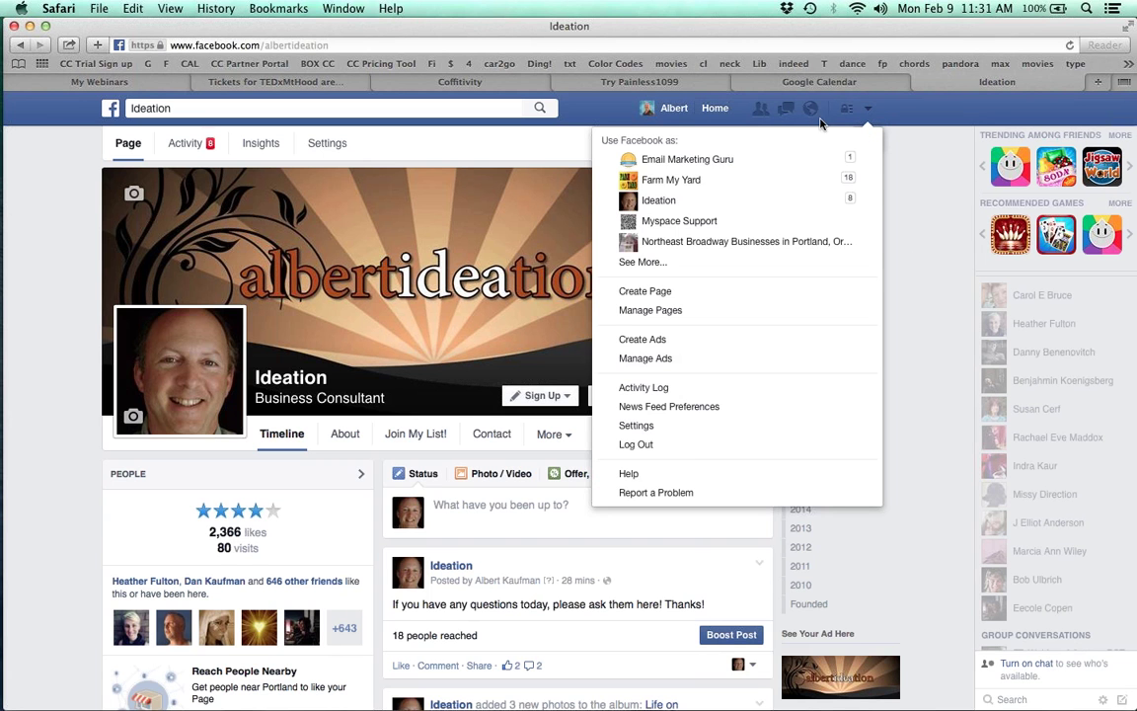
left_click(731, 200)
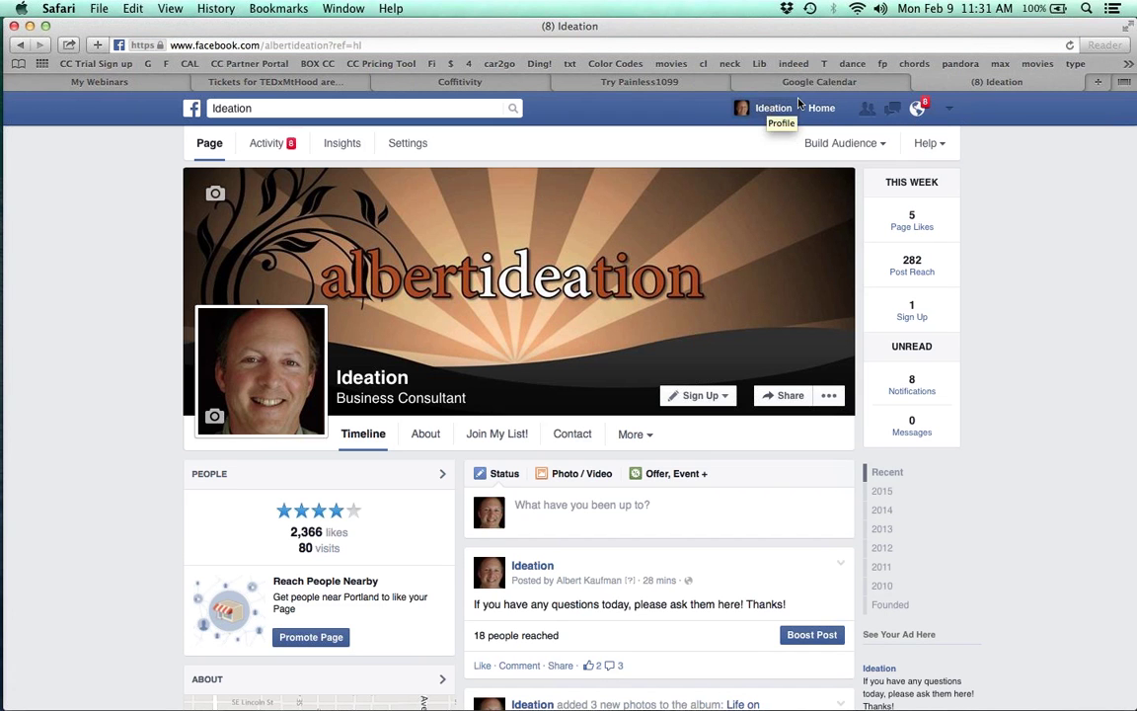
left_click(835, 146)
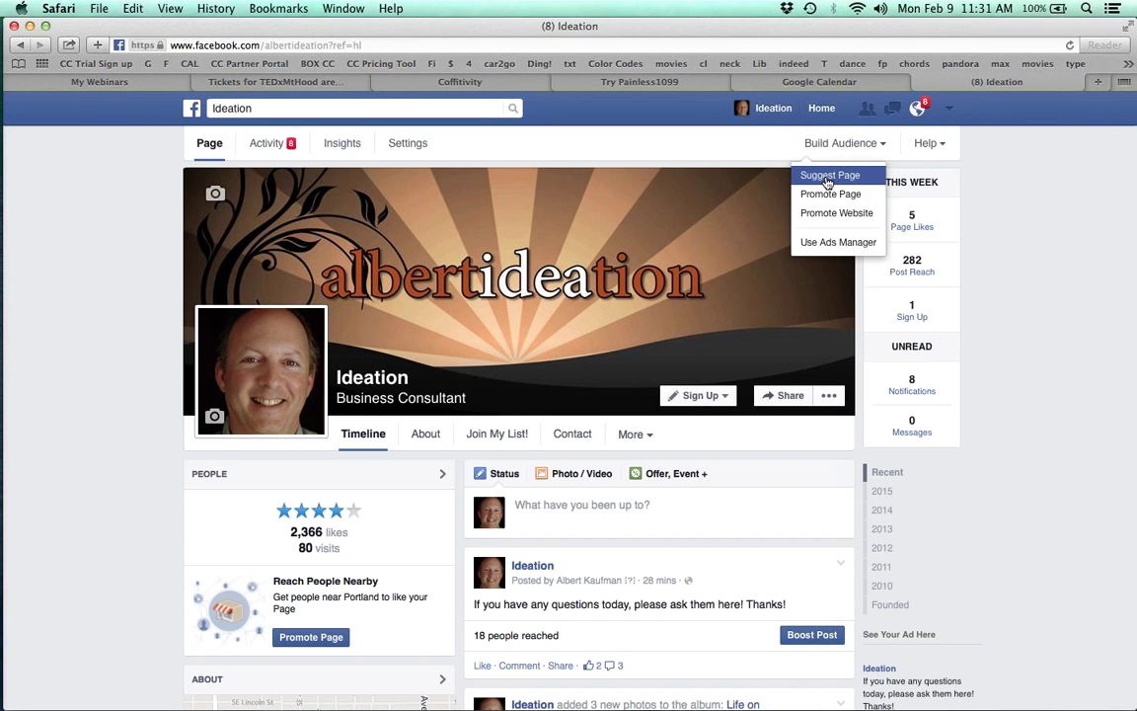
left_click(994, 191)
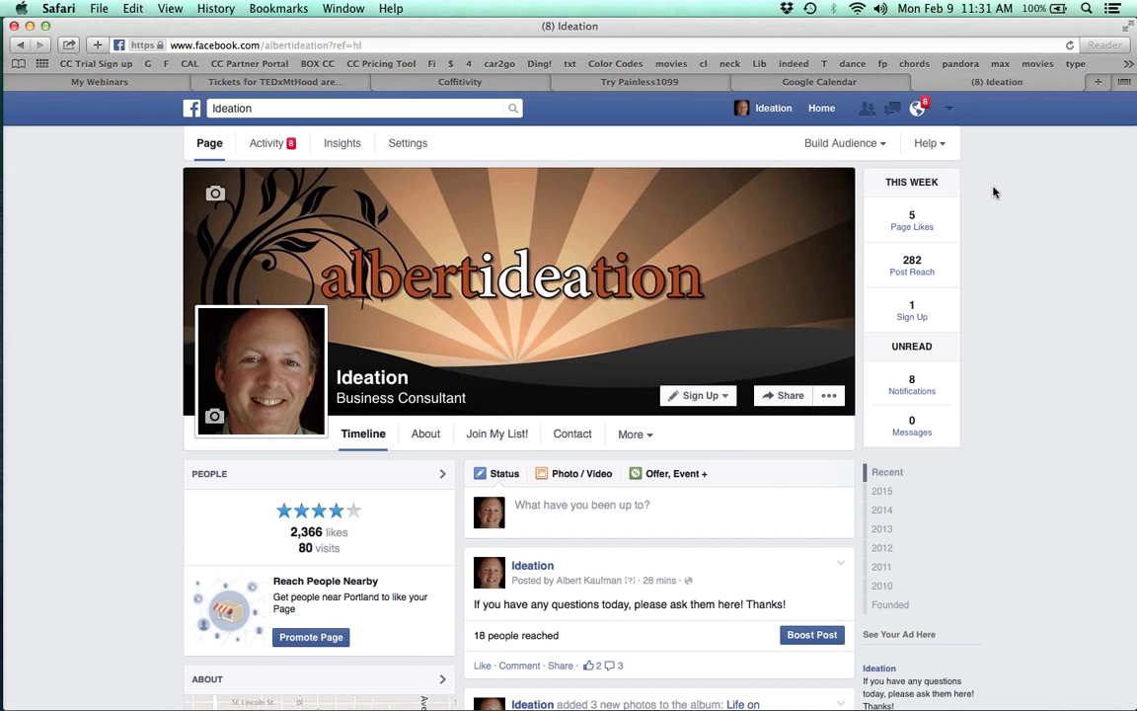
scroll(507, 506, "down", 2)
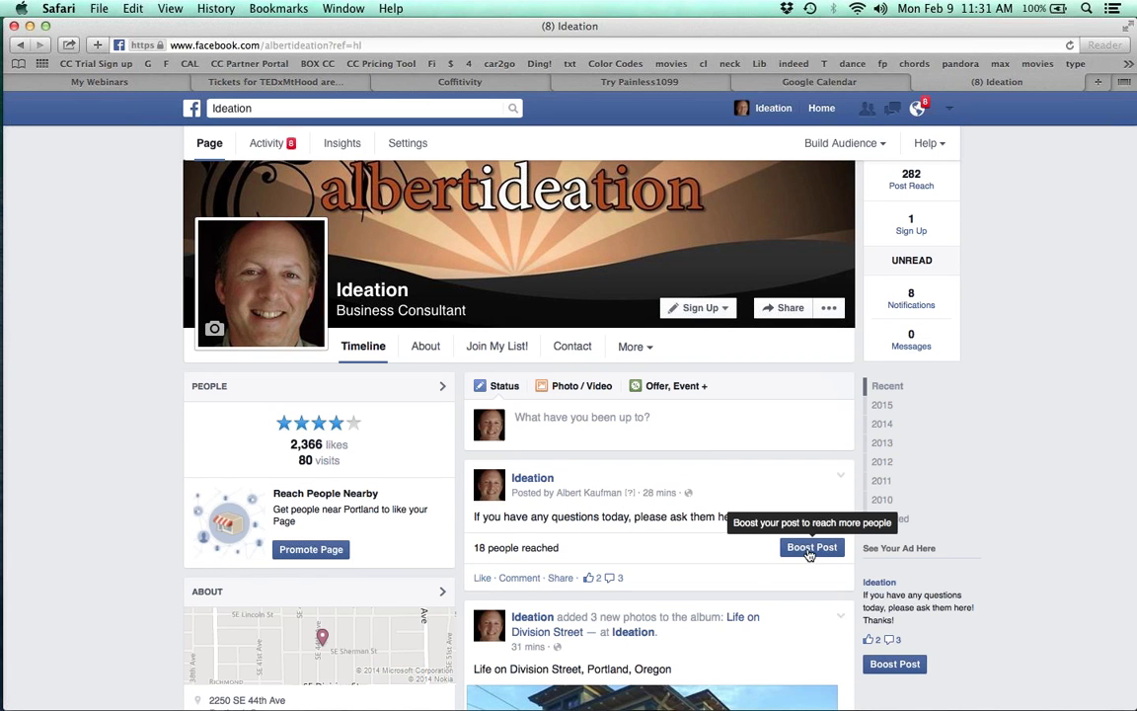
Start boosting the questions post, comparing each audience option and settling on people chosen through targeting
left_click(807, 548)
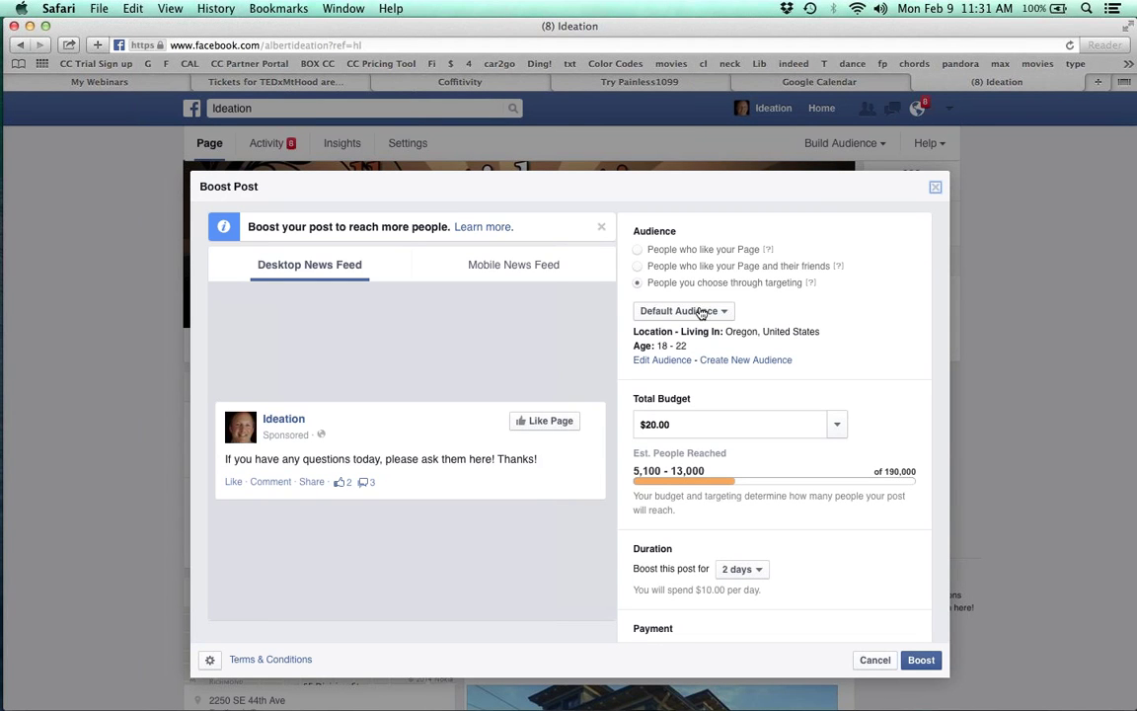
left_click(638, 250)
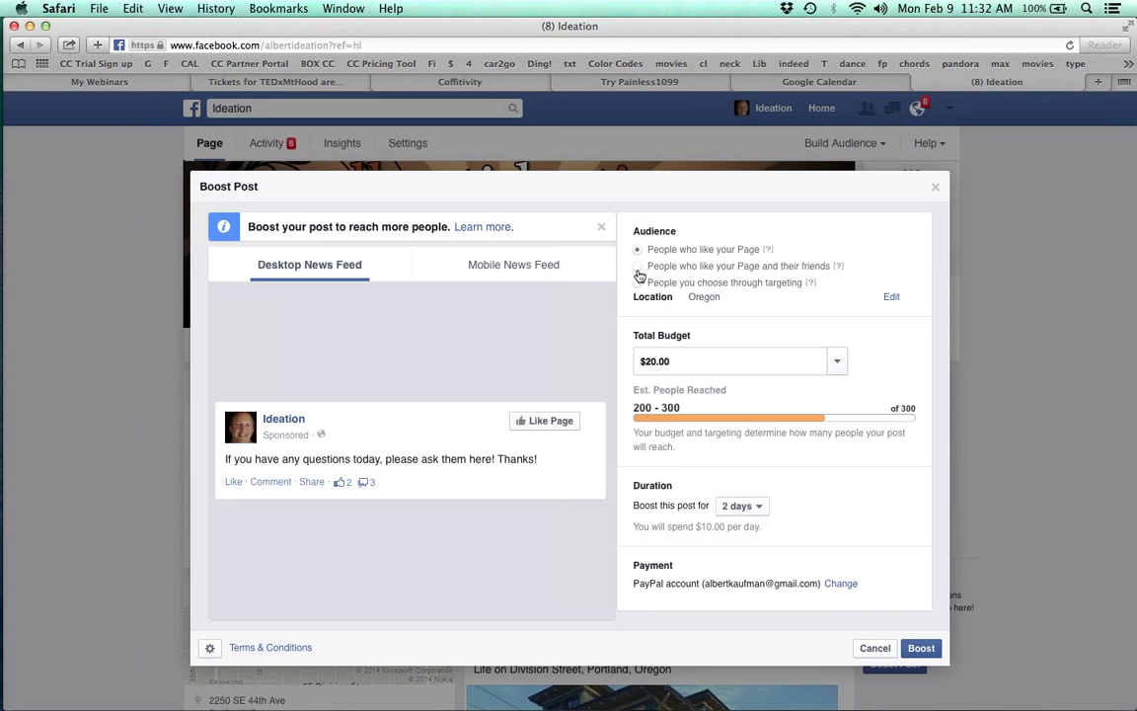
left_click(637, 268)
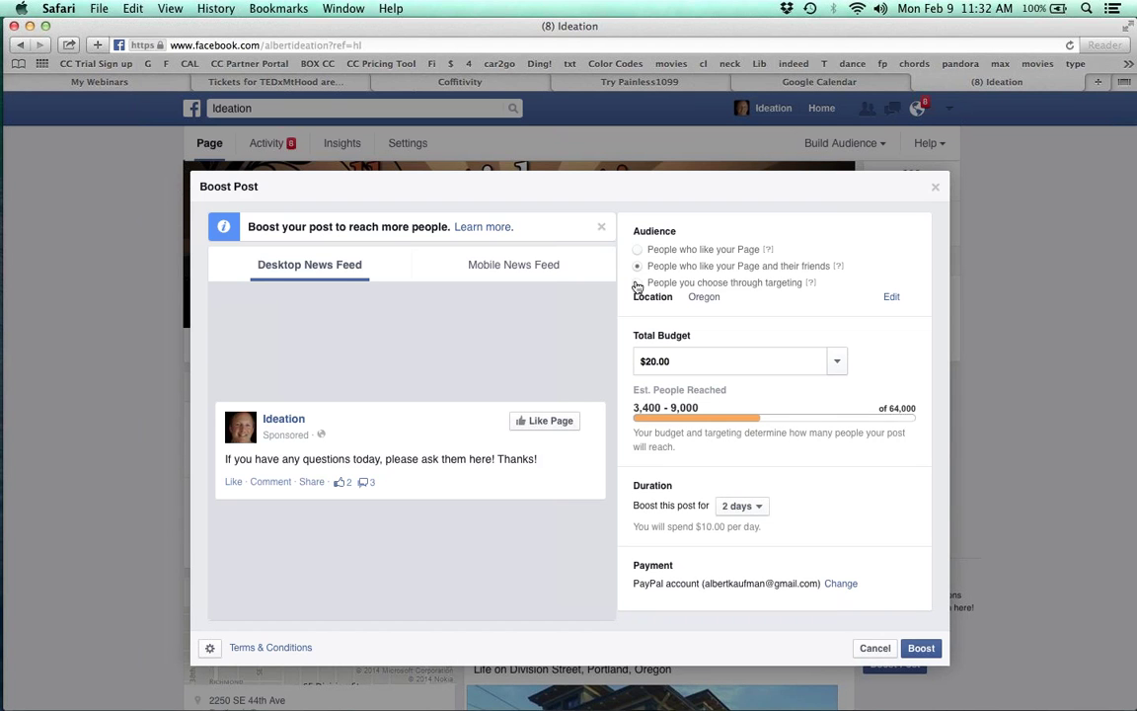
left_click(638, 283)
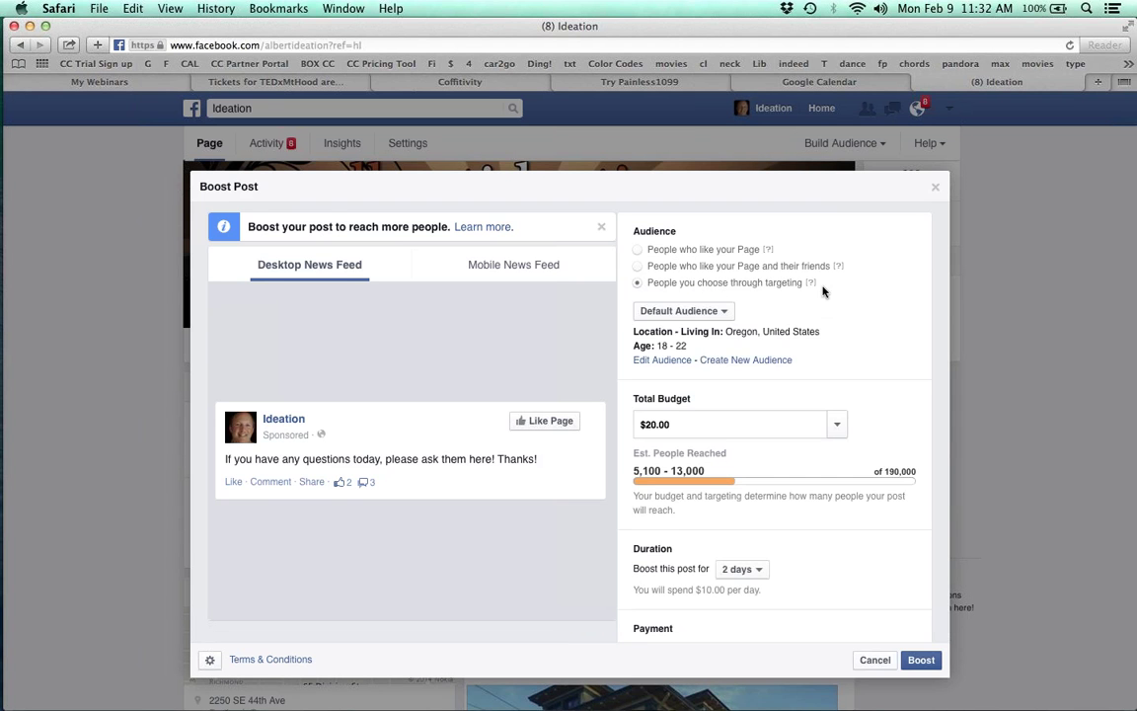
Look over the saved audience choices, then close them and review the Oregon 18–22 estimate
scroll(823, 292, "down", 1)
scroll(823, 293, "up", 1)
left_click(721, 312)
left_click(754, 307)
scroll(726, 373, "down", 1)
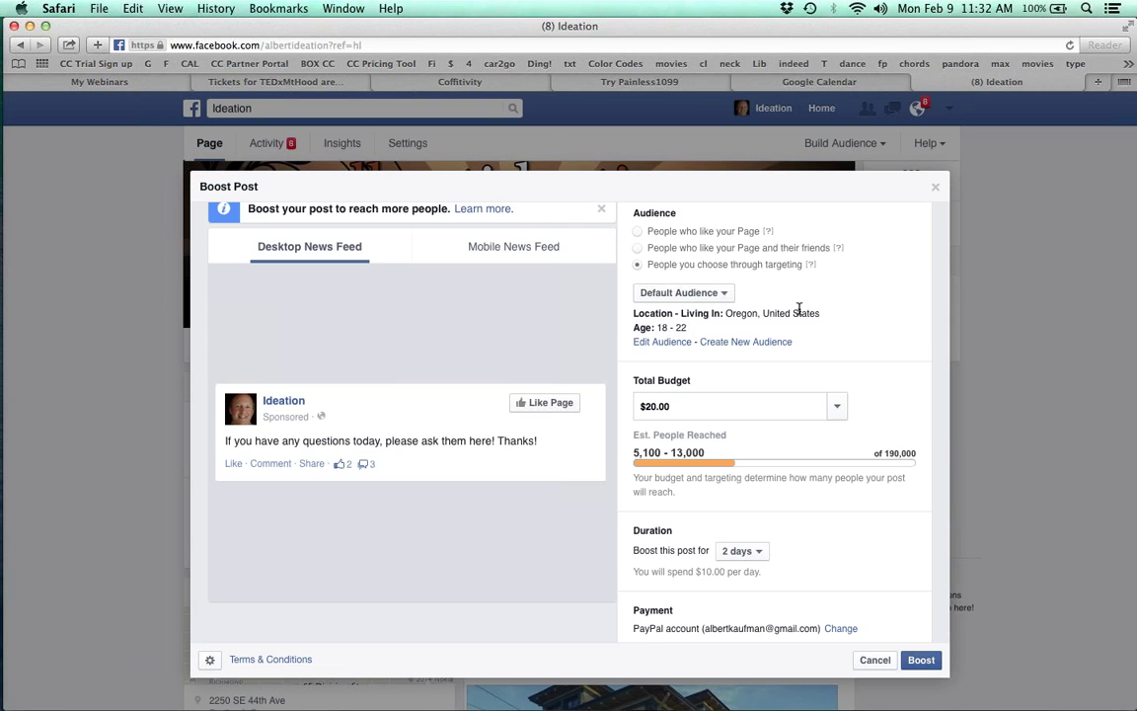
Edit the boost audience to add Washington as a target location
left_click(678, 343)
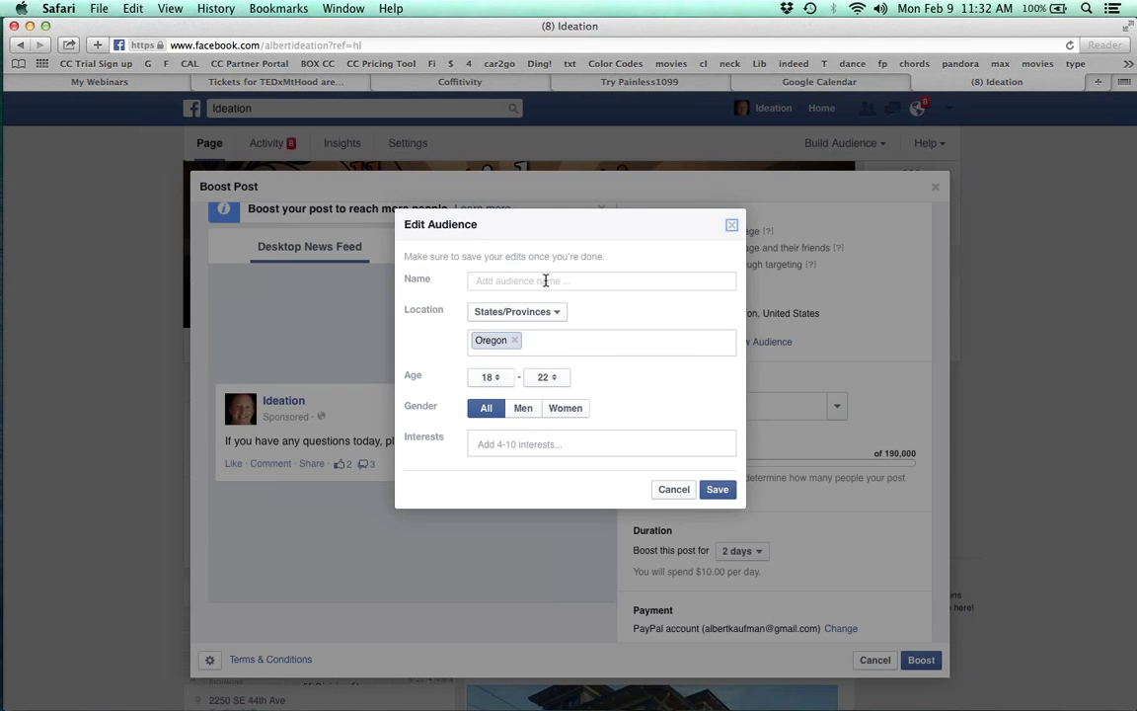
left_click(542, 345)
type("washing")
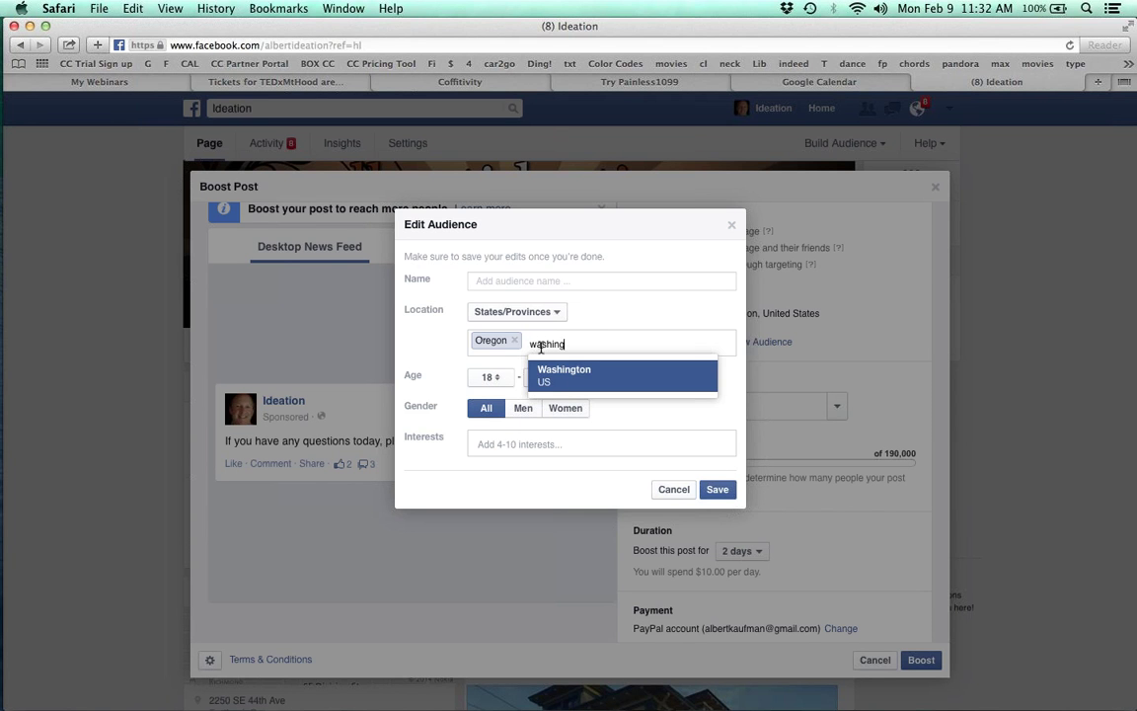
left_click(548, 371)
Set the audience age range to 35–52
left_click(495, 379)
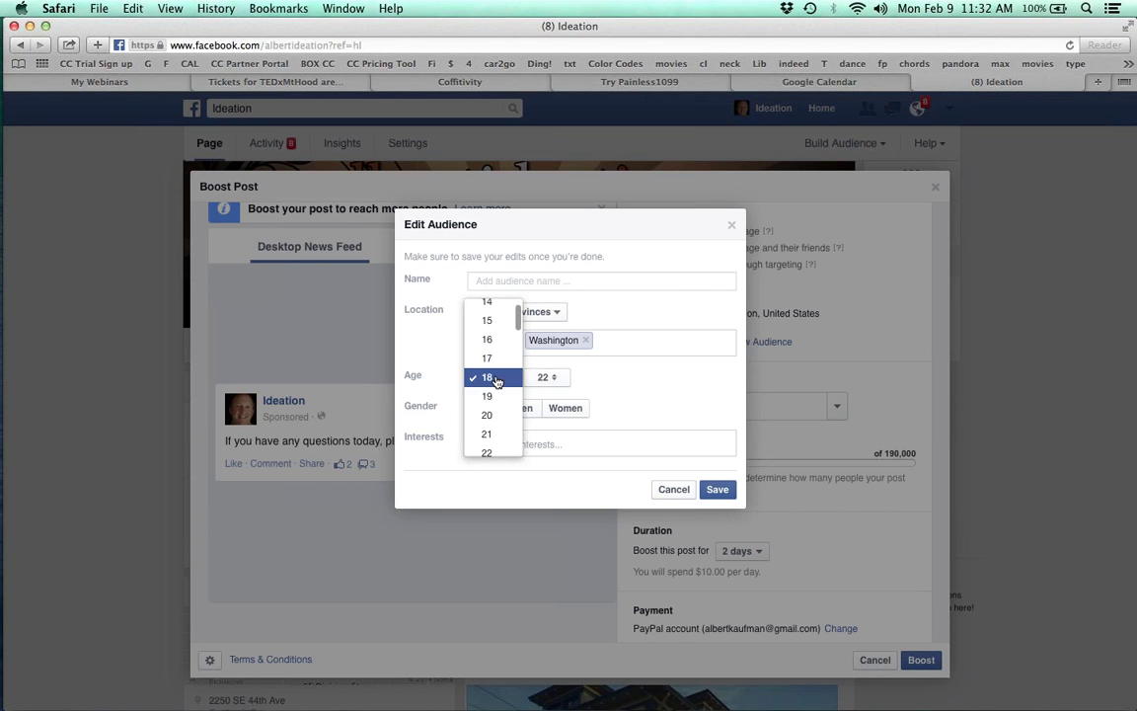
scroll(497, 382, "down", 6)
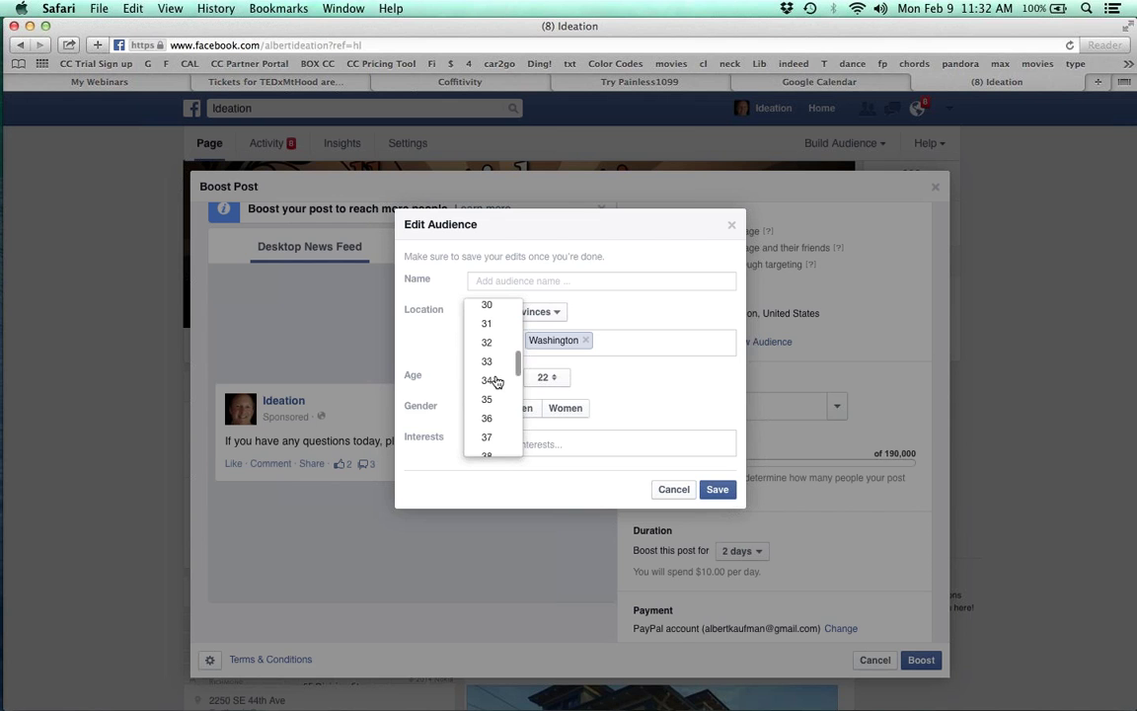
left_click(491, 399)
left_click(546, 377)
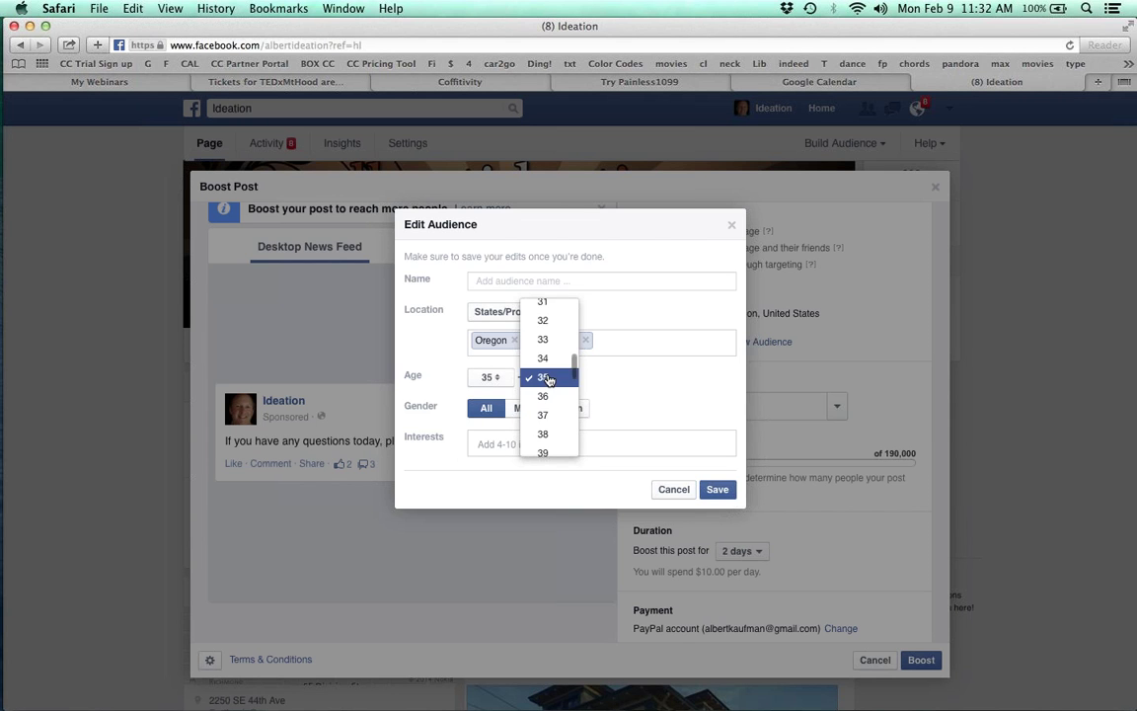
scroll(548, 385, "down", 5)
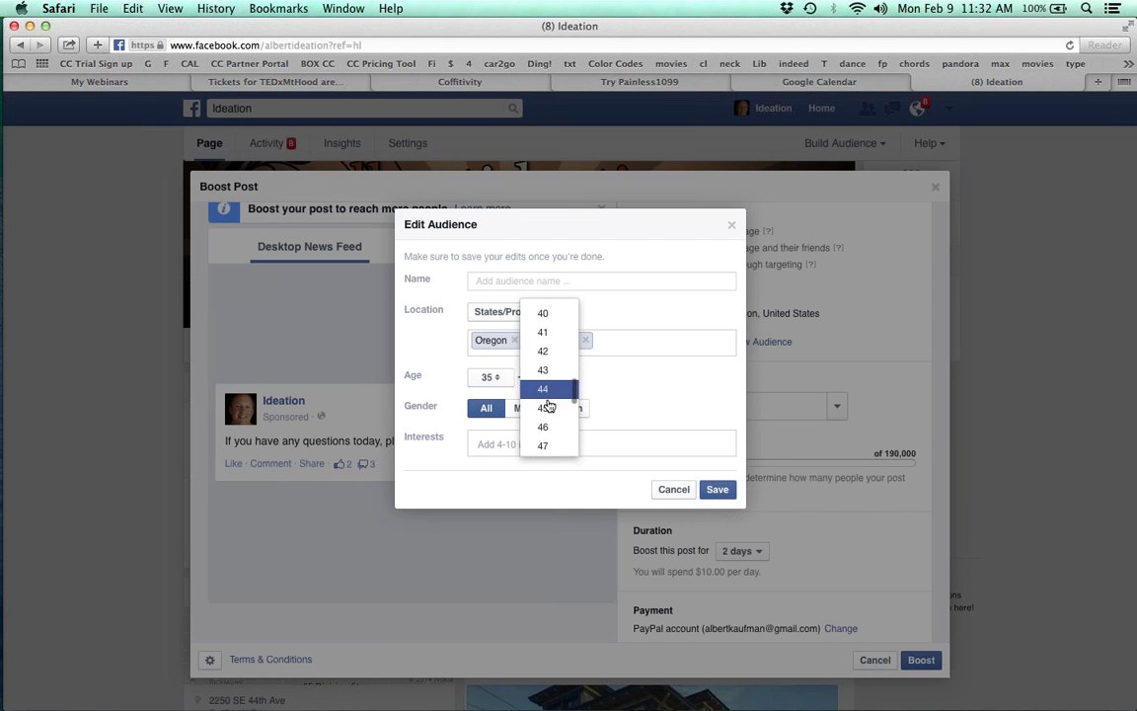
scroll(548, 406, "down", 3)
left_click(543, 425)
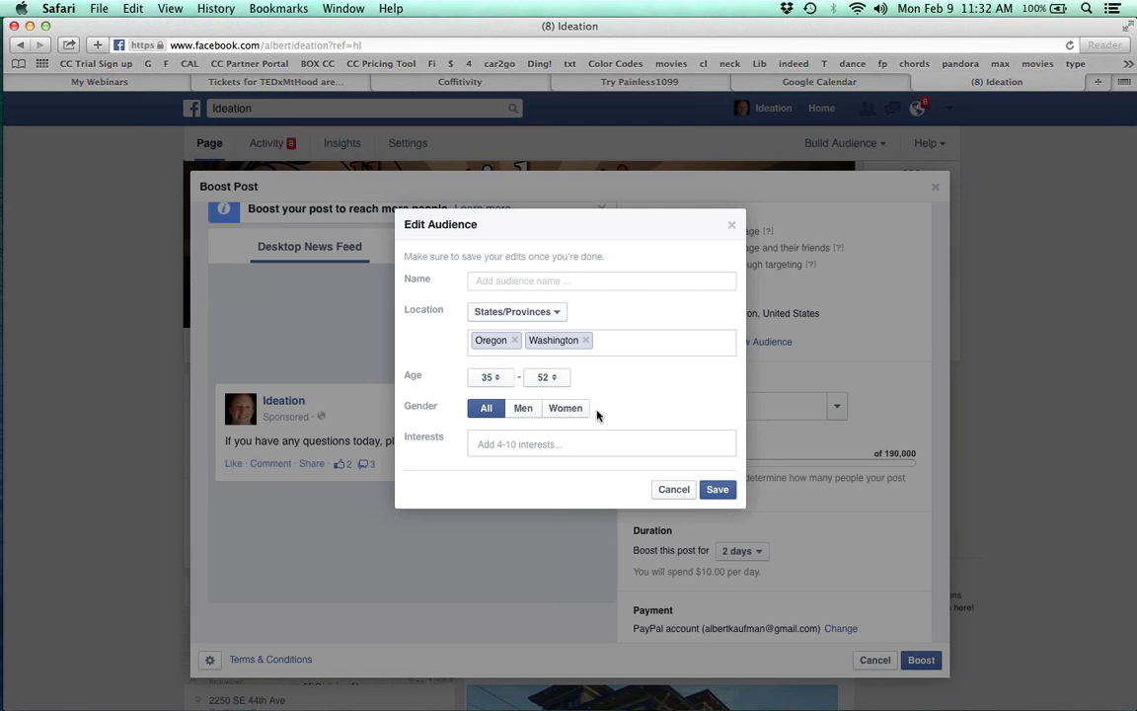
Add Marketing as a target interest and save the audience
left_click(551, 443)
type("marketing")
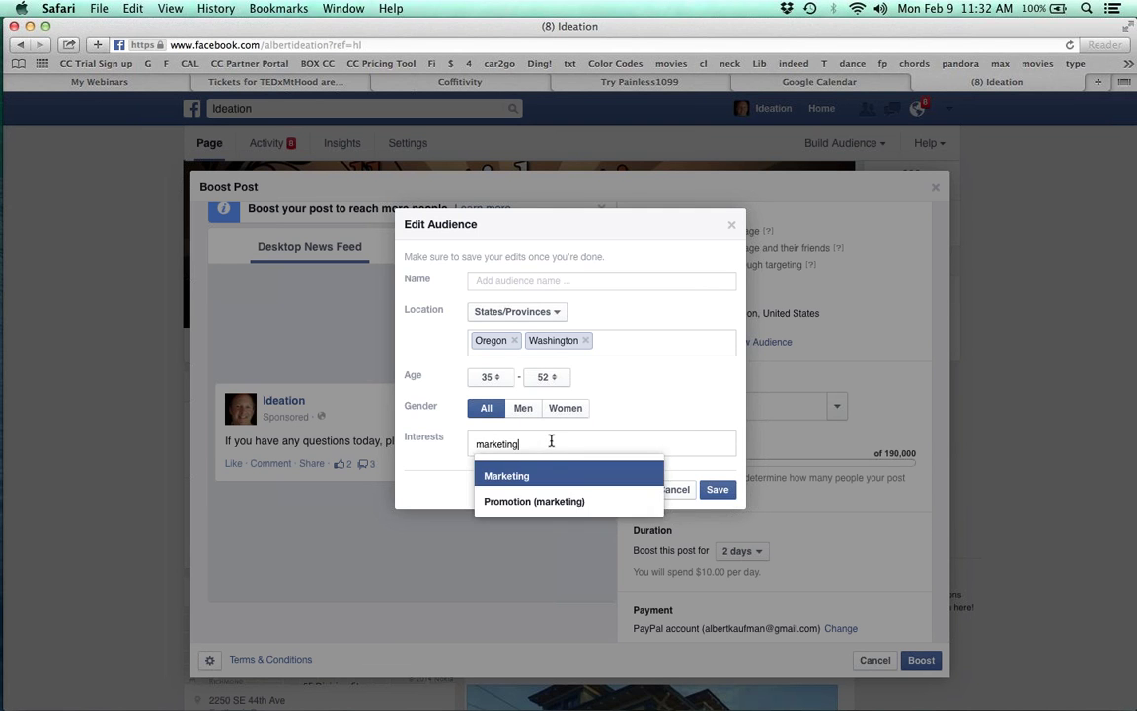
left_click(555, 475)
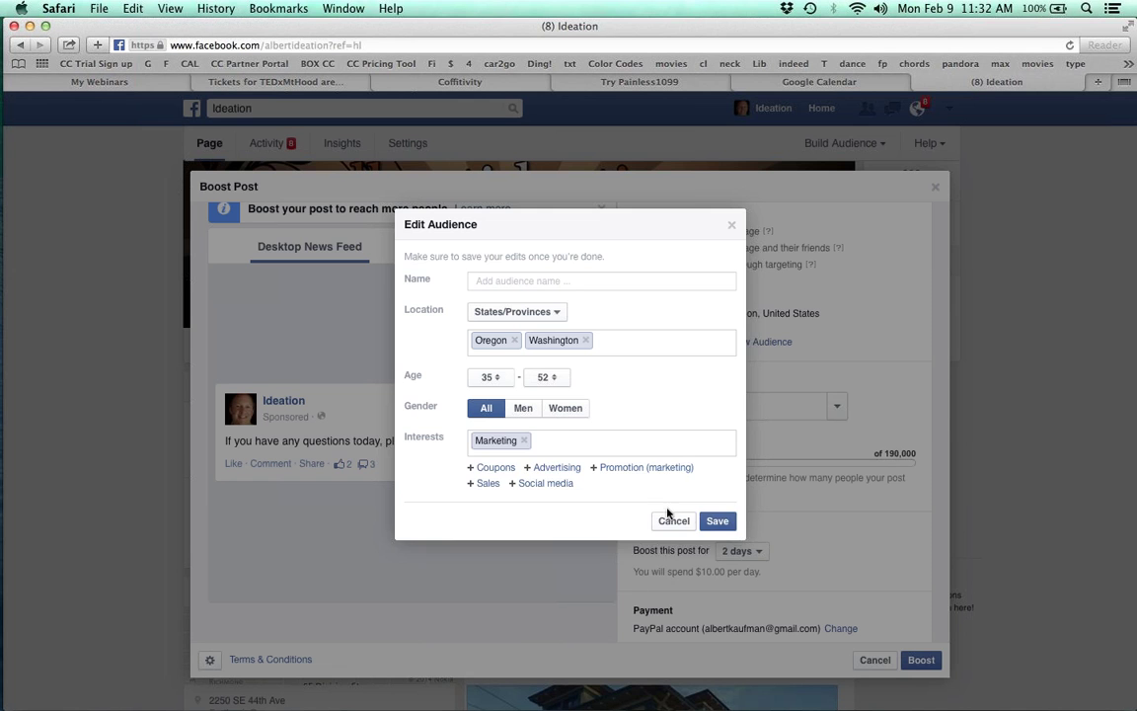
left_click(720, 522)
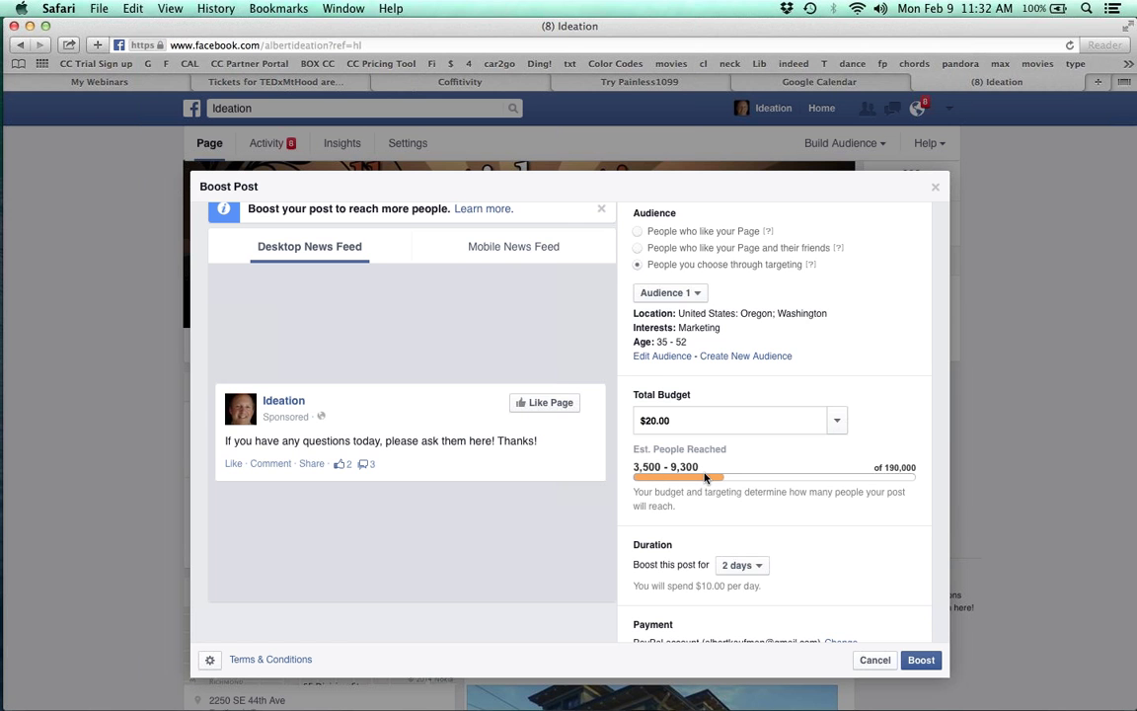
scroll(840, 419, "down", 2)
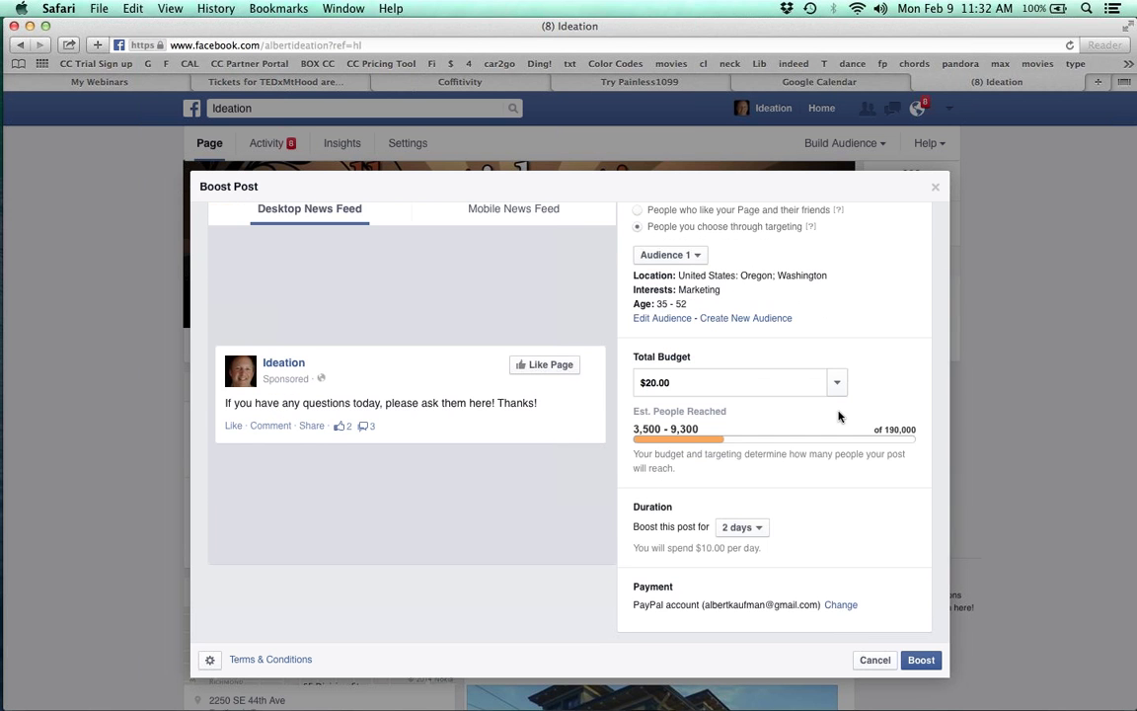
scroll(839, 416, "up", 3)
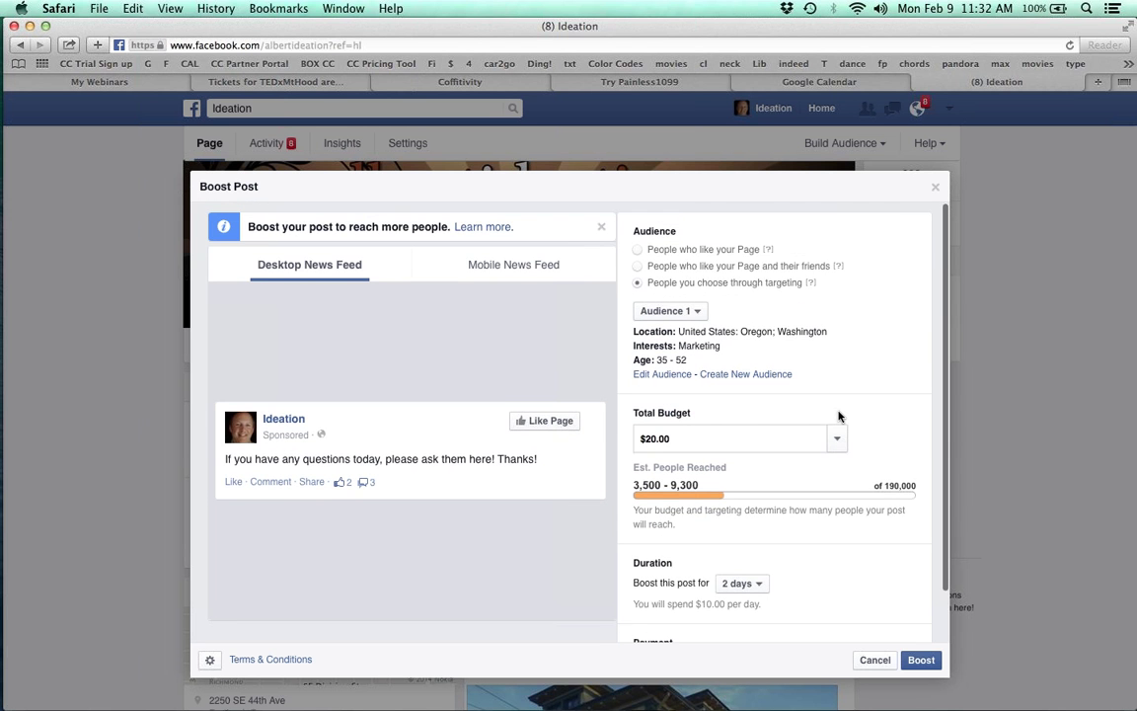
Close the boost setup without boosting and expand all three comments on the questions post
left_click(936, 189)
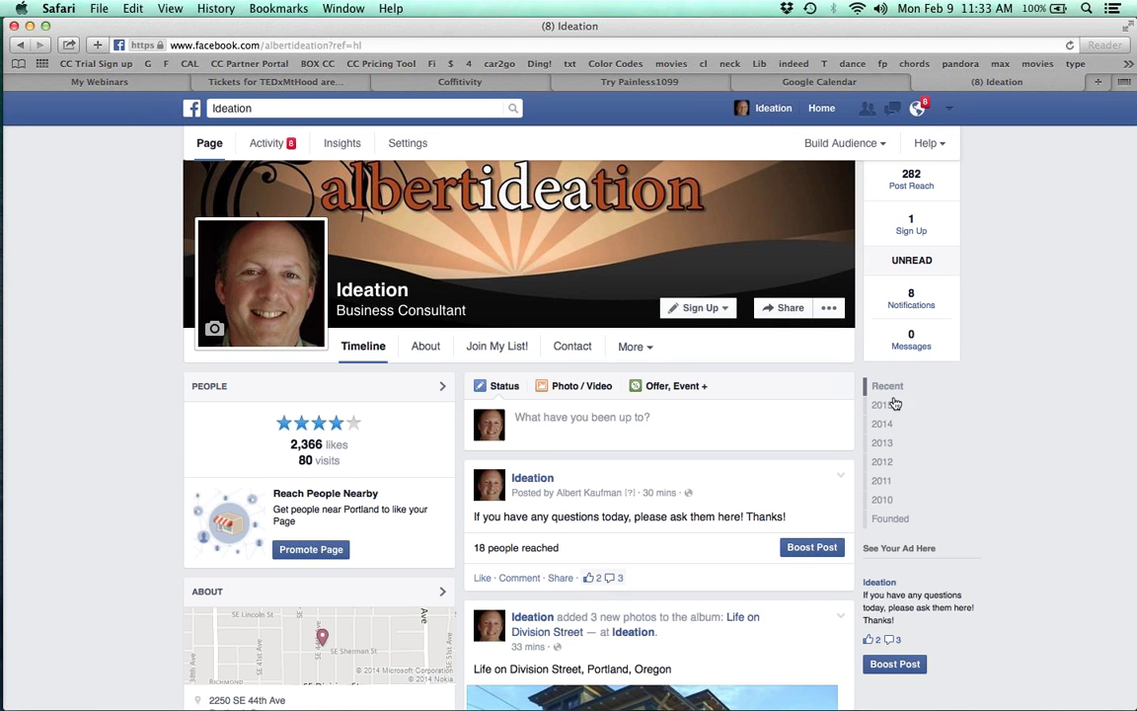
scroll(490, 543, "down", 2)
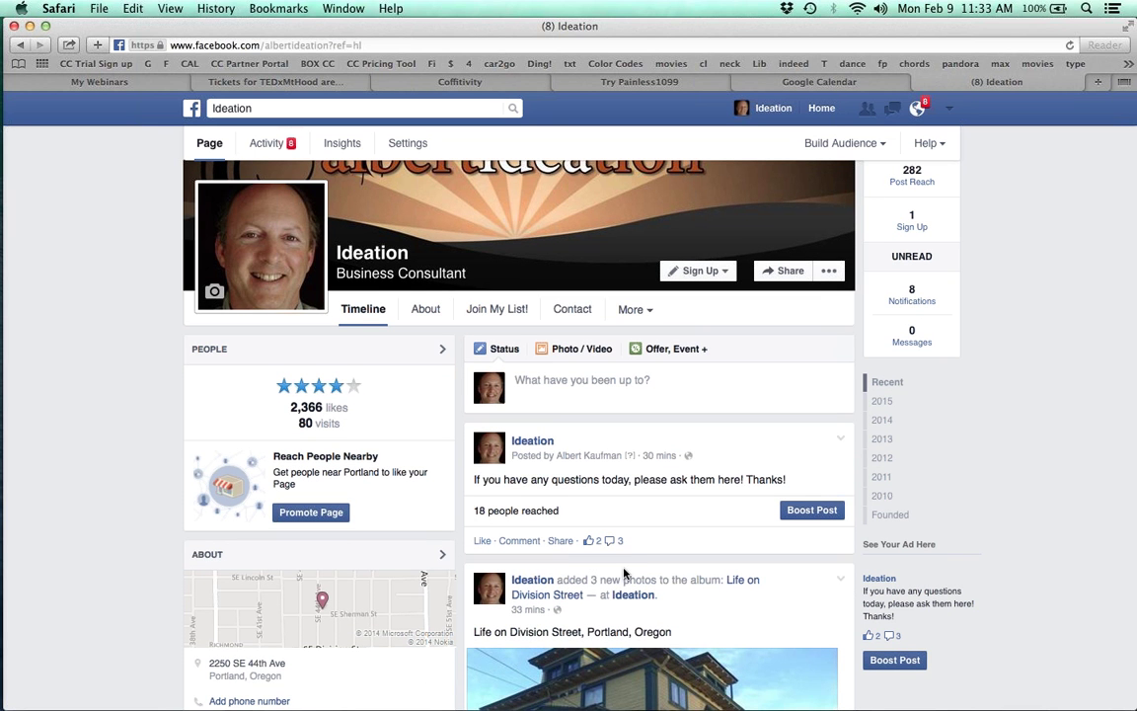
left_click(610, 542)
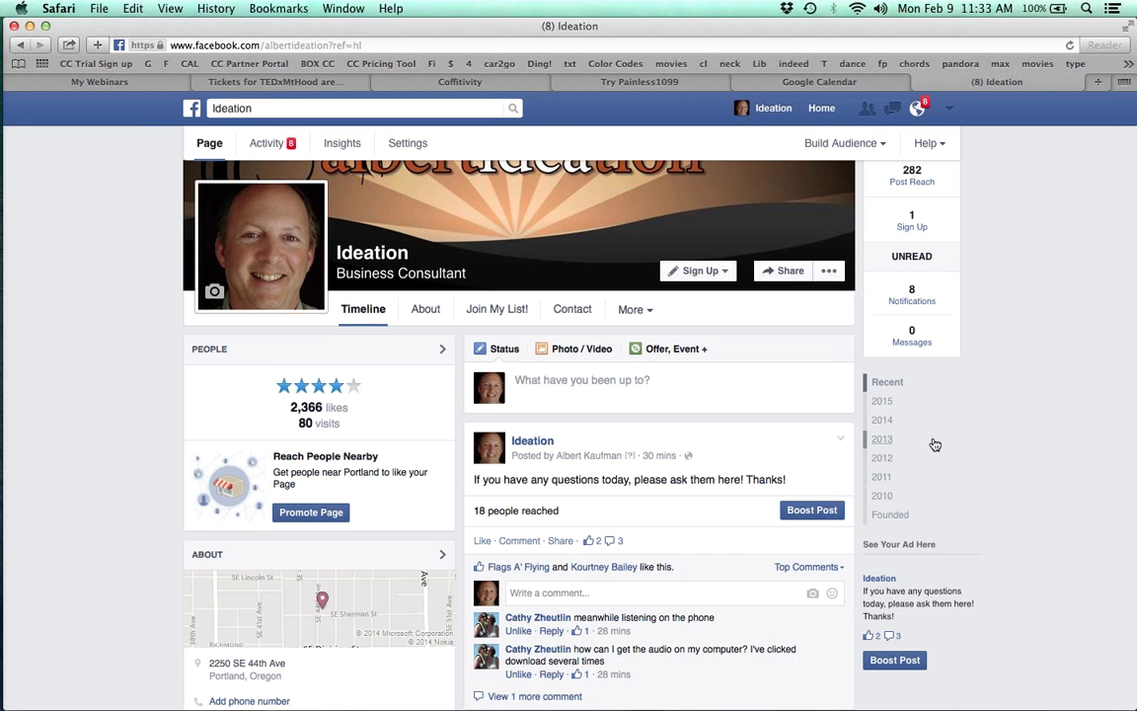
scroll(919, 449, "down", 3)
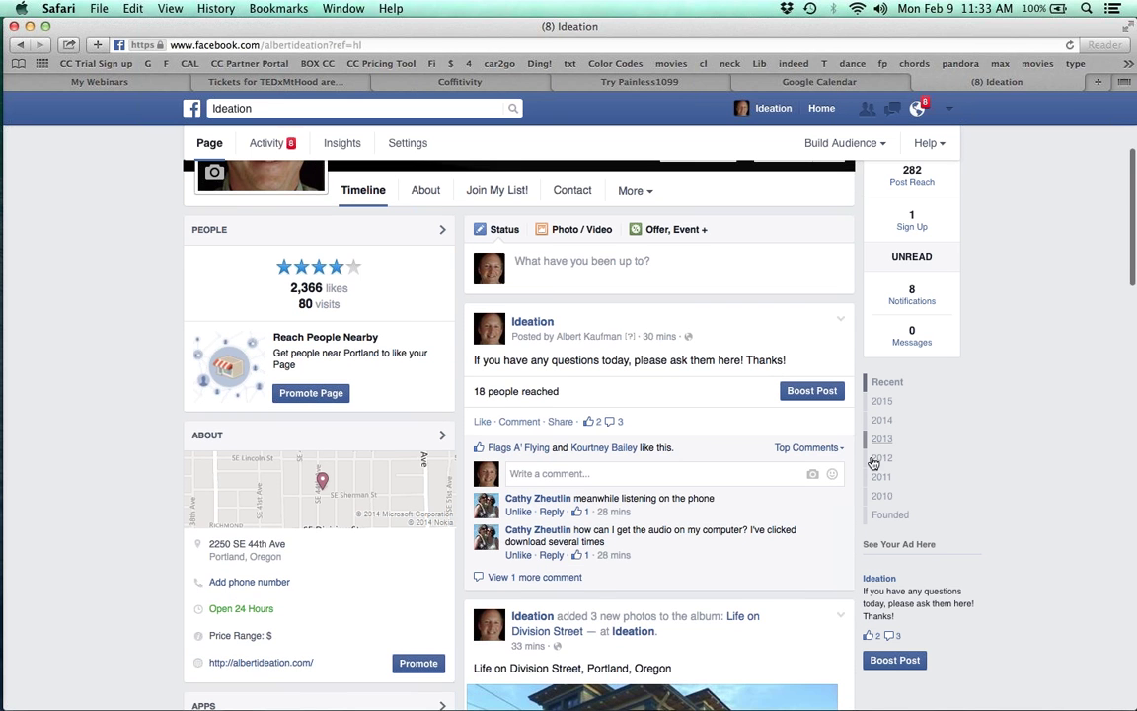
left_click(553, 578)
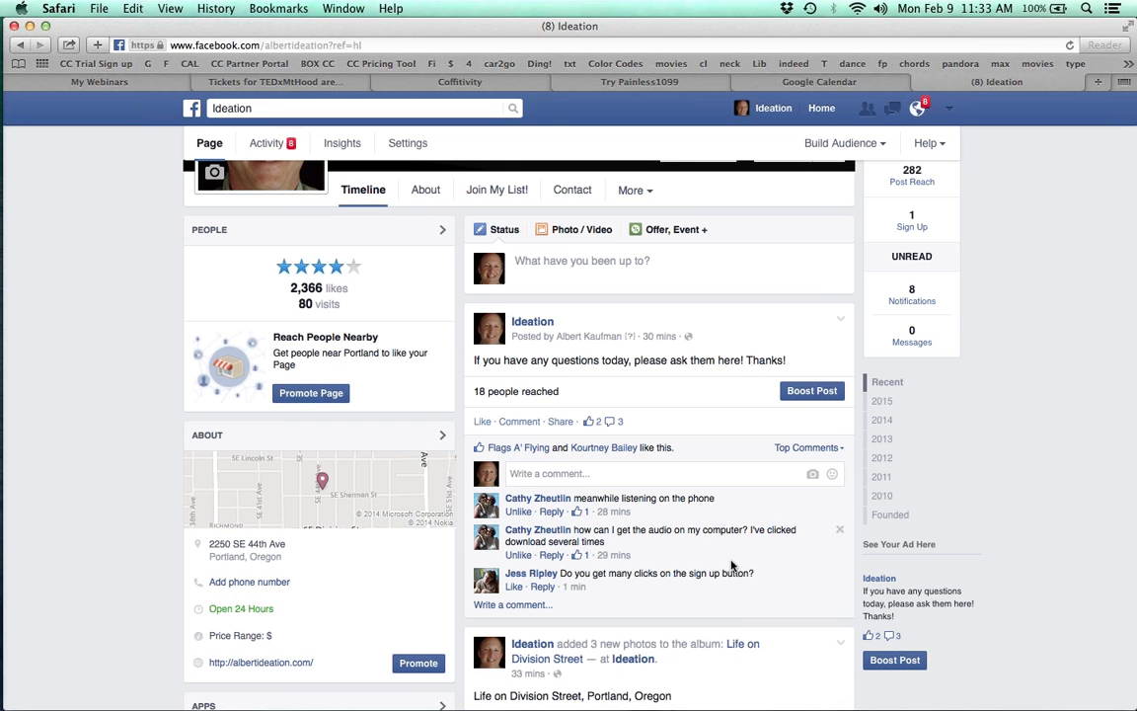
Reply 'no, not really.' to the sign-up button comment, trimming the unfinished extra words first
left_click(542, 588)
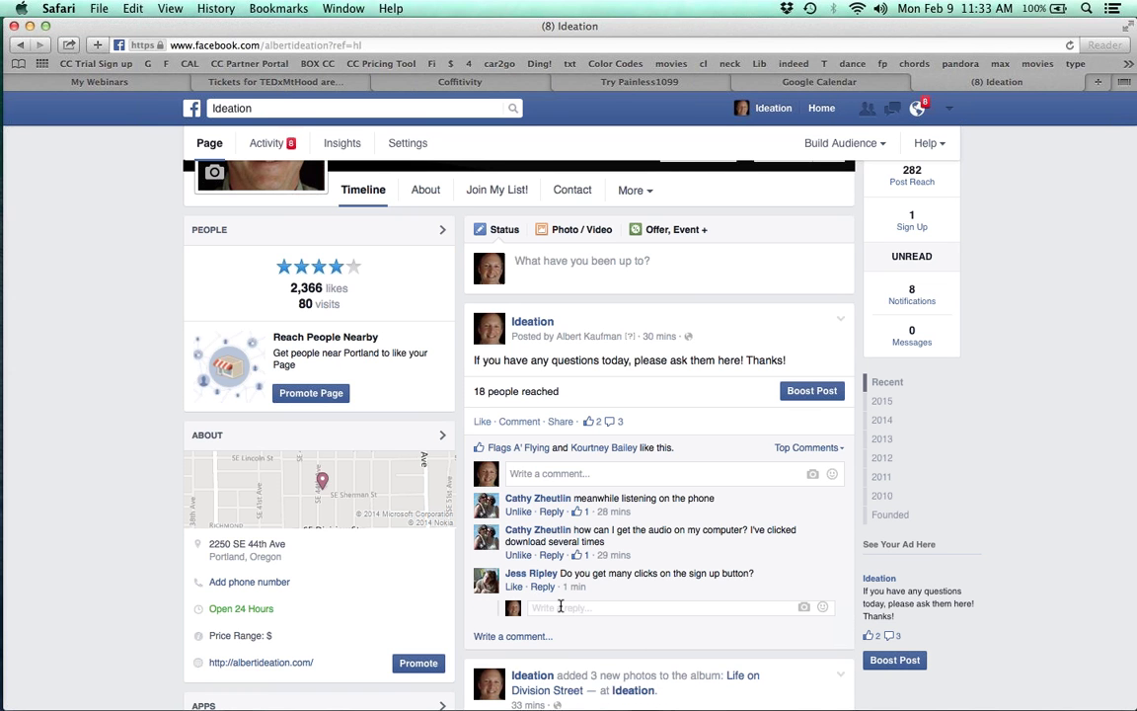
type("no, not really.  but I'm not")
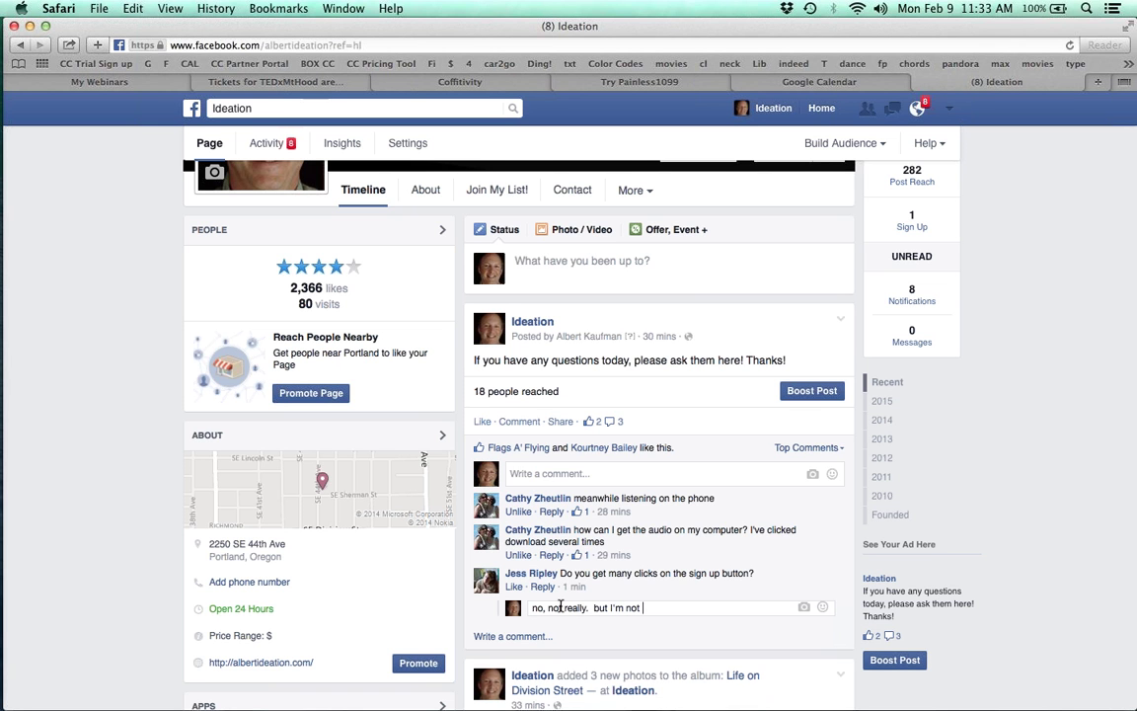
key("BackSpace")
key("BackSpace")
key("BackSpace")
key("BackSpace")
key("BackSpace")
key("BackSpace")
key("BackSpace")
key("BackSpace")
key("BackSpace")
key("BackSpace")
key("BackSpace")
key("BackSpace")
key("BackSpace")
key("BackSpace")
key("Return")
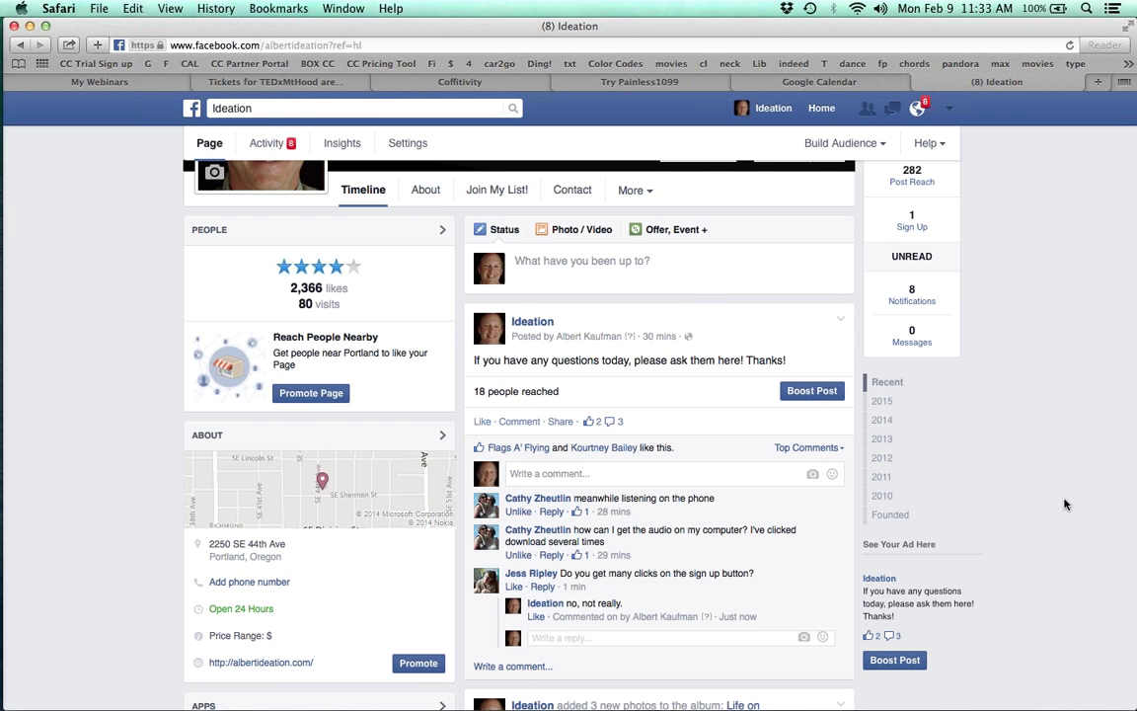
scroll(602, 361, "up", 3)
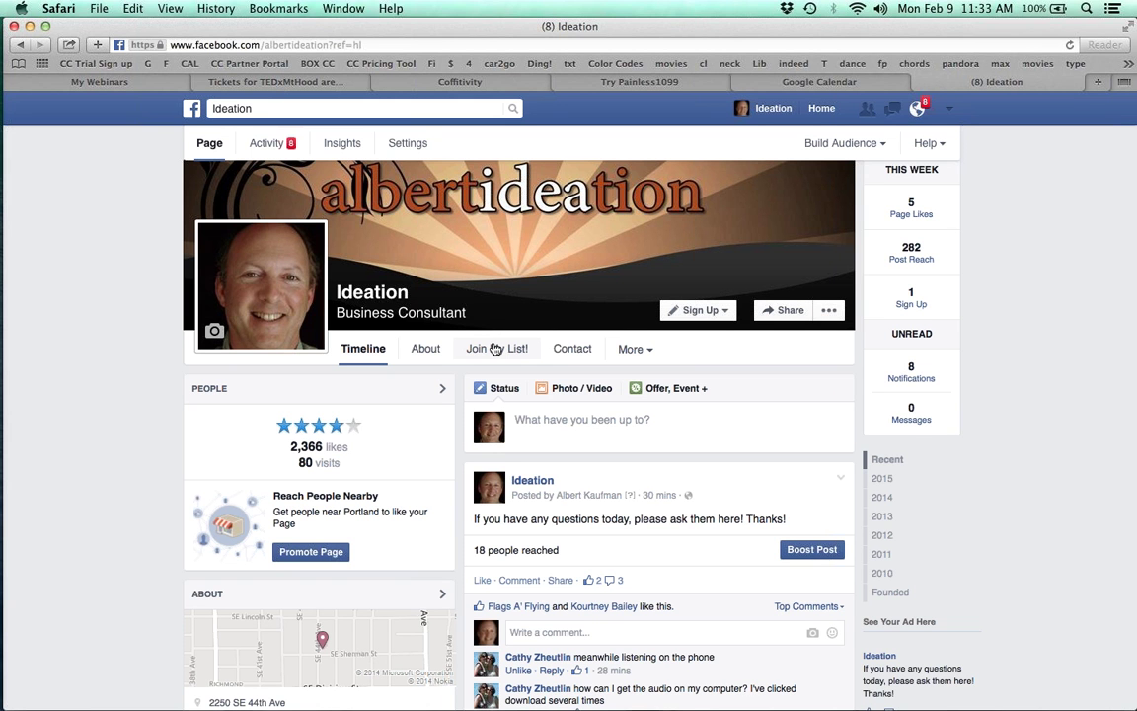
scroll(496, 348, "down", 3)
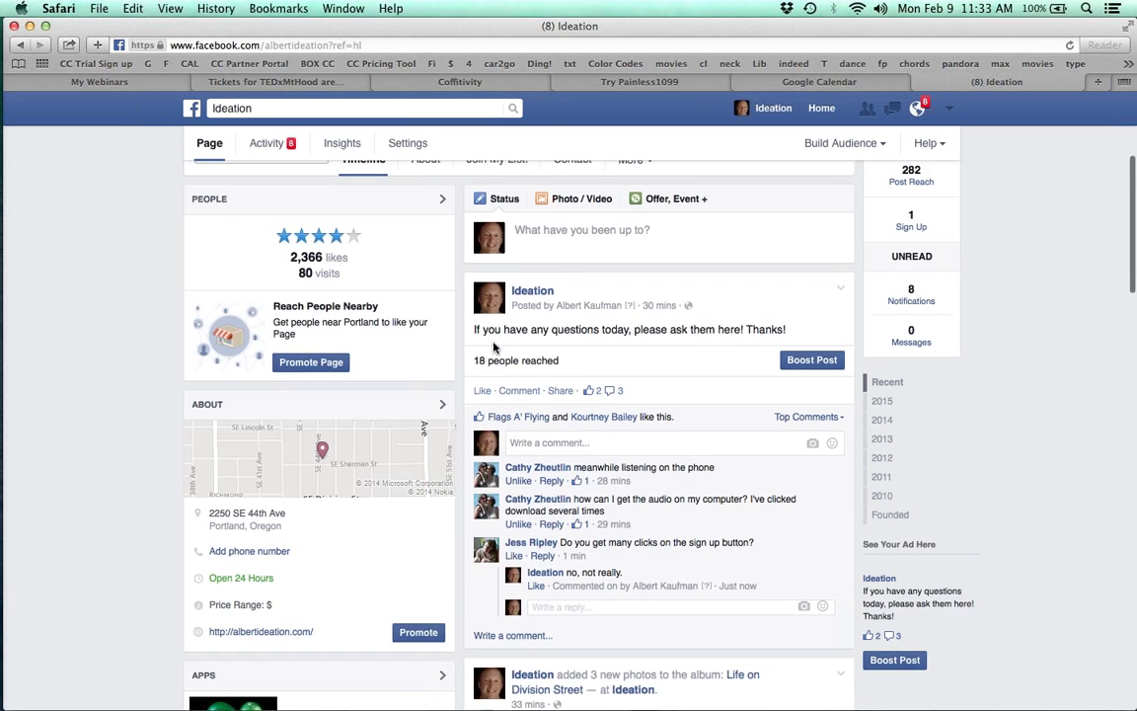
scroll(496, 348, "up", 5)
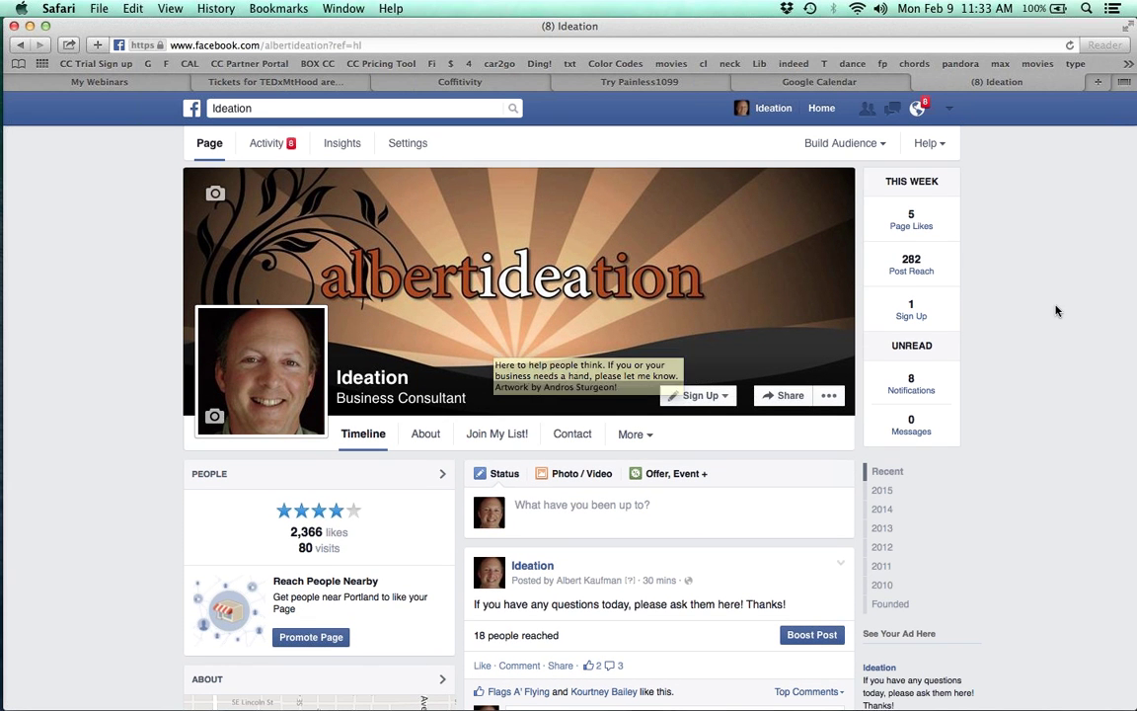
scroll(1056, 311, "down", 3)
scroll(1056, 311, "down", 1)
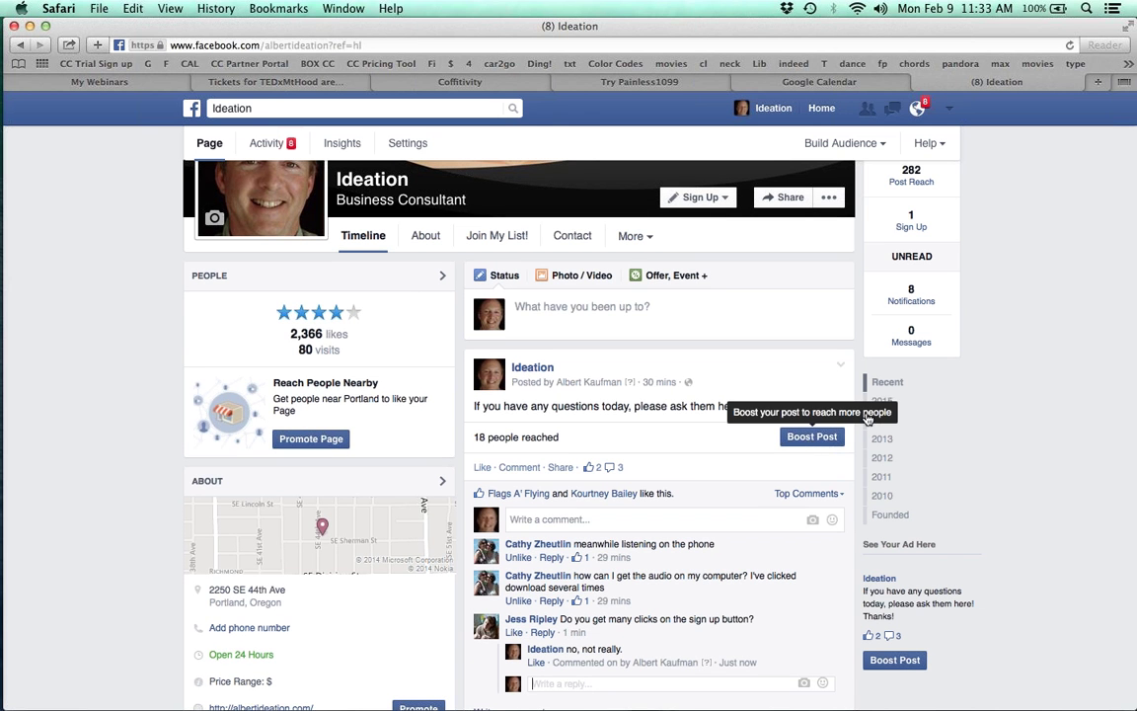
scroll(906, 385, "up", 4)
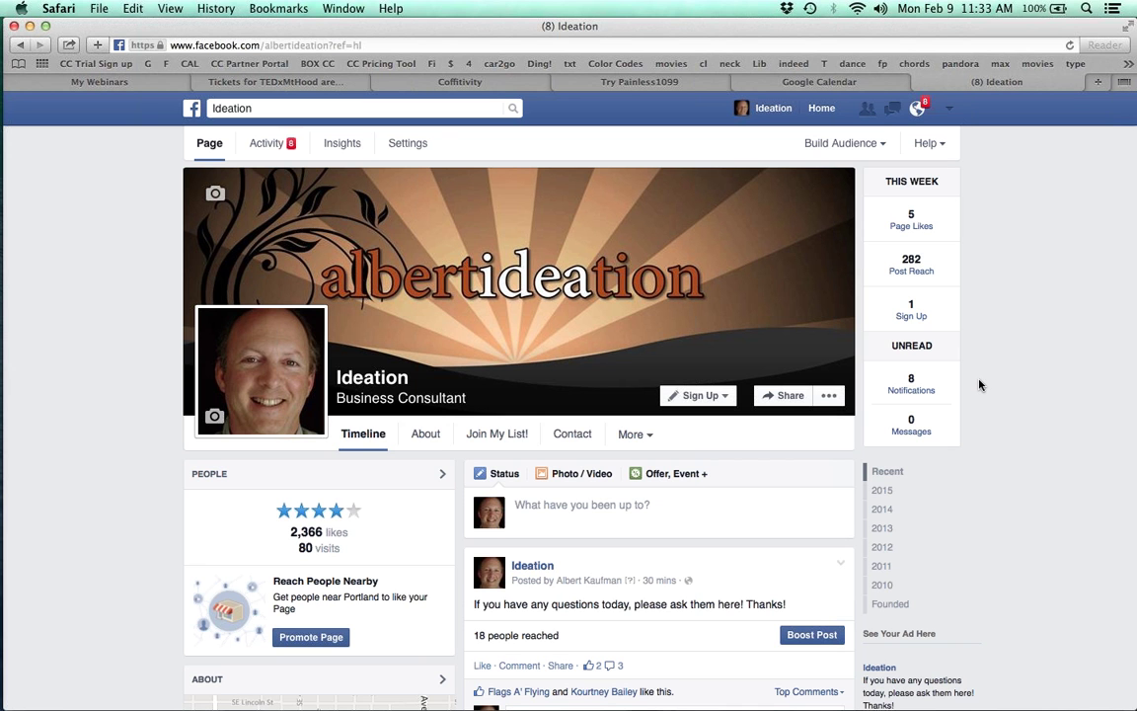
Open the Insights Overview and scroll through page likes, reach, engagement and recent posts
left_click(341, 145)
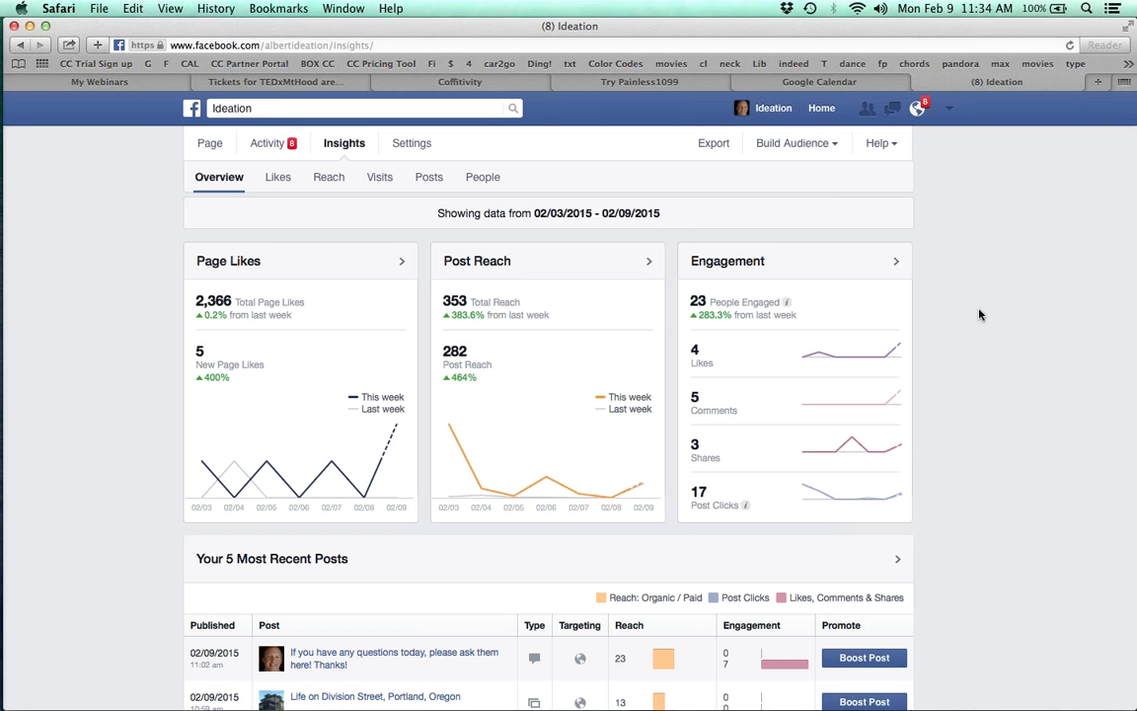
scroll(979, 314, "down", 3)
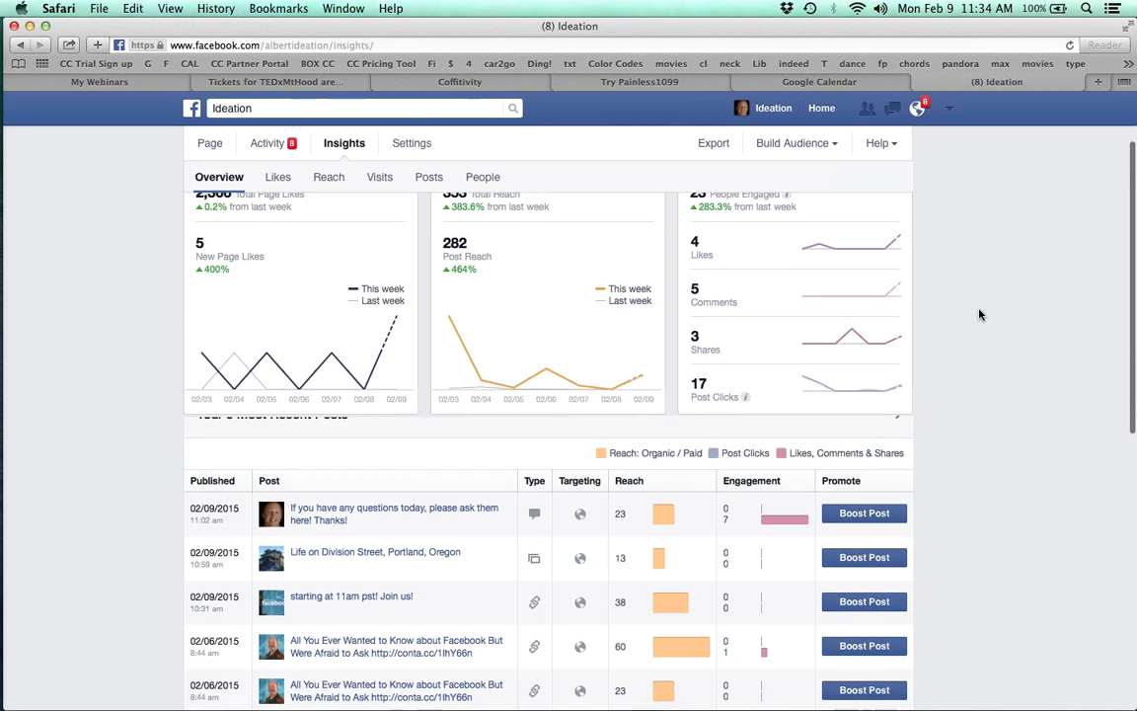
scroll(979, 314, "up", 3)
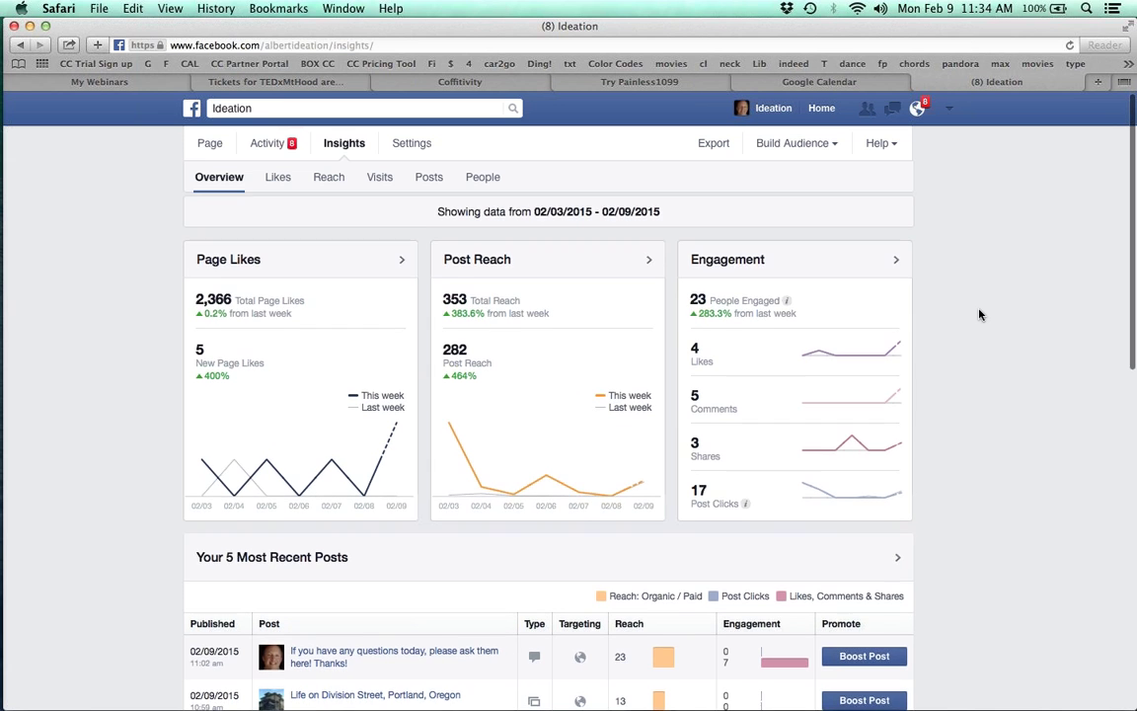
scroll(980, 314, "down", 2)
scroll(979, 314, "down", 5)
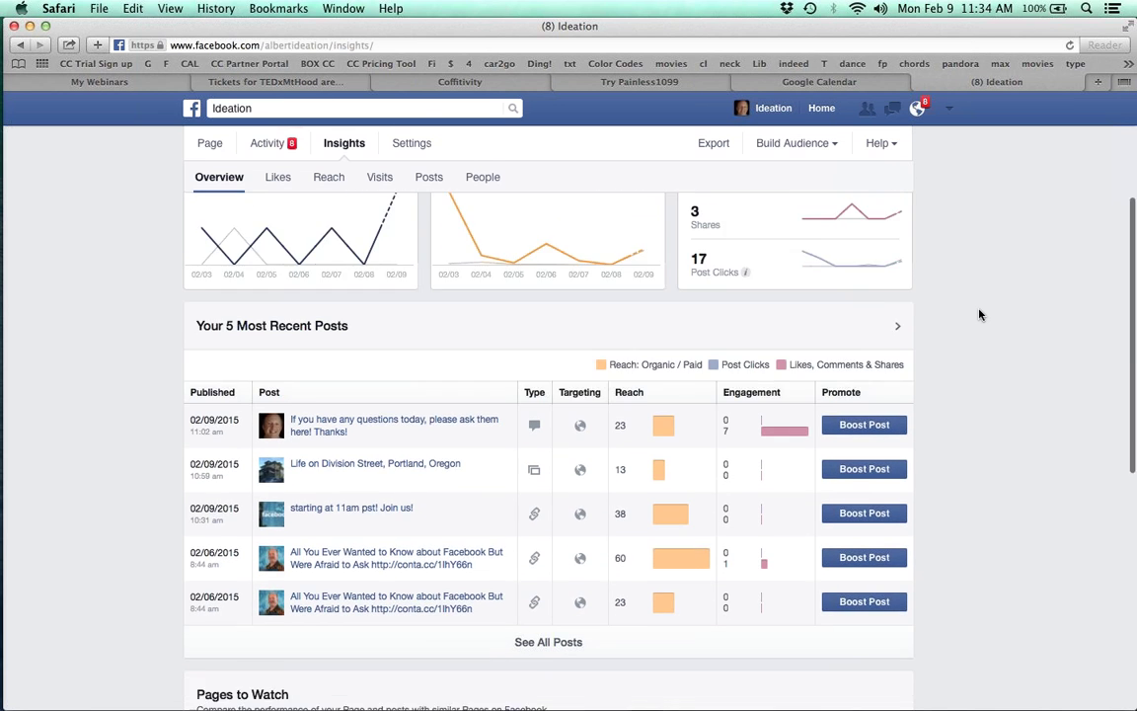
scroll(979, 314, "down", 1)
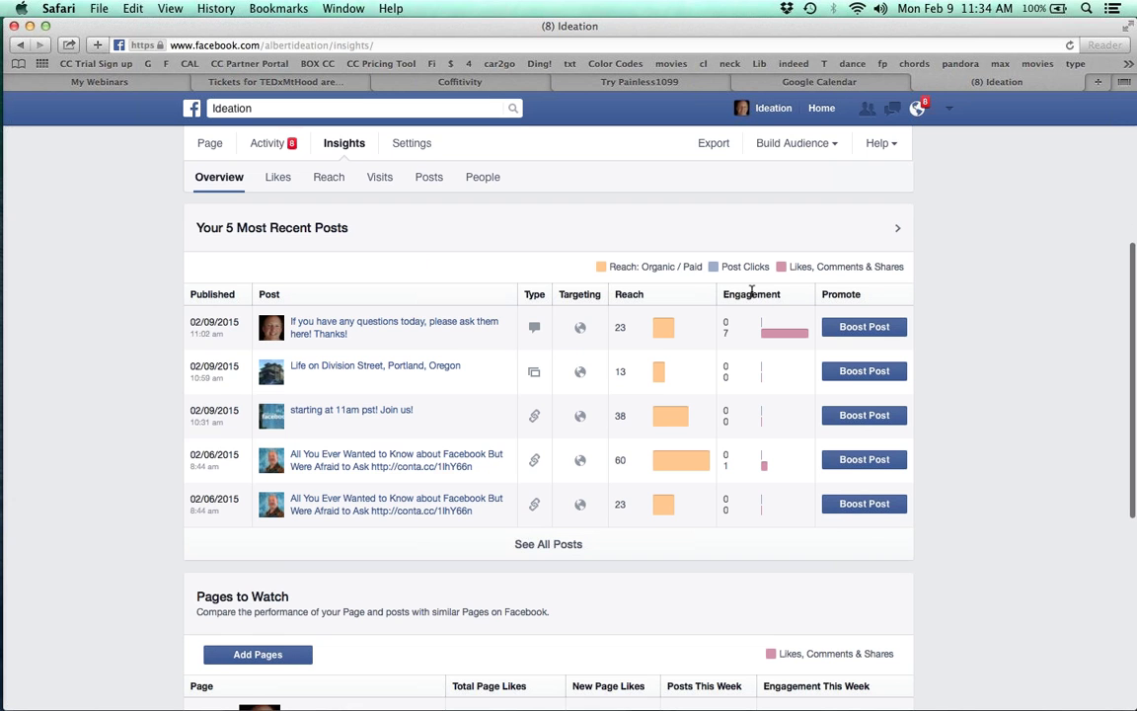
List all published posts sorted by reach, then go to the page's General settings
left_click(559, 545)
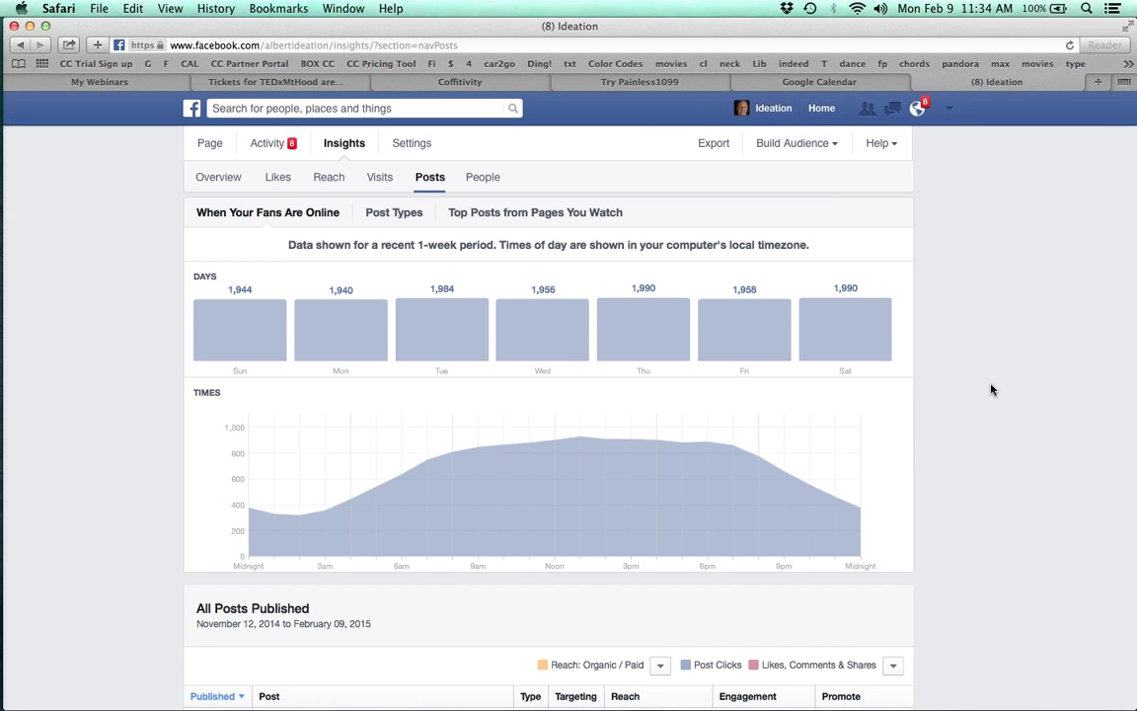
scroll(992, 390, "down", 5)
scroll(992, 390, "down", 1)
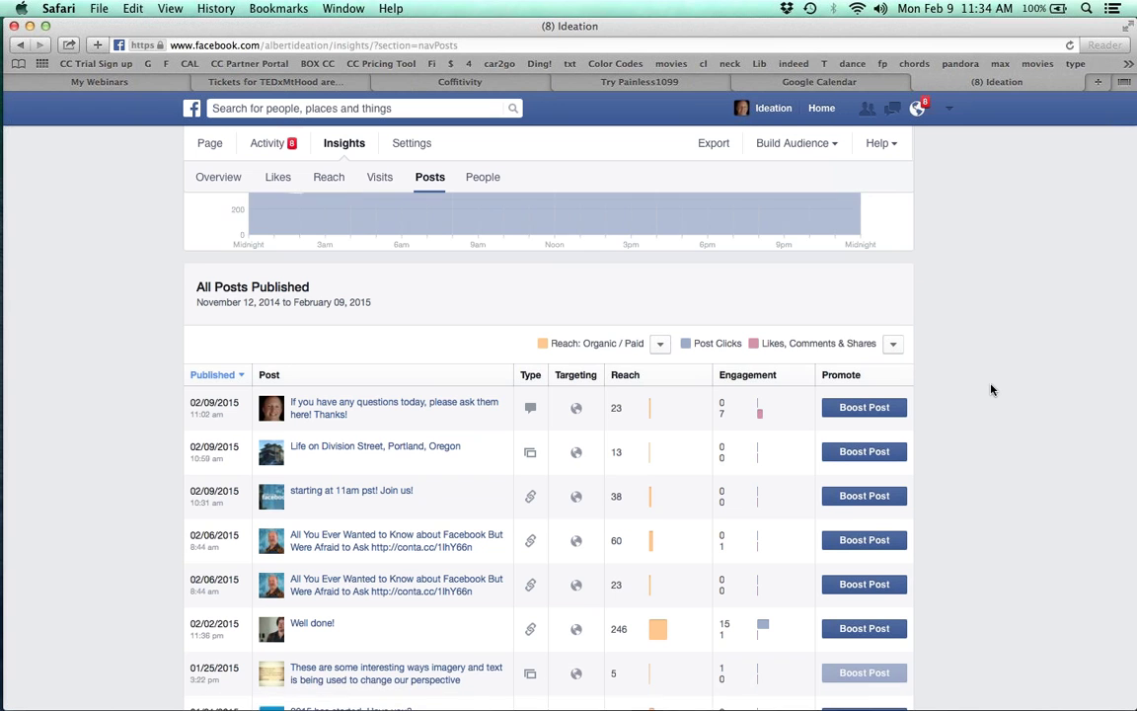
scroll(990, 388, "down", 2)
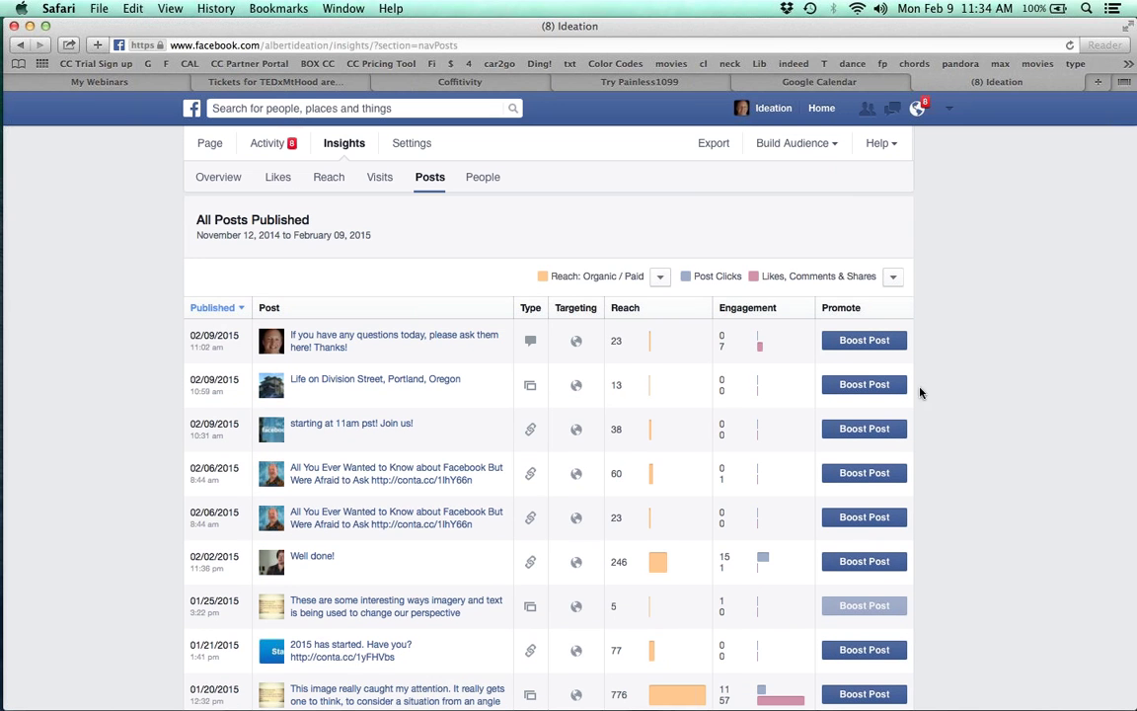
left_click(624, 309)
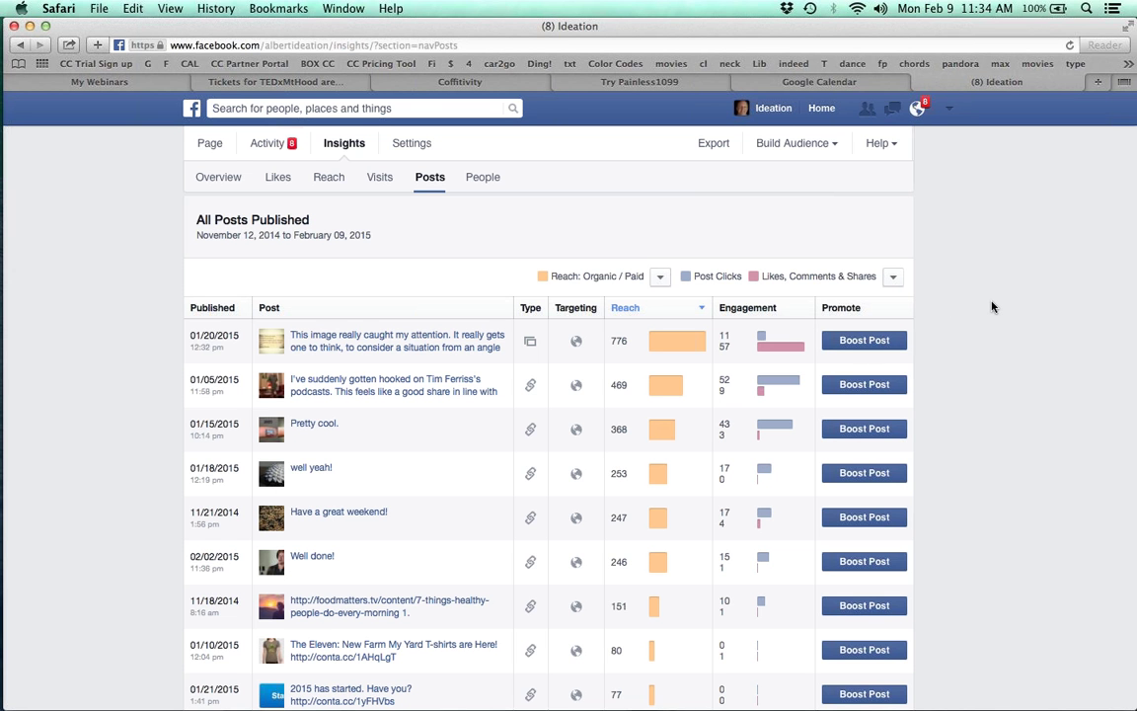
scroll(993, 307, "up", 5)
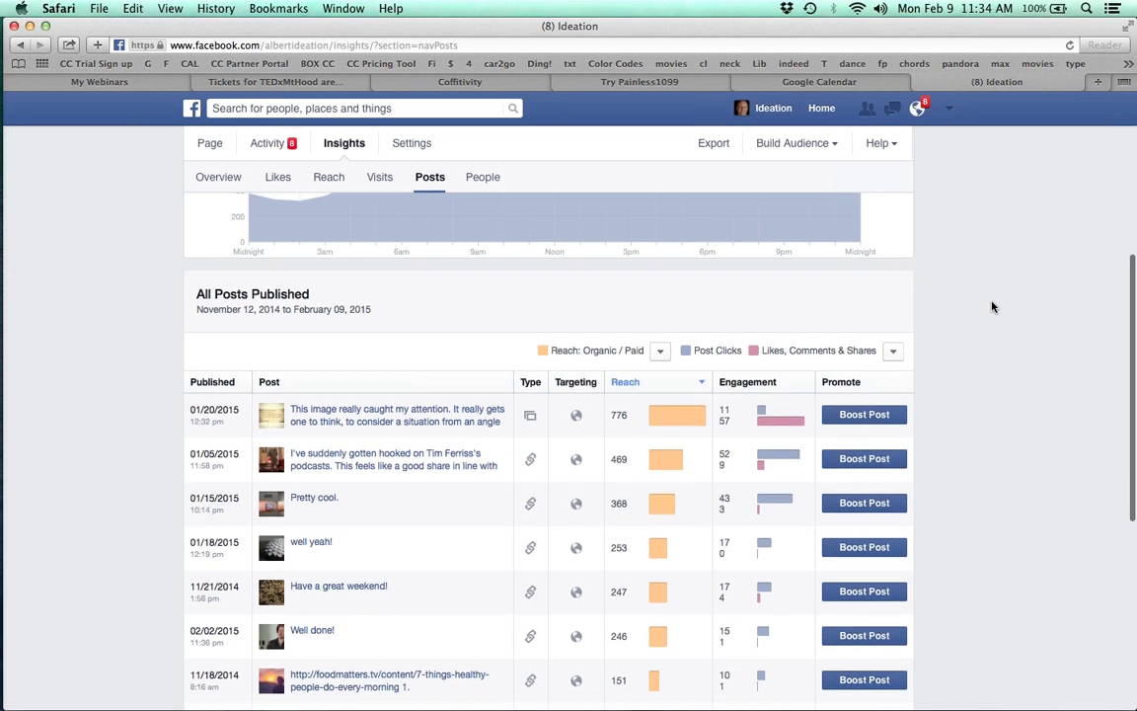
left_click(420, 144)
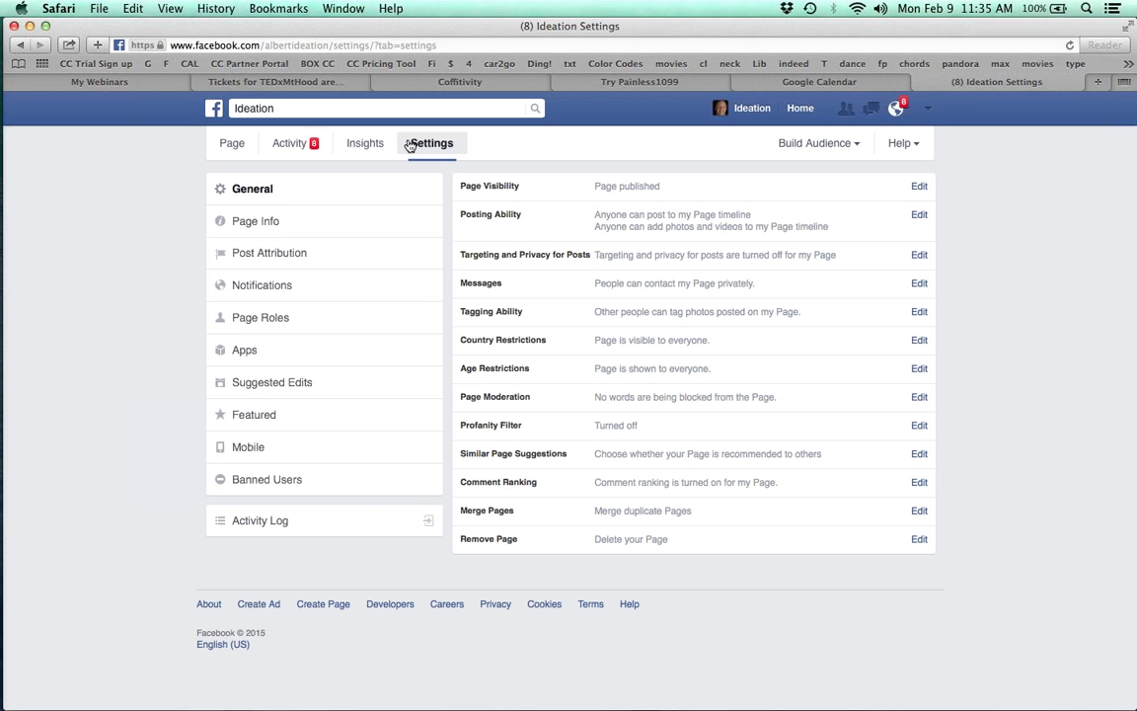
left_click(366, 144)
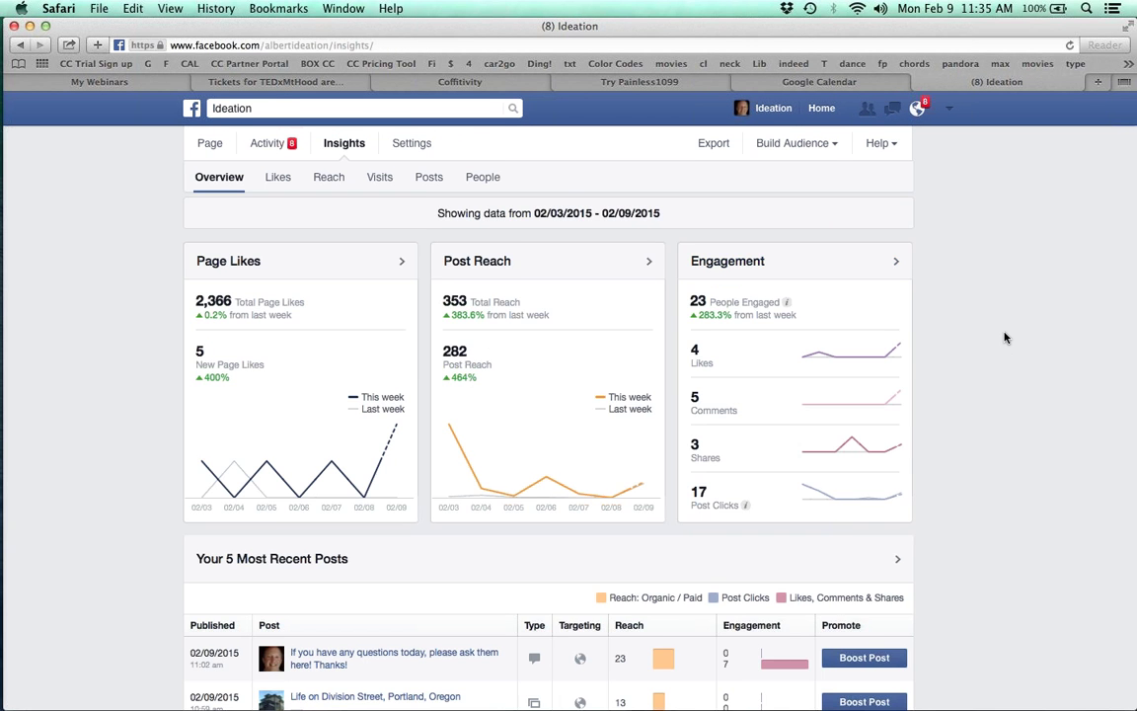
scroll(1005, 338, "down", 3)
scroll(1005, 338, "down", 2)
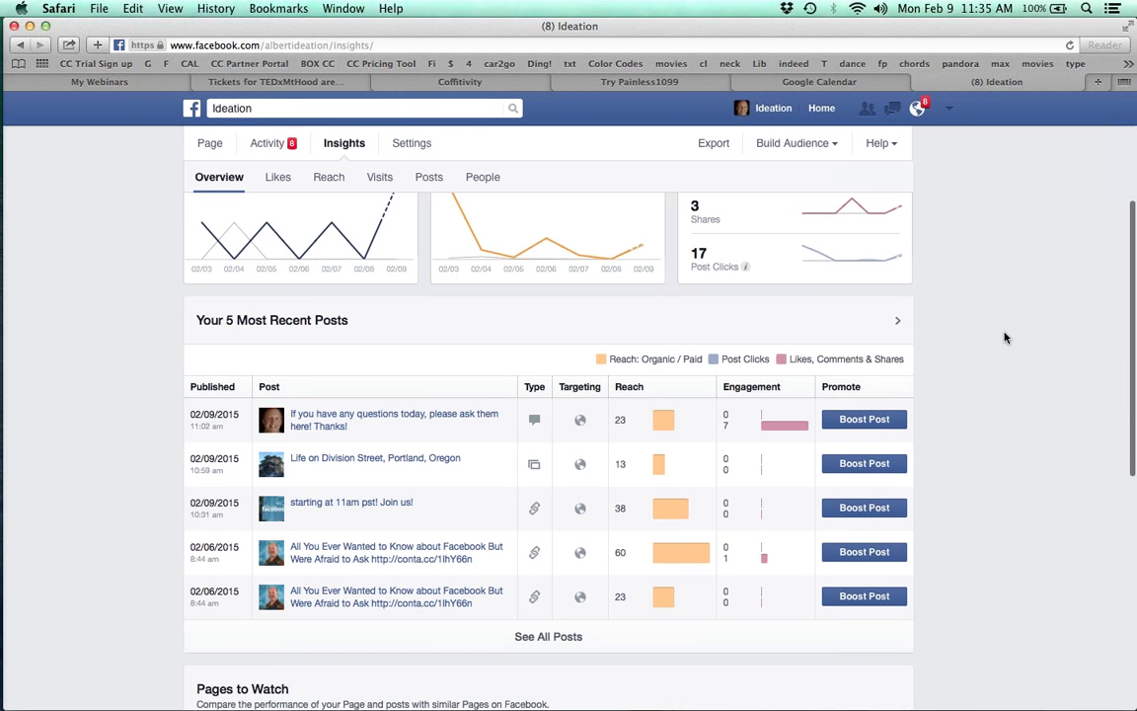
left_click(546, 636)
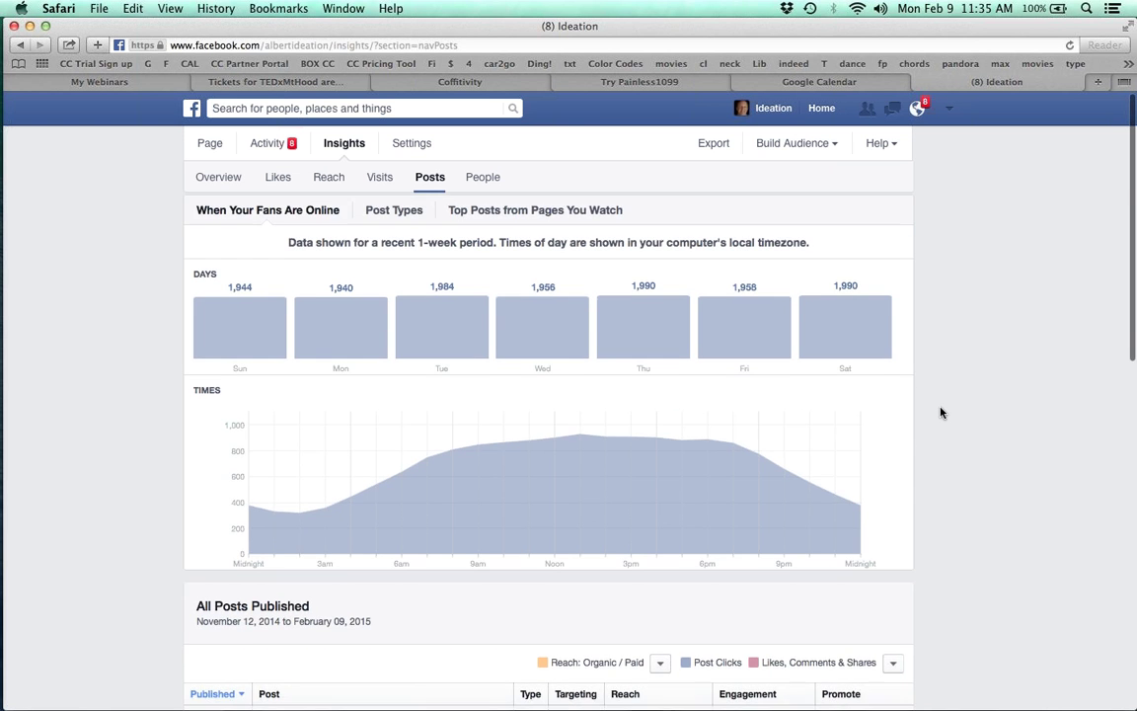
scroll(940, 411, "down", 5)
scroll(940, 411, "down", 1)
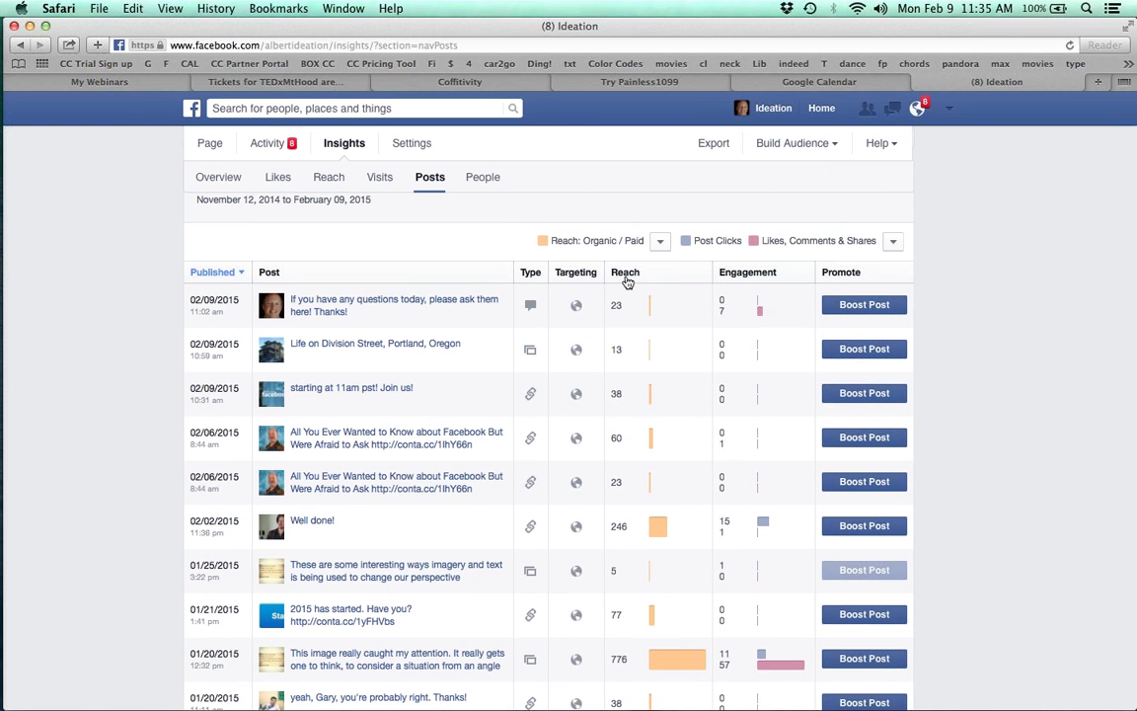
left_click(626, 279)
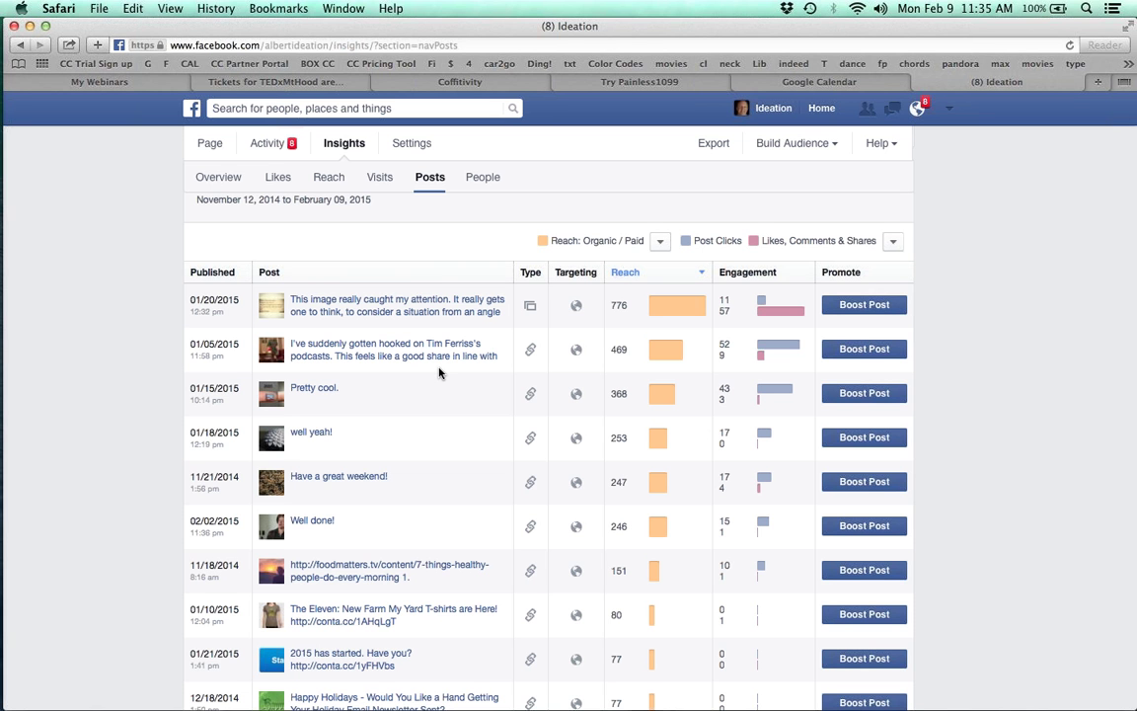
scroll(440, 373, "down", 2)
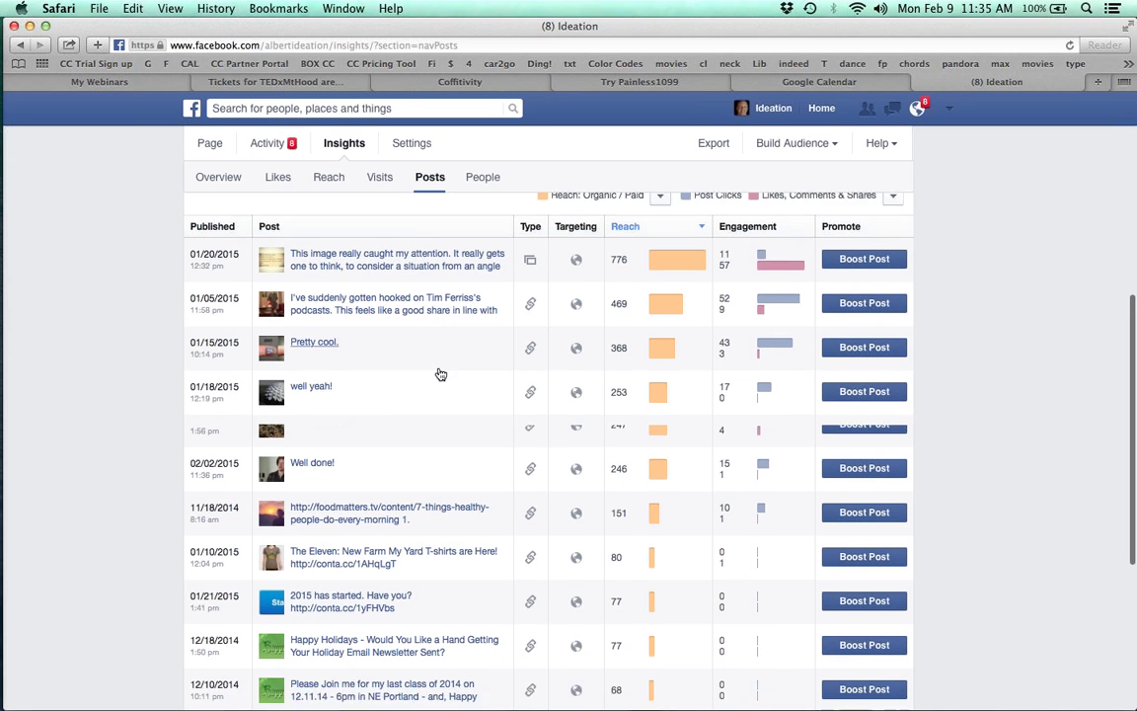
scroll(441, 373, "down", 2)
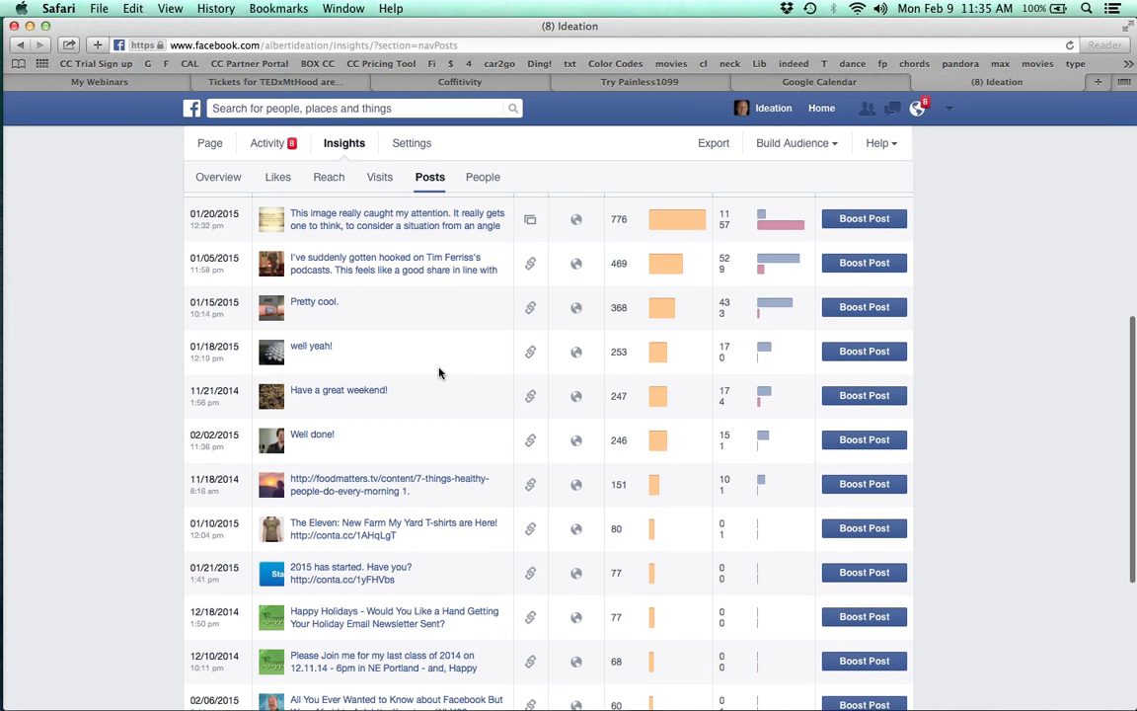
scroll(440, 373, "up", 10)
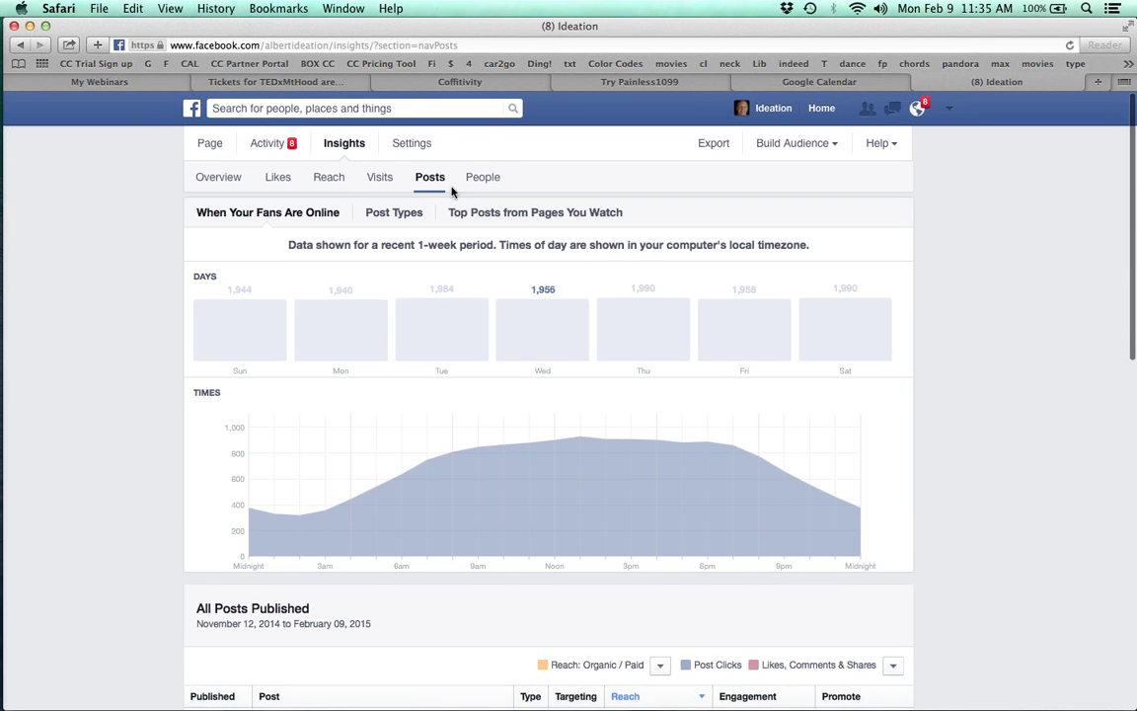
left_click(410, 145)
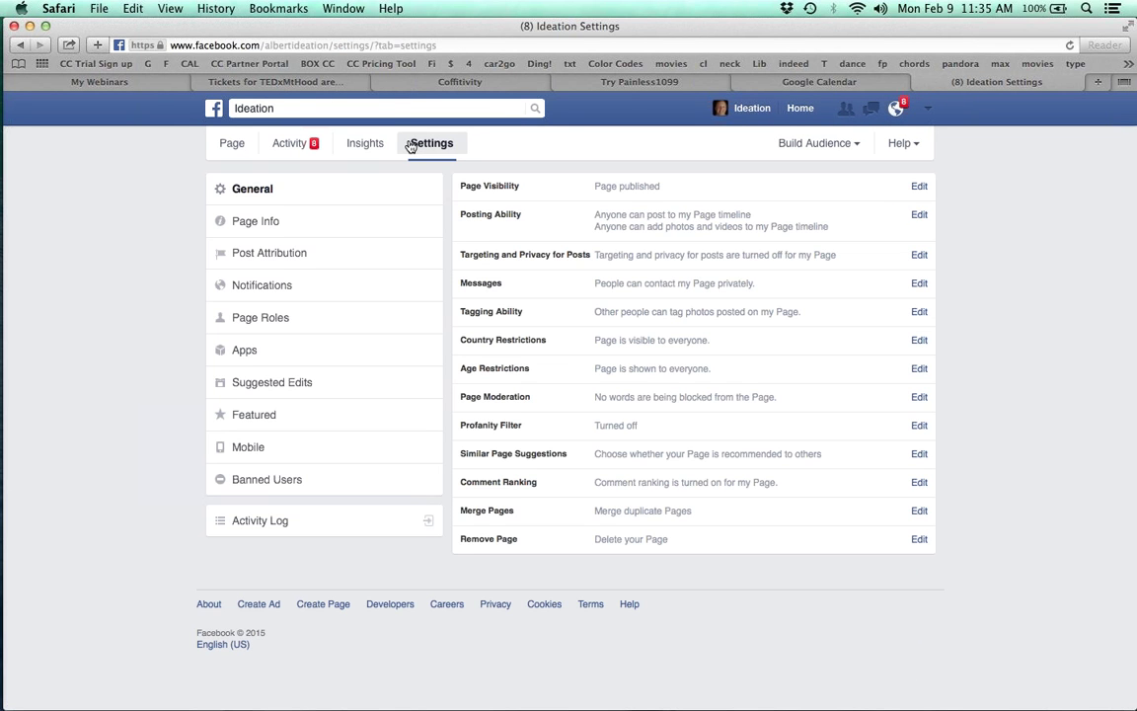
left_click(232, 144)
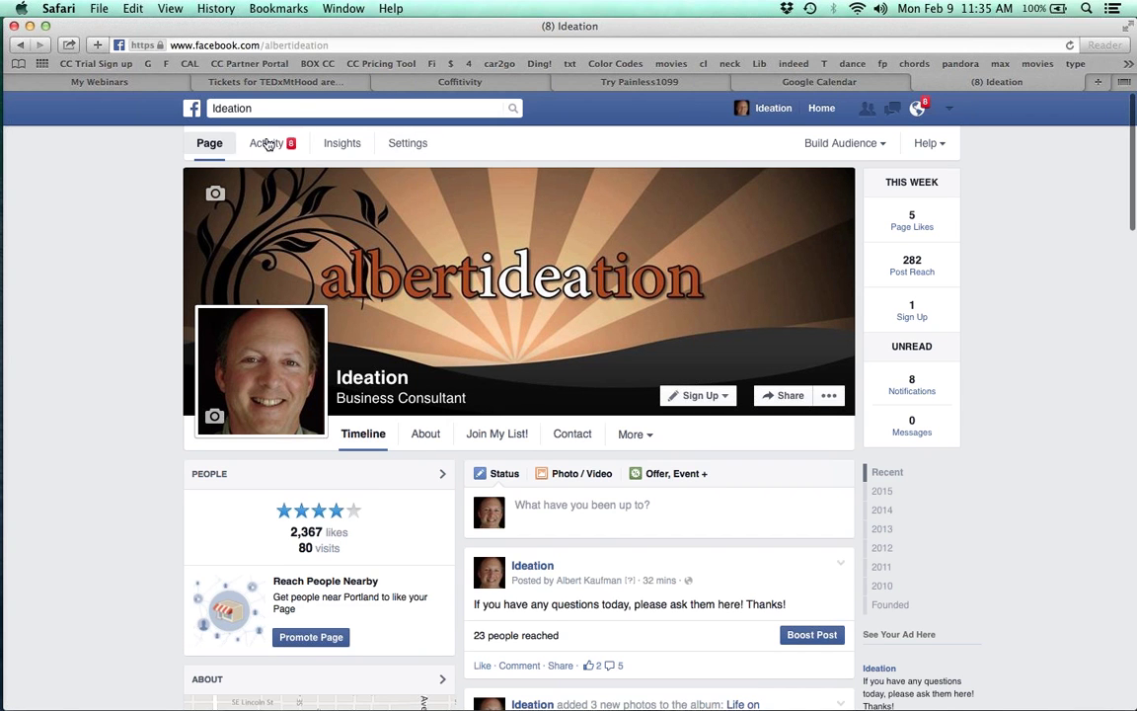
left_click(415, 144)
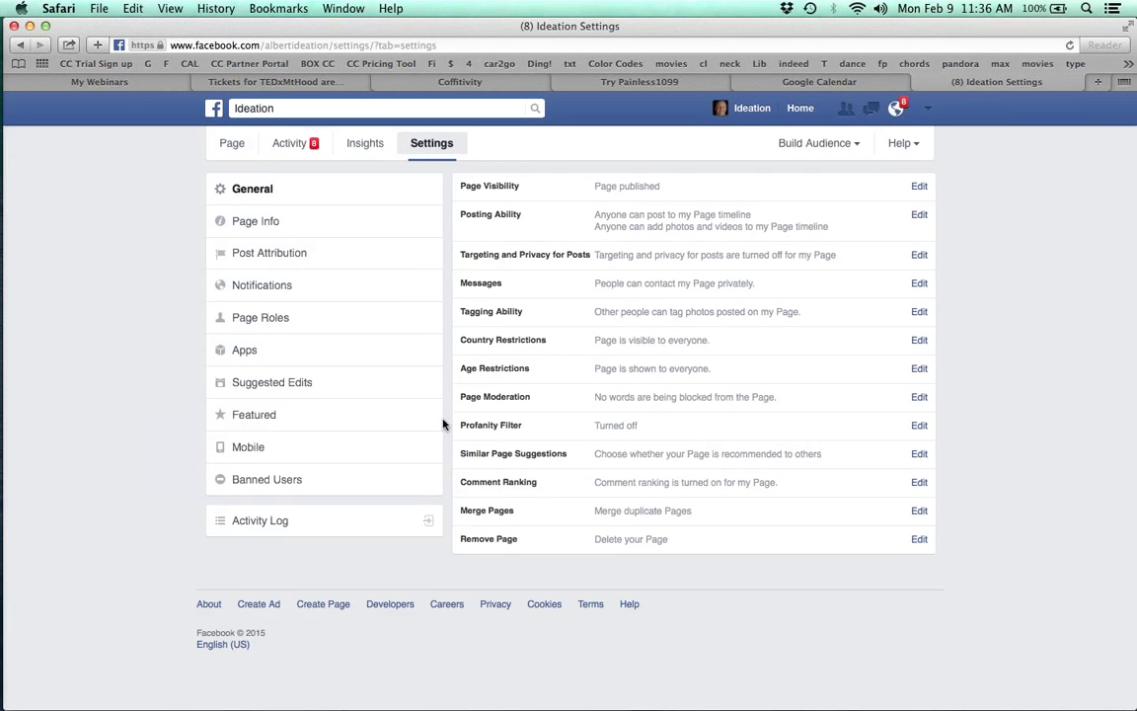
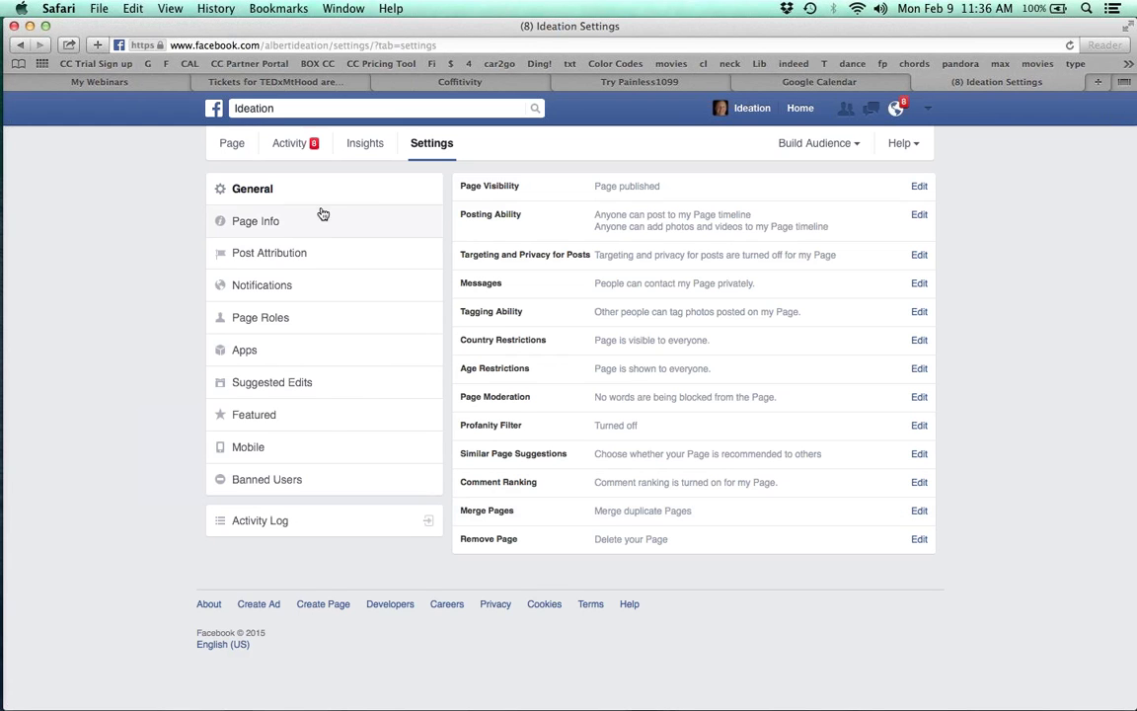
Go from Page Info settings to the Ideation page's About tab with its category and name details
left_click(252, 222)
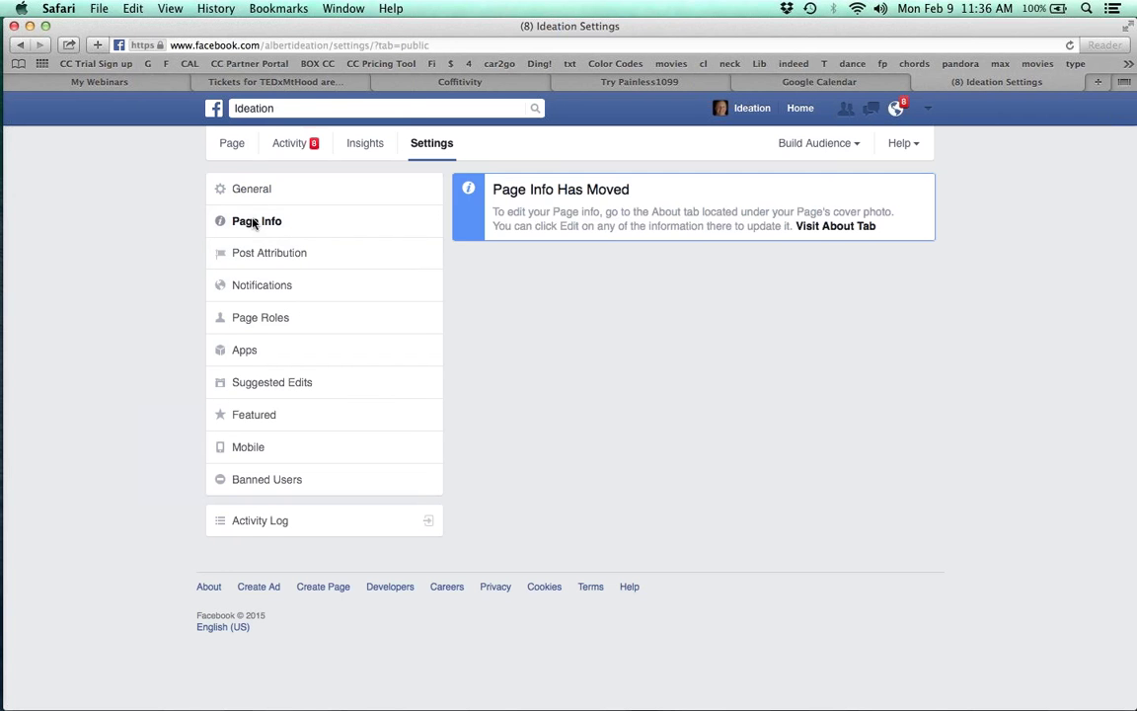
left_click(807, 228)
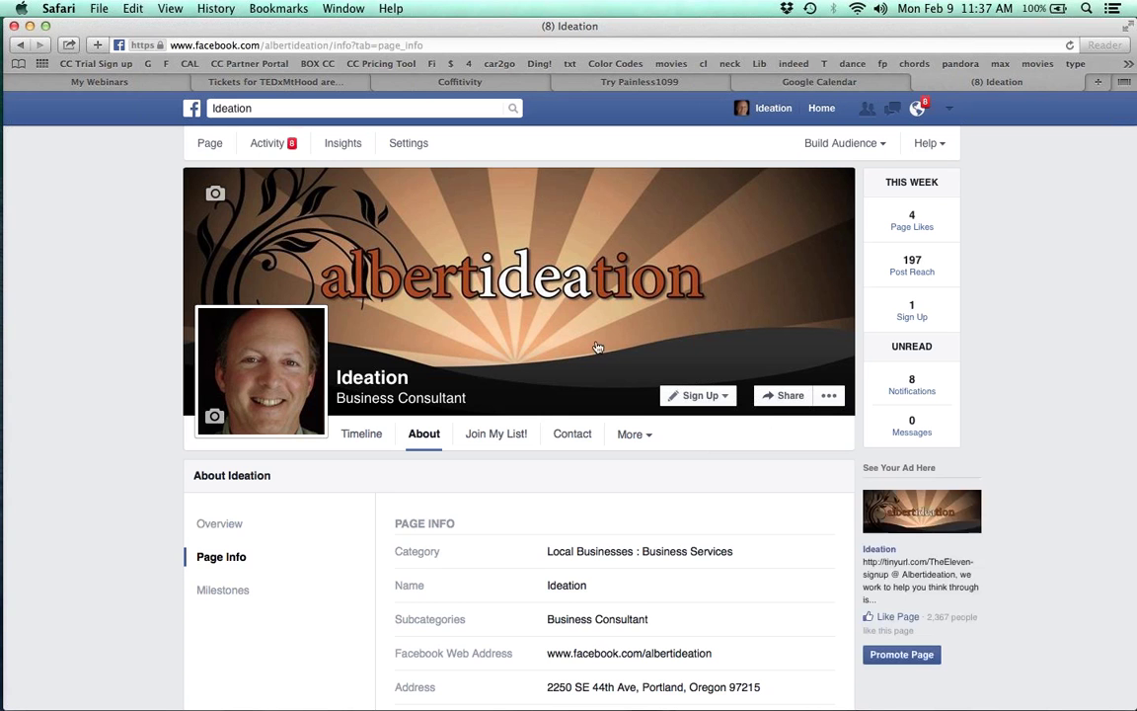
Scroll through the full Ideation Page Info list, then open the page's General settings
scroll(598, 347, "down", 5)
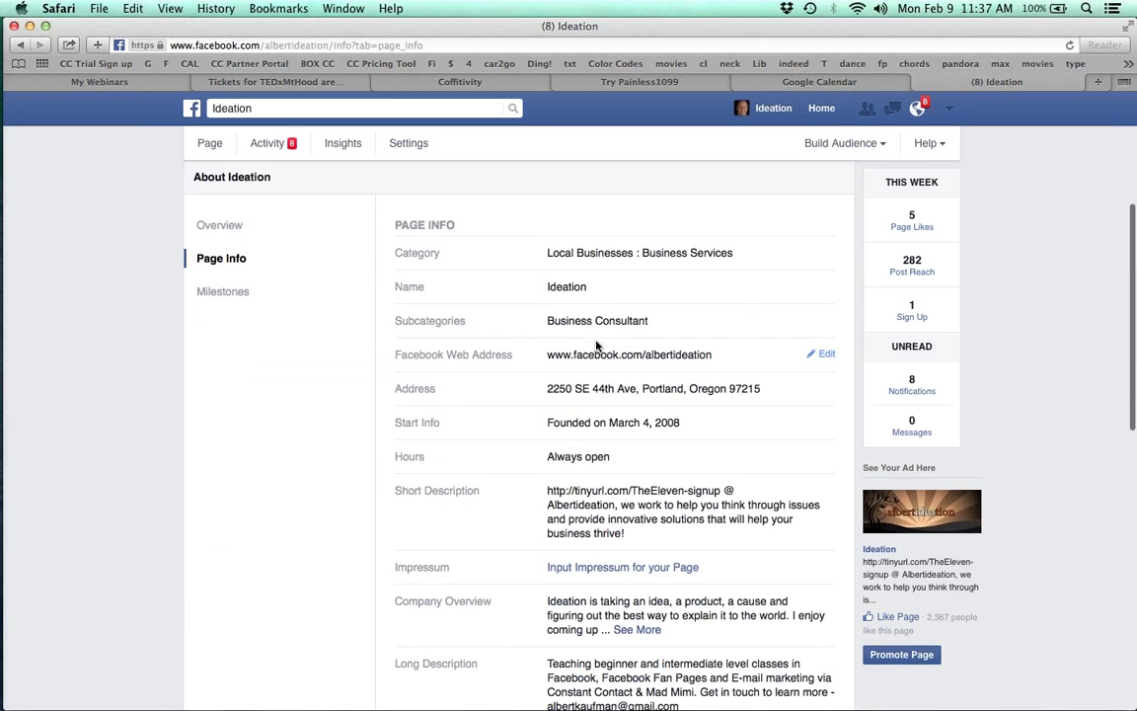
scroll(760, 287, "down", 1)
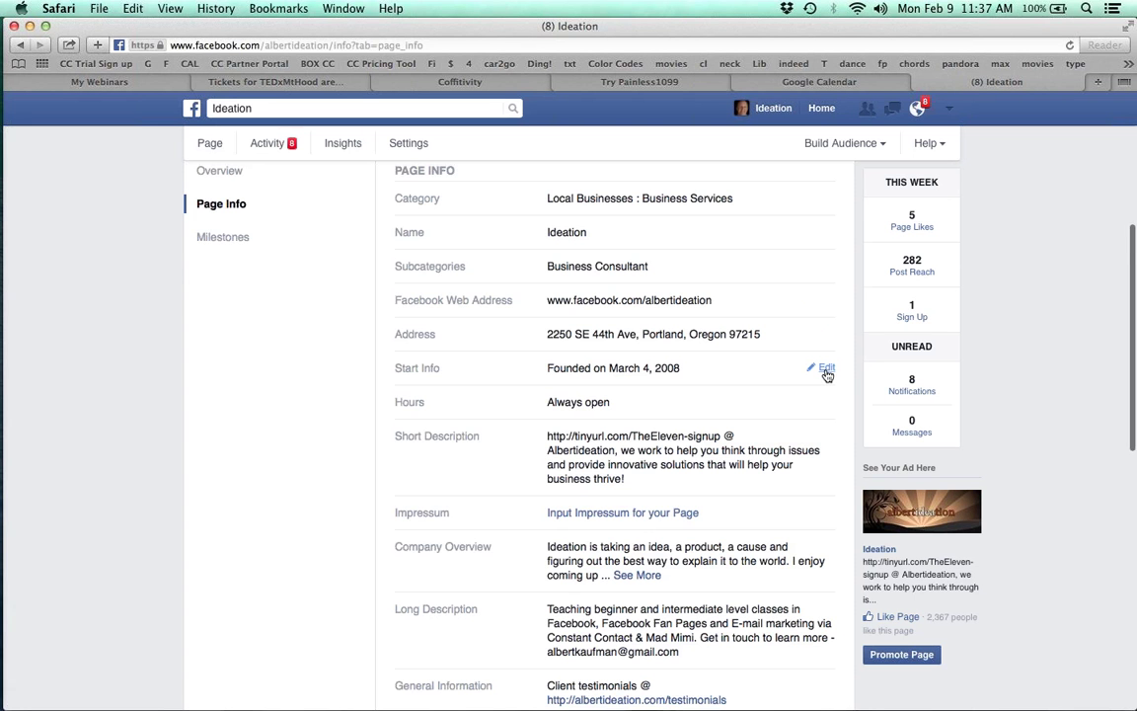
scroll(827, 373, "down", 5)
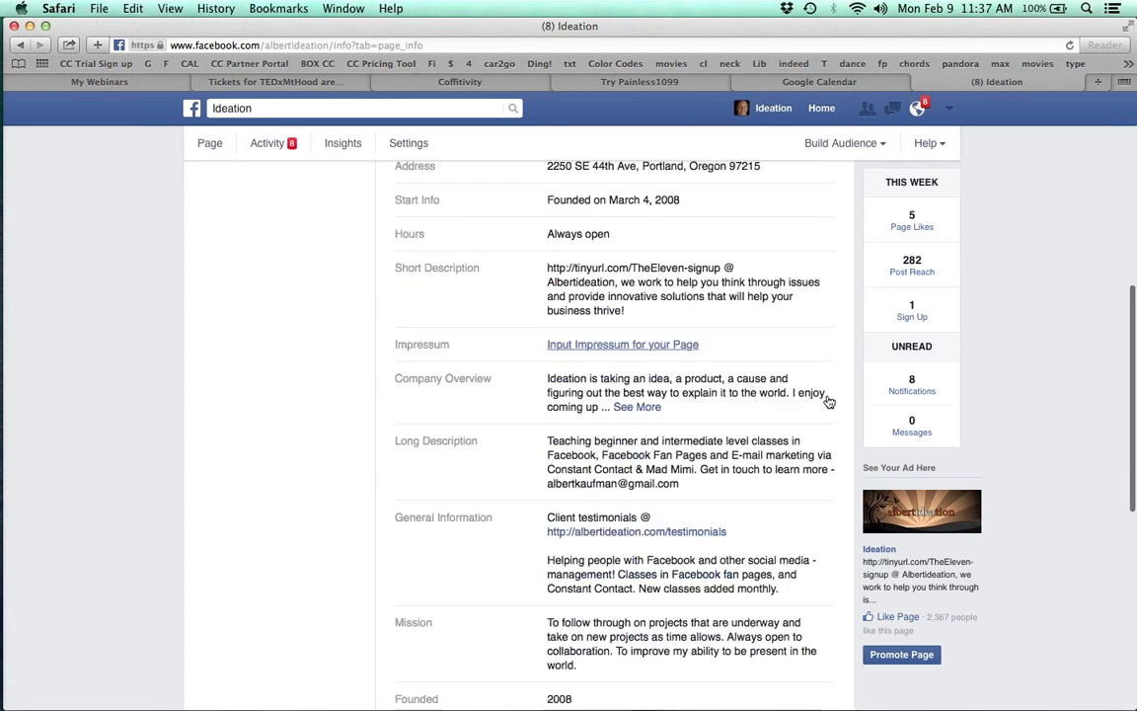
scroll(829, 401, "down", 8)
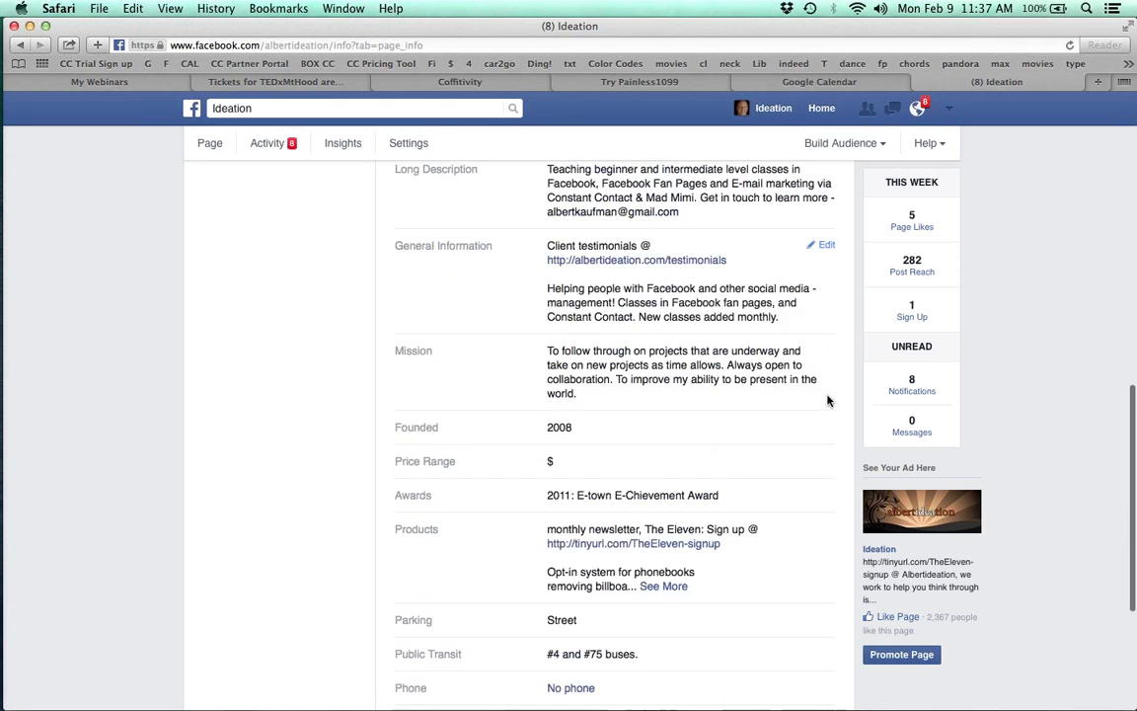
scroll(828, 401, "down", 7)
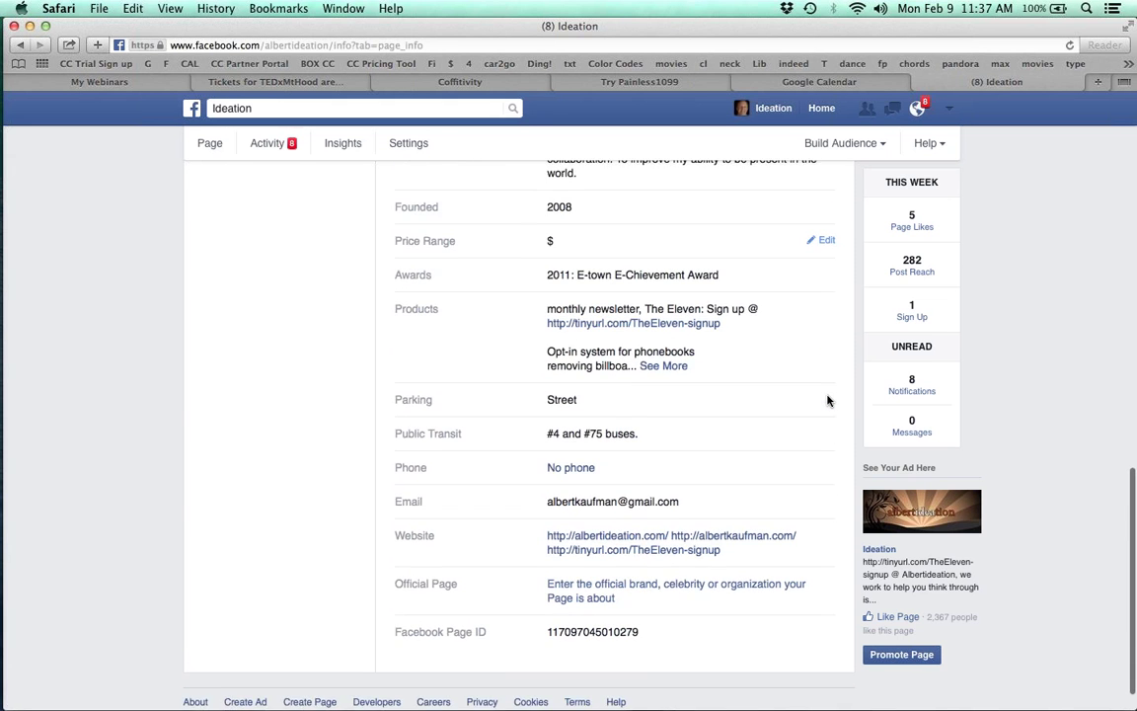
scroll(828, 401, "up", 10)
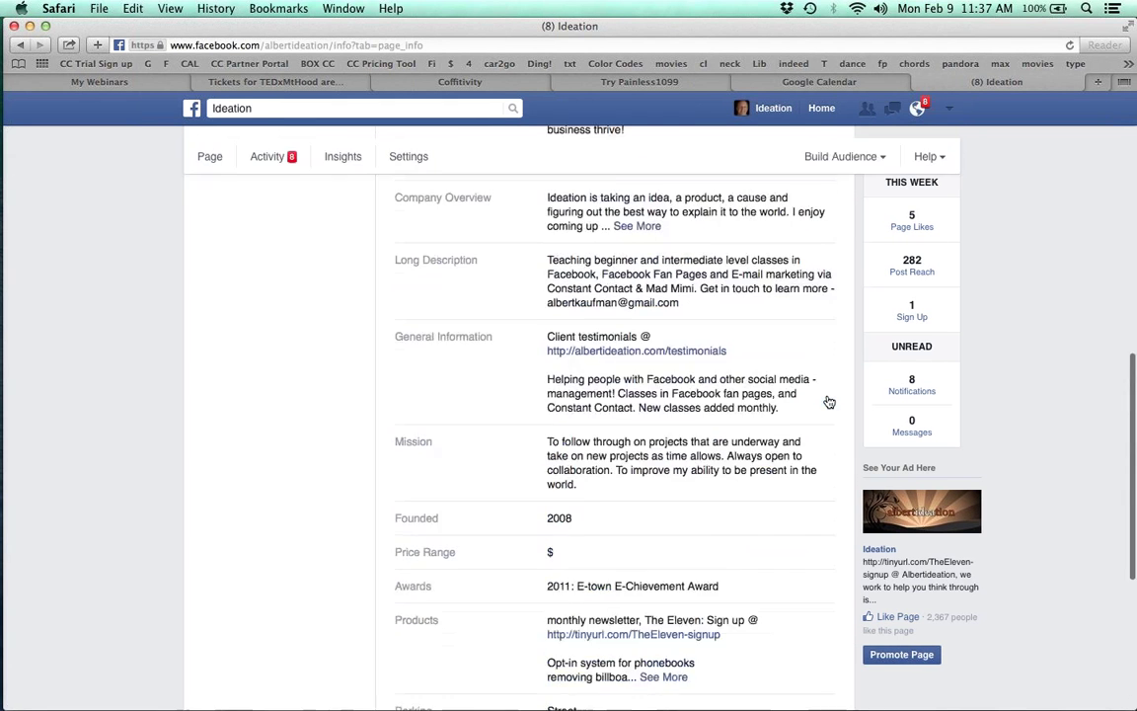
scroll(828, 401, "up", 18)
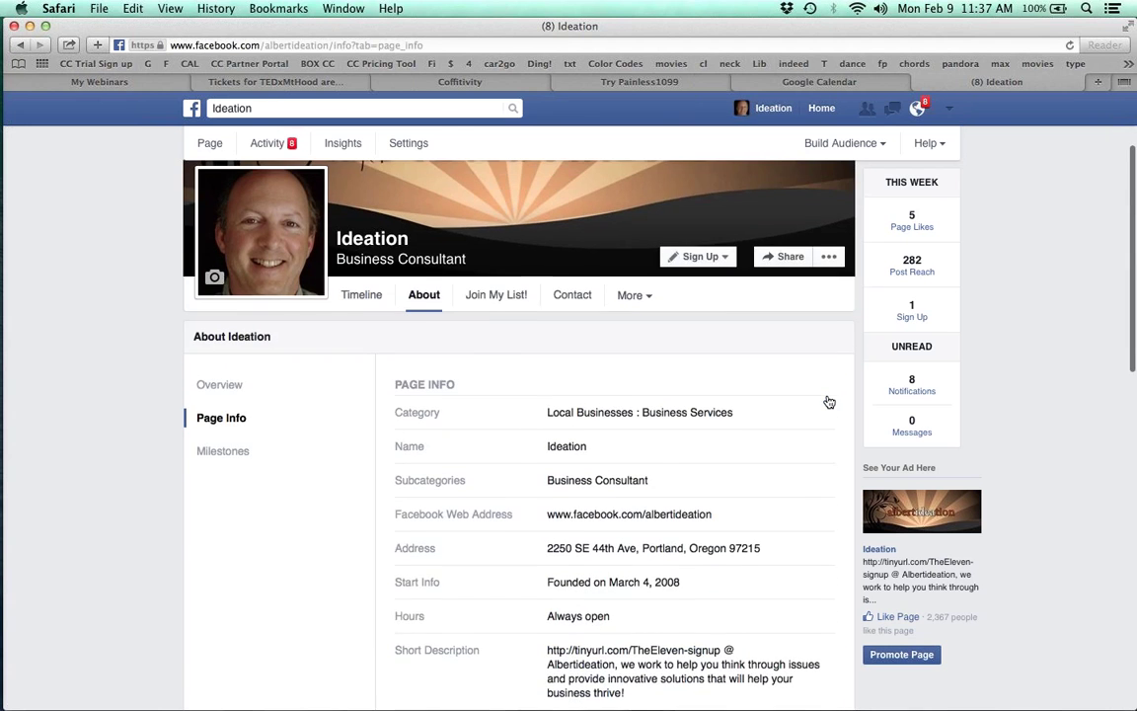
scroll(829, 401, "up", 3)
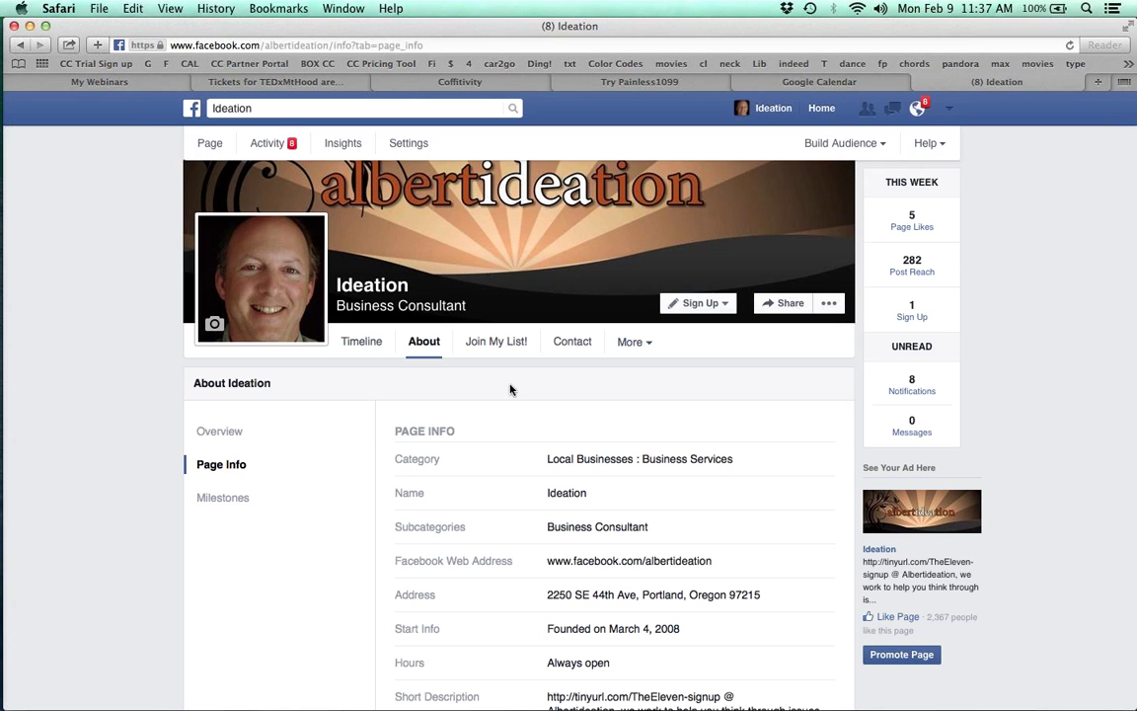
left_click(408, 144)
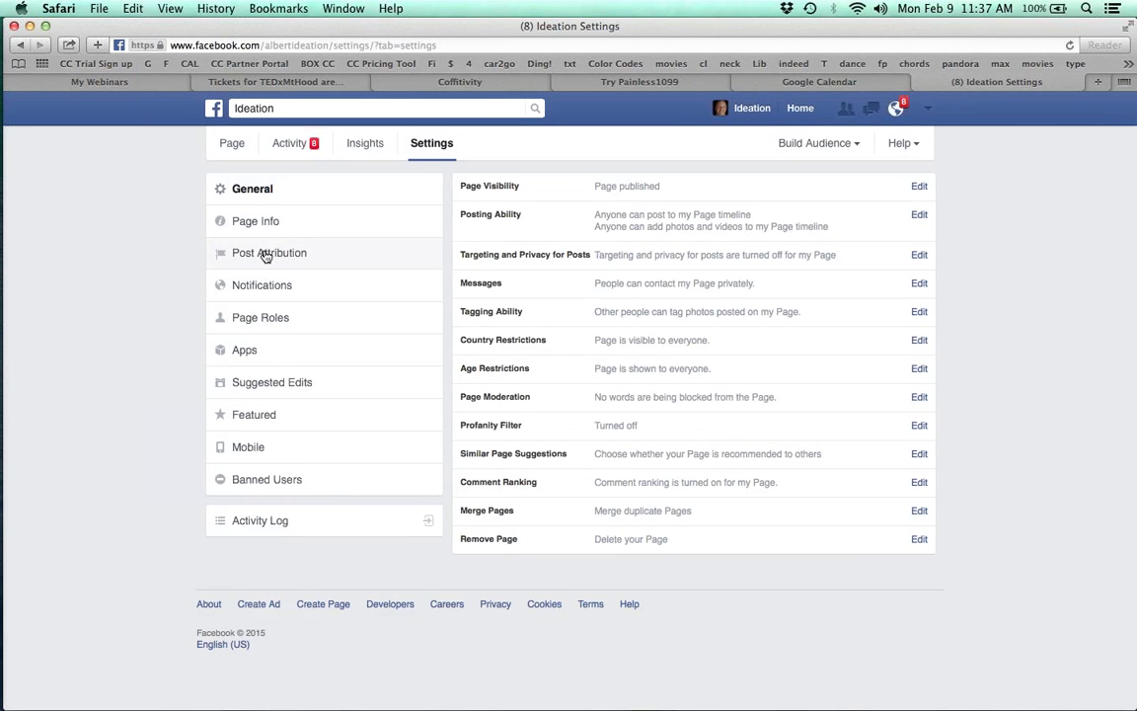
View Post Attribution and Notifications settings, ending on Page Roles with two admins and one editor
left_click(264, 254)
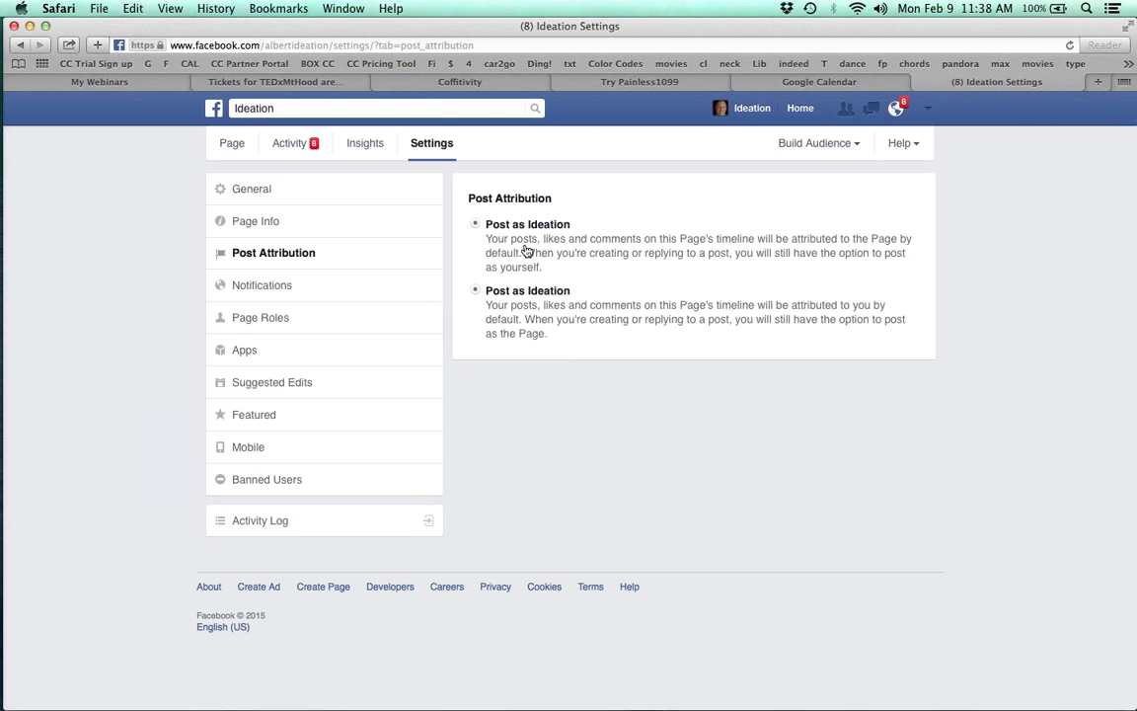
left_click(361, 286)
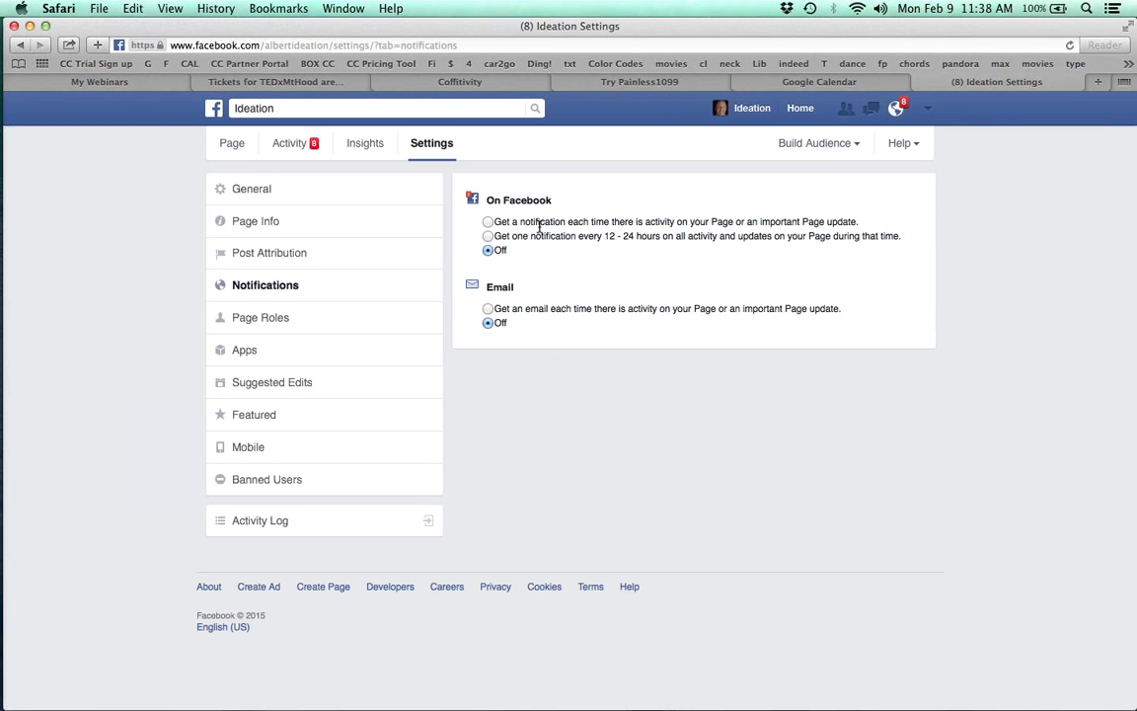
left_click(279, 319)
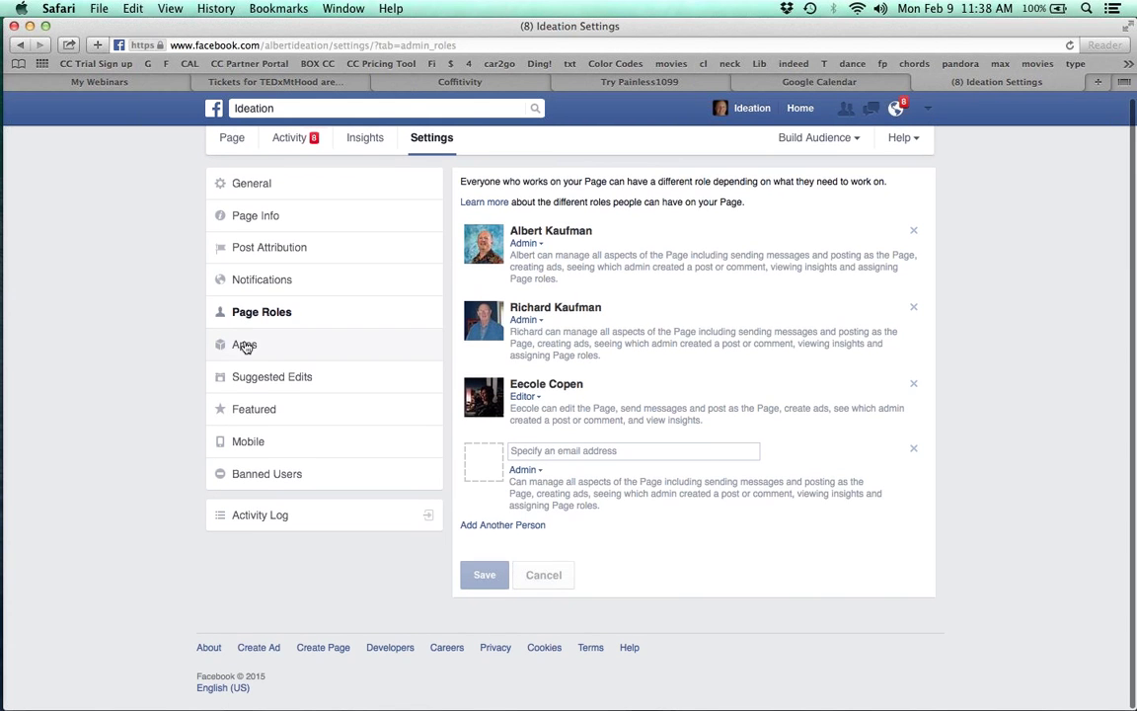
Show the Apps settings listing Constant Contact, vCita contact form, Notes and Events
left_click(246, 344)
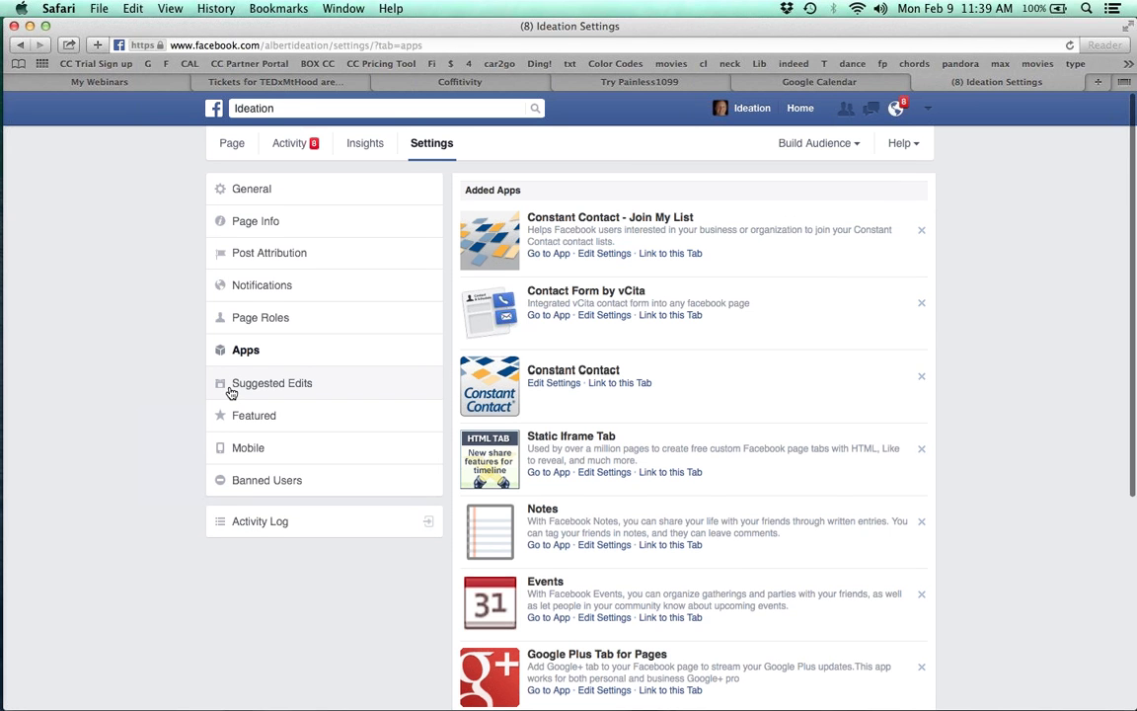
scroll(230, 392, "up", 1)
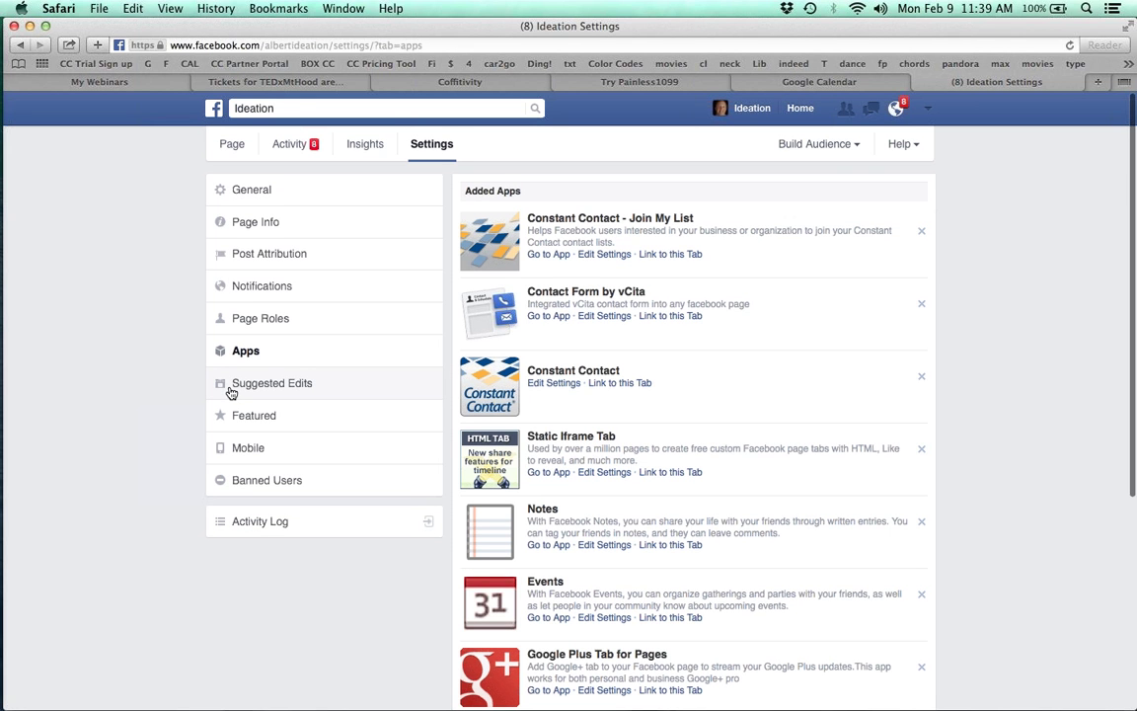
scroll(237, 197, "down", 1)
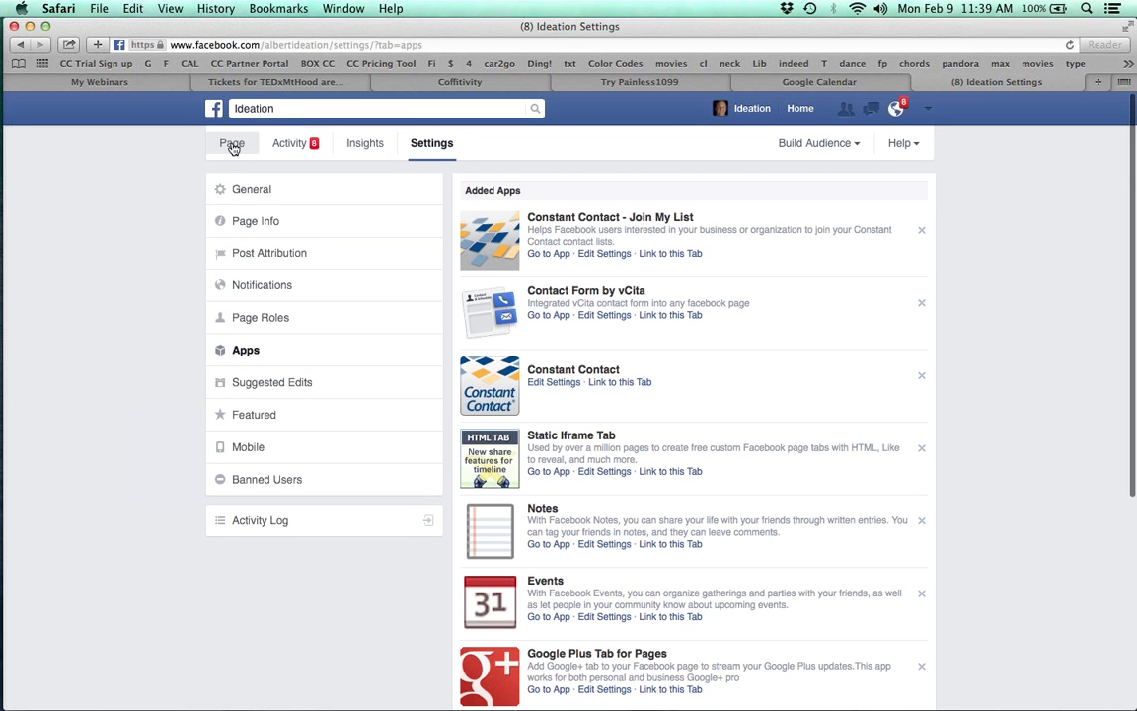
Return to the Ideation timeline and load all comments on the recent questions post
left_click(232, 144)
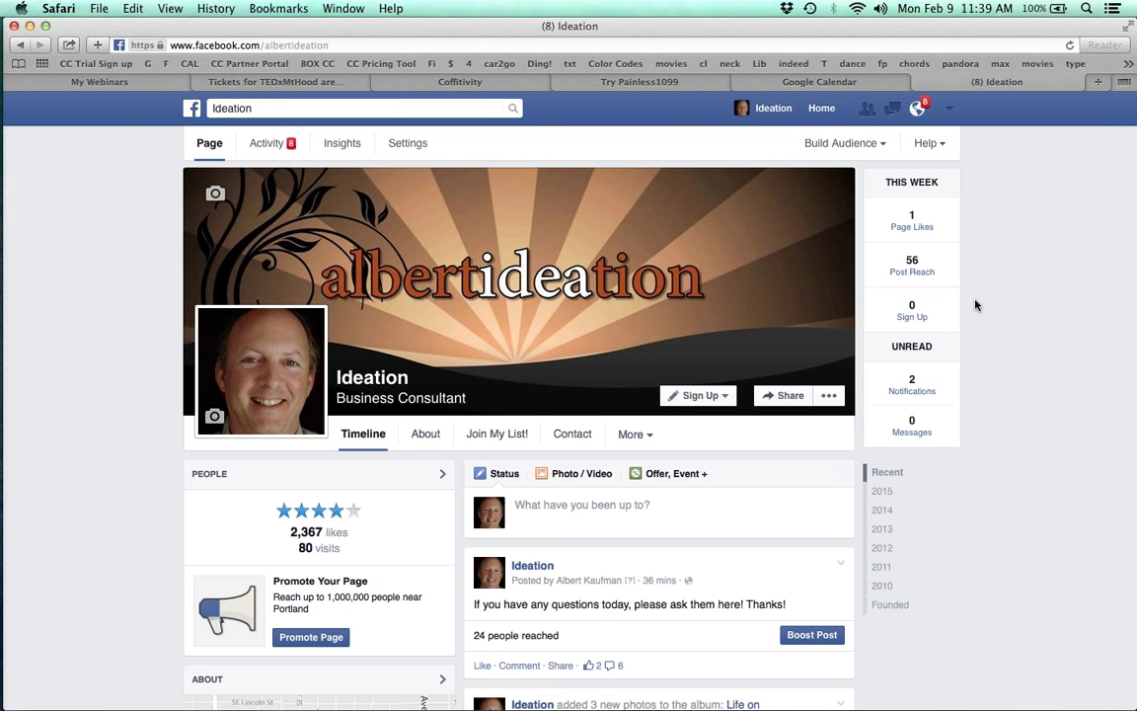
scroll(1003, 270, "down", 5)
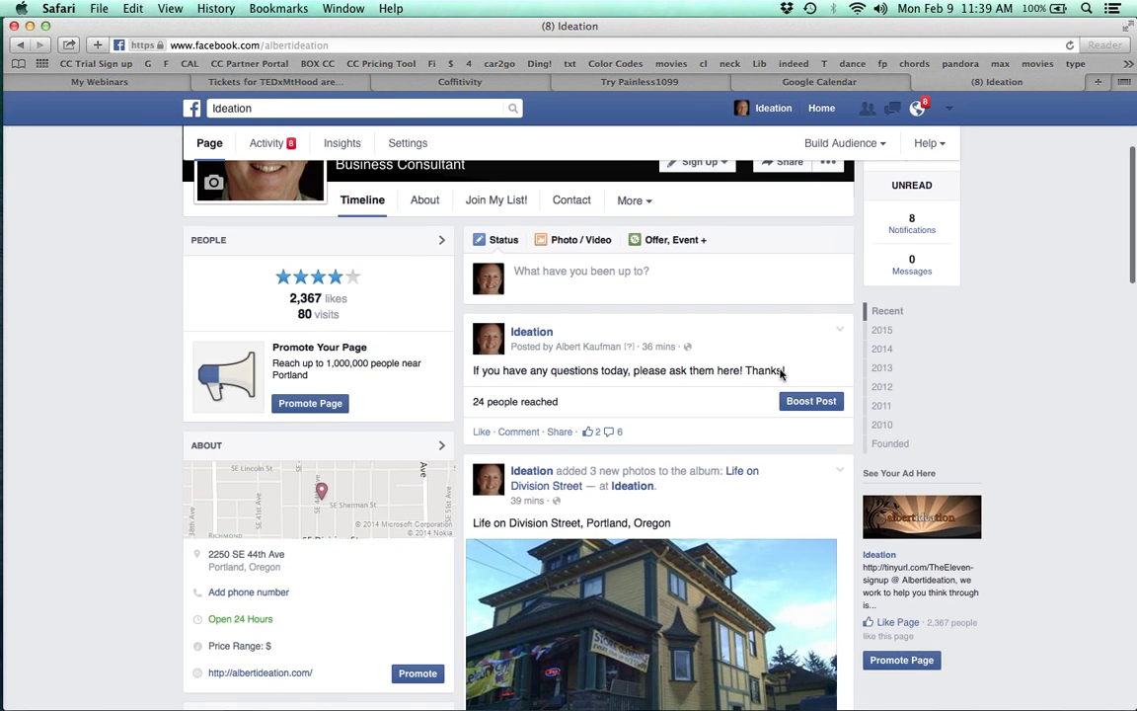
left_click(614, 430)
scroll(732, 472, "down", 2)
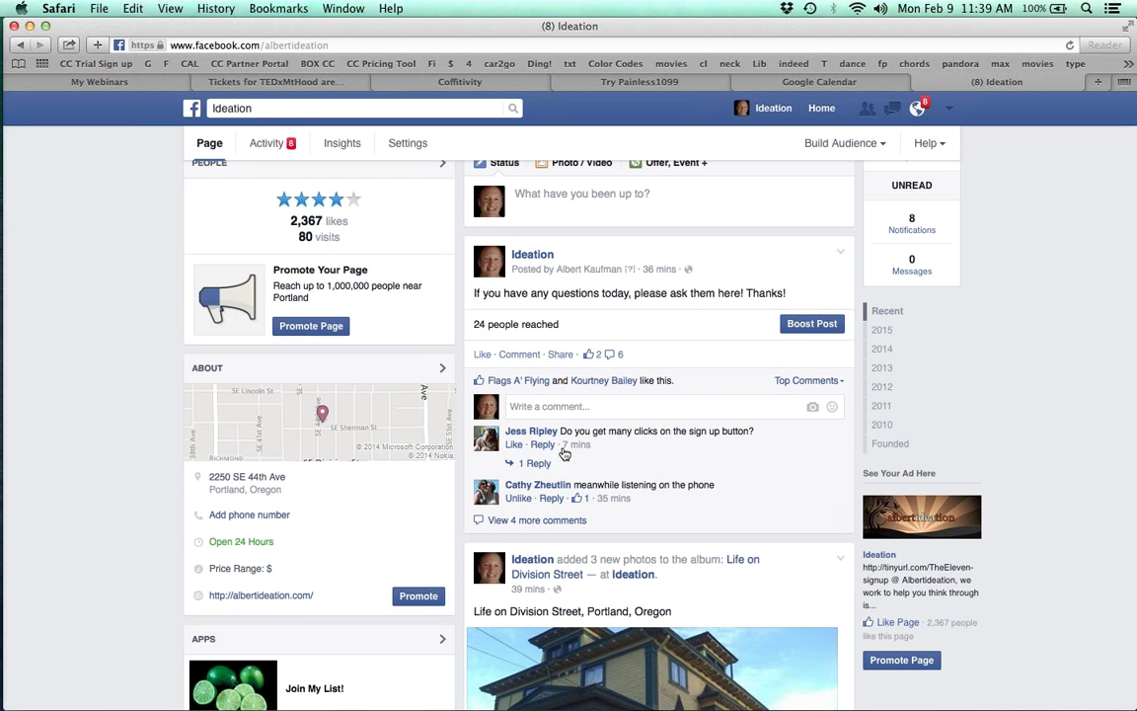
left_click(526, 522)
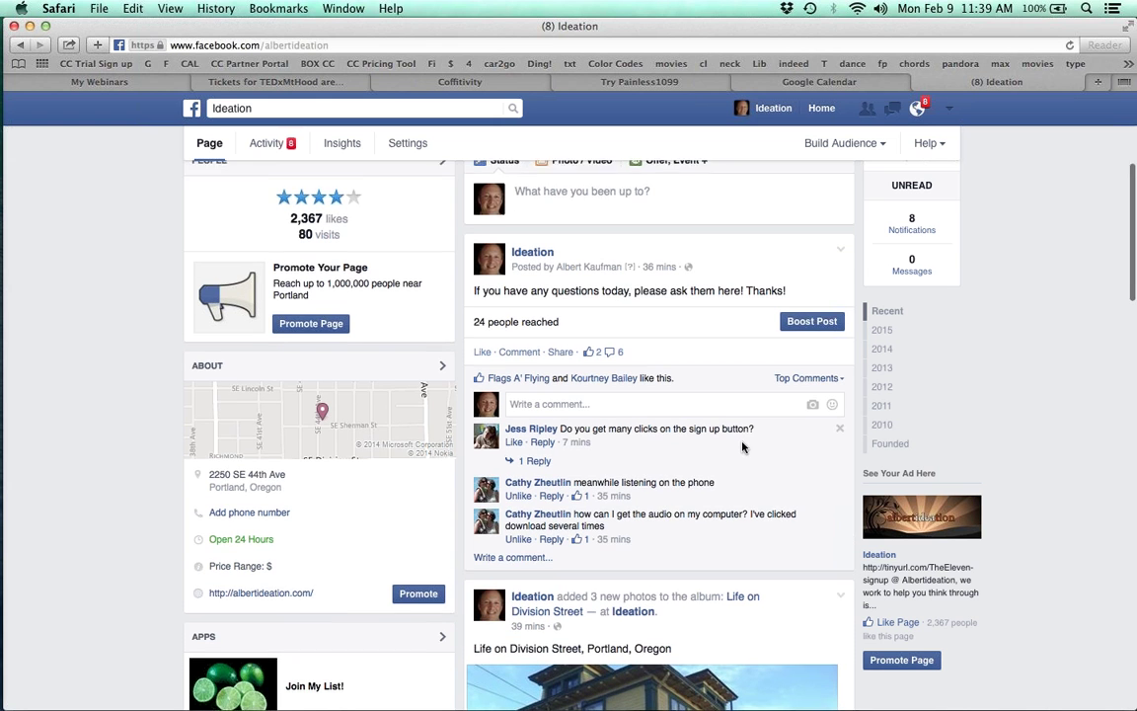
scroll(595, 483, "down", 2)
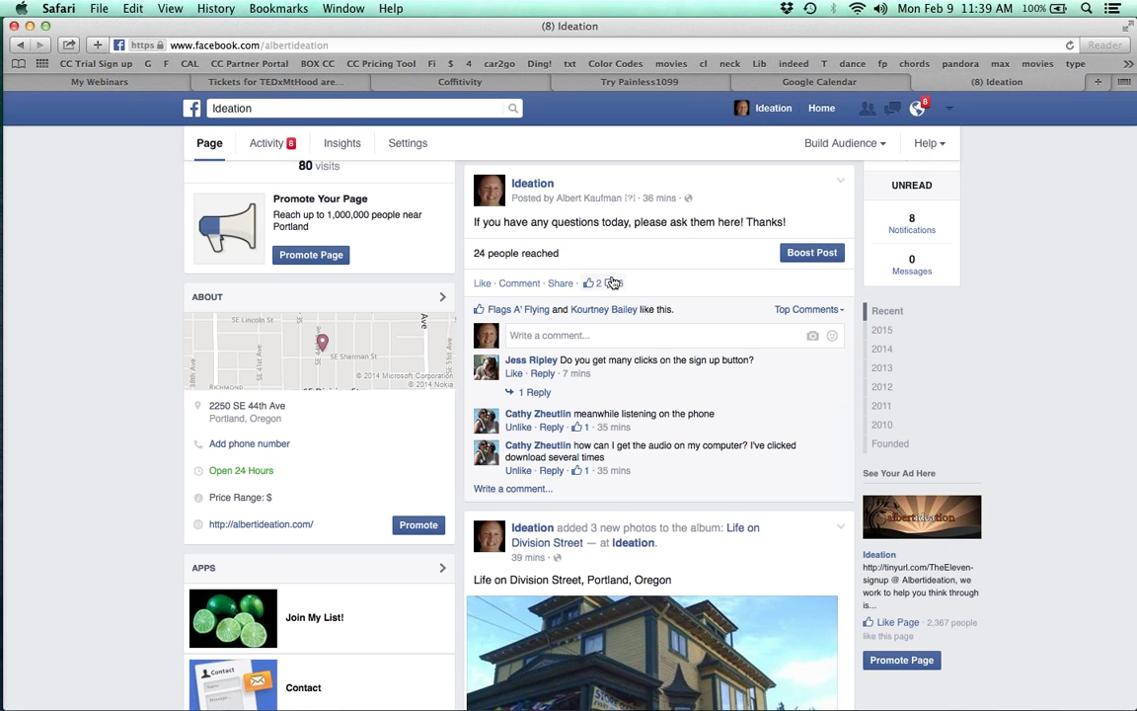
scroll(628, 339, "down", 1)
scroll(628, 338, "down", 1)
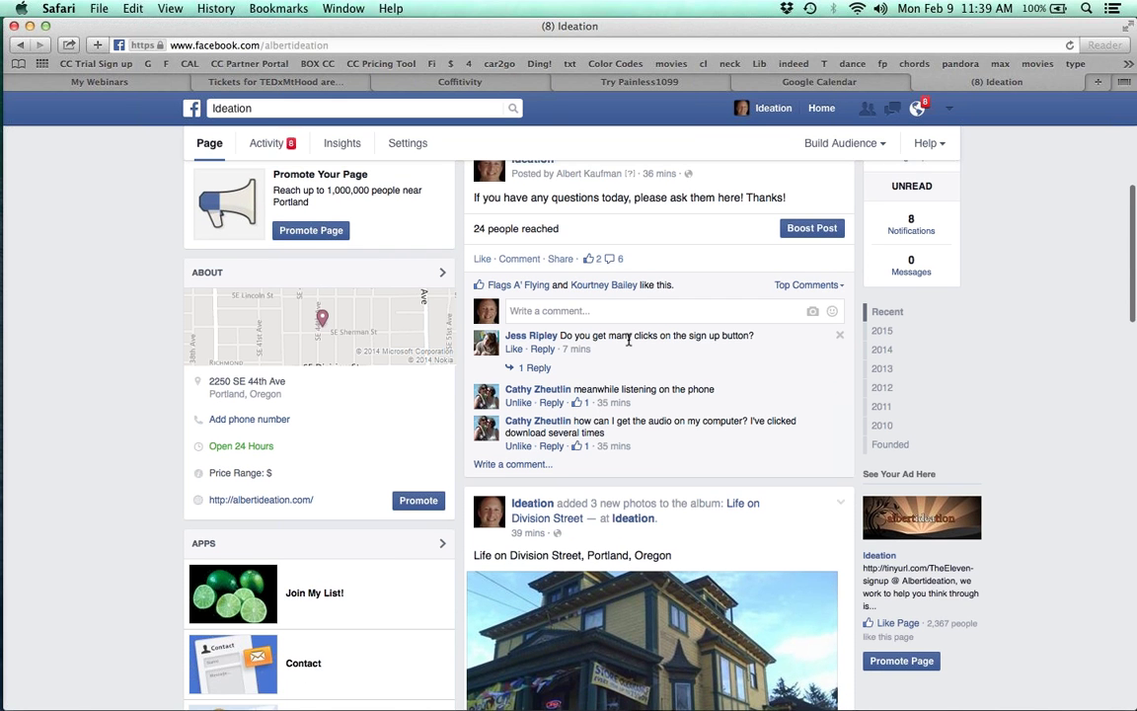
scroll(628, 339, "up", 4)
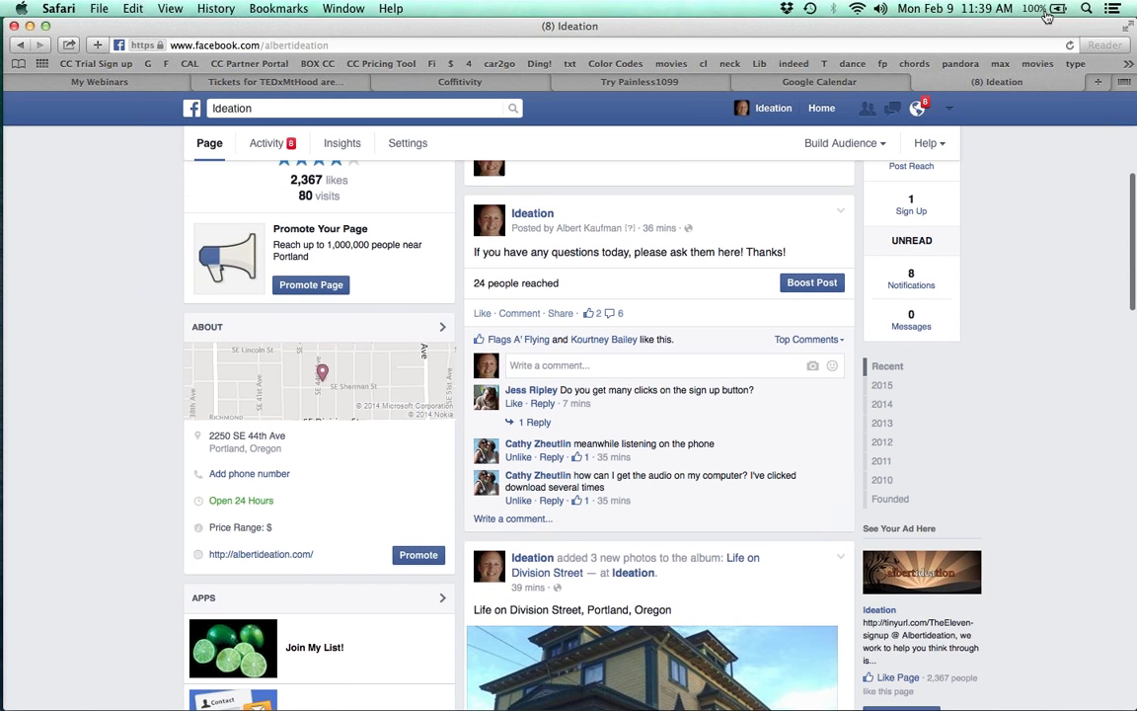
left_click(1122, 59)
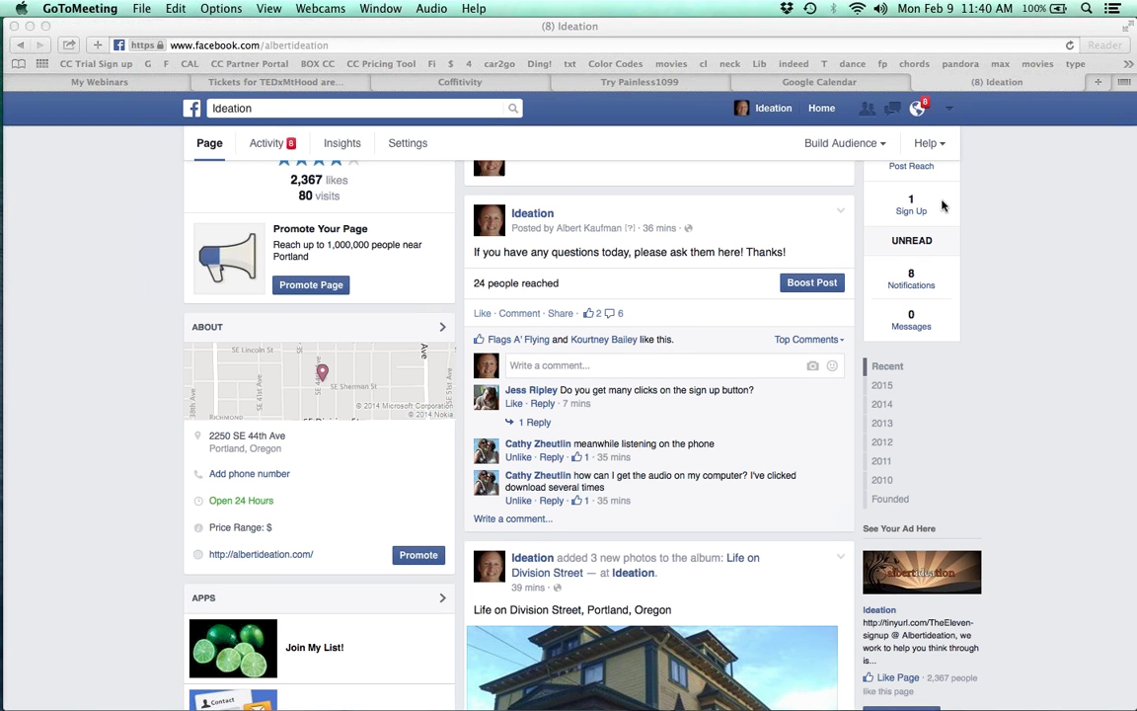
Look through the GoToMeeting Options and View menus, then switch Safari to Coffitivity's Research page
left_click(203, 8)
left_click(225, 63)
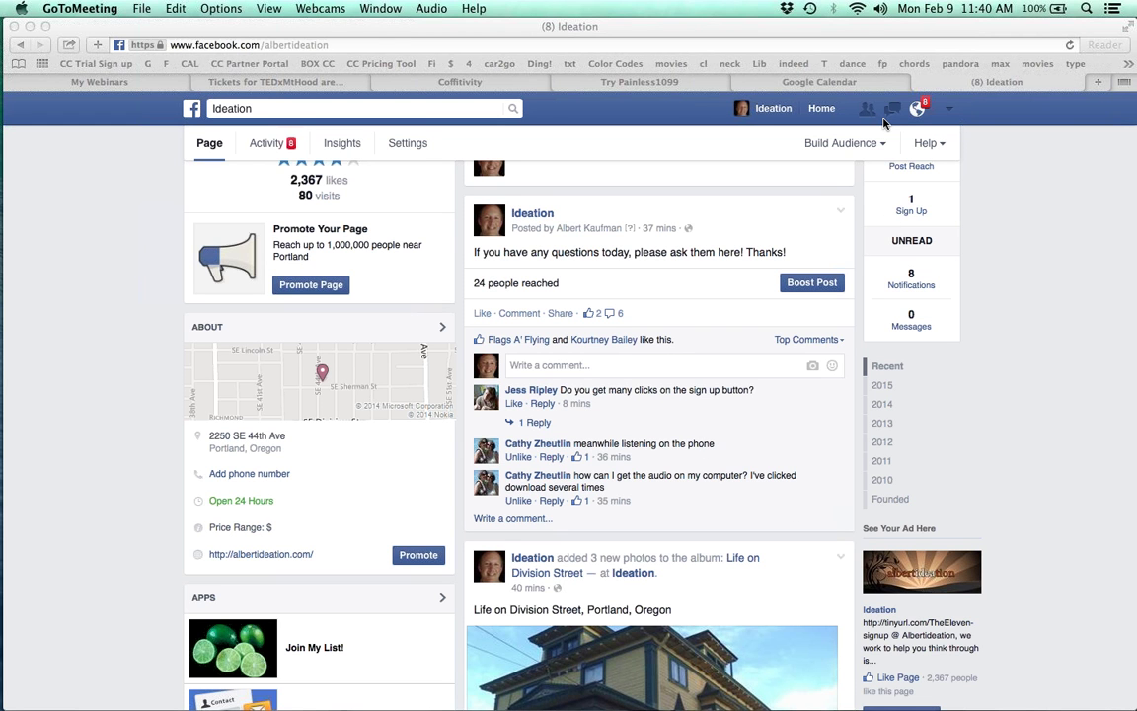
left_click(269, 9)
mouse_move(220, 8)
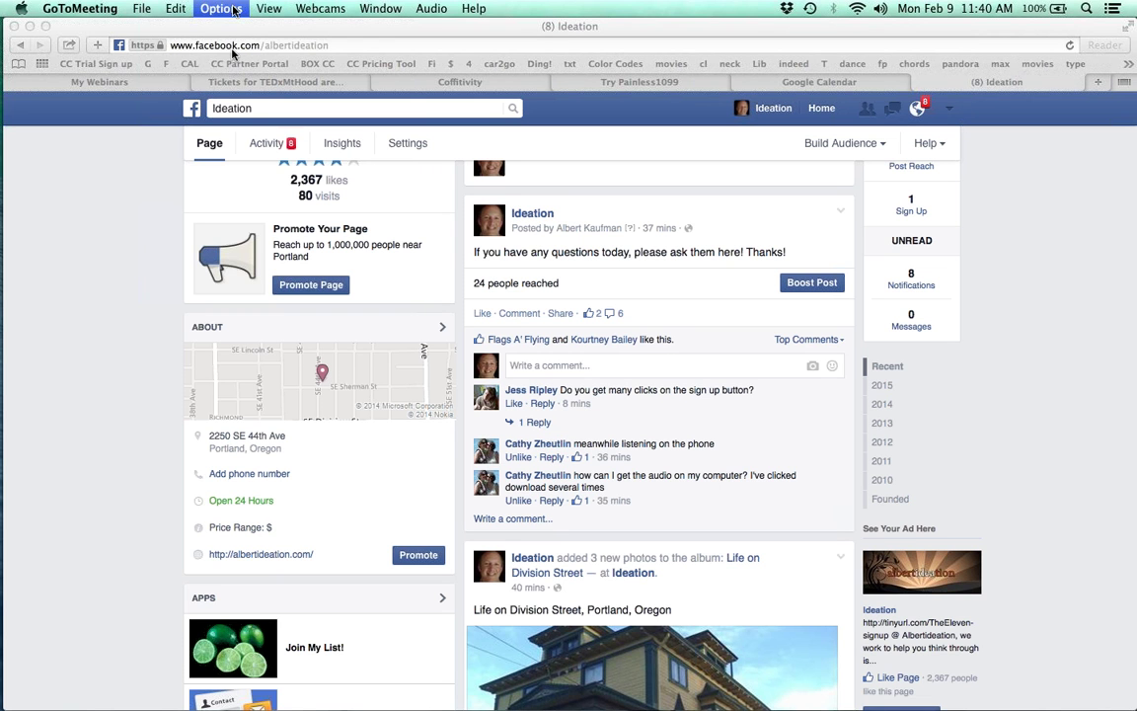
left_click(233, 65)
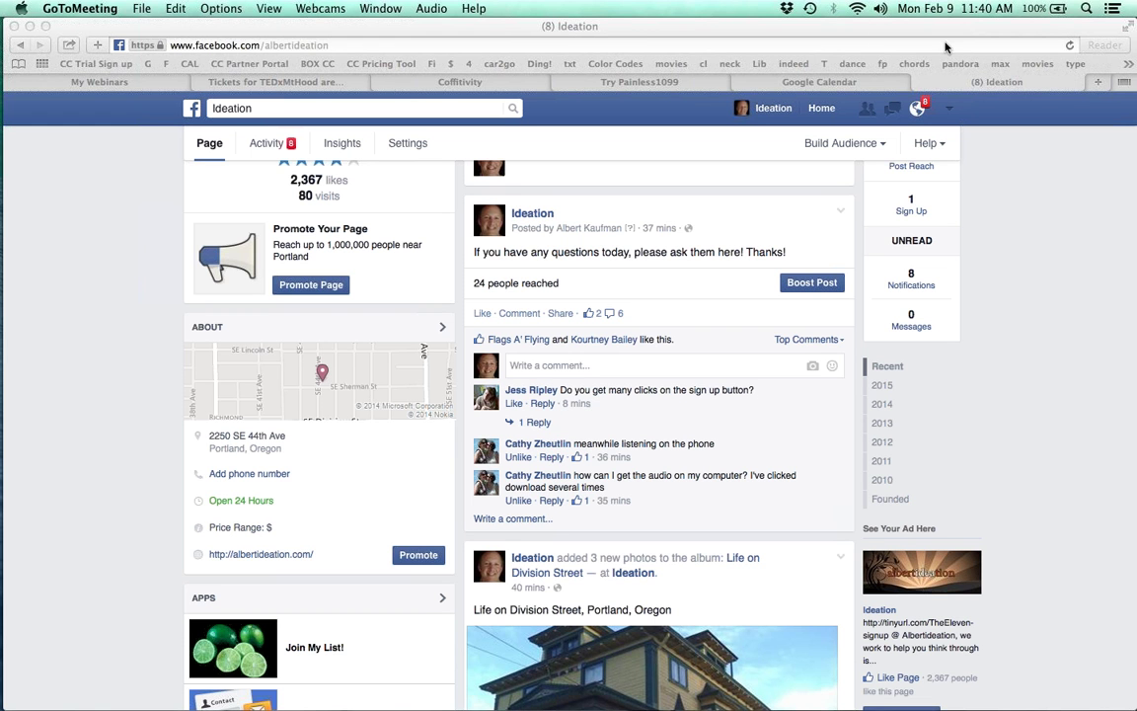
left_click(459, 82)
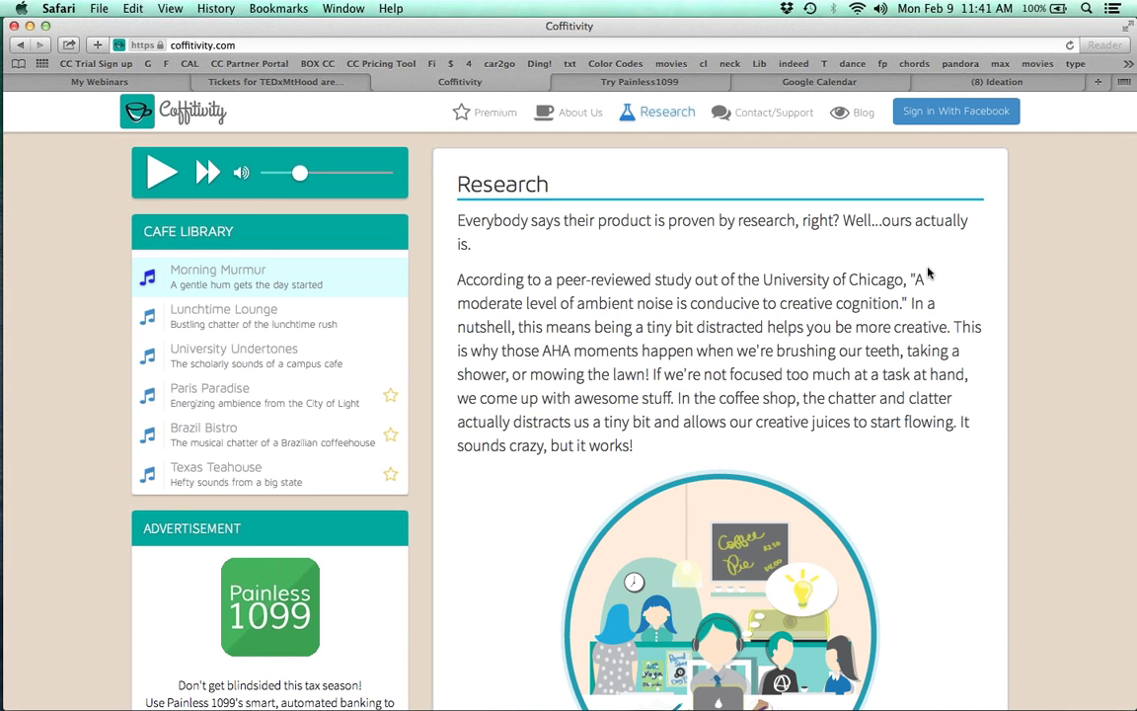
Play then pause Coffitivity's café sound and return to the '(8) Ideation' Facebook tab
left_click(158, 173)
left_click(149, 164)
left_click(996, 85)
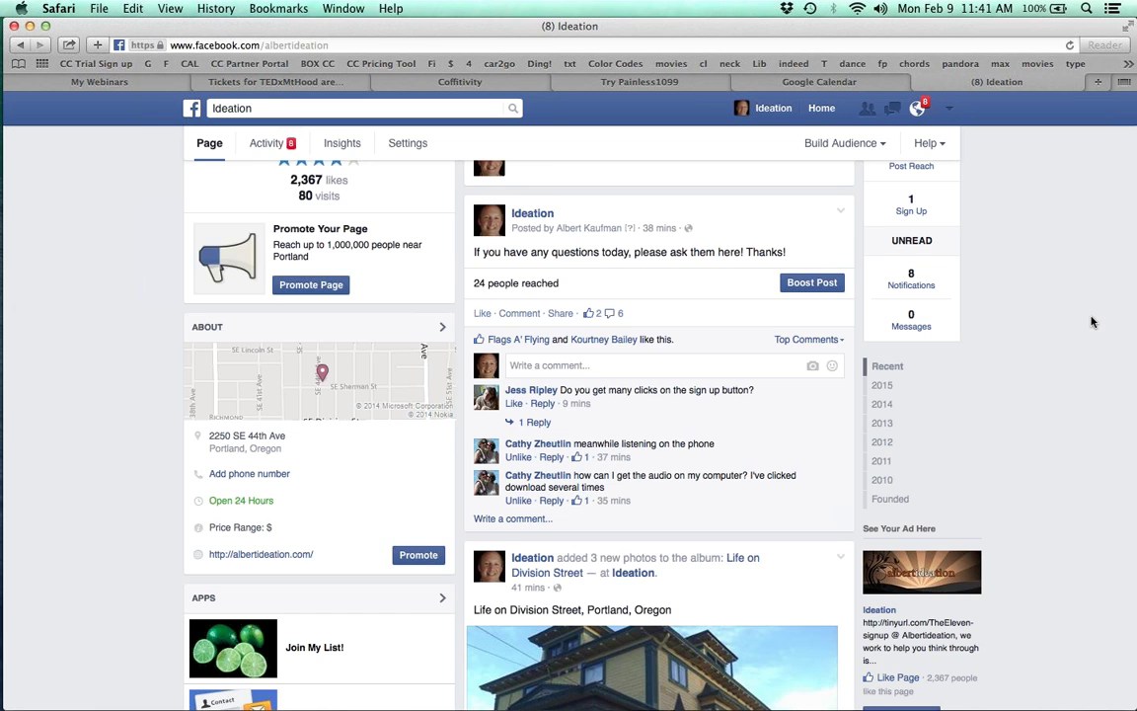
scroll(1075, 343, "up", 5)
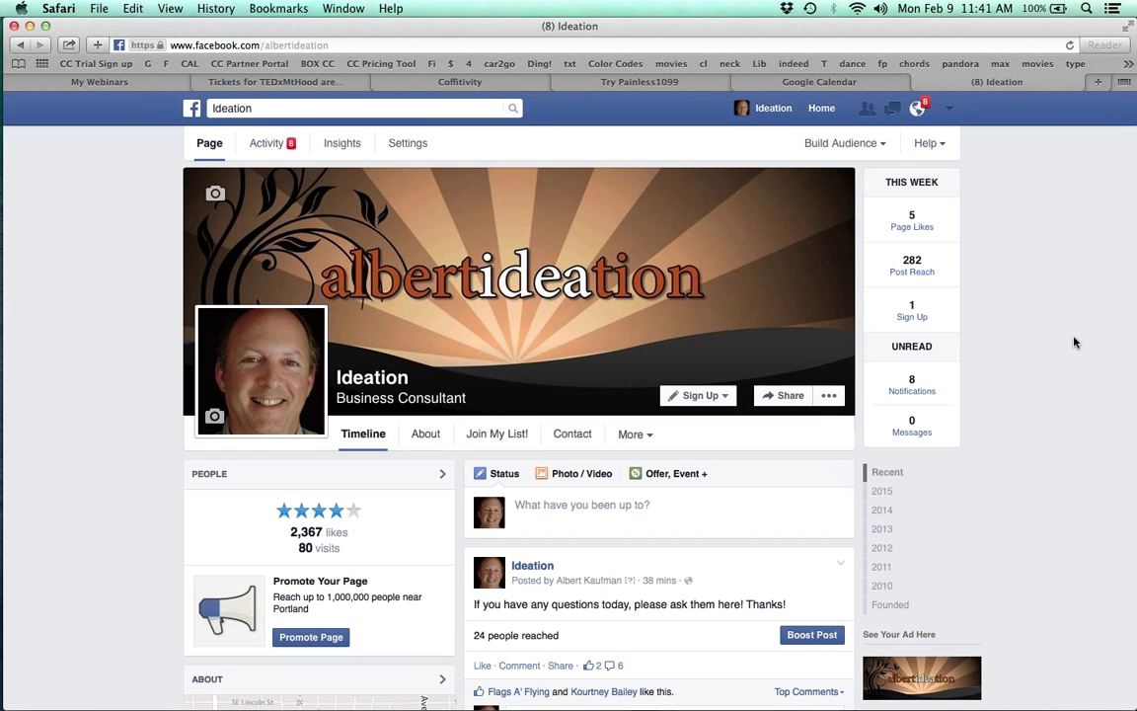
left_click(626, 513)
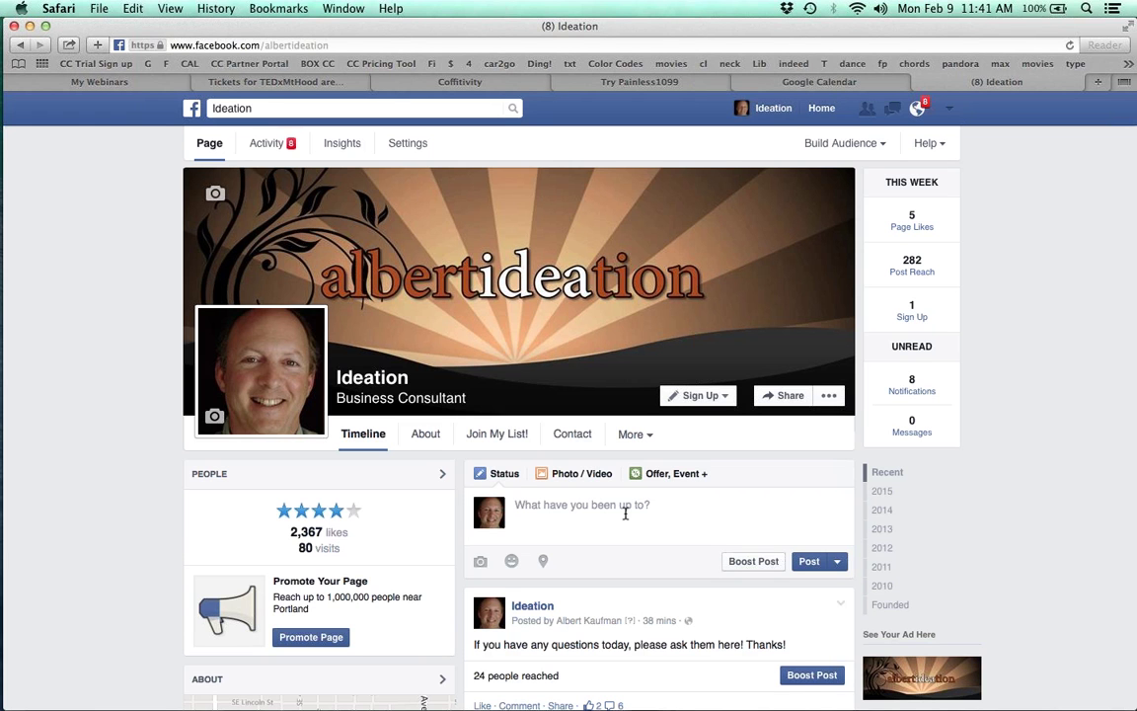
left_click(579, 475)
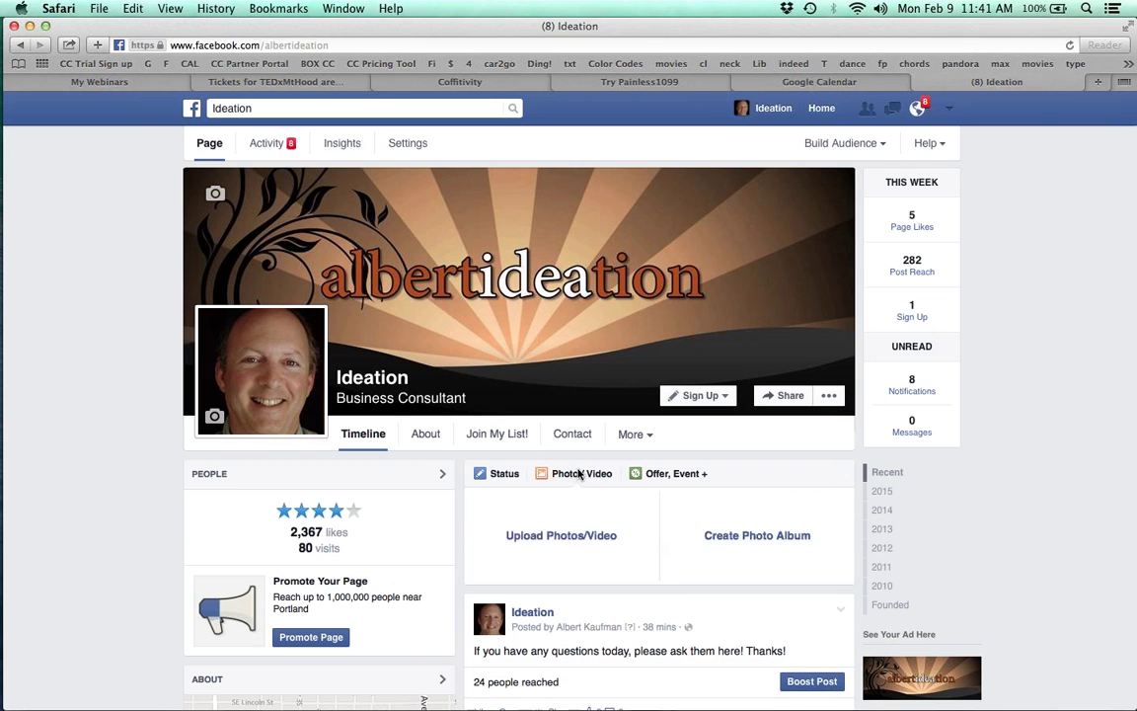
left_click(558, 536)
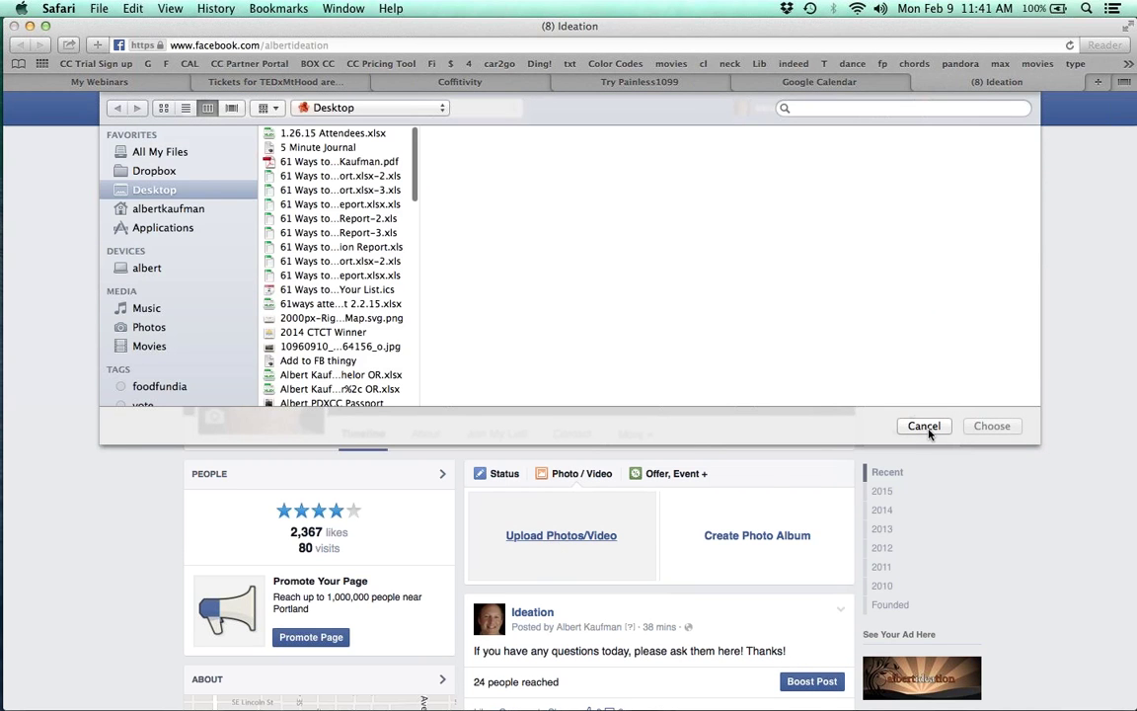
left_click(922, 427)
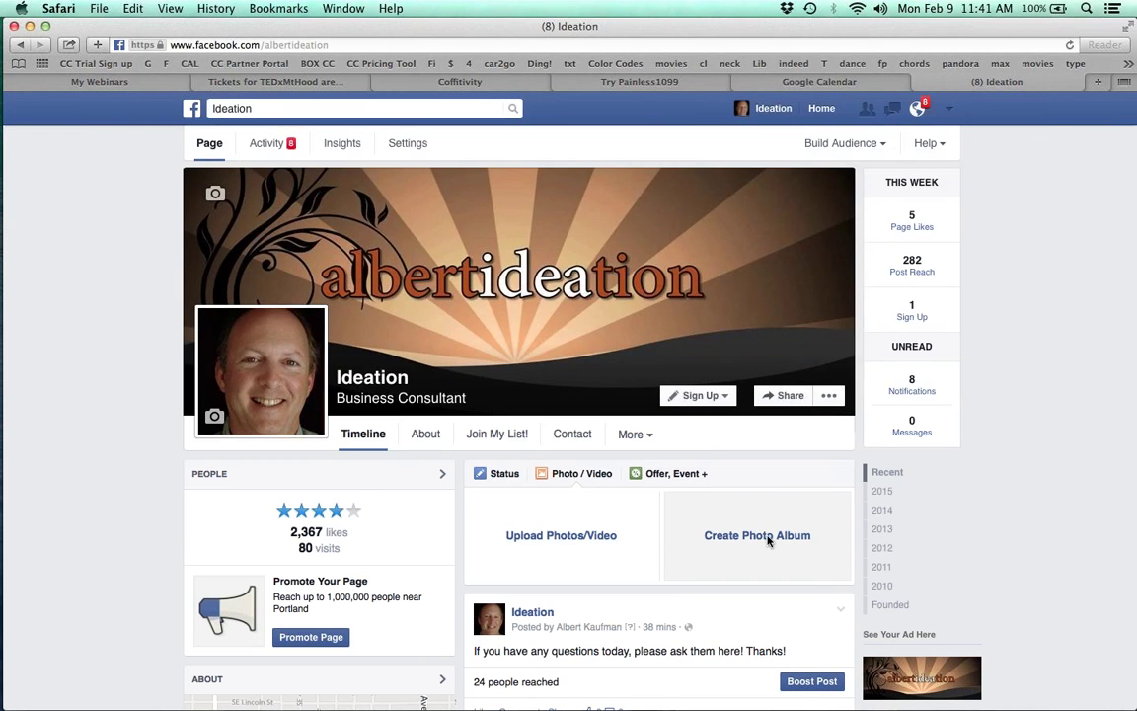
left_click(768, 539)
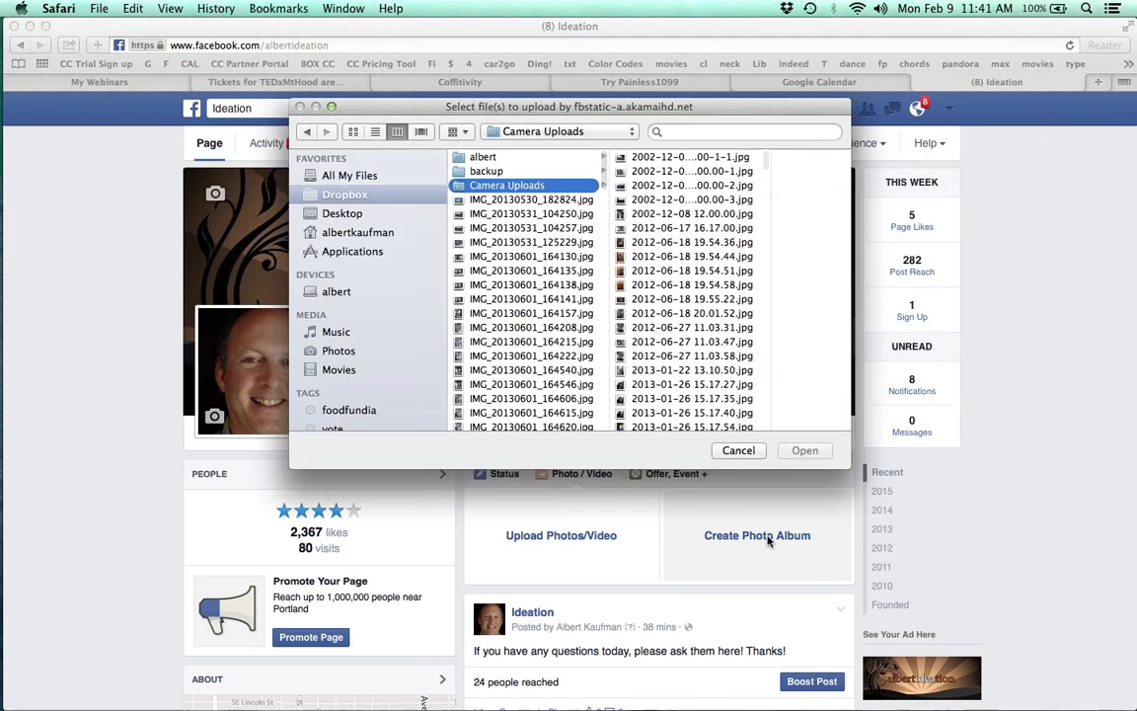
left_click(675, 158)
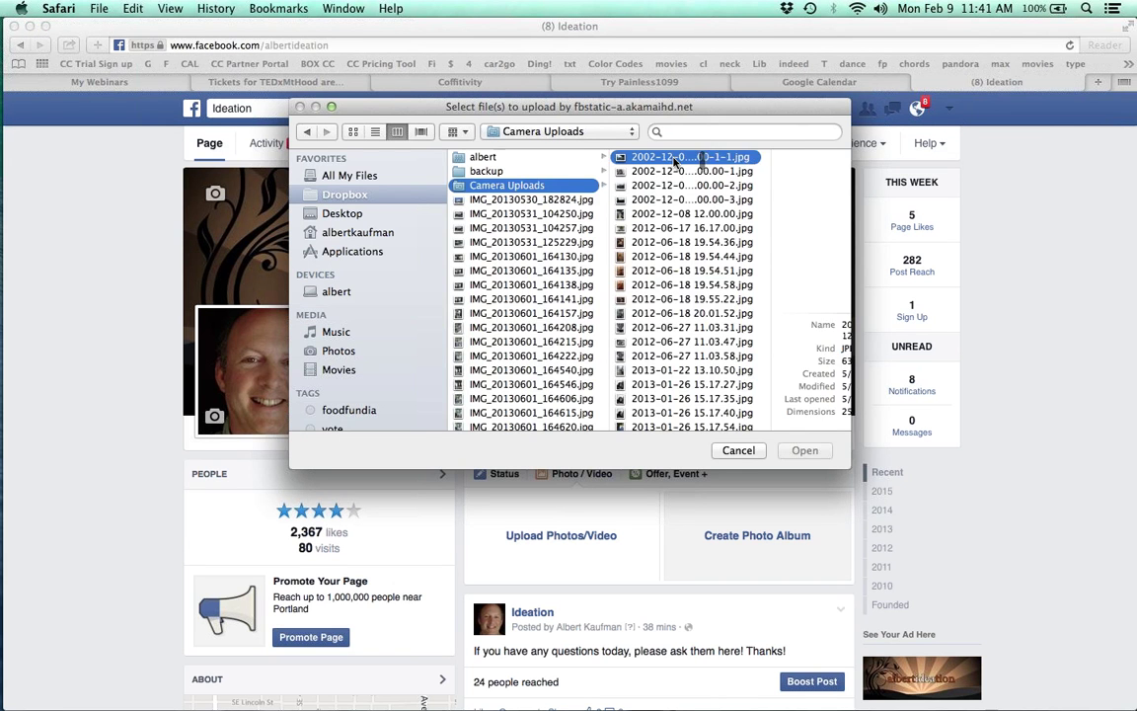
left_click(739, 450)
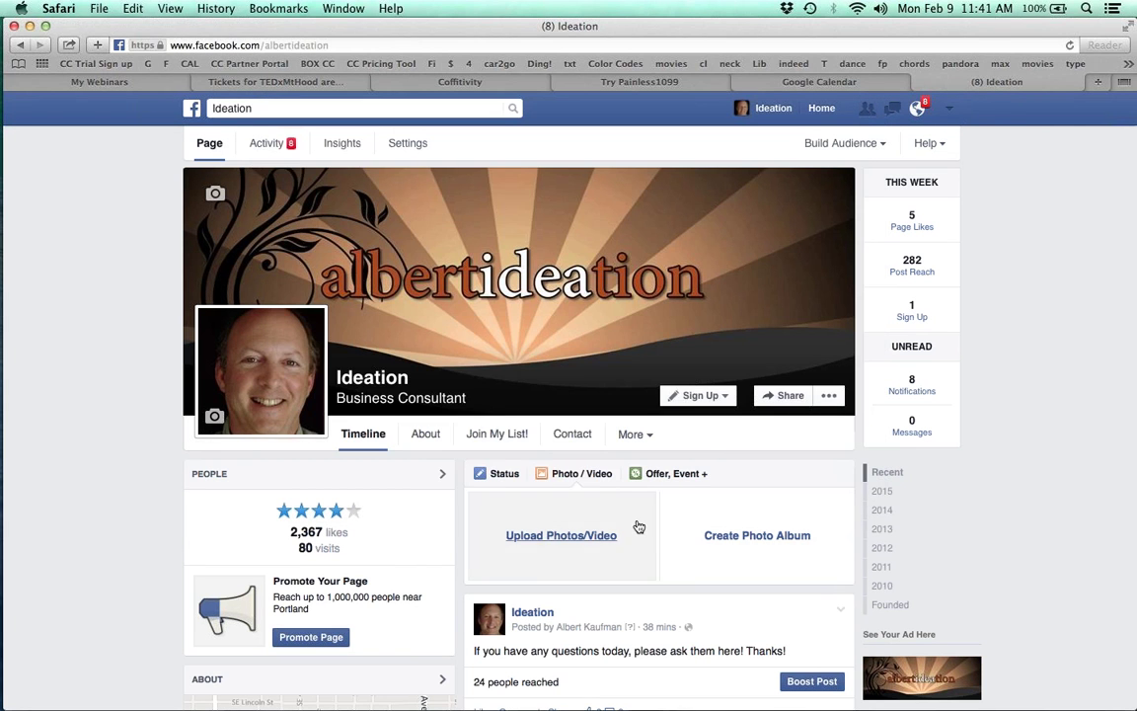
left_click(496, 474)
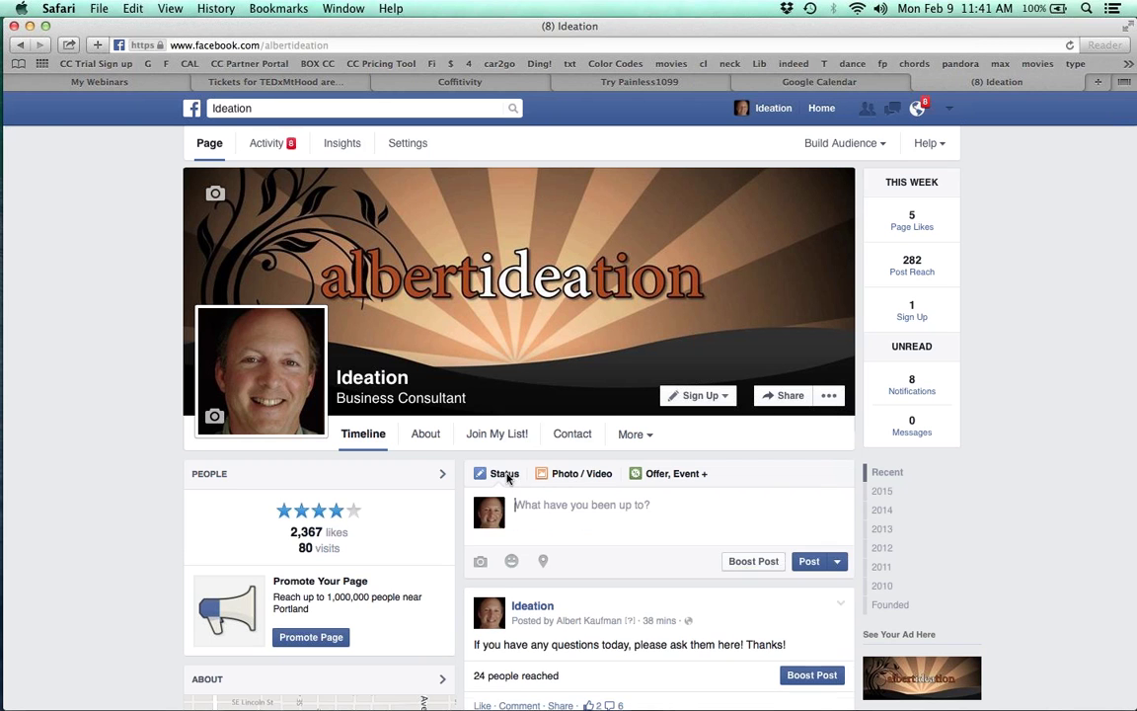
Start an Offer, reveal its More Options fields, then close it without creating it
left_click(691, 476)
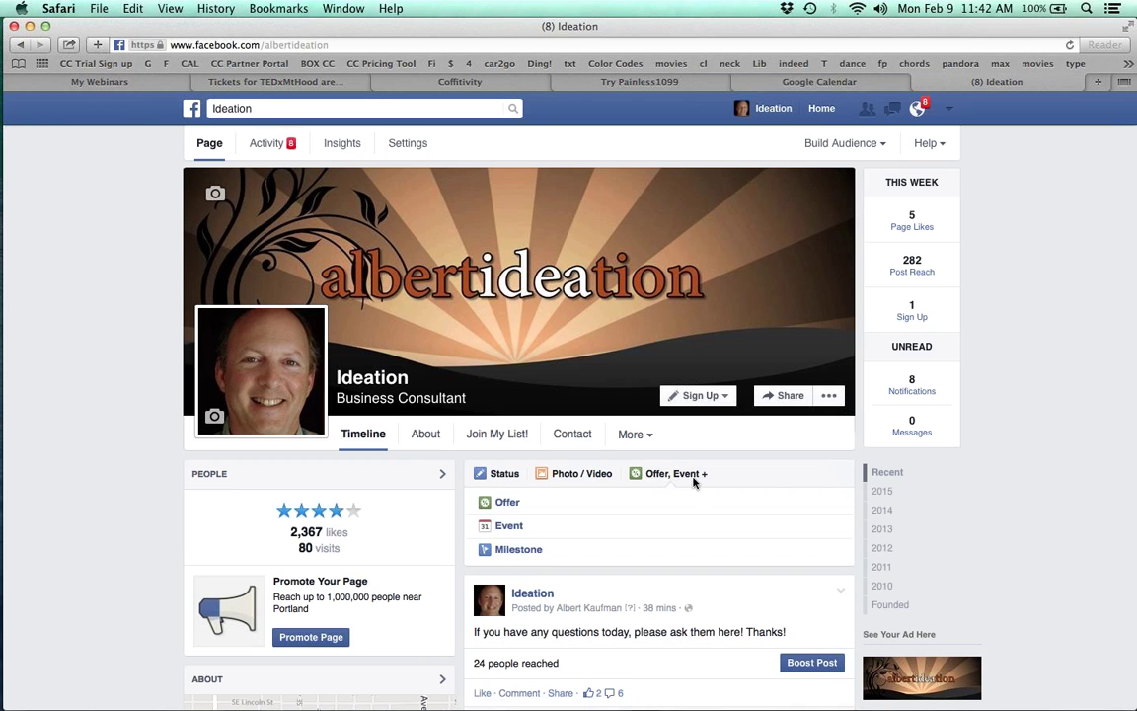
left_click(507, 504)
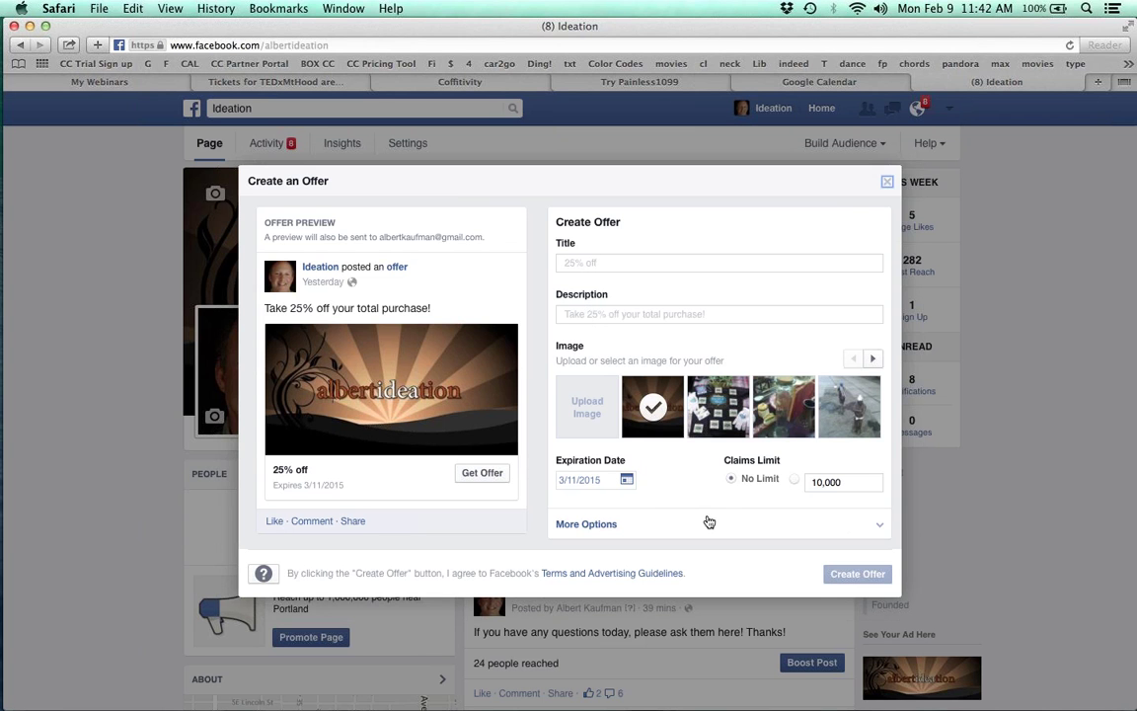
left_click(880, 524)
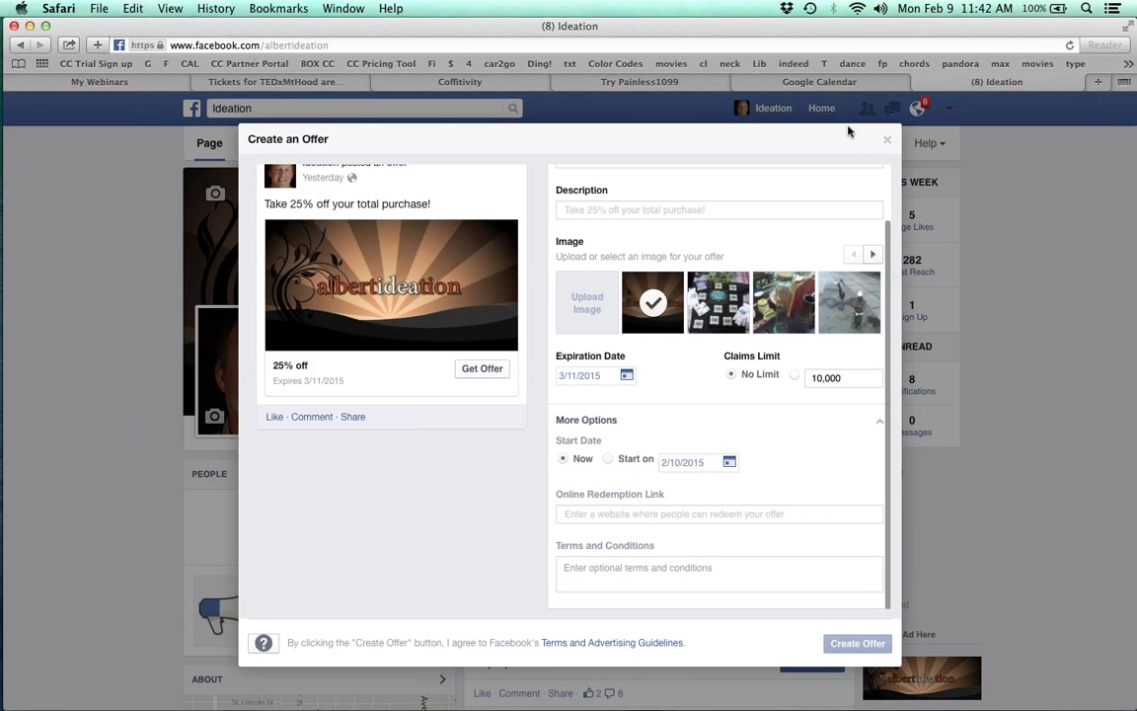
left_click(889, 143)
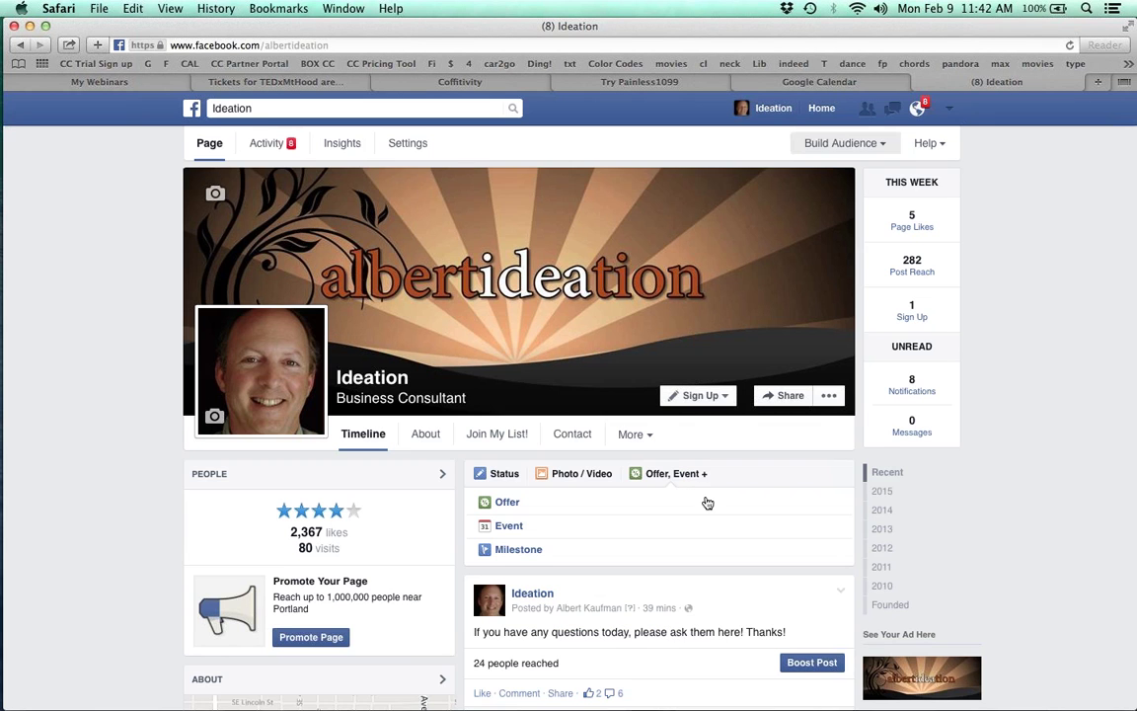
scroll(692, 509, "down", 1)
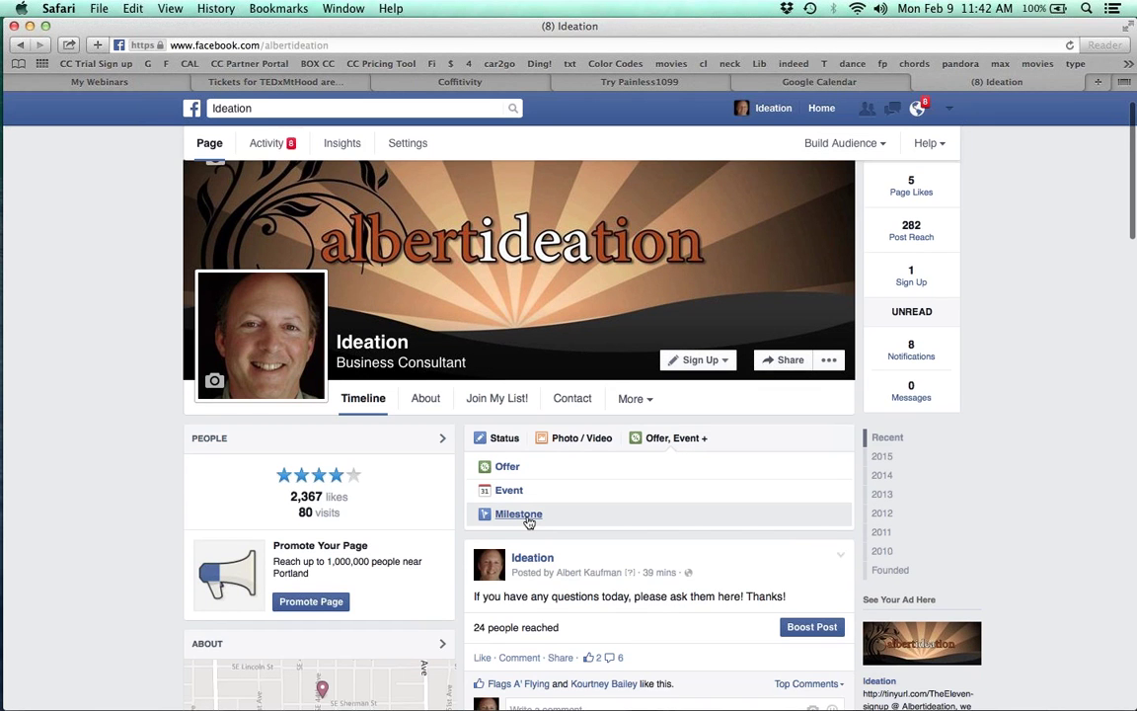
Save a milestone titled 'First Paid Webinar on Facebook!' with location Ideation
left_click(523, 515)
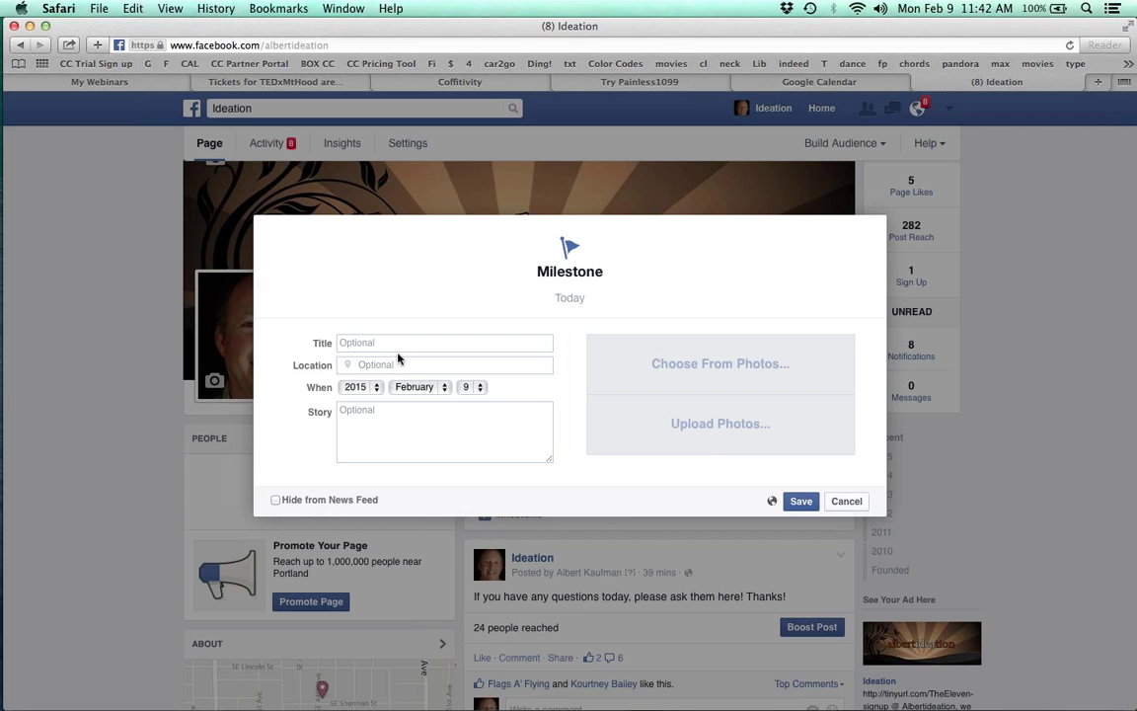
left_click(390, 343)
type("First ")
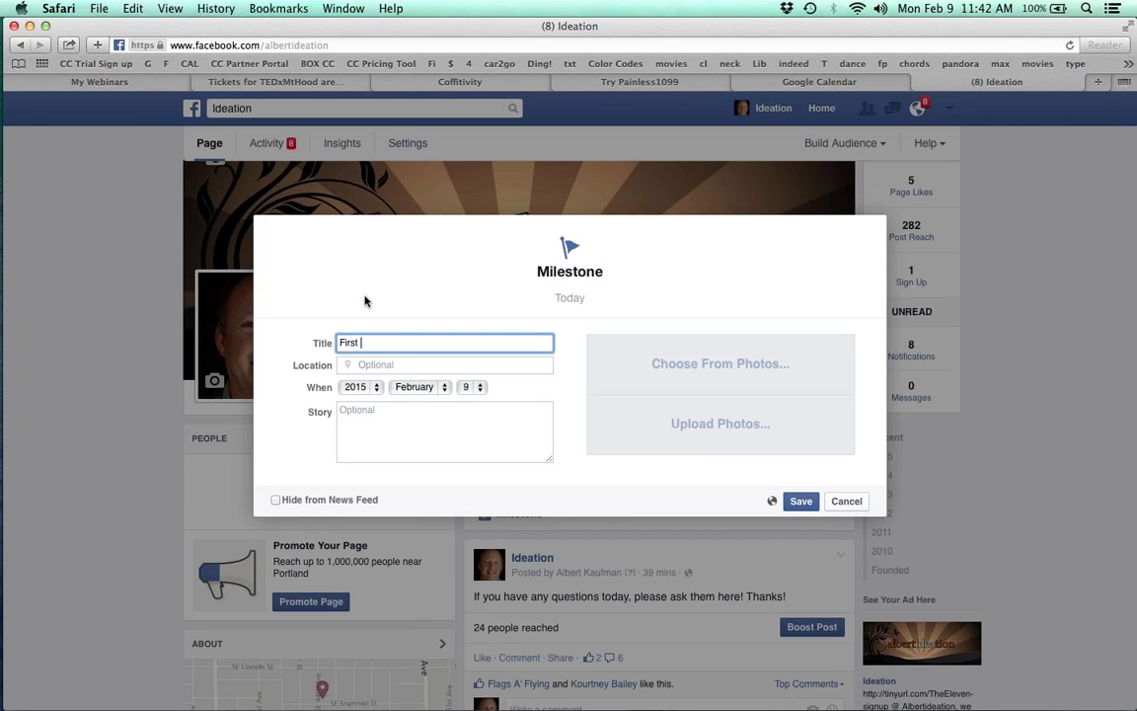
type("Paid Webinar on Facebook!")
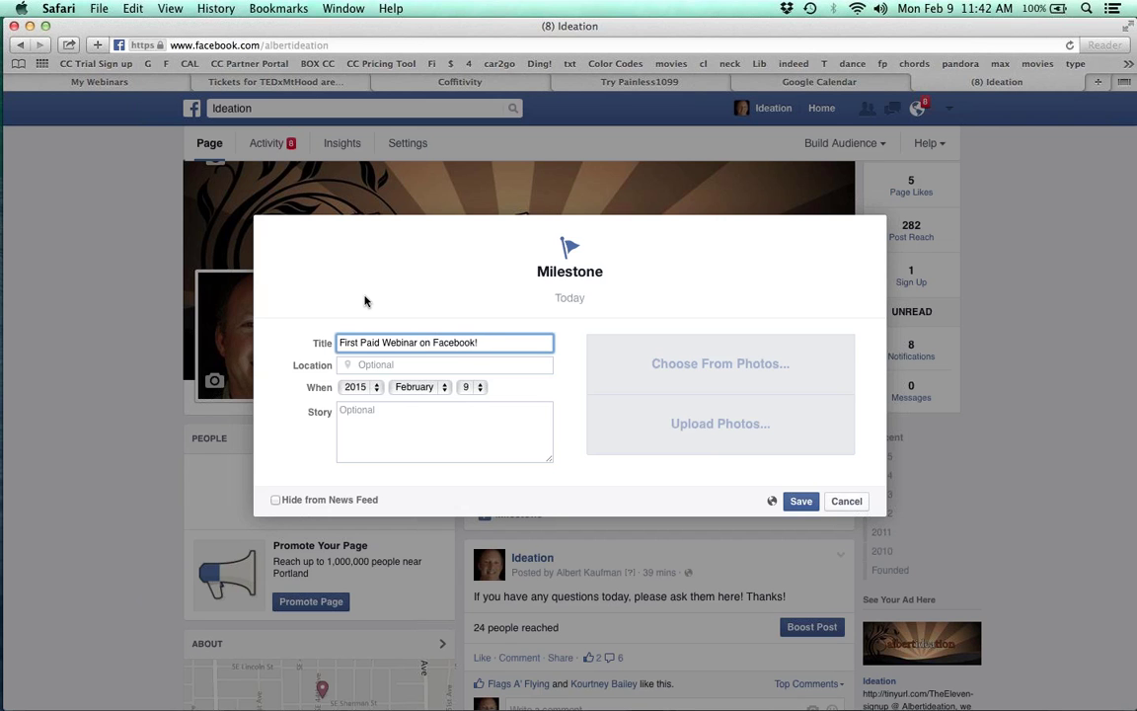
key("Tab")
type("ideation")
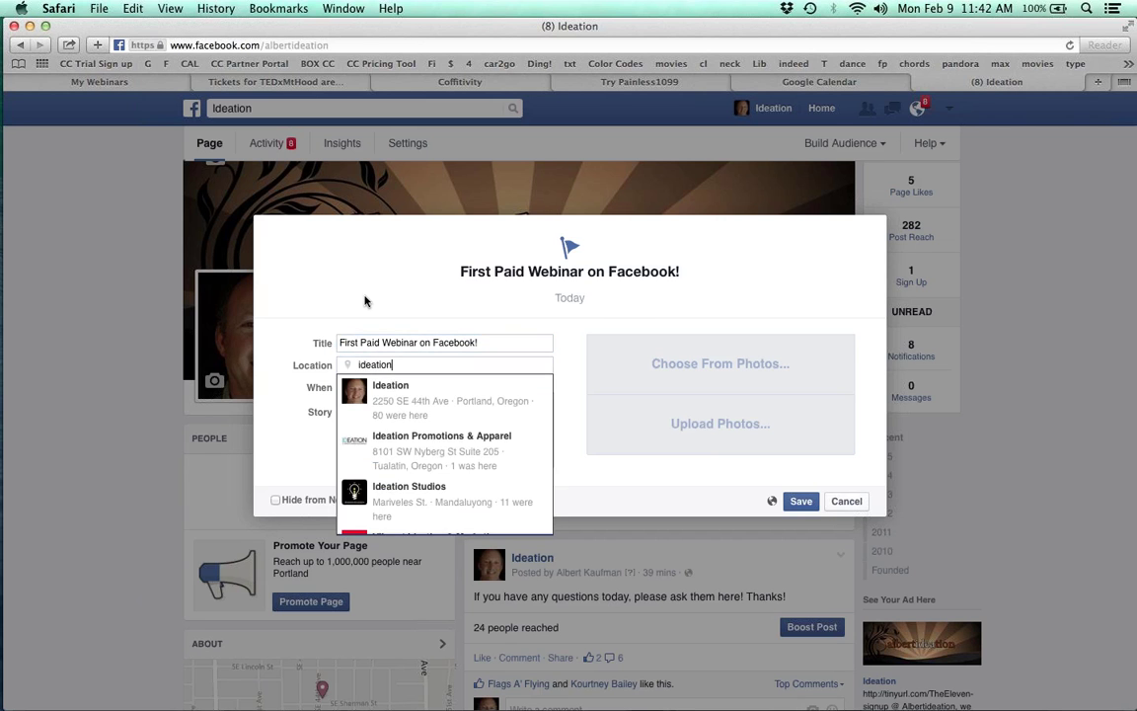
left_click(376, 397)
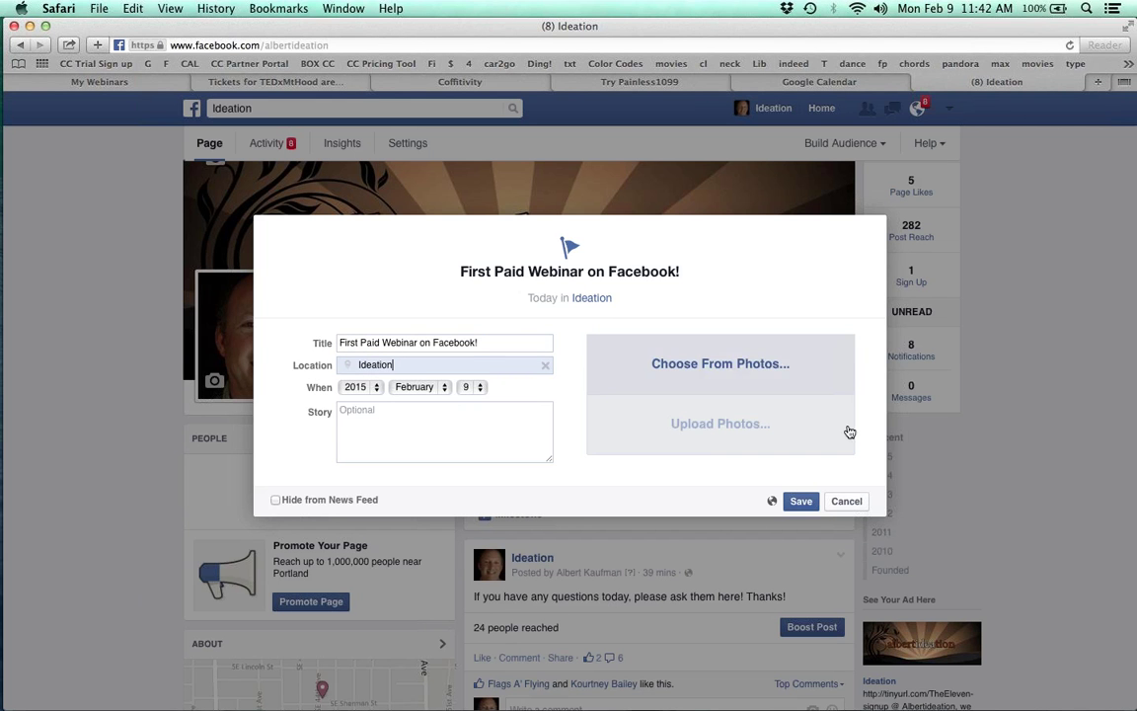
left_click(800, 502)
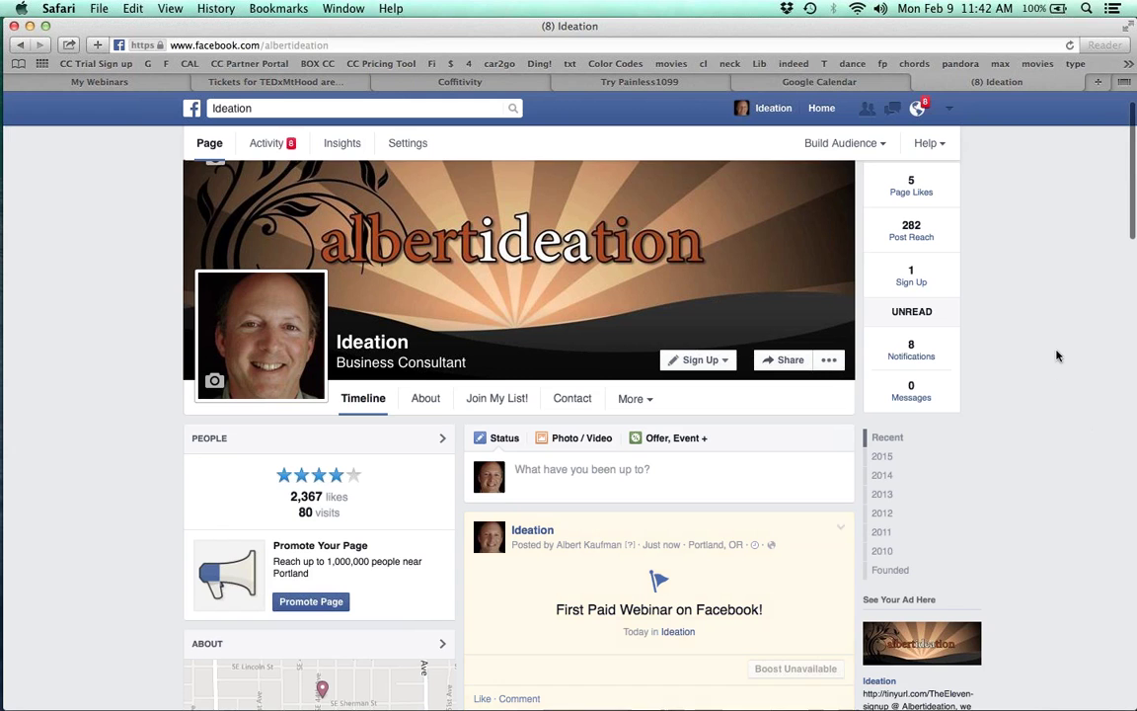
scroll(1058, 351, "down", 3)
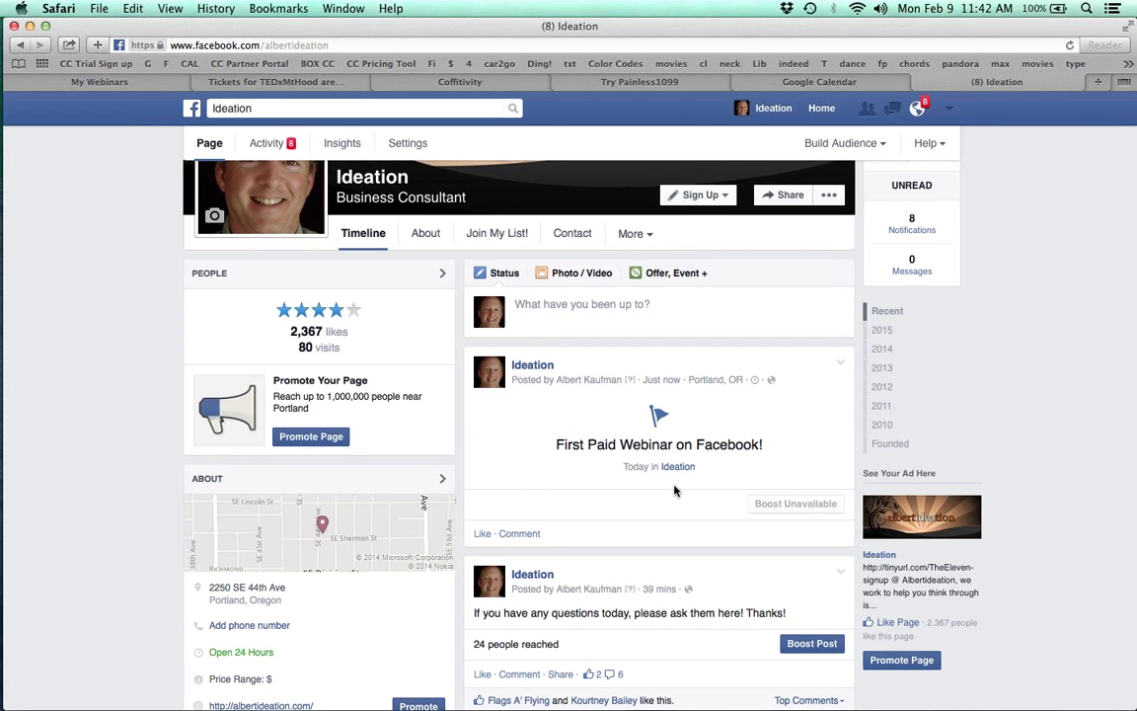
mouse_move(782, 507)
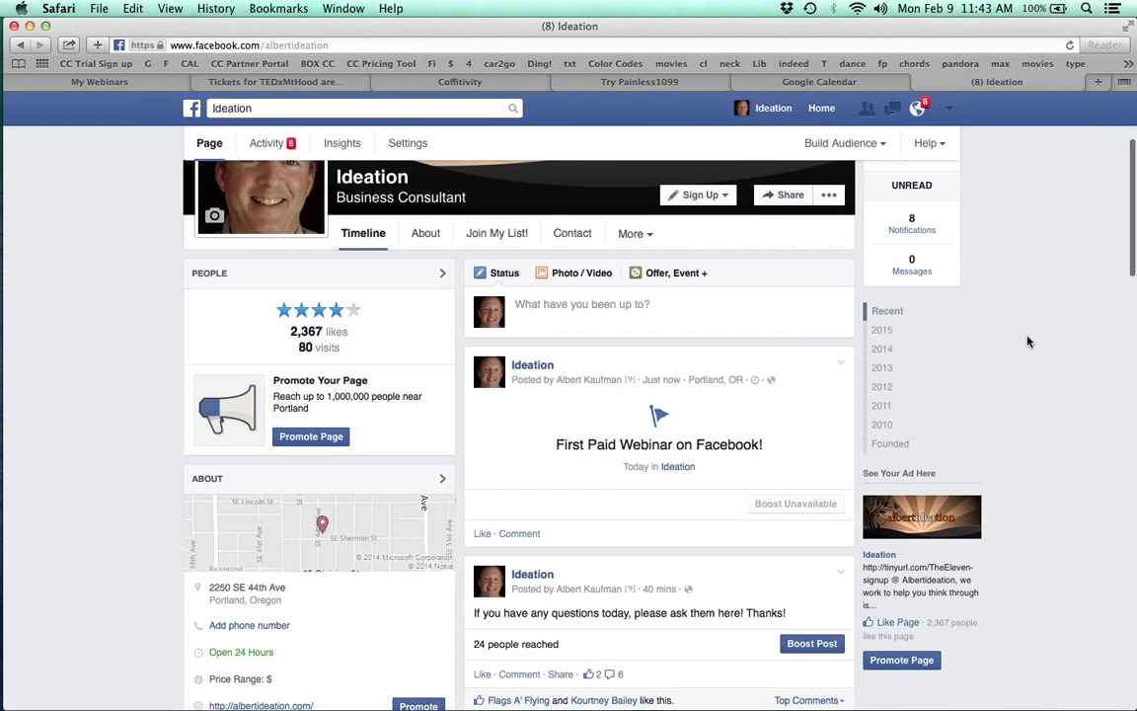
scroll(1028, 340, "down", 1)
scroll(1027, 341, "down", 3)
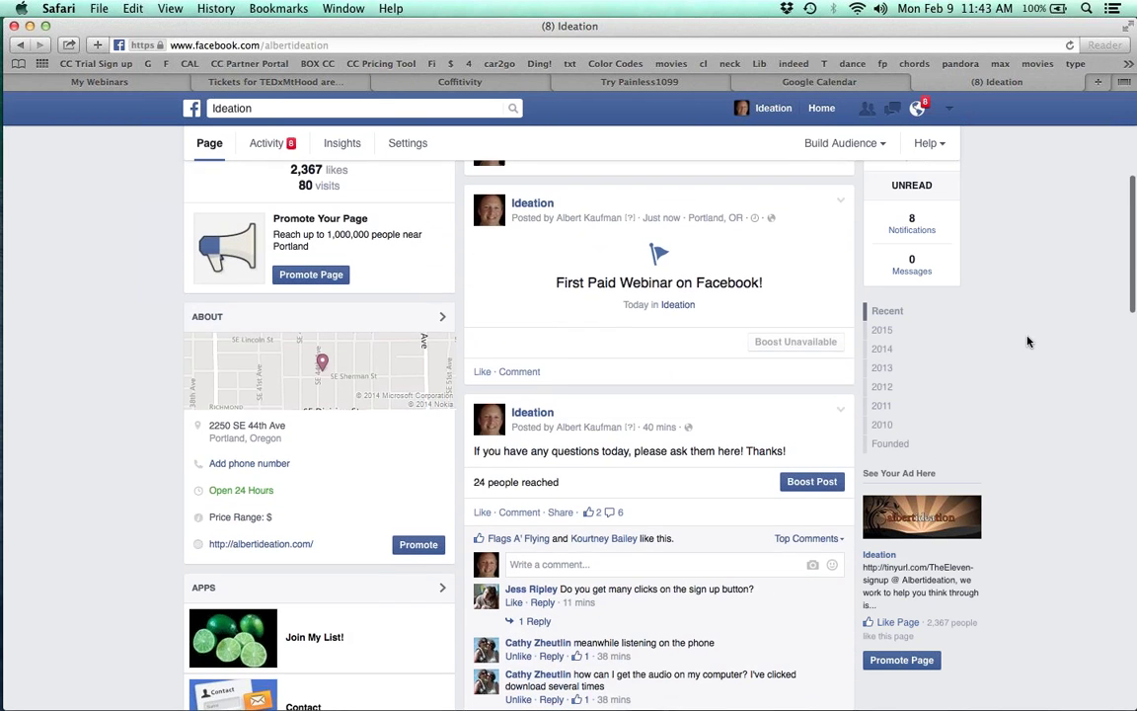
scroll(1027, 340, "down", 3)
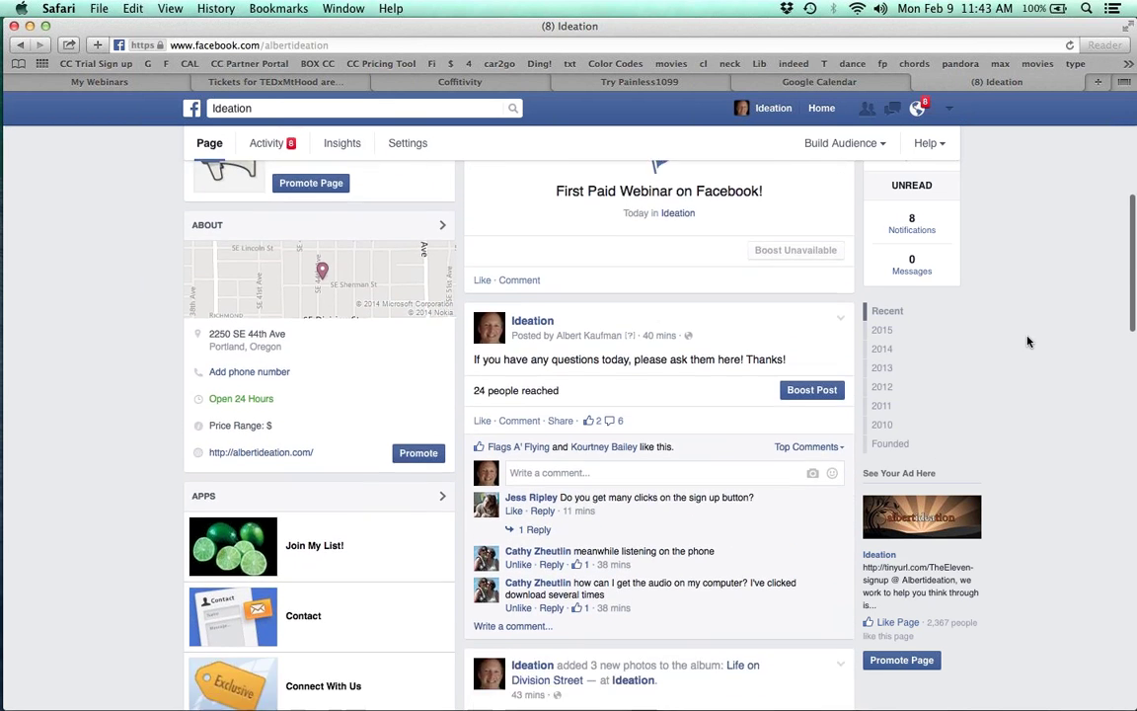
scroll(1028, 341, "up", 4)
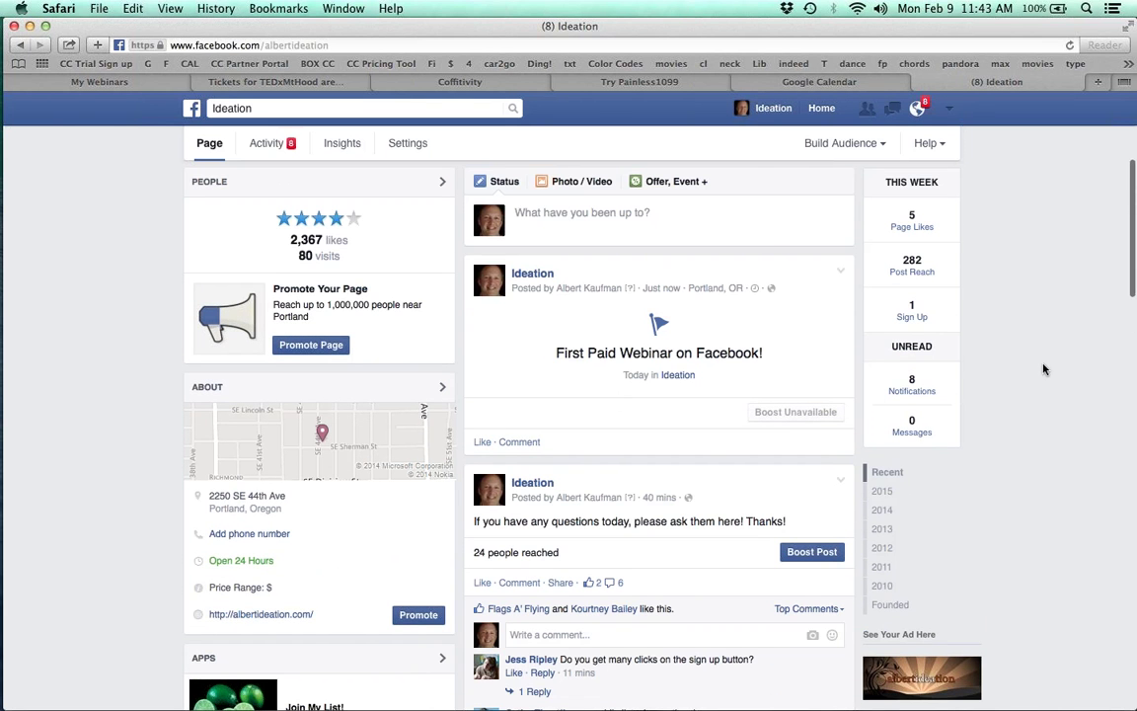
scroll(1043, 368, "down", 3)
scroll(1044, 368, "down", 2)
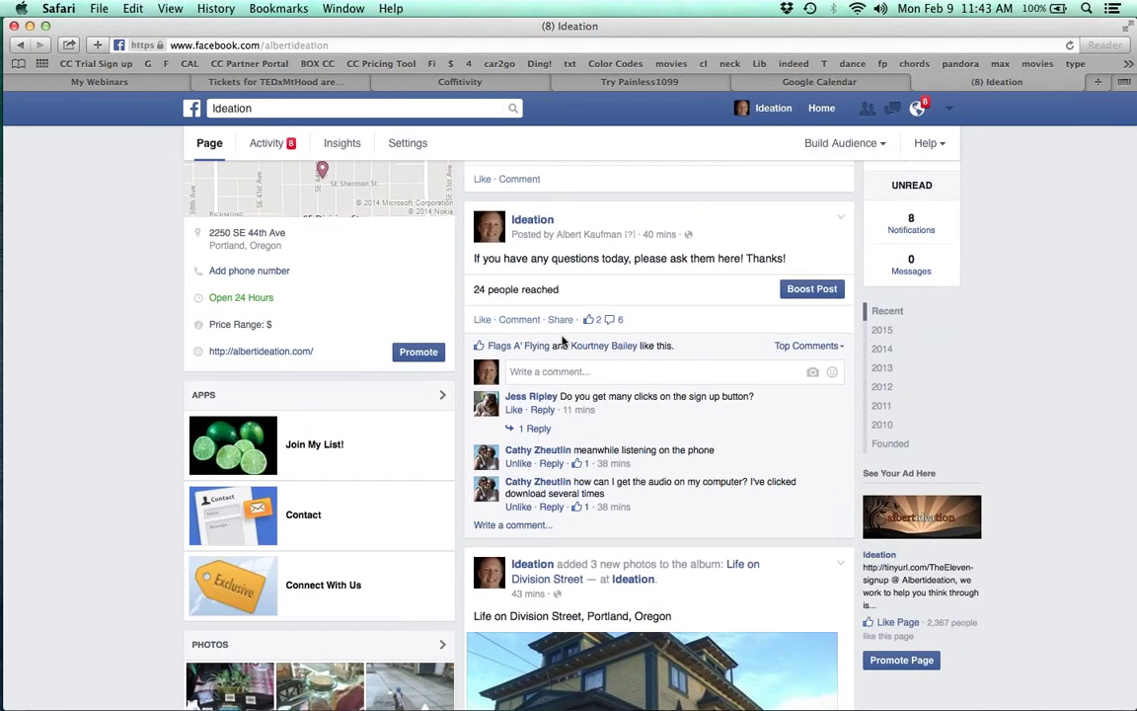
left_click(841, 219)
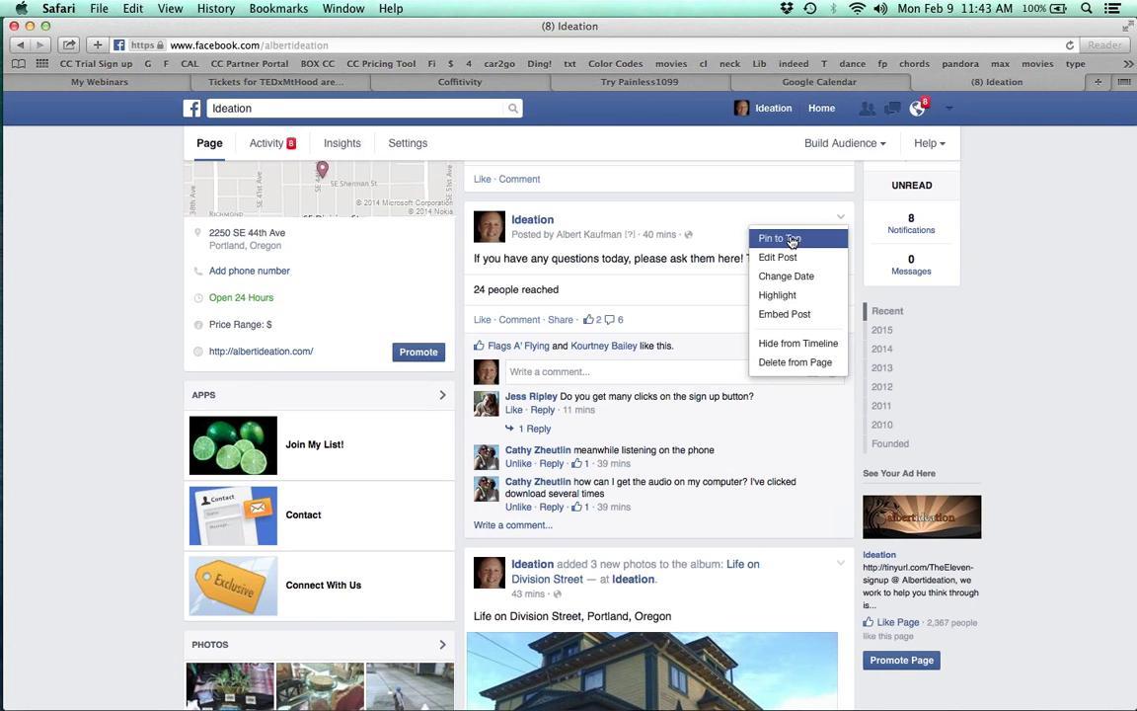
left_click(793, 239)
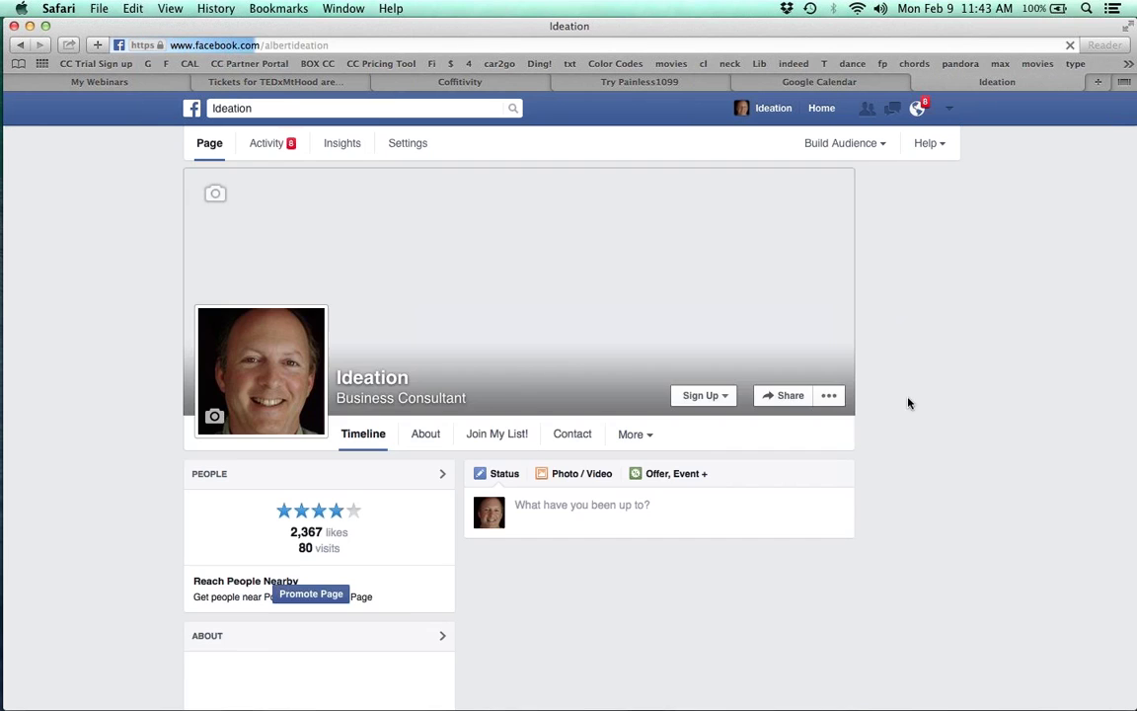
scroll(971, 412, "down", 8)
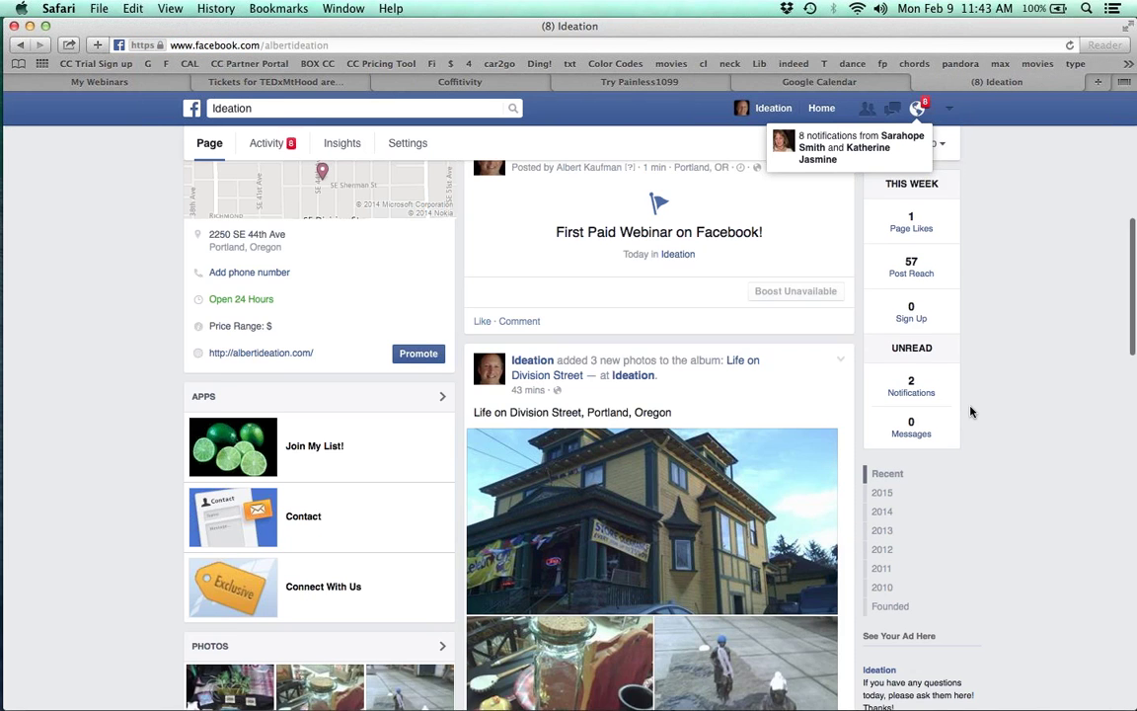
scroll(971, 412, "up", 5)
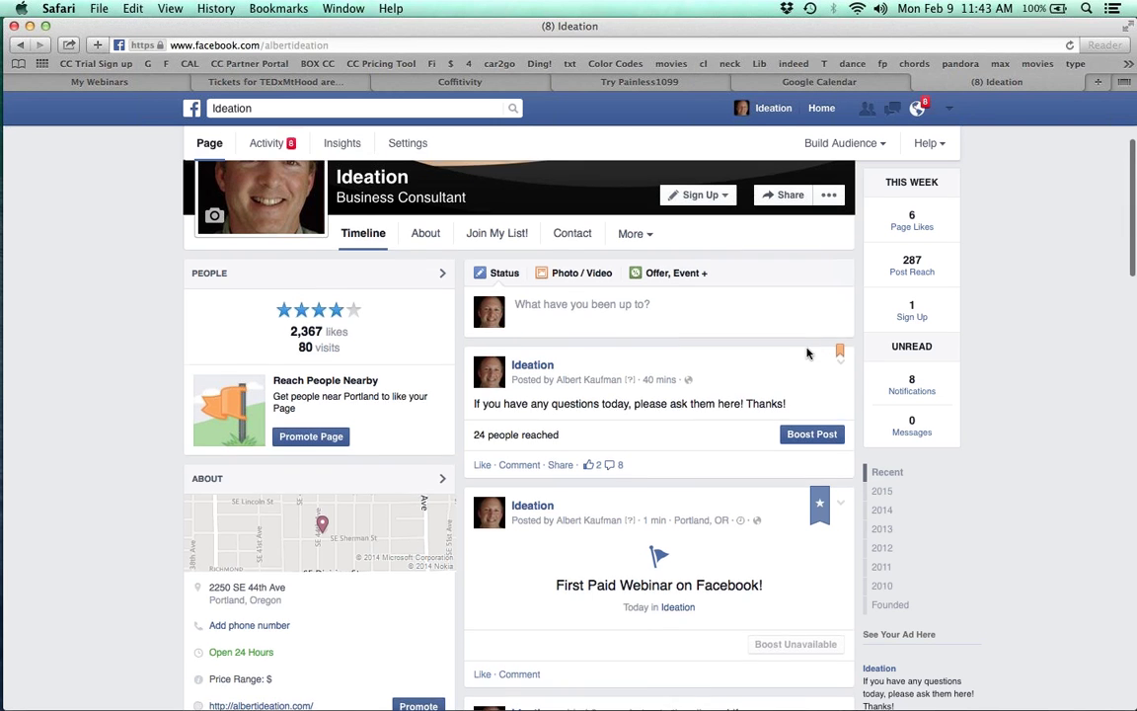
scroll(814, 354, "up", 5)
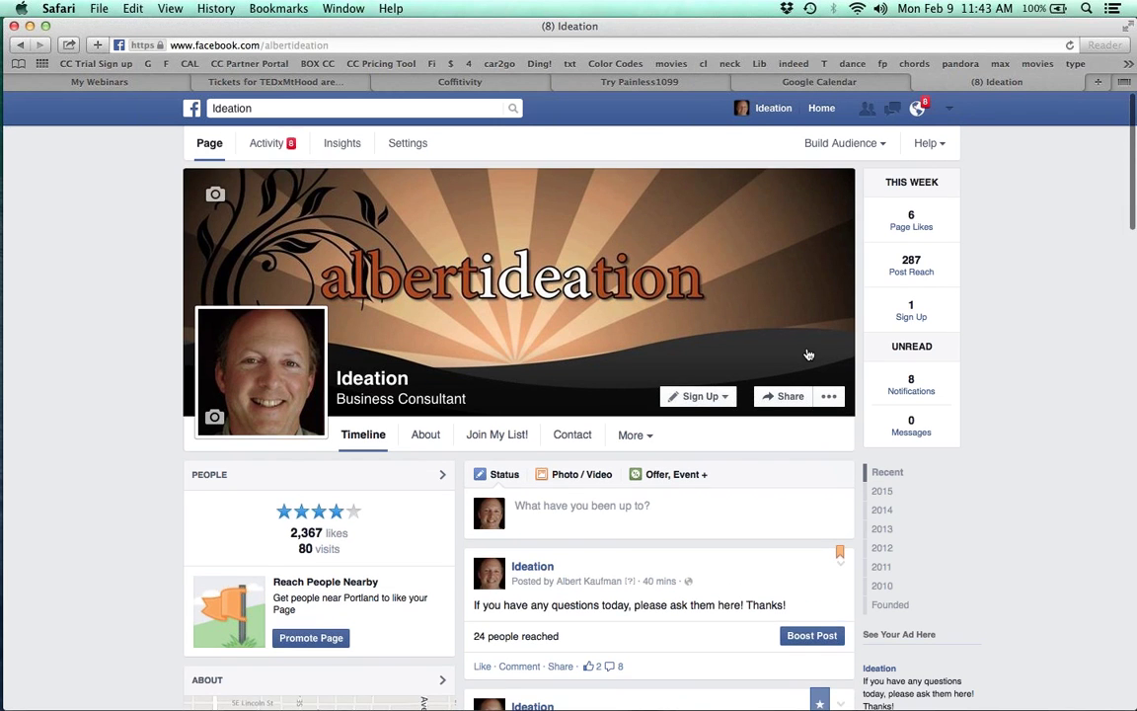
mouse_move(807, 354)
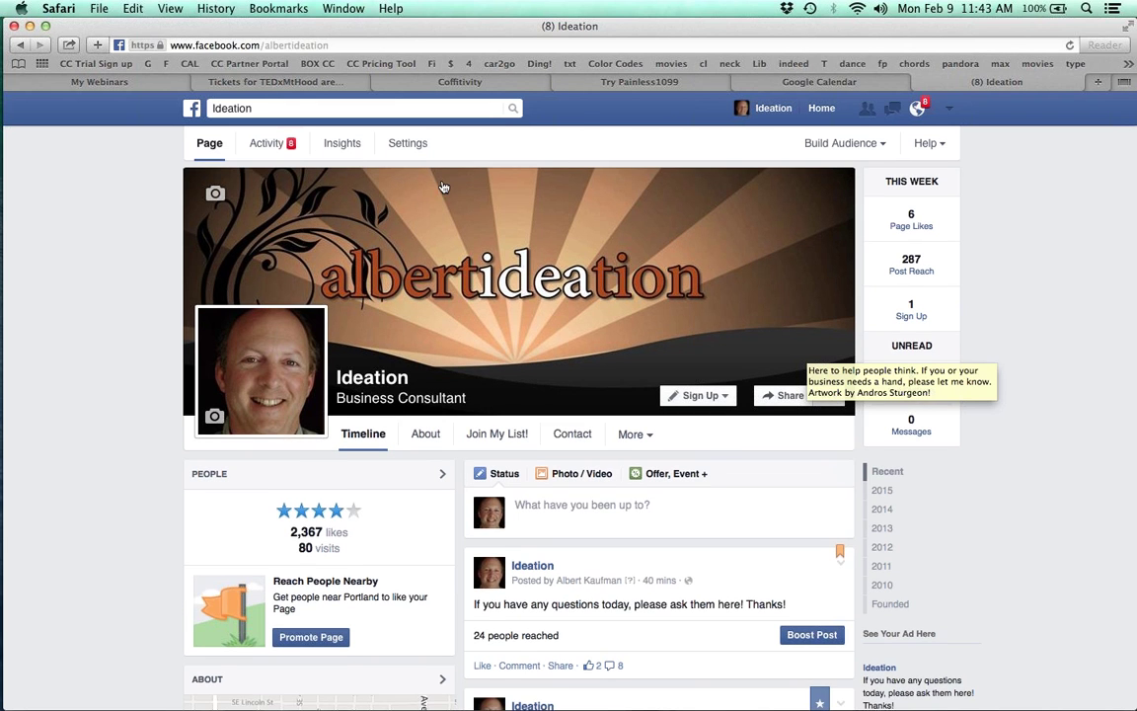
scroll(568, 330, "down", 5)
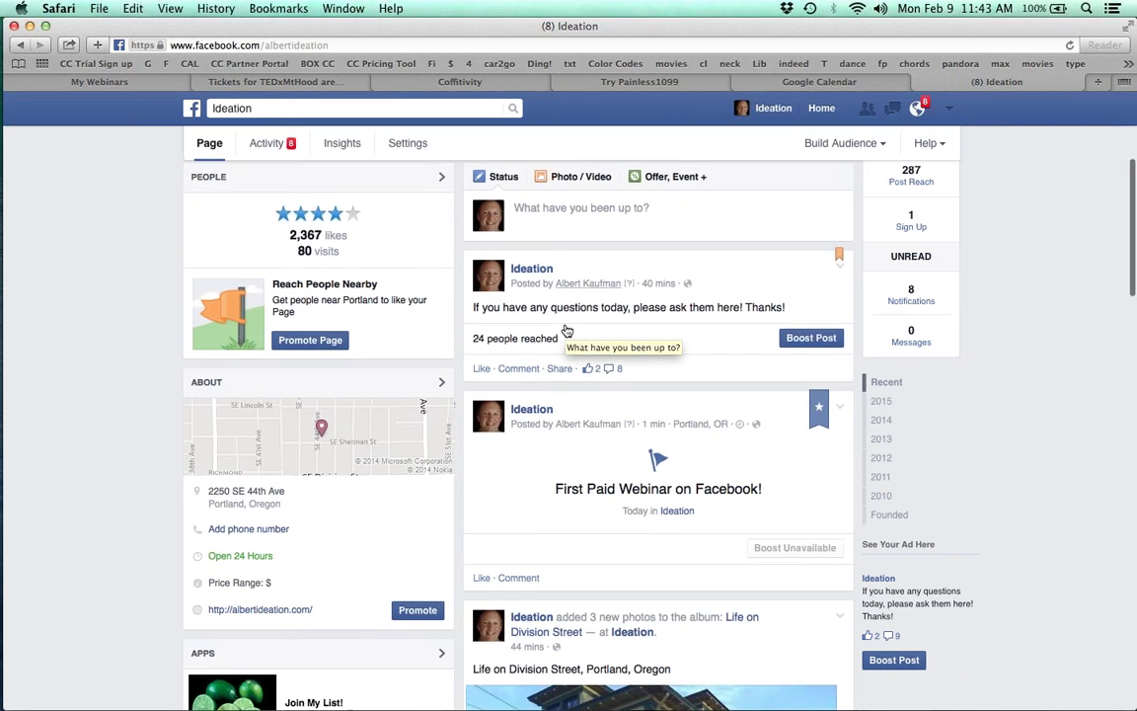
scroll(567, 331, "down", 2)
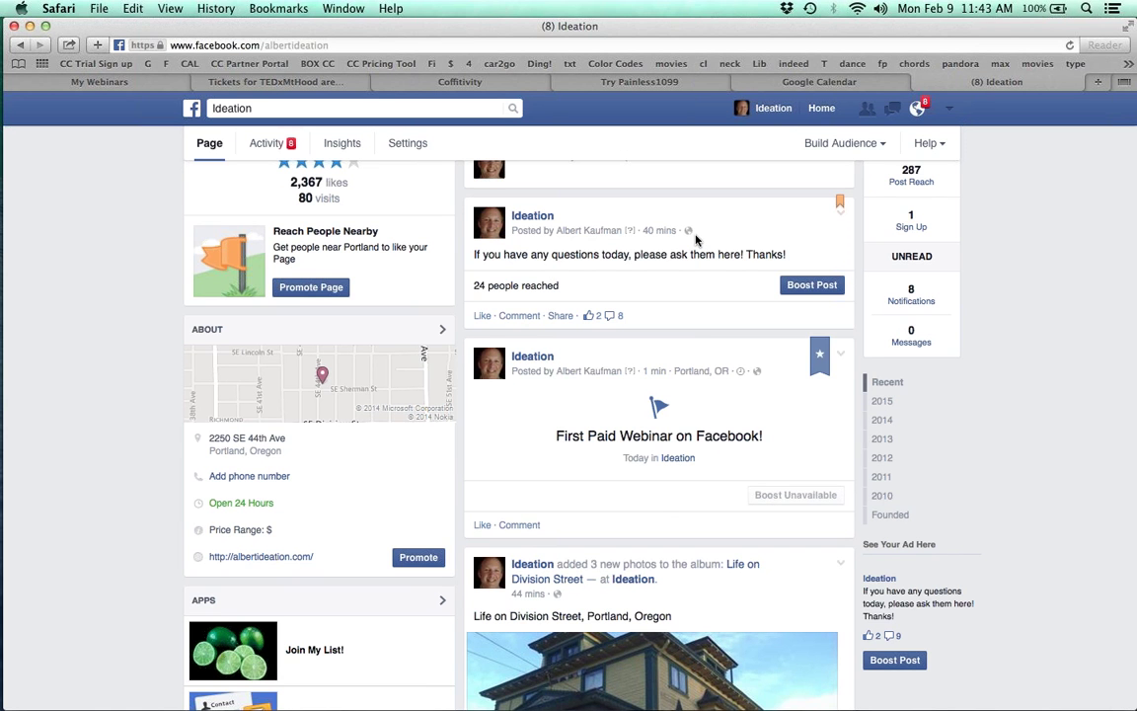
scroll(696, 240, "up", 3)
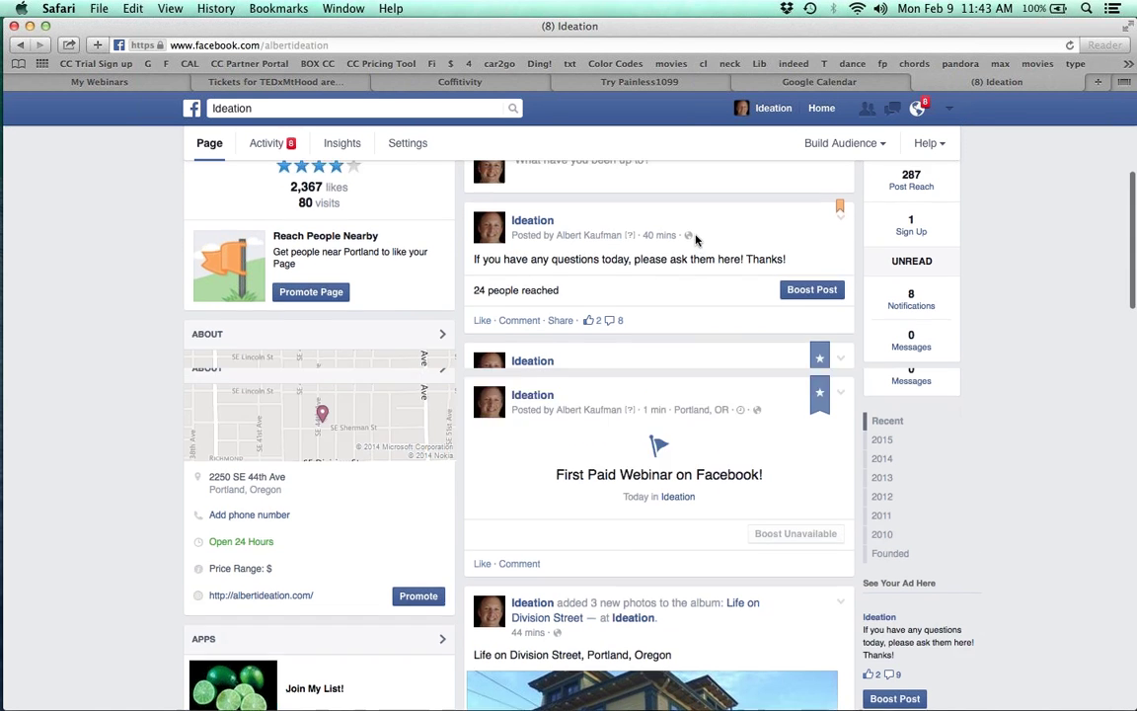
scroll(696, 240, "up", 5)
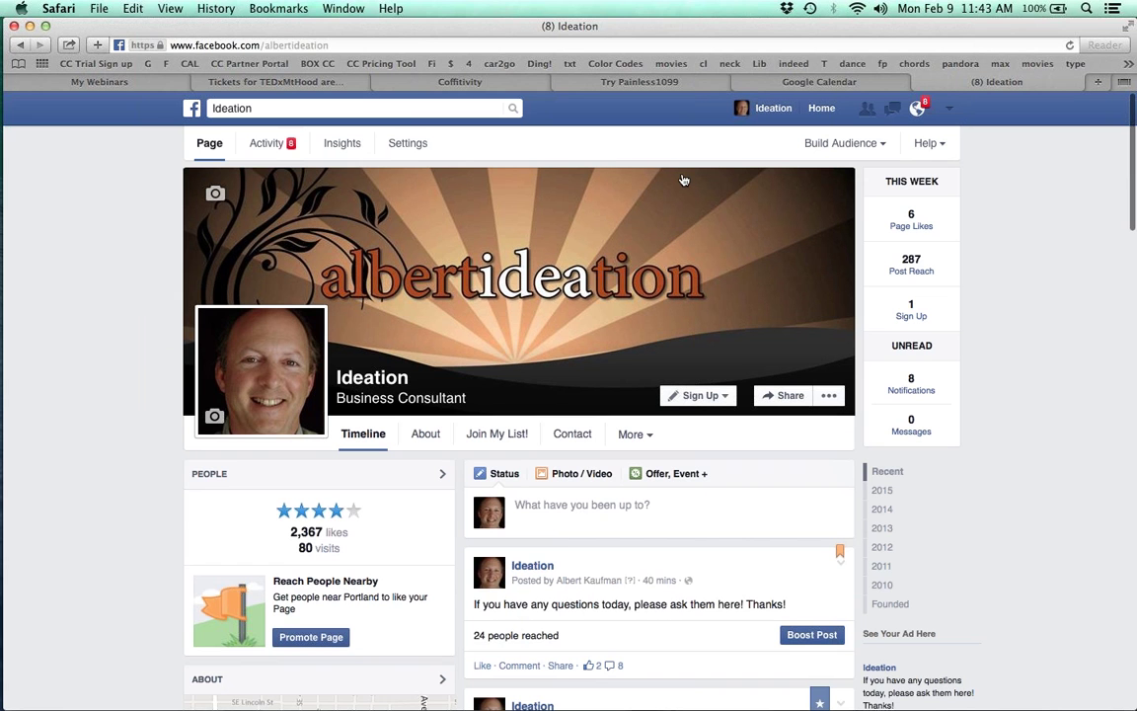
mouse_move(683, 180)
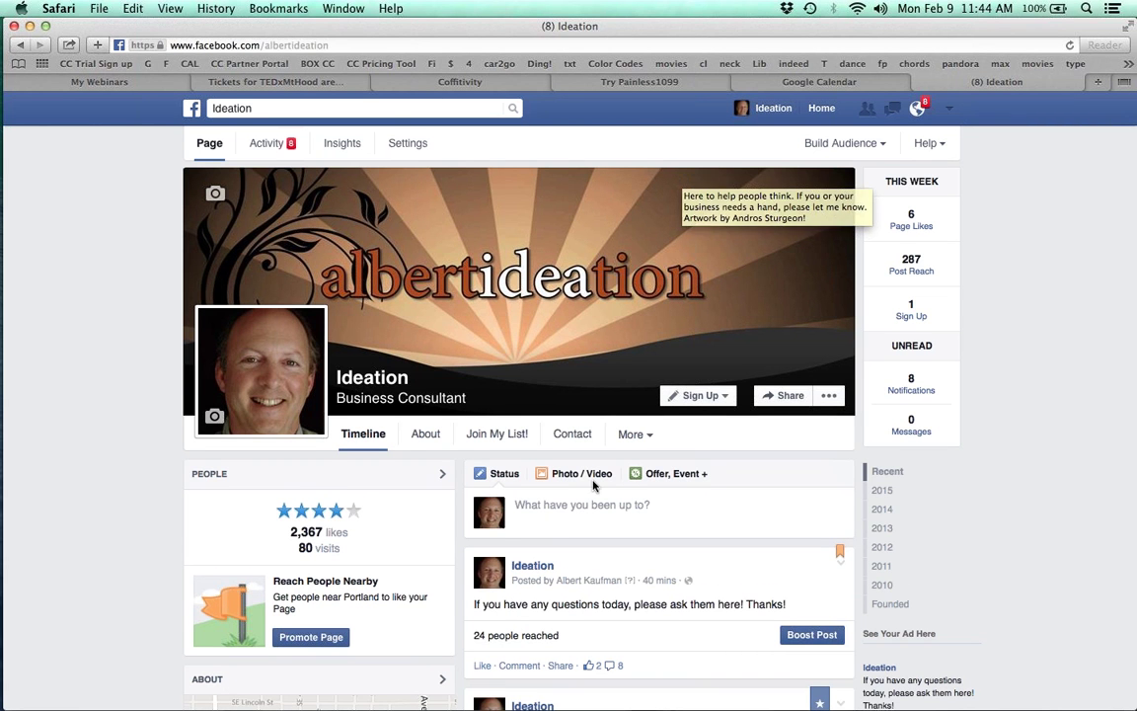
scroll(591, 482, "down", 5)
scroll(592, 483, "down", 4)
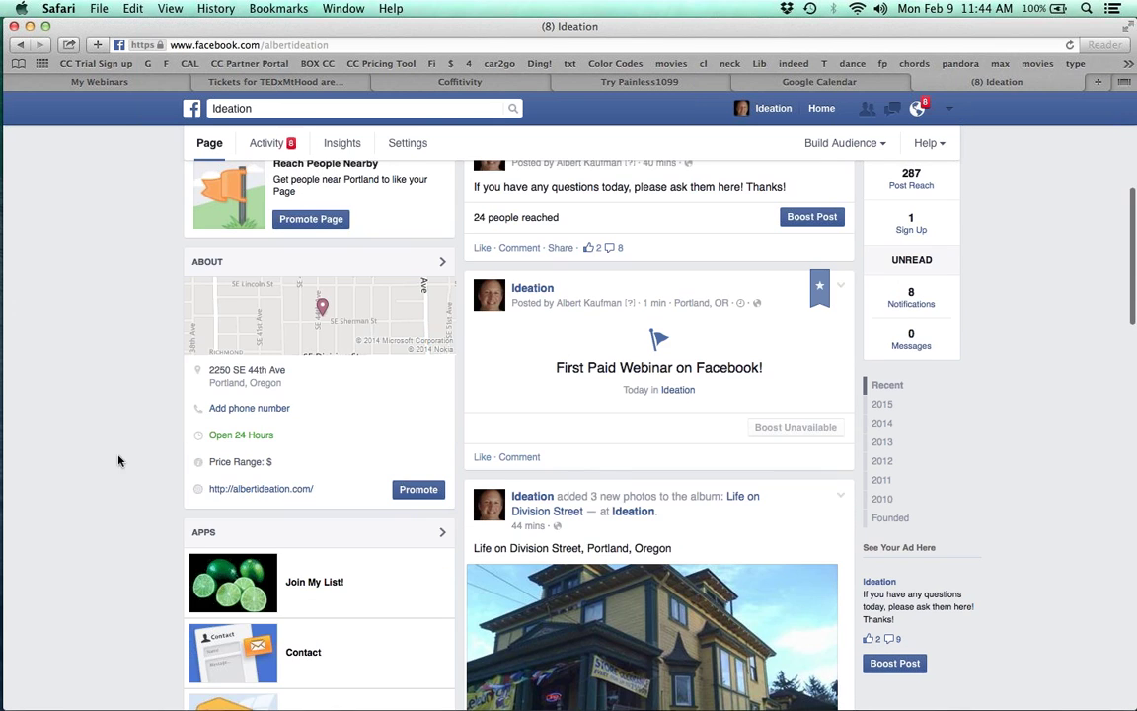
scroll(96, 405, "down", 12)
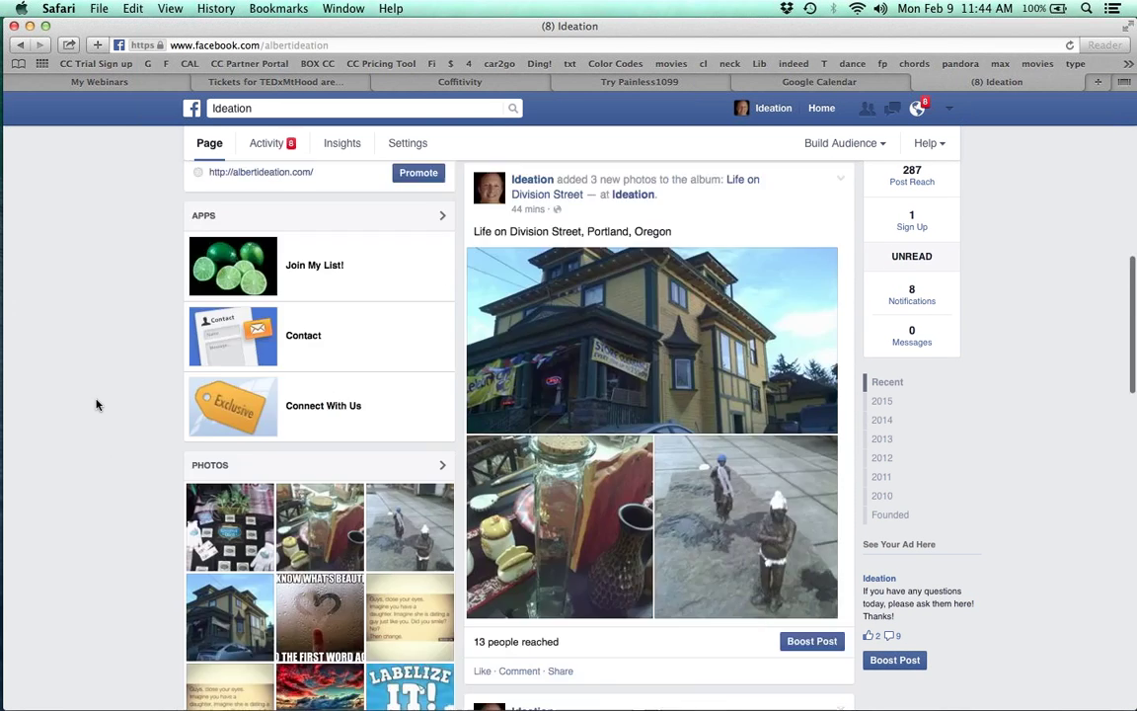
scroll(96, 405, "down", 12)
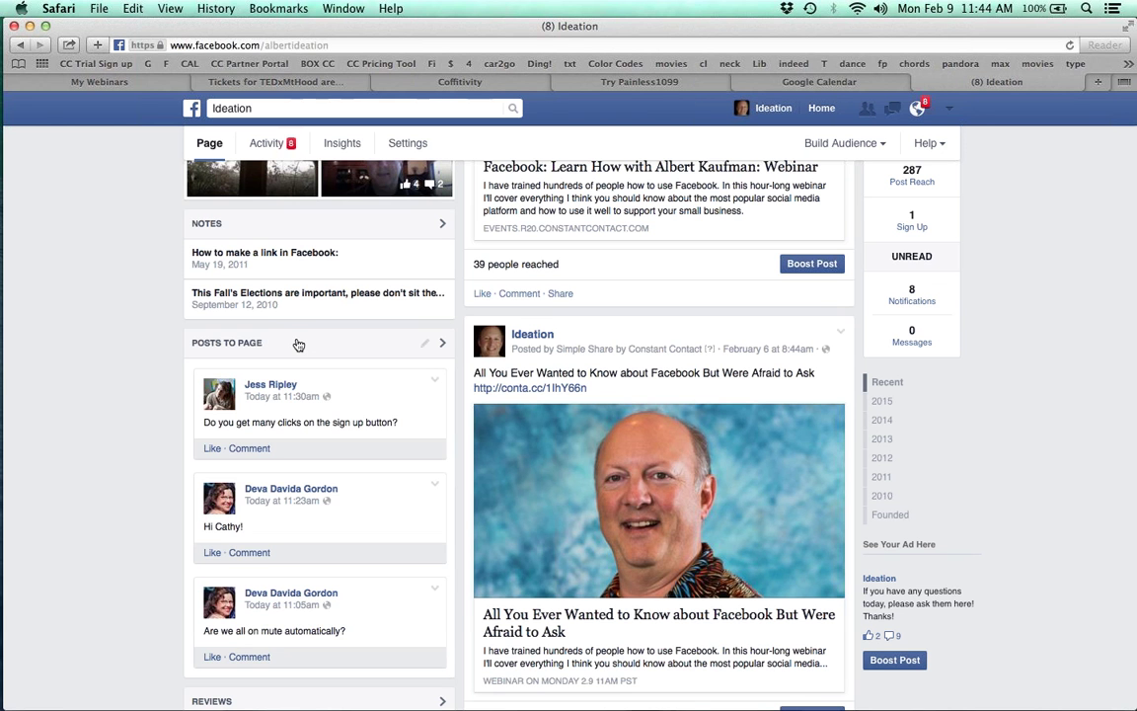
Like each of the three visitor posts in Posts To Page as Ideation, then close the list
left_click(298, 343)
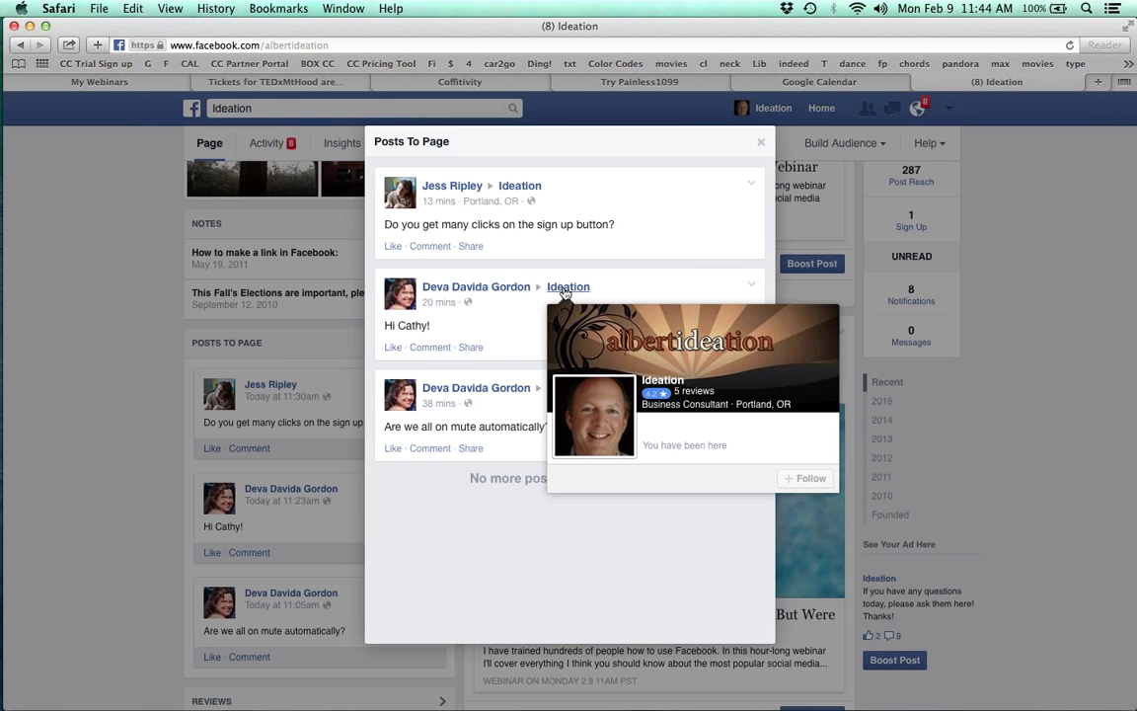
left_click(392, 247)
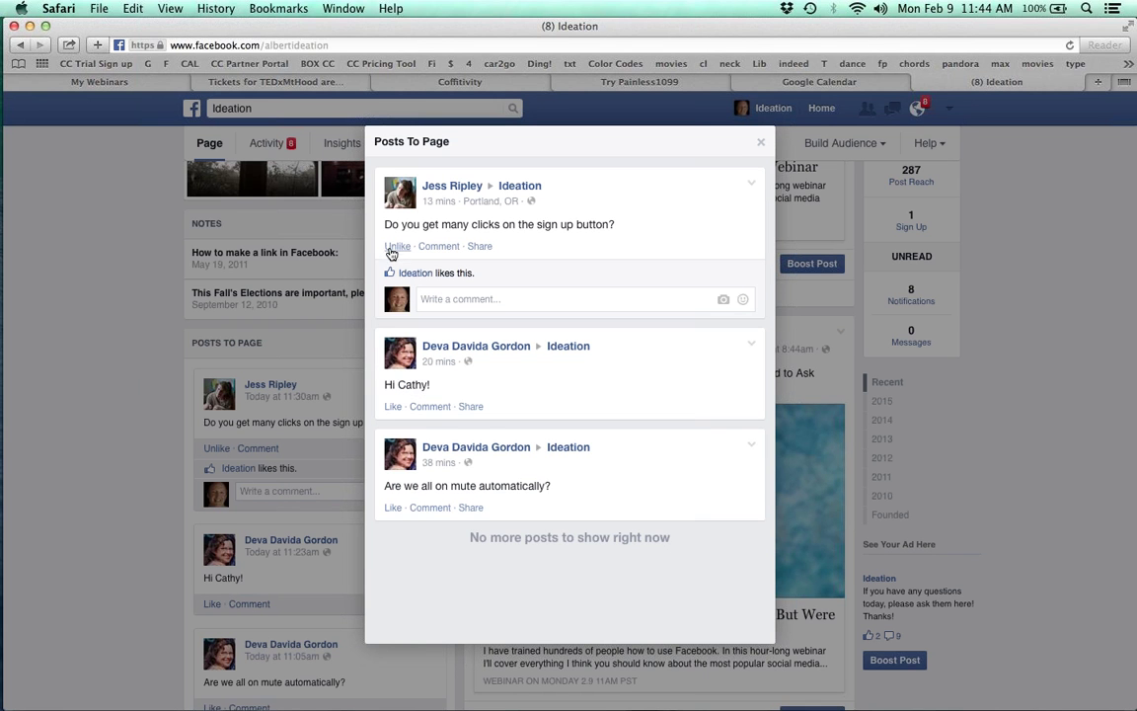
left_click(392, 408)
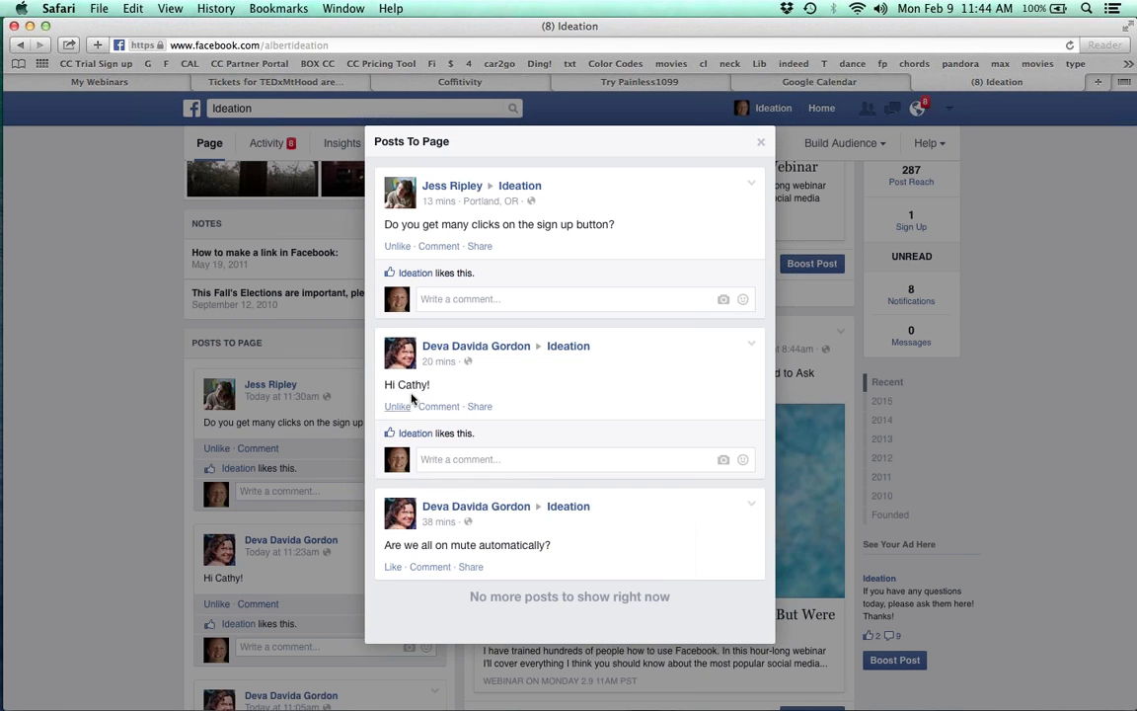
left_click(393, 568)
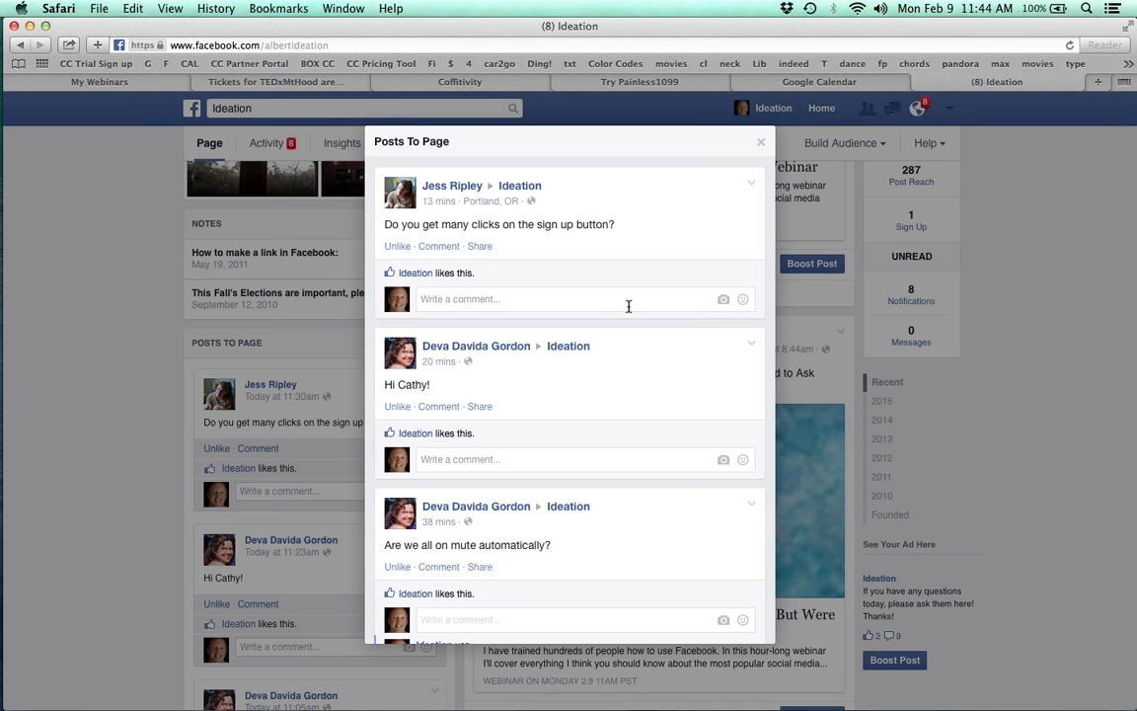
scroll(630, 308, "down", 2)
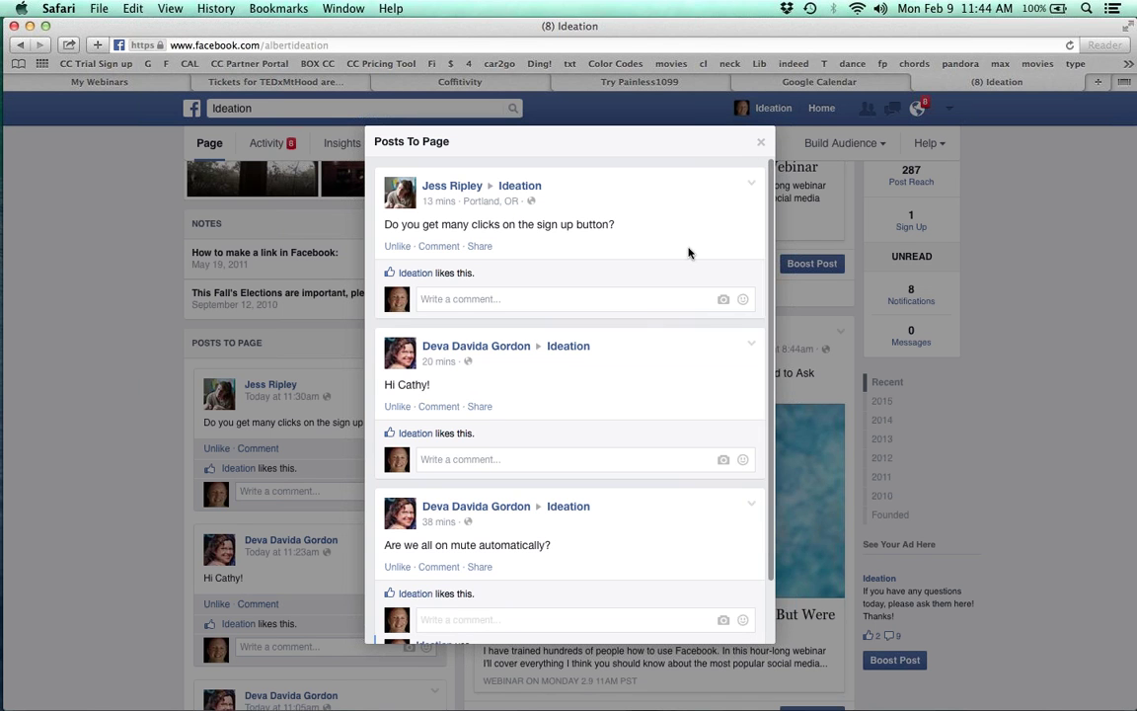
left_click(759, 142)
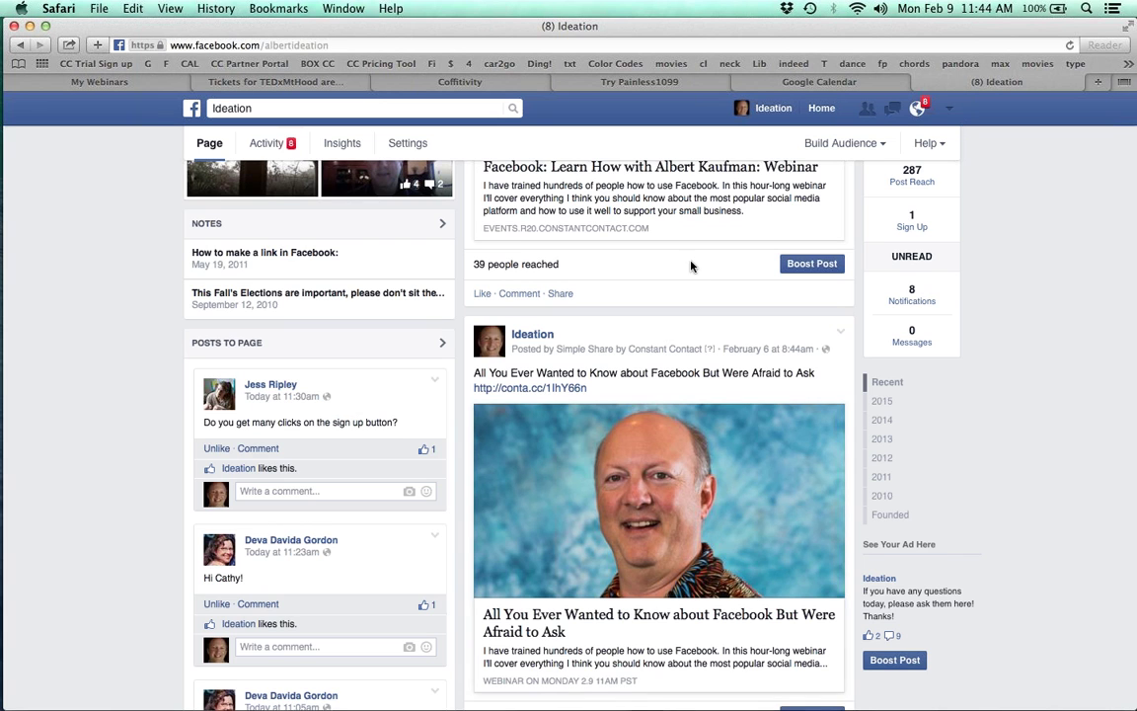
scroll(295, 464, "up", 1)
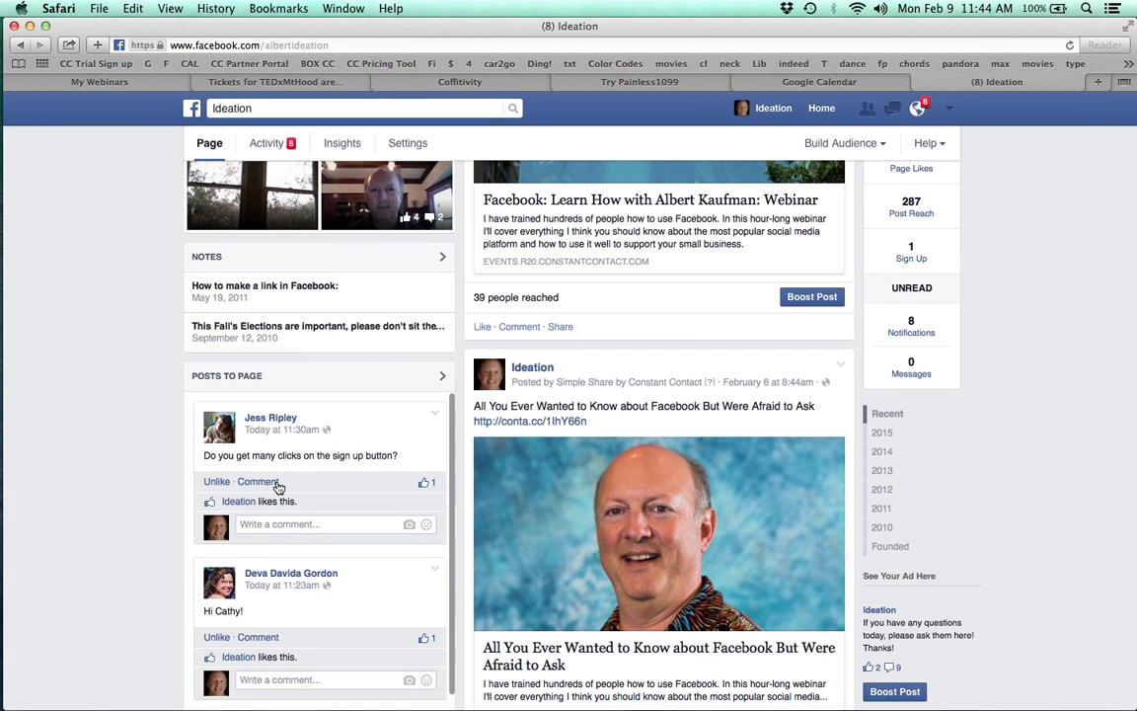
scroll(331, 471, "down", 3)
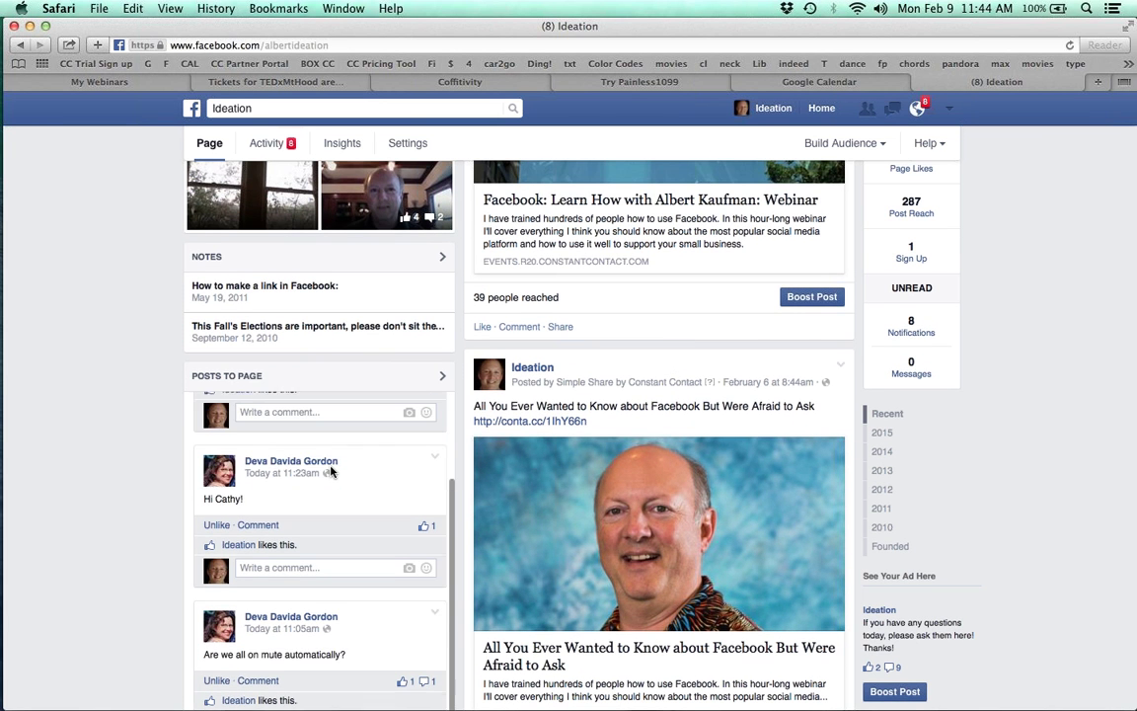
scroll(119, 405, "down", 3)
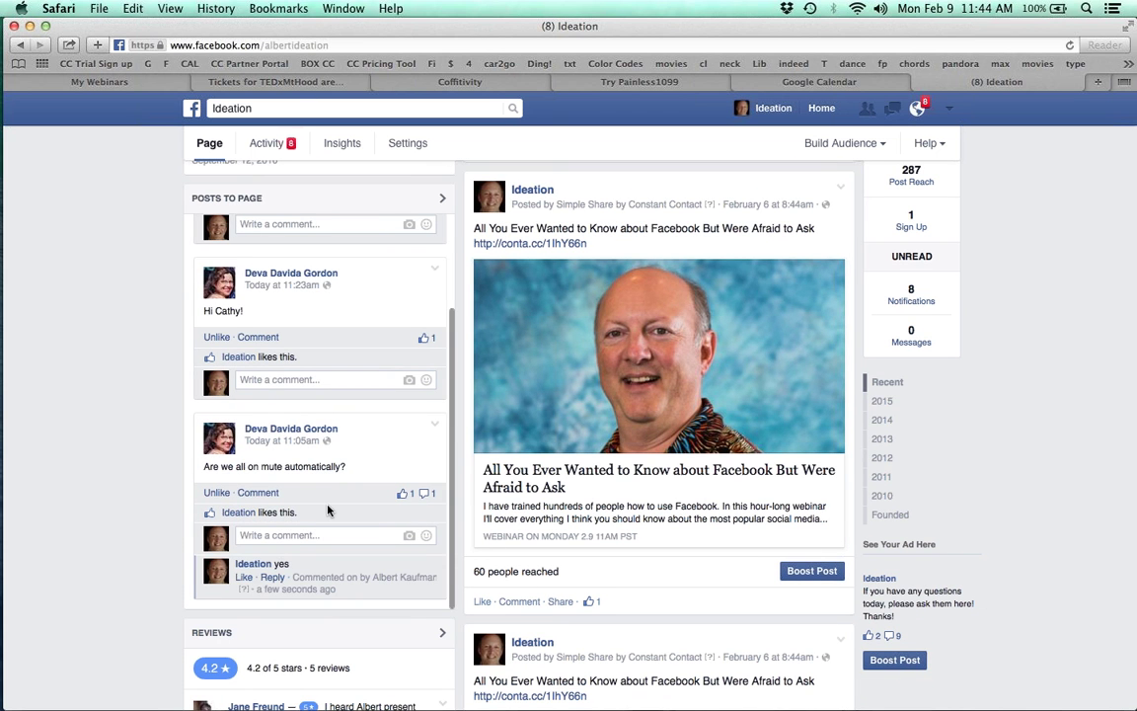
scroll(329, 511, "up", 1)
scroll(329, 511, "up", 3)
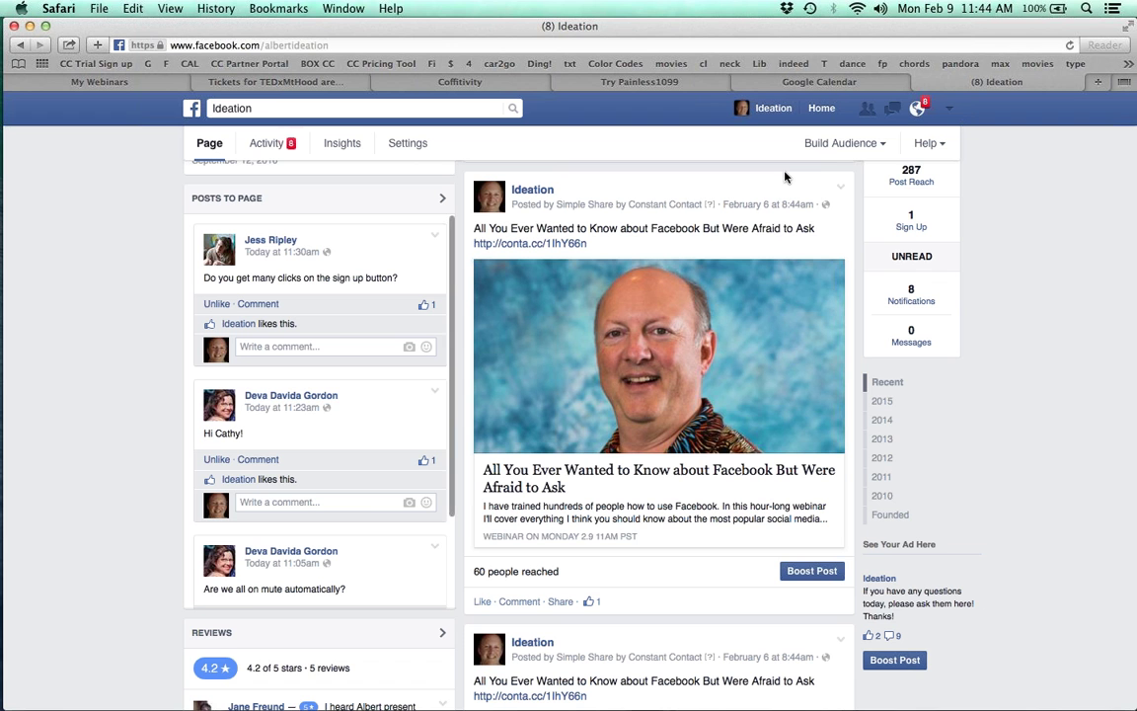
Switch to acting as Farm My Yard and open its Posts to Page list
left_click(950, 110)
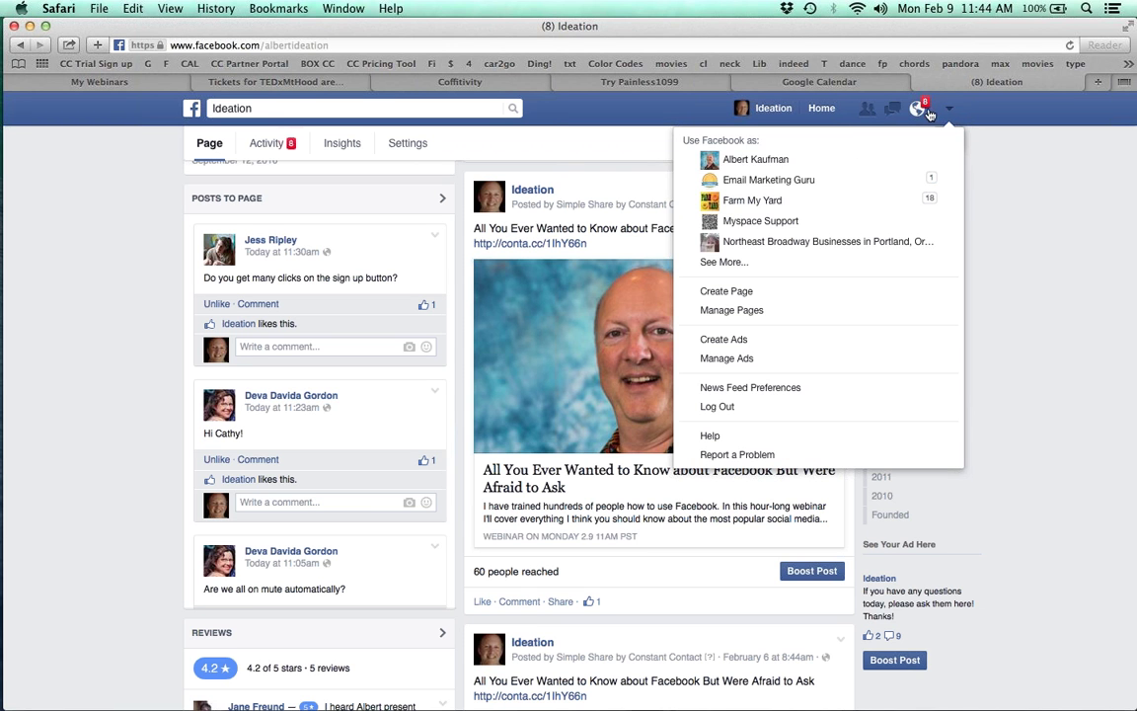
left_click(800, 202)
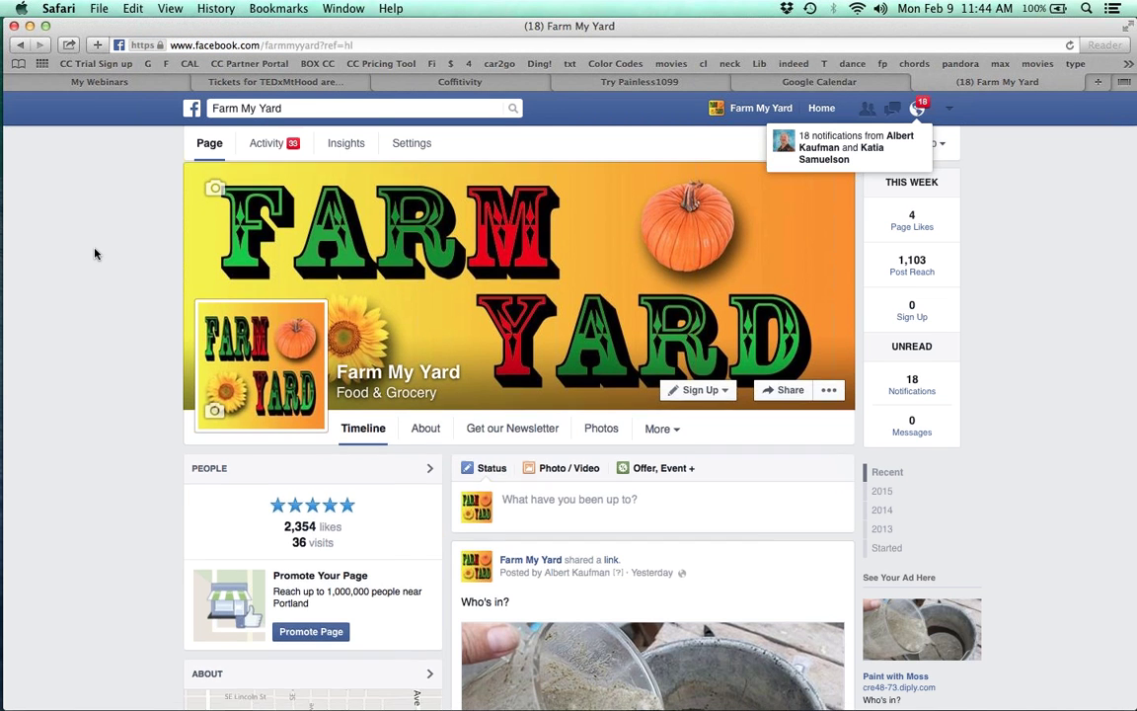
scroll(95, 254, "down", 15)
scroll(95, 254, "down", 8)
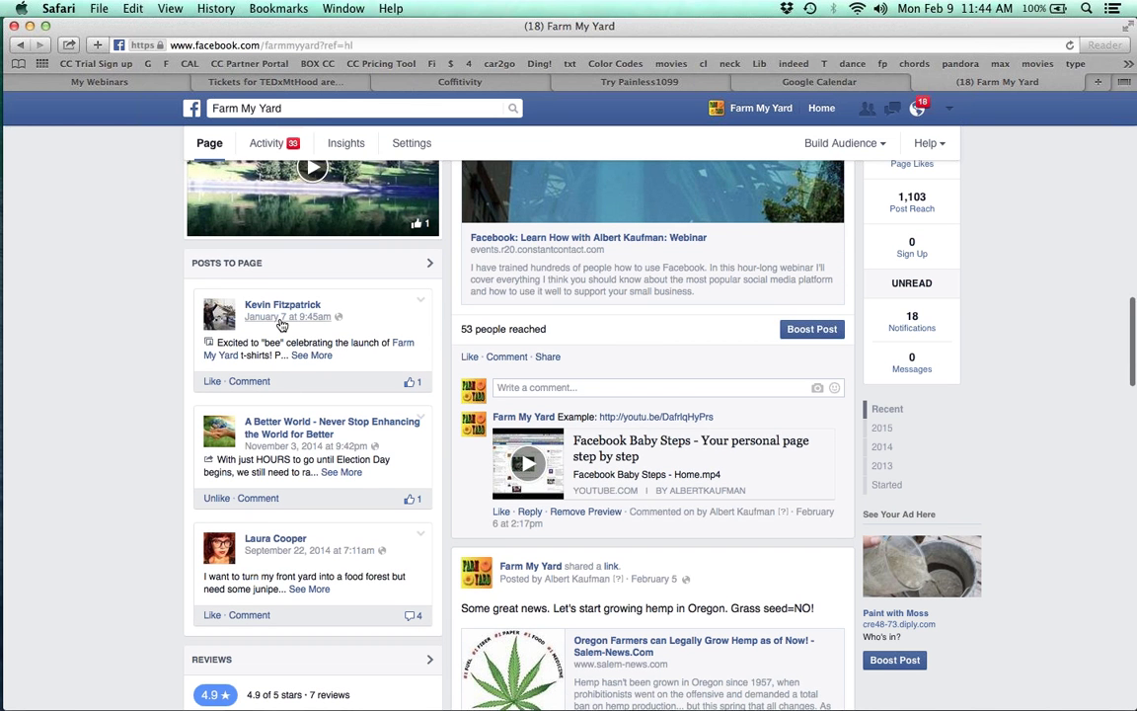
left_click(348, 262)
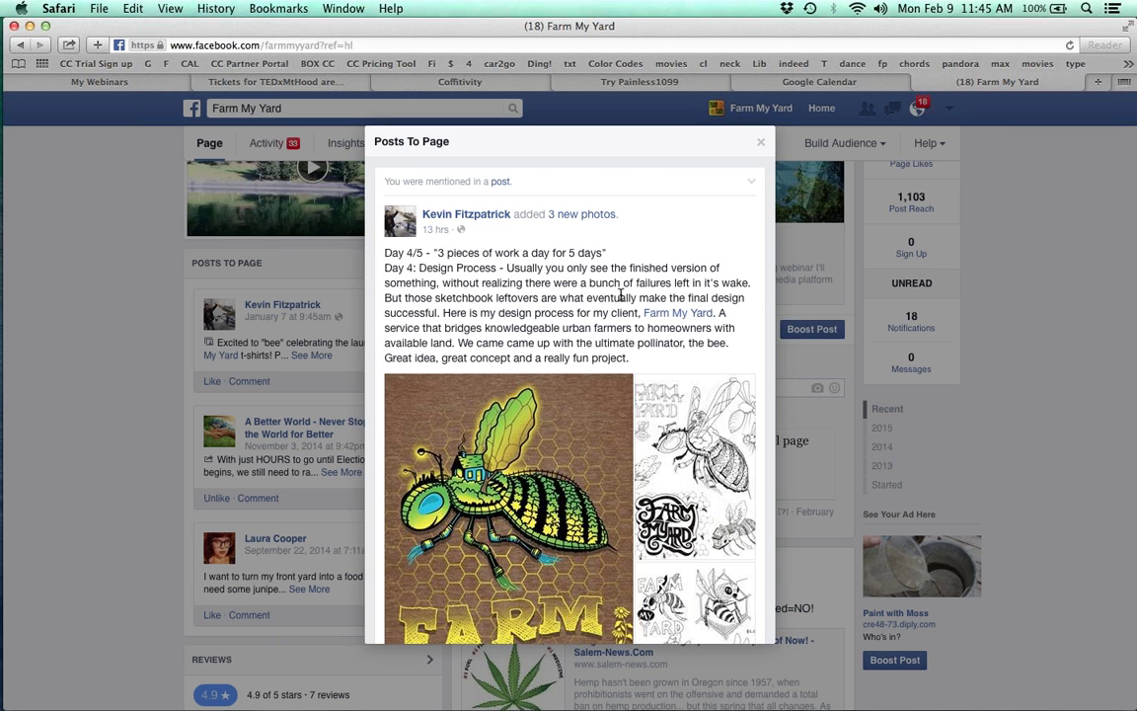
Like the designer's comment on the bee artwork
scroll(620, 296, "down", 2)
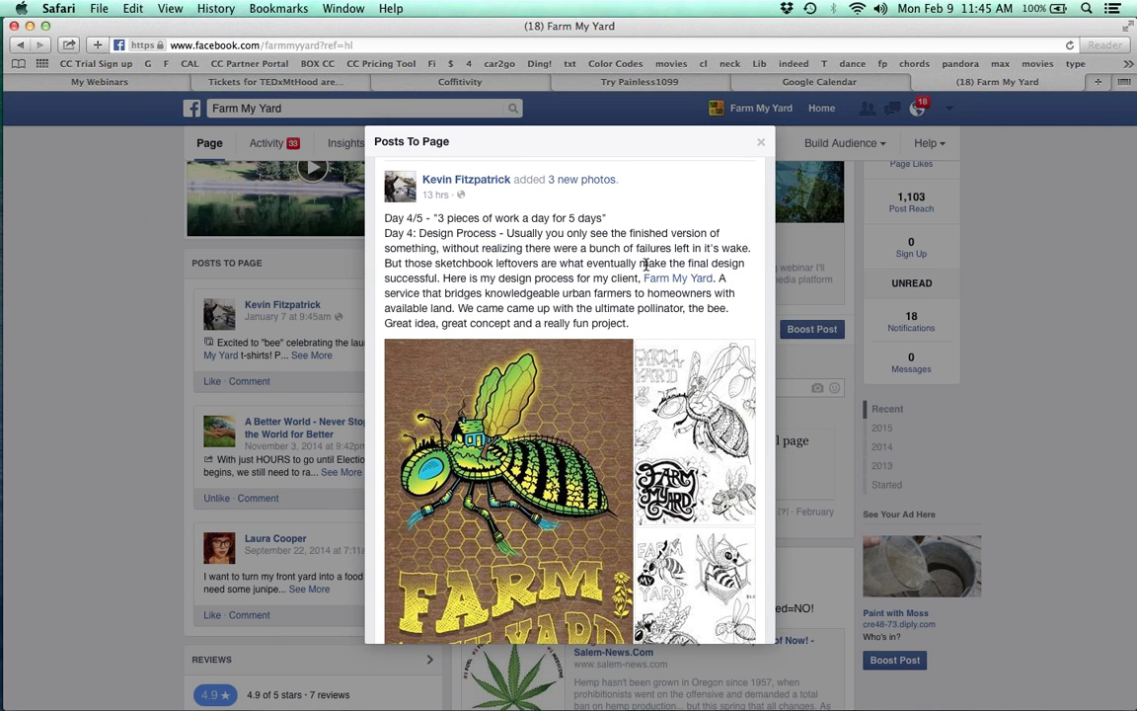
scroll(647, 264, "down", 5)
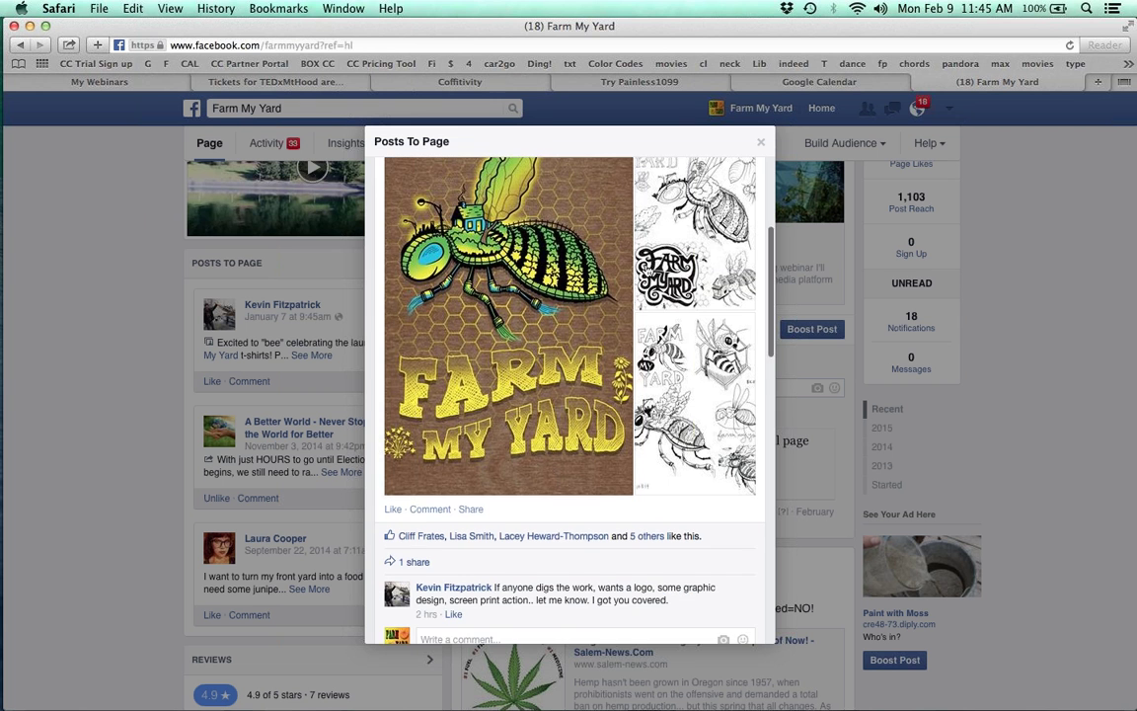
scroll(556, 469, "down", 2)
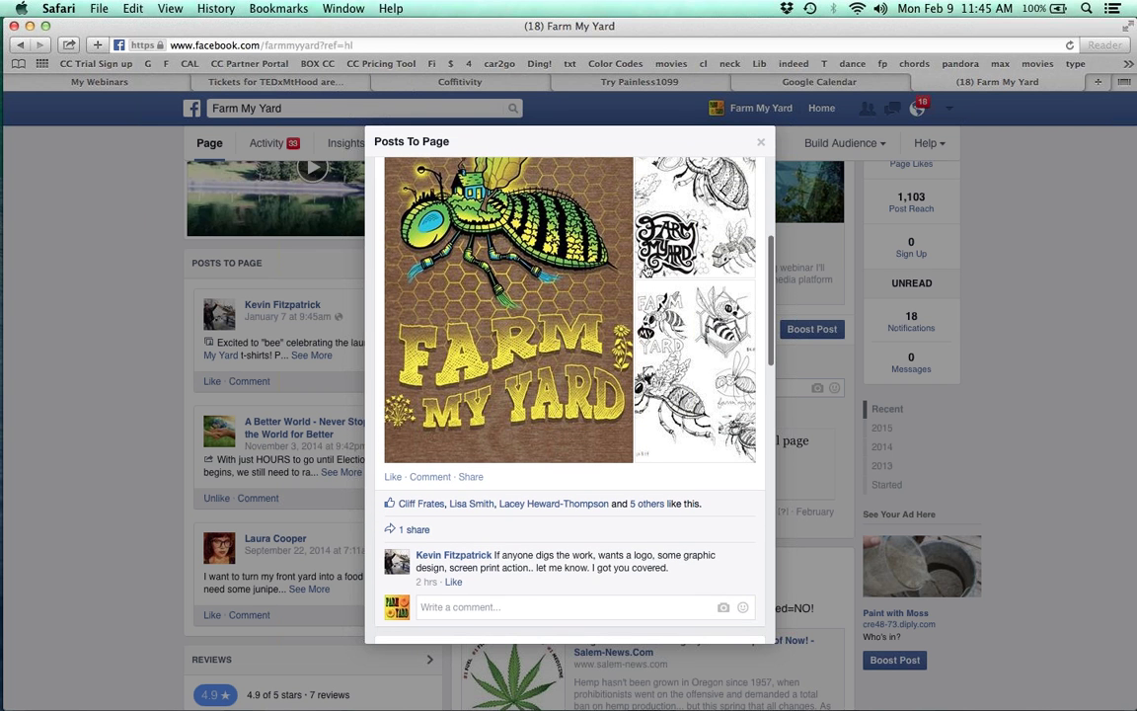
left_click(453, 581)
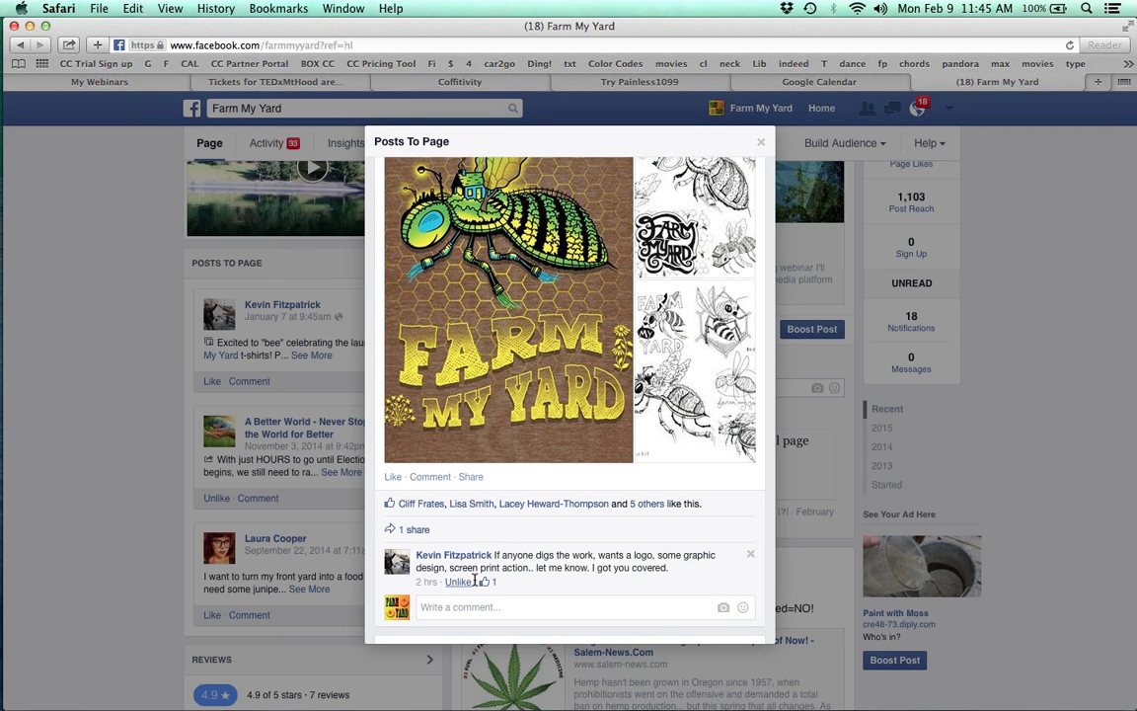
Share the Farm My Yard design photo to the page timeline with a comment praising its designer
left_click(471, 478)
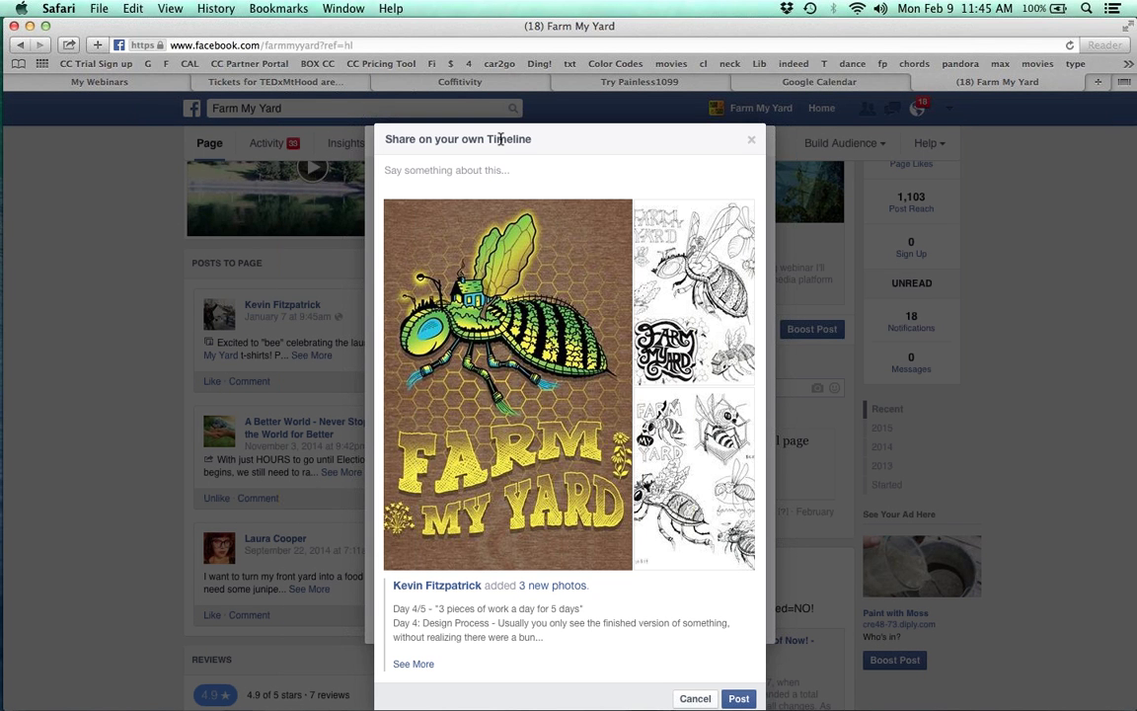
left_click(484, 173)
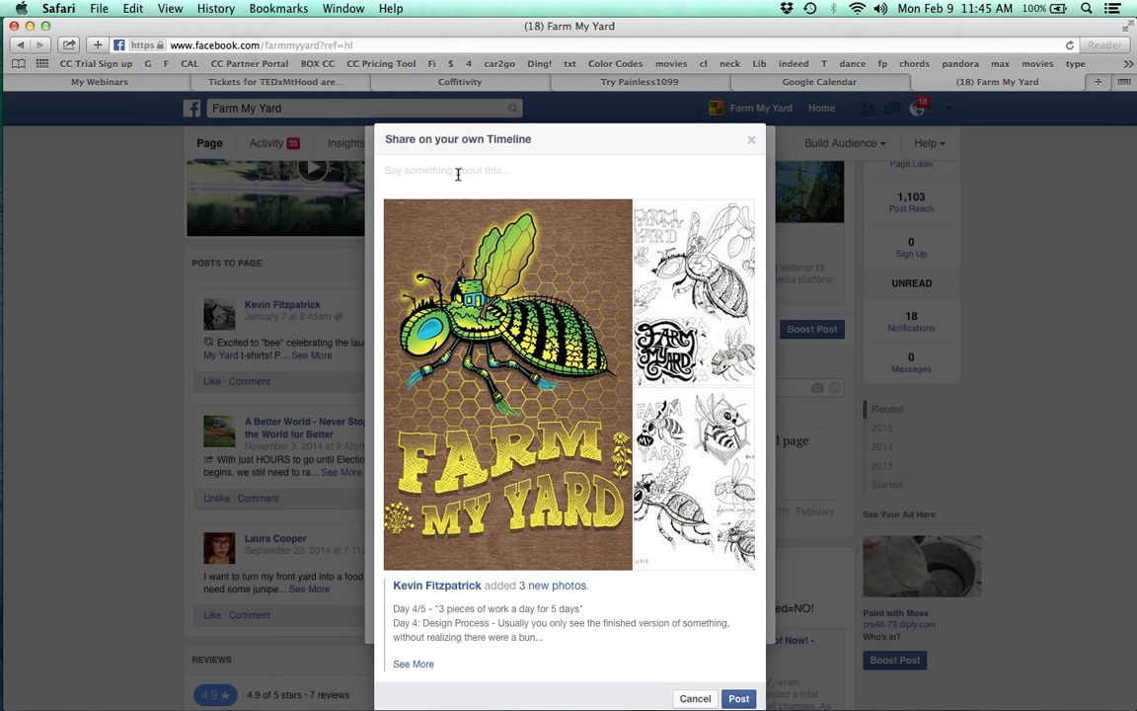
type("Yeah, Kevin! HeRocks!")
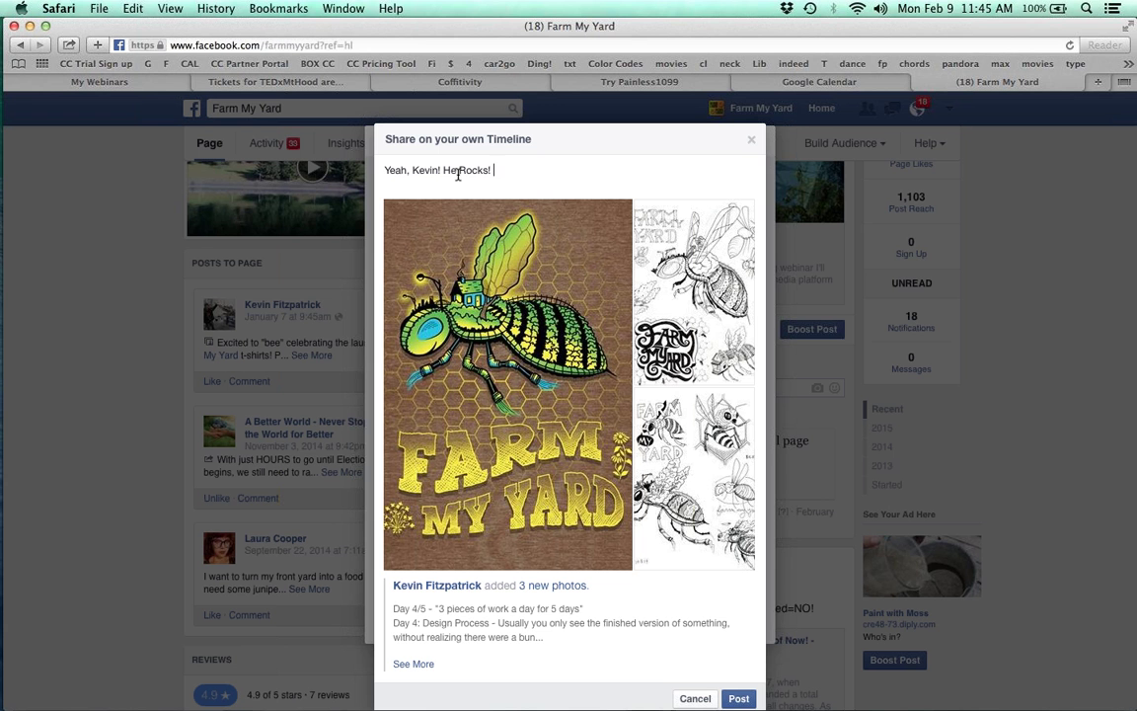
left_click(737, 698)
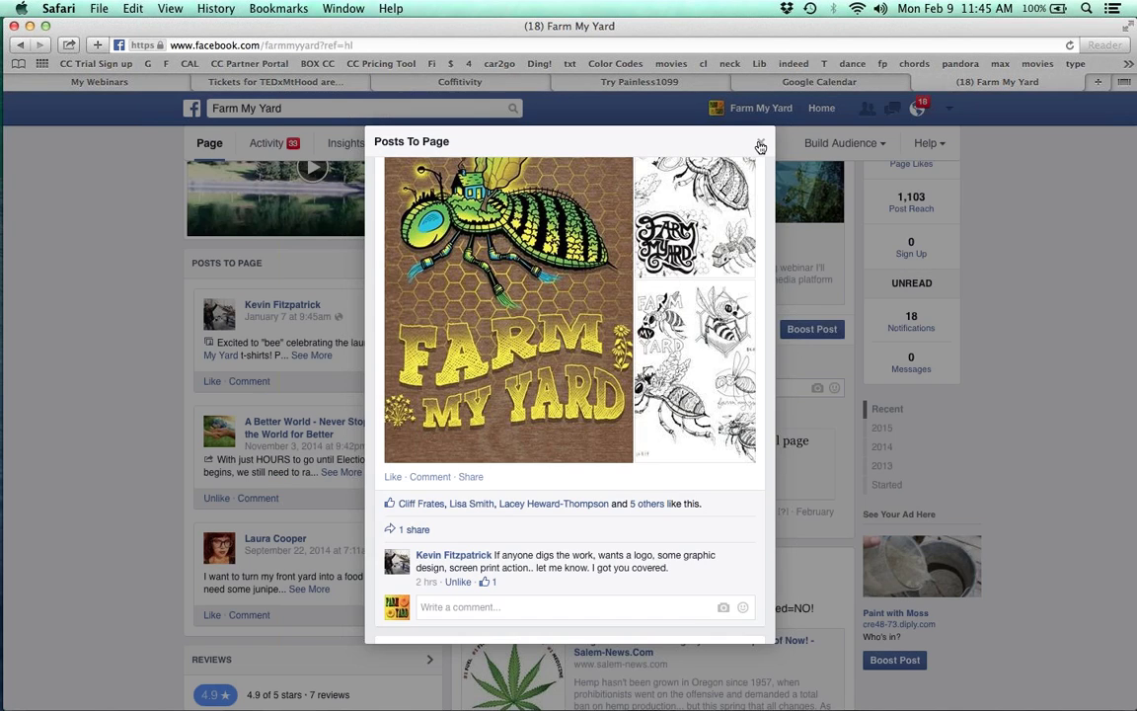
Close the photo dialog, return to the Farm My Yard page and review its notifications
left_click(760, 145)
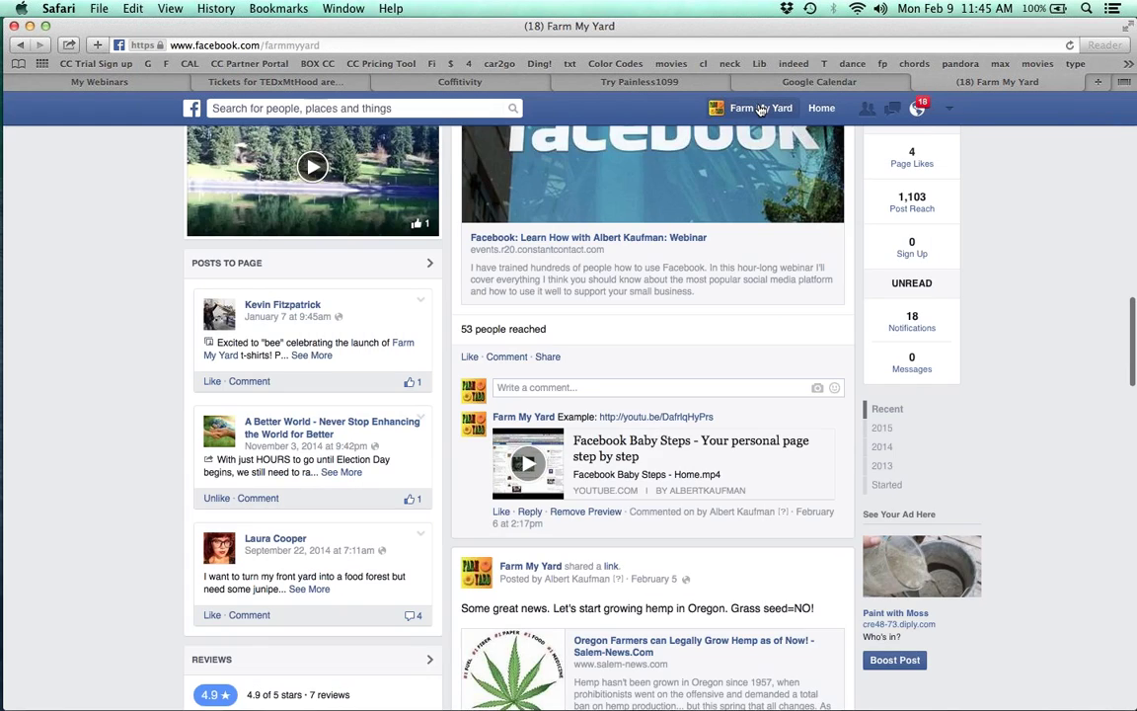
left_click(761, 109)
left_click(912, 383)
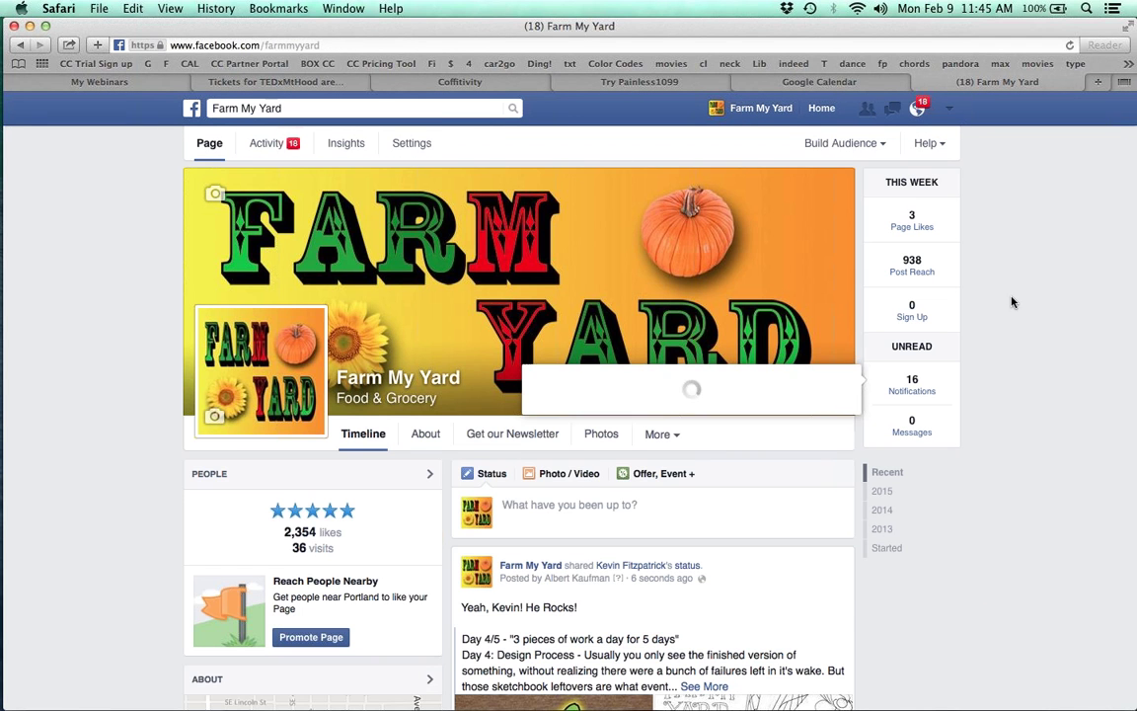
scroll(1012, 302, "down", 5)
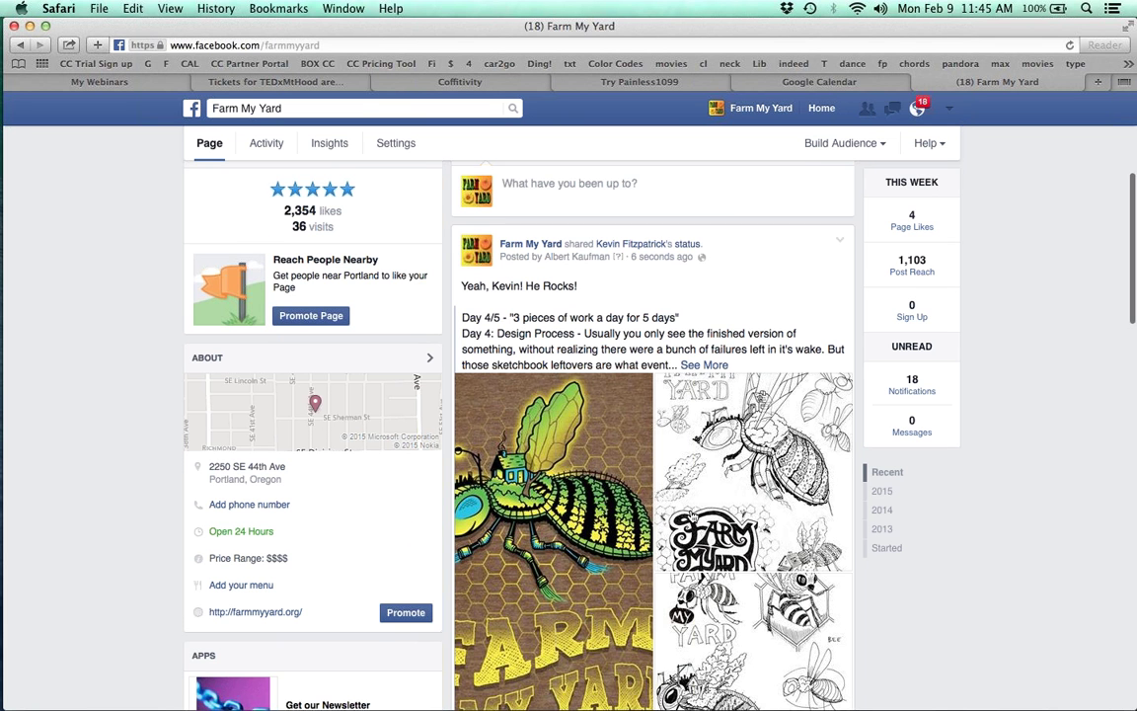
scroll(691, 515, "down", 2)
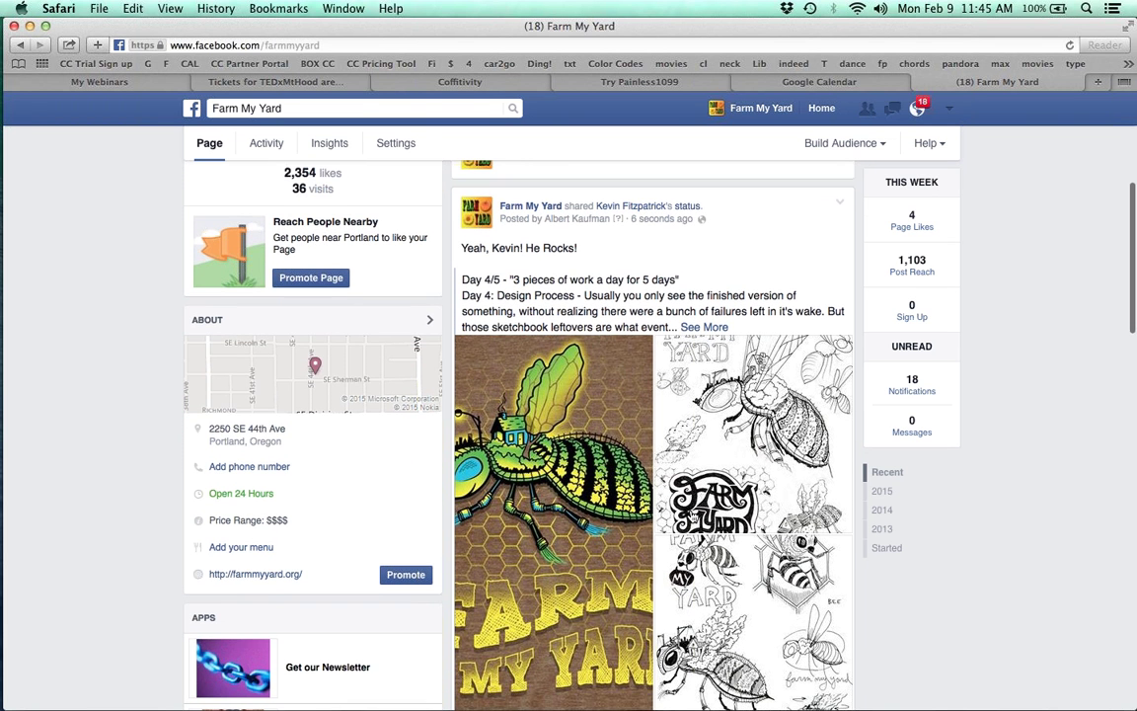
left_click(948, 108)
Switch to using Facebook as the personal profile and browse the News Feed
left_click(802, 163)
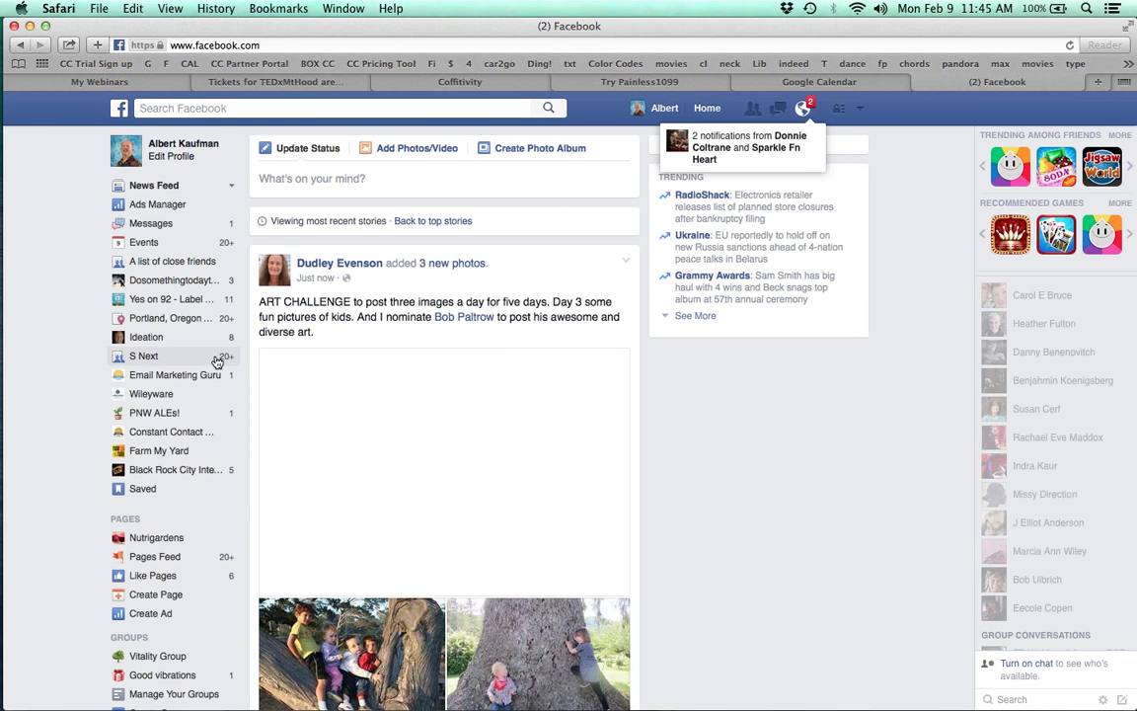
scroll(217, 363, "down", 5)
scroll(218, 363, "down", 12)
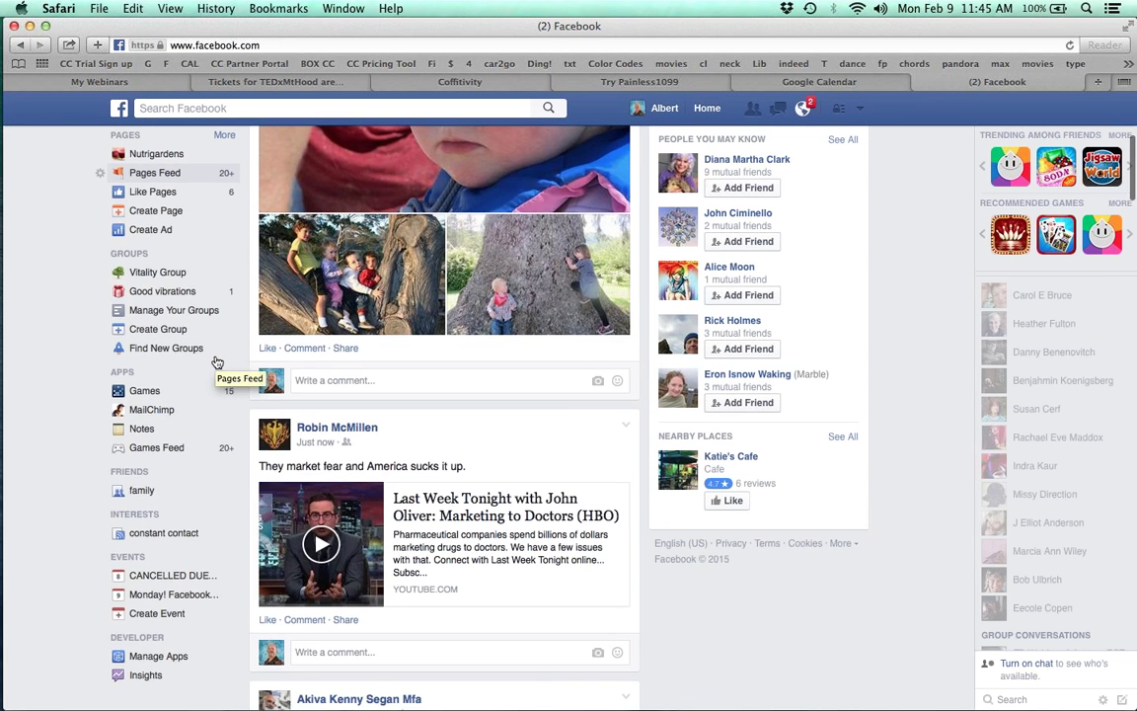
scroll(217, 362, "down", 13)
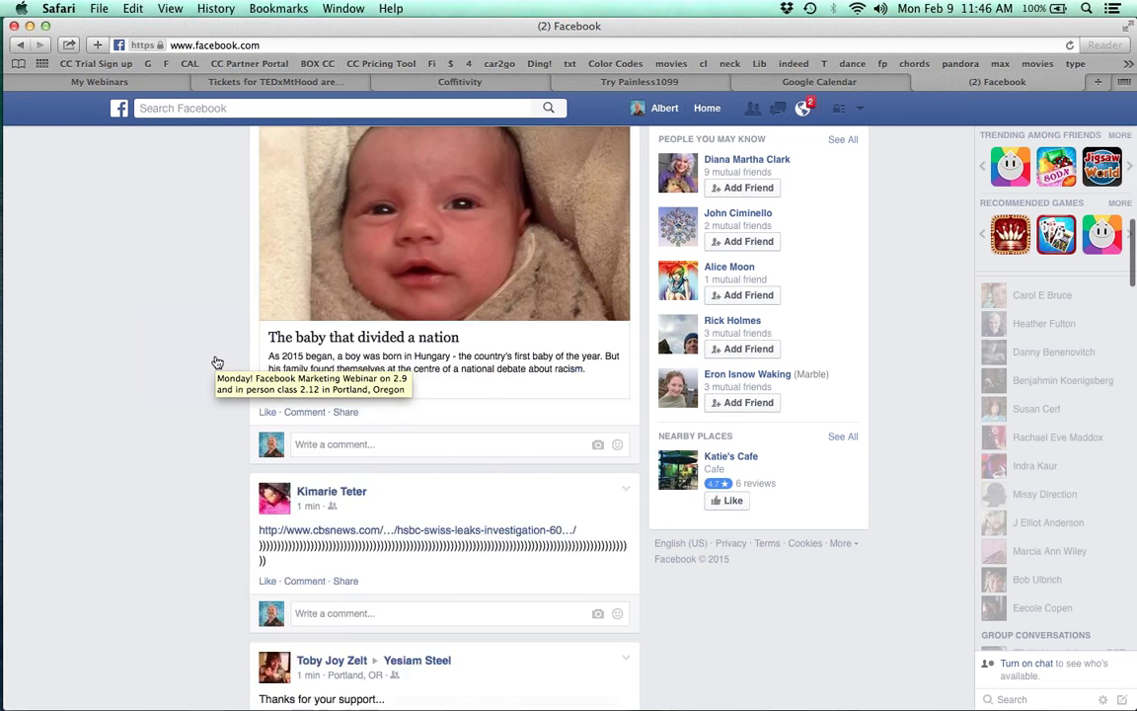
scroll(216, 362, "up", 20)
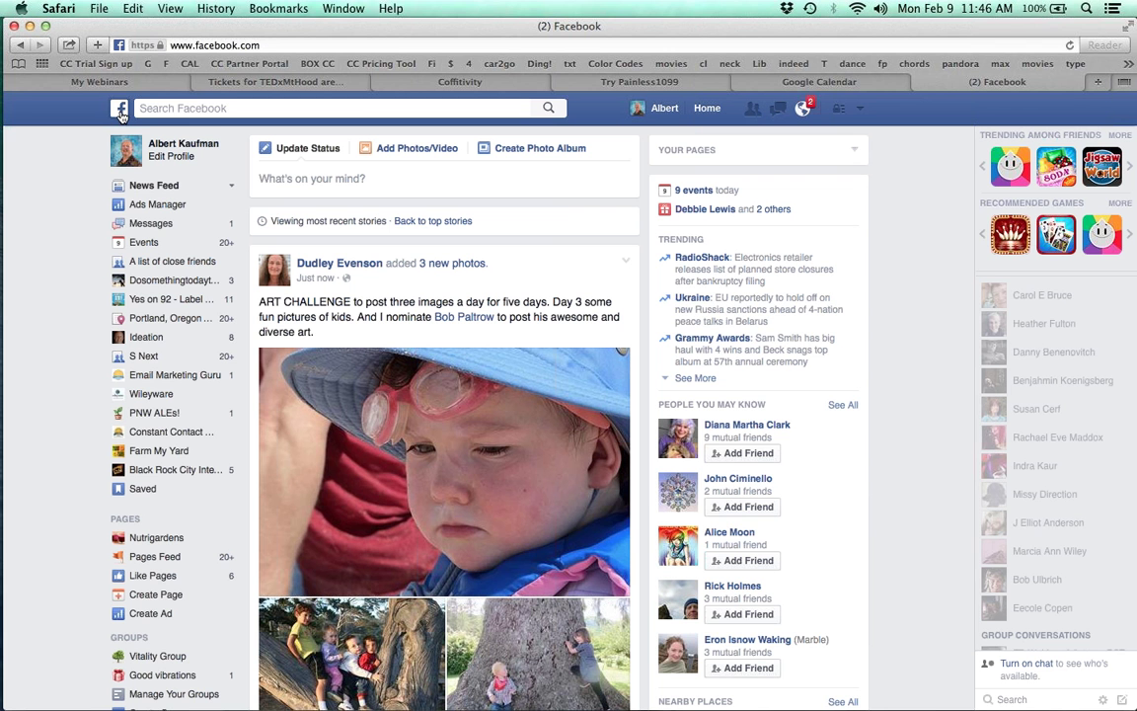
Open the Farm My Yard page from the left sidebar
left_click(145, 451)
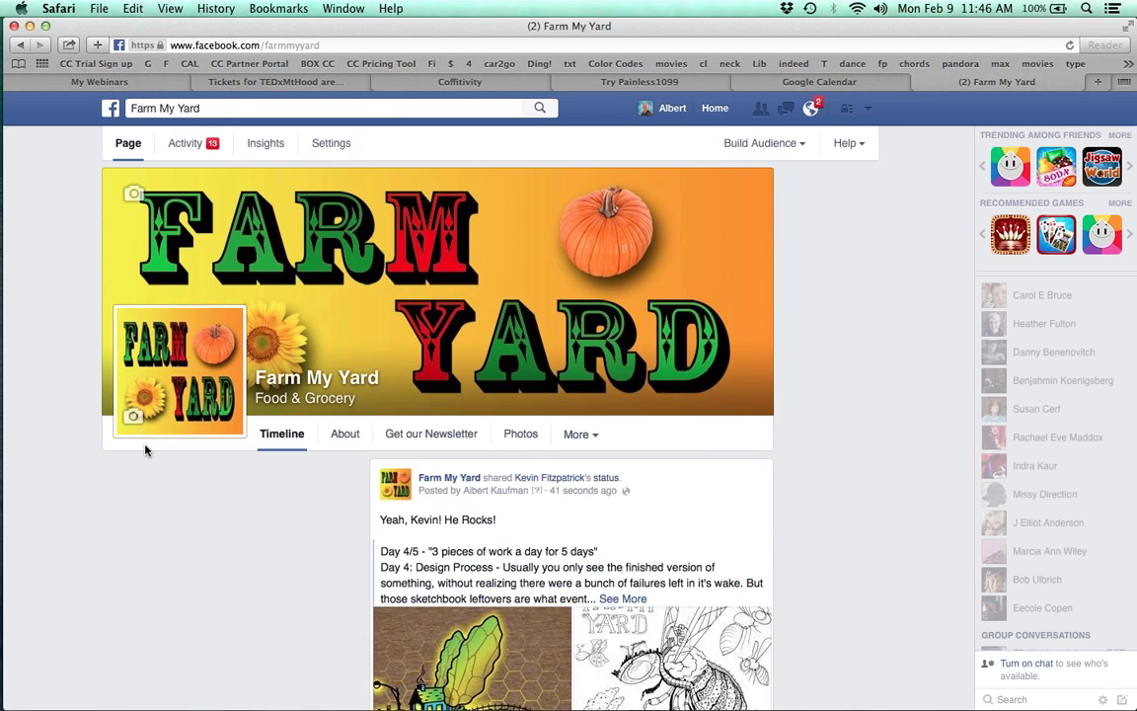
scroll(849, 219, "down", 3)
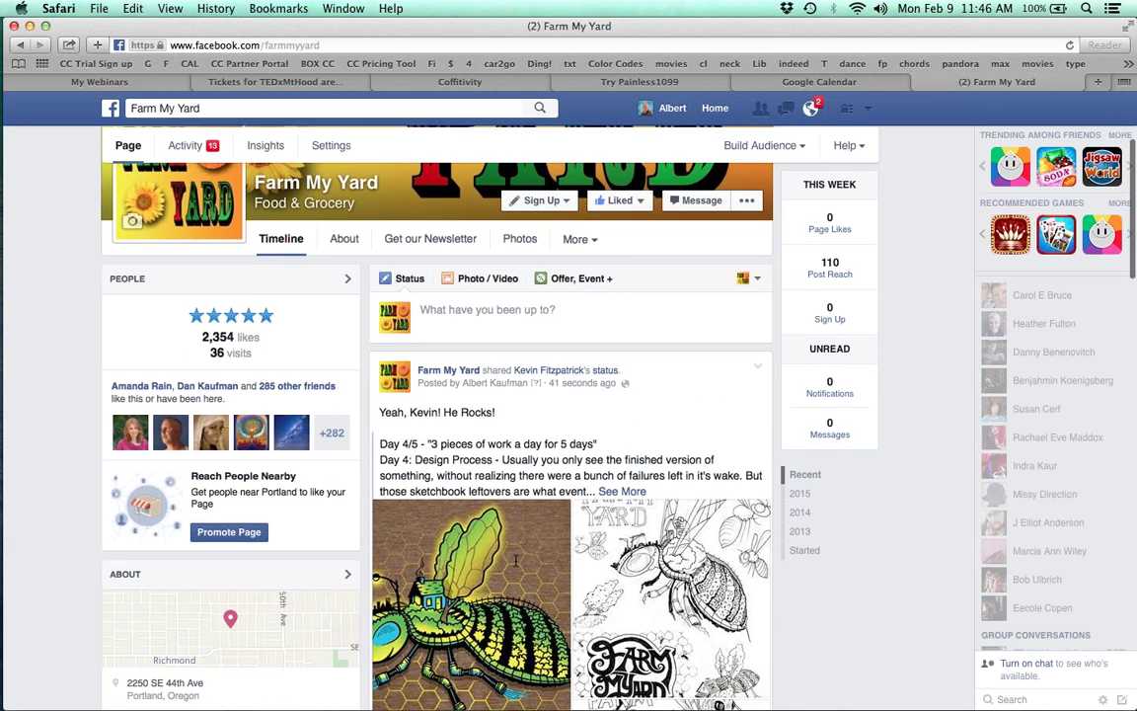
left_click(867, 107)
Act as the Ideation page and draft a status about more pictures, videos and articles
left_click(780, 199)
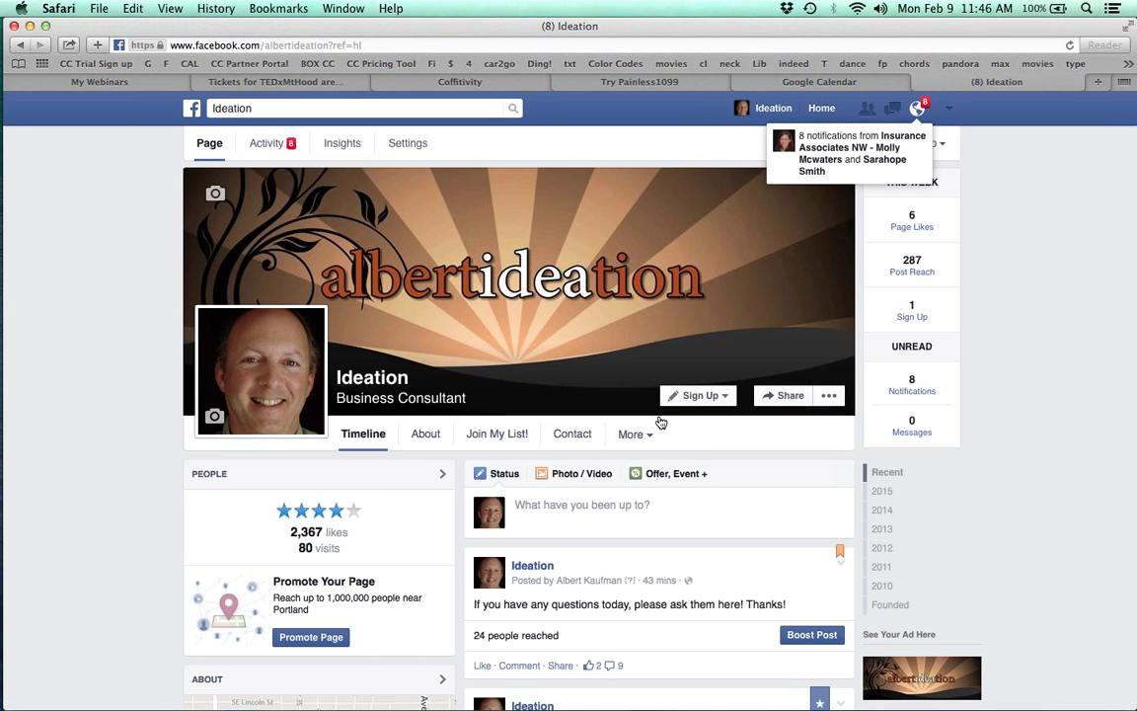
left_click(571, 504)
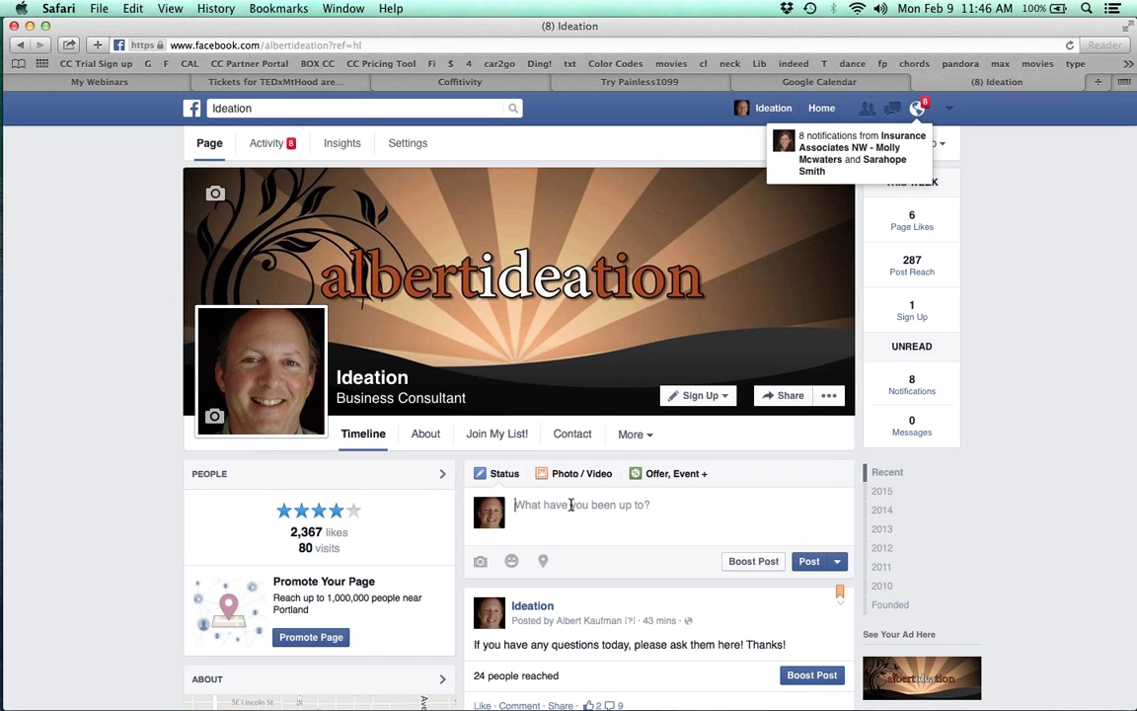
type("infor")
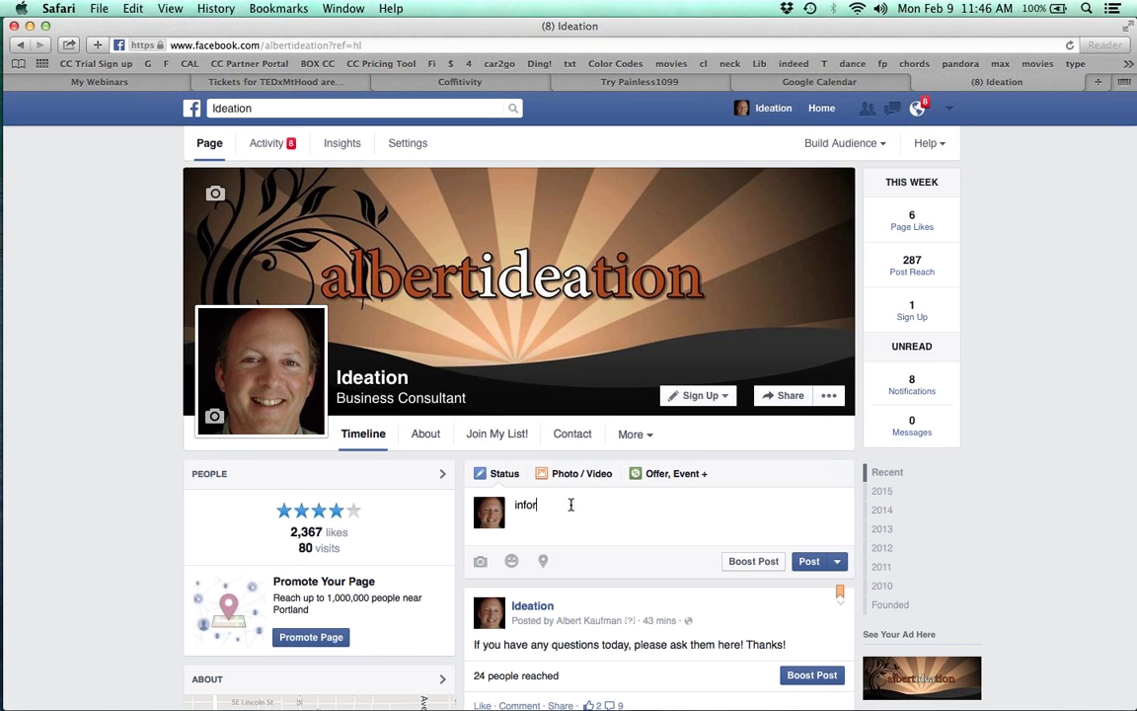
type("matin out")
key("BackSpace")
type("on out! pictures, ")
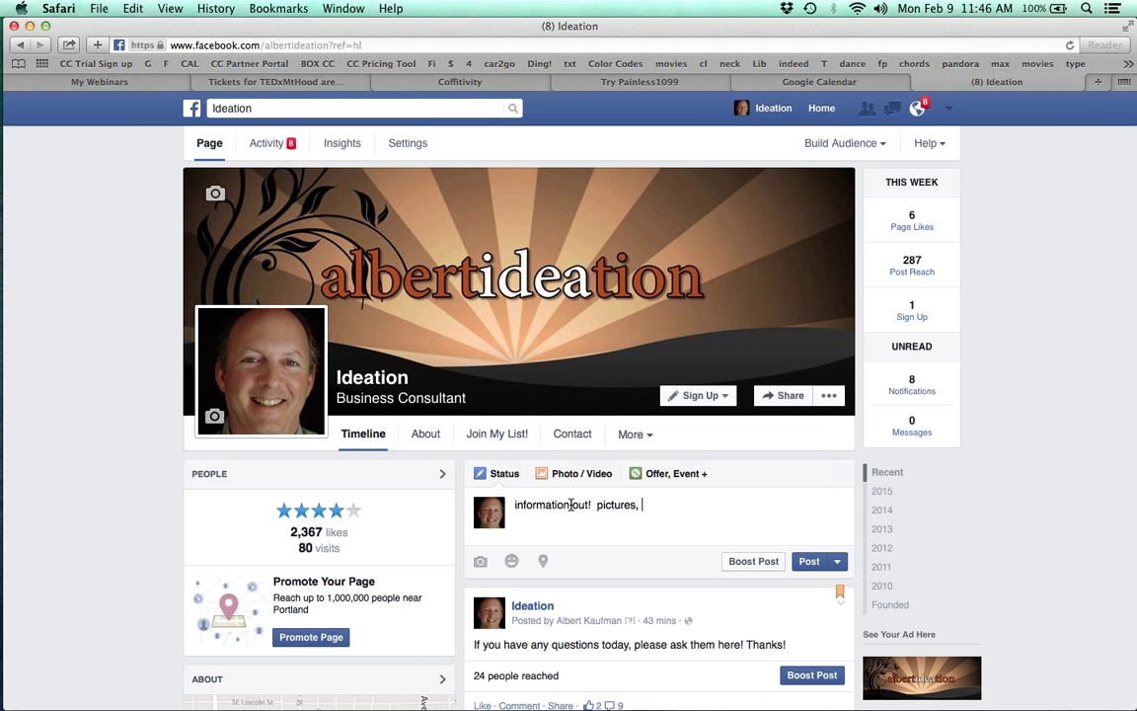
type("photo albums, successes,")
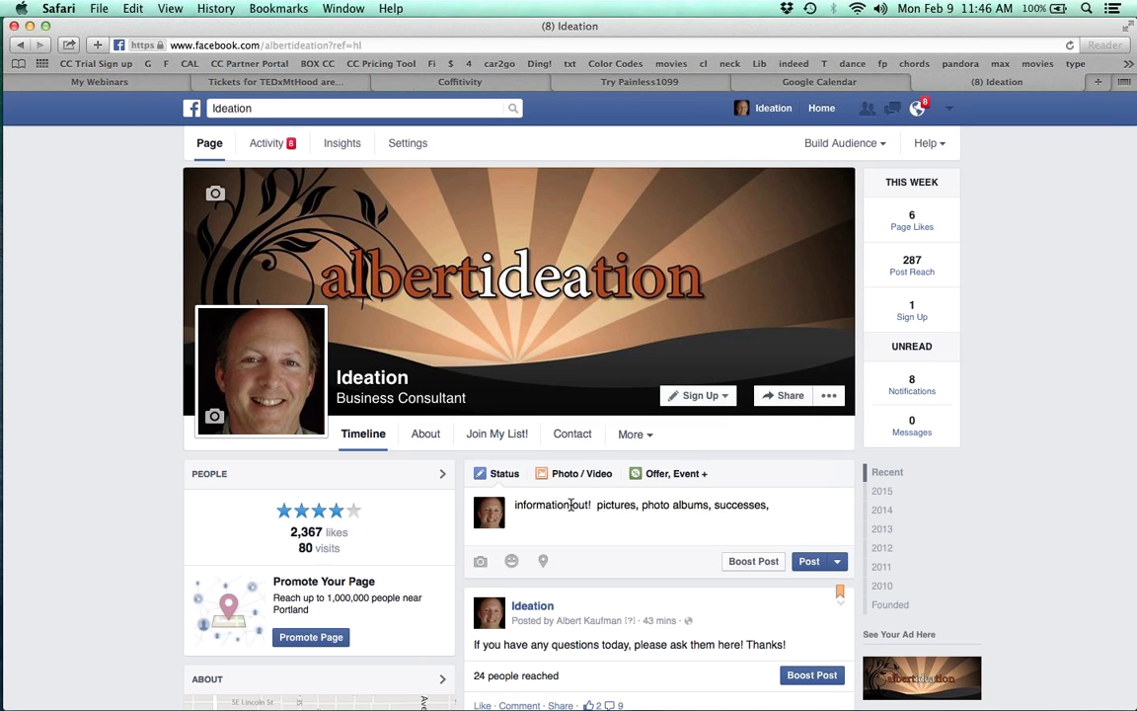
type("more pictures. videos")
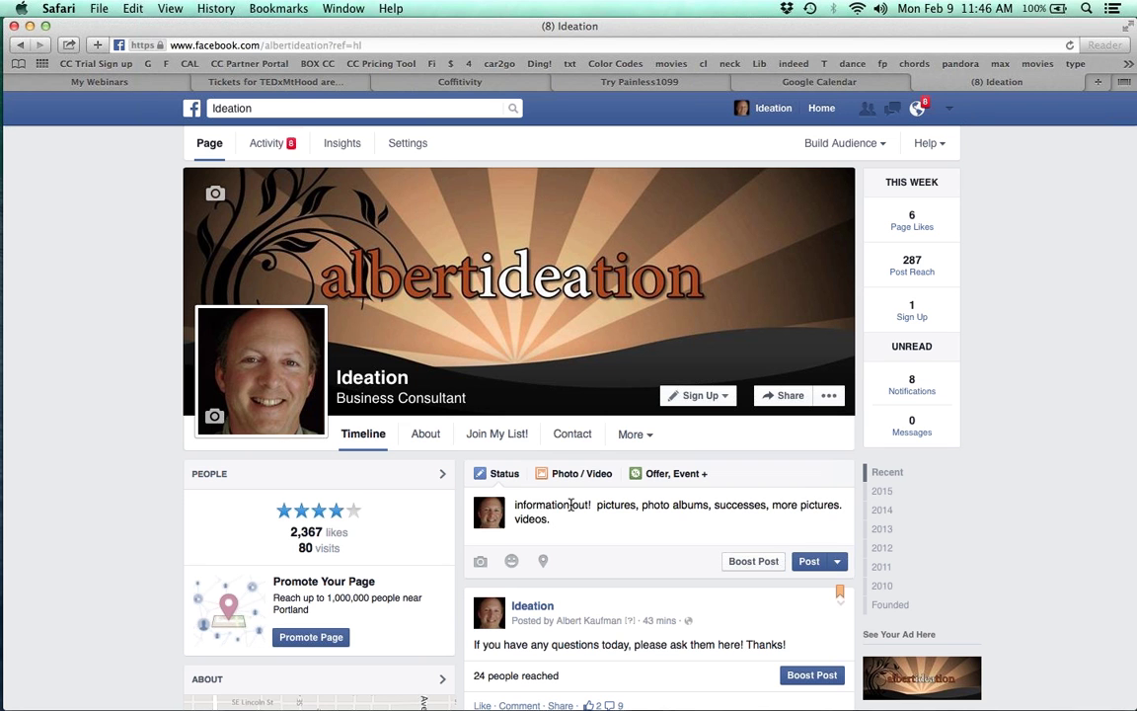
type(".  artcie")
Delete the drafted status and select the Coffitivity site's web address
left_click_drag(593, 519, 502, 495)
key("BackSpace")
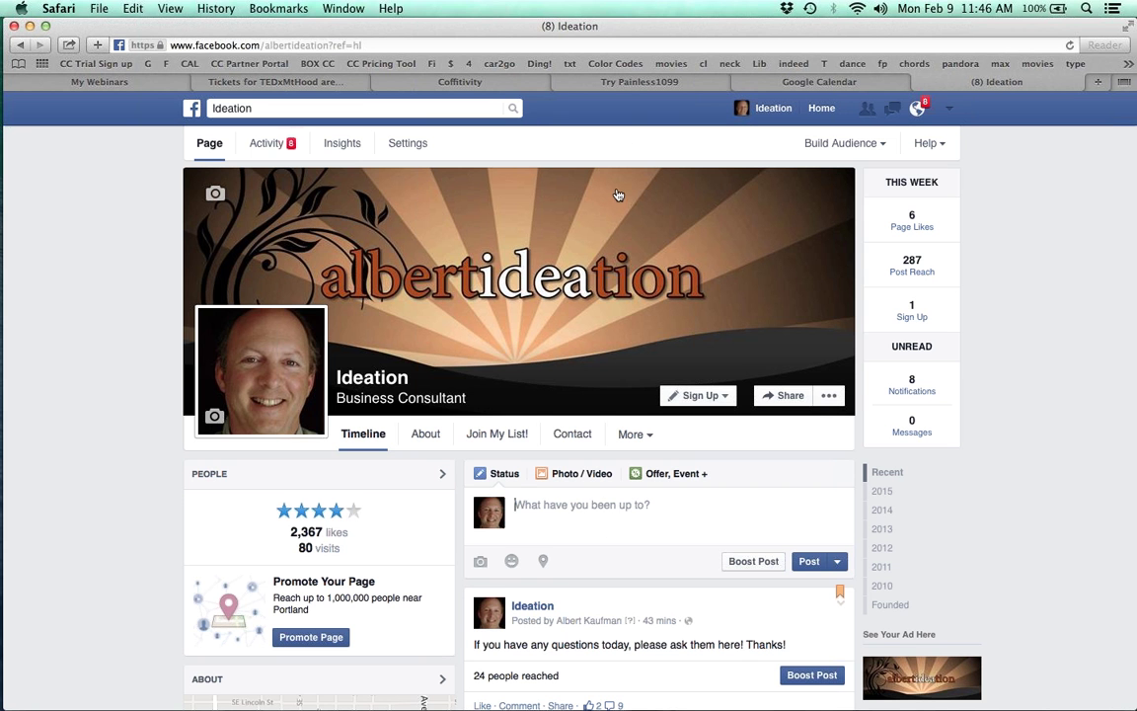
left_click(471, 80)
left_click(384, 46)
key("super+c")
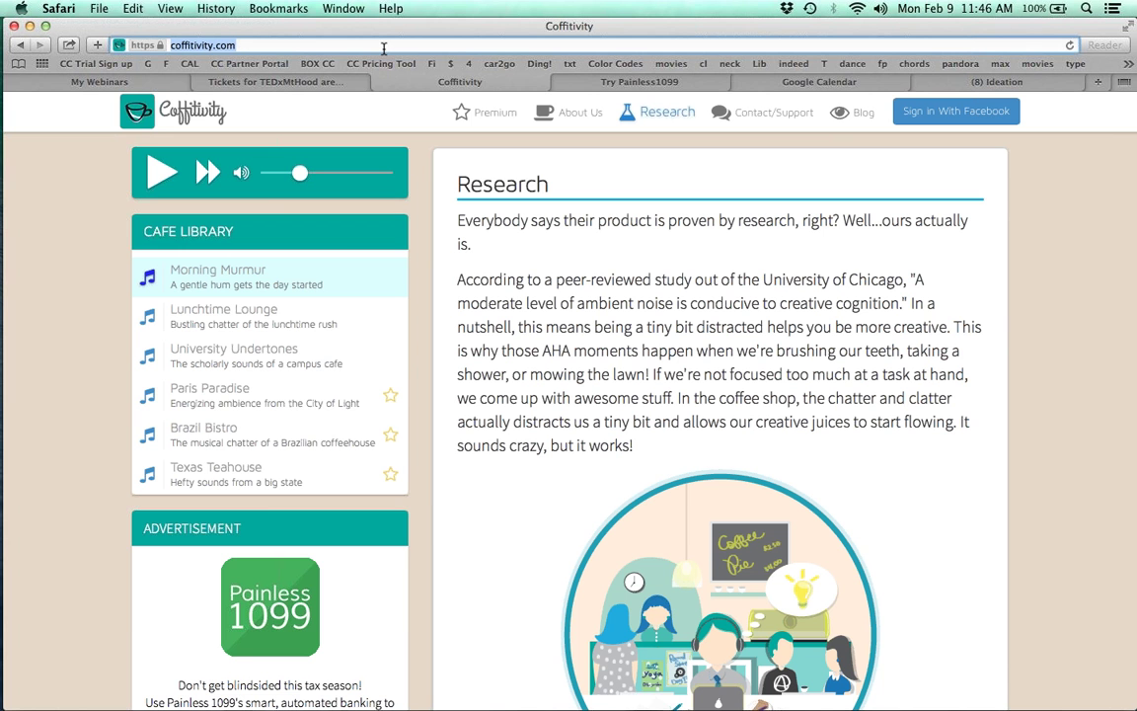
Paste the Coffitivity address into the Ideation status box and select the pasted URL
left_click(985, 84)
scroll(808, 413, "down", 1)
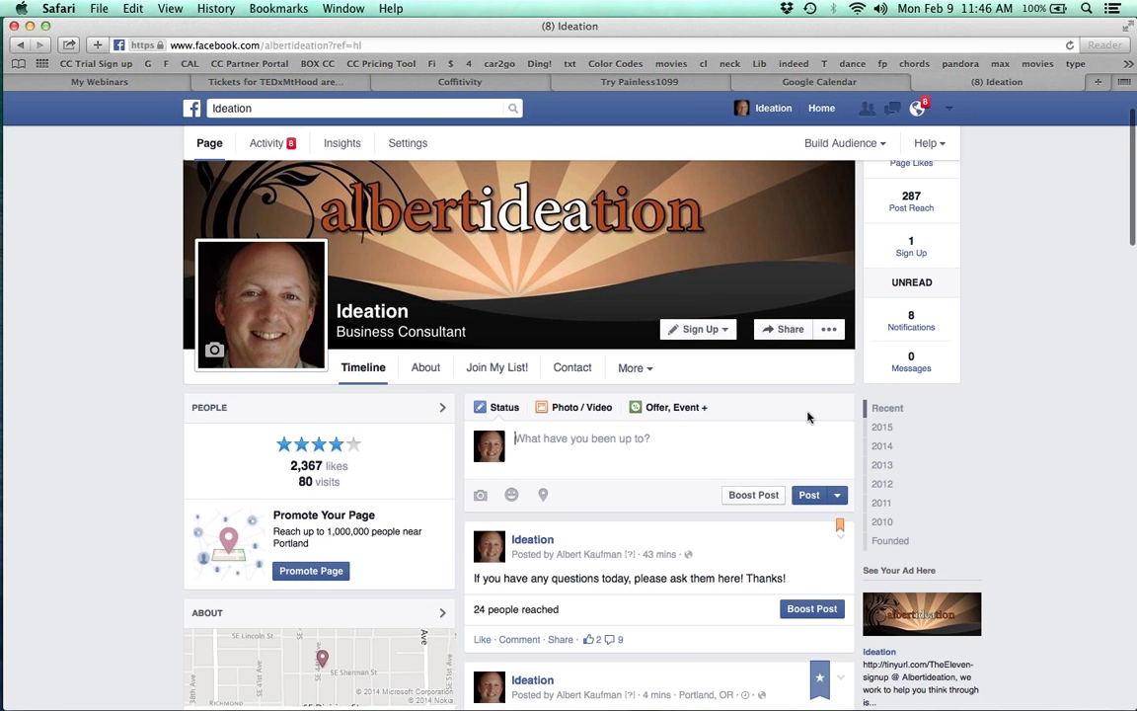
scroll(1026, 334, "down", 2)
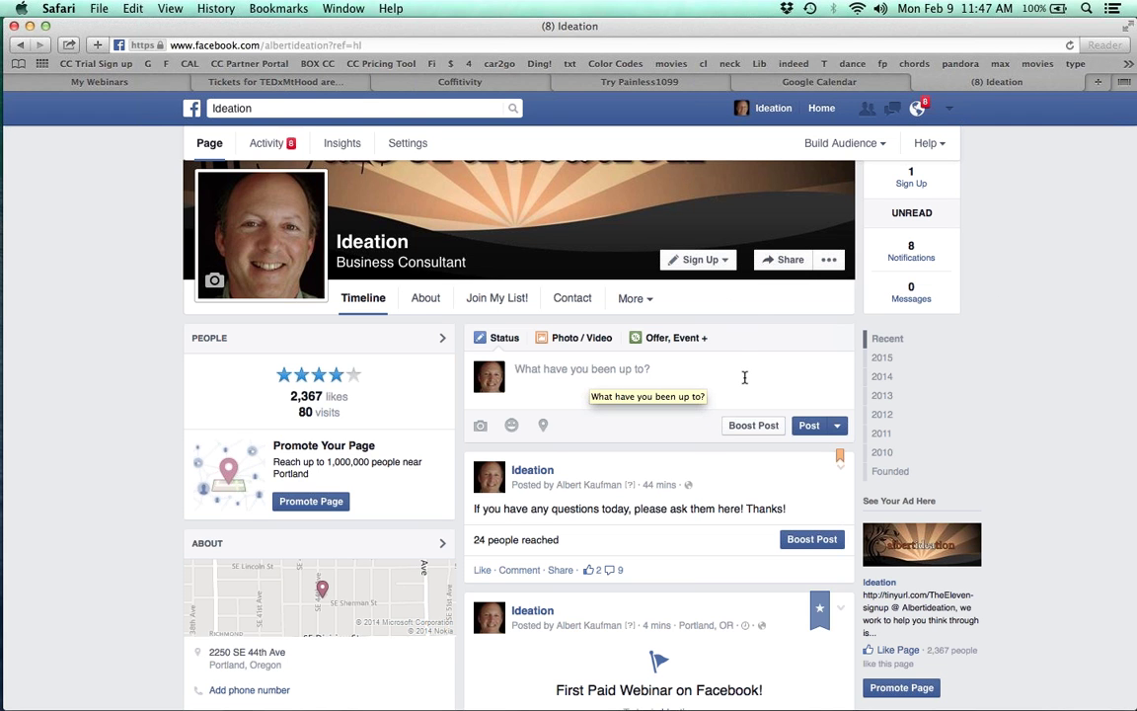
key("super+v")
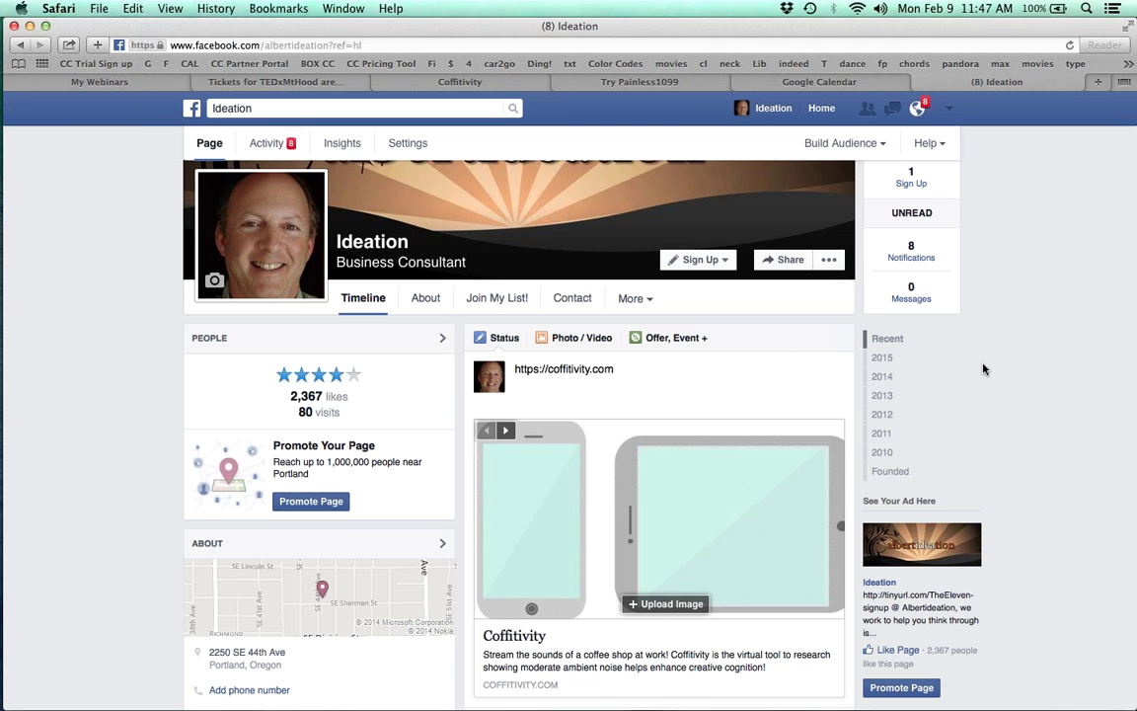
scroll(984, 369, "down", 1)
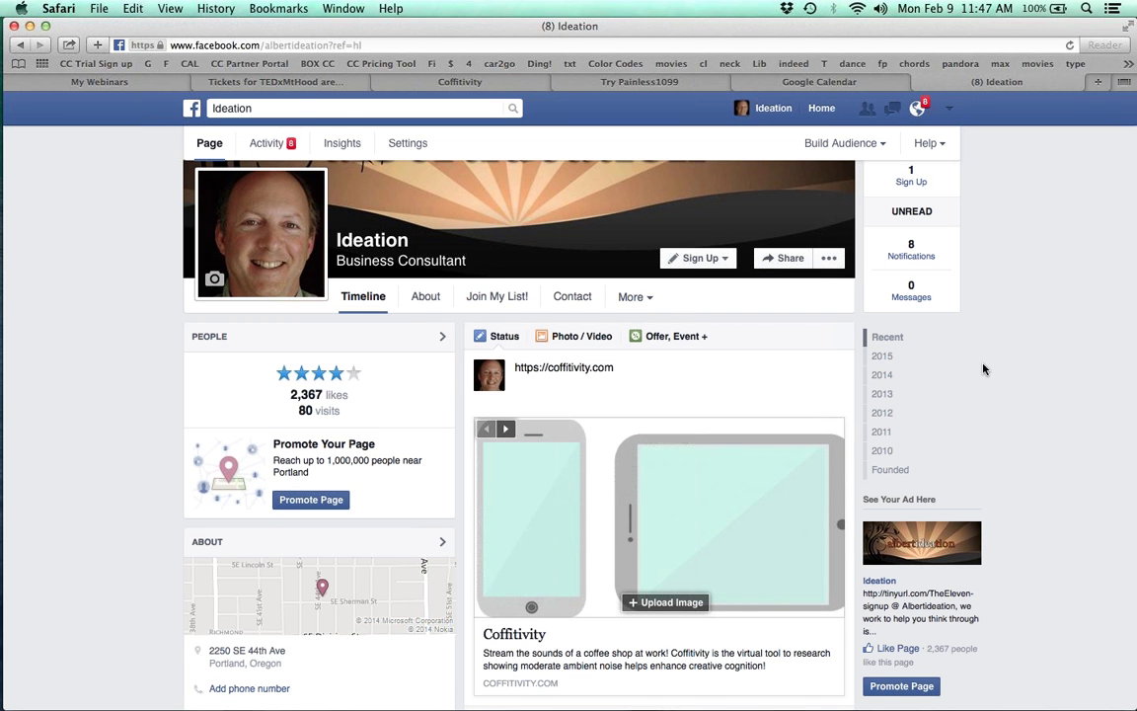
left_click(265, 82)
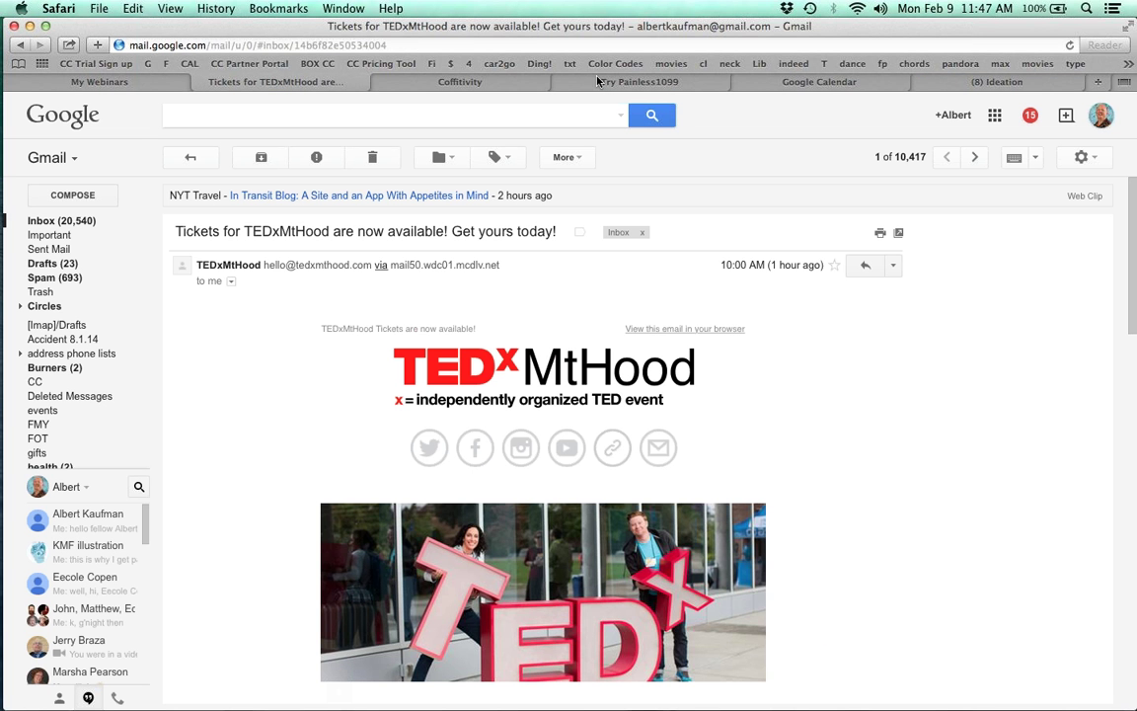
left_click(997, 82)
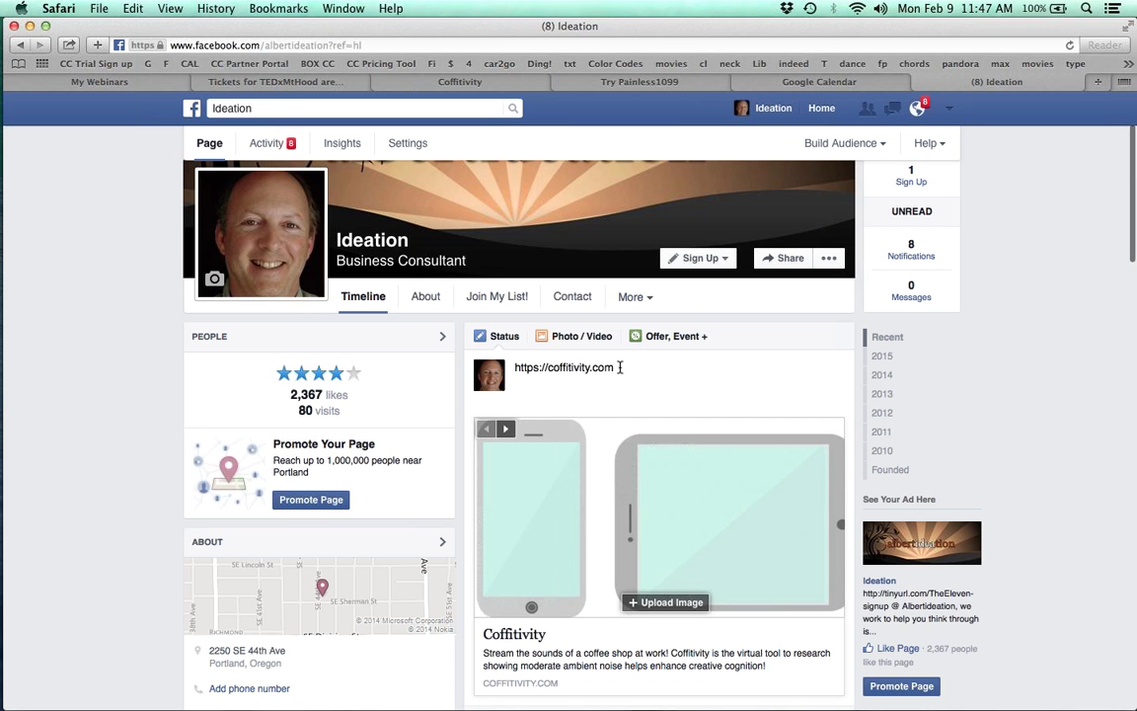
left_click_drag(619, 366, 510, 365)
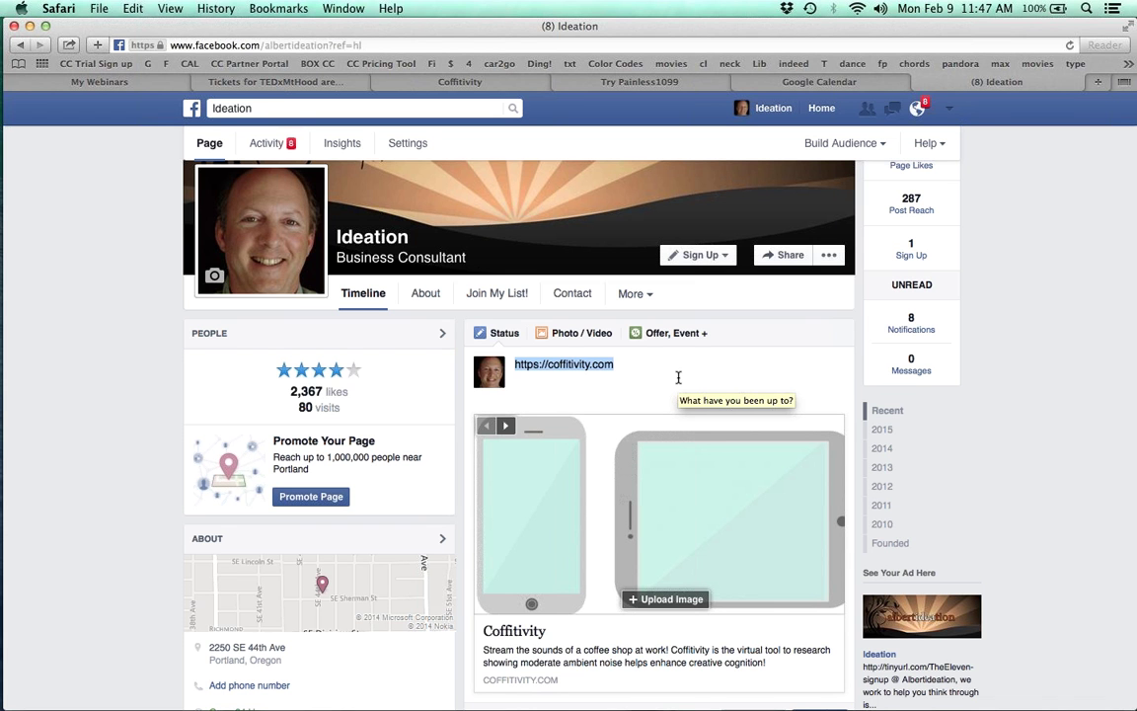
Write 'I just found a neat new resource that I'm jazzed about. Enjoy!' and browse preview thumbnails
type("I just found a nea")
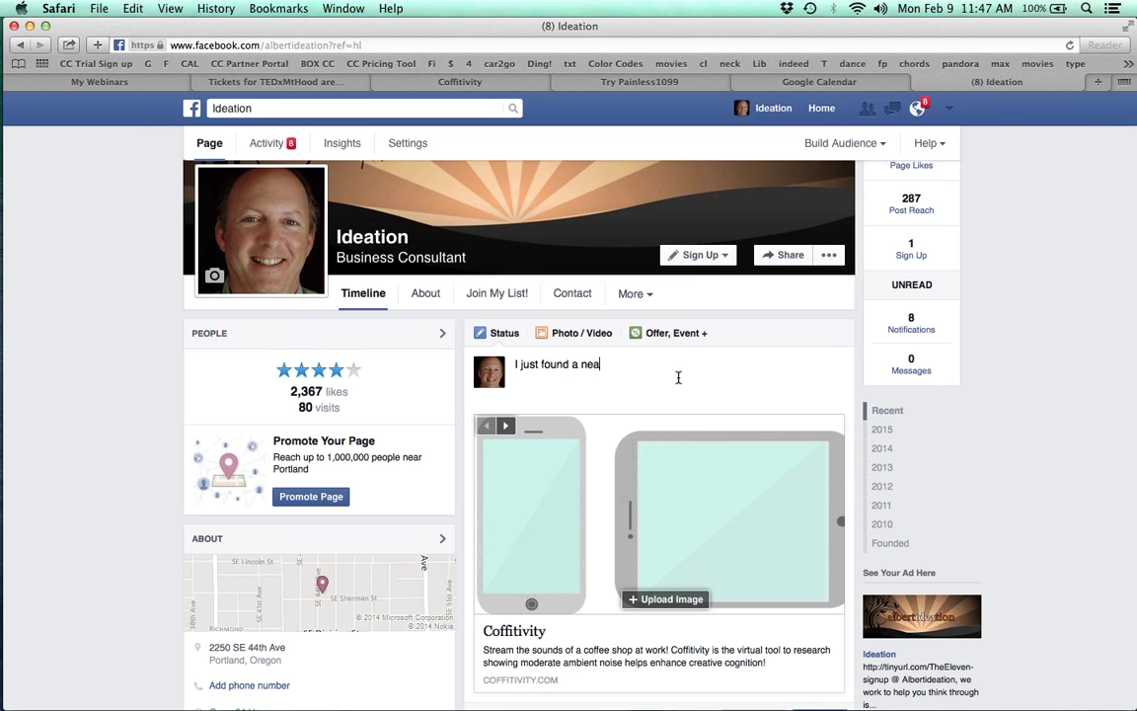
type("t new resource that I'm")
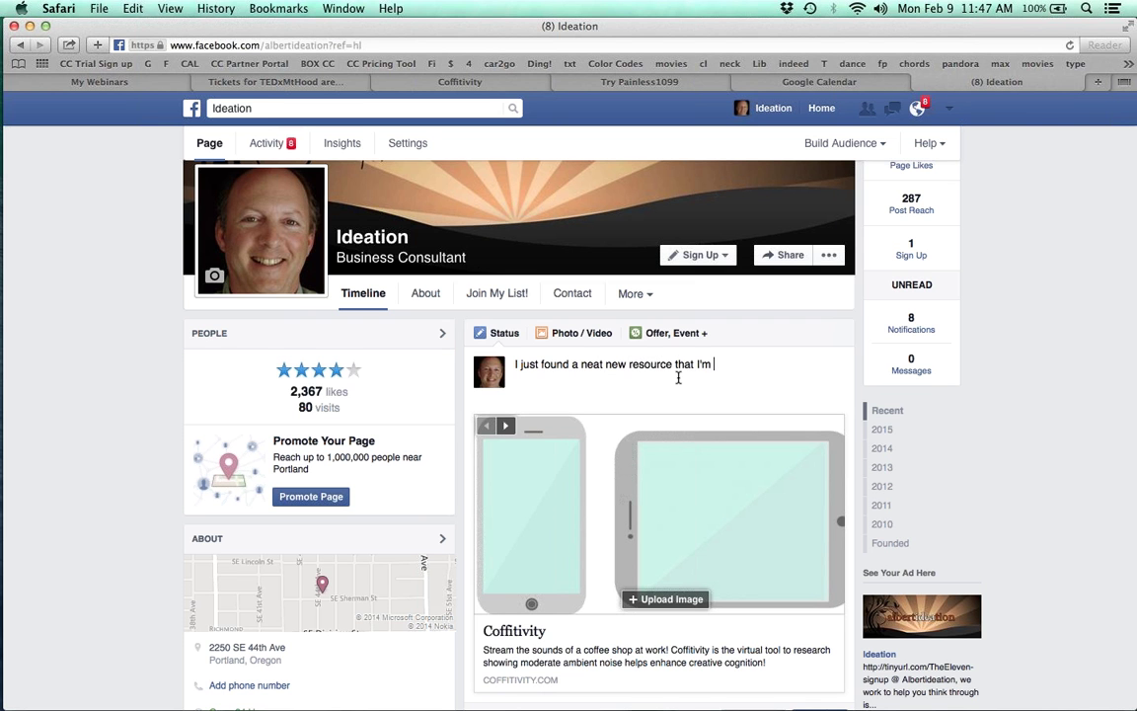
type(" jazzed about.  Enjoy")
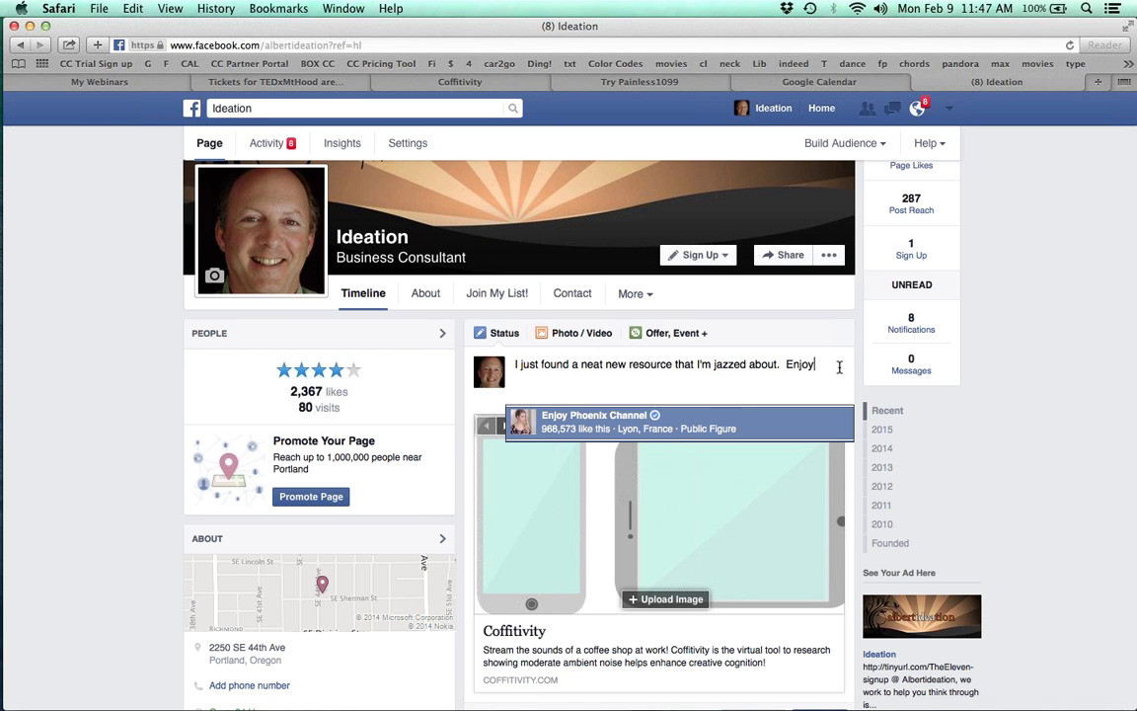
type("!")
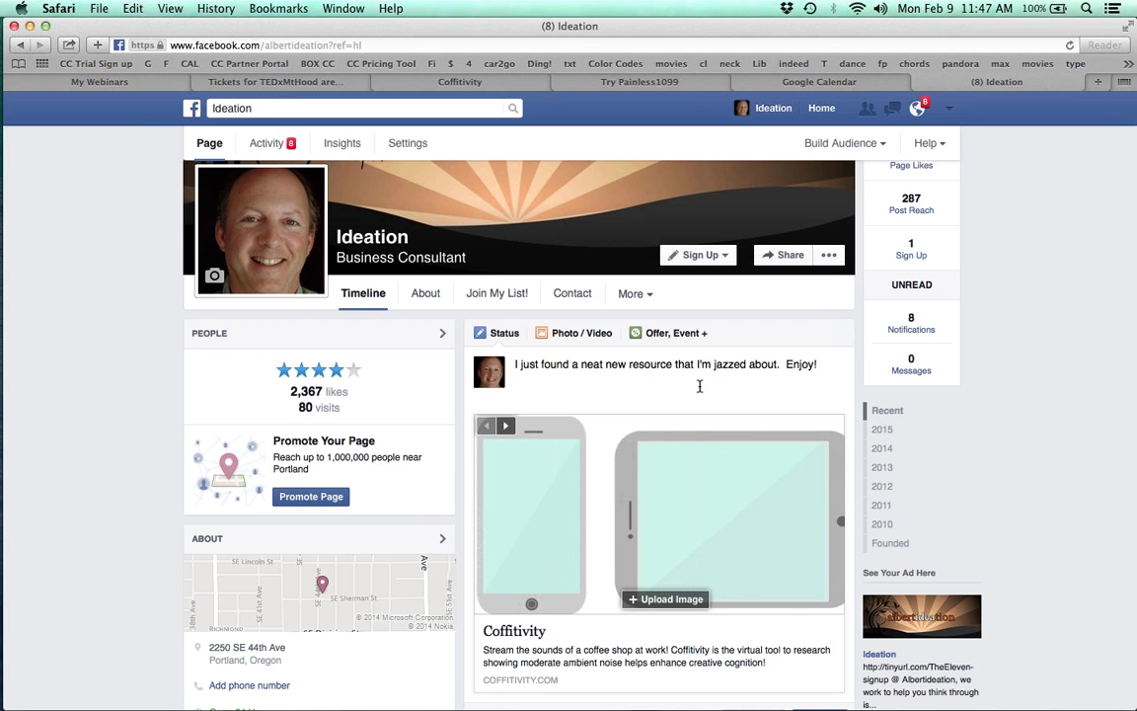
scroll(713, 385, "down", 1)
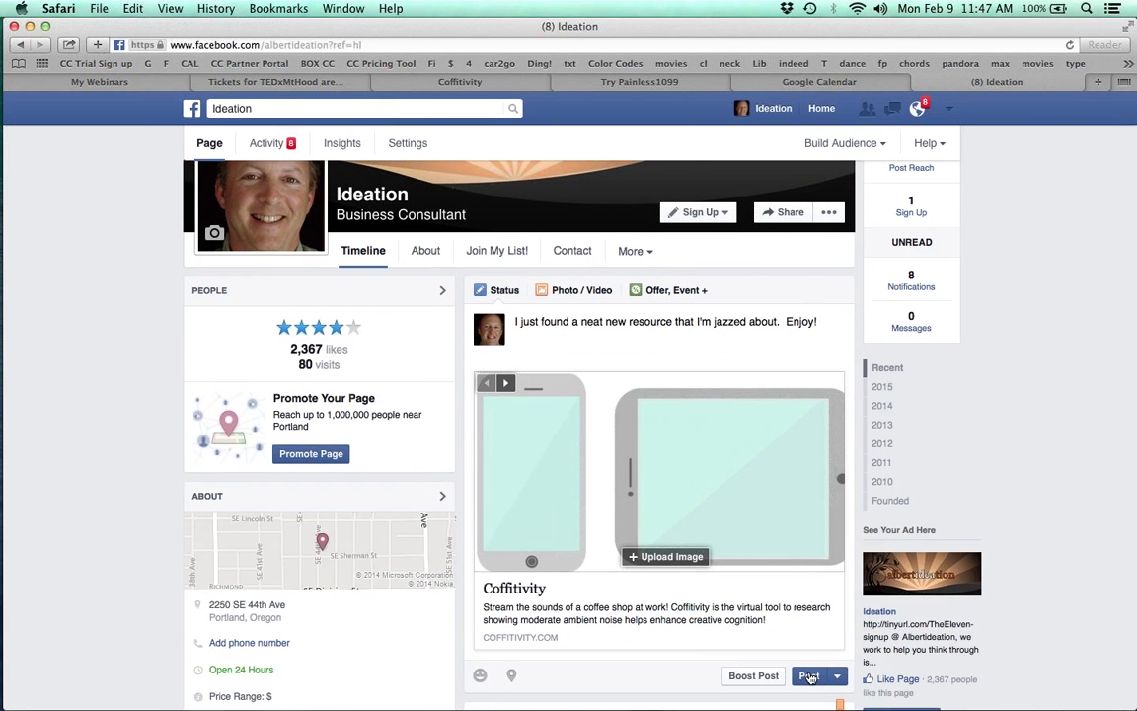
left_click(505, 384)
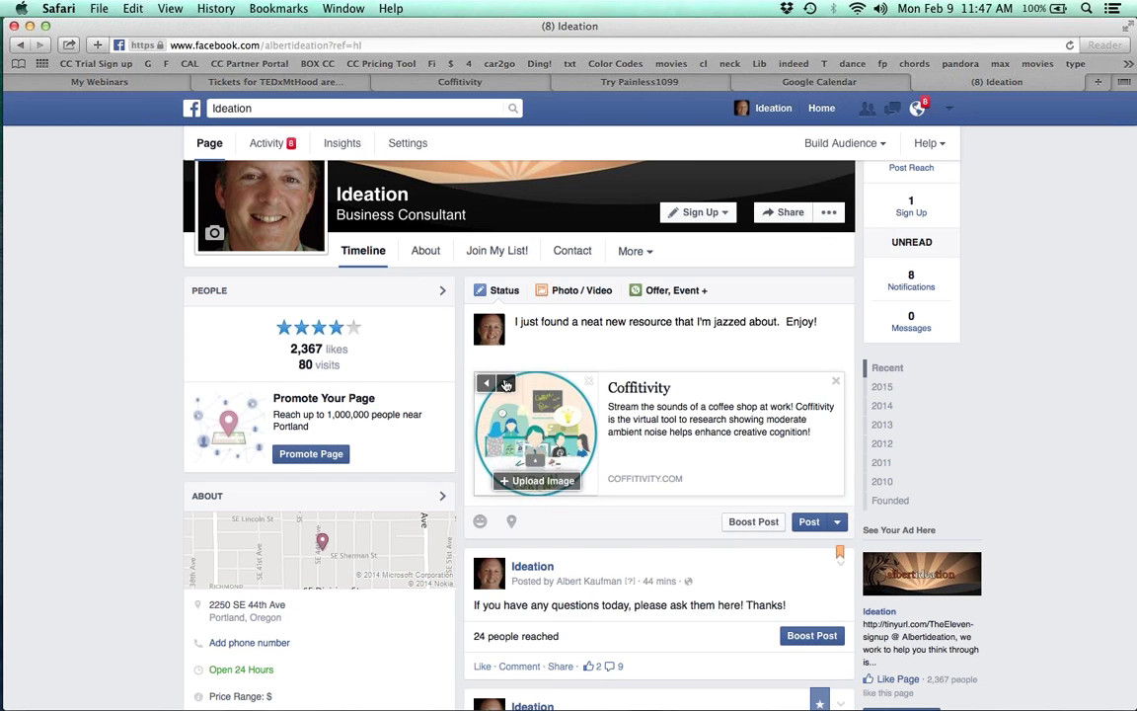
left_click(505, 384)
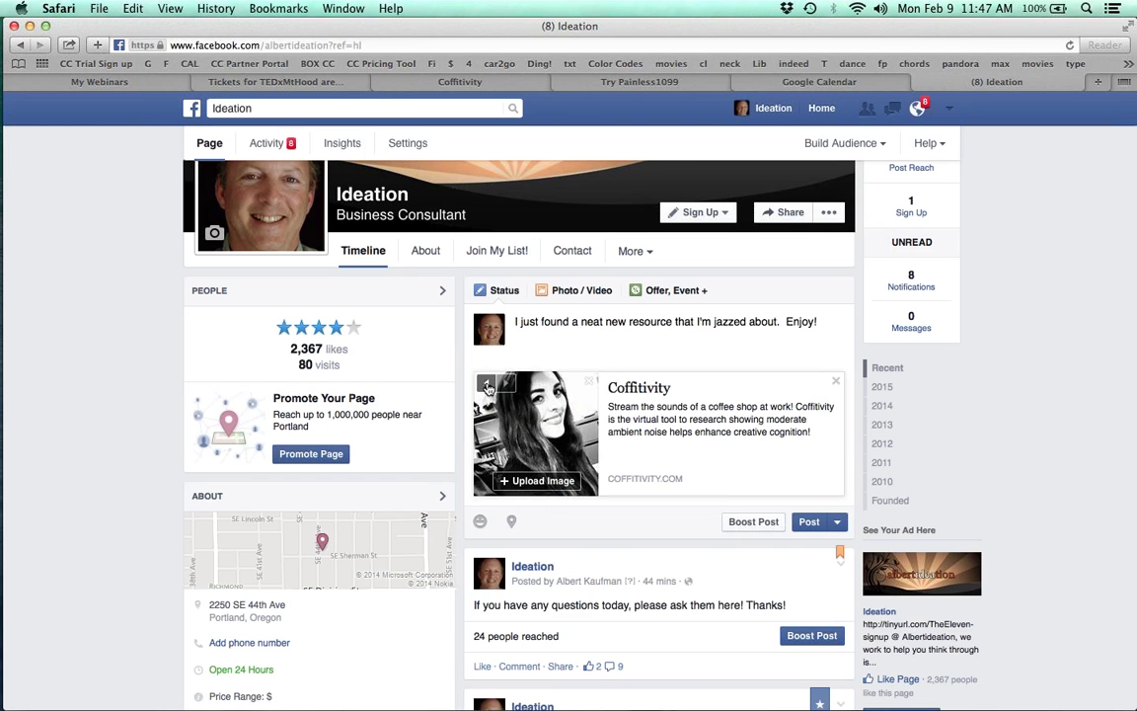
left_click(487, 384)
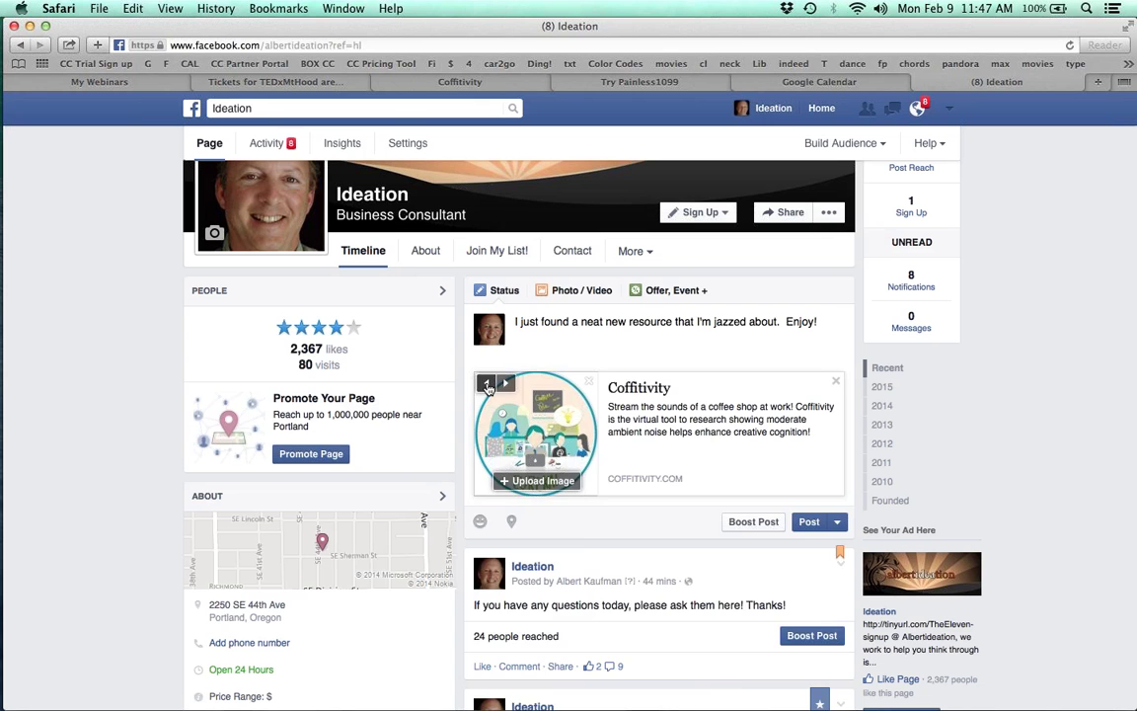
left_click(487, 385)
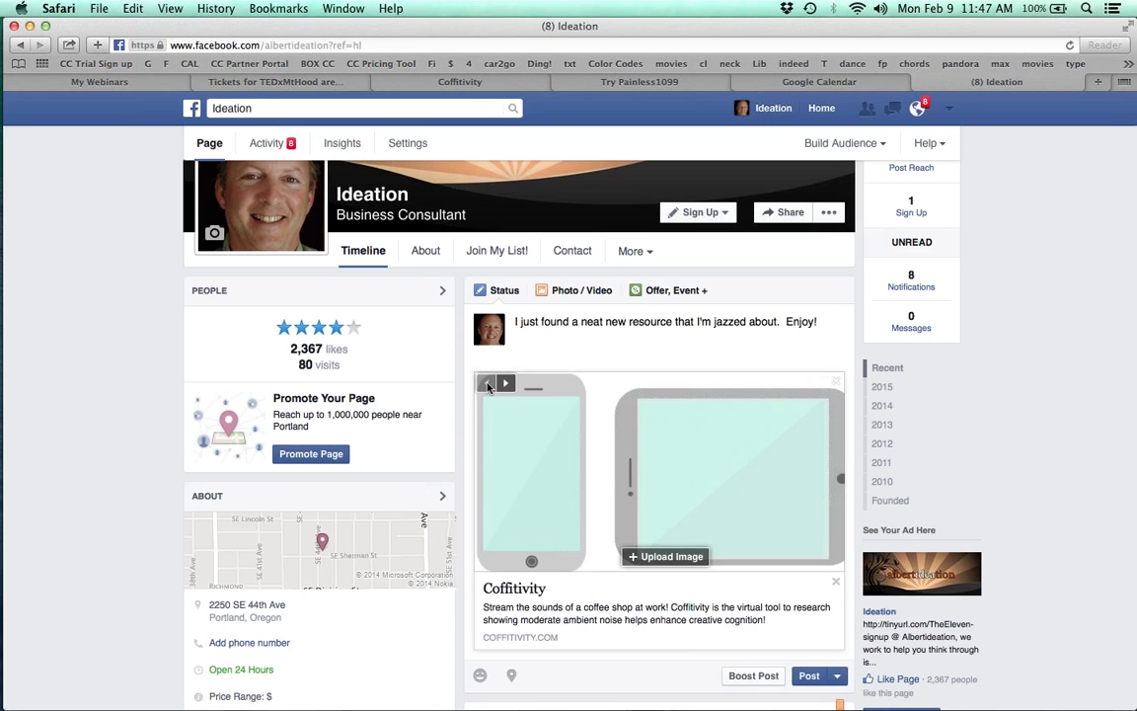
Replace the link preview image with the garden photo from the Desktop
left_click(664, 557)
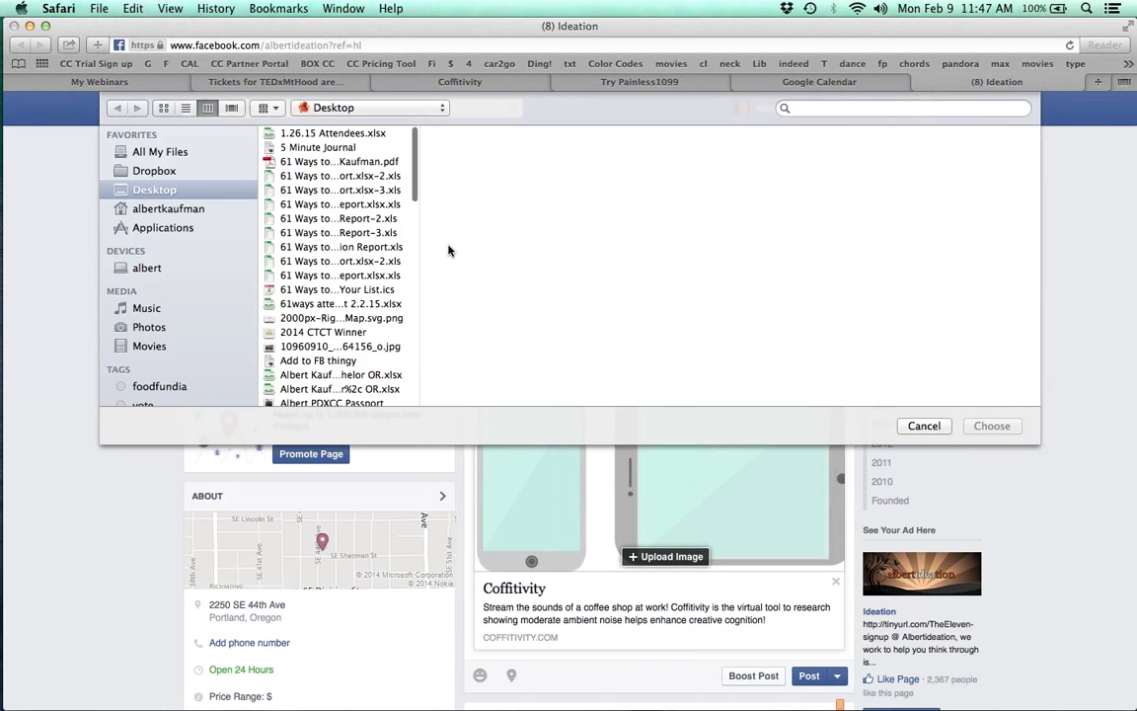
left_click(345, 347)
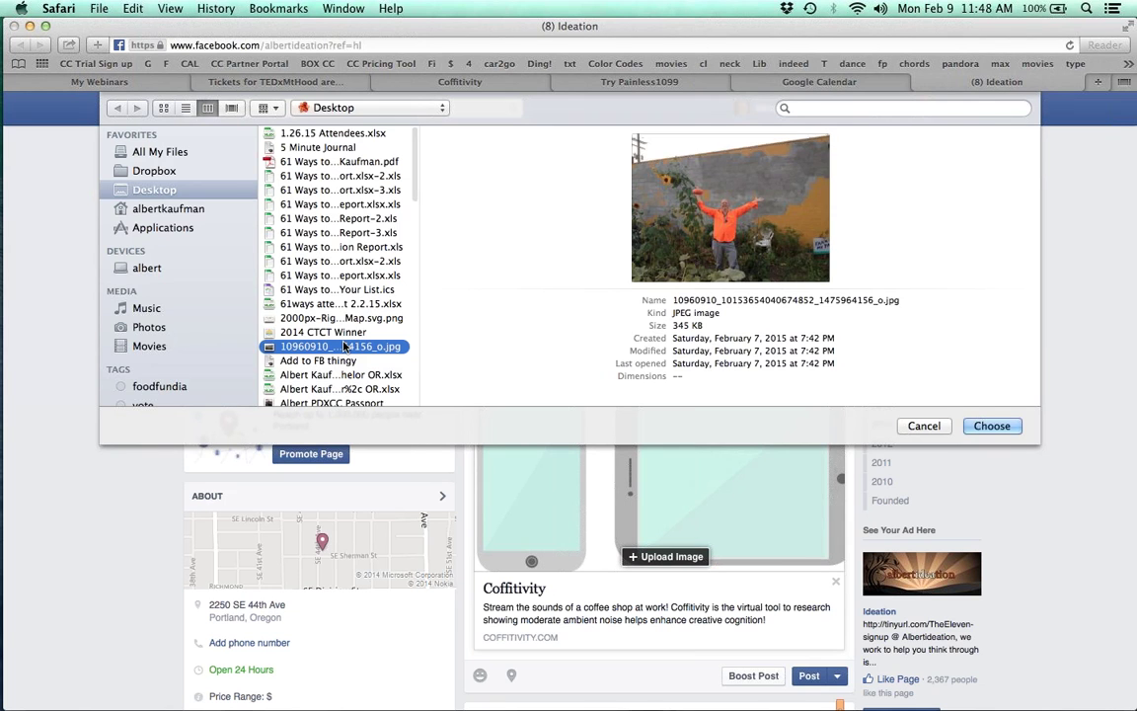
left_click(992, 426)
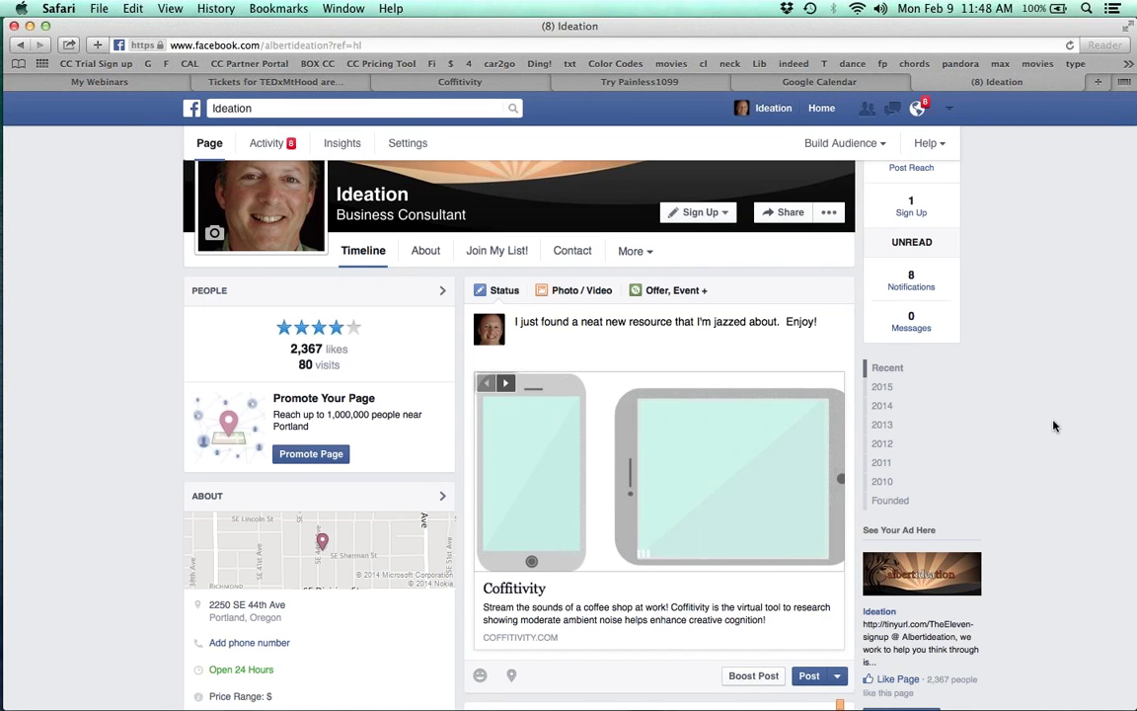
Append '- when you can't make it to a coffee shop!' to the link title
scroll(1053, 425, "down", 2)
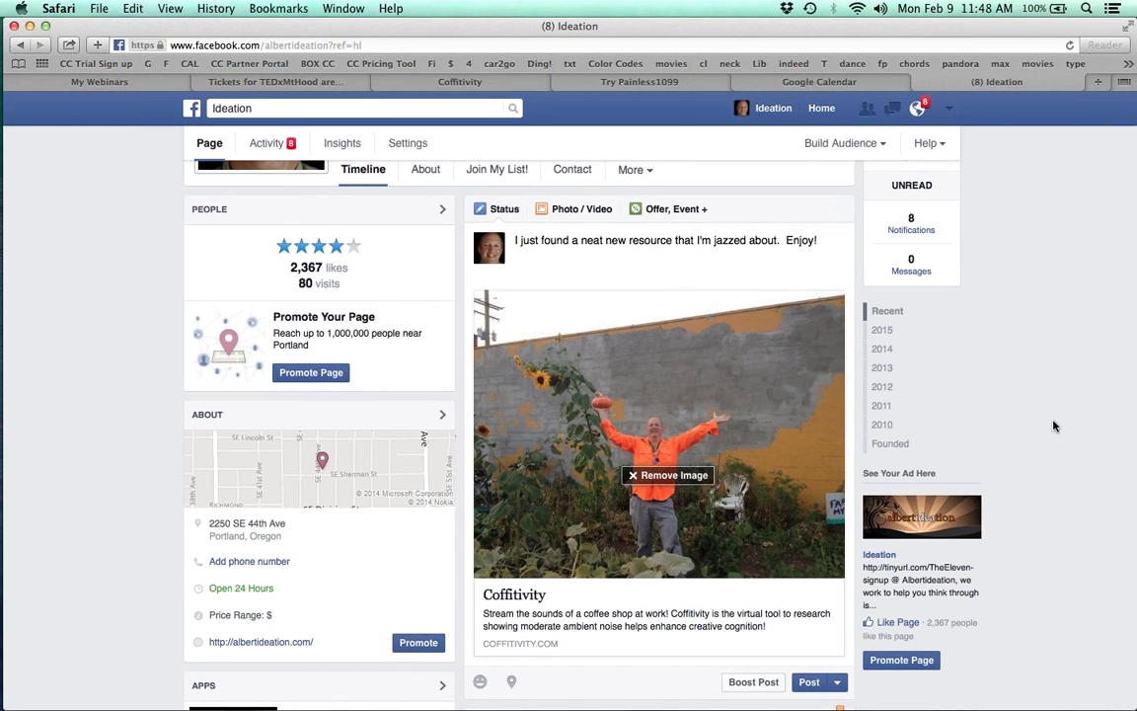
scroll(1049, 427, "down", 1)
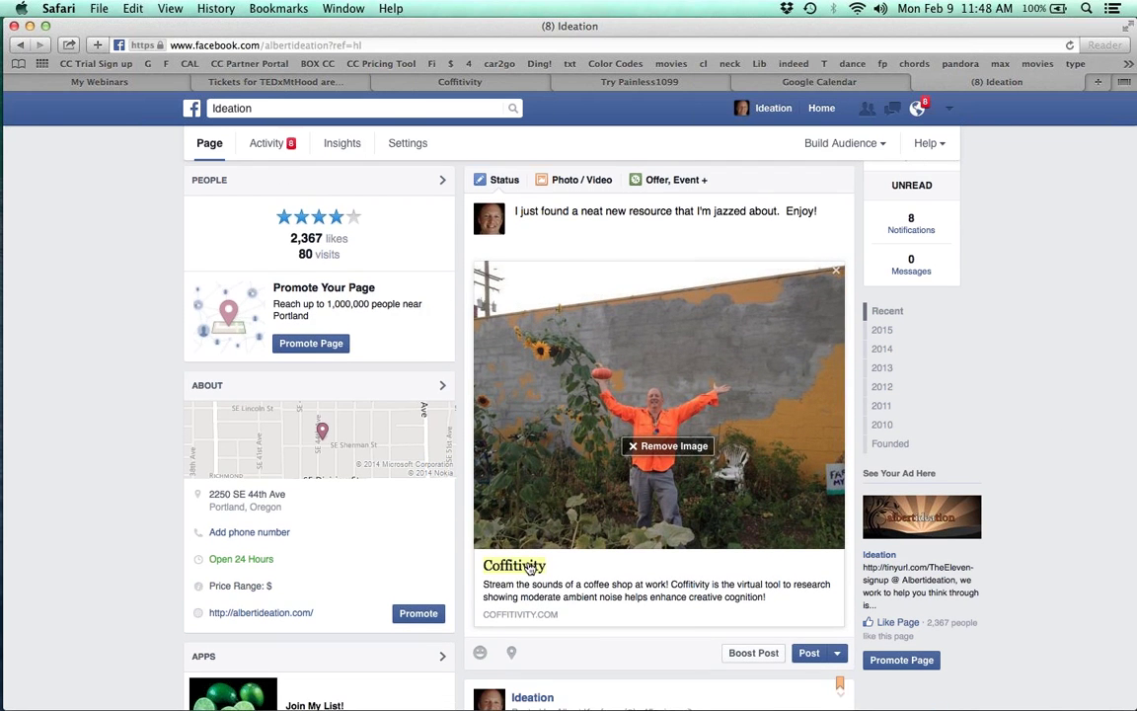
left_click(528, 567)
left_click(530, 565)
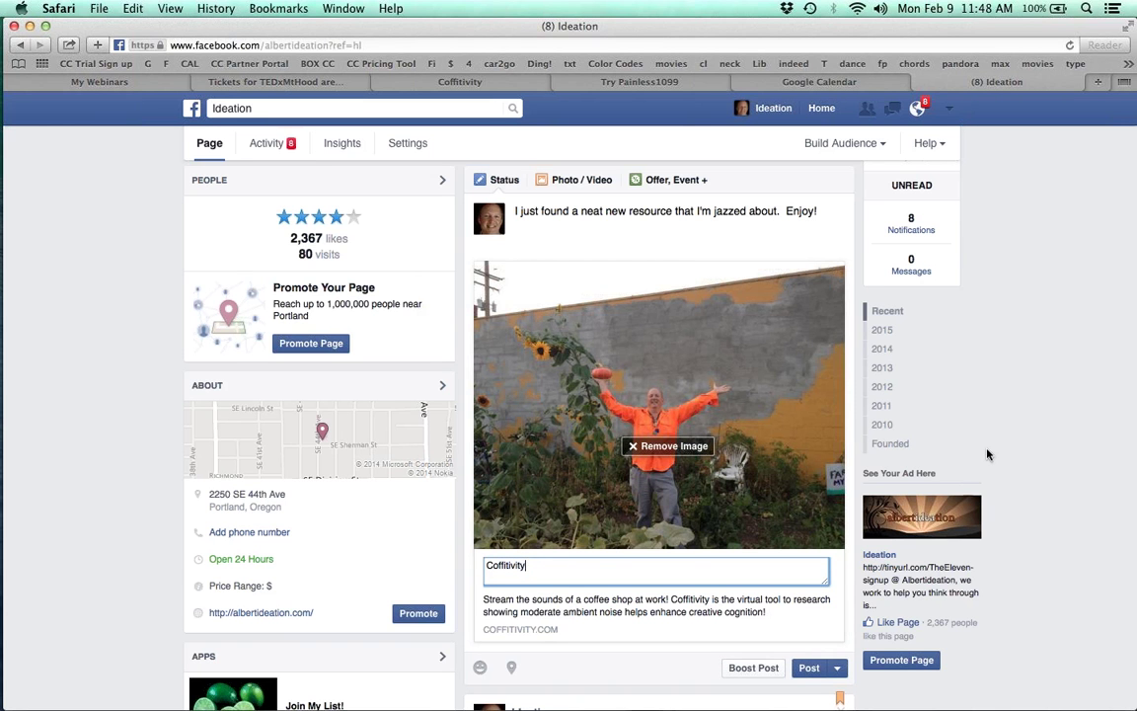
type("- when you can't make it to a co")
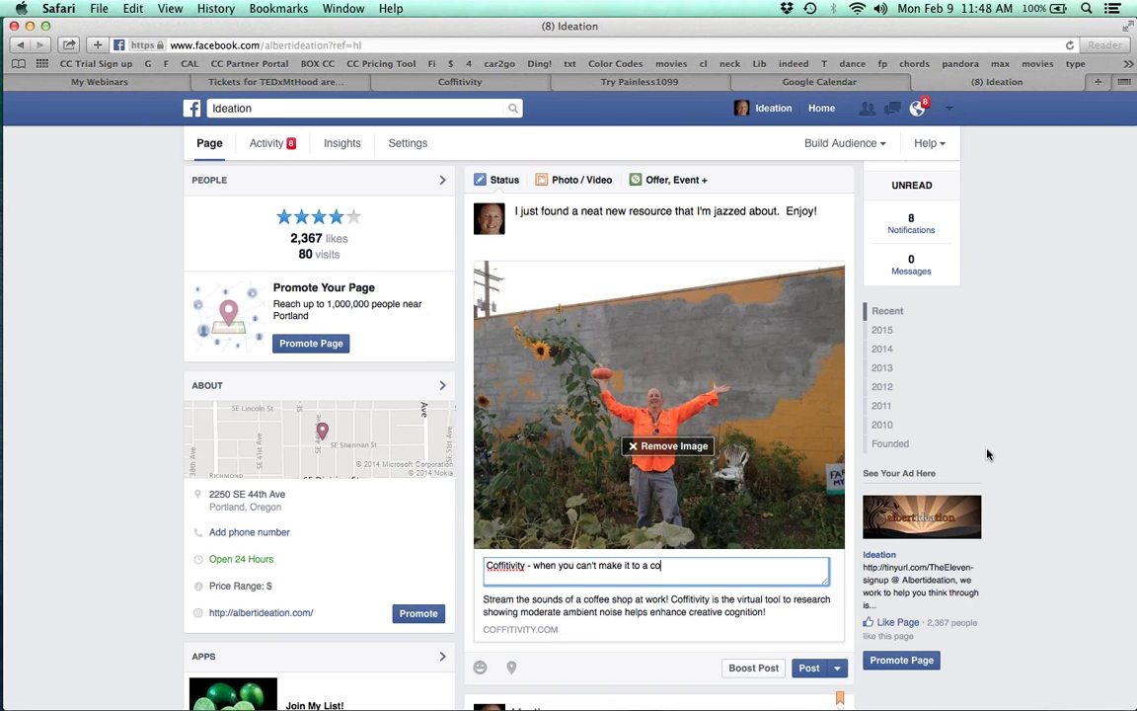
type("ffee shop!")
key("Return")
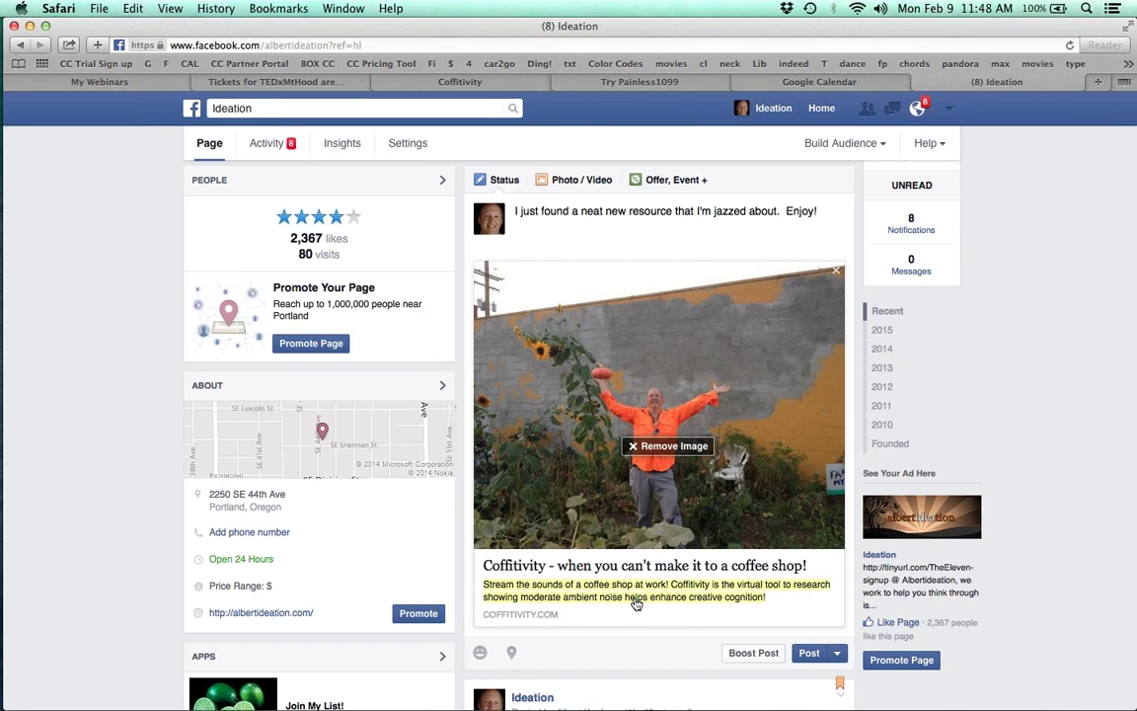
Change the link description to 'Try this at home!'
left_click(636, 602)
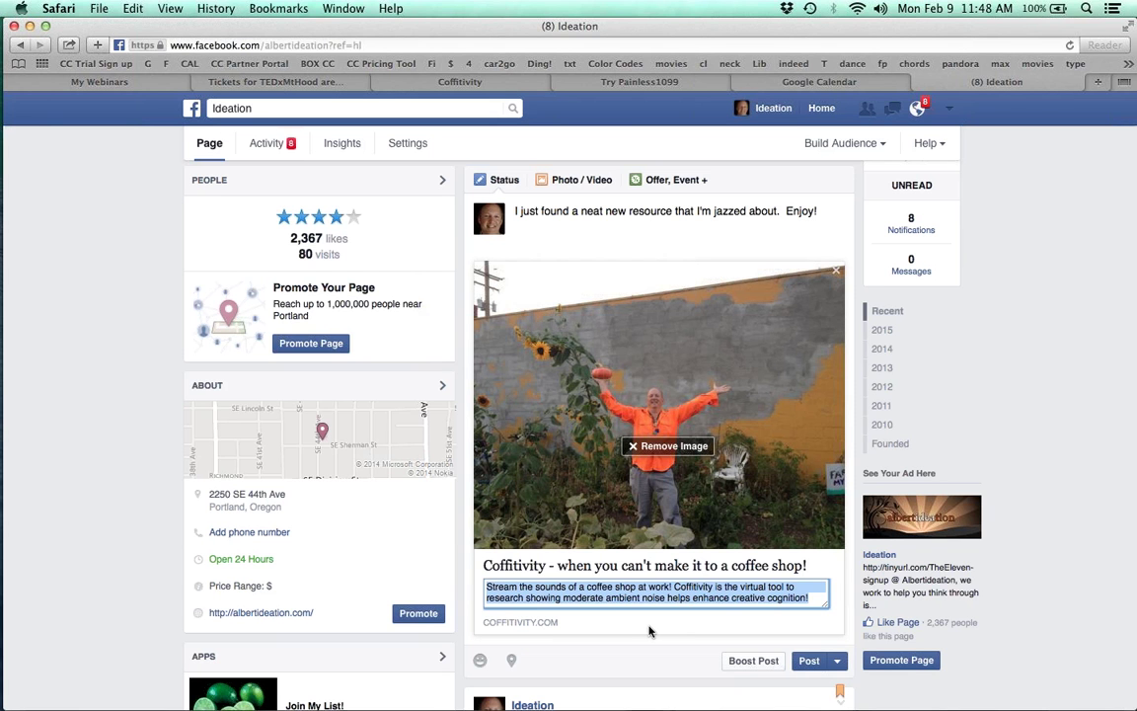
type("Try this at hoime!")
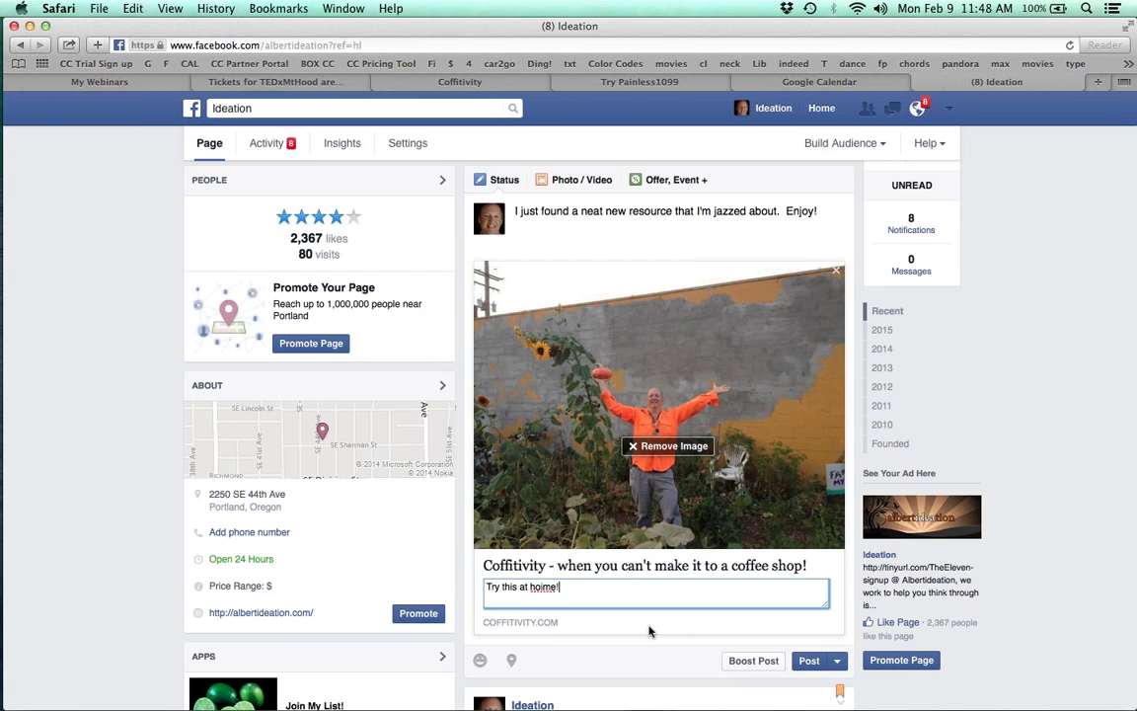
key("BackSpace")
key("BackSpace")
key("BackSpace")
key("BackSpace")
key("BackSpace")
type("ome!")
key("Return")
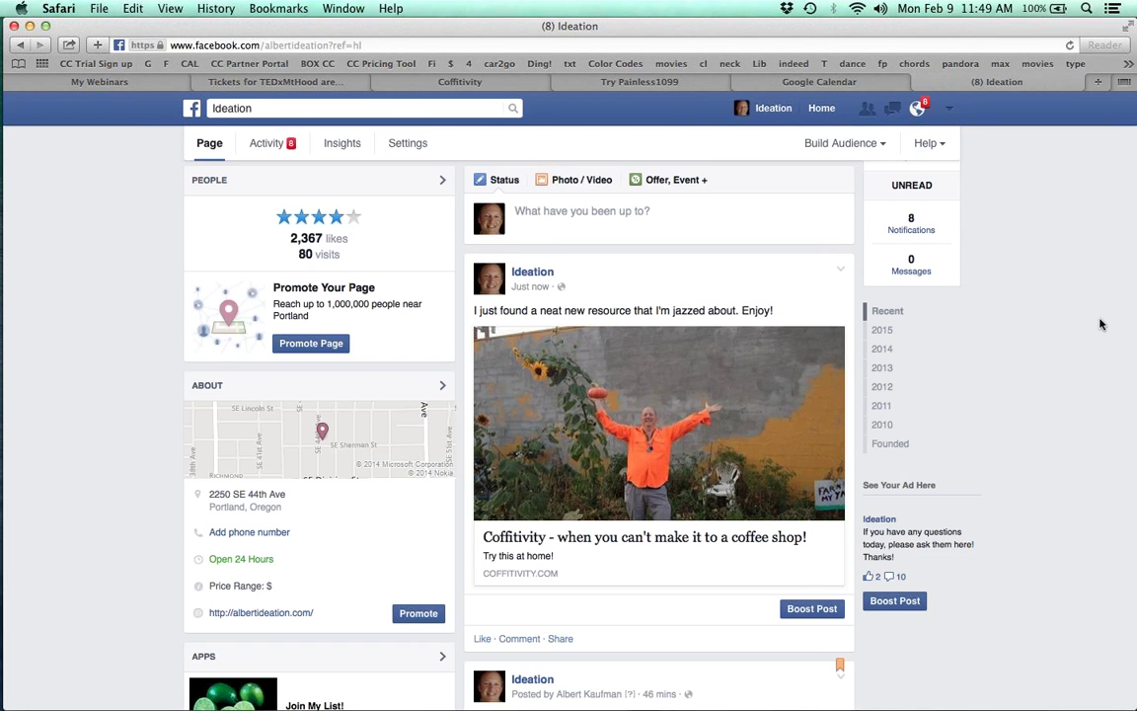
scroll(1061, 386, "up", 3)
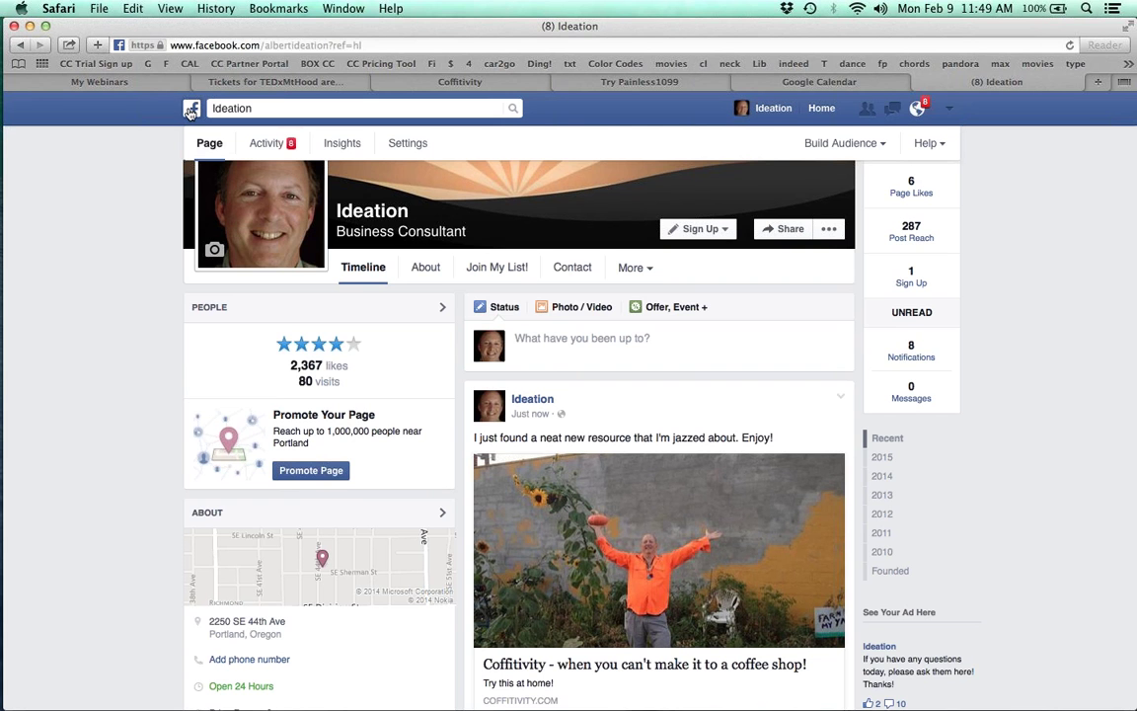
Sort the Ideation News Feed by Most Recent, then switch to Chrome
left_click(190, 111)
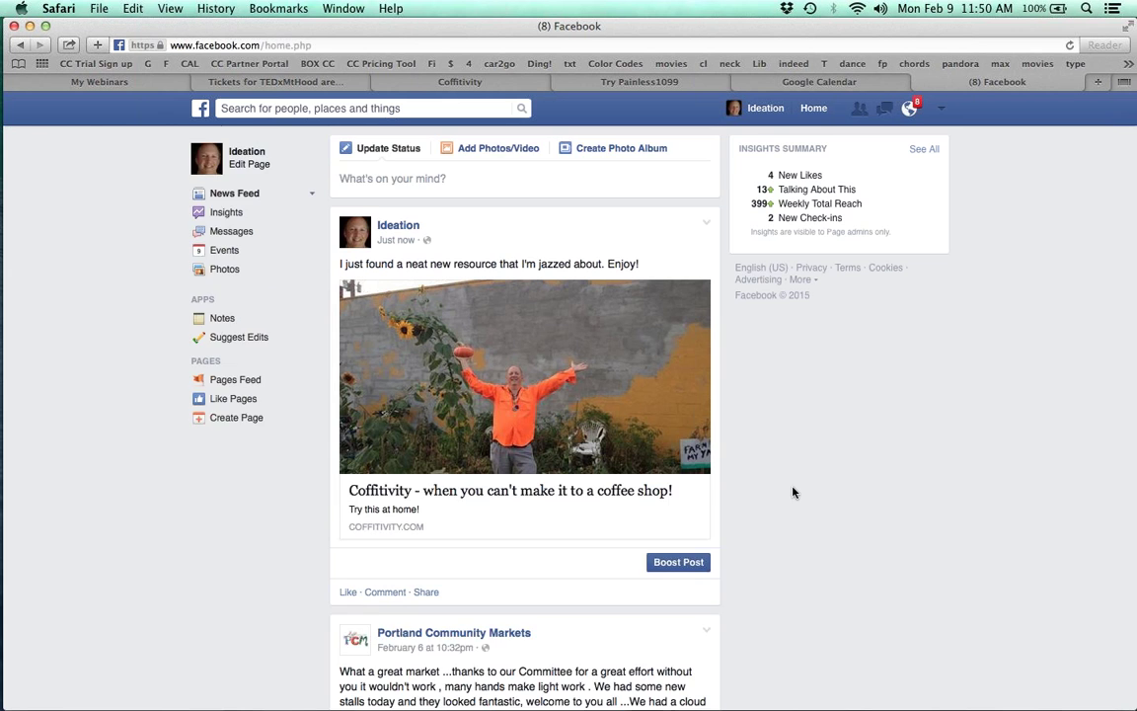
scroll(793, 492, "down", 2)
scroll(793, 492, "up", 2)
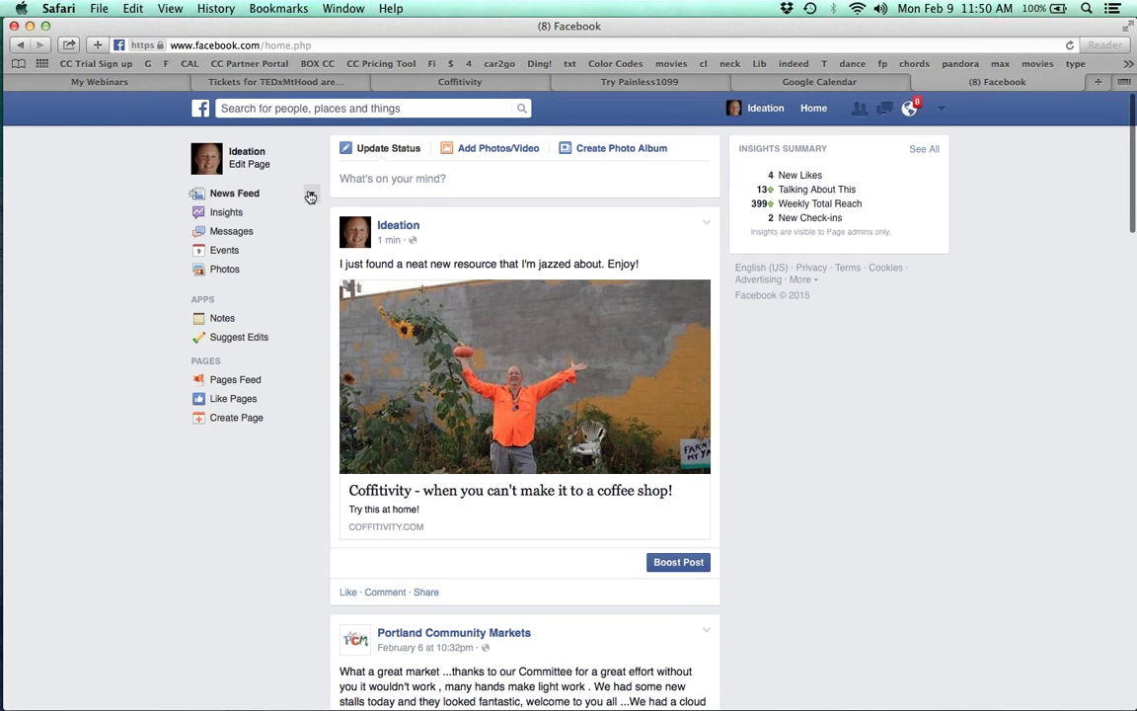
left_click(311, 195)
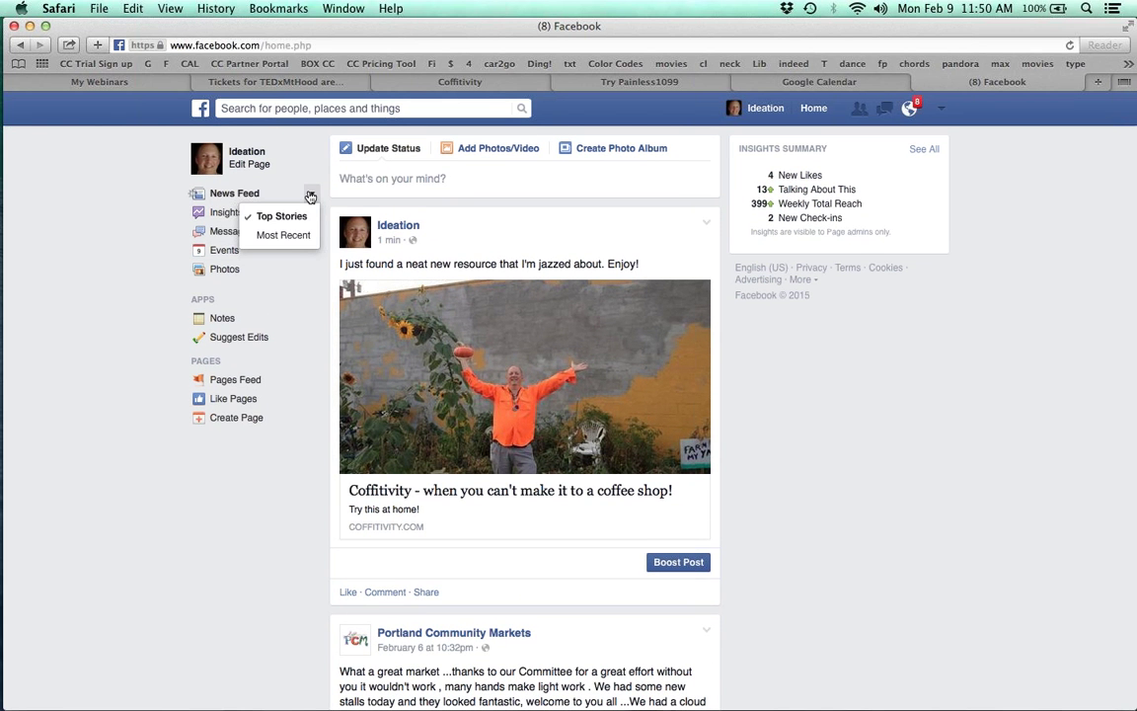
left_click(283, 235)
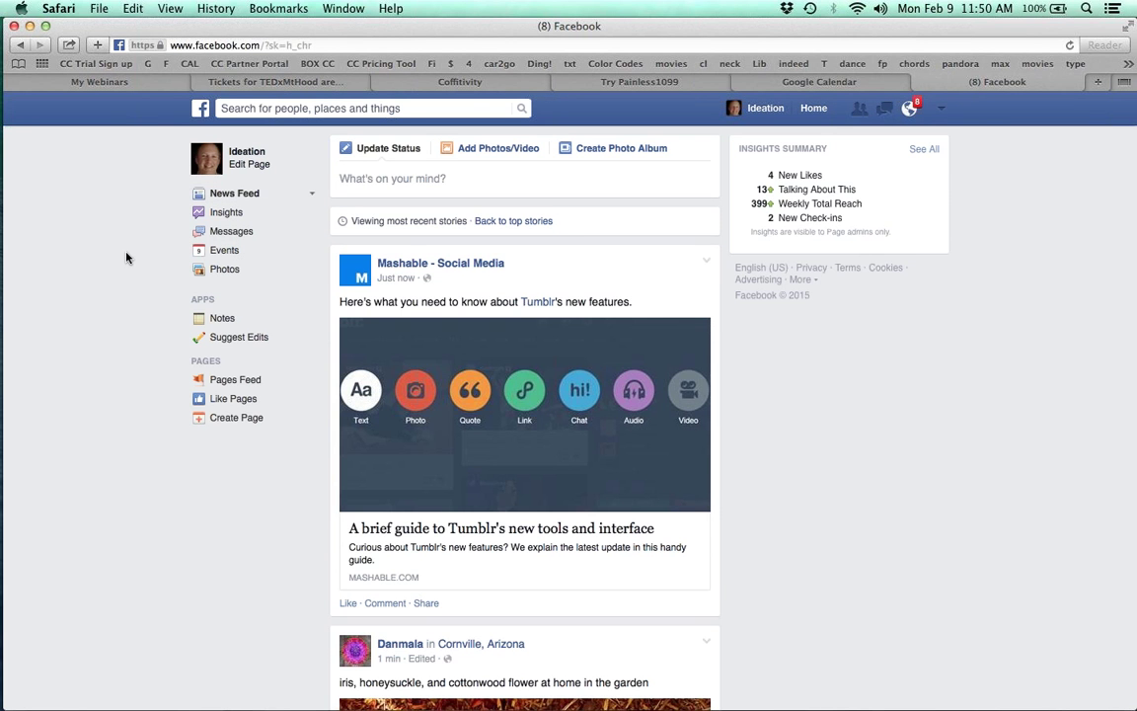
key("super+Tab")
key("super+Tab")
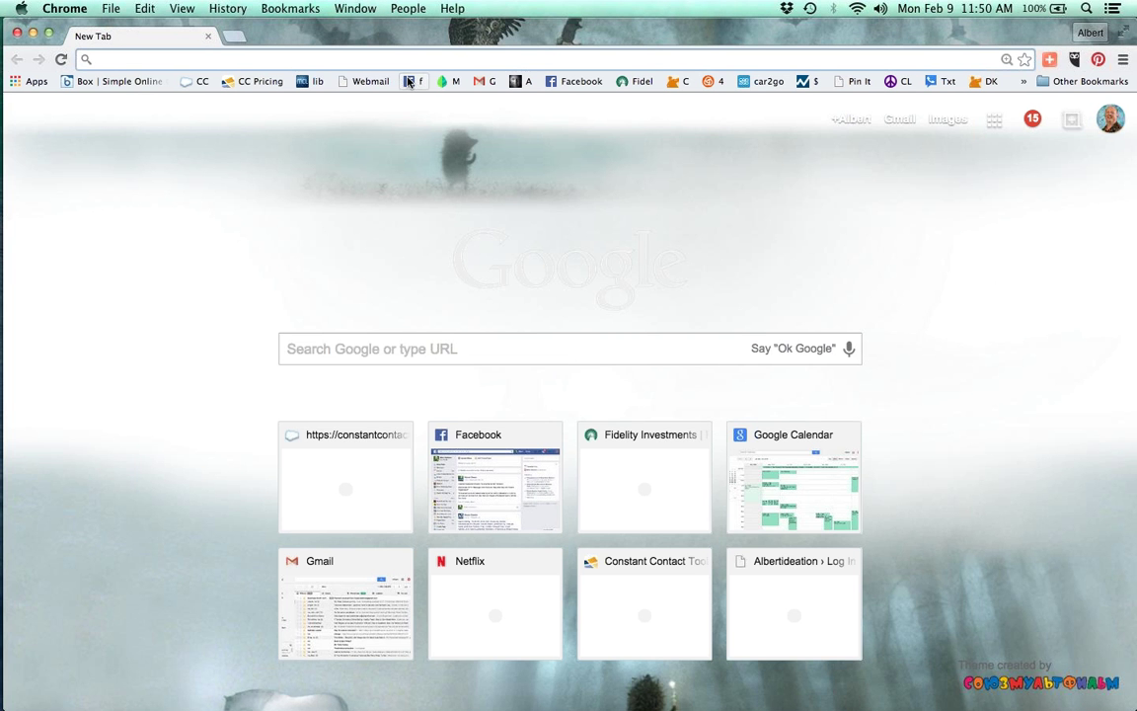
Load Facebook from Chrome's bookmark and show the F.B. Purity options panel
left_click(409, 82)
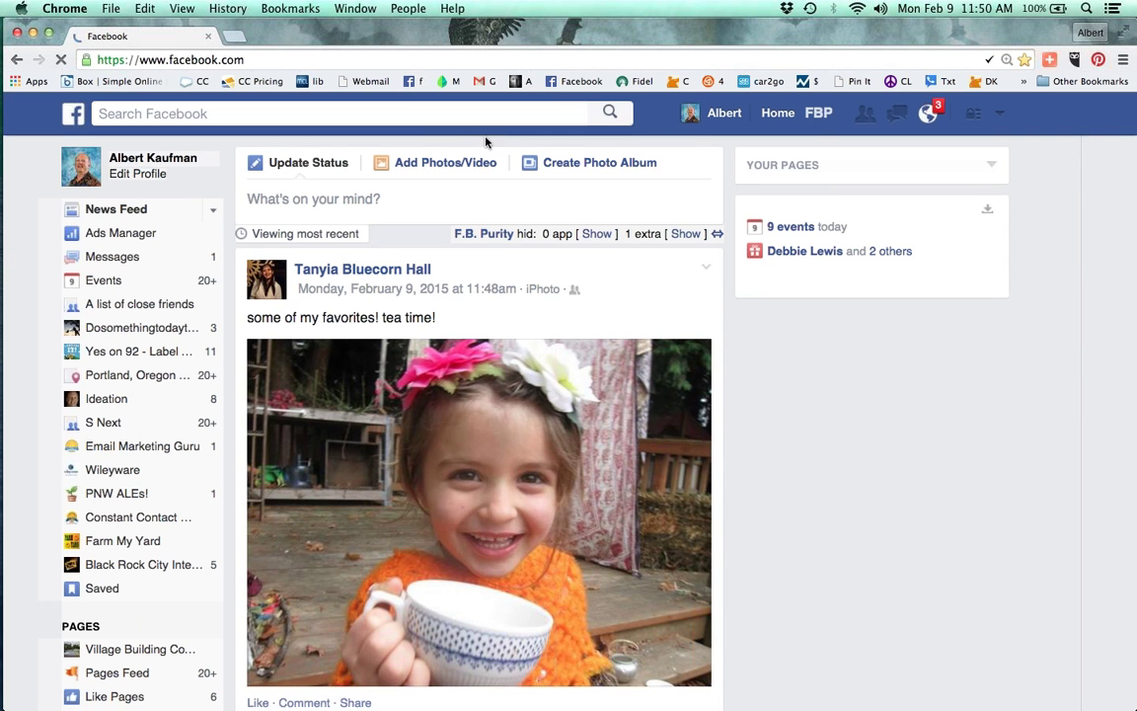
left_click(818, 116)
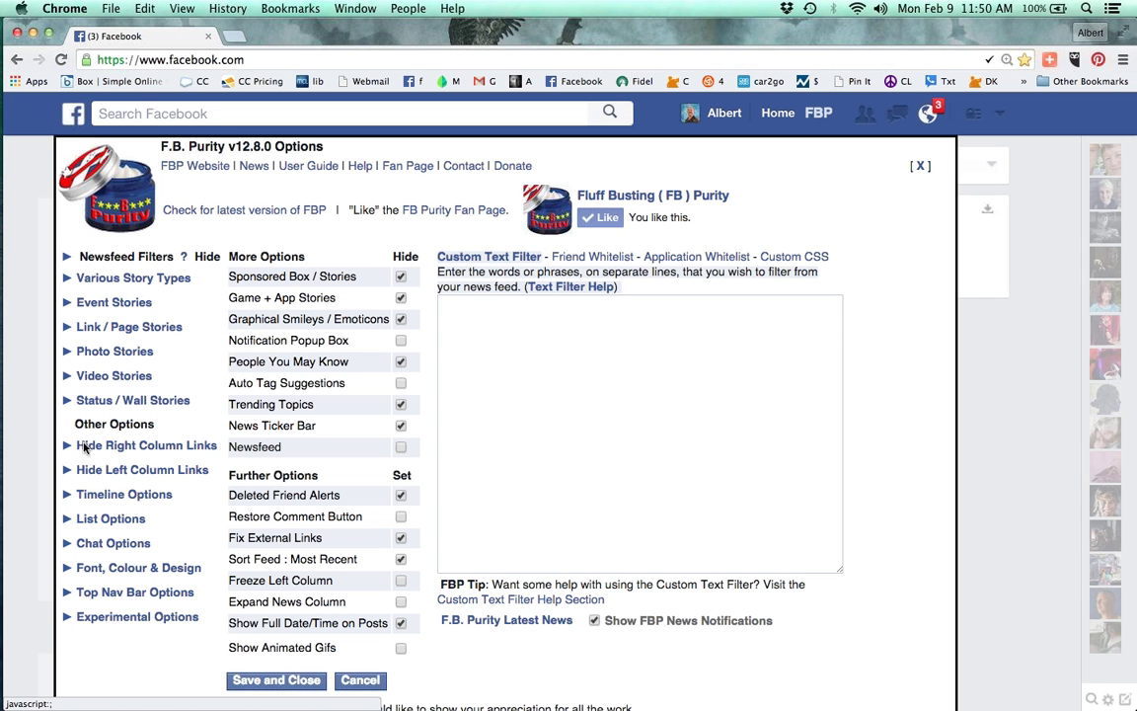
Expand the Various Story Types filters, dismiss the deleted-friends alert and close F.B. Purity
left_click(66, 278)
scroll(494, 247, "up", 2)
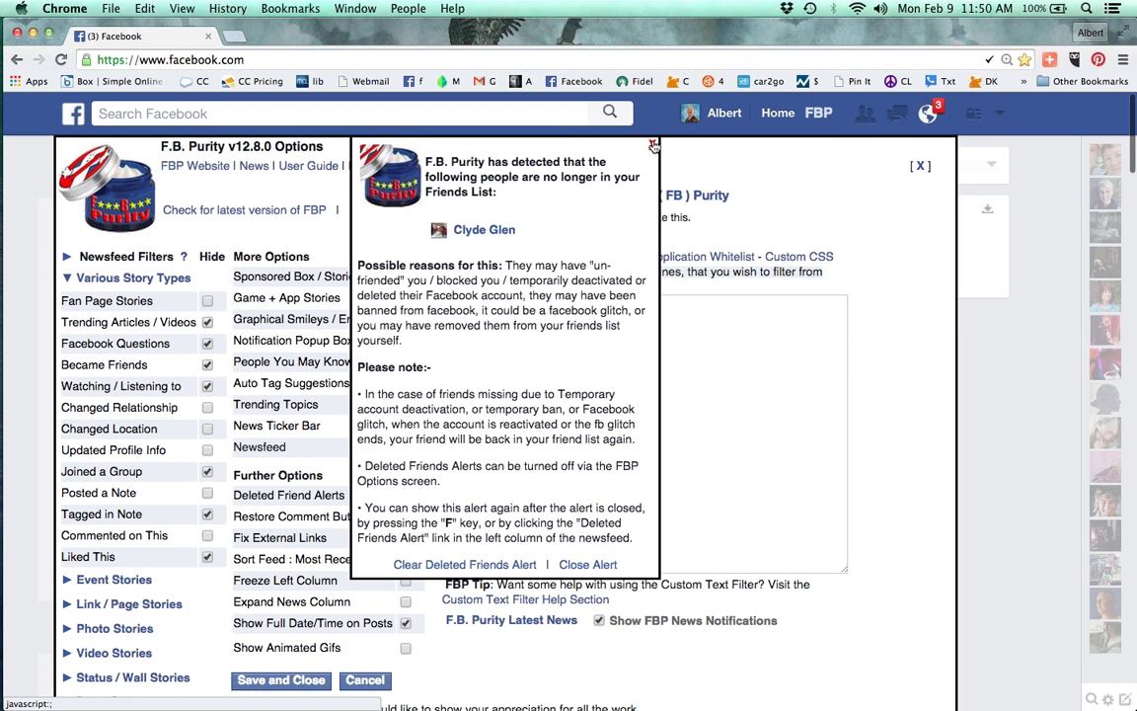
left_click(652, 147)
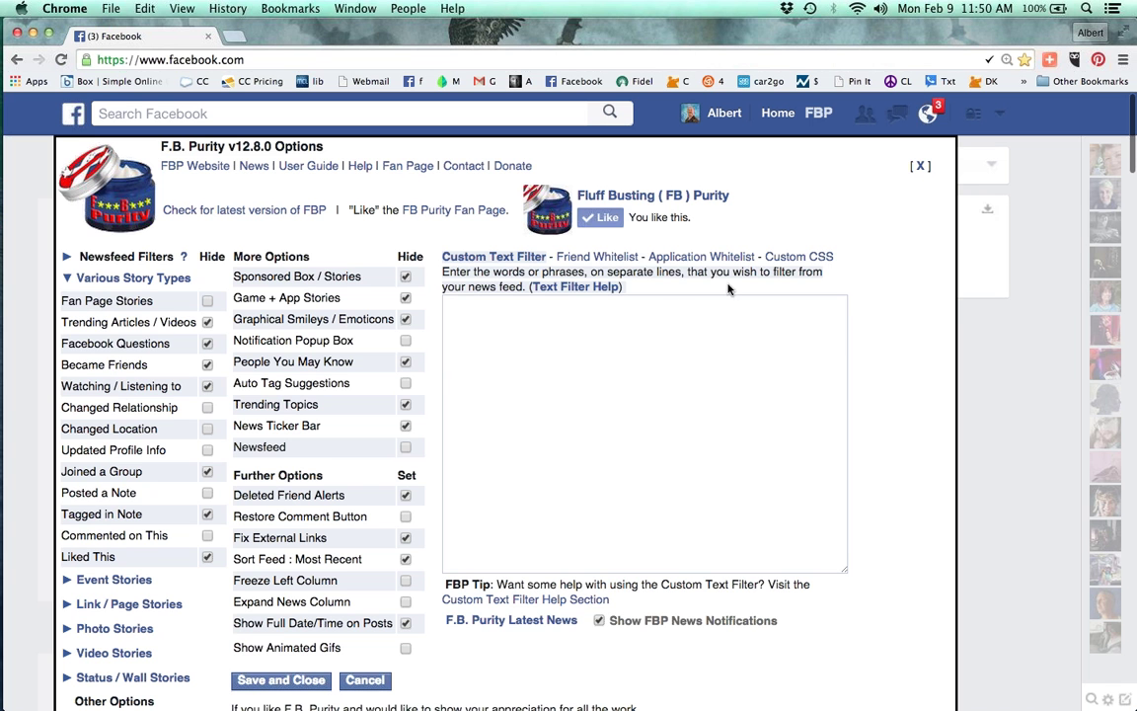
left_click(918, 167)
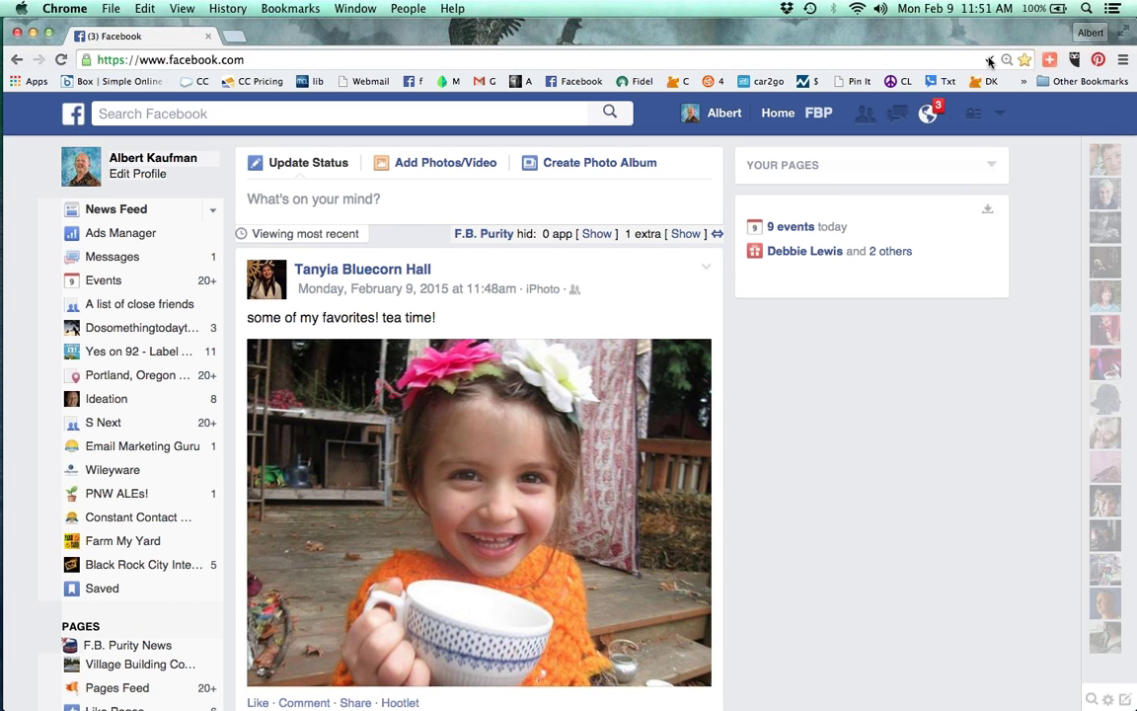
Run the invite-all extension, dismiss its warning and switch back to Safari
left_click(991, 61)
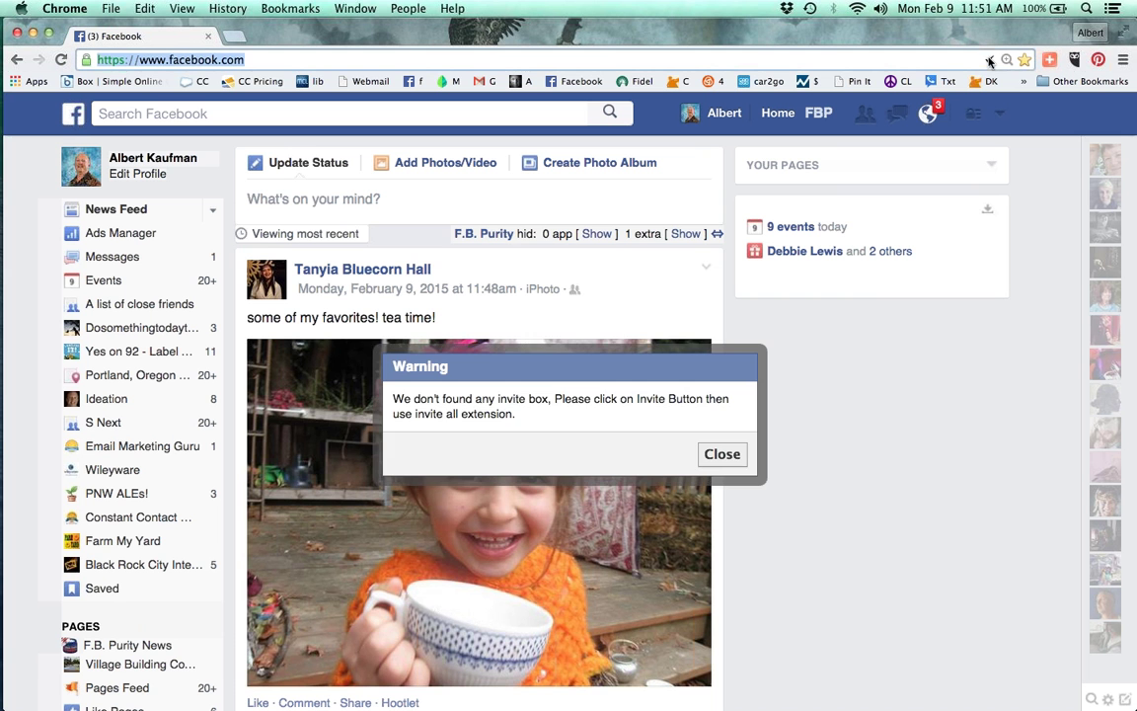
left_click(725, 456)
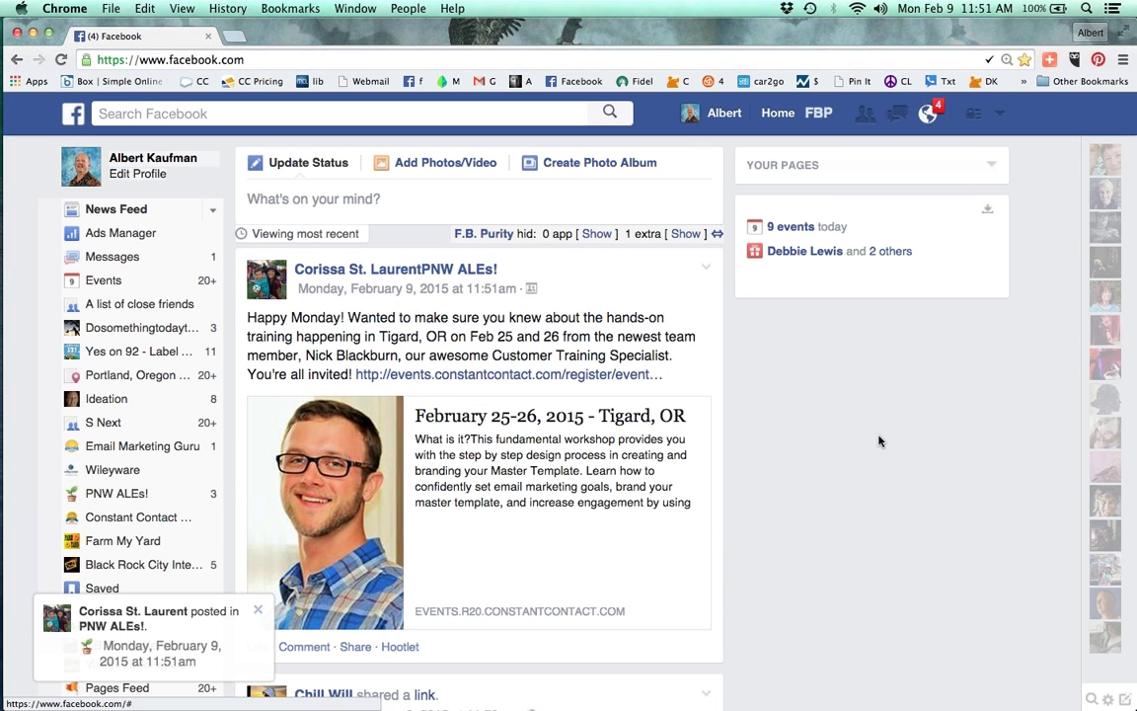
key("super+Tab")
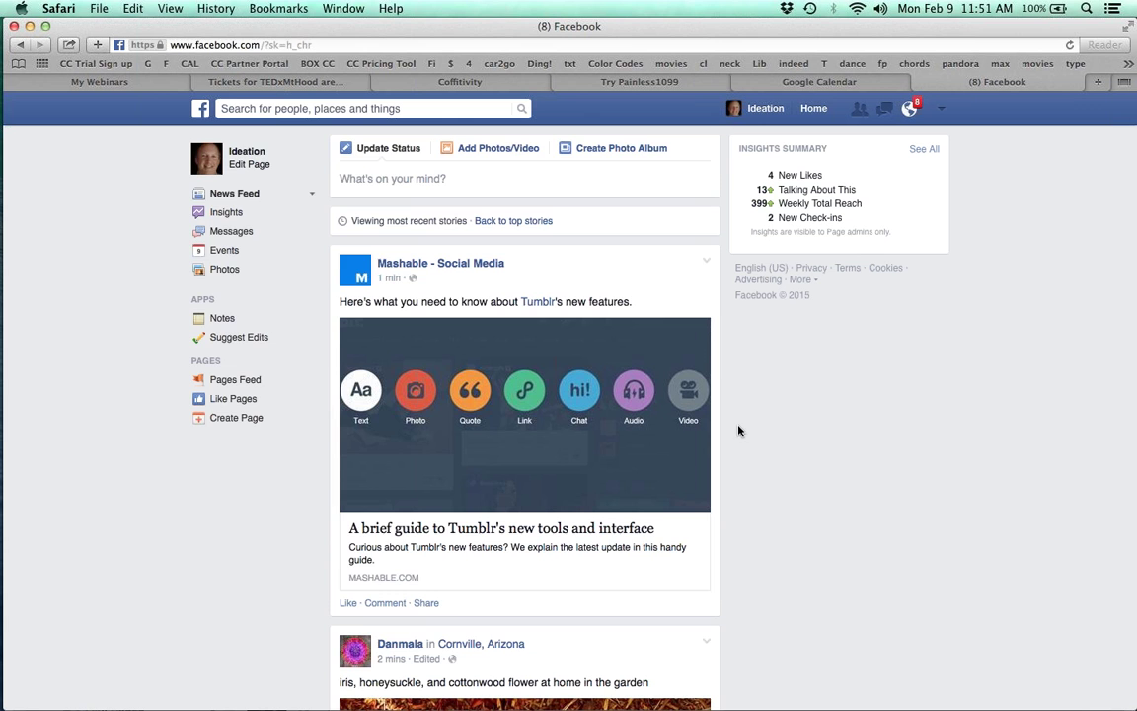
scroll(747, 379, "down", 3)
scroll(747, 380, "down", 6)
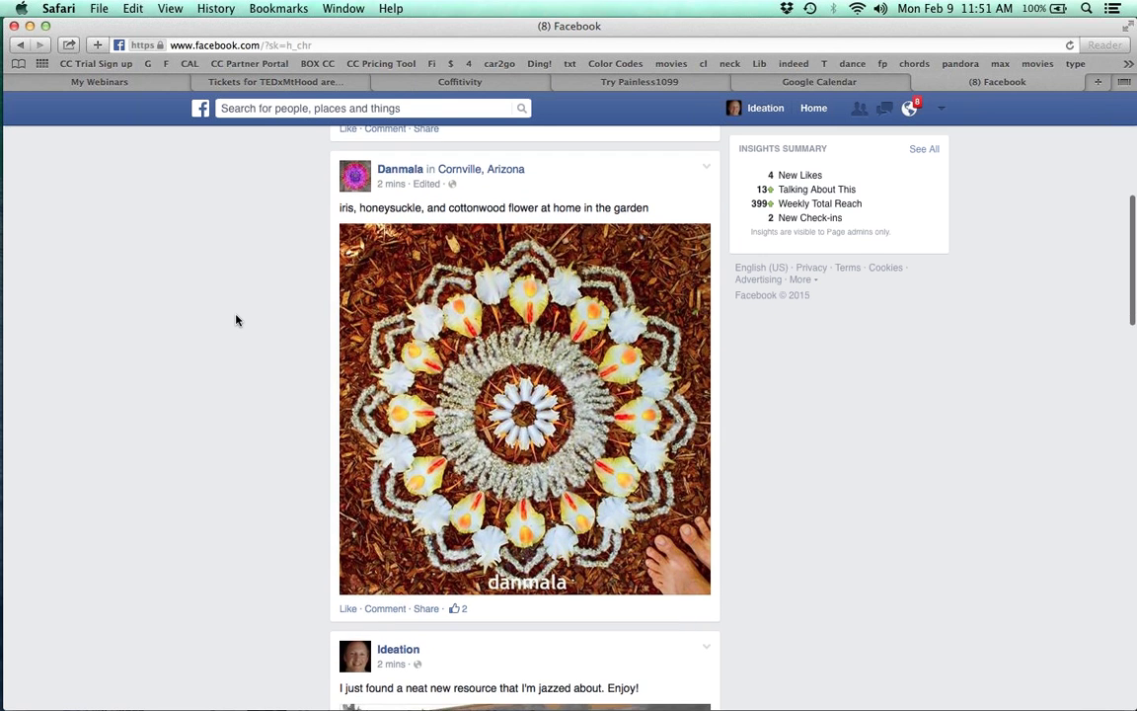
scroll(237, 318, "down", 1)
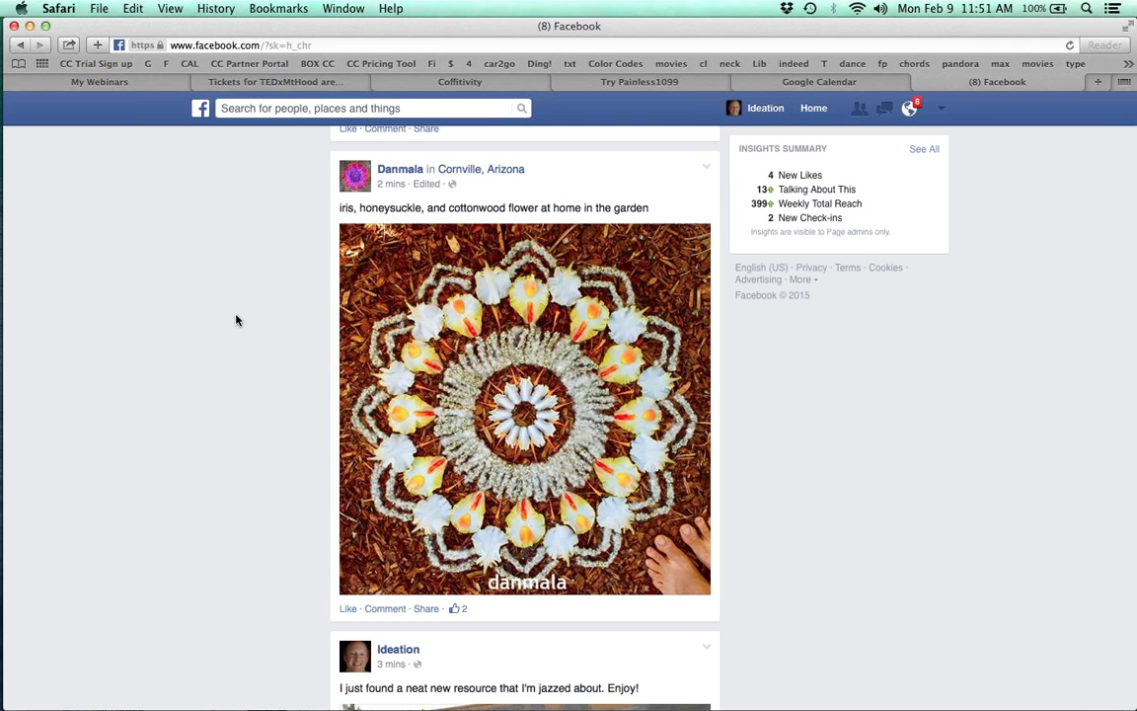
scroll(237, 319, "up", 10)
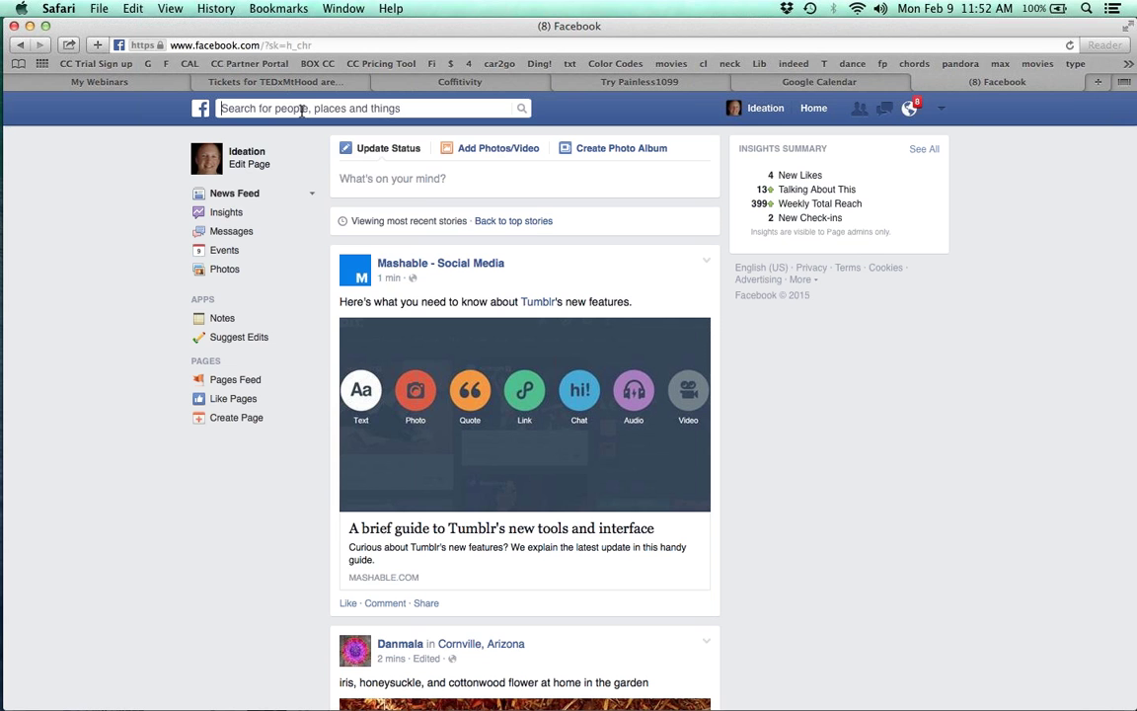
type("ideation")
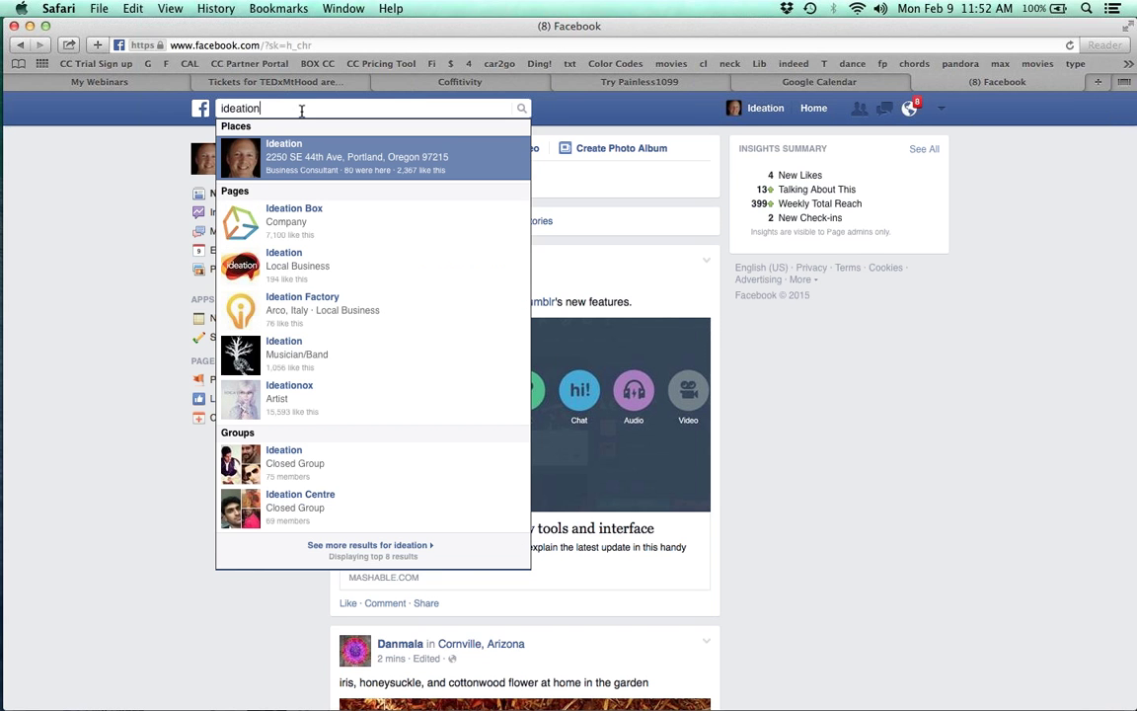
left_click(312, 211)
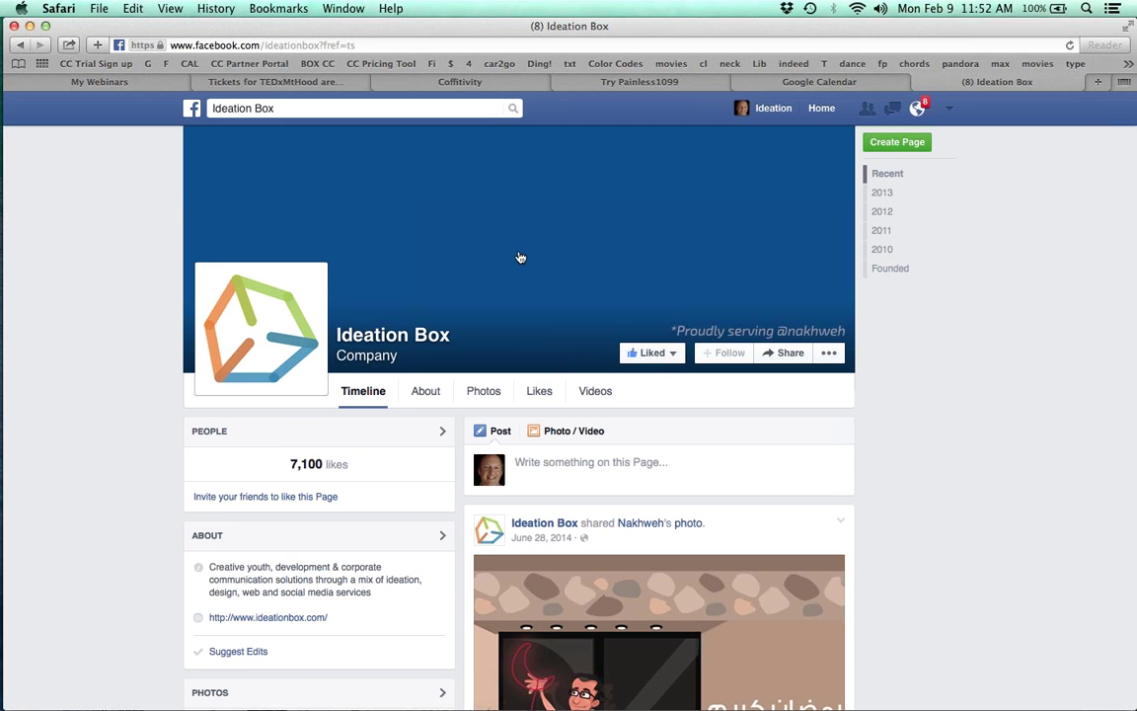
scroll(520, 258, "down", 5)
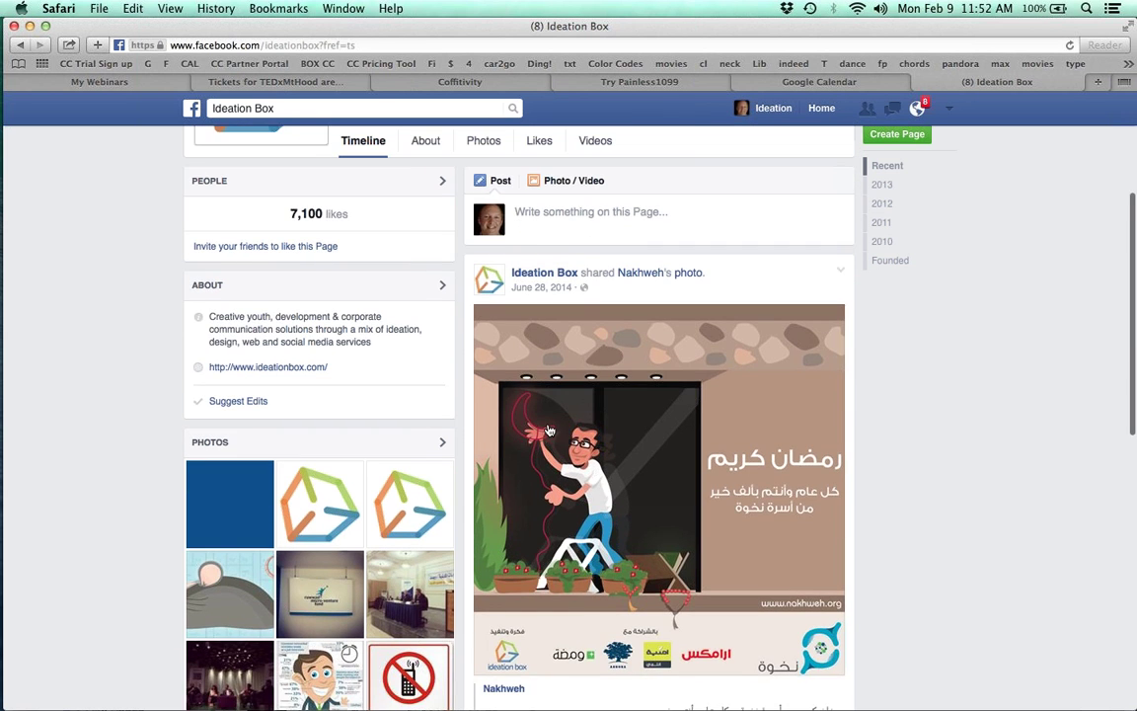
scroll(549, 431, "down", 6)
scroll(548, 358, "up", 7)
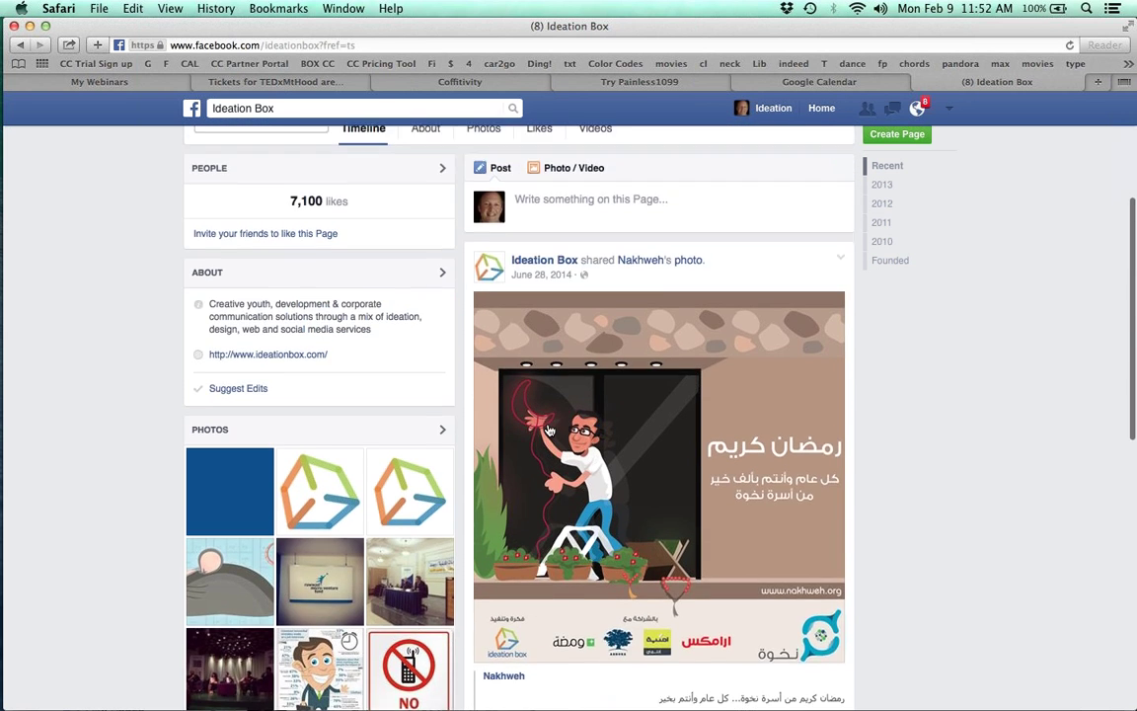
scroll(558, 533, "down", 5)
left_click(514, 561)
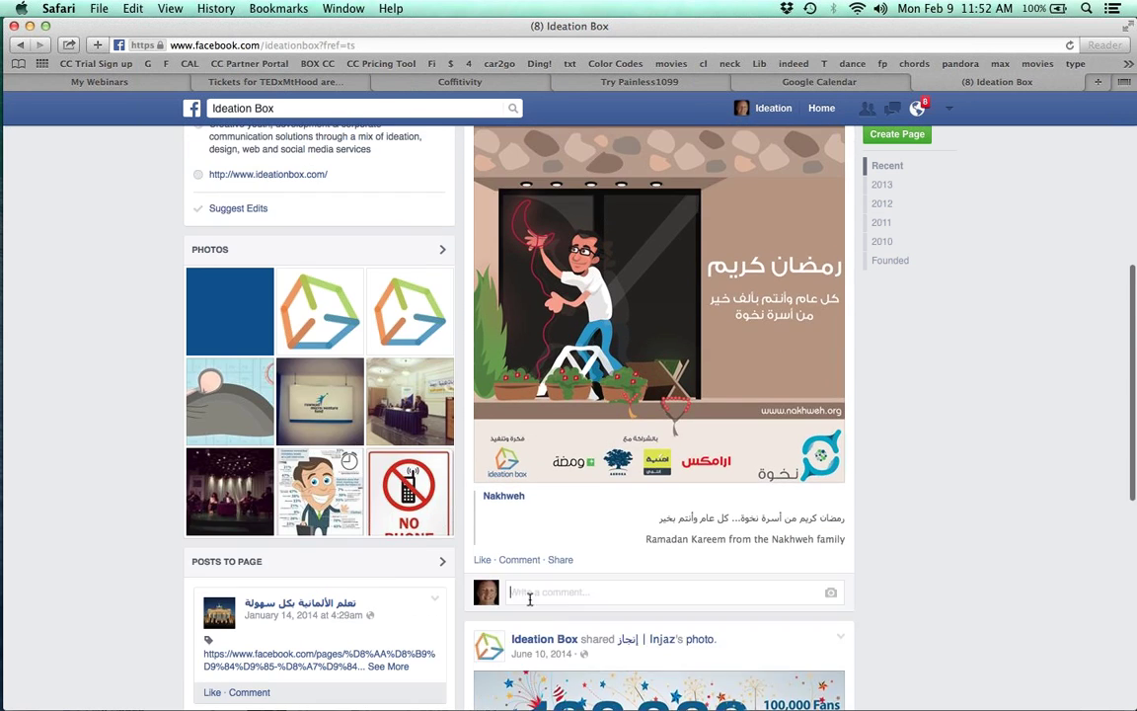
scroll(578, 576, "up", 8)
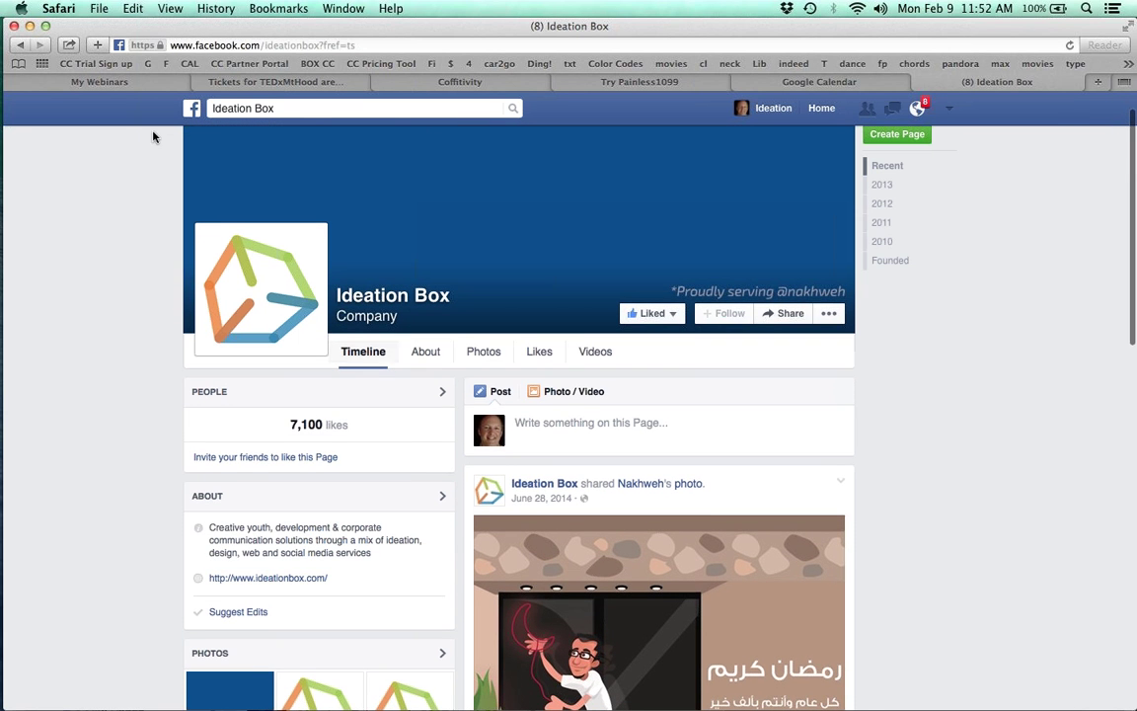
left_click(19, 45)
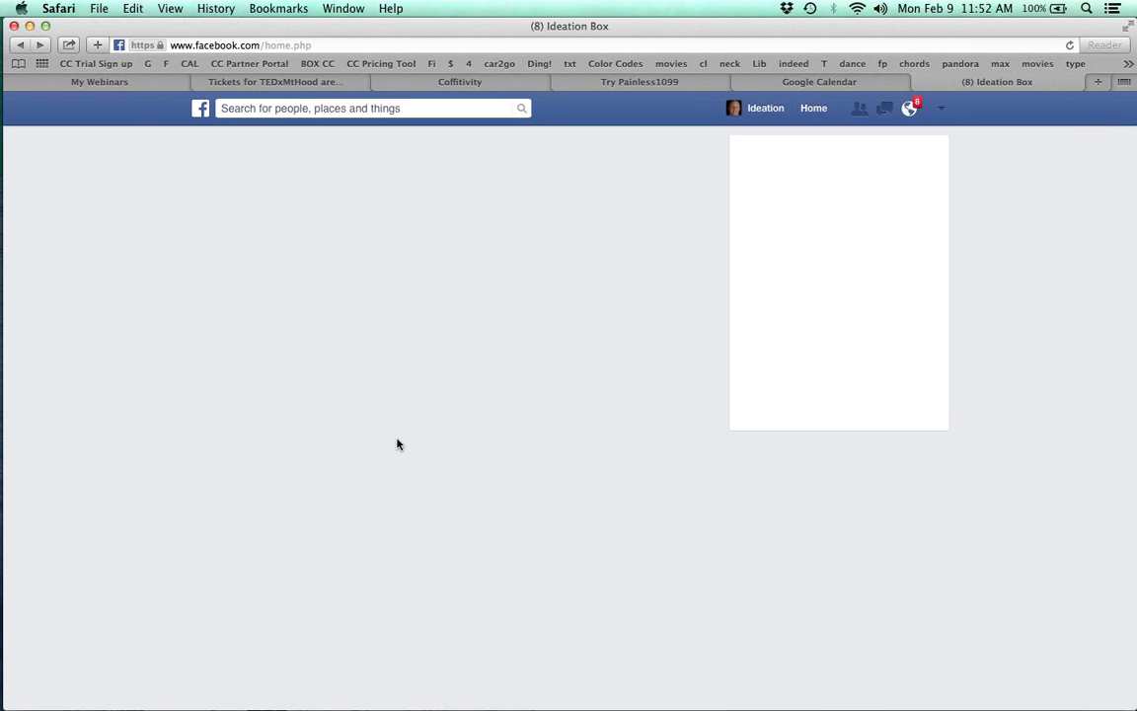
Share Danmala's flower mandala photo with 'One more incredible piece of art! I love Danmala'
scroll(470, 347, "down", 3)
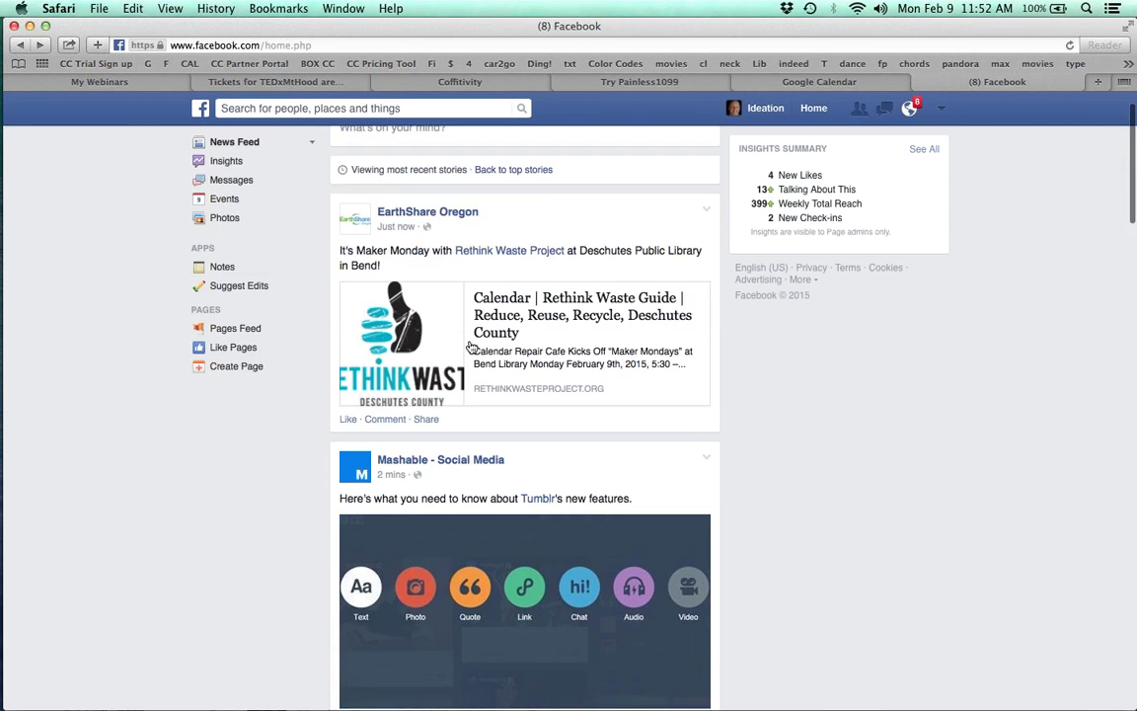
scroll(470, 348, "up", 2)
scroll(469, 347, "down", 3)
scroll(470, 347, "up", 2)
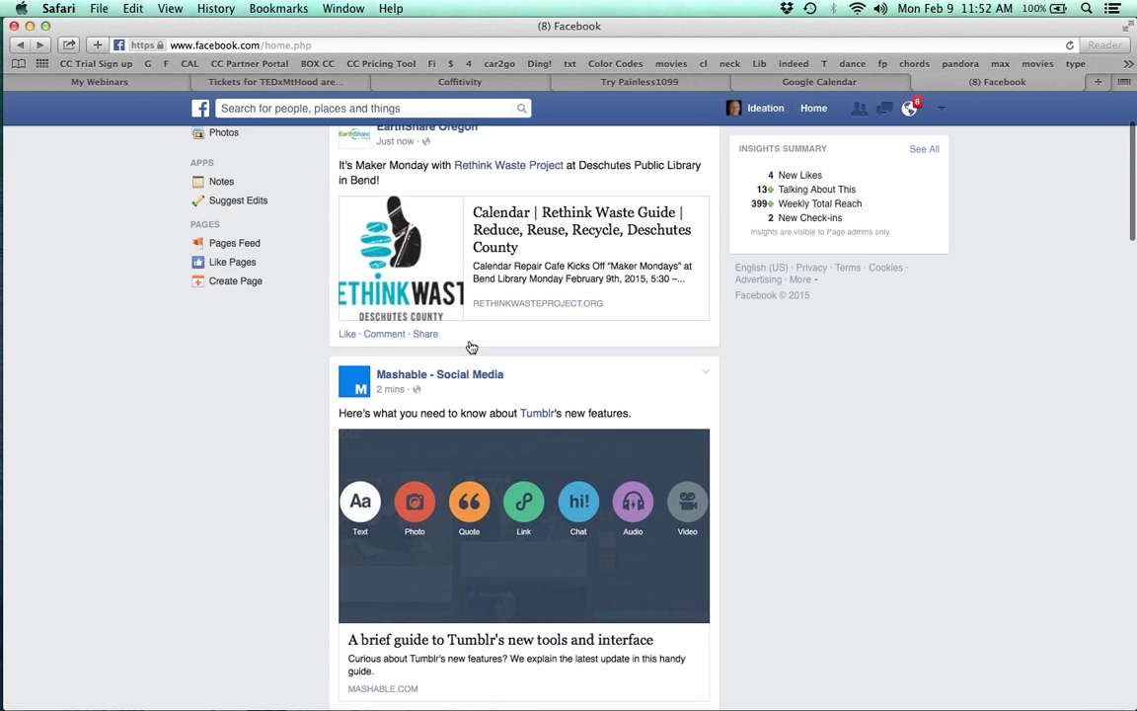
scroll(470, 348, "down", 5)
scroll(470, 346, "down", 4)
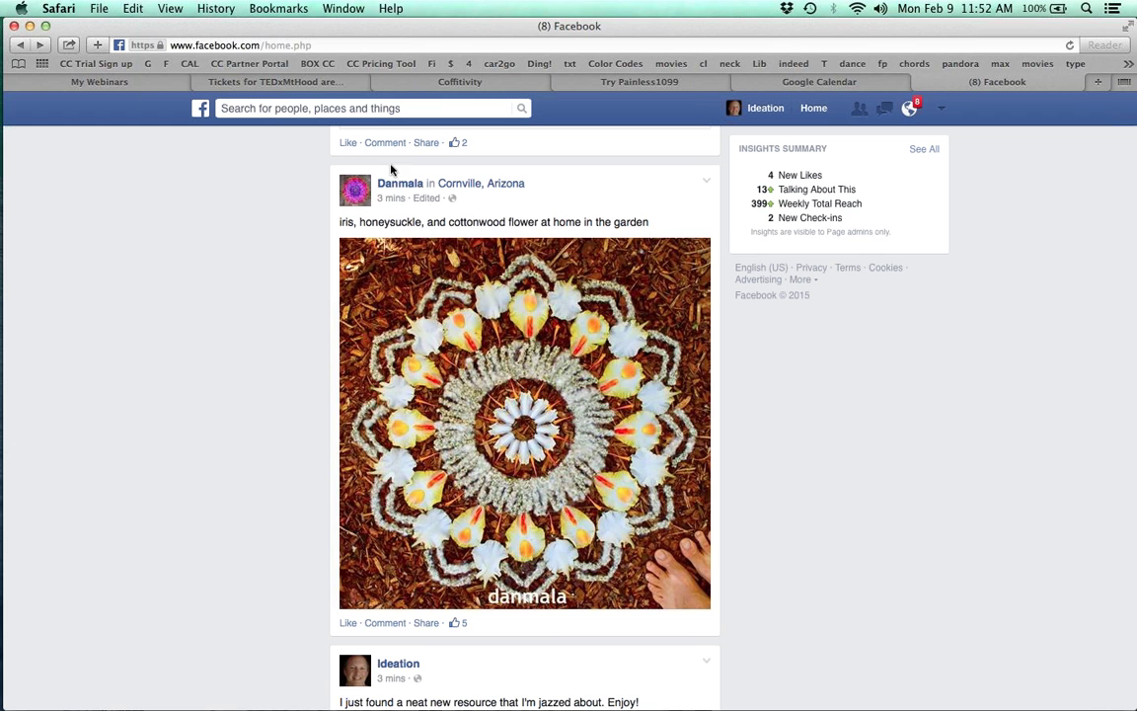
mouse_move(409, 203)
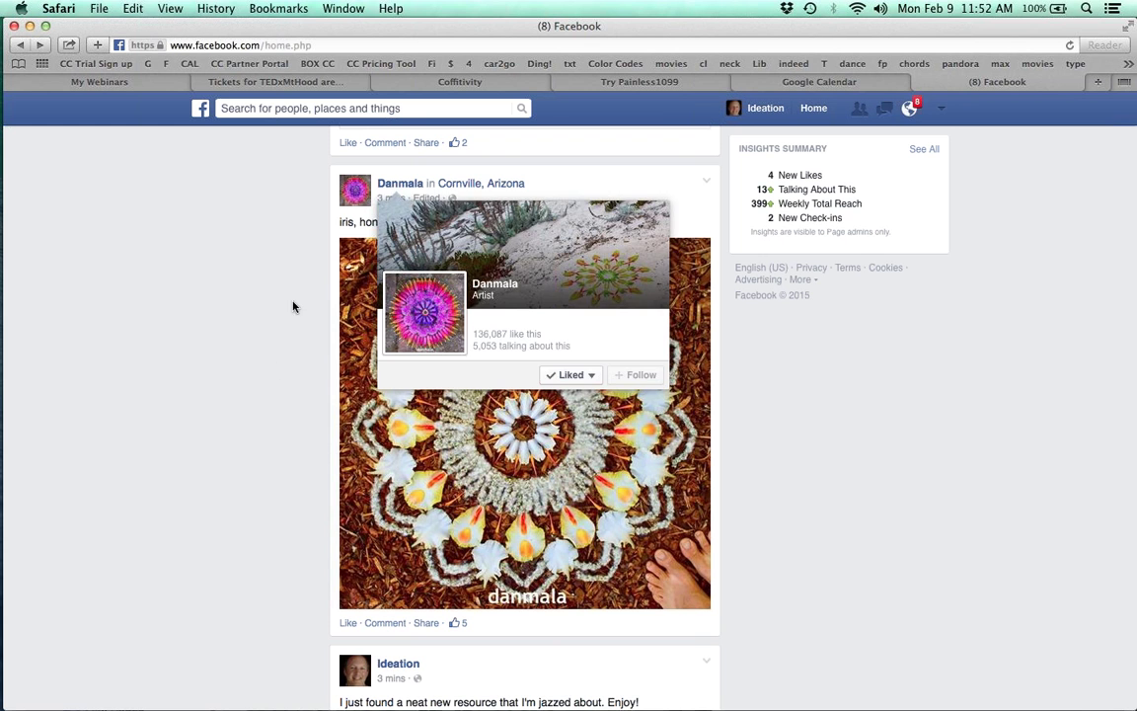
left_click(426, 624)
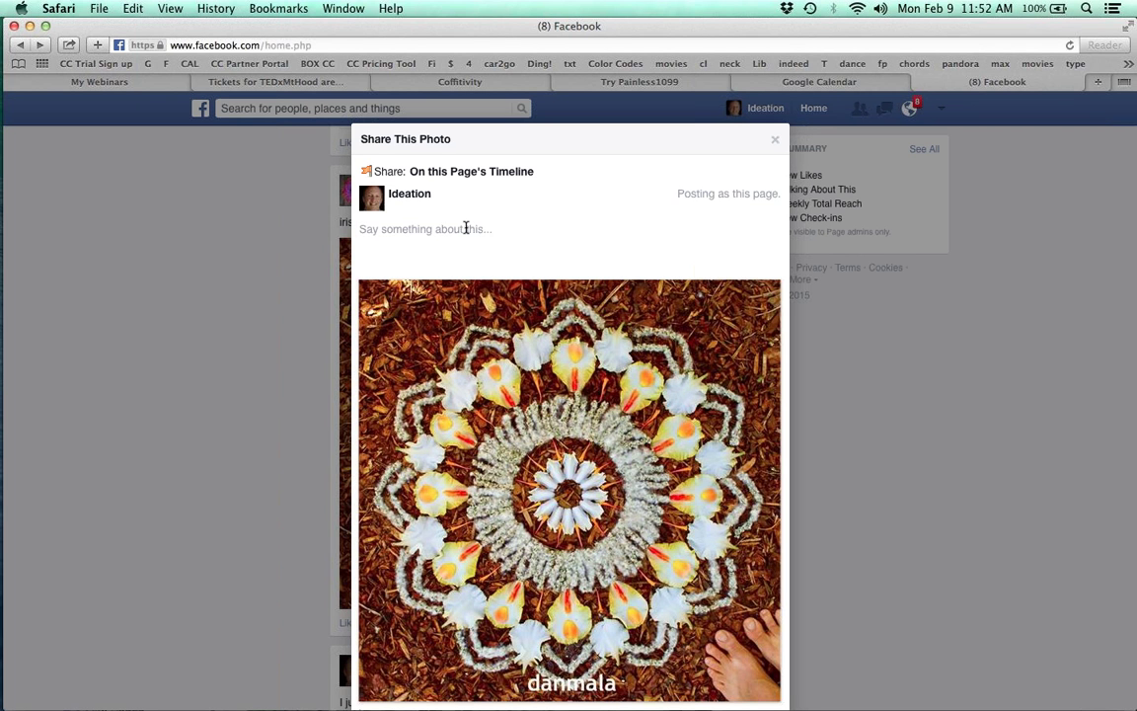
type("One more in")
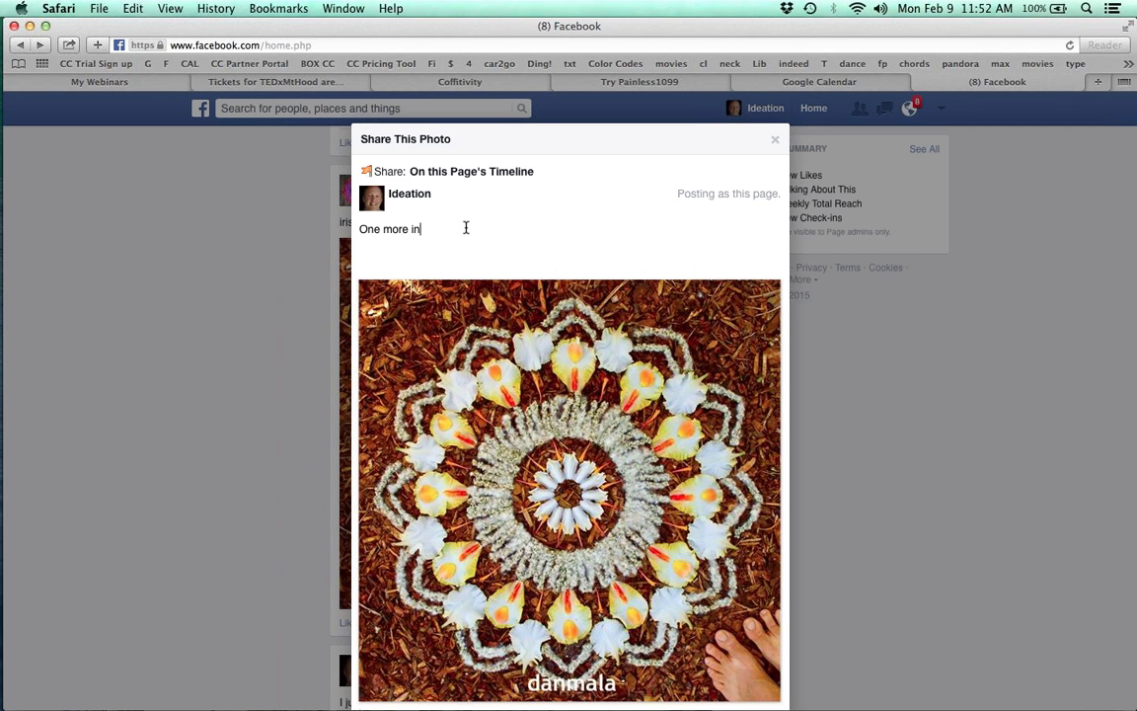
type("credible piece of art! ")
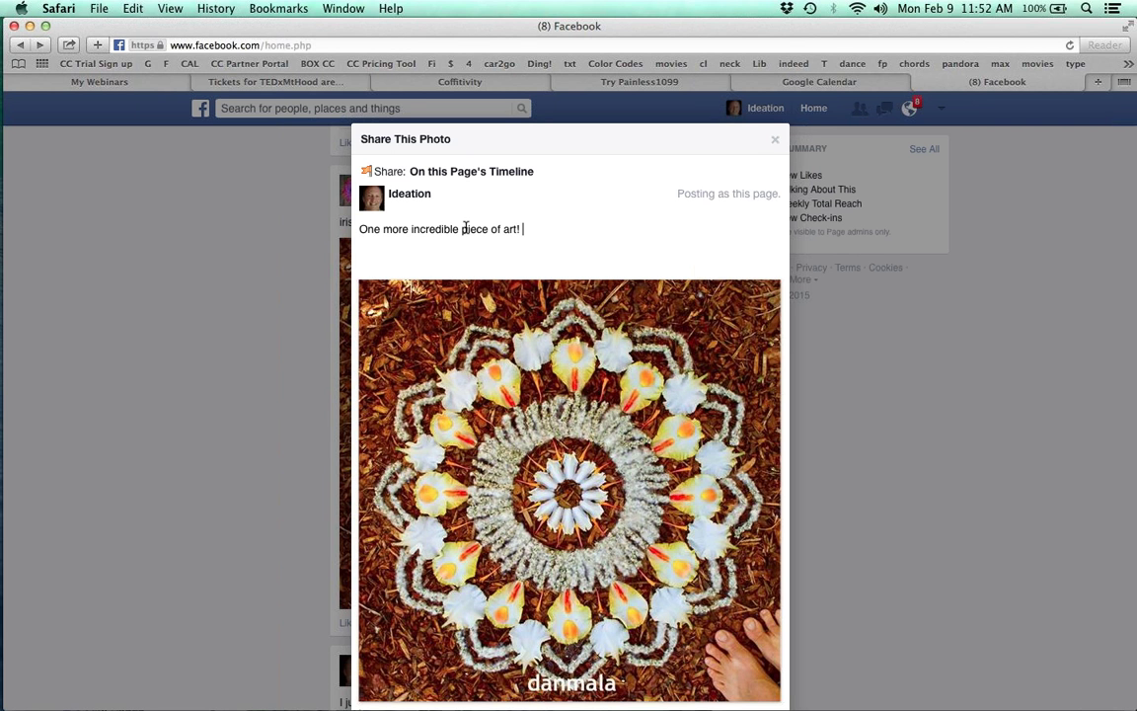
type("I love Danmala")
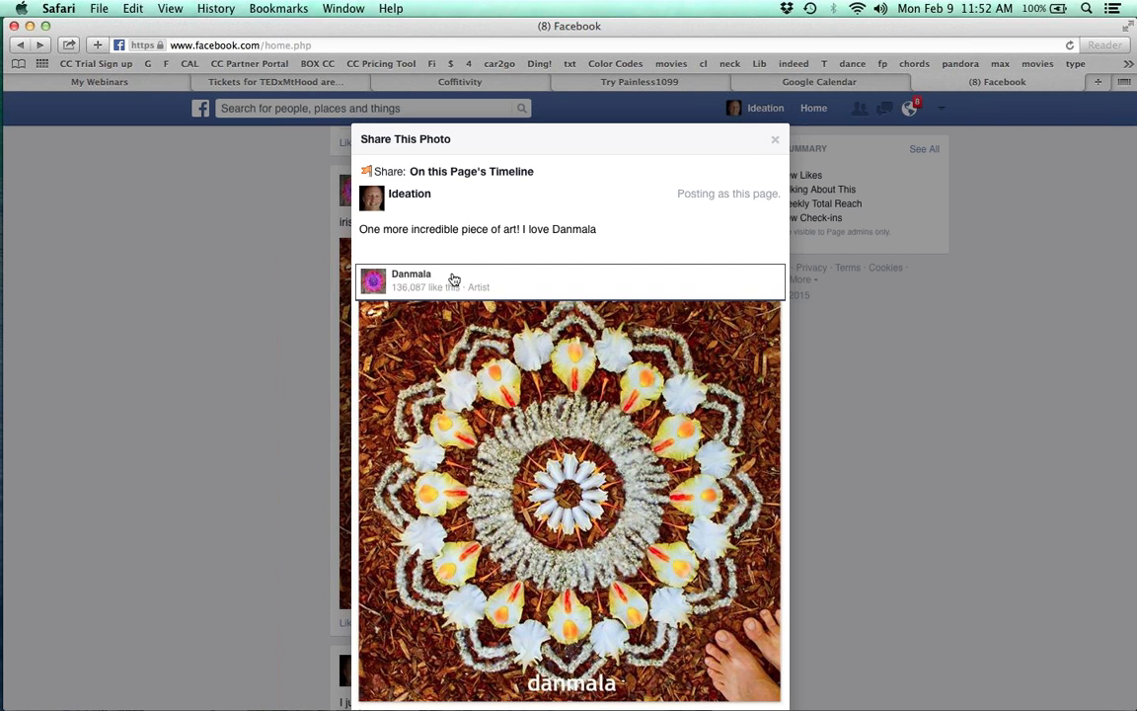
Tag the Danmala page, end with a period, and post to the Ideation timeline
left_click(453, 281)
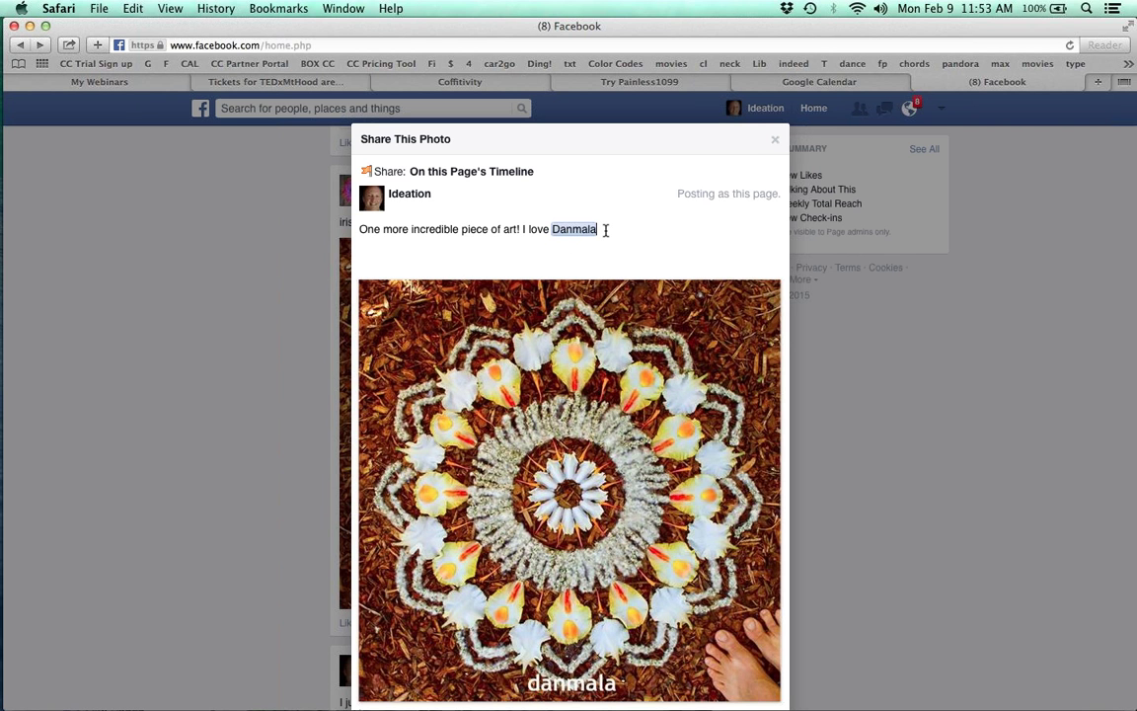
type(".")
scroll(607, 236, "down", 3)
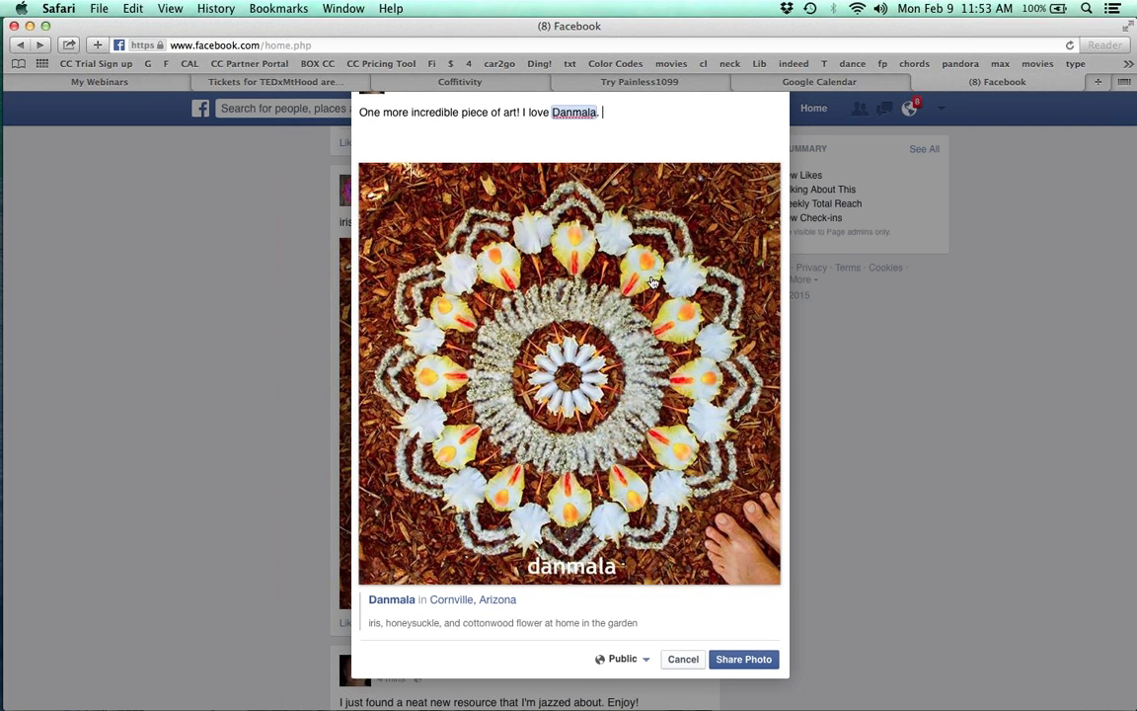
left_click(738, 660)
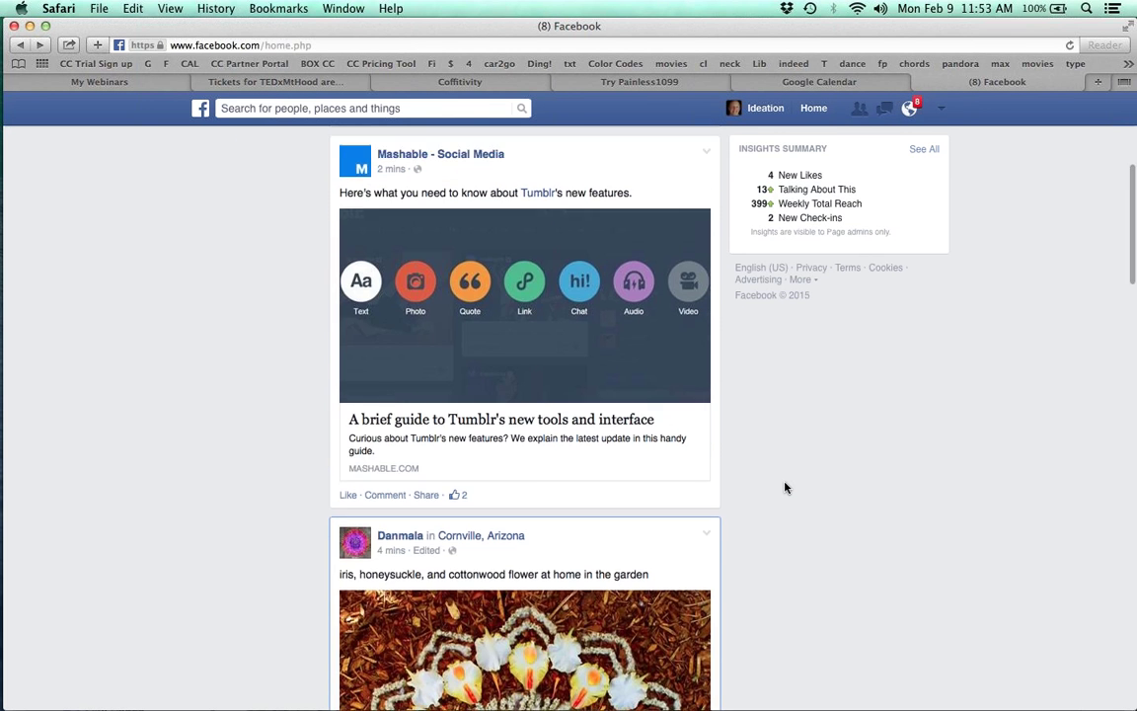
left_click(495, 178)
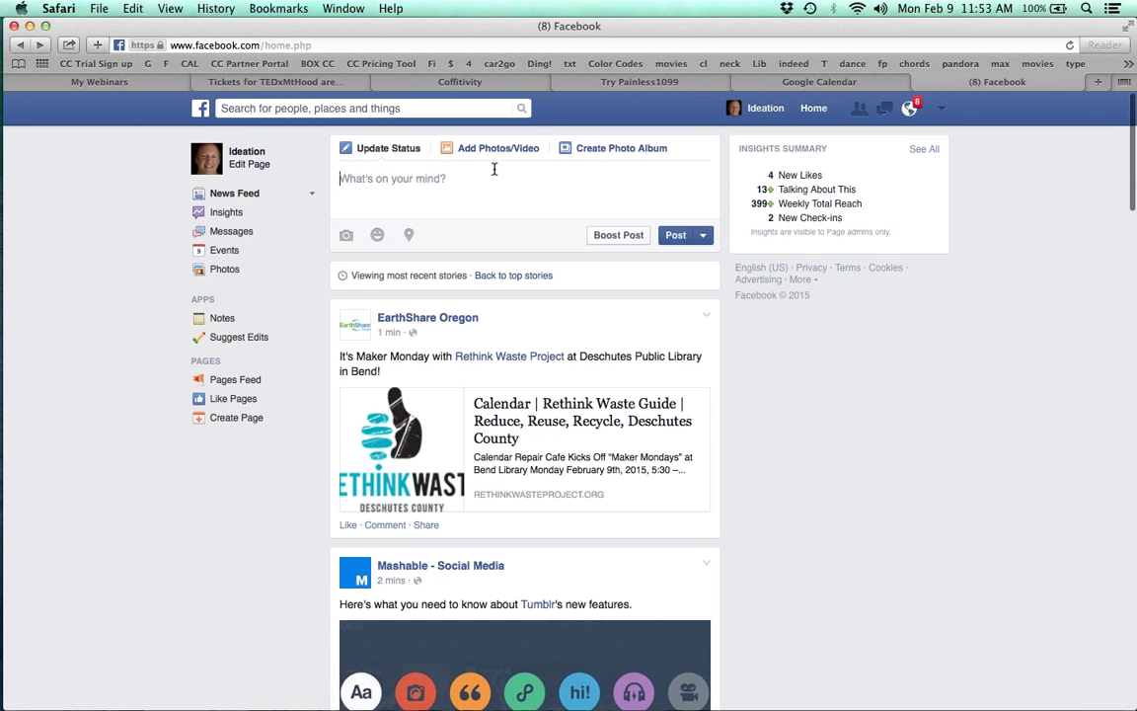
type("@")
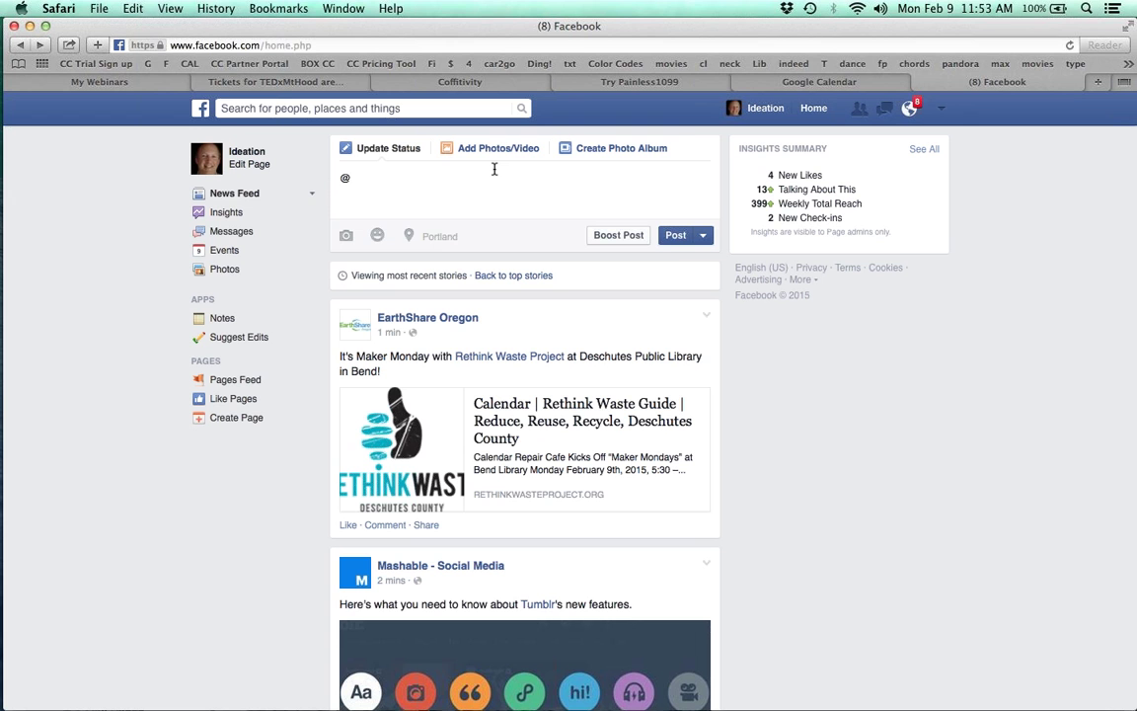
type("a")
key("BackSpace")
type("ideation")
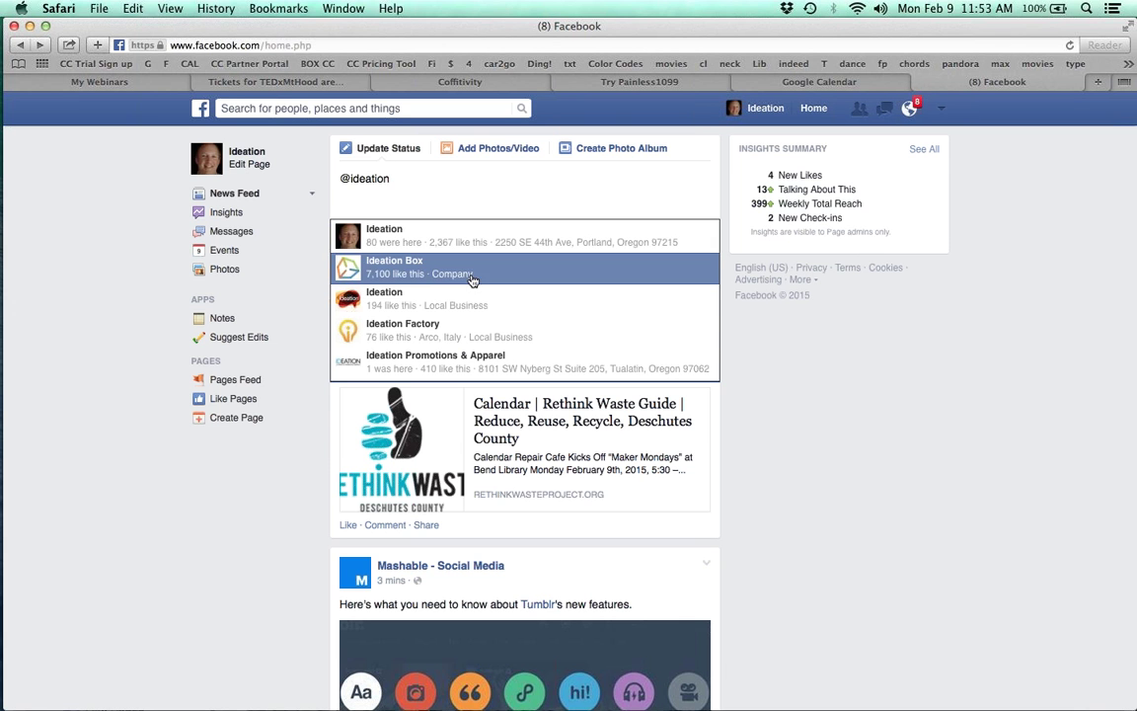
left_click(469, 325)
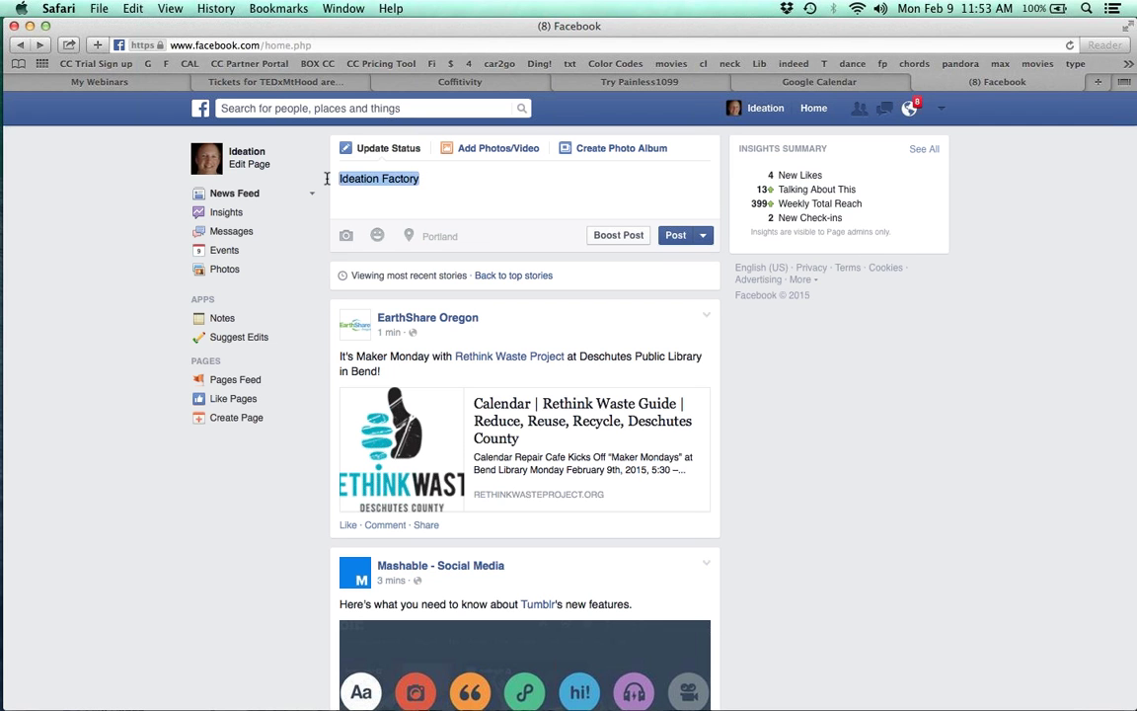
key("BackSpace")
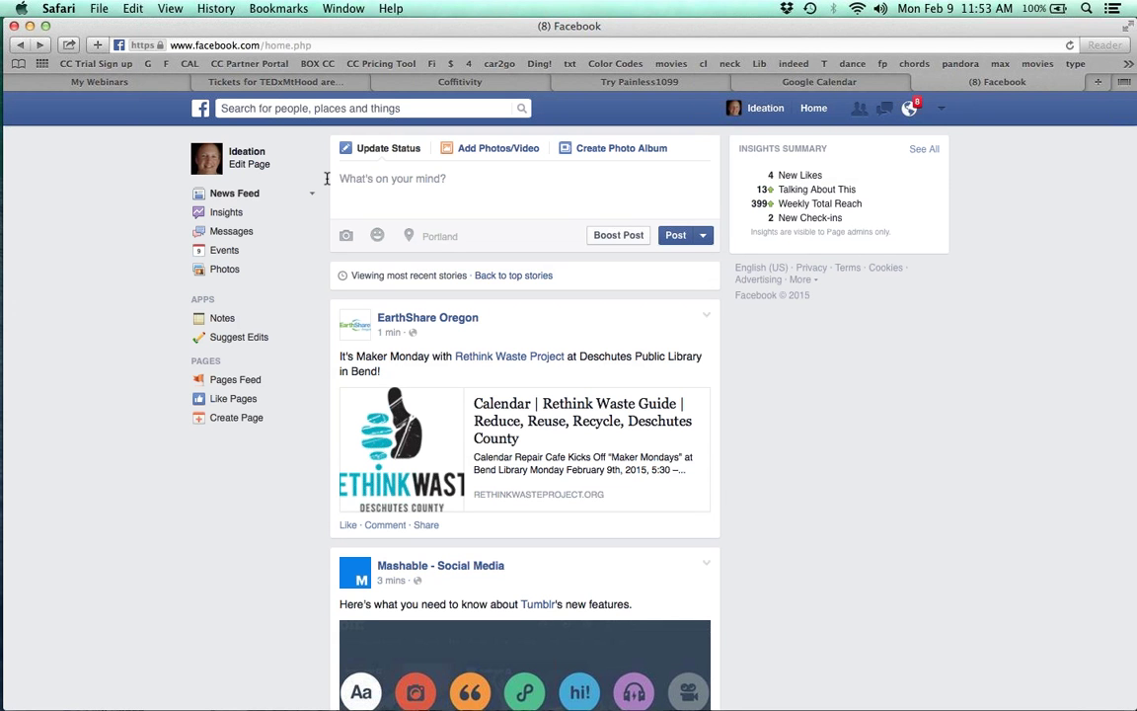
Scroll down the news feed and open a comment box on the Peddocks Island chapel video post
scroll(559, 405, "down", 5)
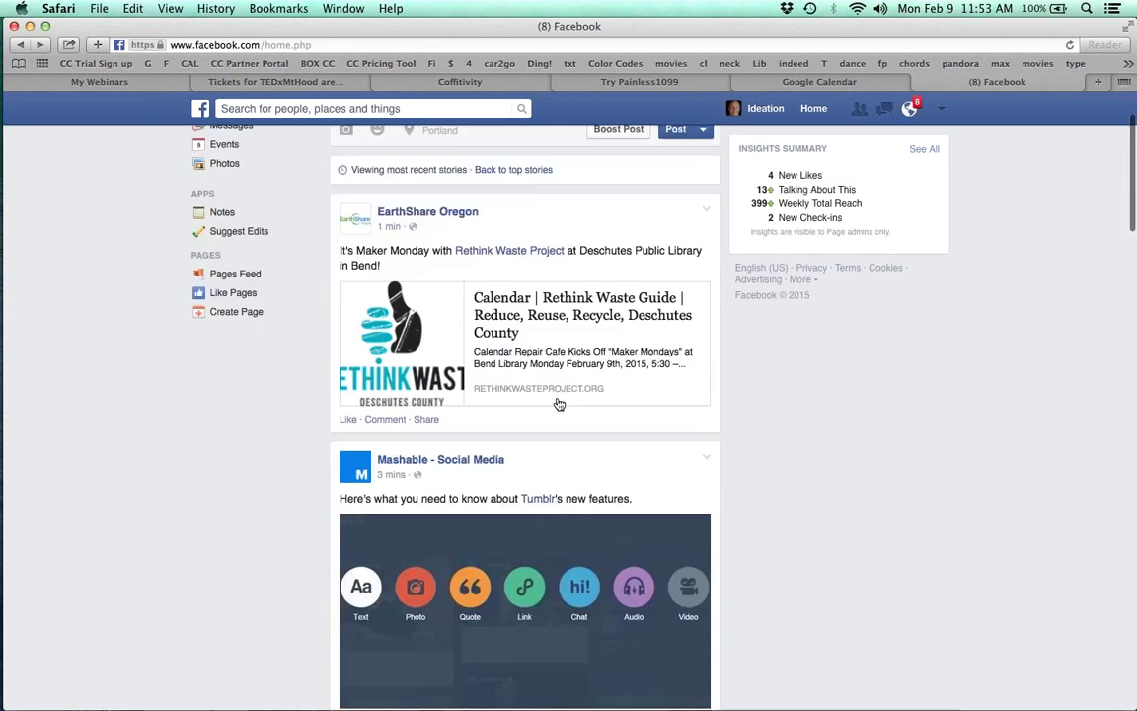
scroll(559, 405, "down", 3)
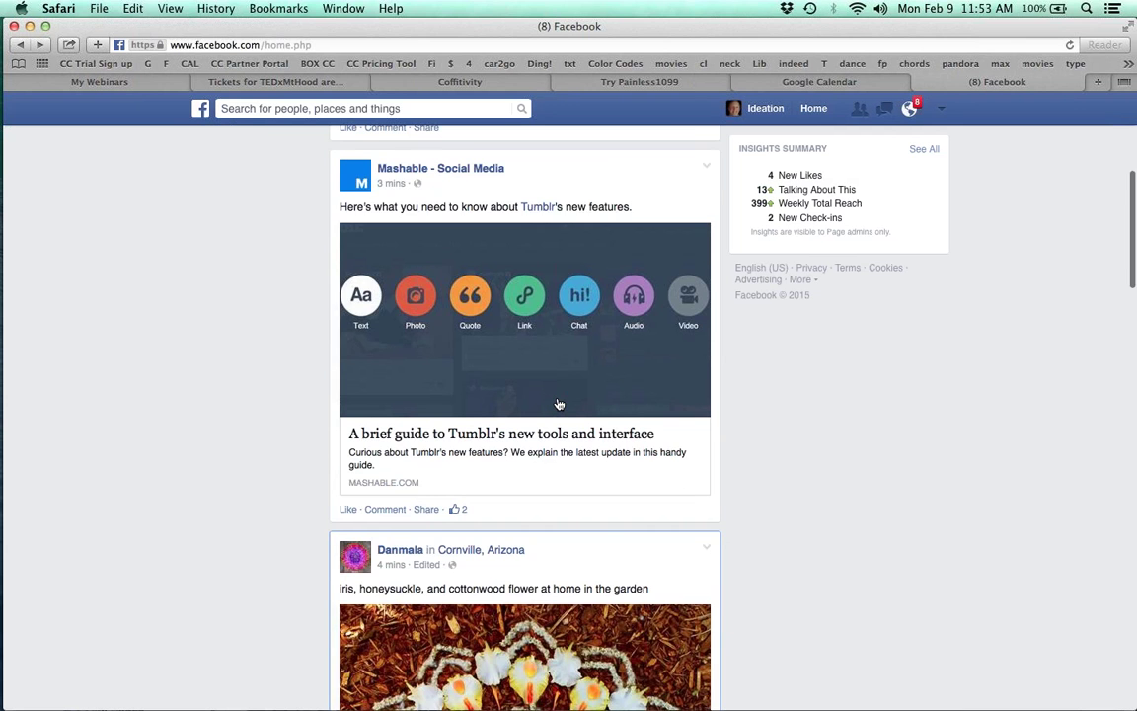
scroll(559, 405, "down", 2)
scroll(559, 404, "down", 6)
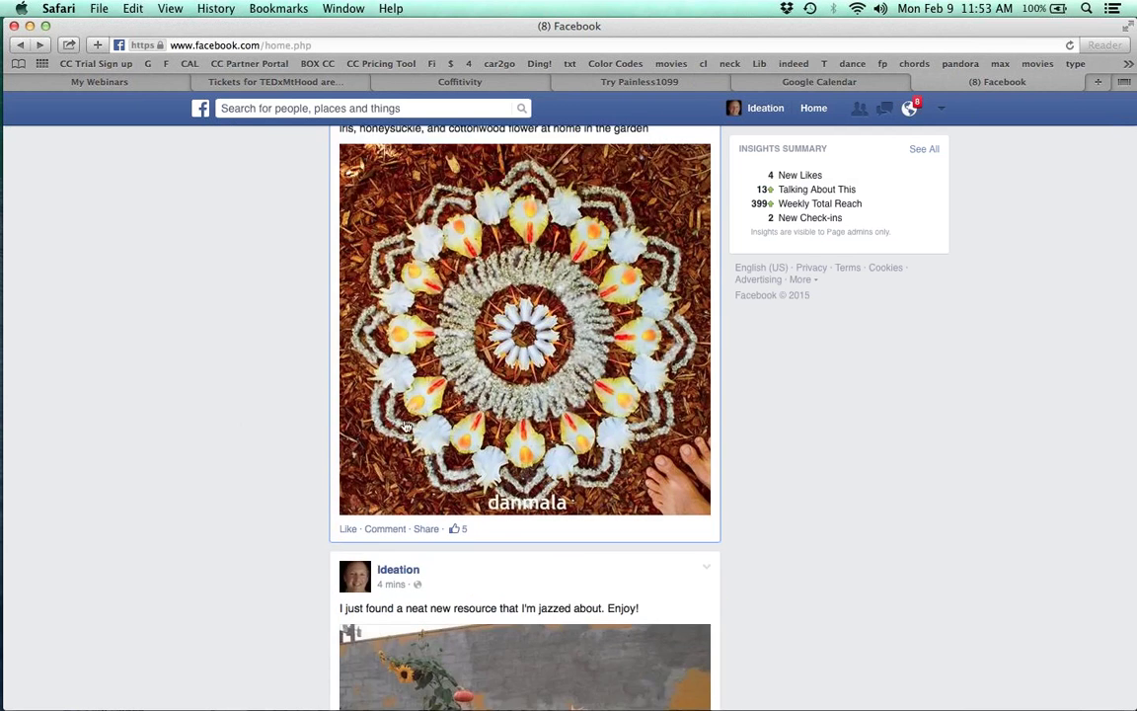
scroll(183, 338, "down", 6)
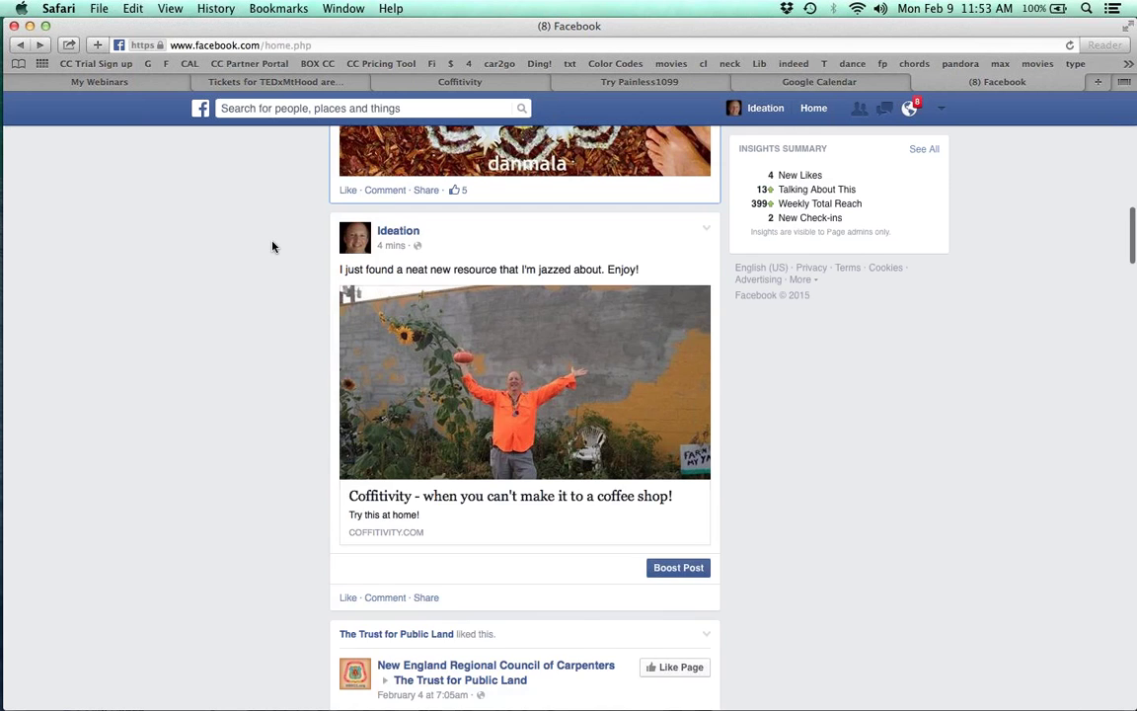
scroll(273, 247, "down", 6)
scroll(272, 247, "down", 2)
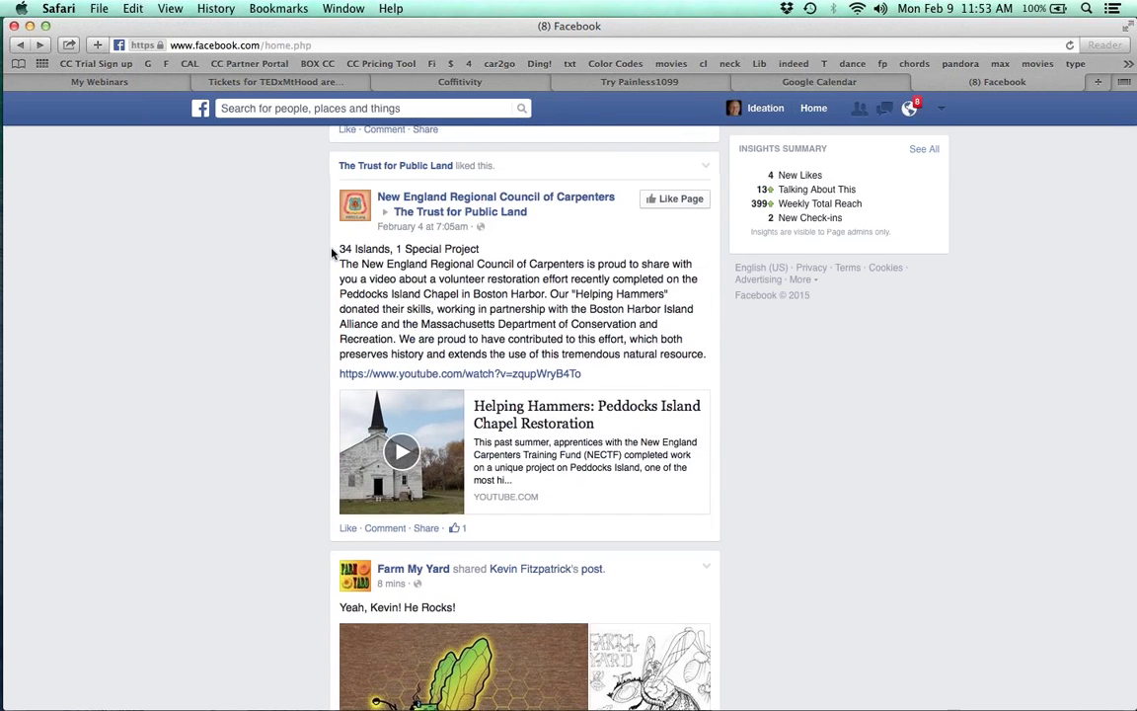
left_click(391, 529)
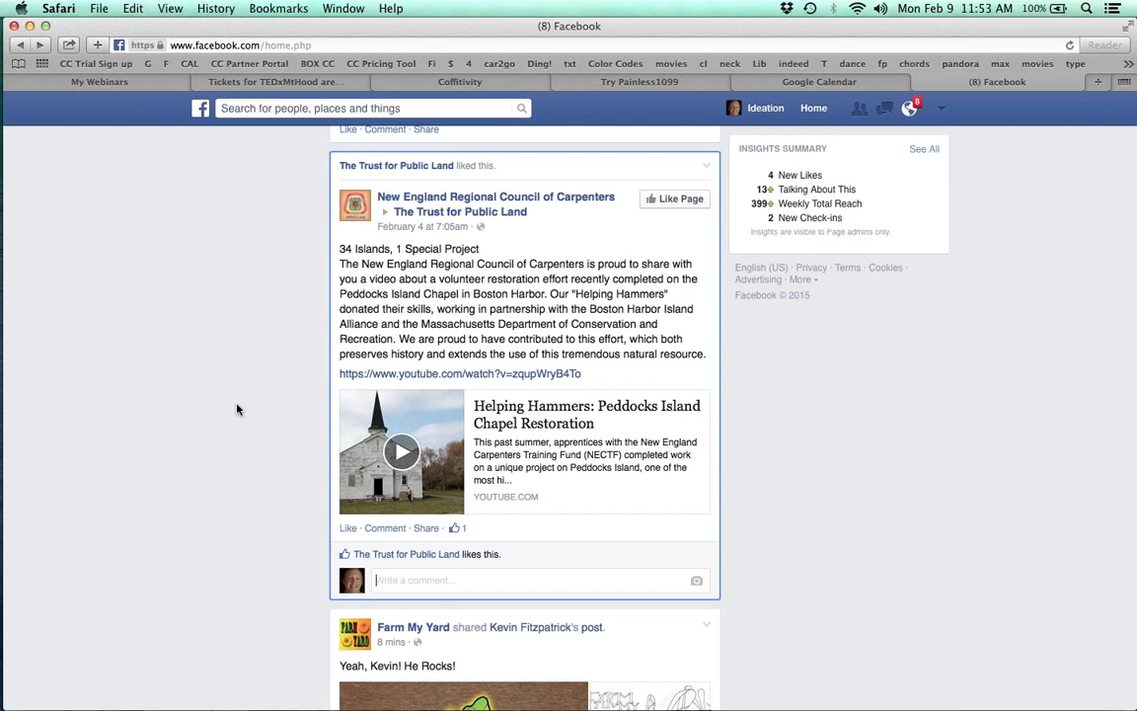
scroll(237, 409, "down", 5)
scroll(237, 408, "down", 2)
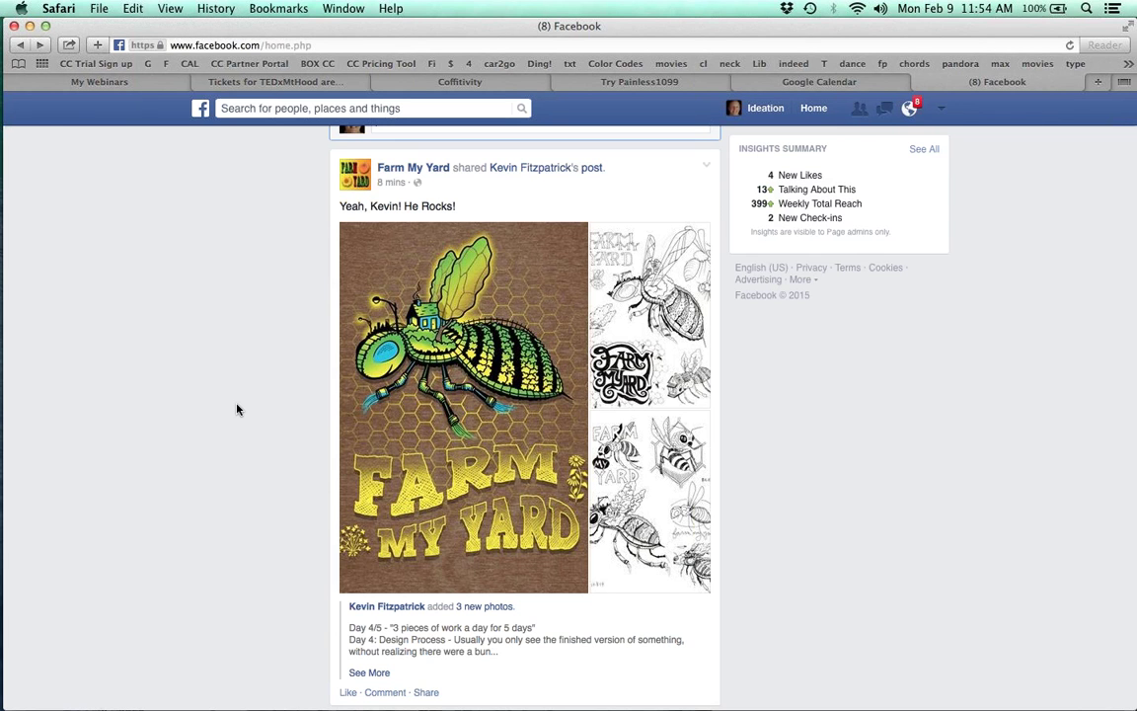
scroll(237, 408, "down", 3)
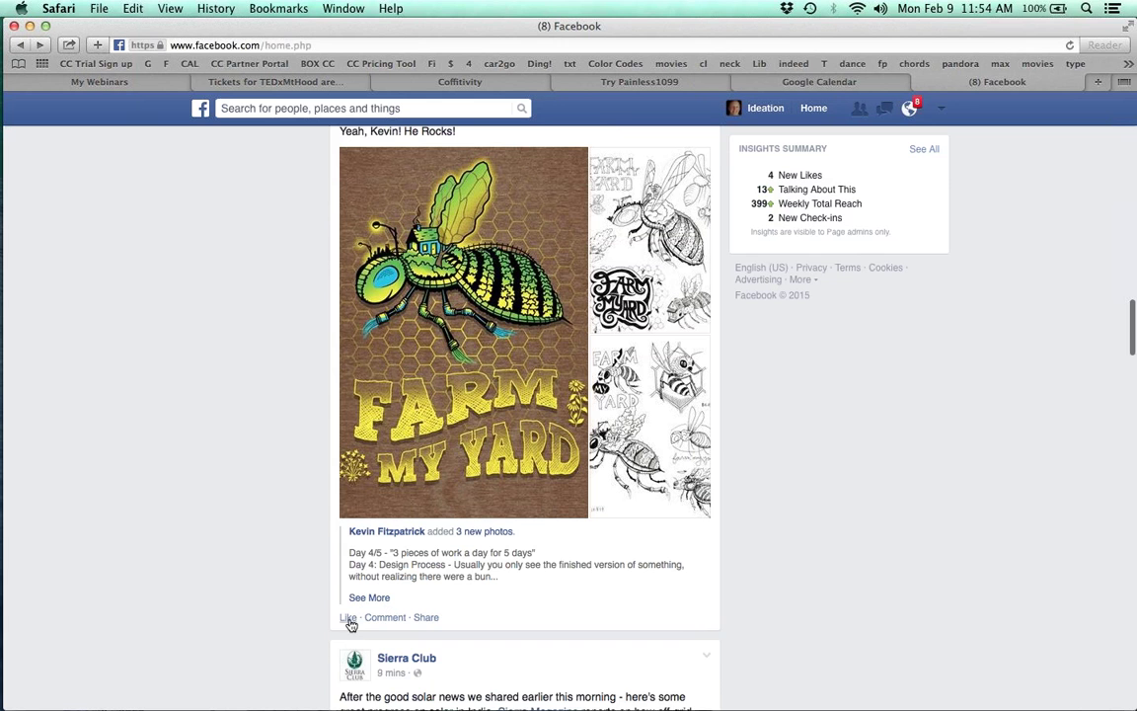
Like Farm My Yard's bee artwork post and share it as a status to Ideation's timeline
left_click(349, 618)
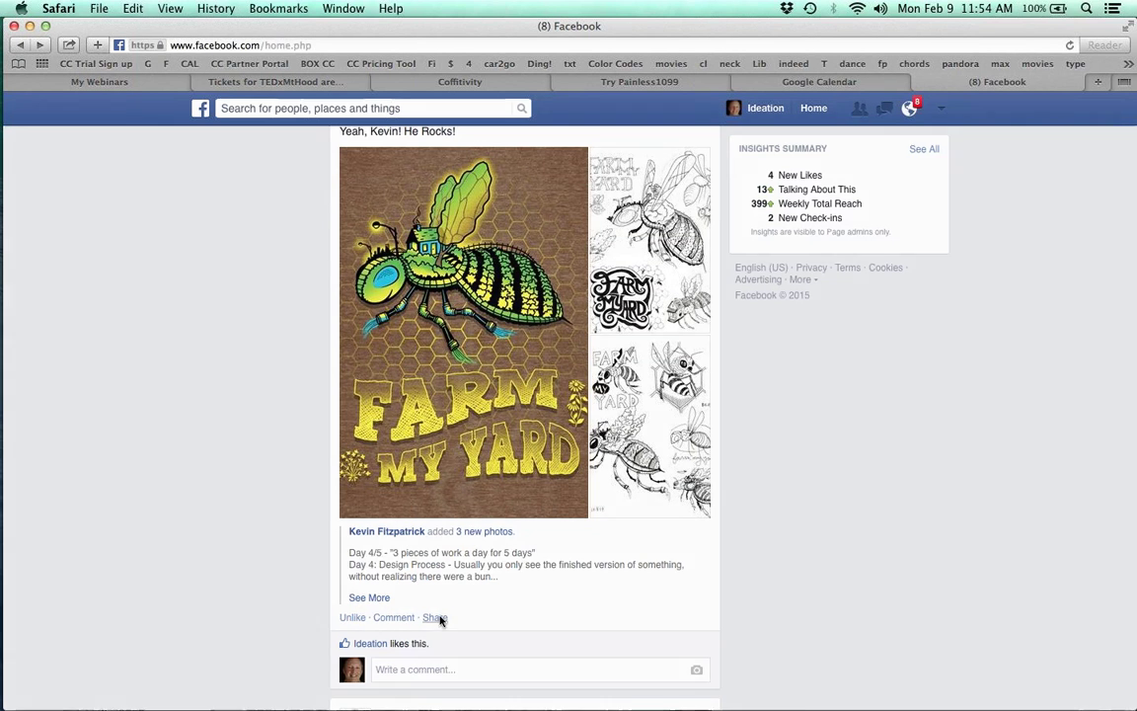
left_click(436, 618)
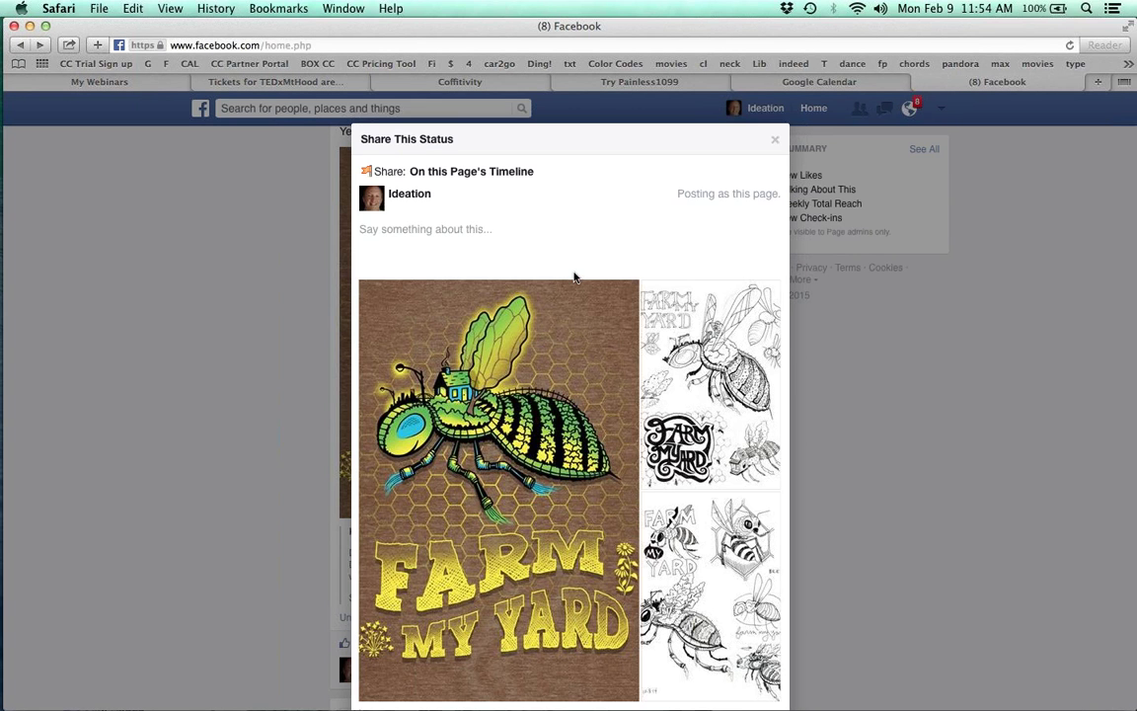
scroll(642, 444, "down", 4)
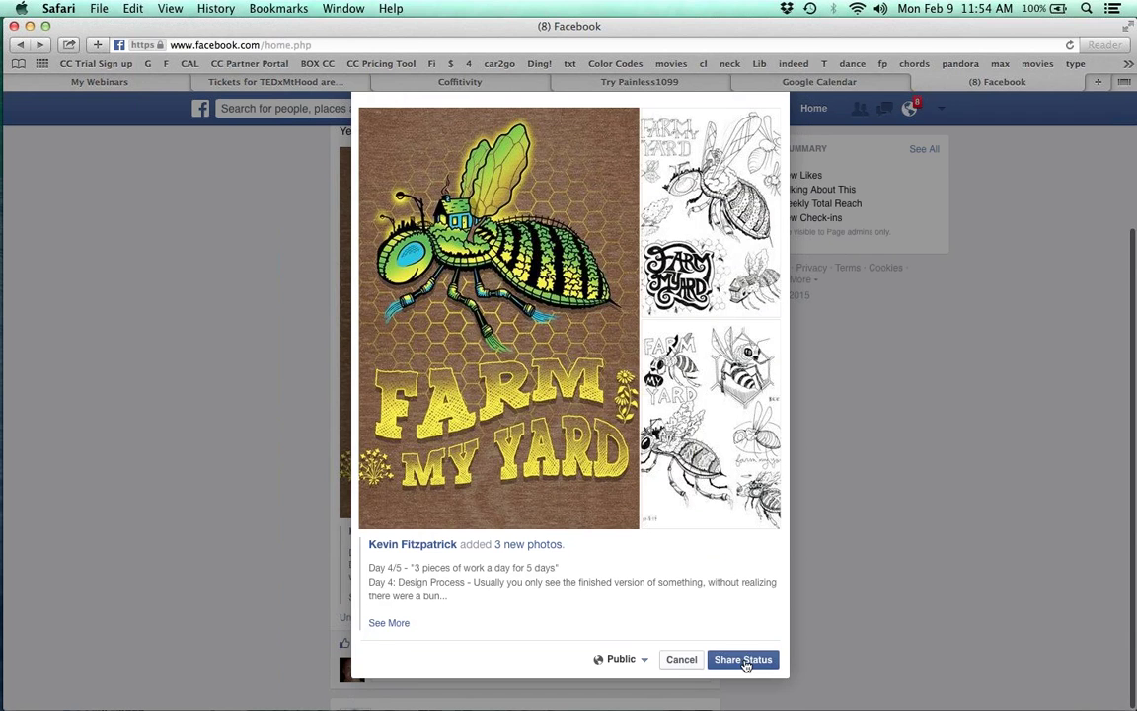
left_click(742, 660)
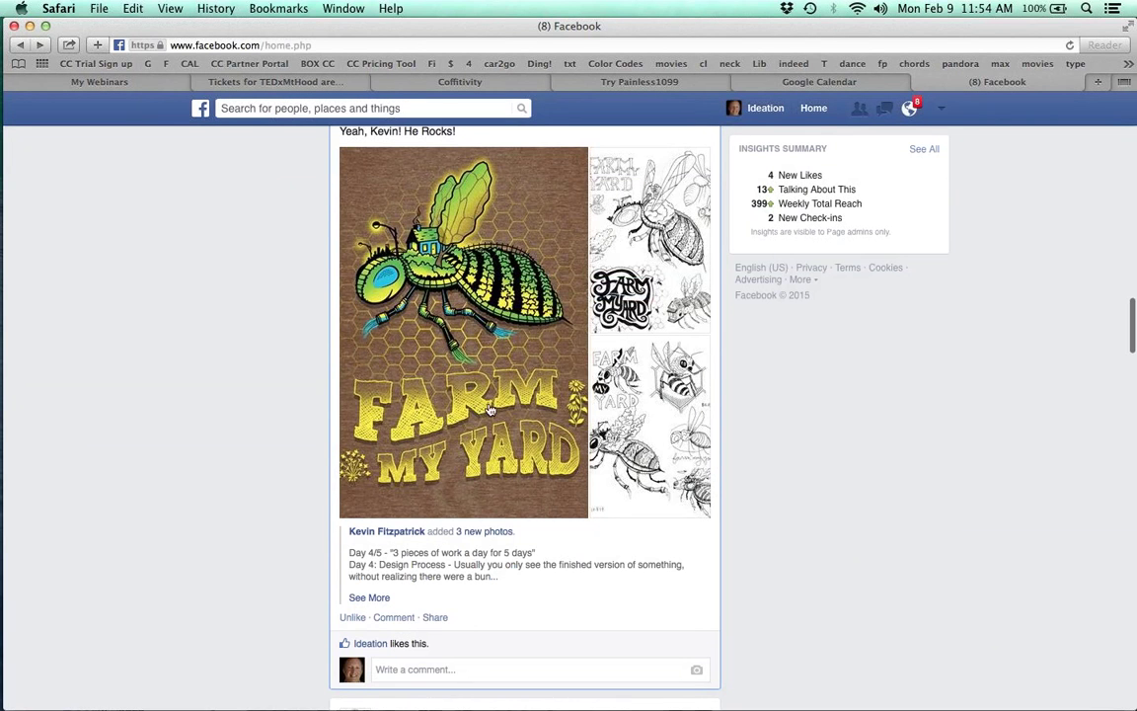
scroll(924, 467, "up", 10)
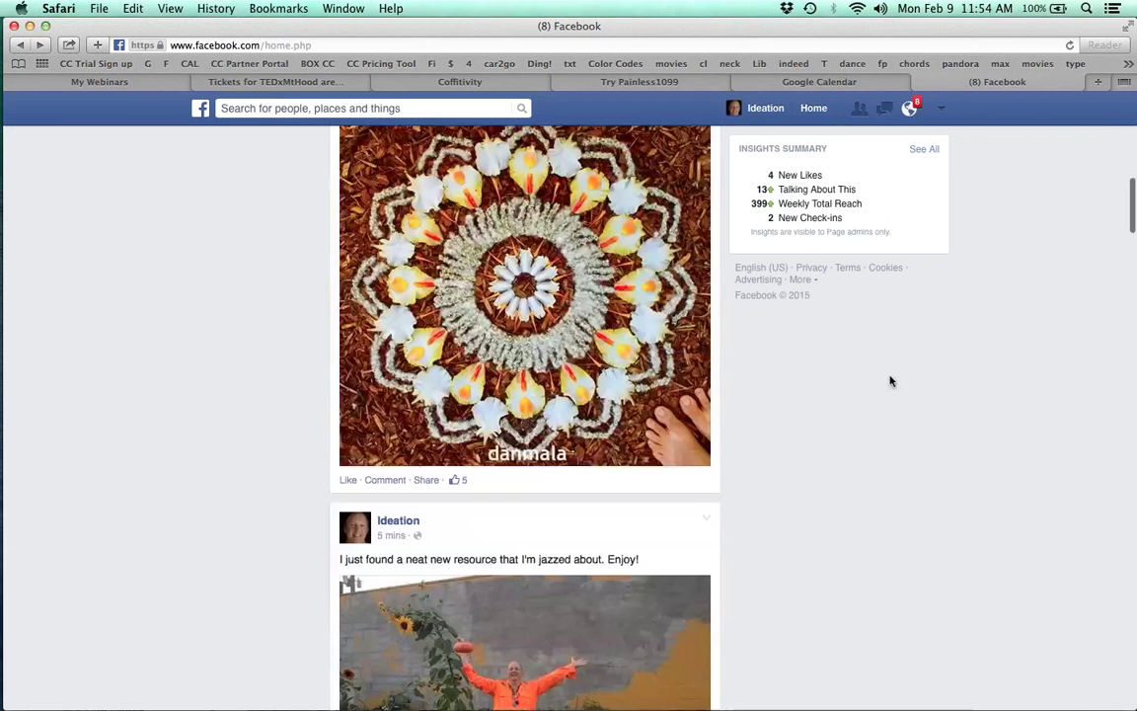
scroll(777, 477, "up", 10)
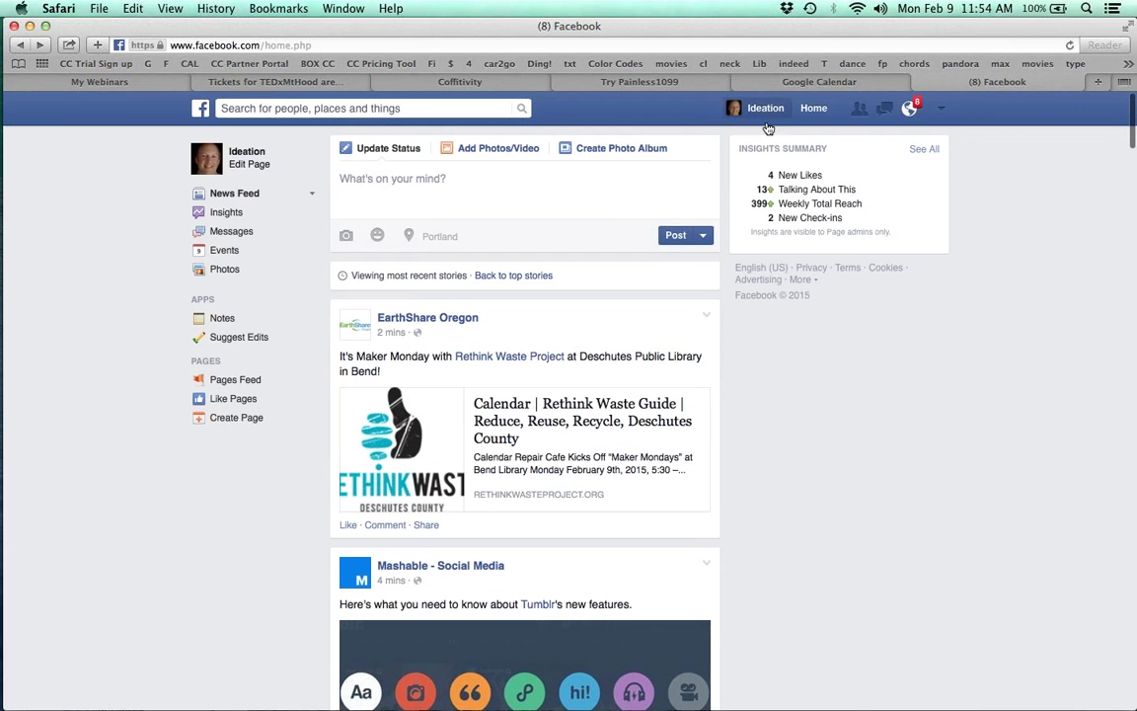
Go to the Ideation Page and expand the likes and comments on its first post
left_click(767, 124)
scroll(708, 353, "down", 2)
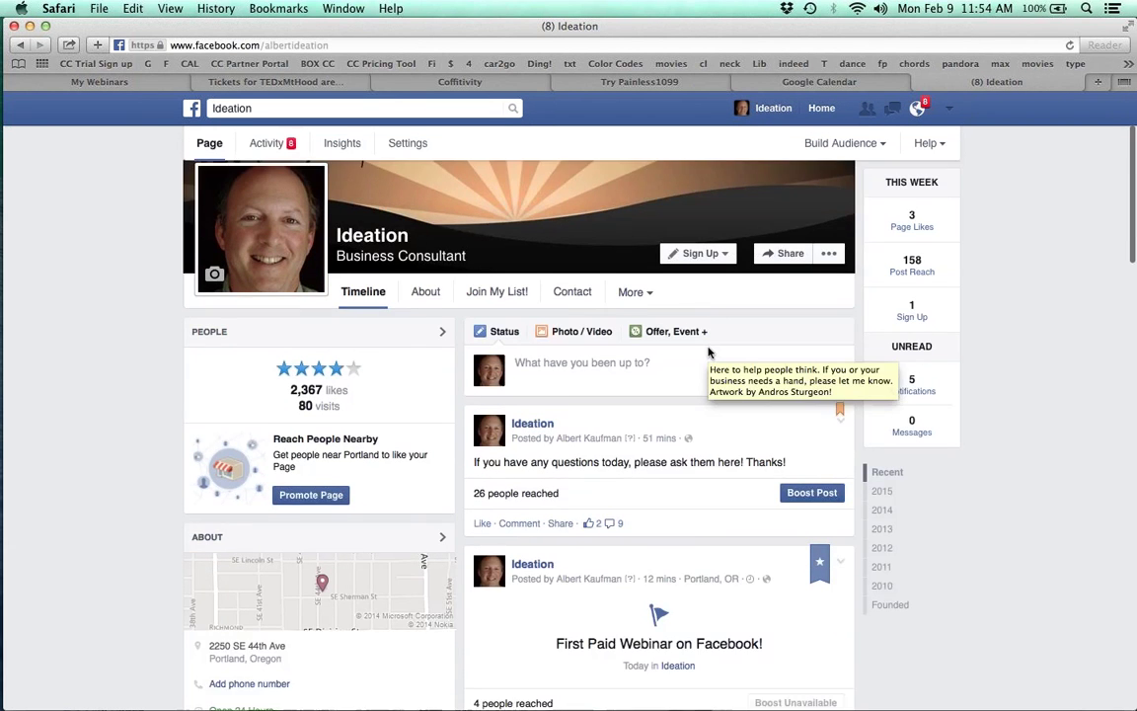
scroll(708, 353, "down", 2)
left_click(610, 462)
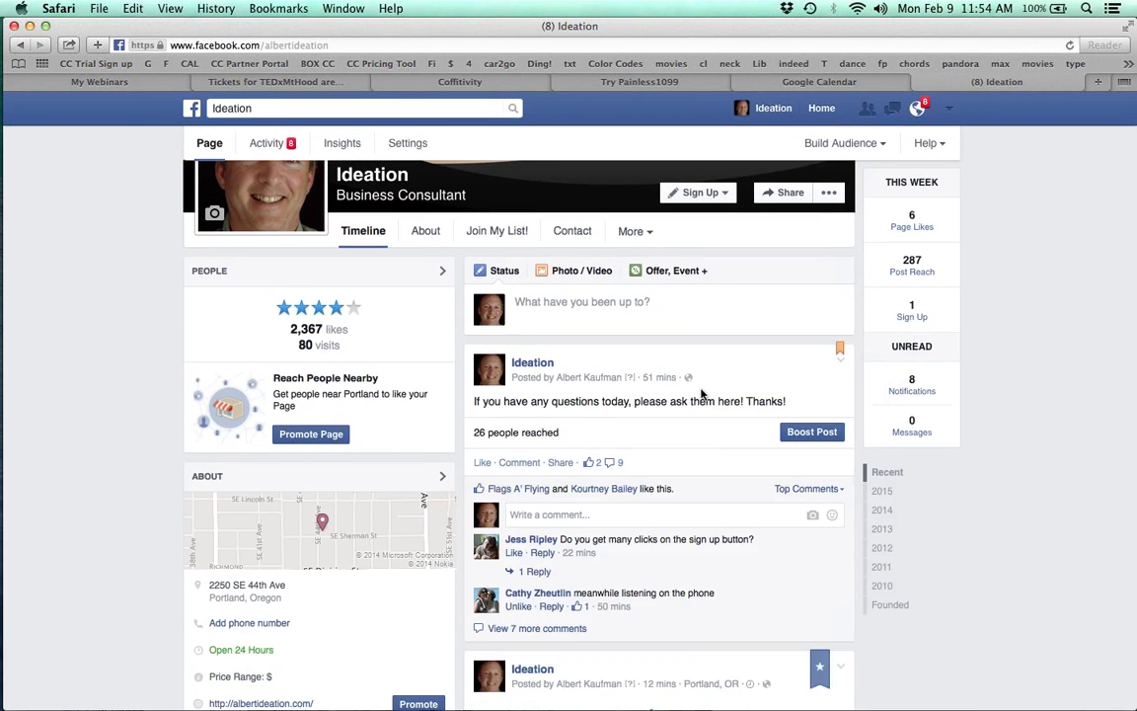
Read down the expanded comment thread and open the Ideation Page in a new tab
scroll(711, 375, "down", 2)
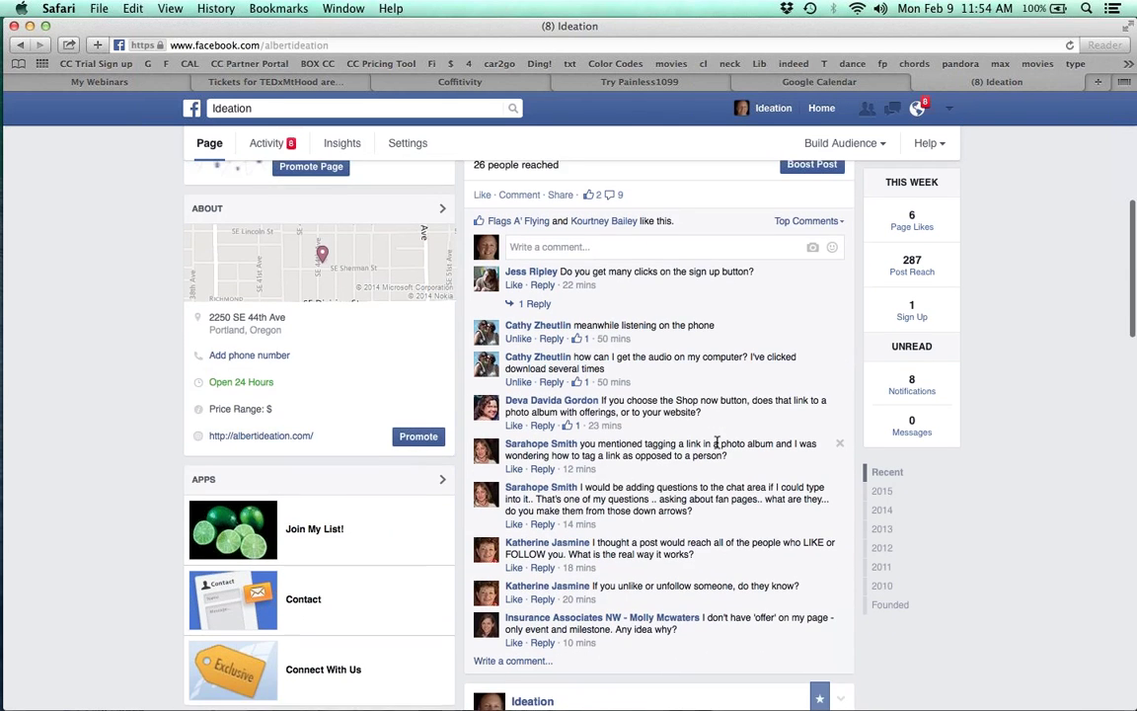
scroll(717, 445, "down", 1)
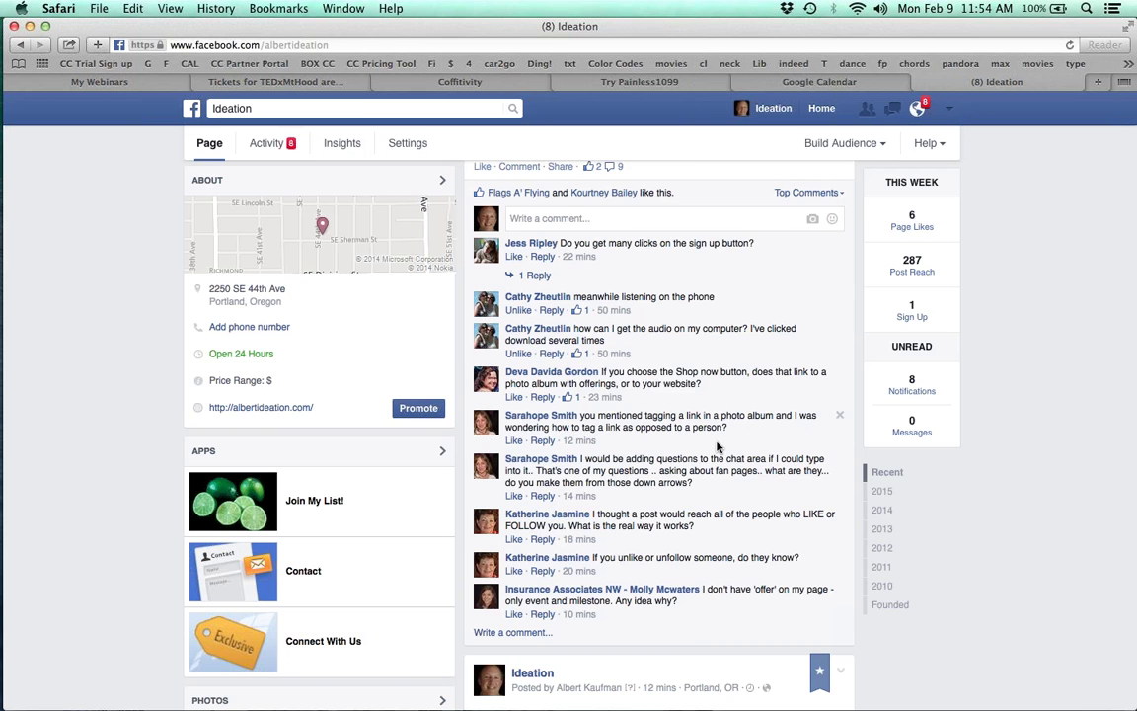
scroll(718, 447, "down", 2)
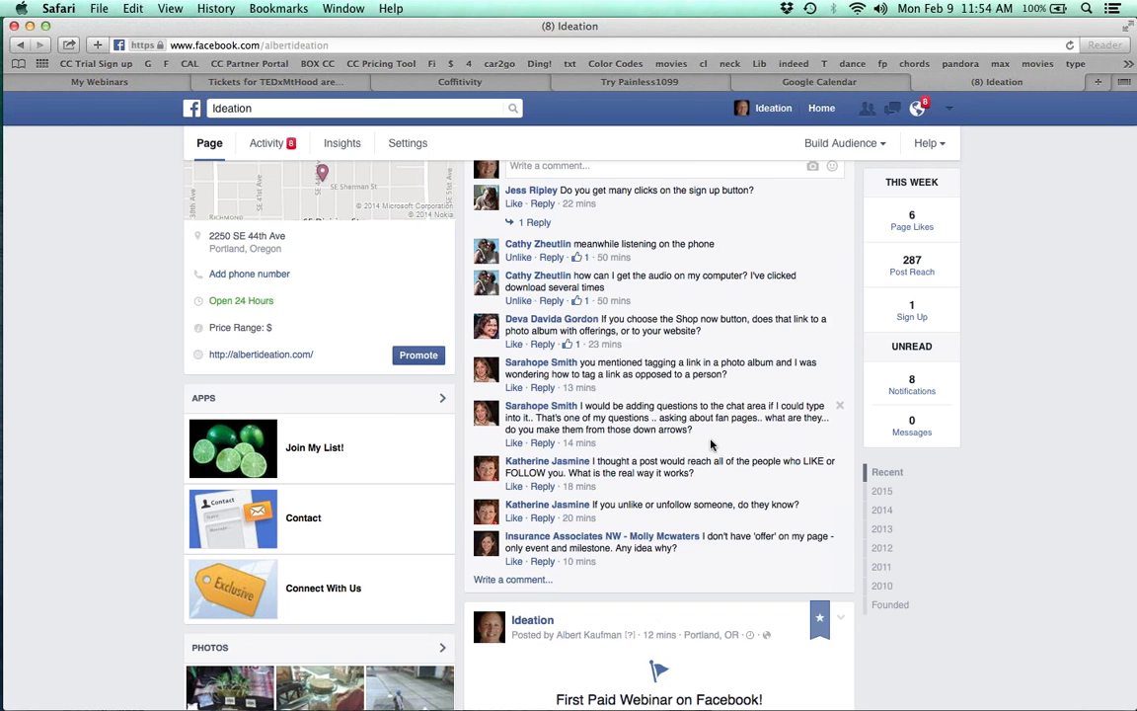
left_click(776, 109, "super")
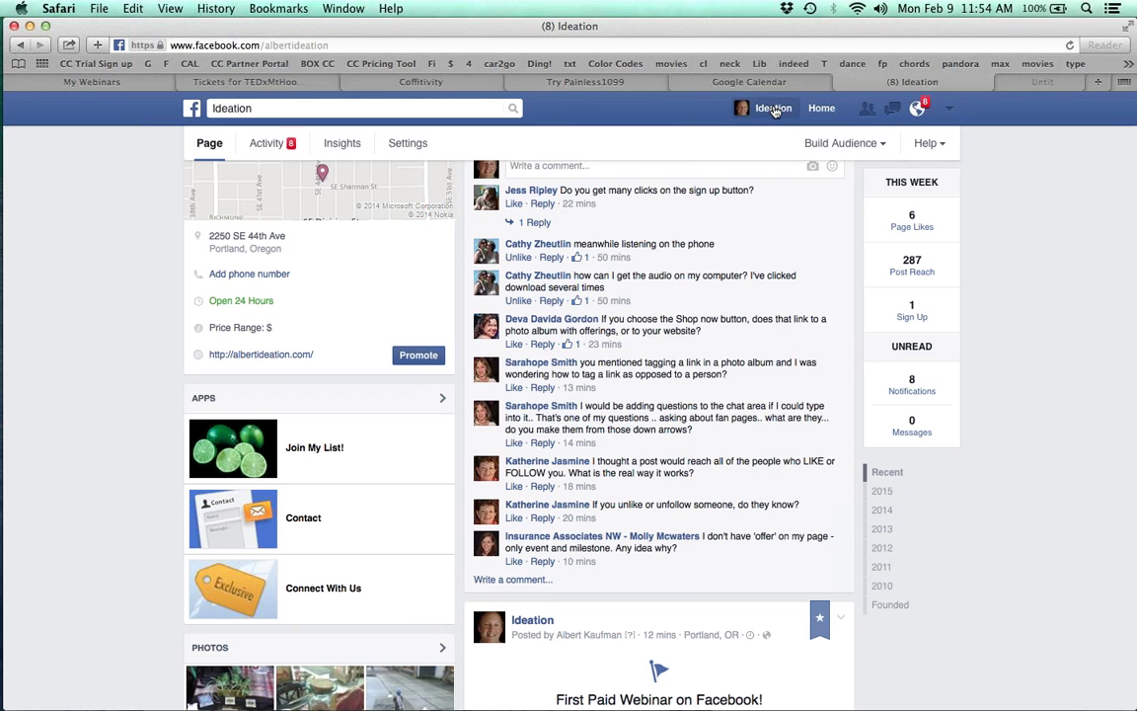
In the new Ideation tab, go to More > Photos and open the Life on Division Street photo
left_click(991, 87)
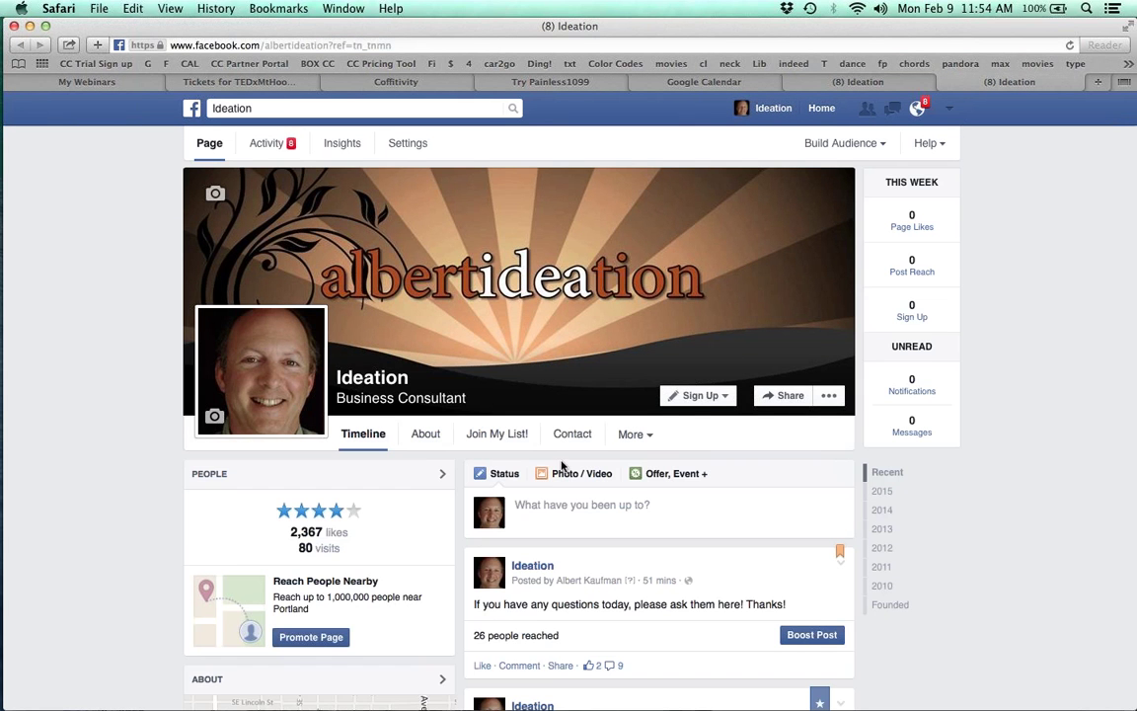
left_click(633, 435)
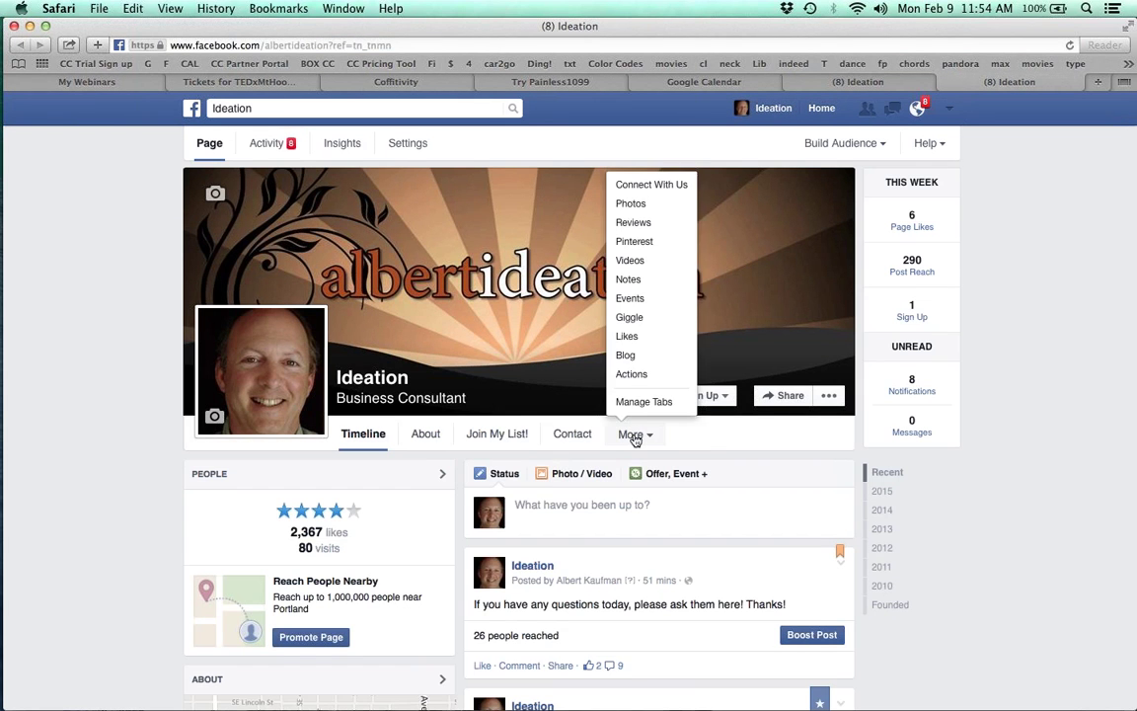
left_click(631, 203)
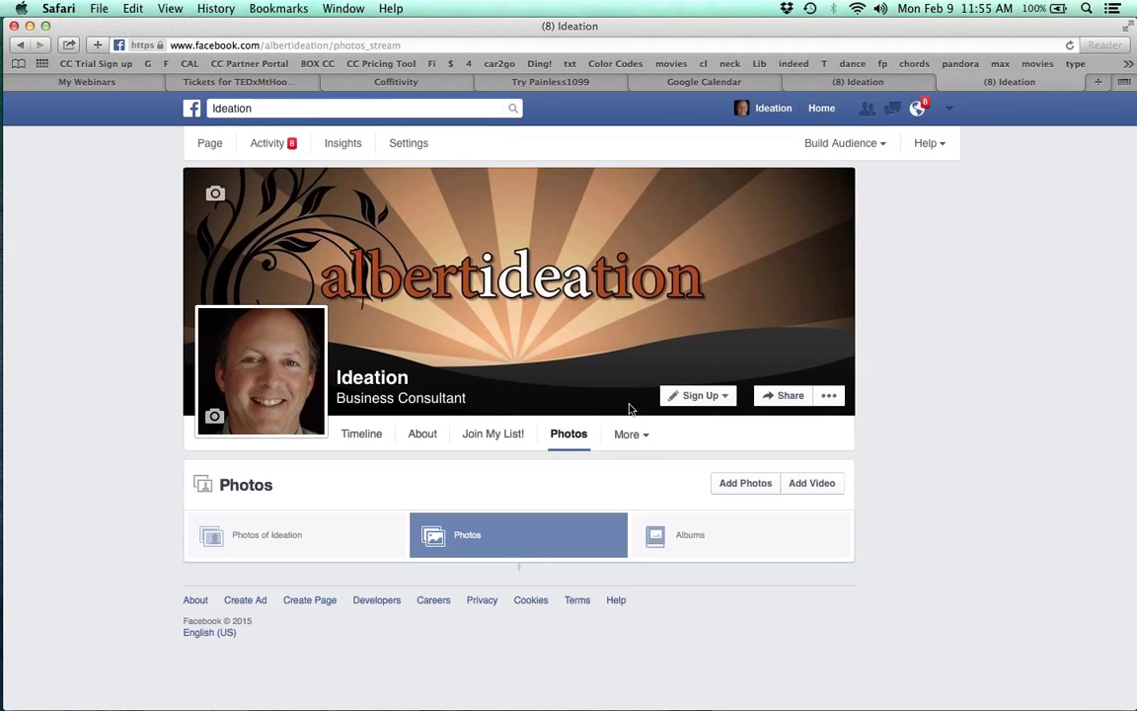
scroll(629, 409, "down", 5)
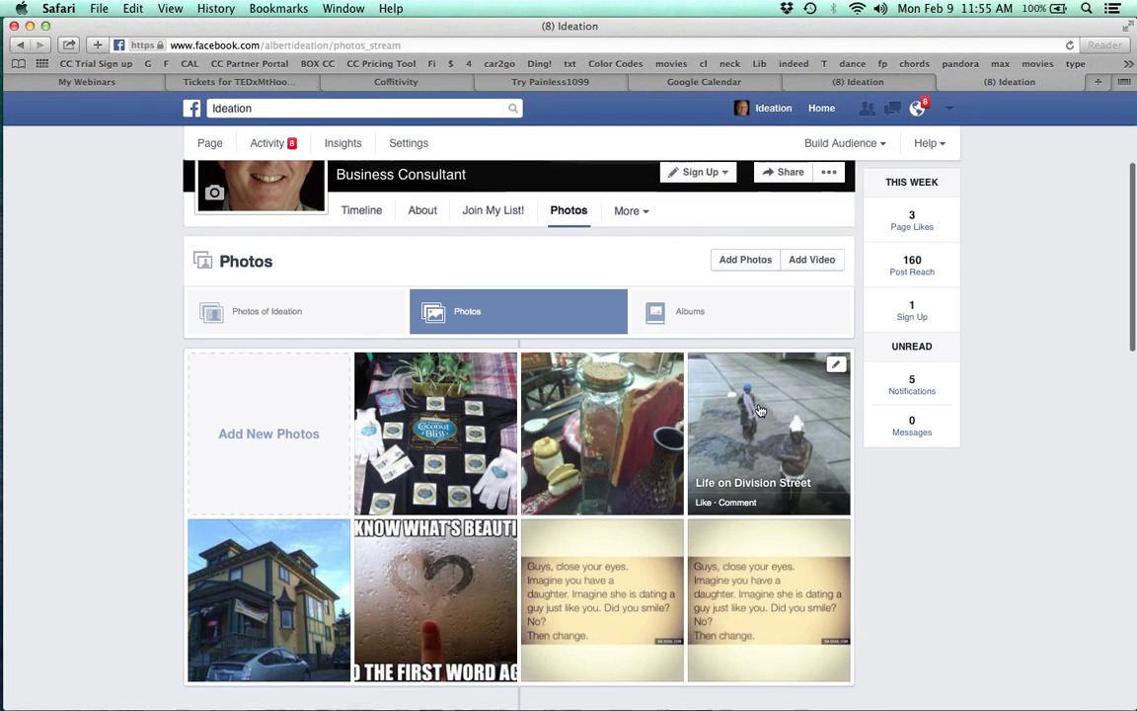
left_click(760, 410)
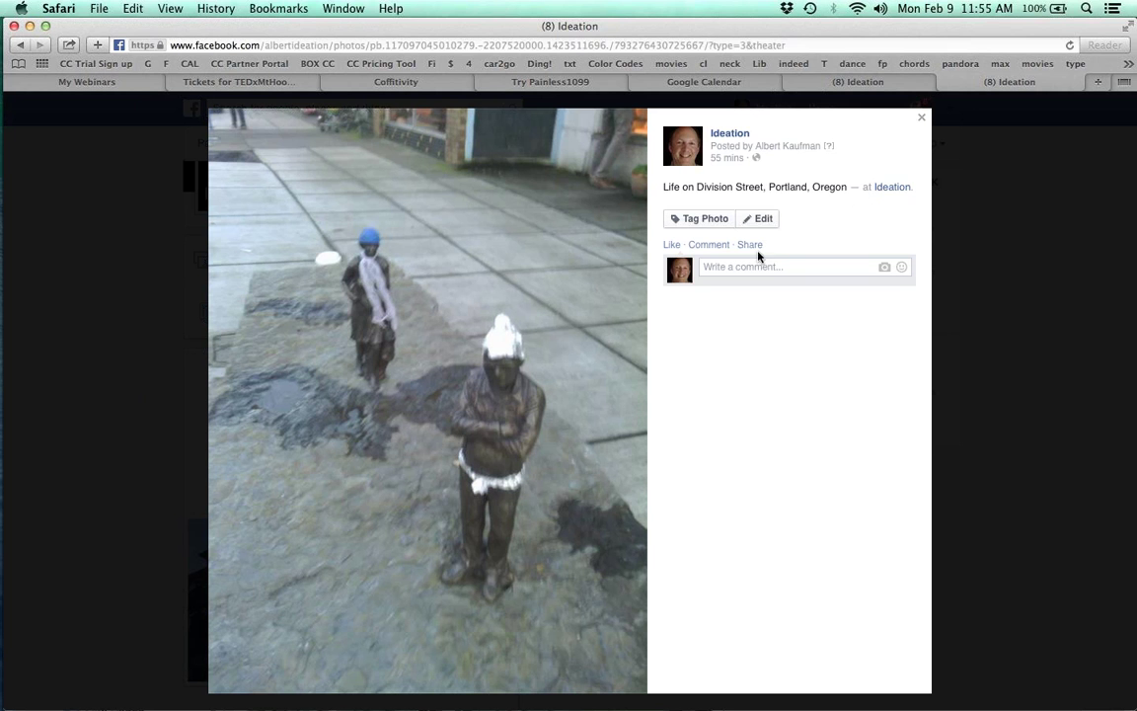
Tag the spot above the white-hatted statue, searching 'village building convergence' and accepting the top suggestion
left_click(704, 221)
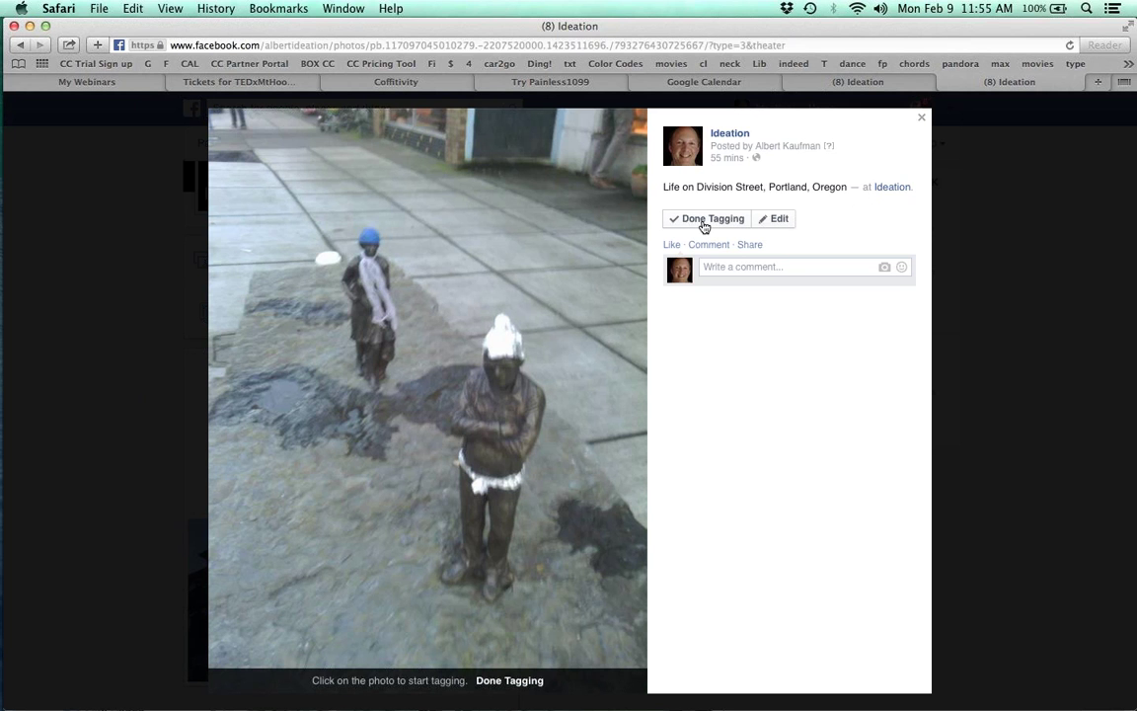
left_click(466, 315)
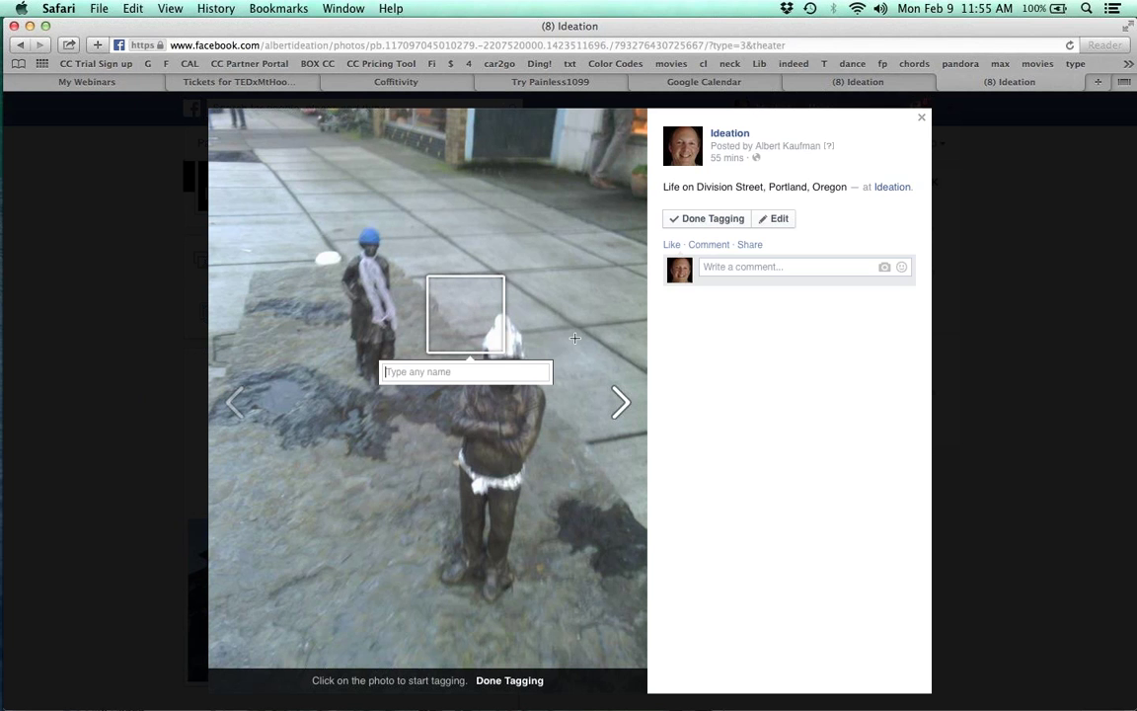
type("portland")
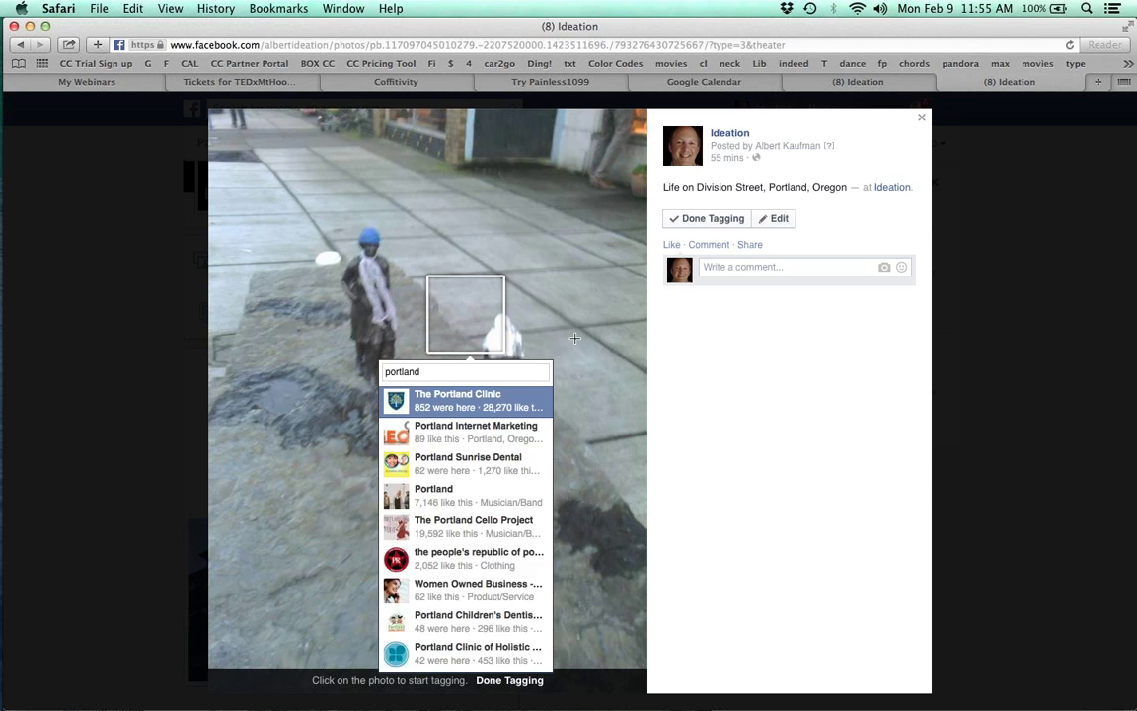
key("BackSpace")
key("BackSpace")
key("BackSpace")
key("BackSpace")
key("BackSpace")
key("BackSpace")
key("BackSpace")
key("BackSpace")
type("villa")
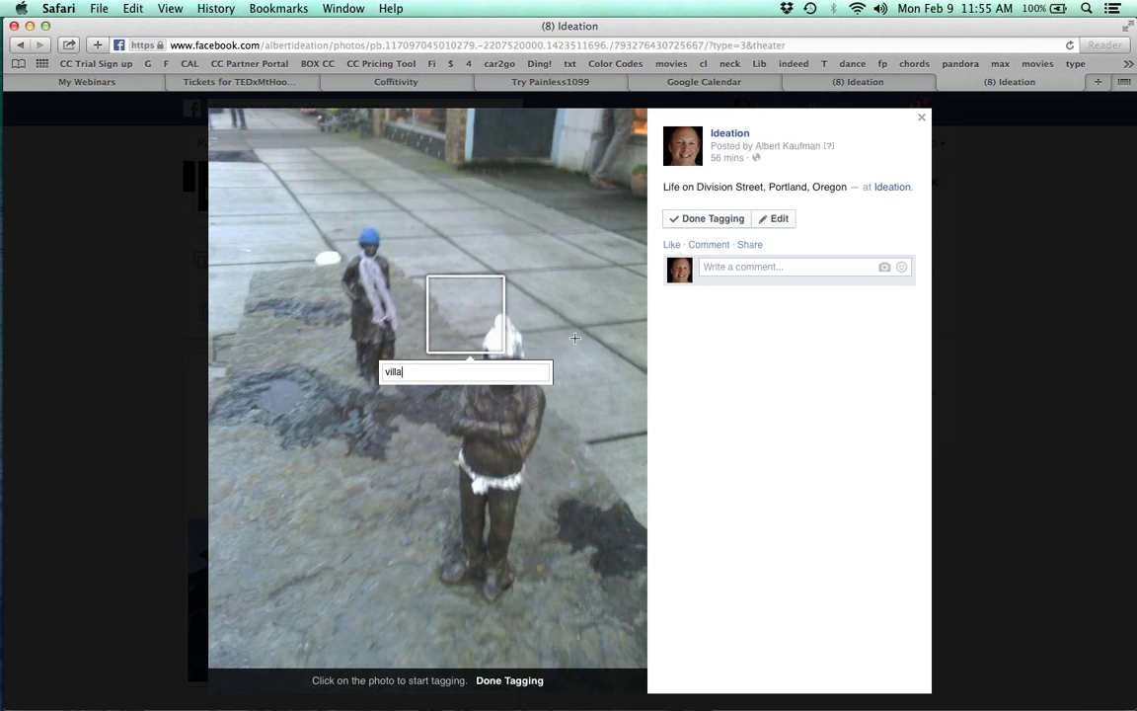
type("ge building convergence")
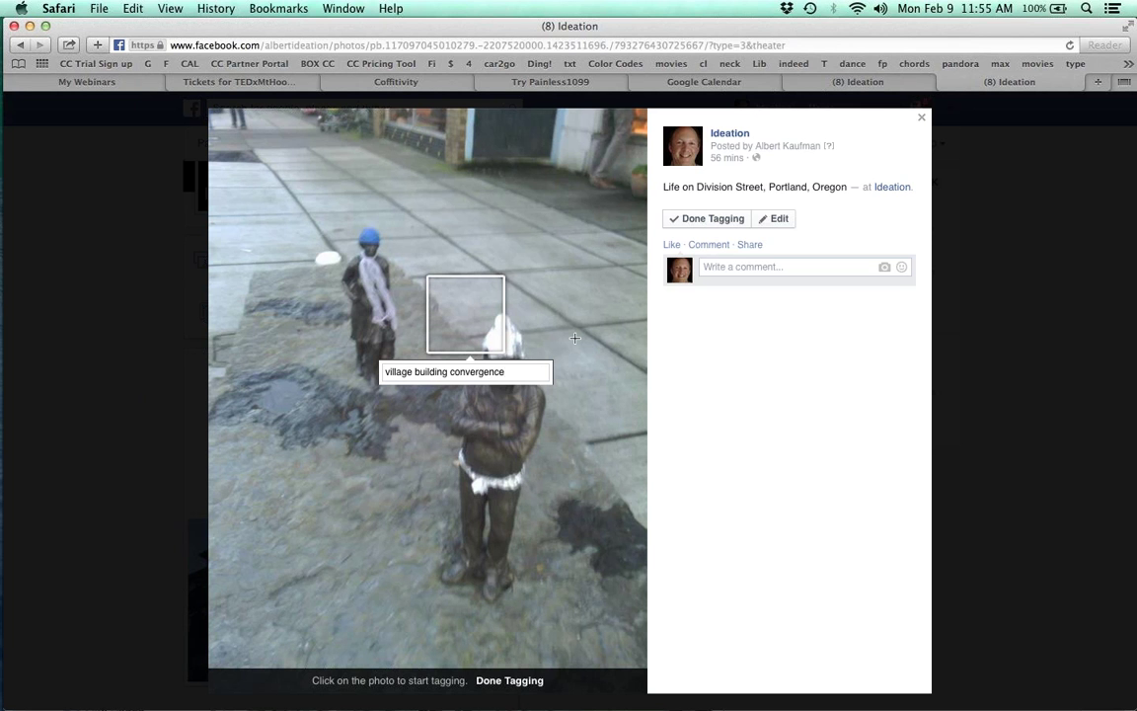
key("BackSpace")
key("BackSpace")
key("BackSpace")
key("BackSpace")
key("BackSpace")
key("BackSpace")
key("BackSpace")
key("BackSpace")
key("BackSpace")
key("BackSpace")
key("BackSpace")
key("BackSpace")
key("BackSpace")
key("BackSpace")
key("BackSpace")
key("BackSpace")
key("BackSpace")
key("BackSpace")
key("BackSpace")
key("BackSpace")
key("BackSpace")
key("BackSpace")
key("BackSpace")
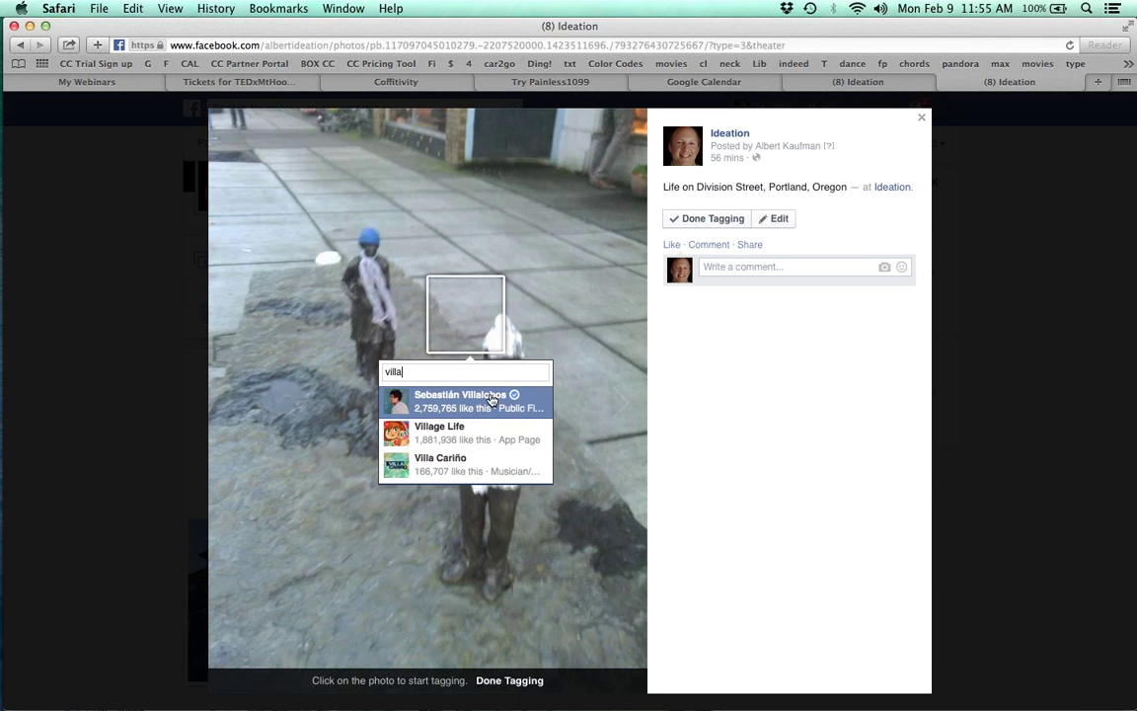
key("Return")
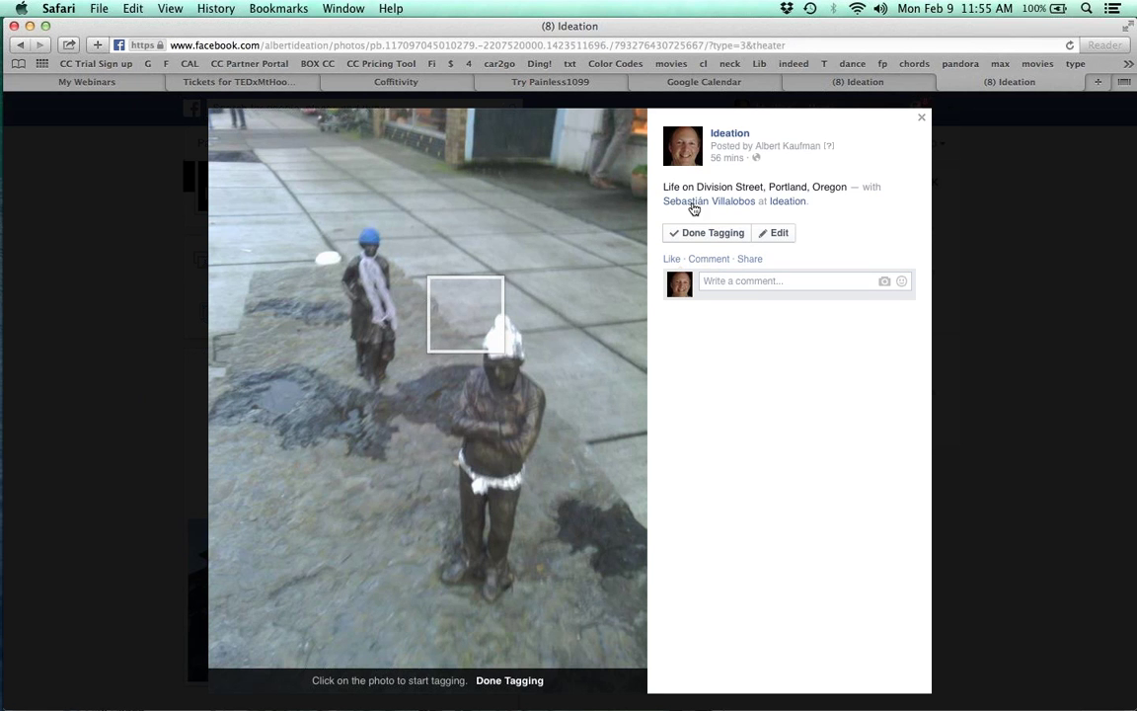
left_click(721, 281)
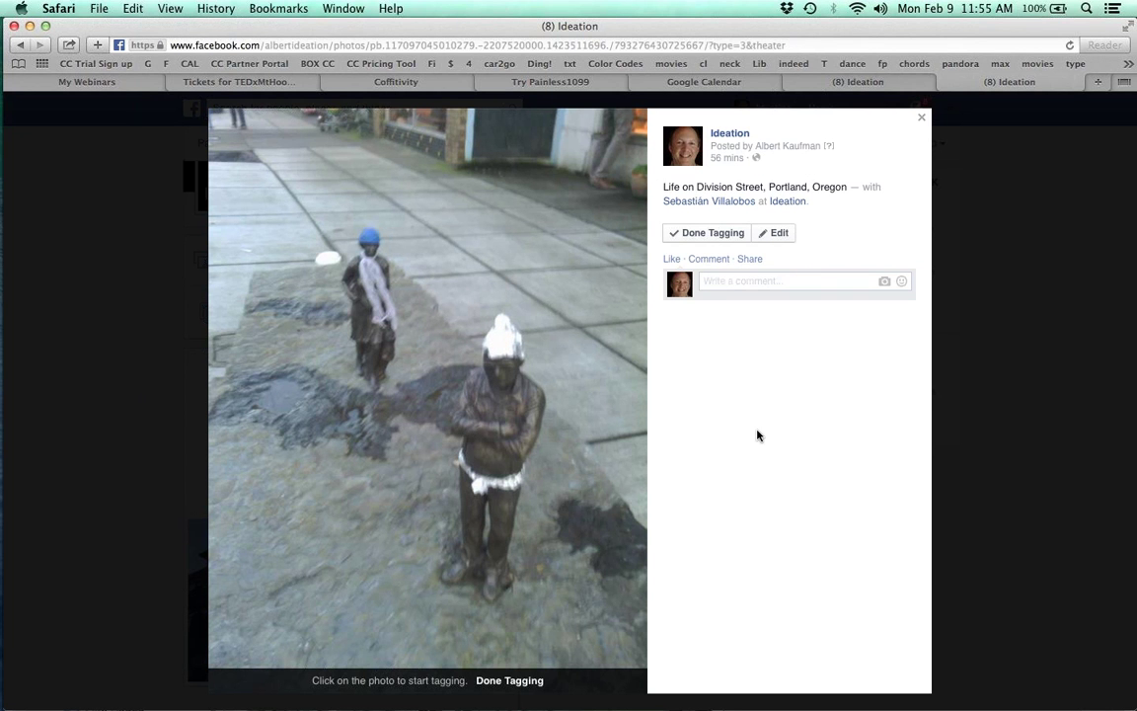
type("http://")
type("albertideti")
type("ation.com")
key("Return")
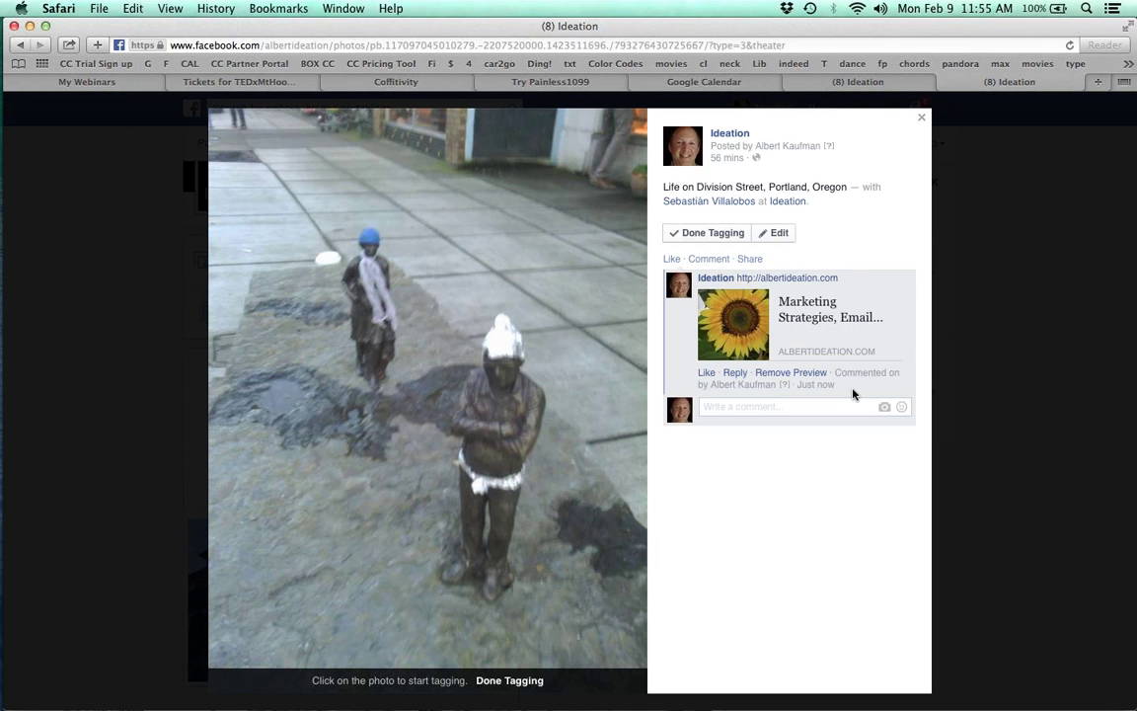
left_click_drag(845, 280, 737, 278)
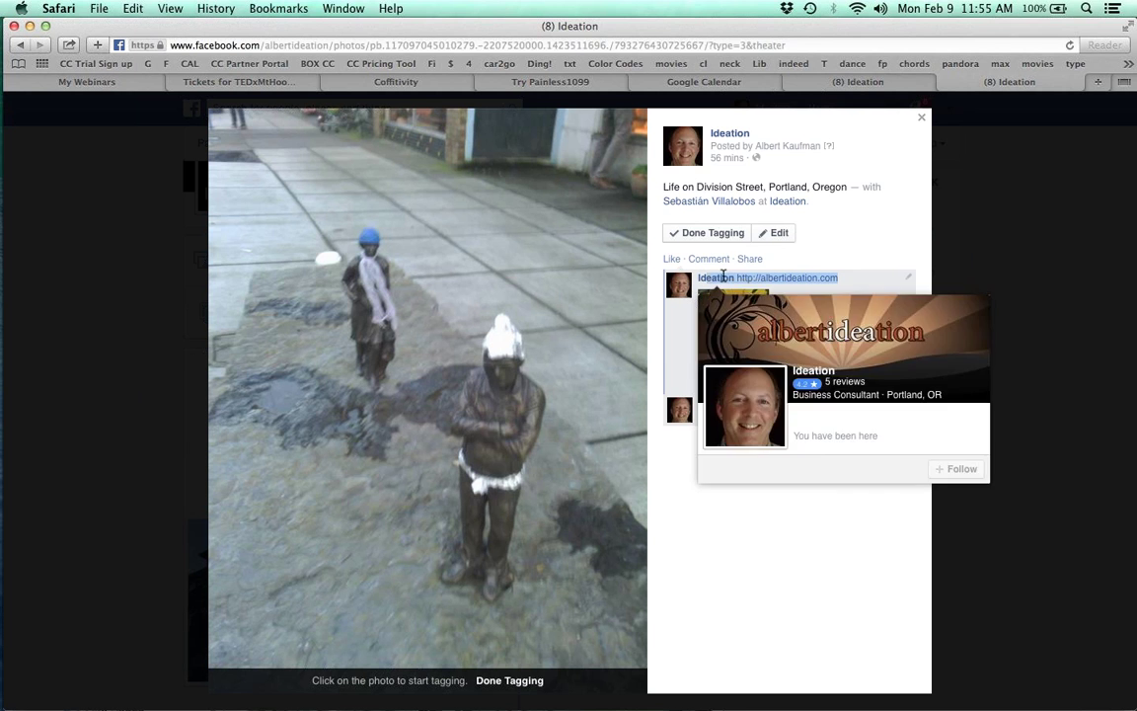
key("super+c")
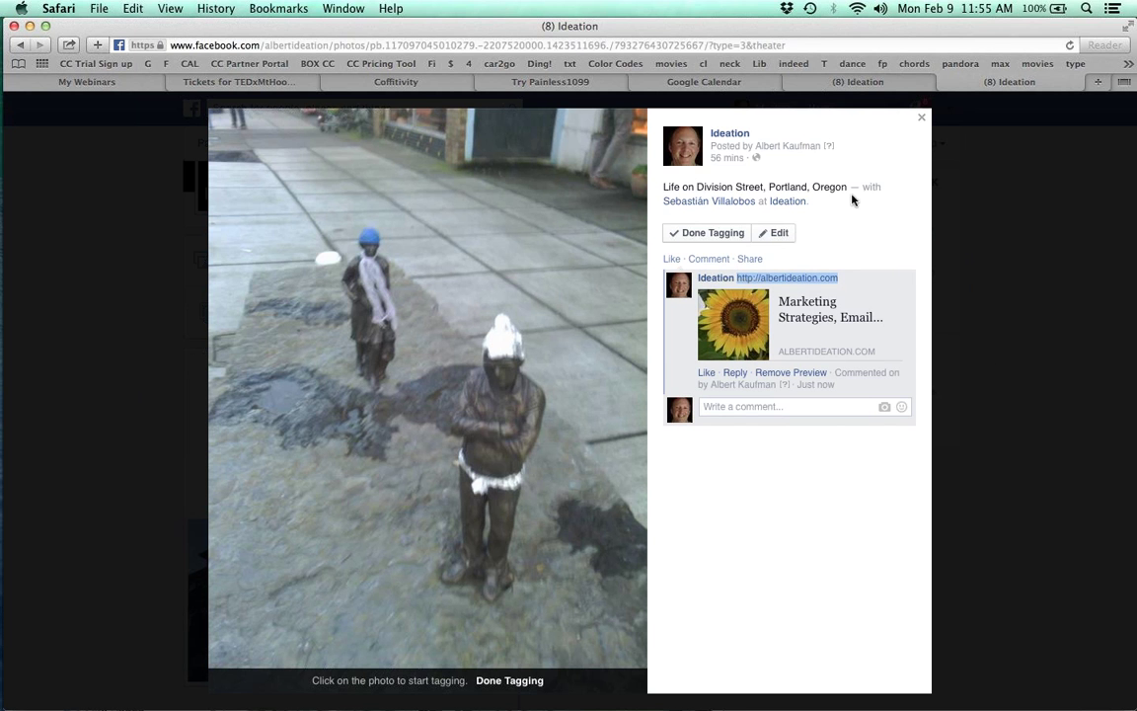
Paste the copied link on a new caption line, finish tagging, and advance to the next photo
left_click(781, 234)
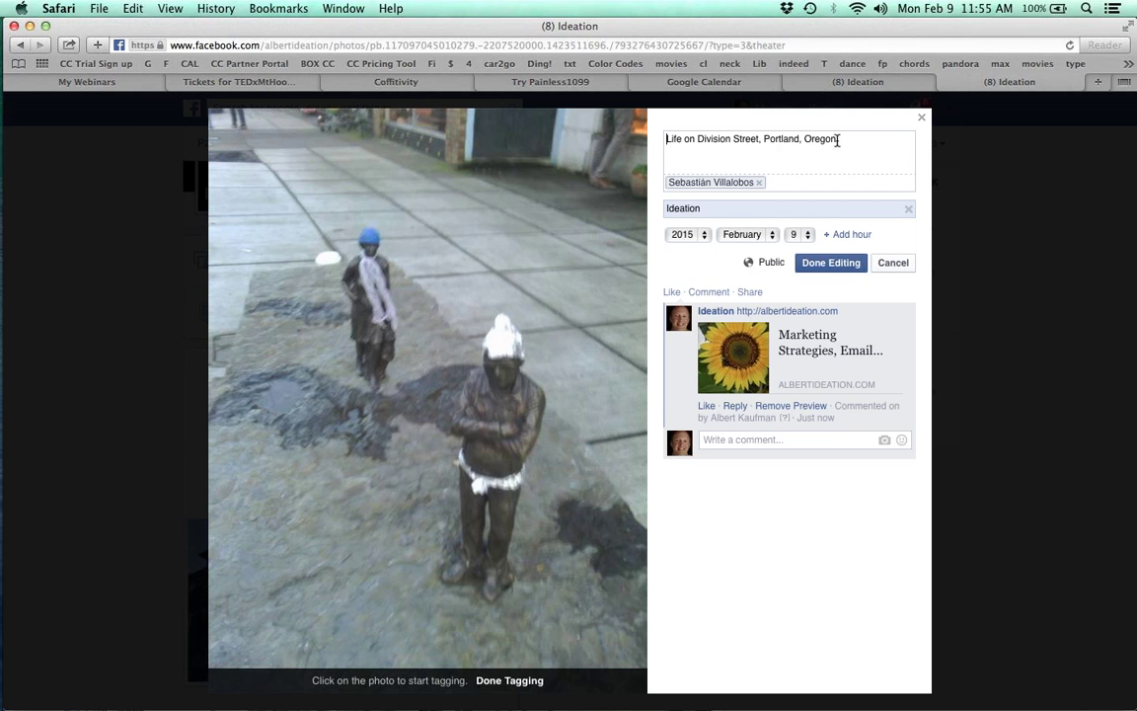
key("Return")
key("Return")
key("super+v")
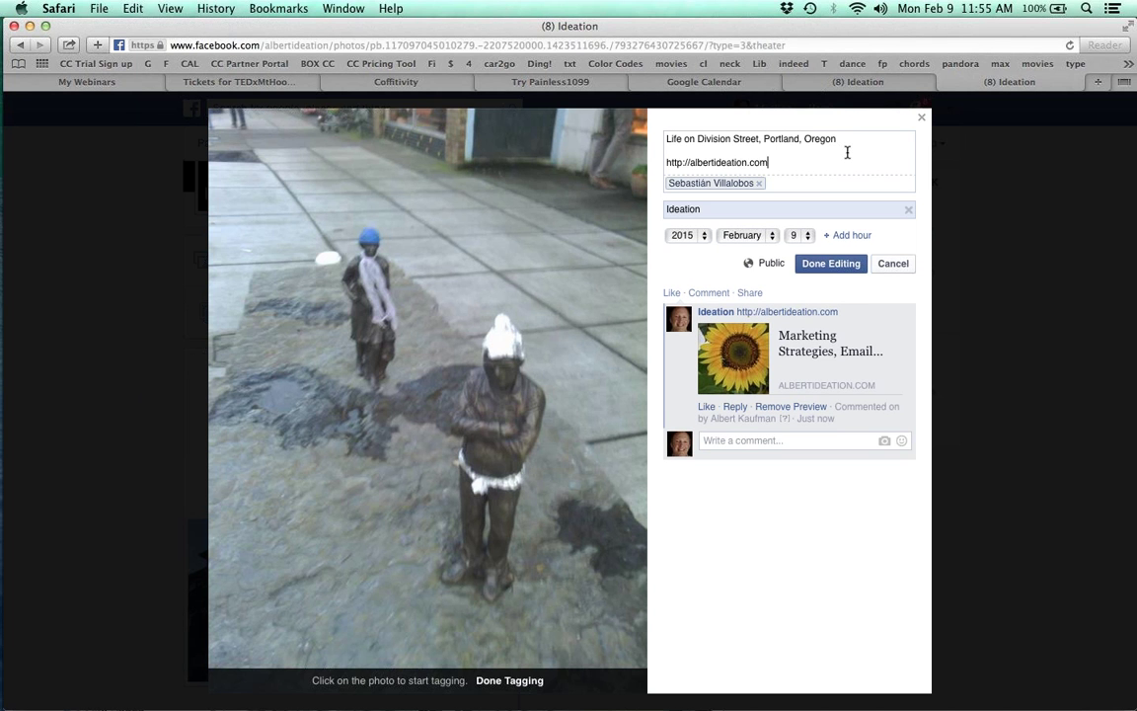
left_click(831, 263)
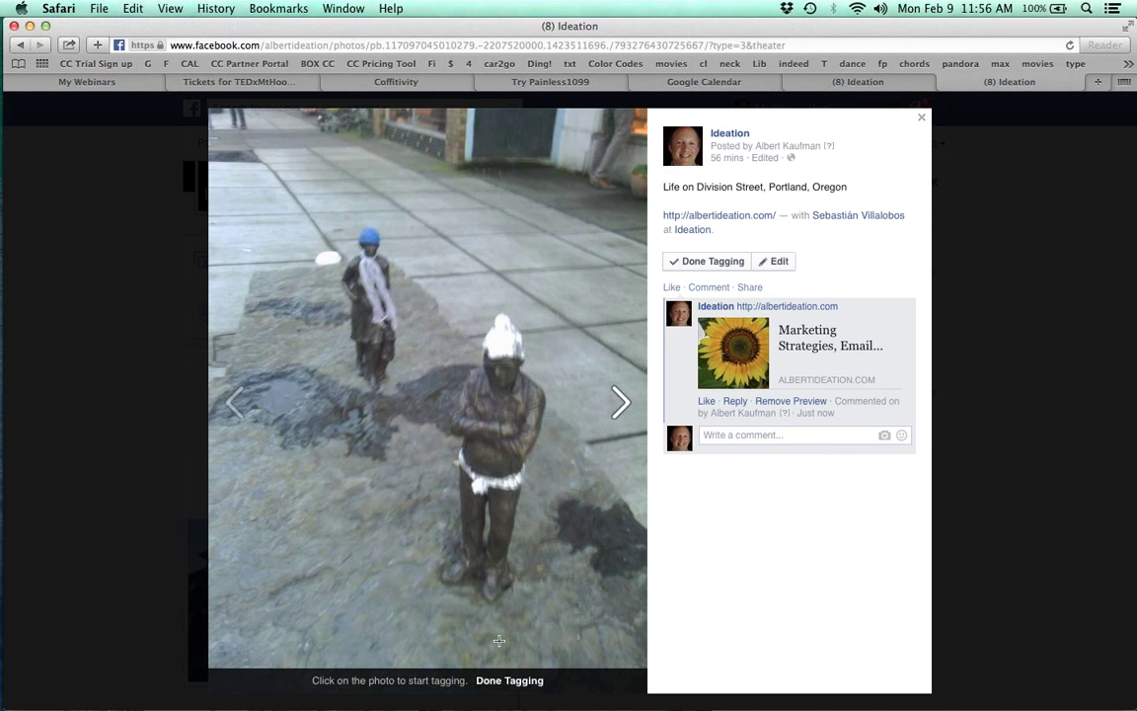
left_click(502, 684)
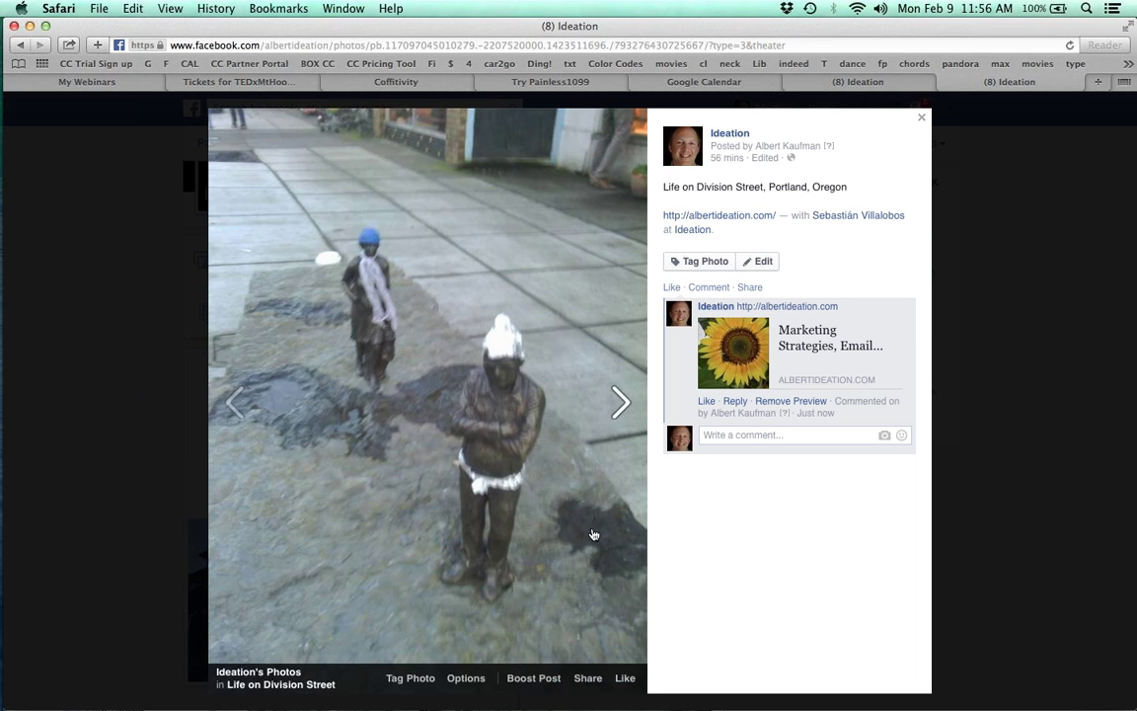
key("Right")
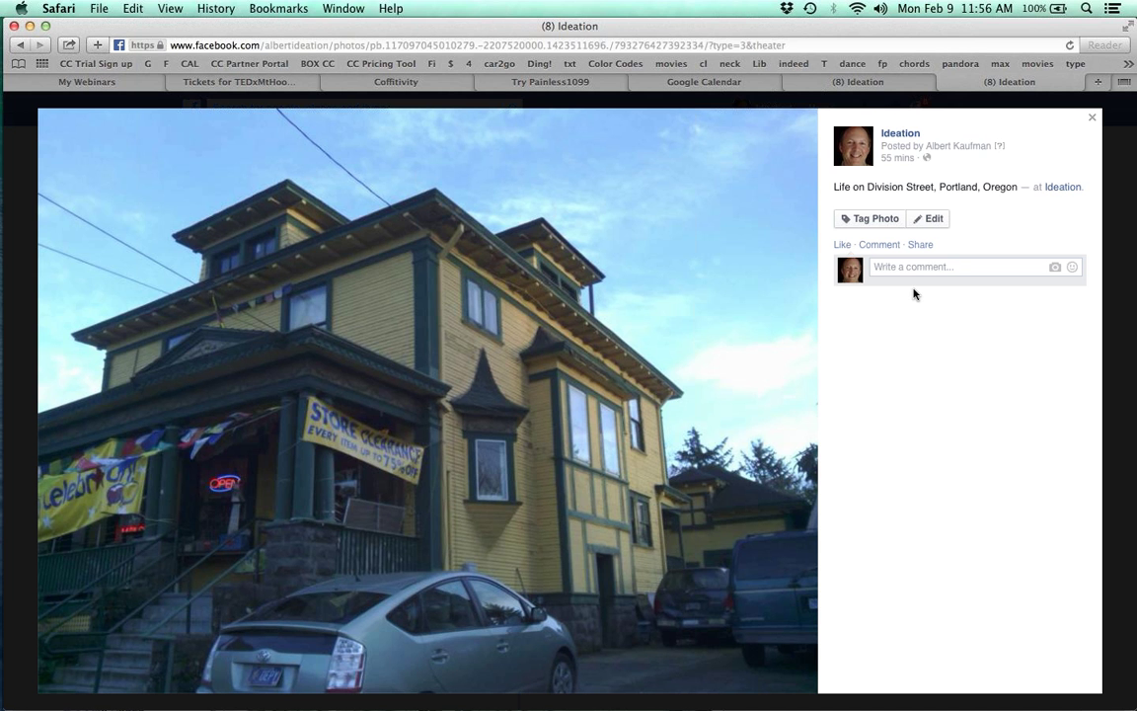
Close the photo viewer, return to the Ideation timeline tab, and open the page-switching dropdown
left_click(1090, 120)
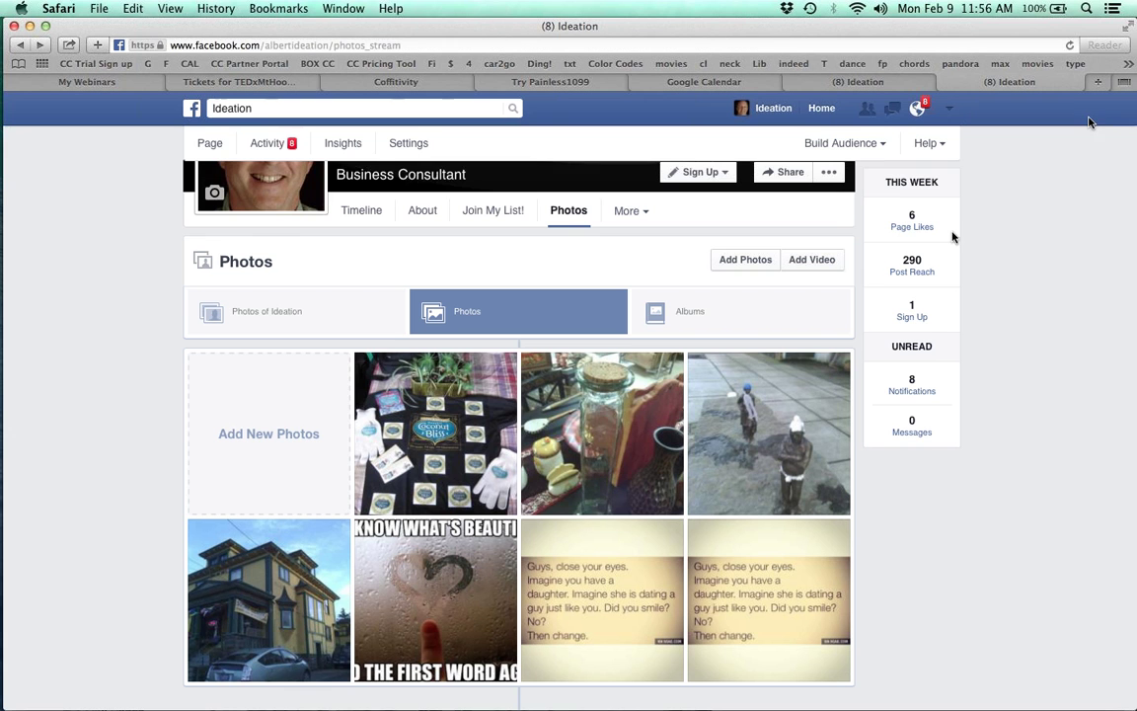
left_click(869, 83)
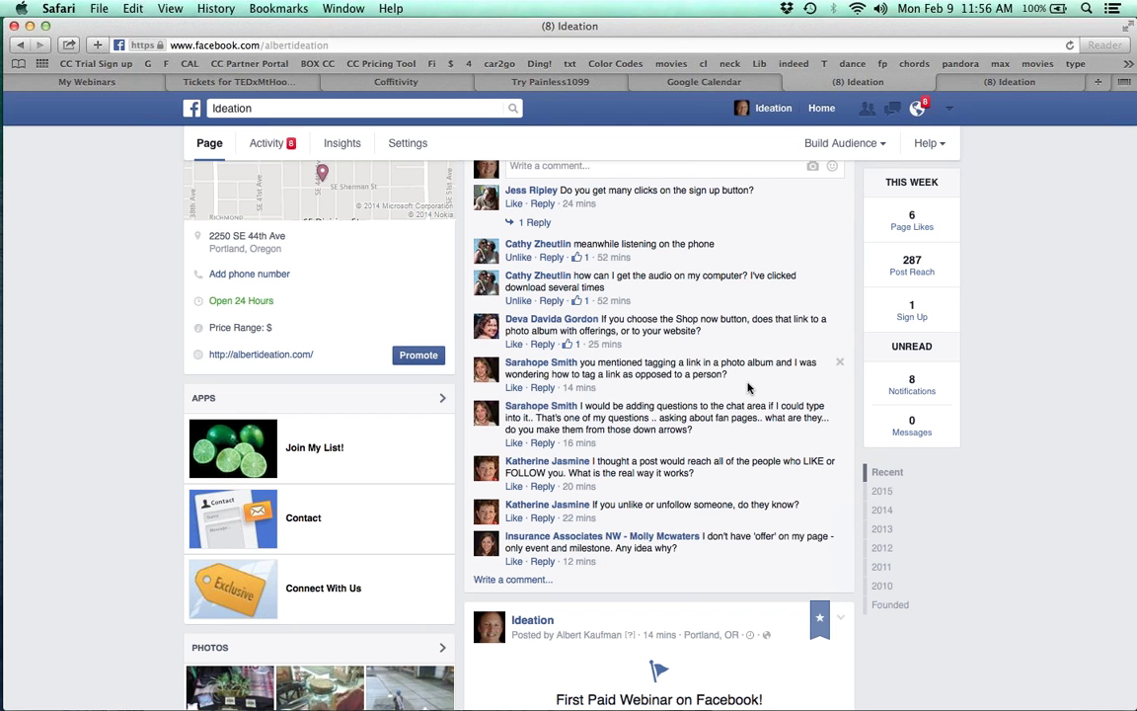
scroll(749, 388, "down", 1)
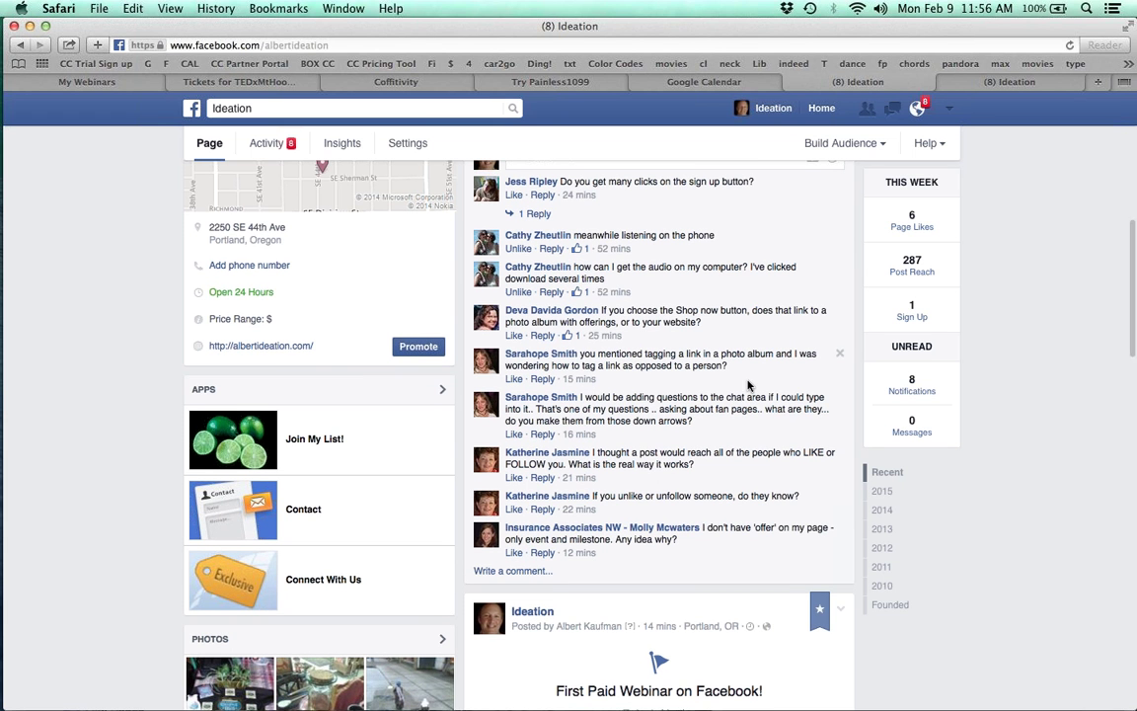
left_click(950, 109)
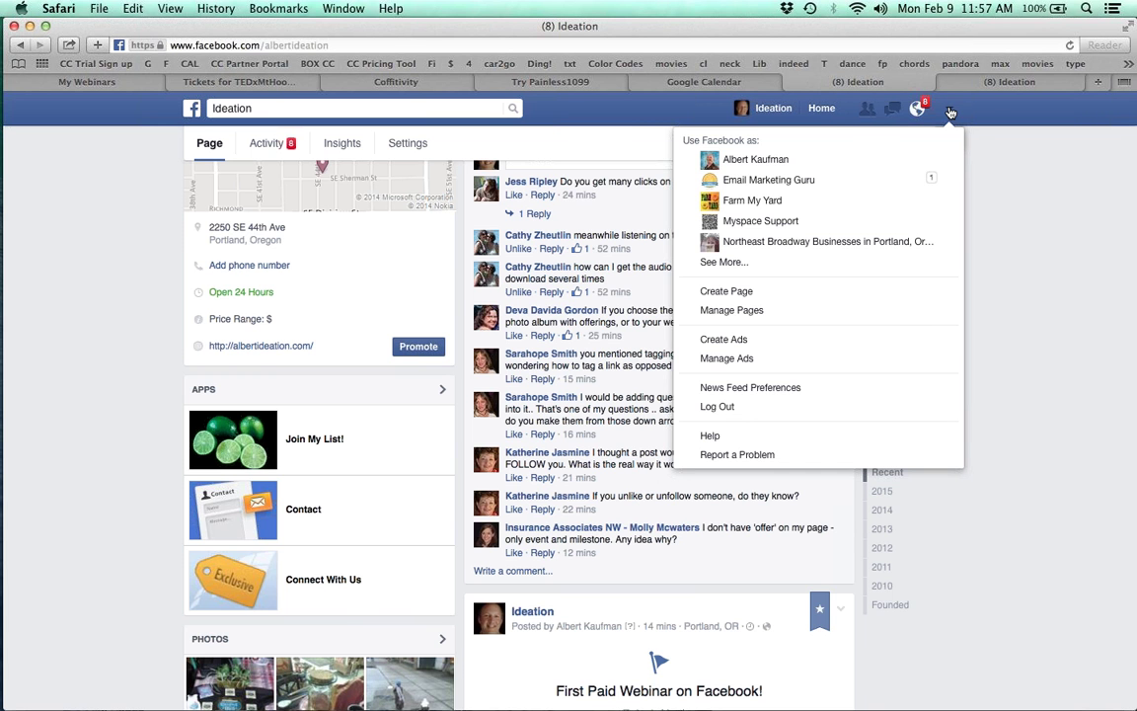
Reopen the account menu from the Ideation tab and choose Create Page
left_click(950, 109)
left_click(869, 82)
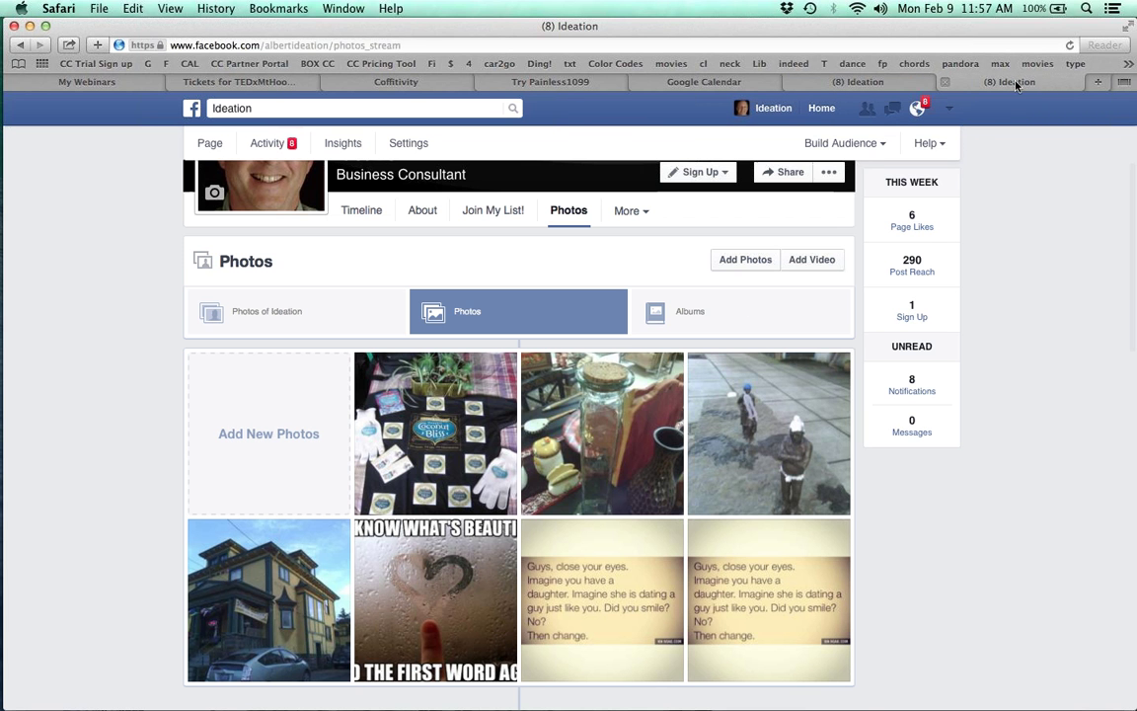
left_click(949, 109)
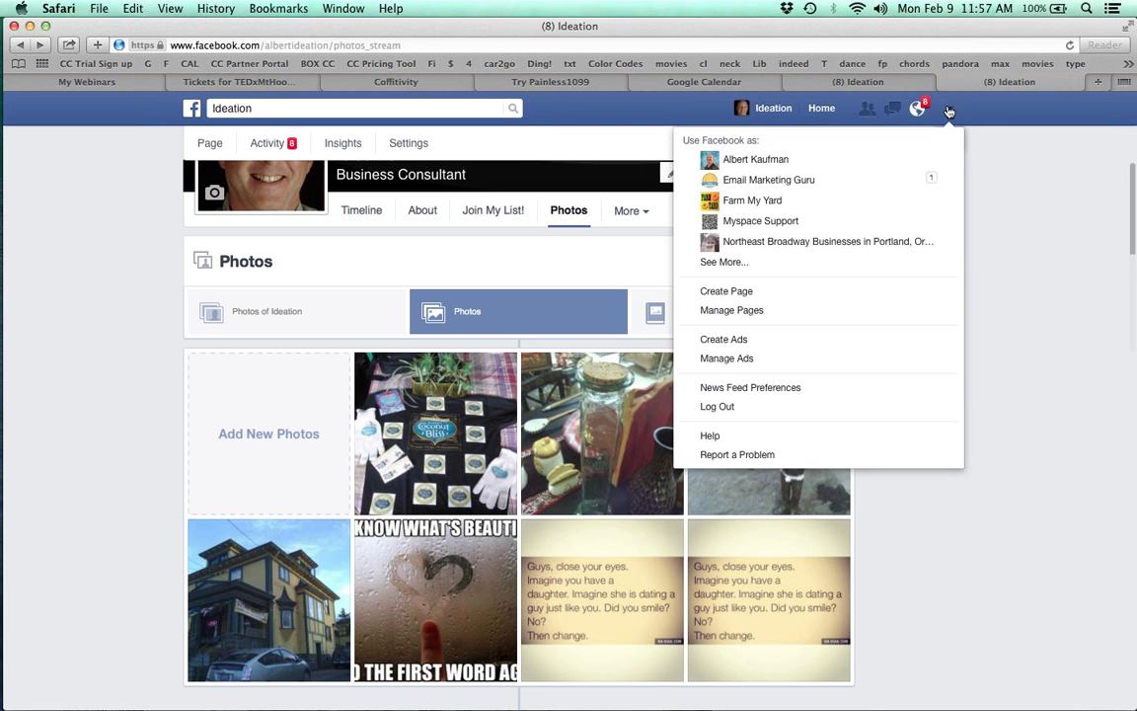
left_click(815, 294)
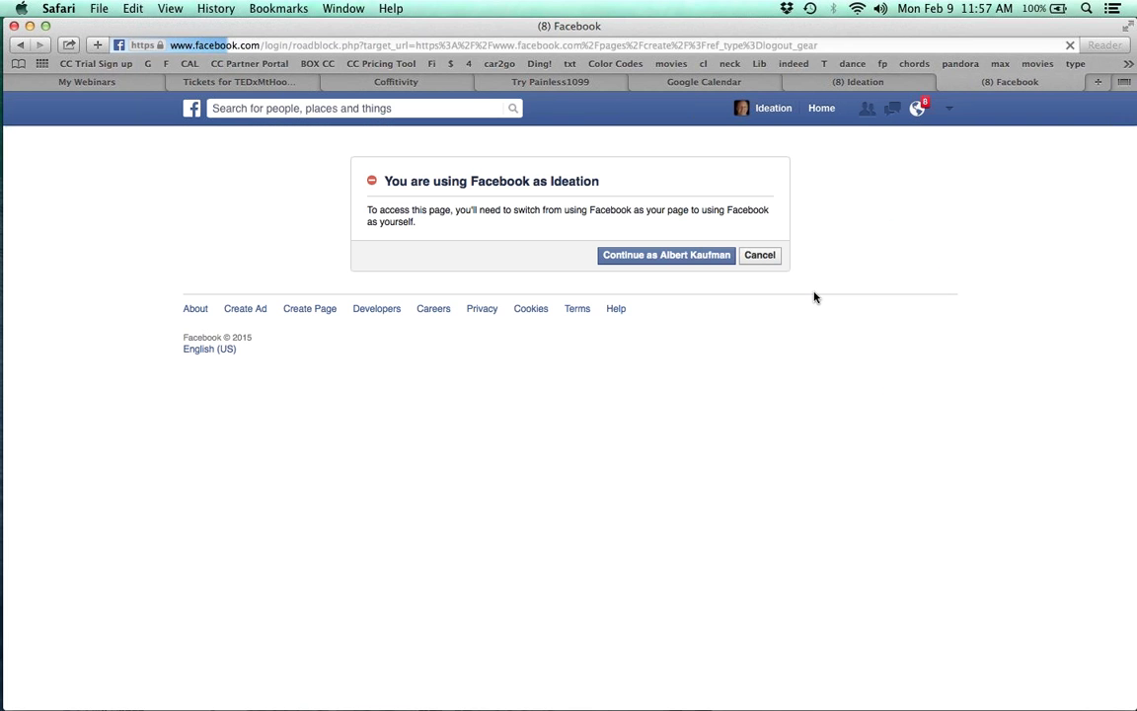
Continue as the personal profile, preview the Cause or Community and Local Business forms, then close that tab
left_click(659, 256)
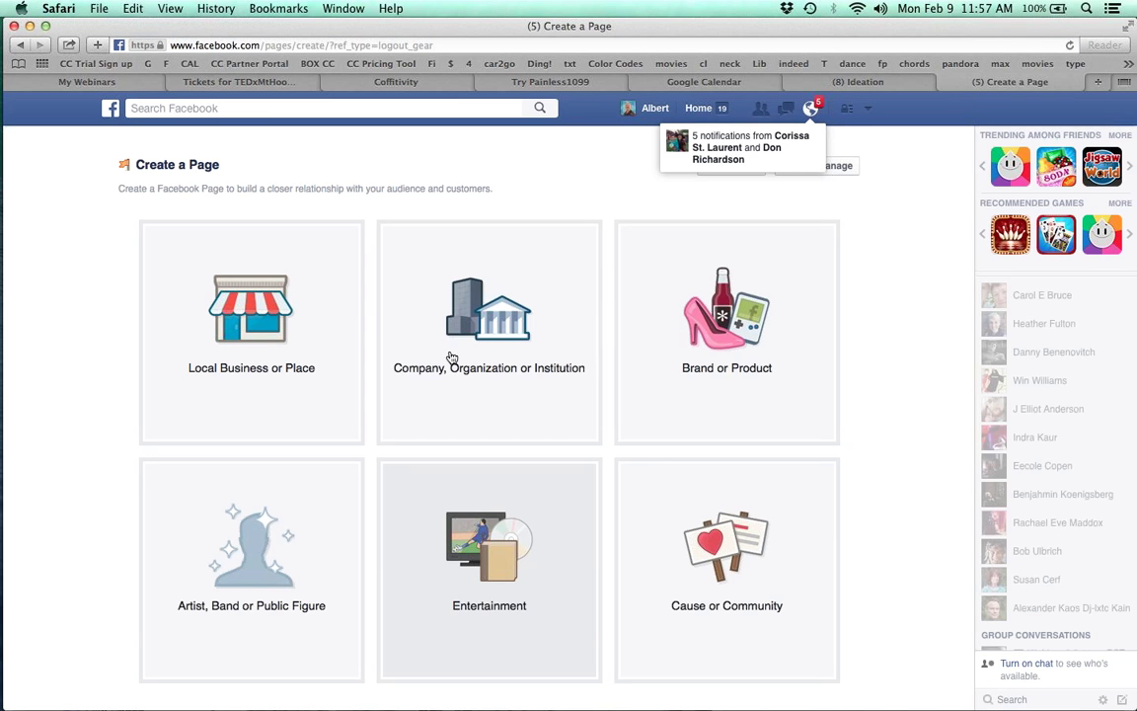
scroll(884, 323, "down", 1)
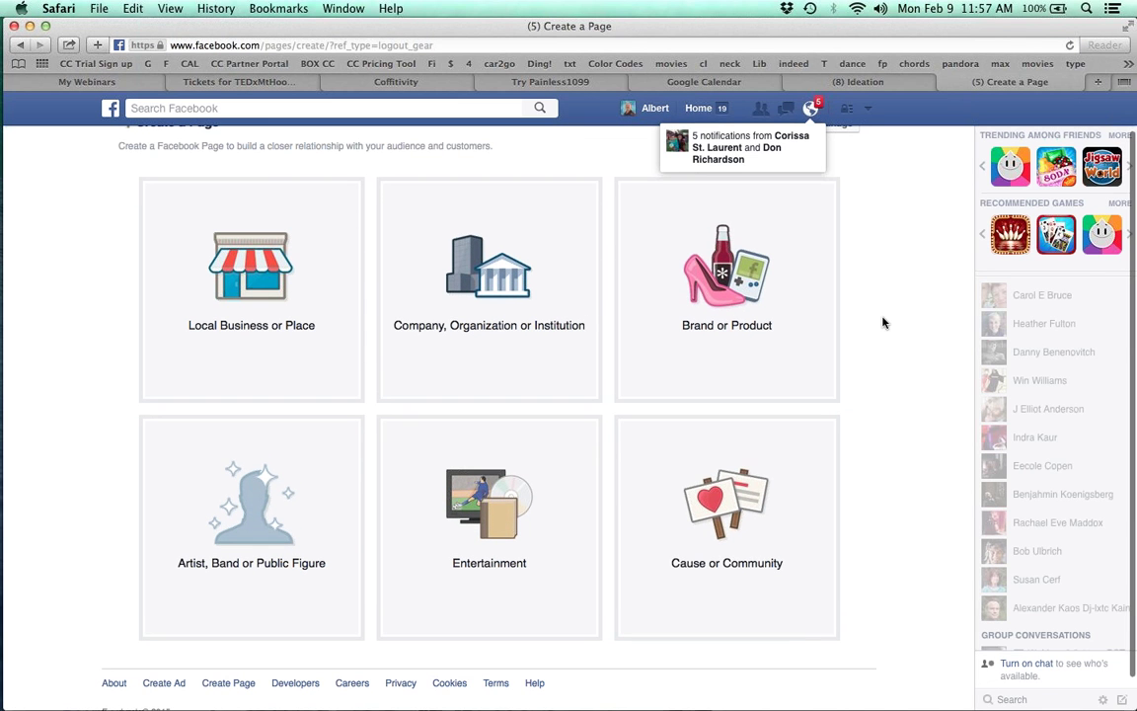
left_click(703, 515)
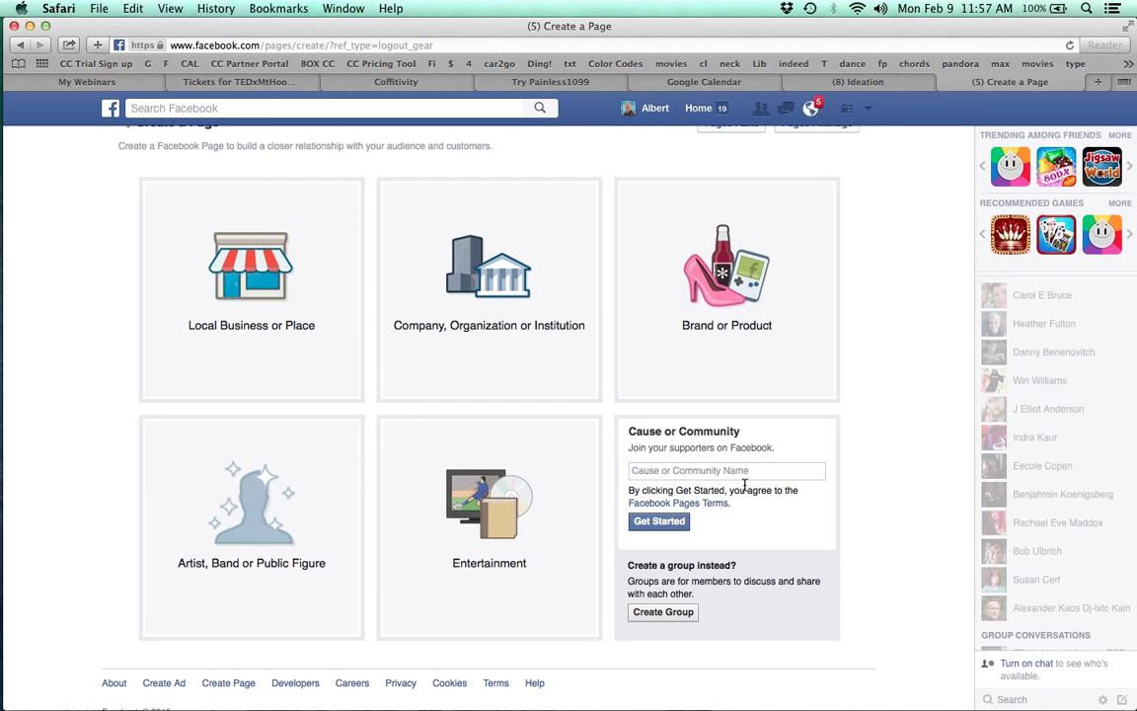
left_click(258, 308)
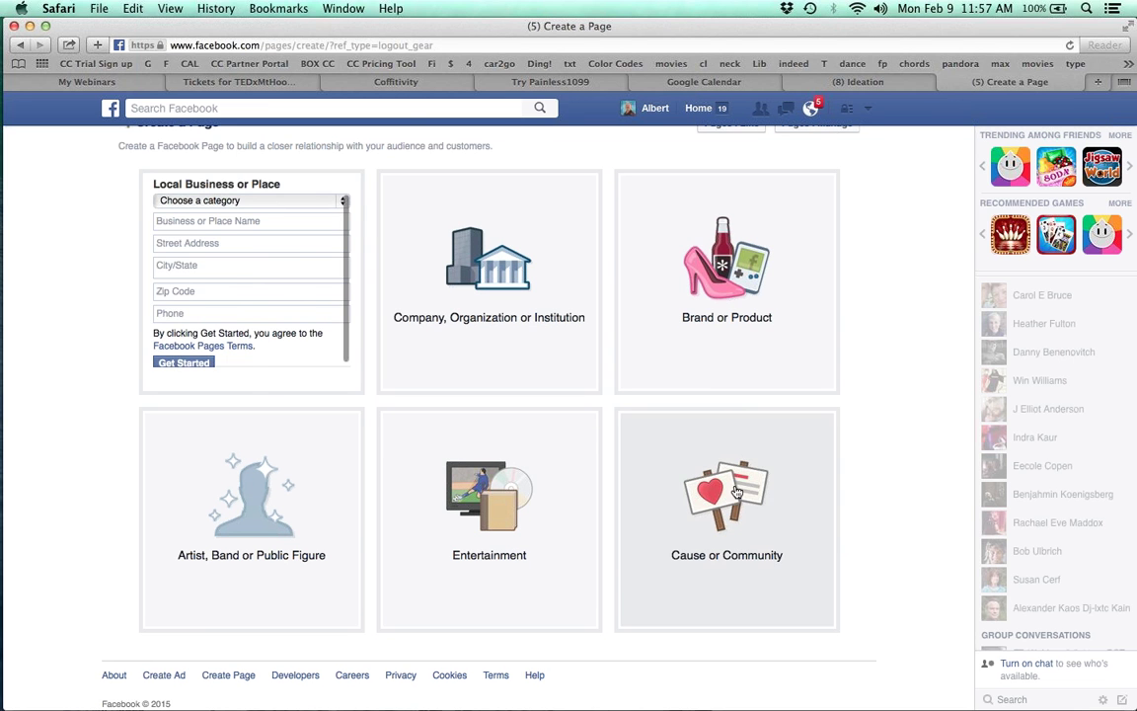
left_click(733, 489)
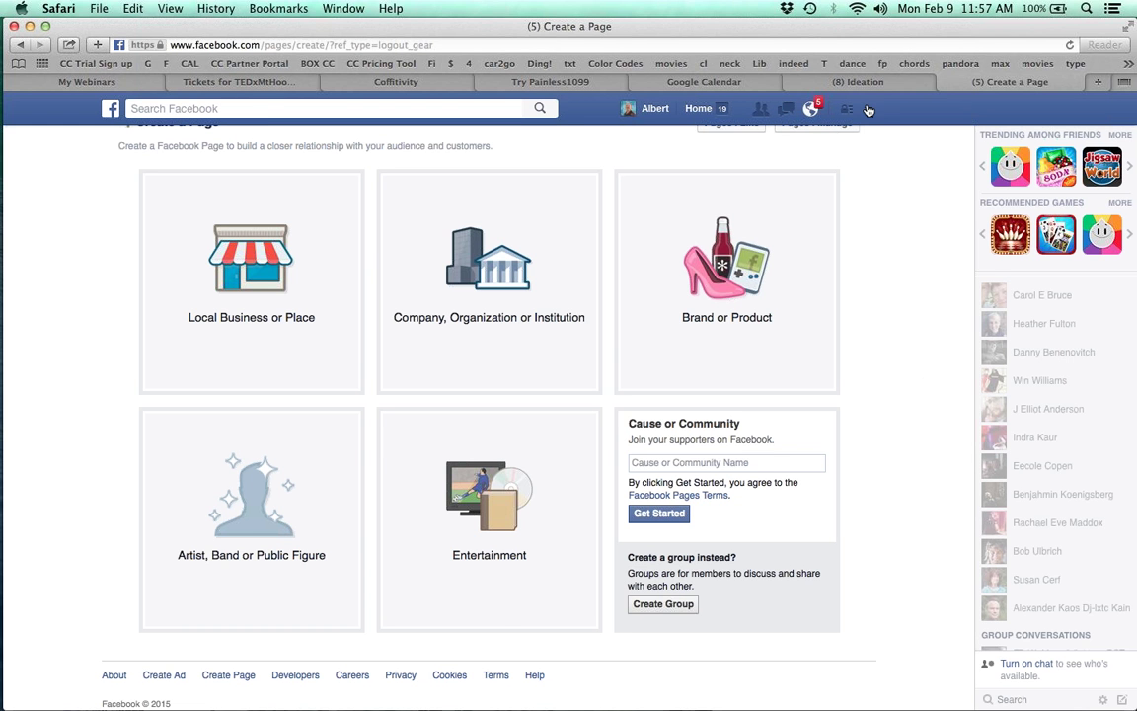
left_click(945, 82)
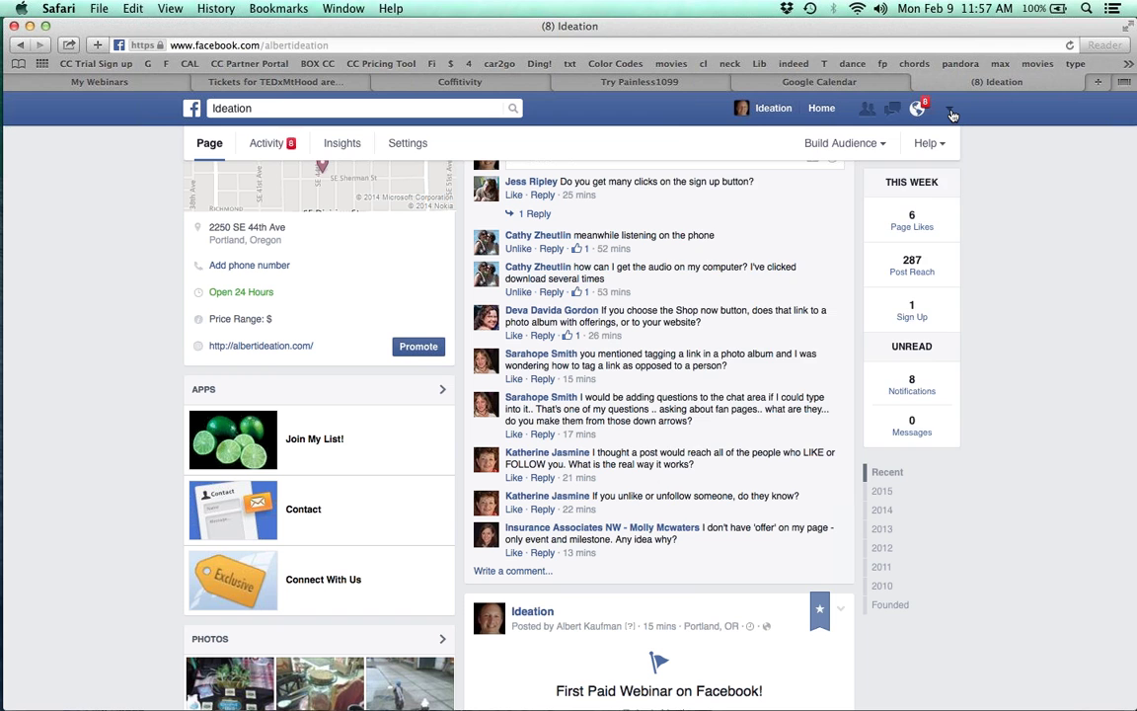
Switch to acting as Email Marketing Guru, then switch back to Ideation
left_click(949, 108)
left_click(882, 179)
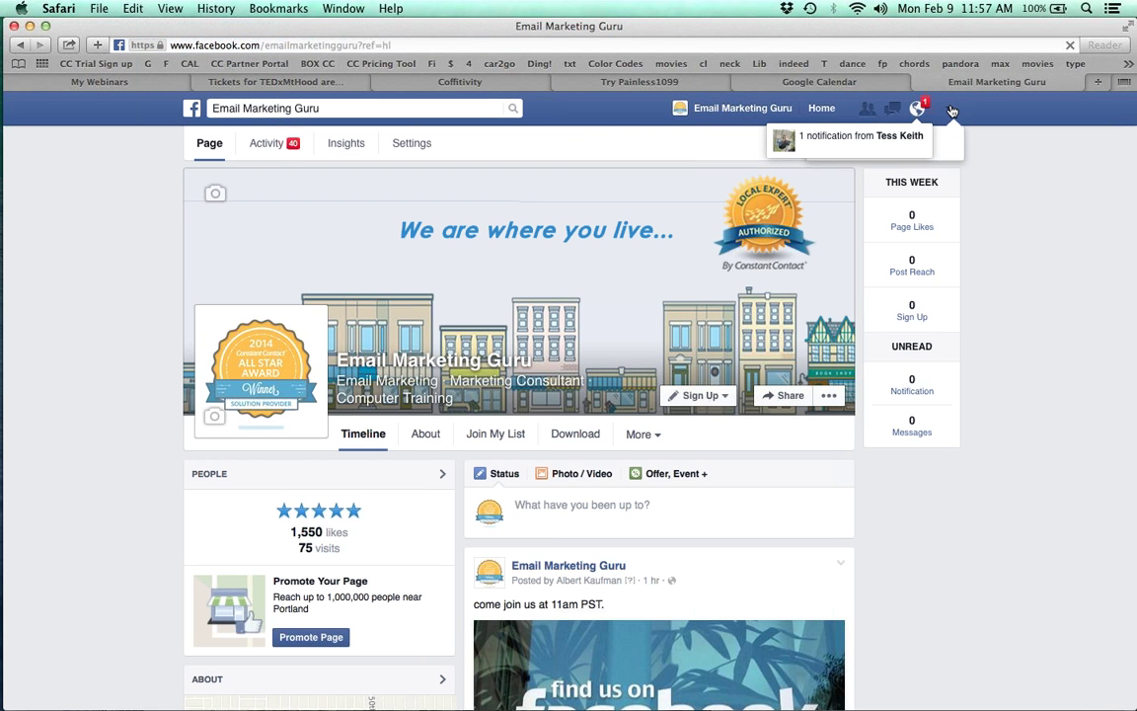
left_click(951, 110)
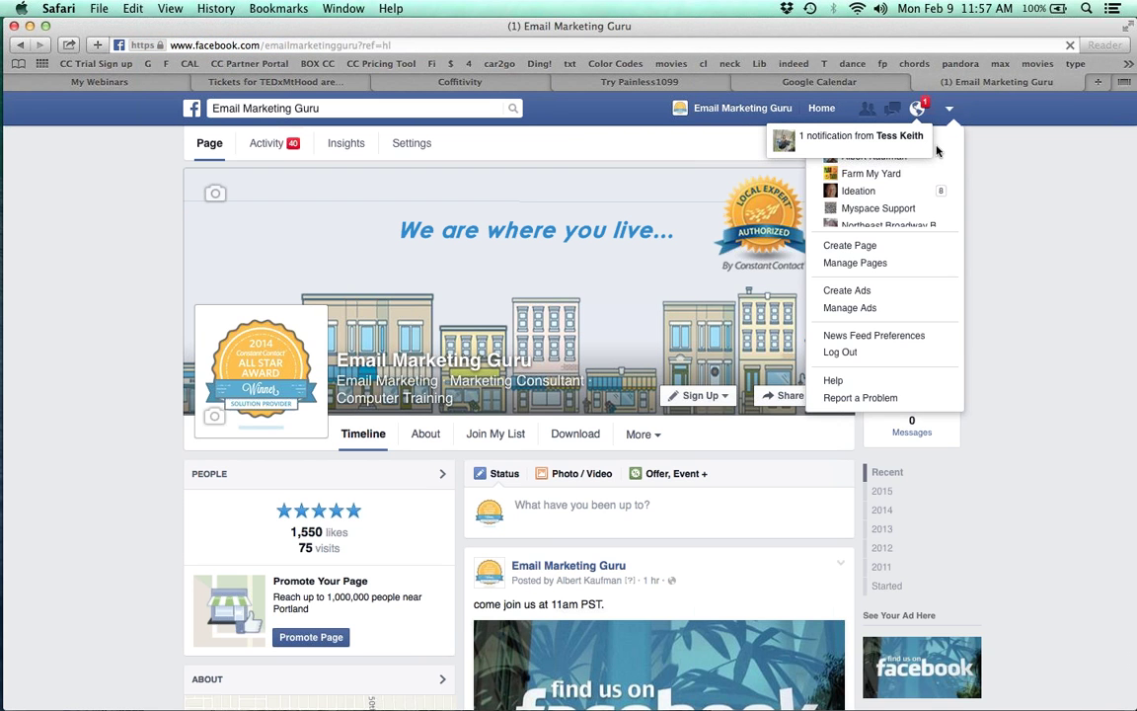
left_click(891, 191)
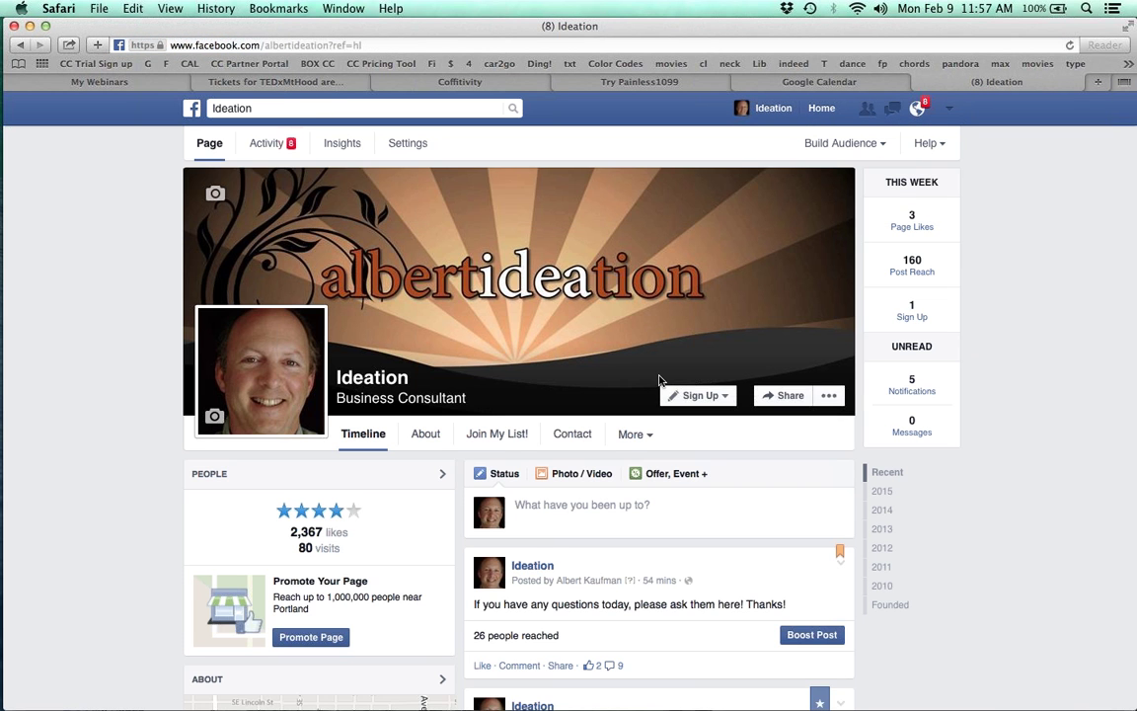
Expand the questions post's comments, including the 7 more hidden comments
scroll(668, 475, "down", 1)
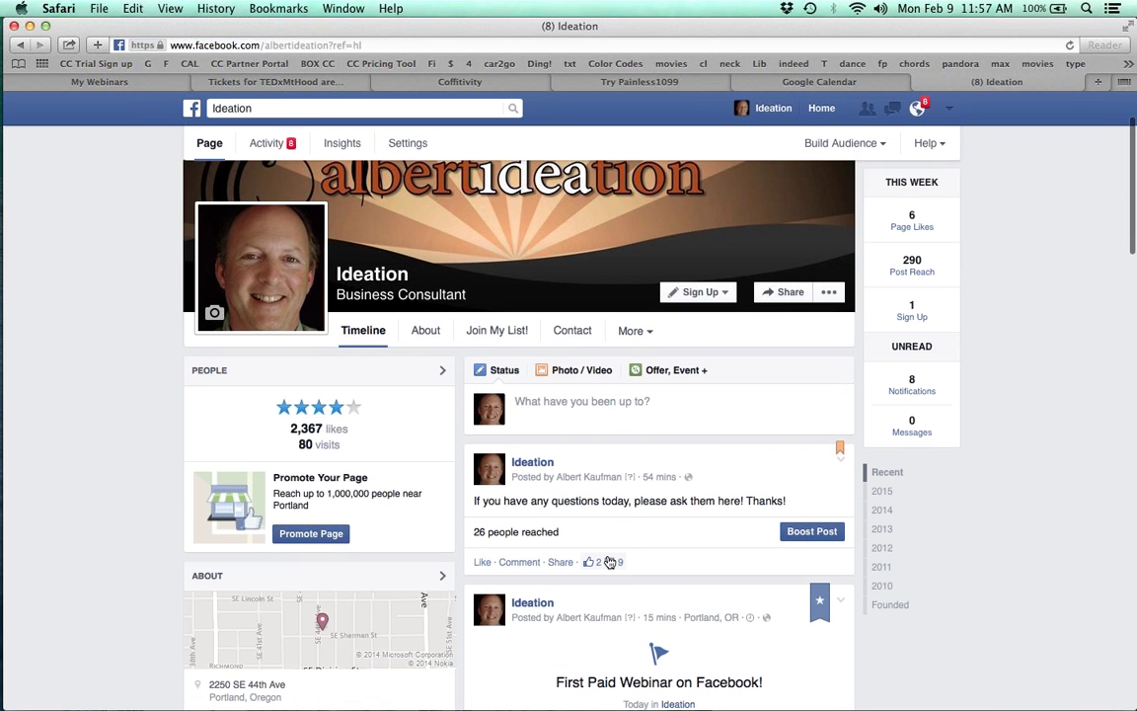
left_click(613, 565)
scroll(667, 415, "down", 5)
scroll(667, 415, "down", 1)
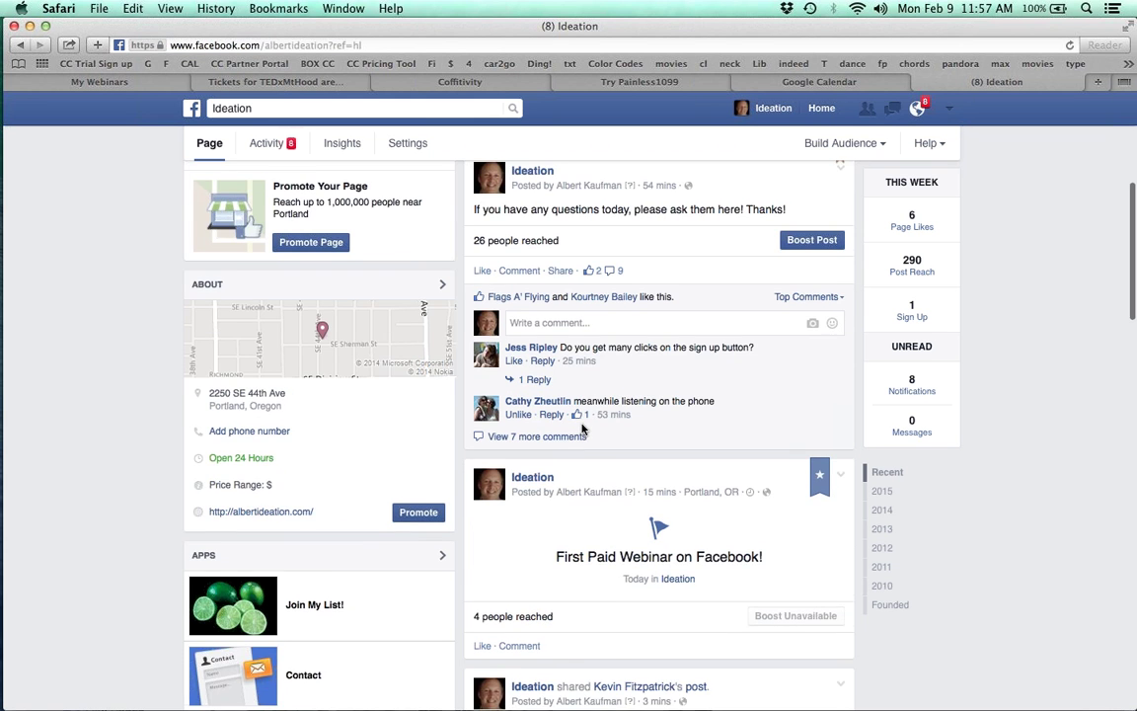
left_click(580, 434)
scroll(709, 348, "down", 4)
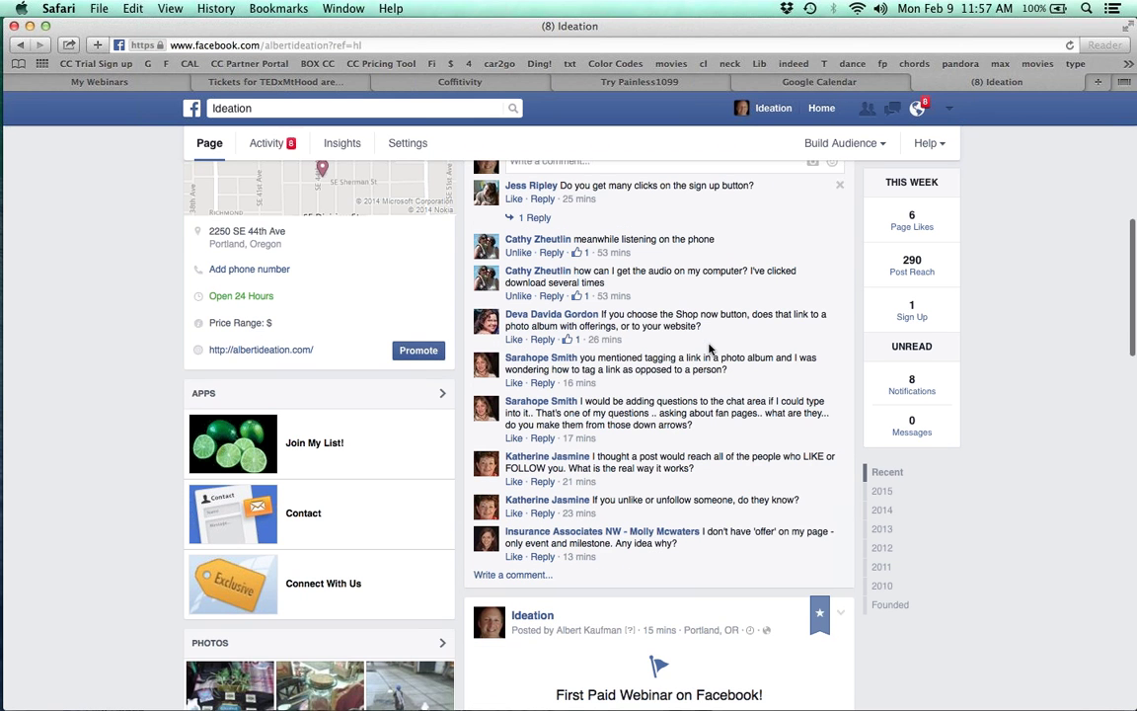